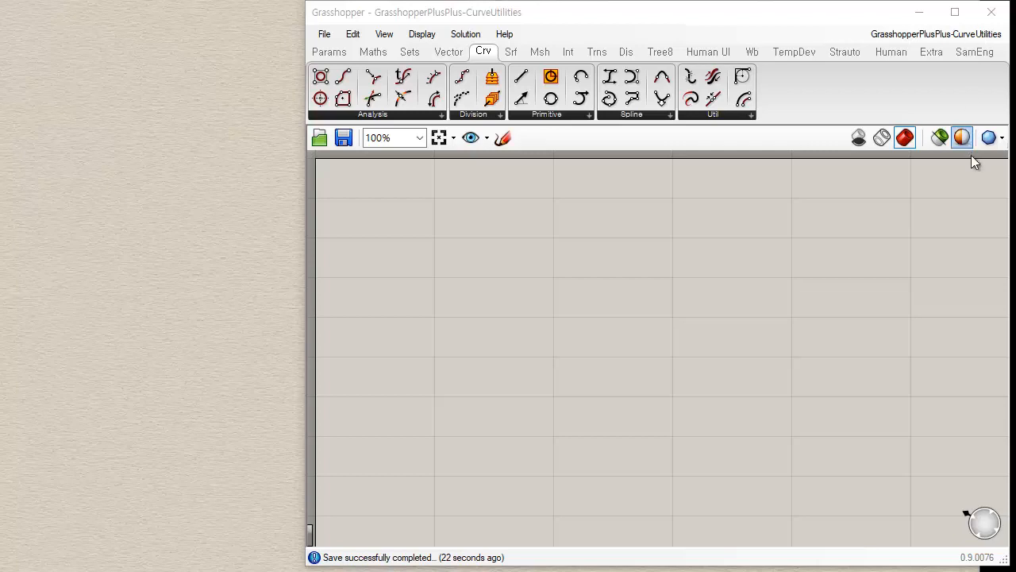
- Place Explode, Extend Curve, Flip Curve and Join Curves components in a vertical column on the canvas
left_click(730, 115)
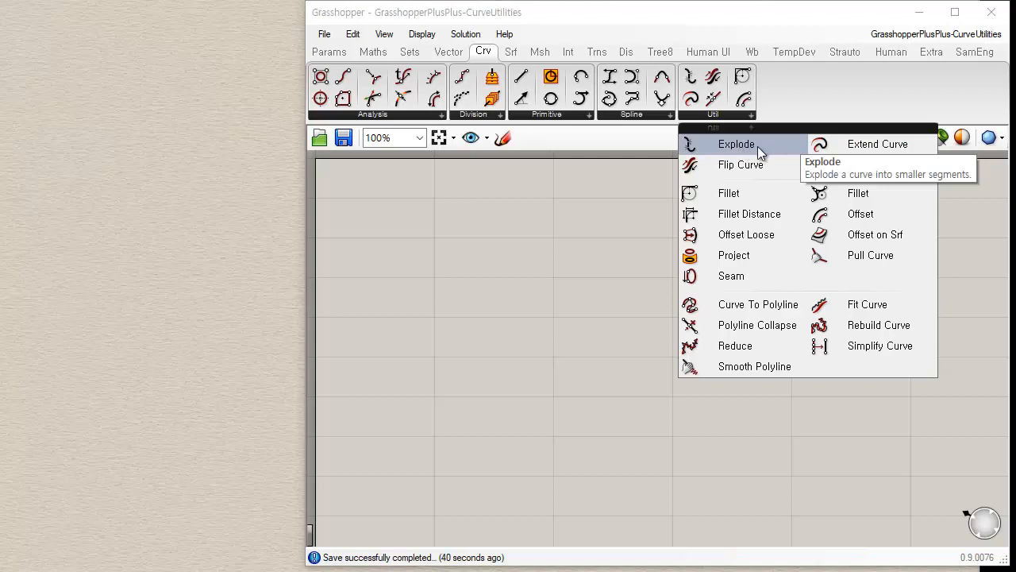
left_click_drag(760, 145, 552, 242)
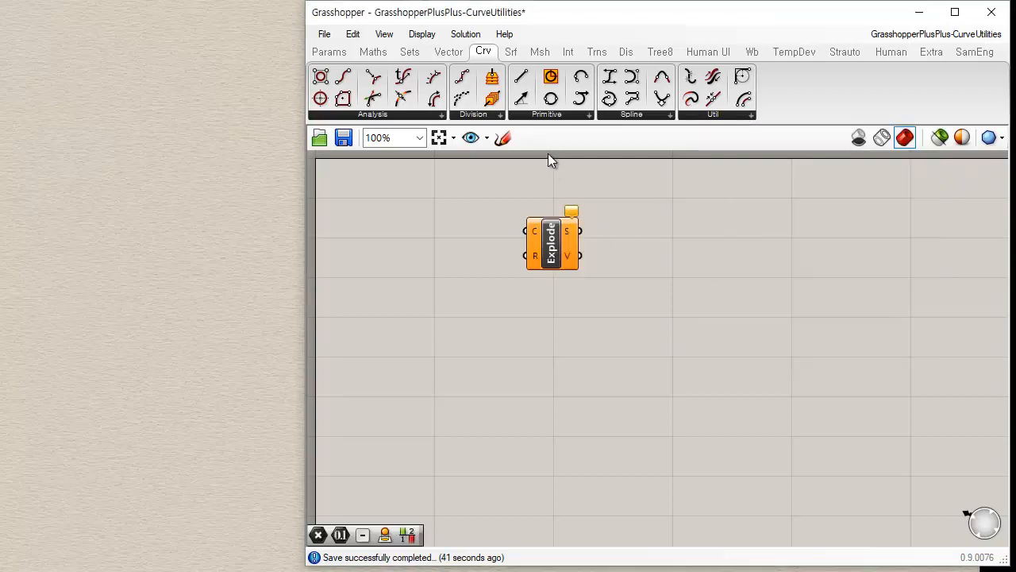
left_click(705, 116)
left_click_drag(898, 147, 731, 225)
left_click_drag(552, 320, 552, 320)
left_click(732, 116)
left_click_drag(753, 166, 553, 405)
left_click(717, 116)
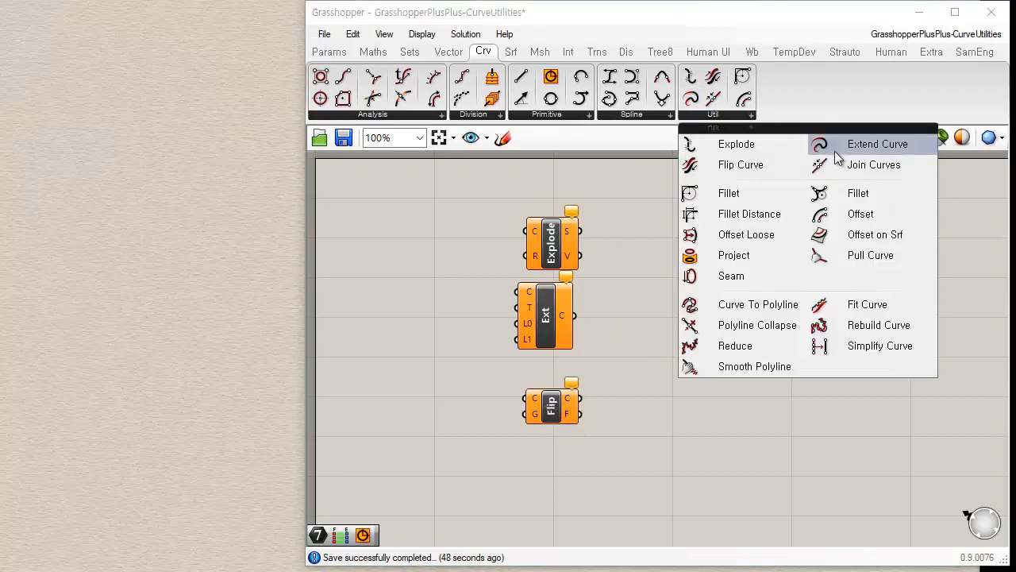
left_click_drag(861, 167, 548, 471)
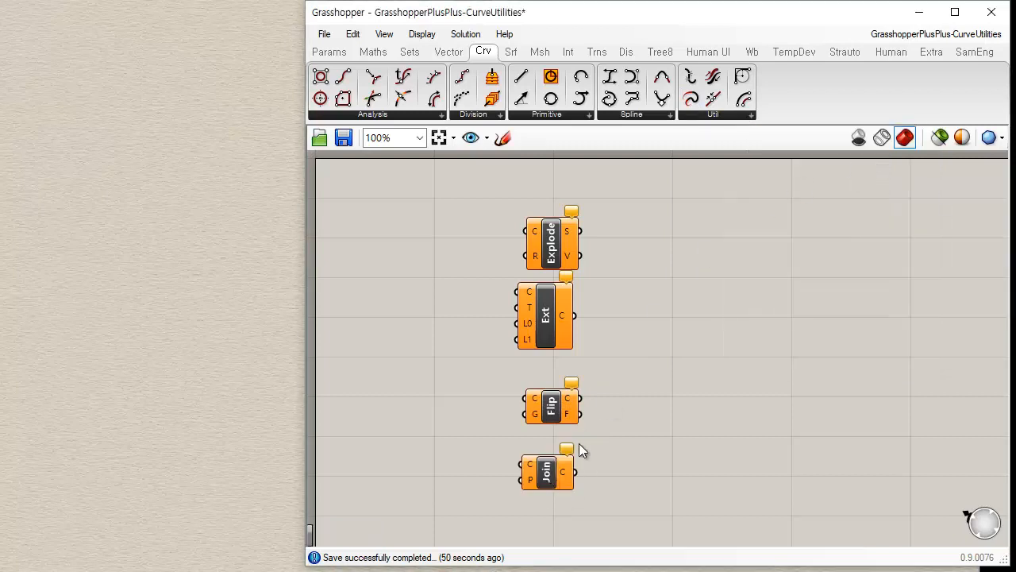
- Move all four curve utility components together to the right to free space for their inputs
scroll(596, 429, "up", 2)
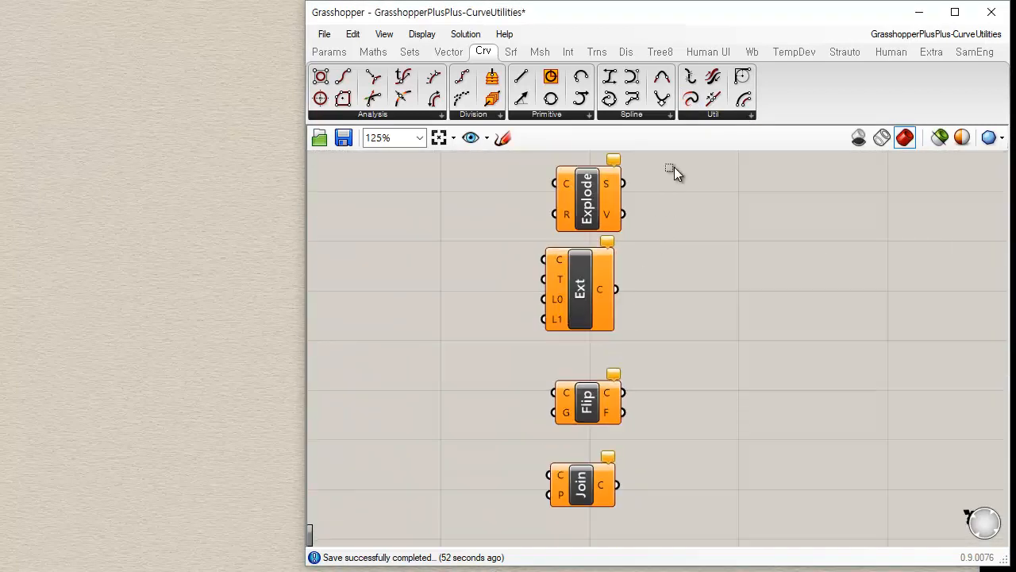
left_click_drag(674, 169, 725, 496)
left_click(456, 224)
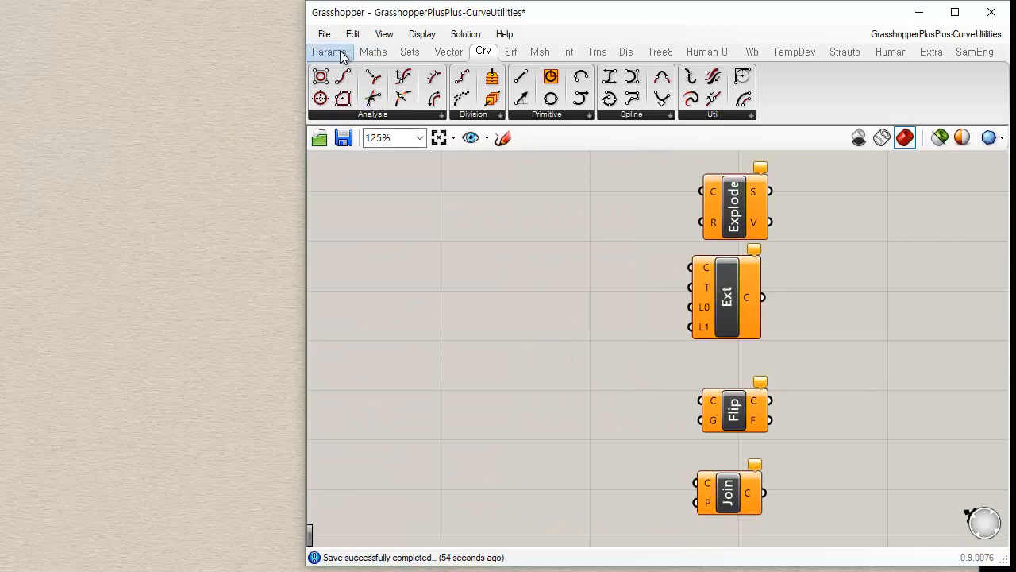
- Draw an open S-shaped control-point curve with seven points in the Rhino viewport
left_click(1, 31)
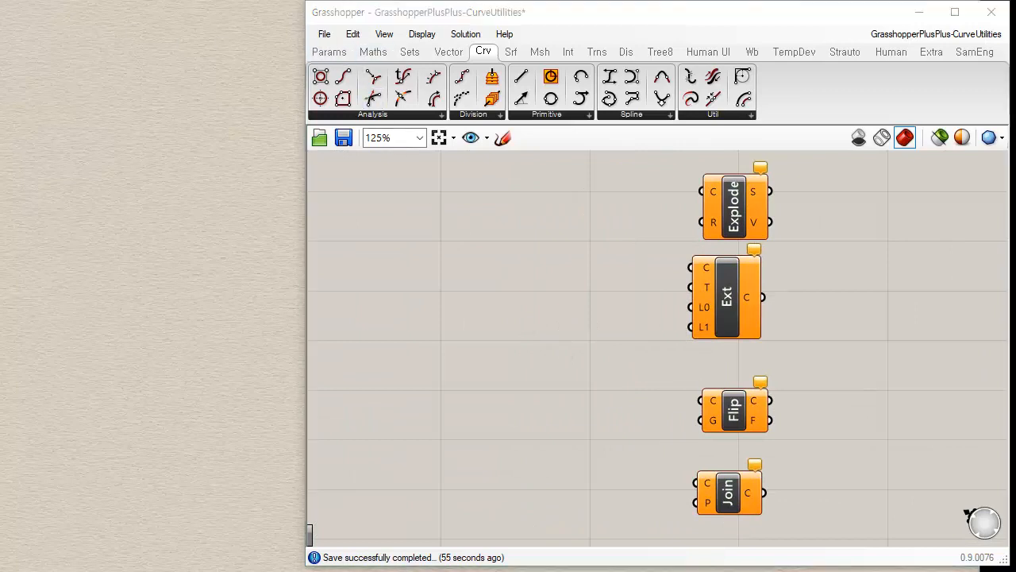
left_click(234, 96)
left_click(92, 152)
left_click(150, 292)
left_click(271, 339)
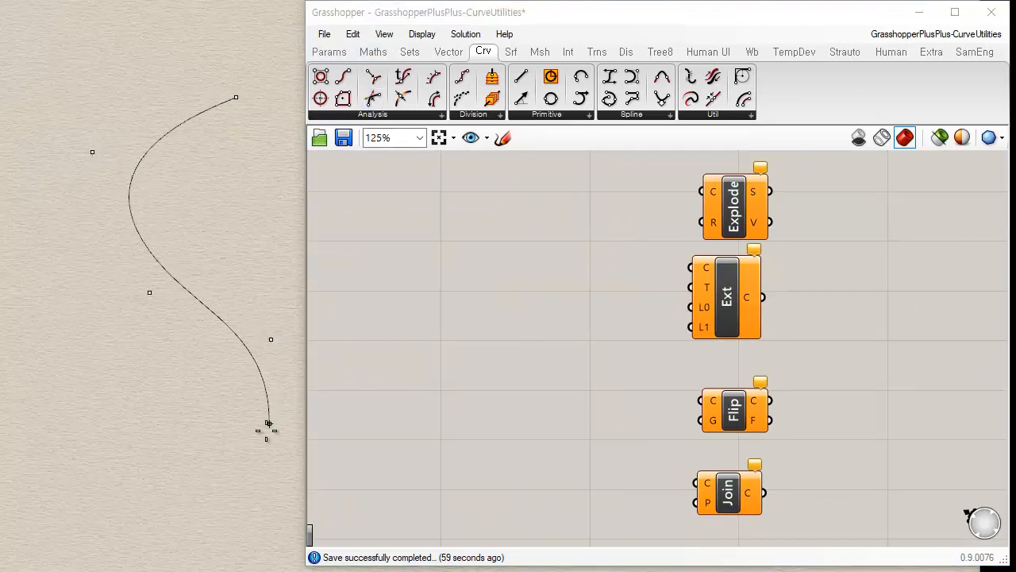
left_click(268, 423)
left_click(163, 495)
left_click(57, 423)
key("Return")
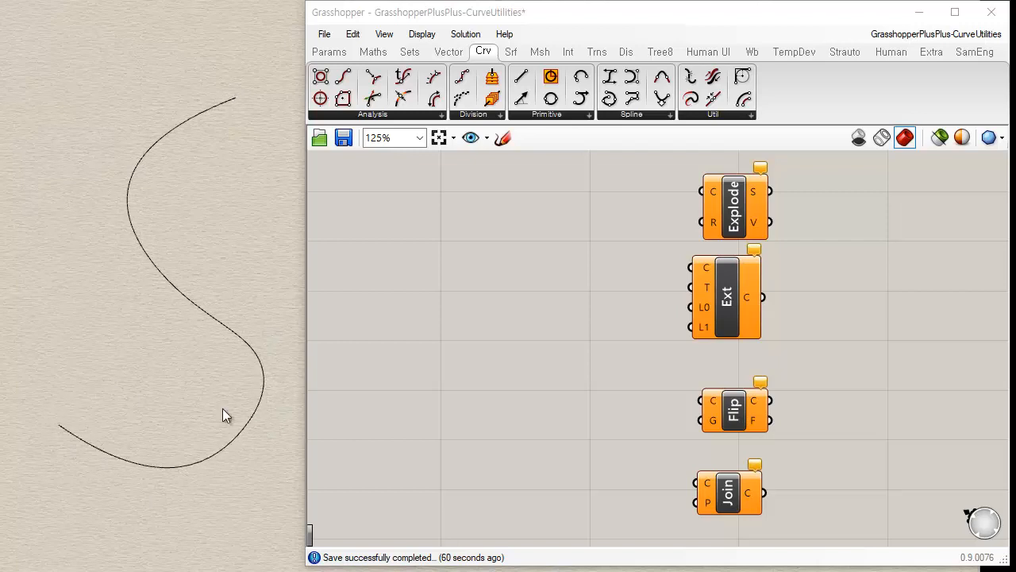
- Add a Curve parameter left of the components and reference the S-shaped Rhino curve in it
left_click(330, 52)
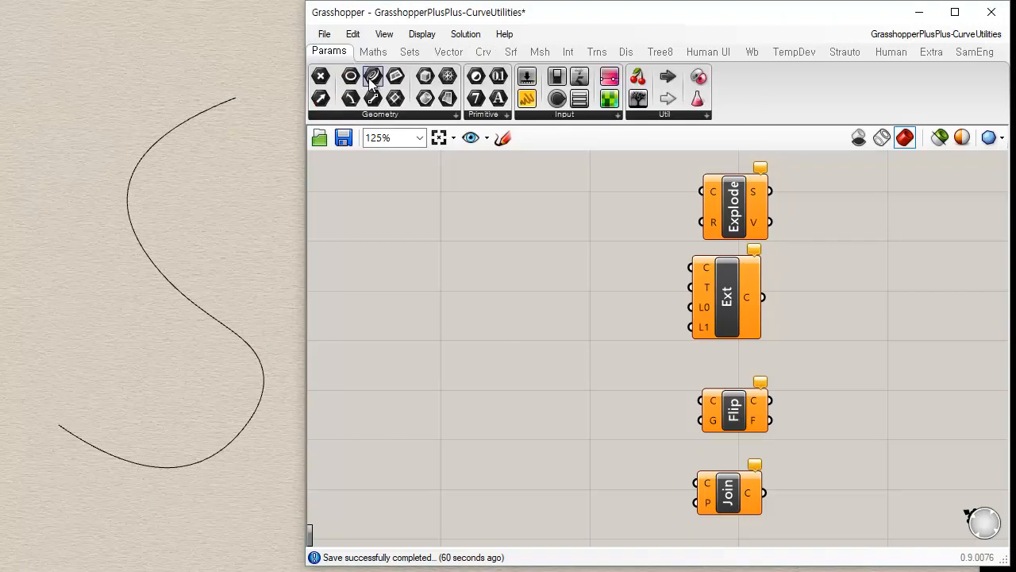
left_click_drag(540, 223, 539, 207)
right_click(540, 210)
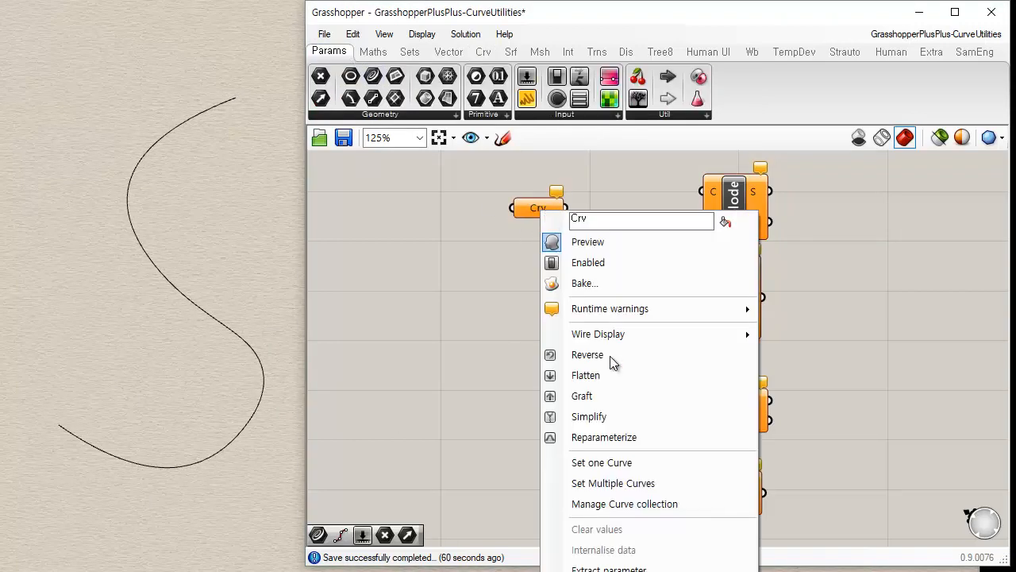
left_click(595, 462)
left_click_drag(132, 362, 126, 368)
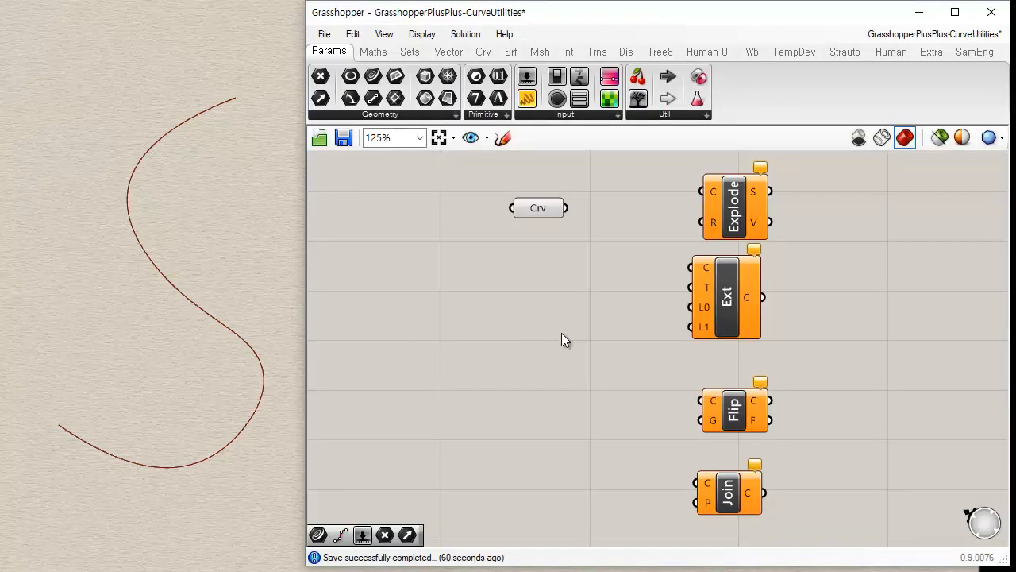
left_click_drag(538, 208, 475, 212)
left_click(446, 346)
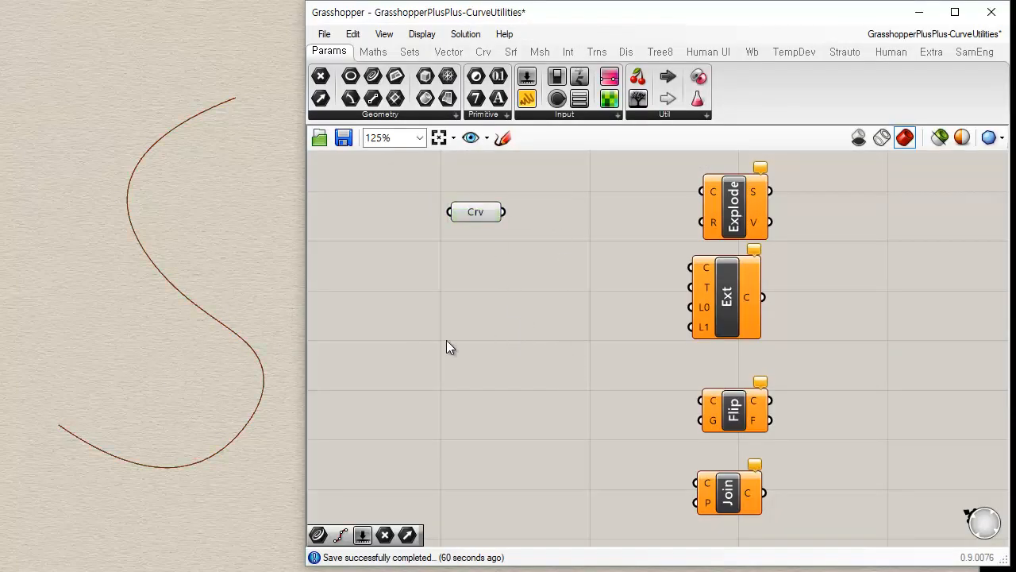
- Place Extend Curve beside the Curve parameter with Explode farther right, and connect the parameter to Extend Curve's C input
mouse_move(213, 392)
right_mouse_down()
mouse_move(207, 407)
mouse_move(221, 404)
right_mouse_up()
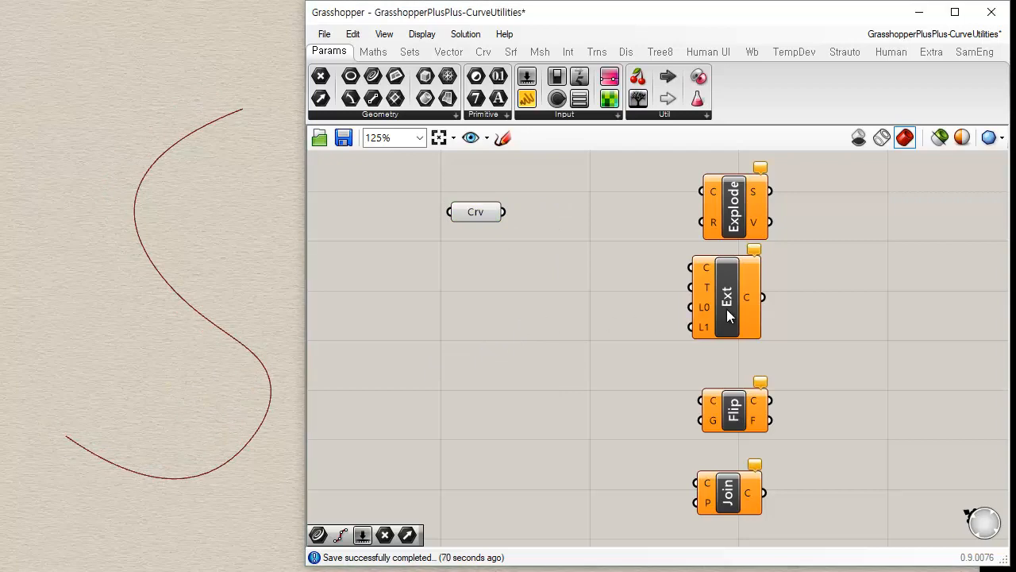
left_click_drag(726, 308, 606, 231)
left_click_drag(706, 239, 766, 255)
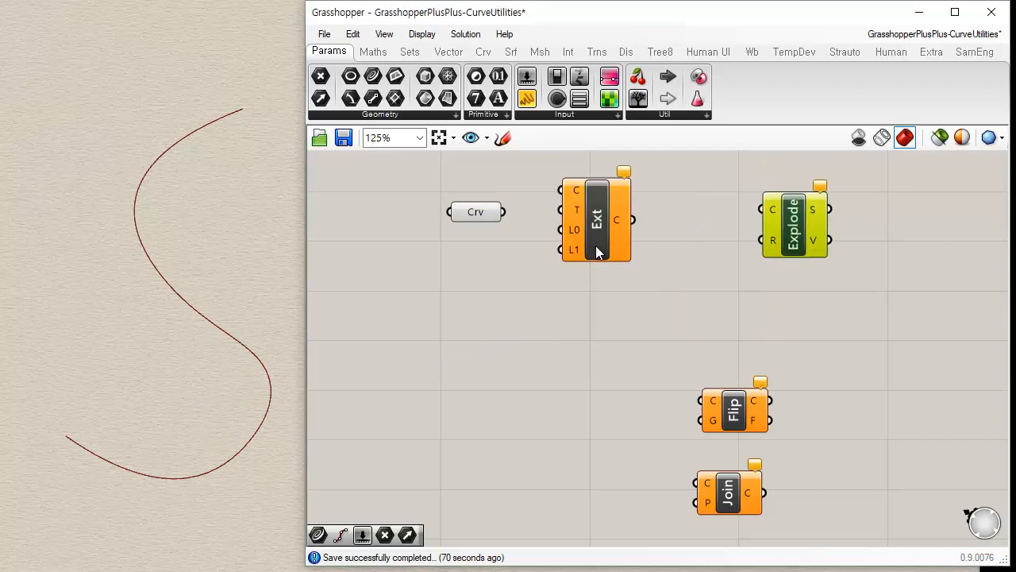
left_click_drag(589, 248, 611, 273)
left_click_drag(505, 211, 581, 217)
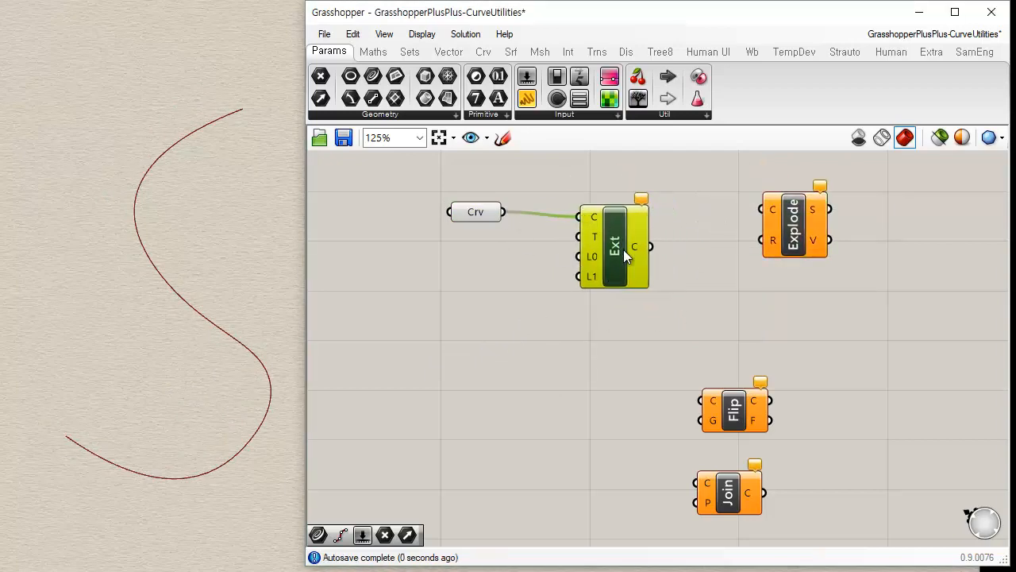
left_click_drag(625, 267, 589, 229)
- Add a number slider below the Curve parameter and connect it to Extend Curve's L0 start length input
mouse_move(577, 213)
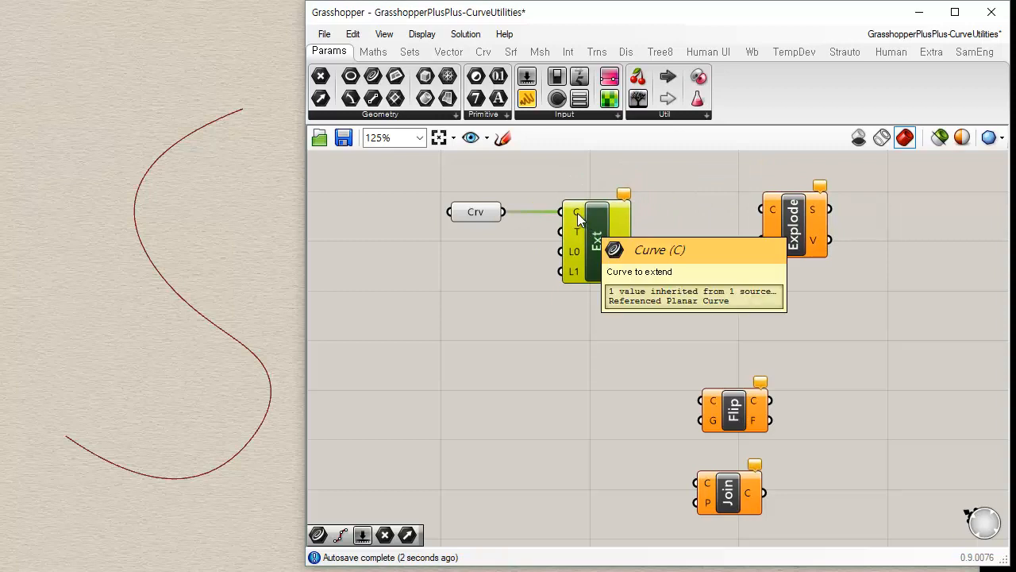
mouse_move(577, 231)
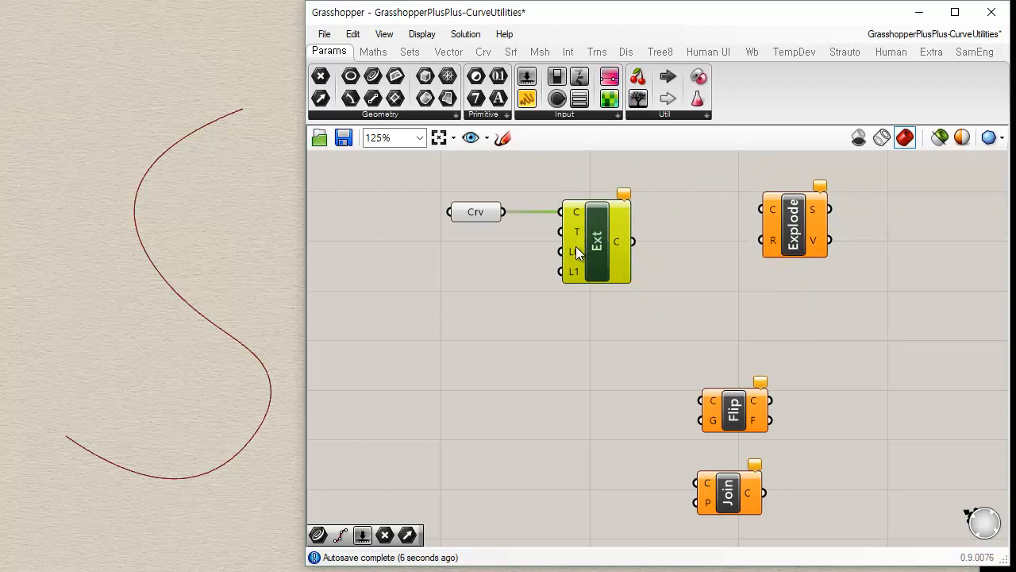
mouse_move(575, 253)
mouse_move(577, 277)
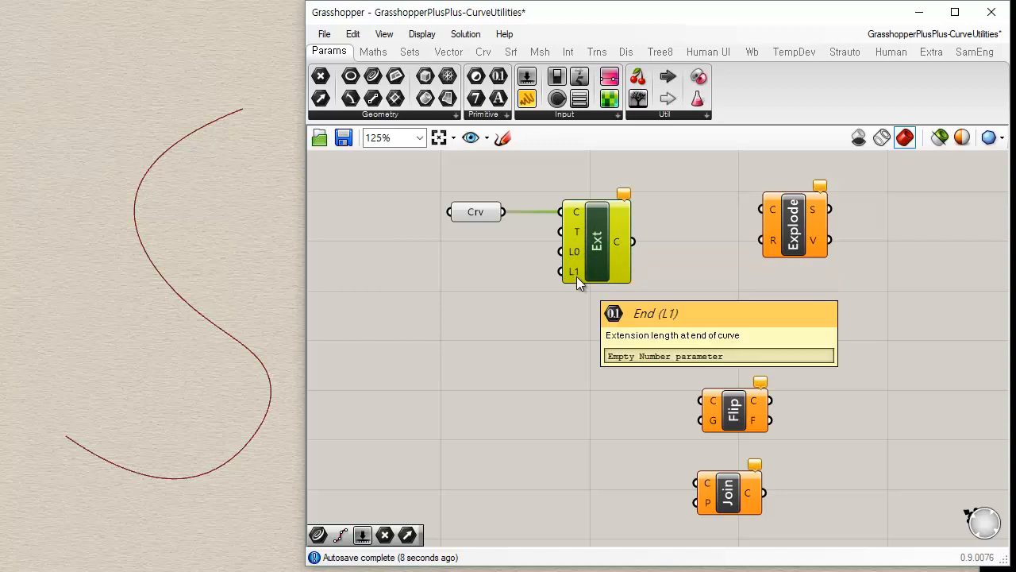
left_click(522, 300)
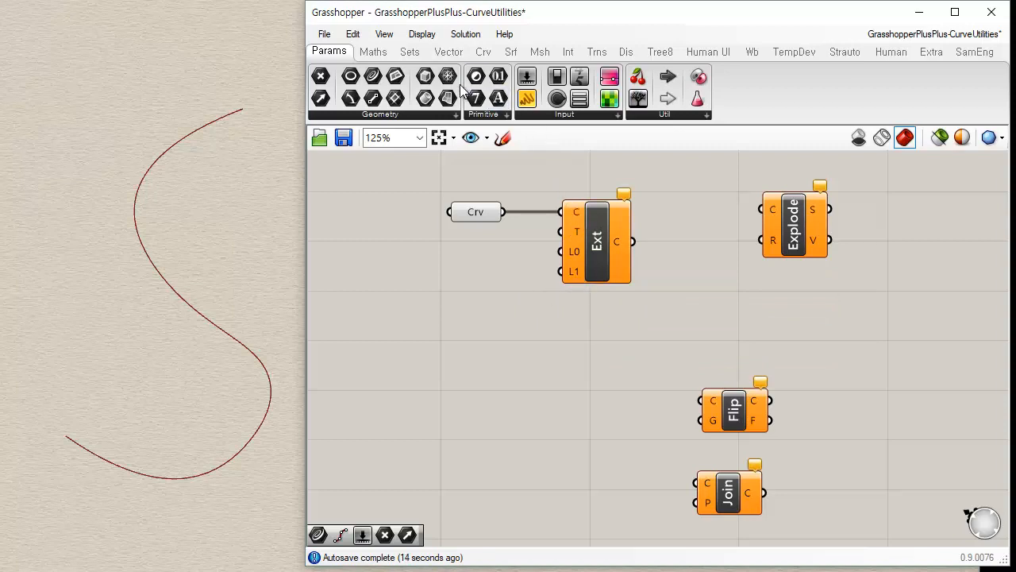
left_click_drag(529, 77, 441, 264)
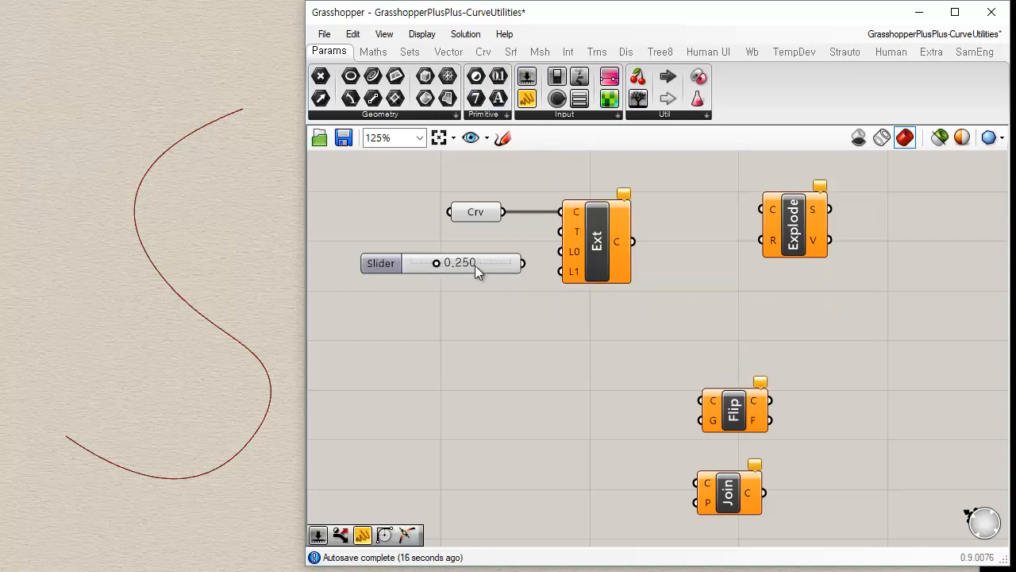
left_click_drag(533, 254, 522, 262)
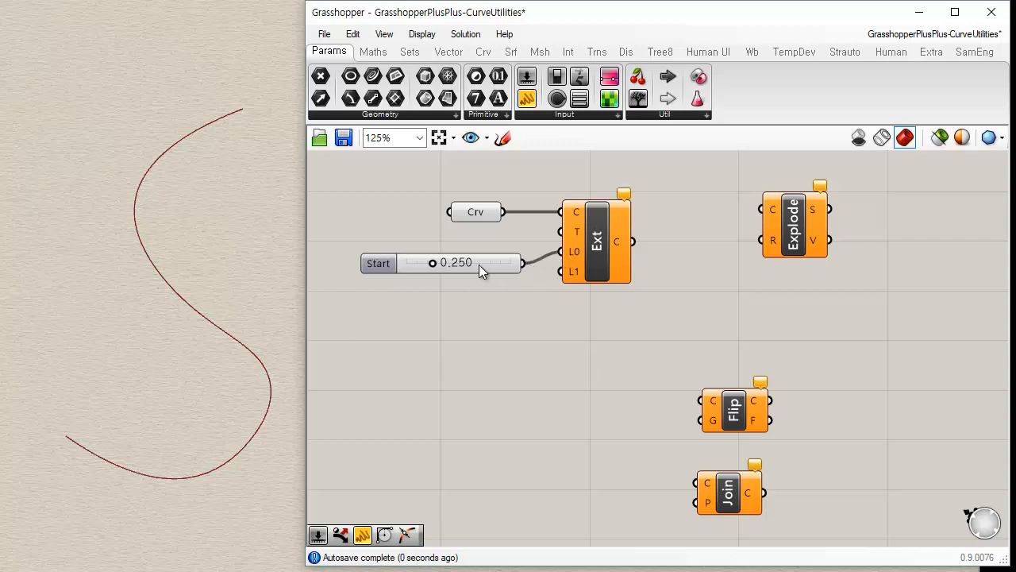
- Set the Start slider's maximum to 10 and its value to 3.526, and align it with the L0 input
double_click(379, 265)
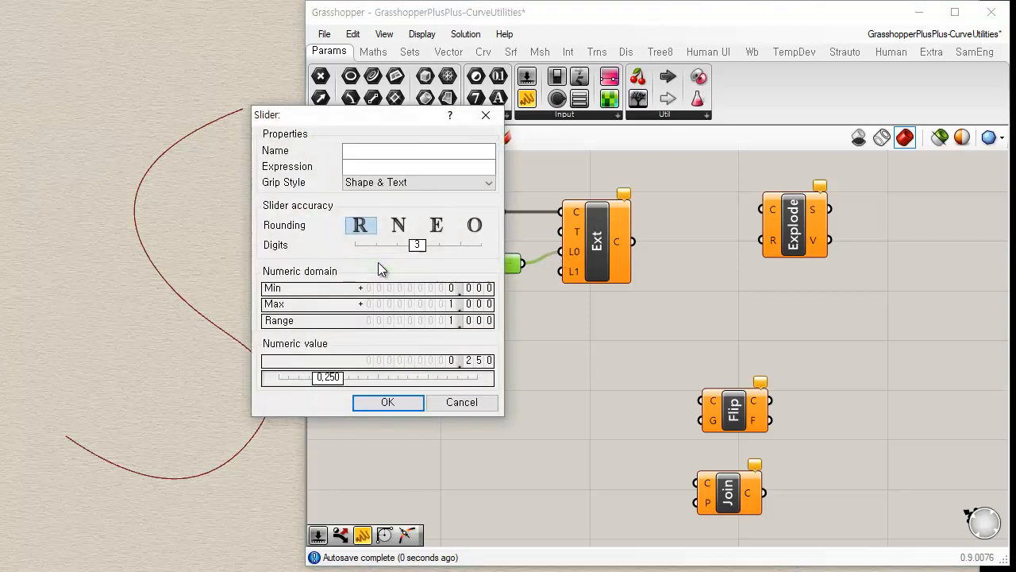
double_click(468, 304)
type("10")
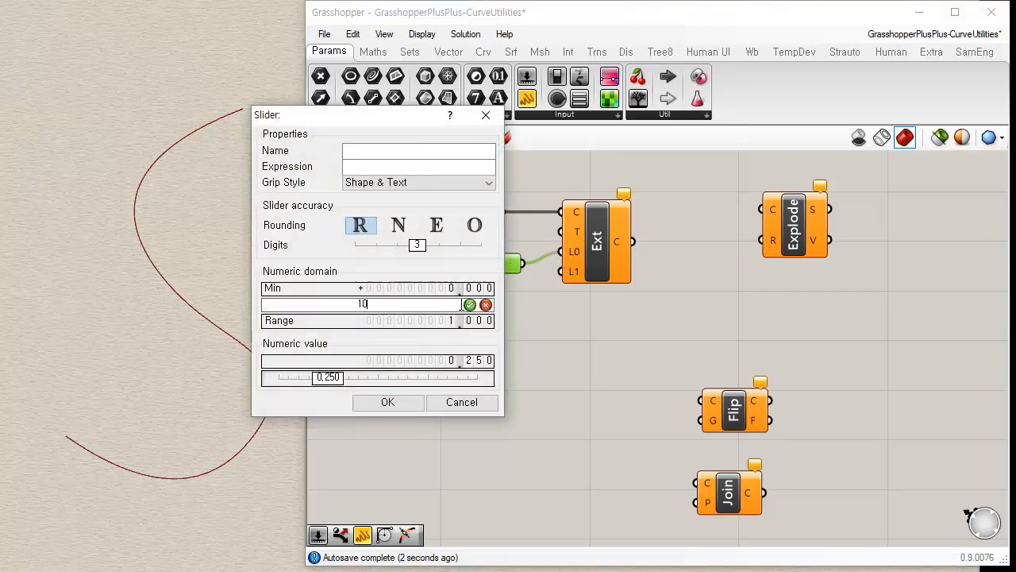
left_click(469, 304)
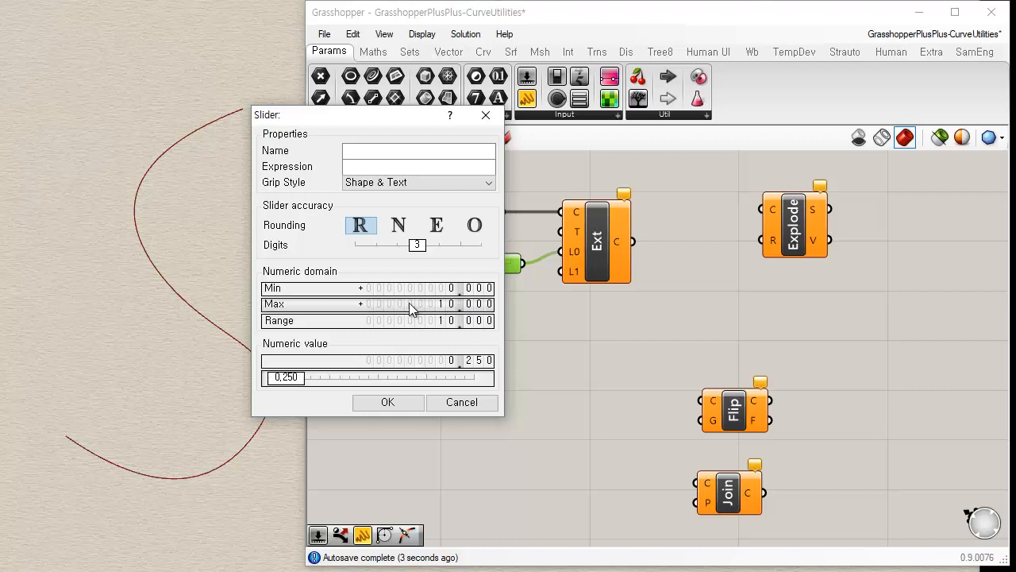
left_click(393, 402)
left_click_drag(408, 263, 443, 263)
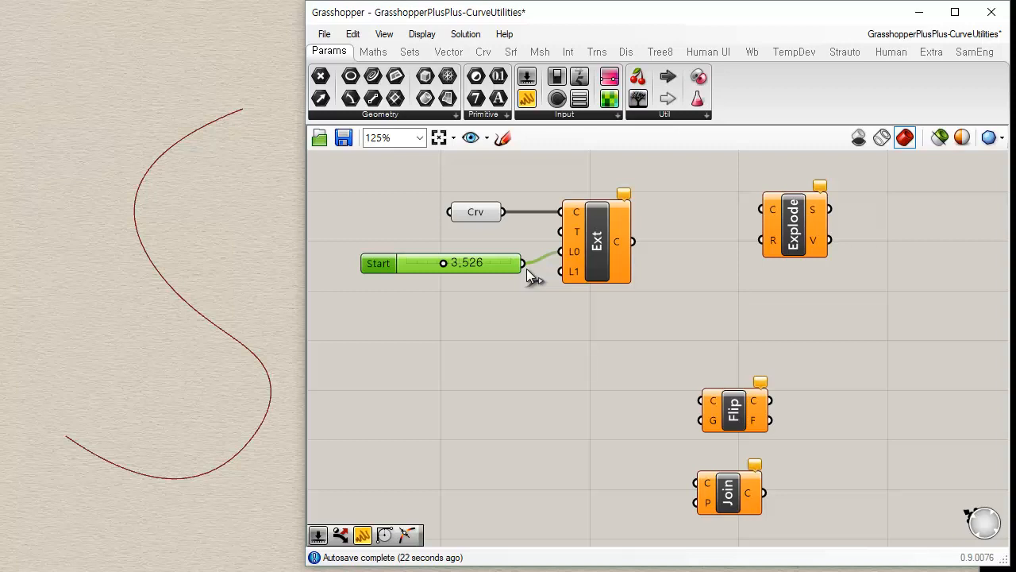
left_click_drag(505, 260, 505, 248)
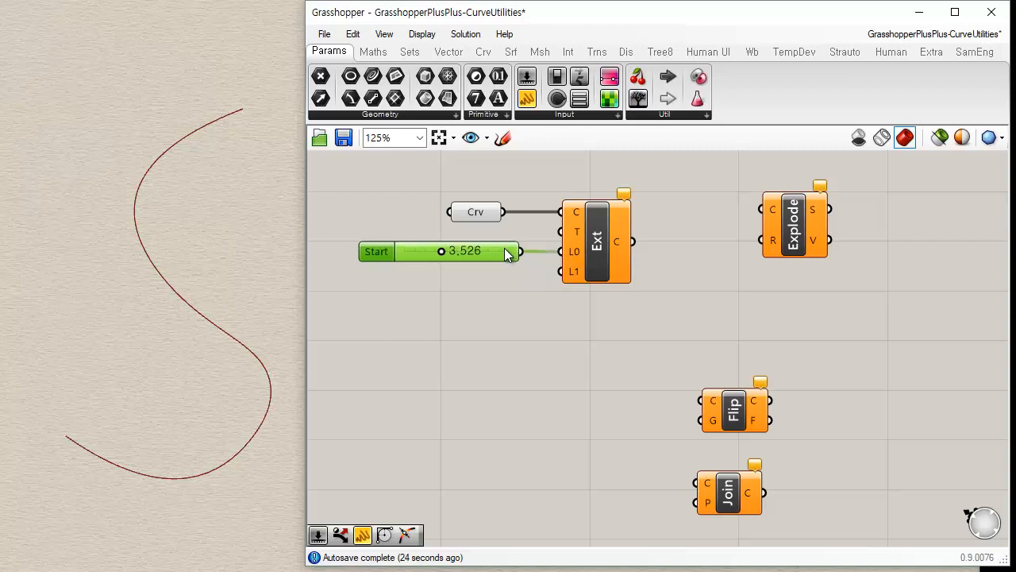
left_click(642, 327)
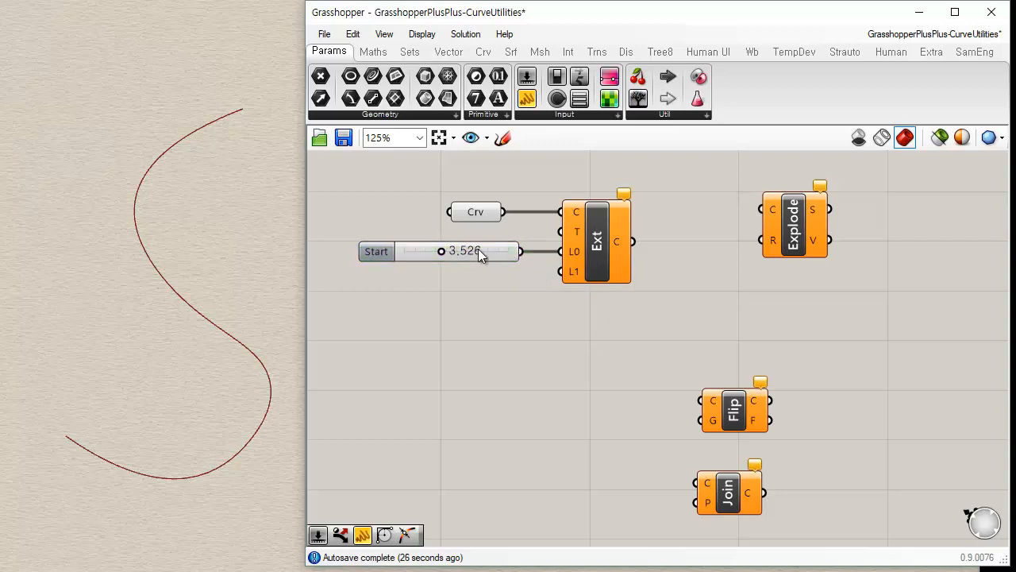
- Duplicate the Start slider, place the copy below it and connect it to Extend Curve's L1 end length input
left_click(501, 253)
key("ctrl+c")
key("ctrl+v")
left_click_drag(507, 267, 497, 286)
left_click_drag(561, 272, 520, 278)
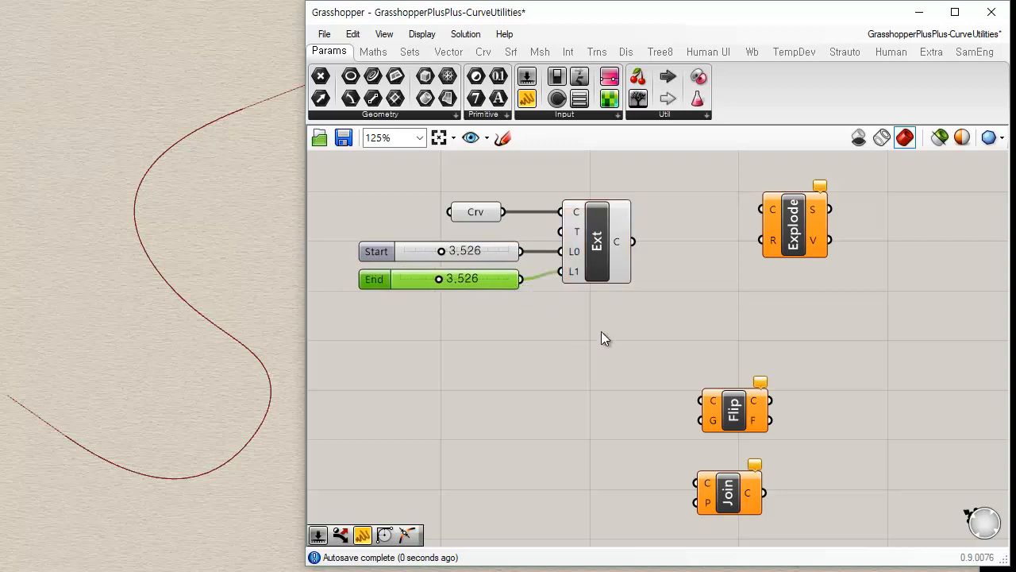
left_click(601, 334)
- Vary the extension lengths with Extend Curve selected, ending with Start at 0.859 and End at 1.544
left_click_drag(441, 250, 455, 280)
left_click(579, 251)
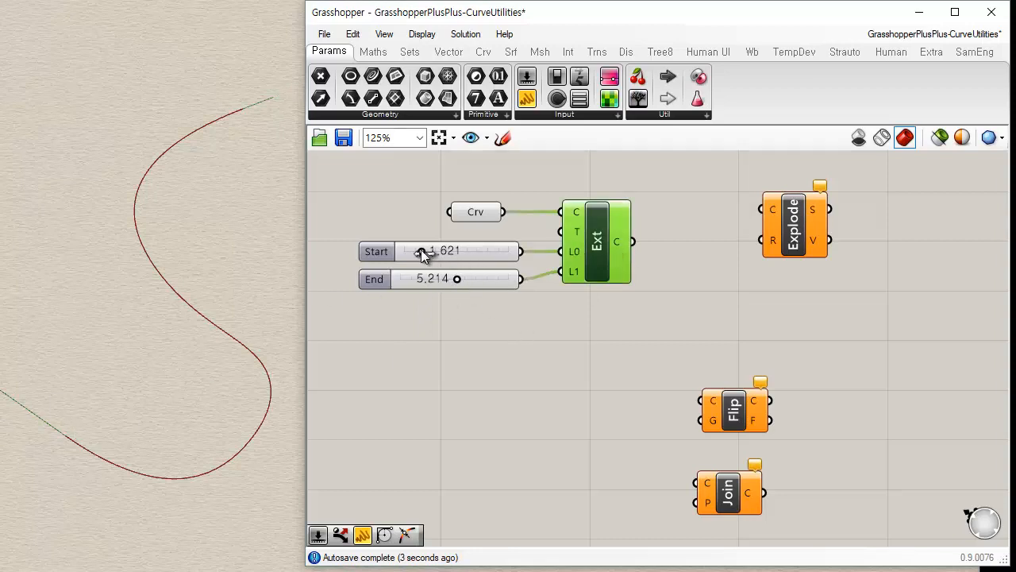
left_click_drag(421, 251, 418, 279)
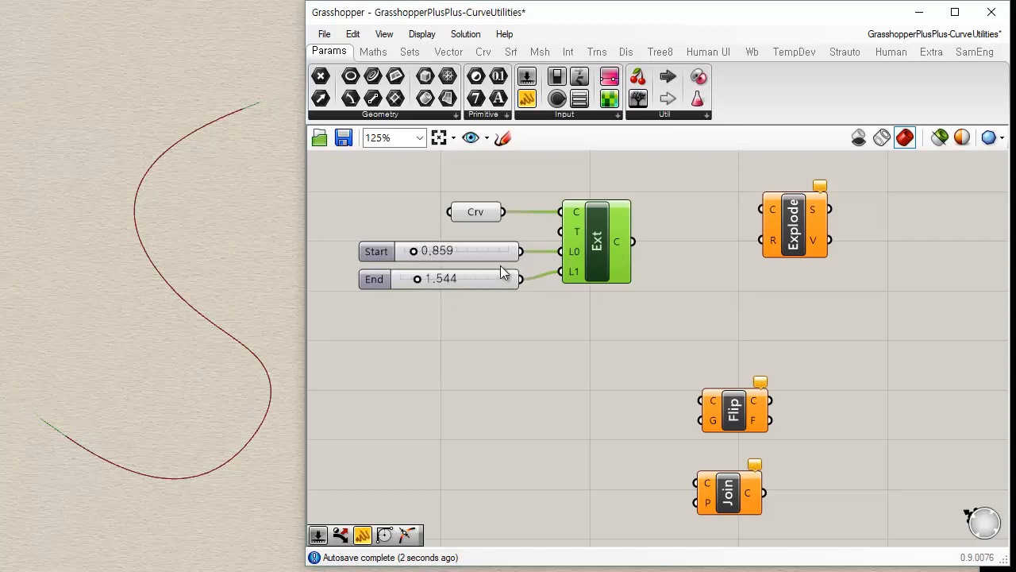
- Move the Start and End sliders together to a spot below the Extend Curve component
left_click(612, 358)
left_click_drag(536, 327, 479, 242)
left_click_drag(494, 252, 494, 299)
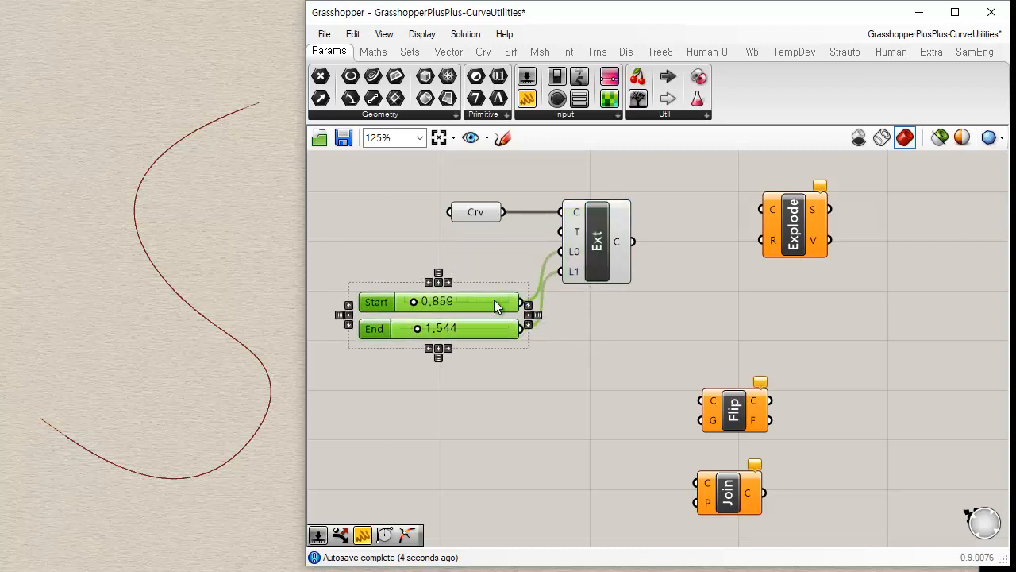
- Review the extension type options on Extend Curve's T input and set the Start slider to 1.392
right_click(577, 233)
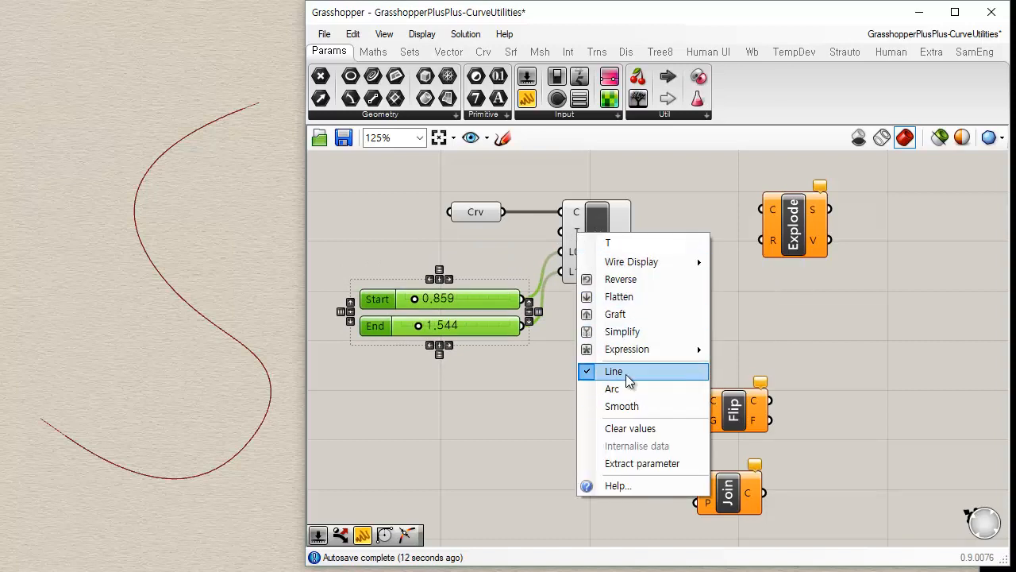
left_click(557, 376)
left_click(606, 238)
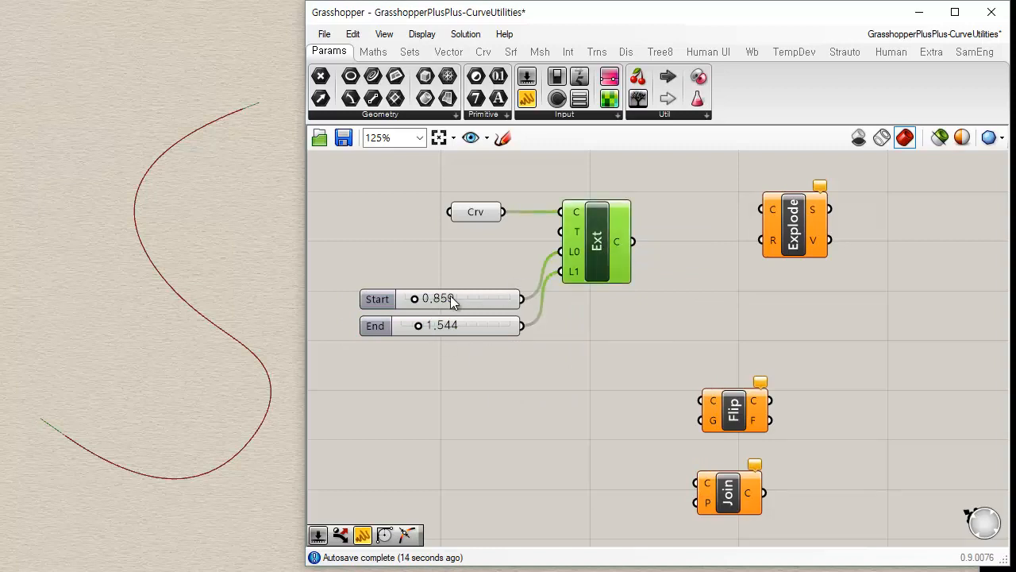
mouse_move(413, 298)
left_mouse_down()
mouse_move(434, 298)
mouse_move(421, 299)
left_mouse_up()
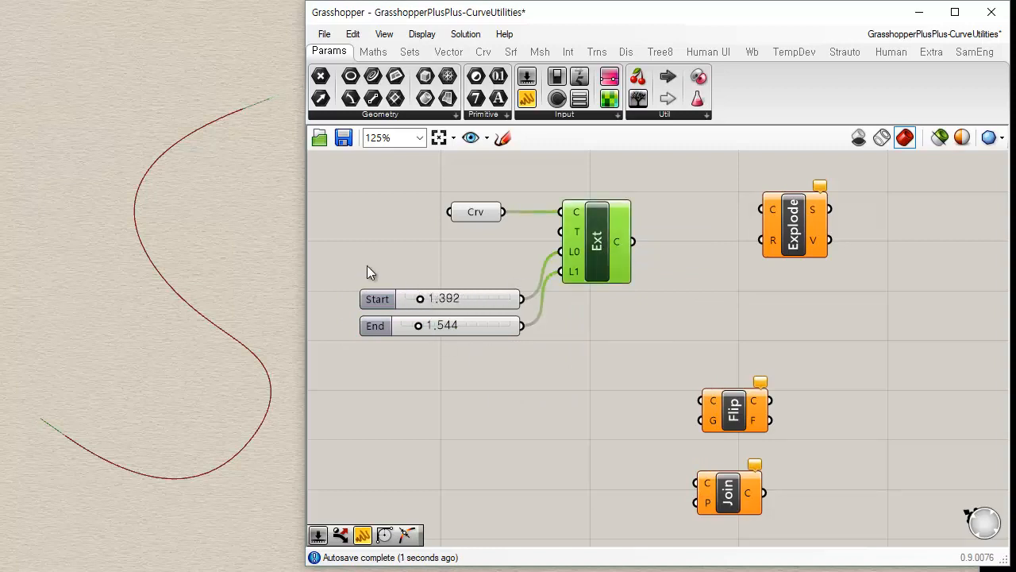
- Set Extend Curve's extension type to Arc and, with the Grasshopper window narrowed, the lengths to Start 4.135 and End 2.645
right_click(577, 232)
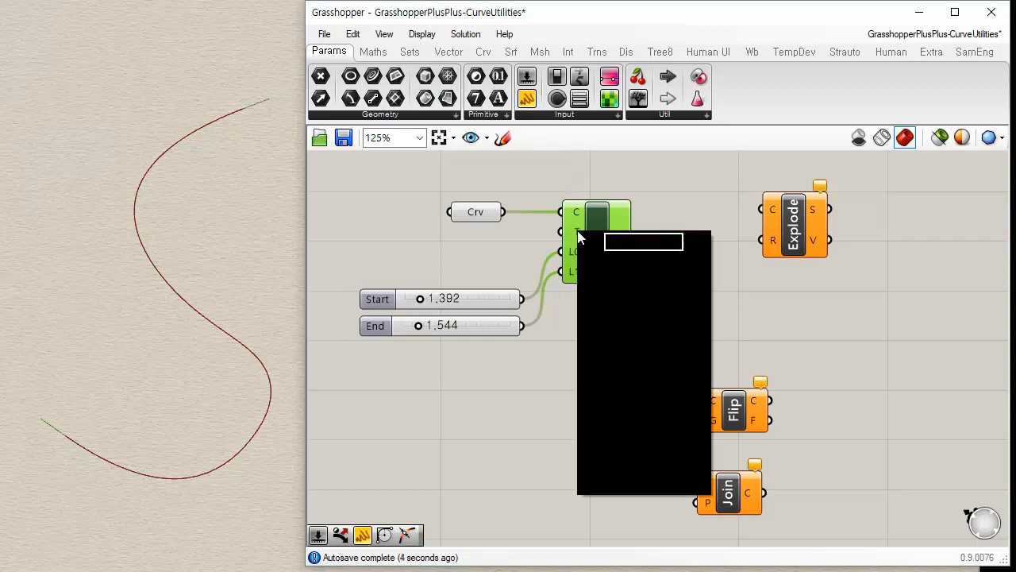
left_click(626, 390)
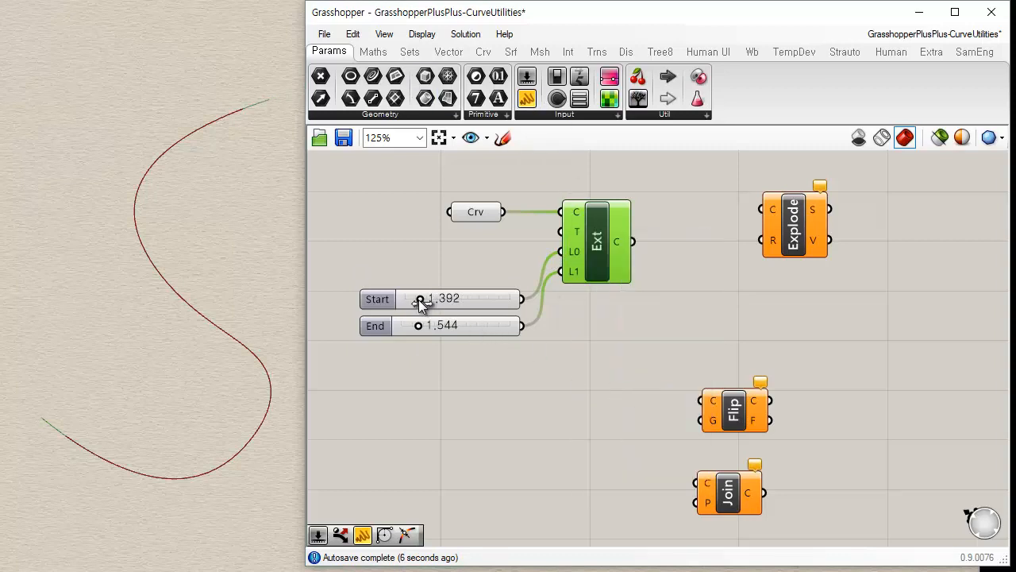
mouse_move(419, 299)
left_mouse_down()
mouse_move(460, 298)
mouse_move(411, 298)
left_mouse_up()
left_click_drag(306, 247, 459, 248)
left_click_drag(562, 297, 611, 324)
left_click(709, 337)
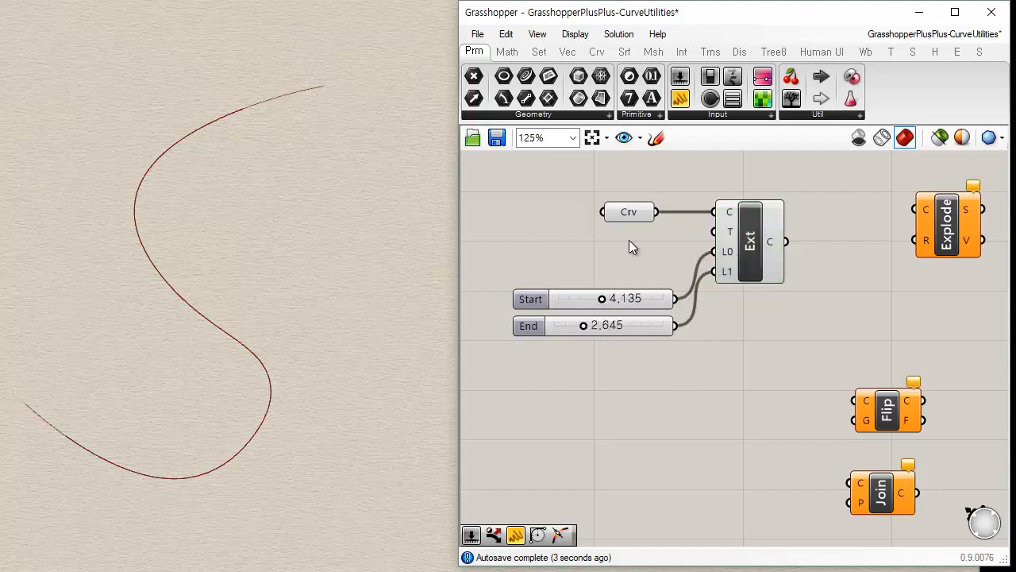
- Set Extend Curve's extension type to Smooth and the Start slider to 3.525
right_click(724, 232)
left_click(769, 405)
mouse_move(598, 297)
left_mouse_down()
mouse_move(587, 299)
mouse_move(639, 299)
mouse_move(578, 295)
mouse_move(596, 299)
left_mouse_up()
- In Rhino, turn on the S-curve's control points, move its upper end point down and shift the adjacent point inward
left_click(348, 229)
left_click_drag(261, 75, 188, 171)
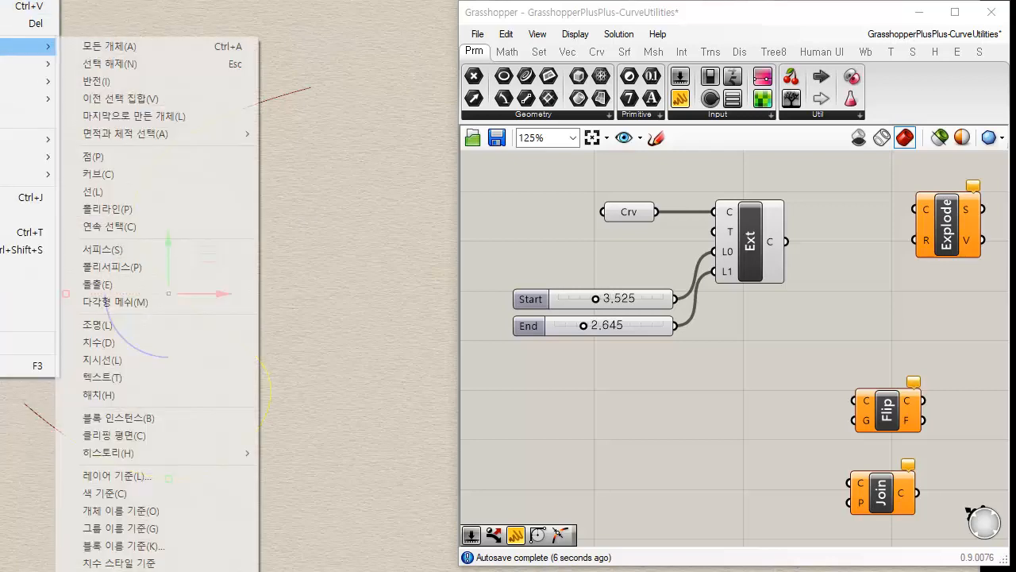
mouse_move(31, 63)
left_click(86, 63)
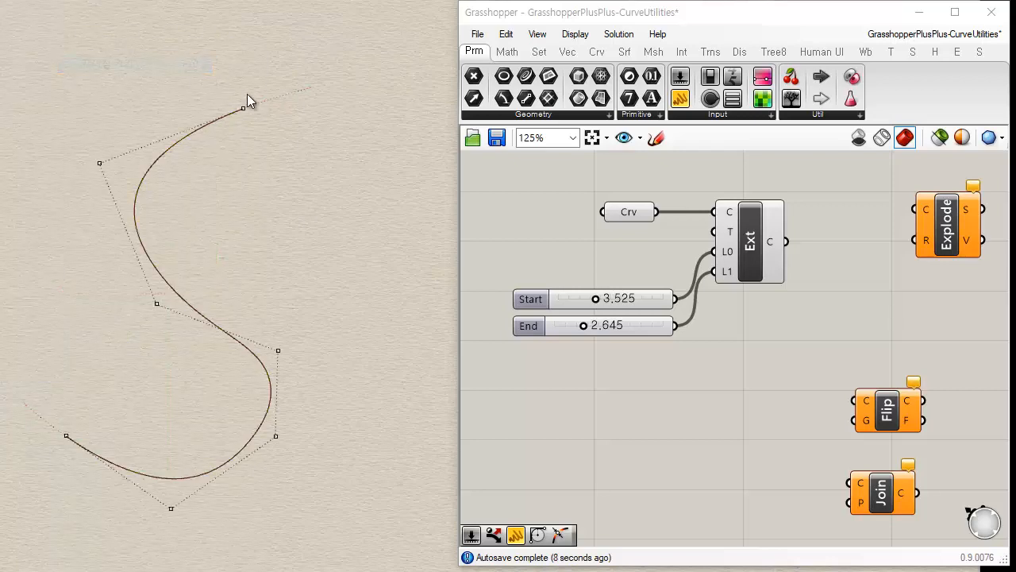
left_click(244, 108)
left_click_drag(244, 108, 220, 171)
left_click_drag(99, 165, 161, 154)
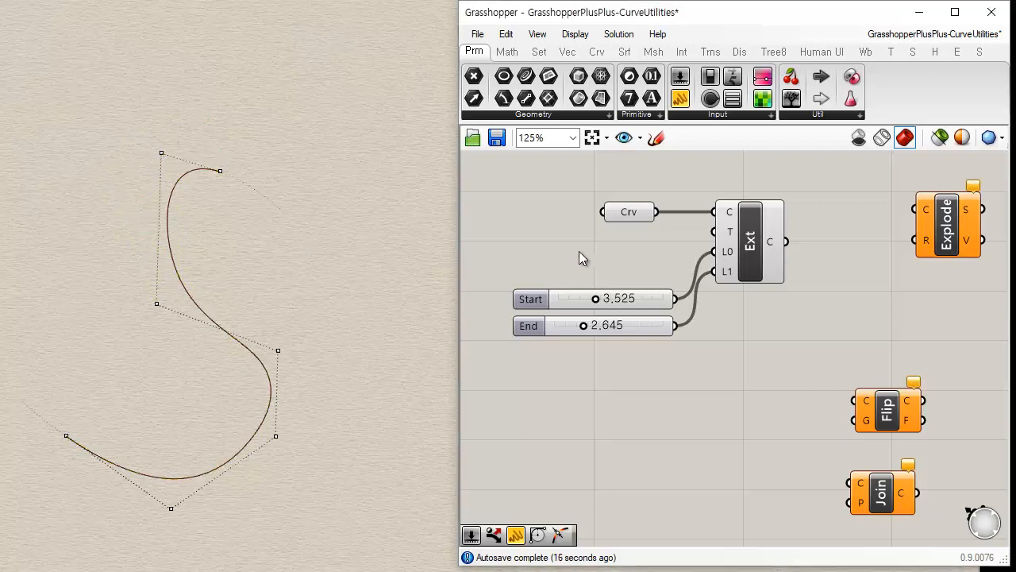
- Set the Start slider to 5.354 with Extend Curve selected, and hide the curve's control points in Rhino
left_click(756, 255)
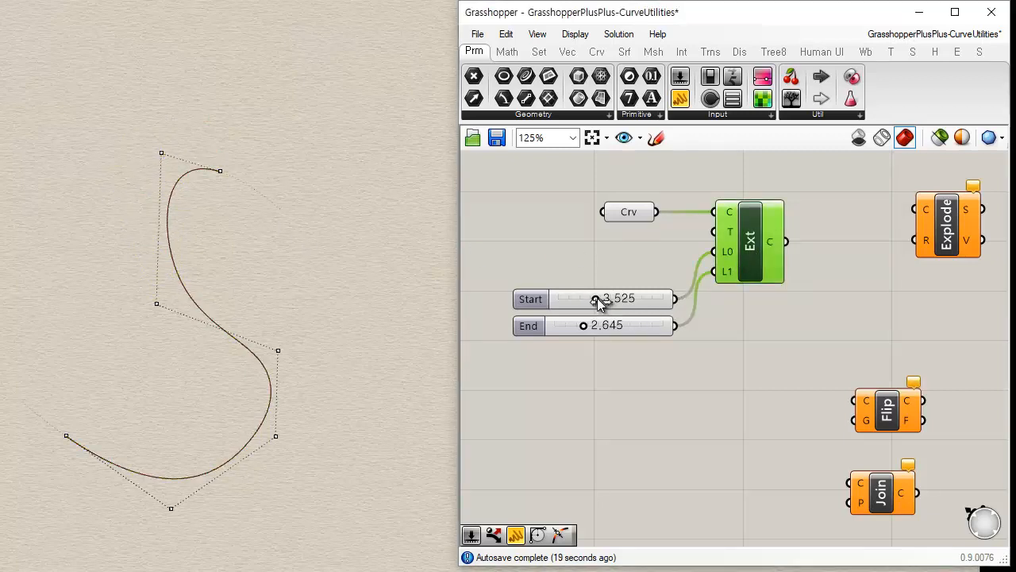
mouse_move(596, 298)
left_mouse_down()
mouse_move(575, 298)
mouse_move(657, 299)
mouse_move(572, 299)
mouse_move(614, 298)
left_mouse_up()
left_click(334, 264)
- Switch Extend Curve's extension type to Arc and set the Start slider to 8.249
right_click(732, 235)
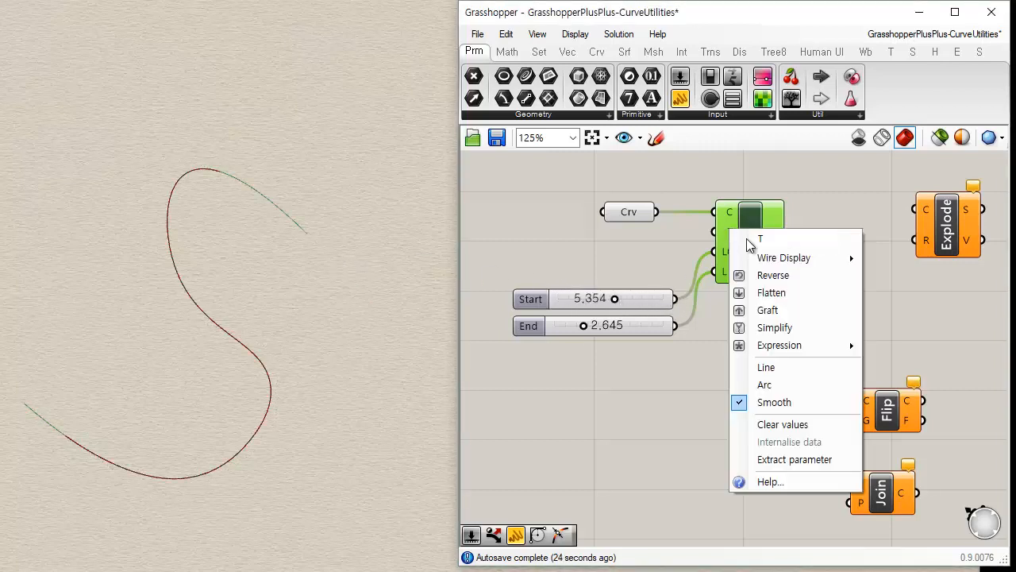
left_click(786, 366)
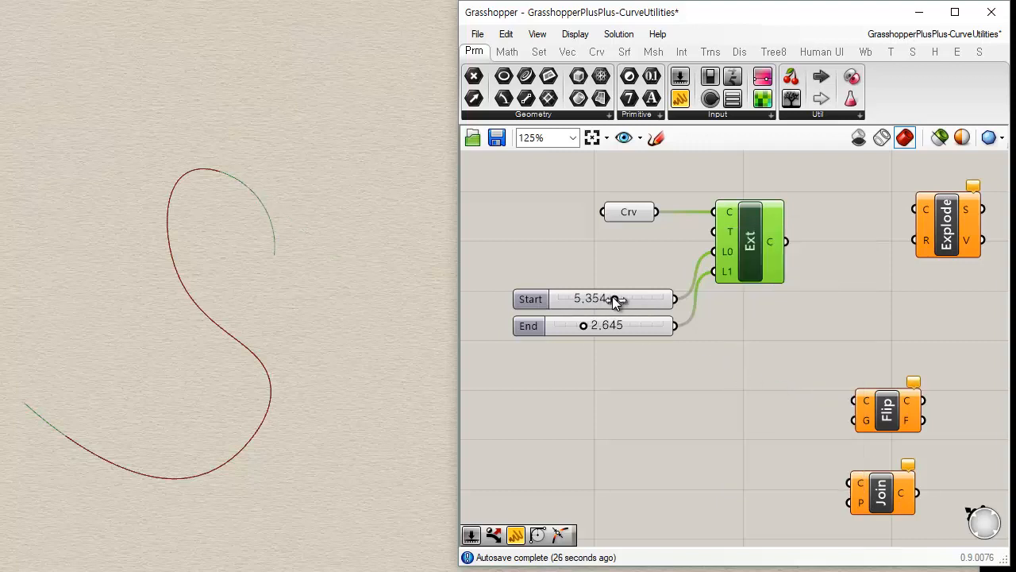
left_click_drag(612, 299, 644, 299)
- Set Extend Curve's extension type to Line and shorten the start extension to 4.897
right_click(722, 230)
left_click(760, 365)
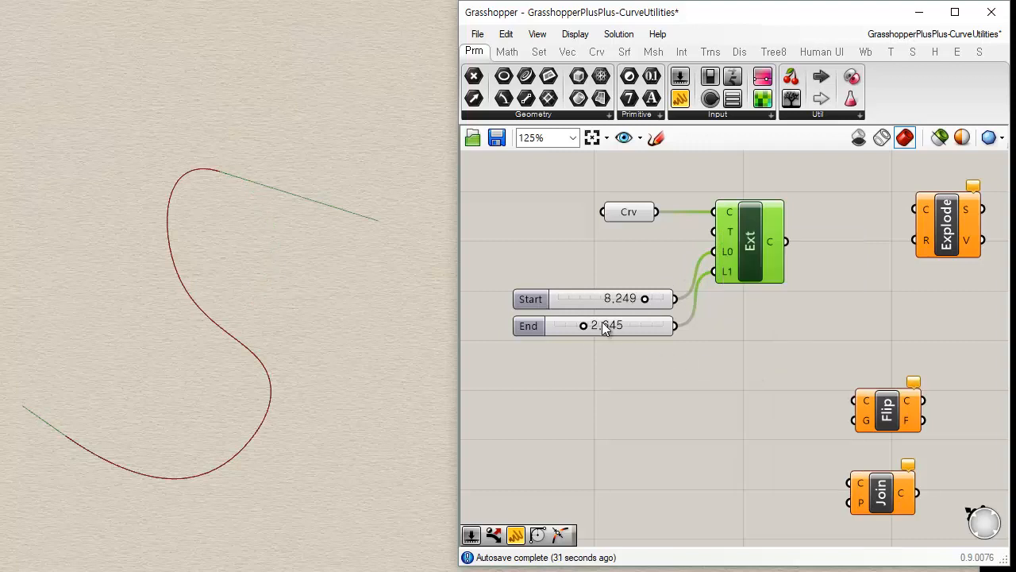
left_click_drag(644, 298, 619, 298)
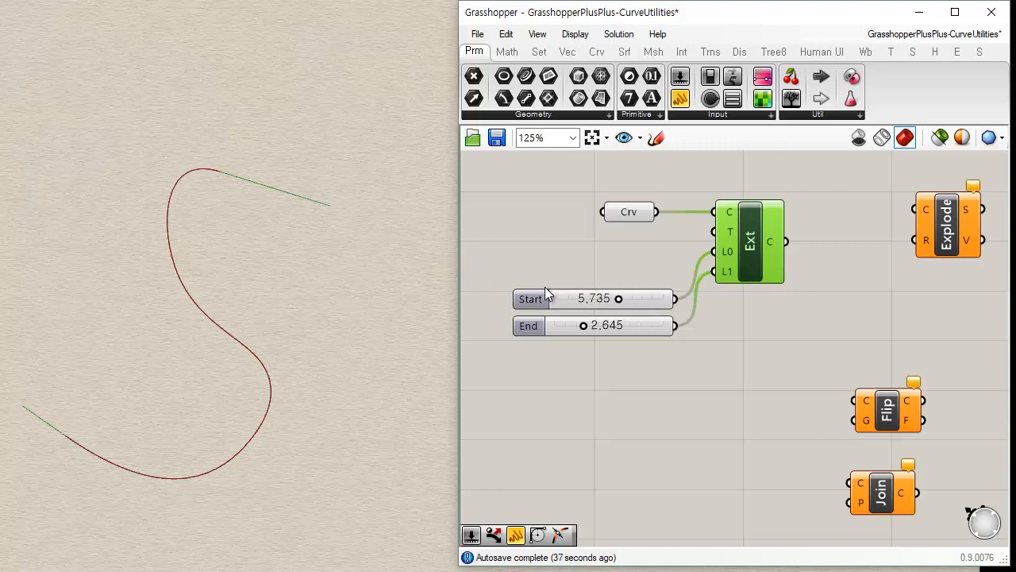
left_click_drag(601, 298, 618, 298)
left_click(721, 317)
- Move the Join and Flip components closer, placing Flip directly below Extend Curve and Join beneath it
mouse_move(783, 404)
right_mouse_down()
mouse_move(769, 338)
mouse_move(766, 393)
right_mouse_up()
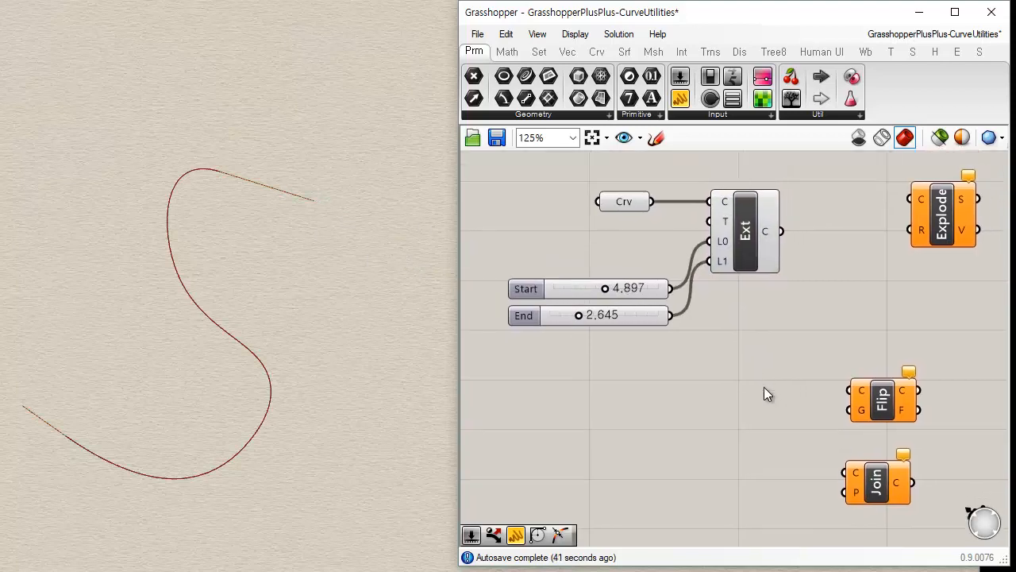
left_click_drag(887, 495, 800, 464)
left_click_drag(889, 409, 765, 343)
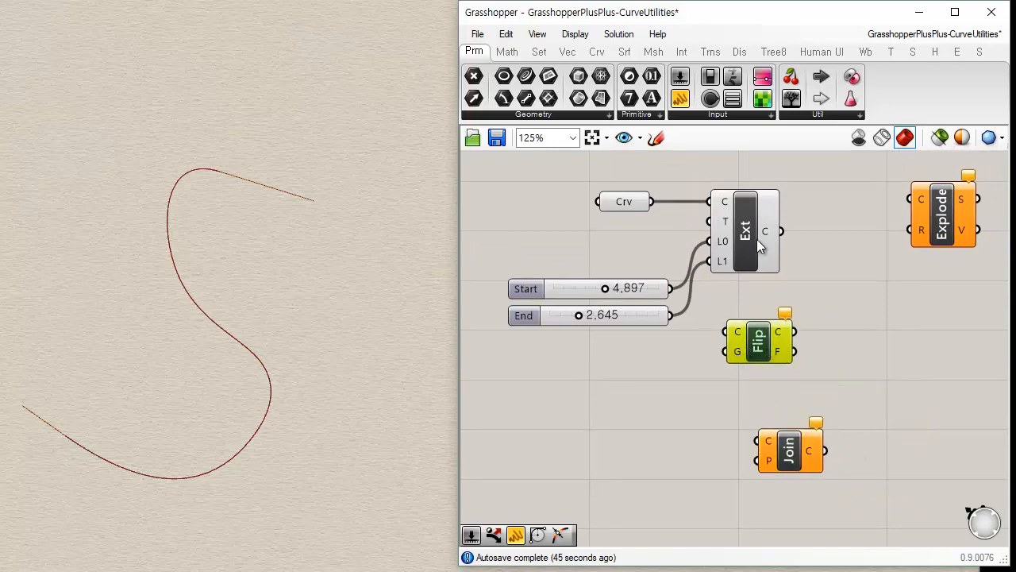
- Vary the Start slider while highlighting Extend Curve to identify the curve's start side, ending at 5.355
left_click_drag(605, 290, 626, 289)
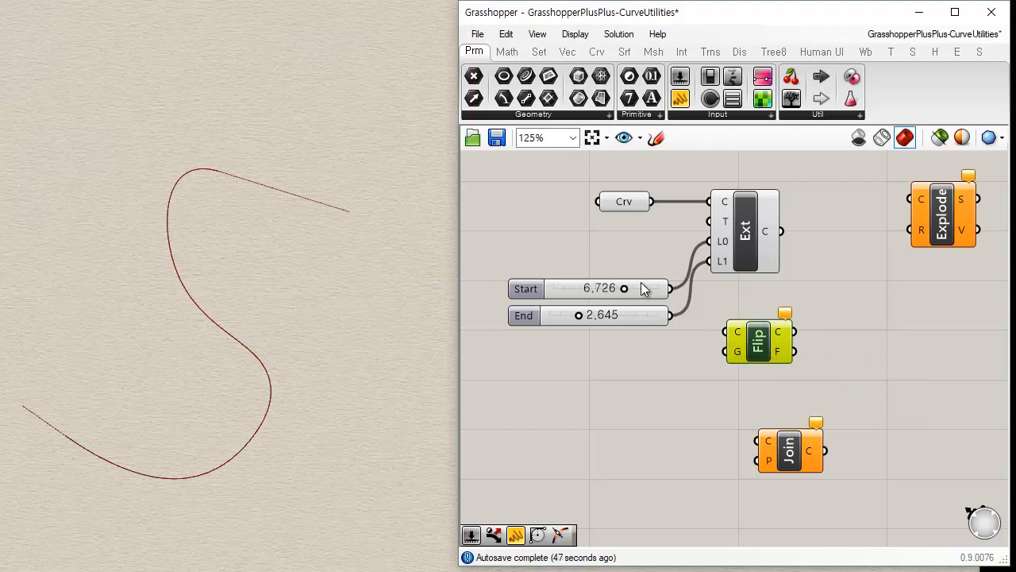
left_click(741, 238)
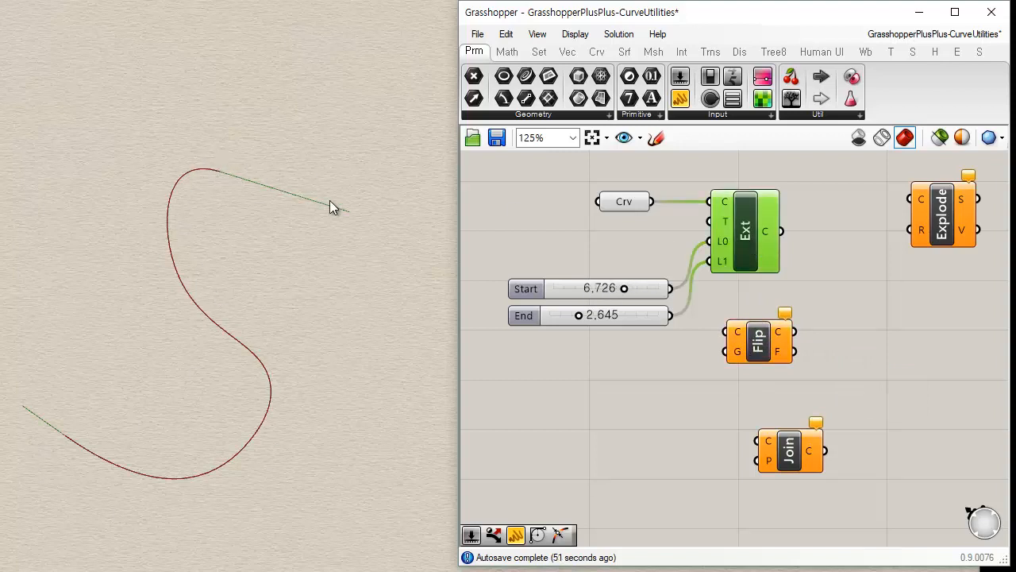
left_click_drag(625, 289, 610, 289)
- Insert Flip Curve between the Crv parameter and Extend Curve's C input, moving Extend Curve aside to make room
left_click_drag(680, 246, 631, 379)
left_click_drag(762, 235, 803, 238)
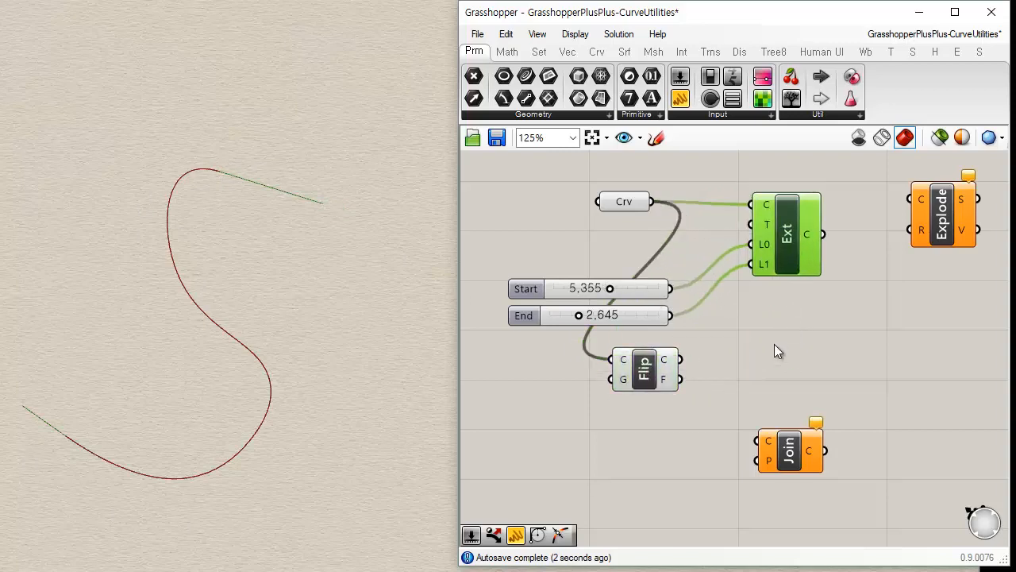
left_click_drag(682, 364, 753, 208)
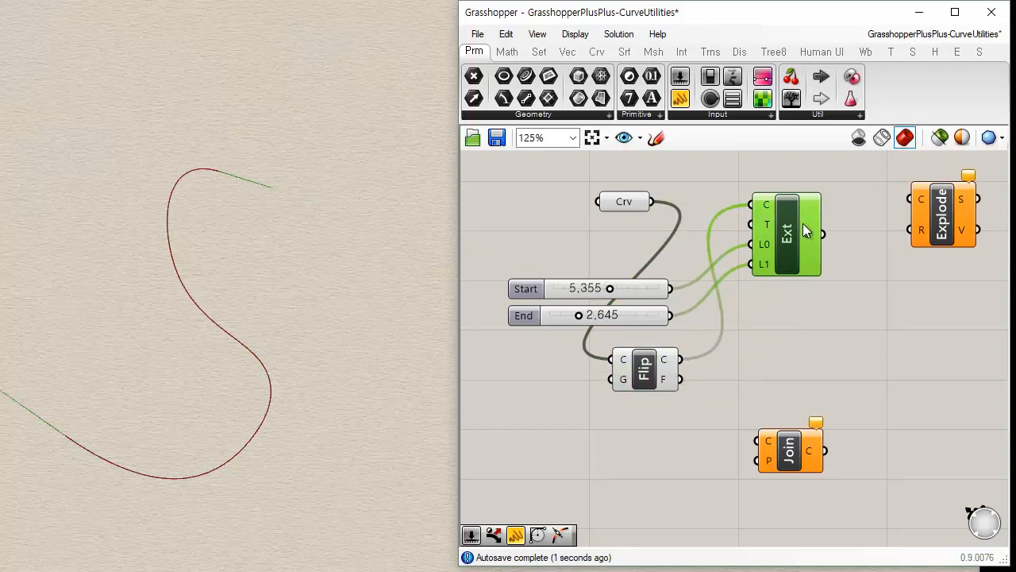
- Set the Start slider to 2.612 and End to 3.232, and move the Crv parameter and Extend Curve farther apart
left_click_drag(573, 315, 581, 288)
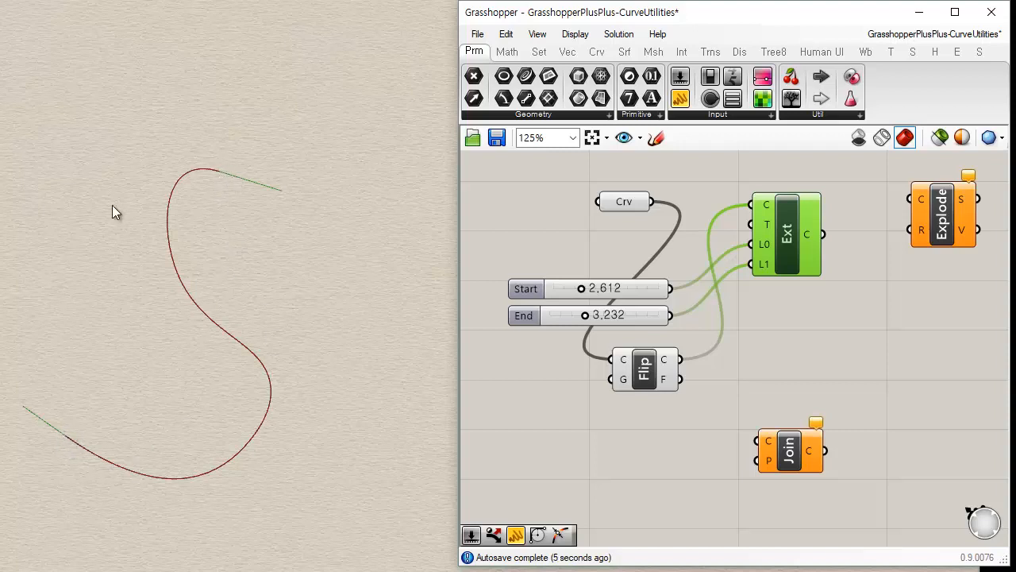
left_click_drag(637, 200, 610, 212)
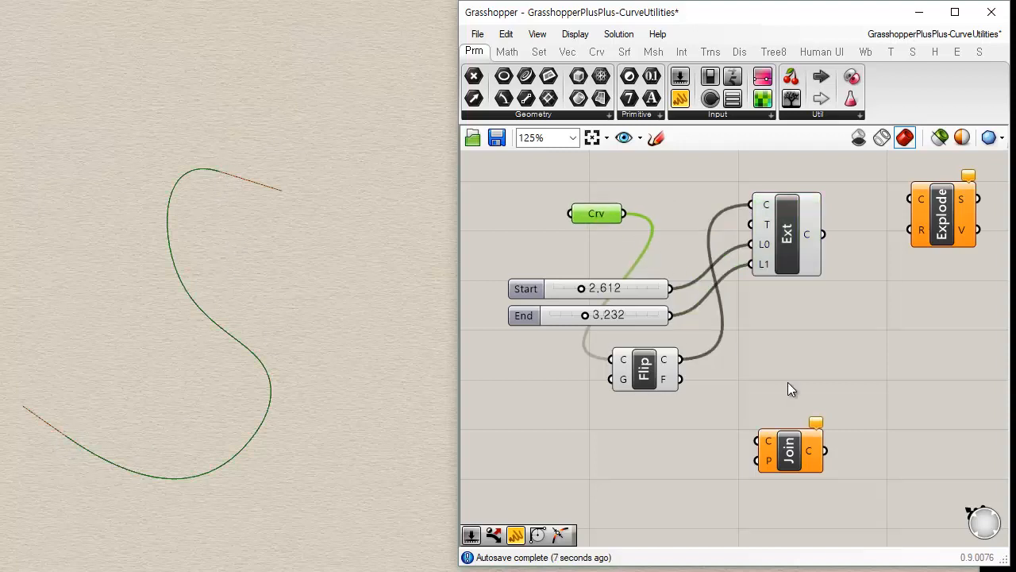
left_click(788, 382)
left_click_drag(773, 227, 796, 222)
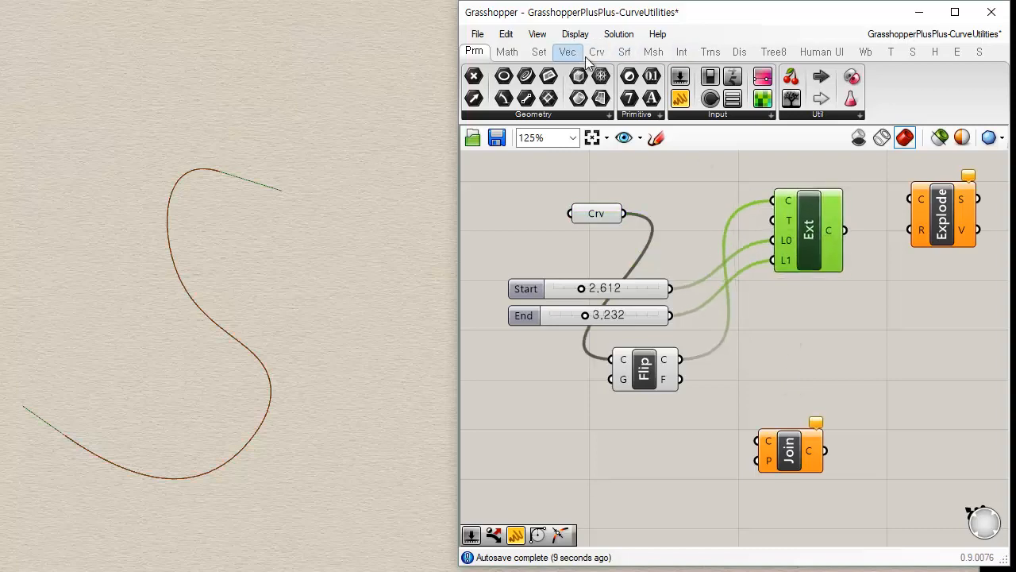
- Add a Point On Curve component below Extend Curve
left_click(597, 52)
left_click(517, 116)
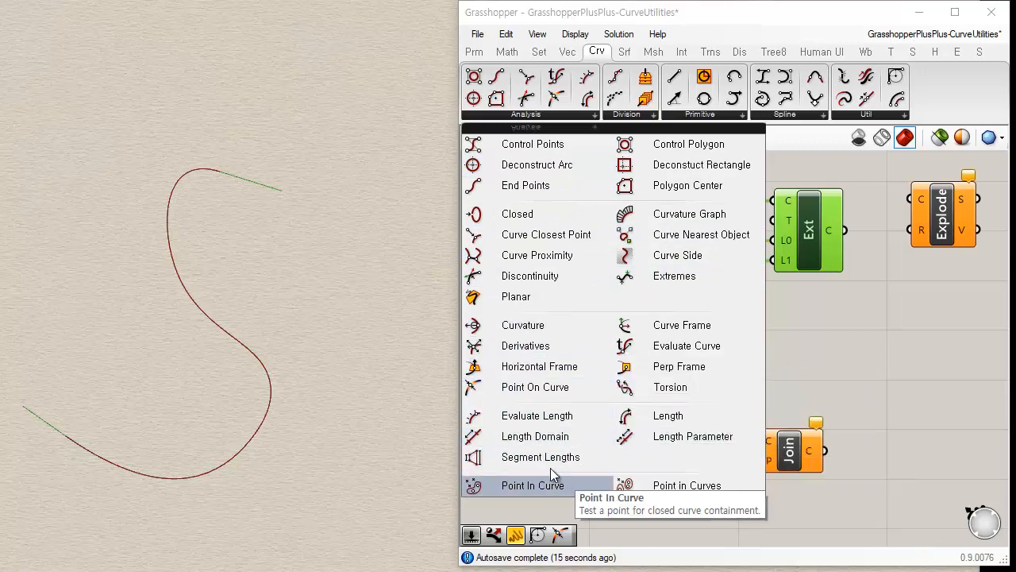
left_click_drag(544, 387, 802, 340)
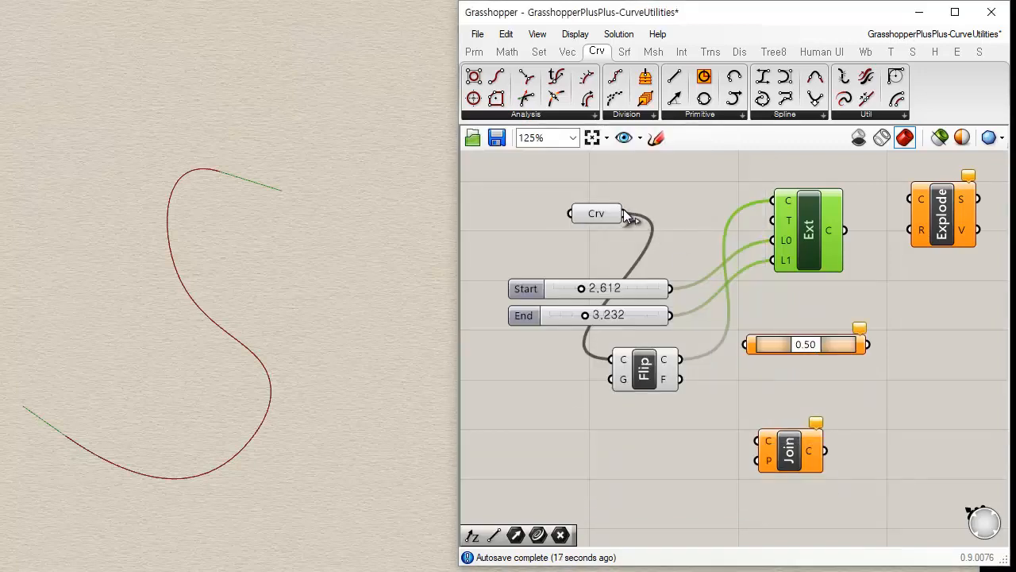
- Check the curve direction by feeding Point On Curve from Crv and then from Flip's curve output, with its parameter at 1.00
mouse_move(624, 214)
left_mouse_down()
mouse_move(747, 344)
mouse_move(778, 345)
mouse_move(733, 346)
mouse_move(859, 340)
left_mouse_up()
left_click_drag(691, 359, 762, 343)
mouse_move(838, 347)
left_mouse_down()
mouse_move(730, 343)
mouse_move(865, 345)
left_mouse_up()
left_click(895, 395)
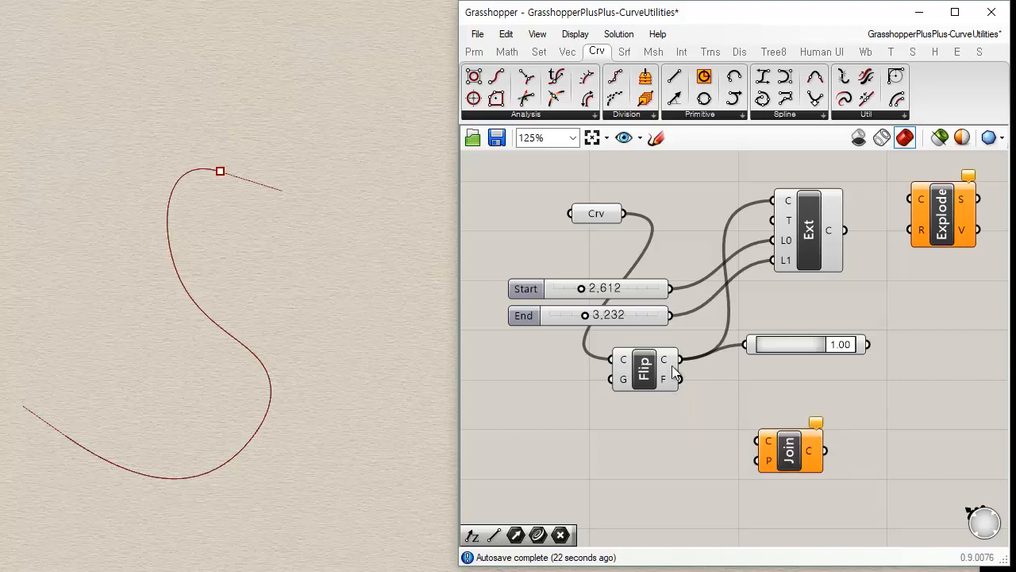
- Move Flip slightly to the right and delete the Point On Curve component
left_click_drag(643, 379, 664, 373)
left_click(808, 402)
left_click_drag(799, 343, 806, 353)
key("Delete")
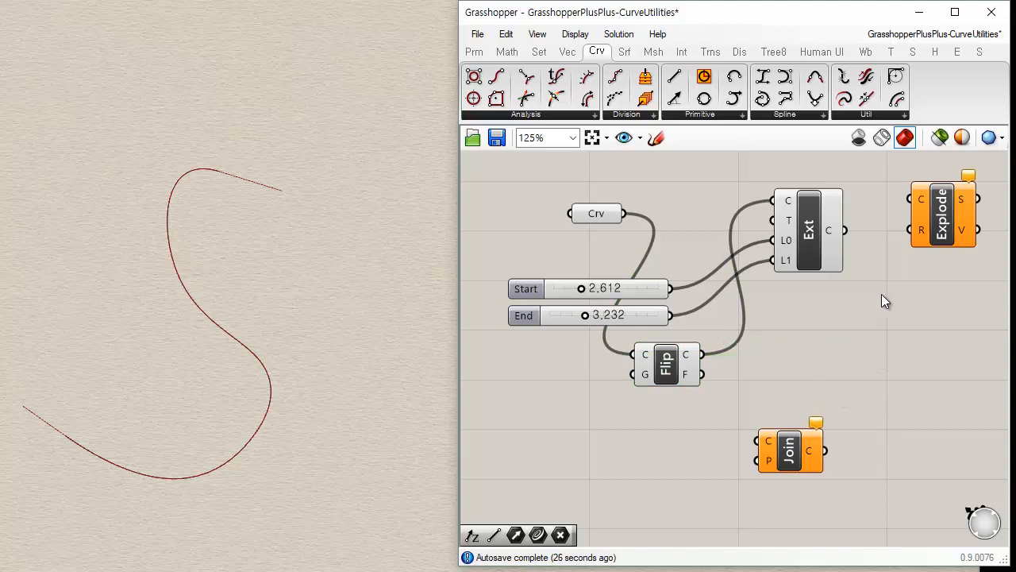
- Stack the Explode and Join components in the empty area below and to the right of Extend Curve
right_click_drag(904, 291, 855, 299)
left_click_drag(878, 243, 722, 402)
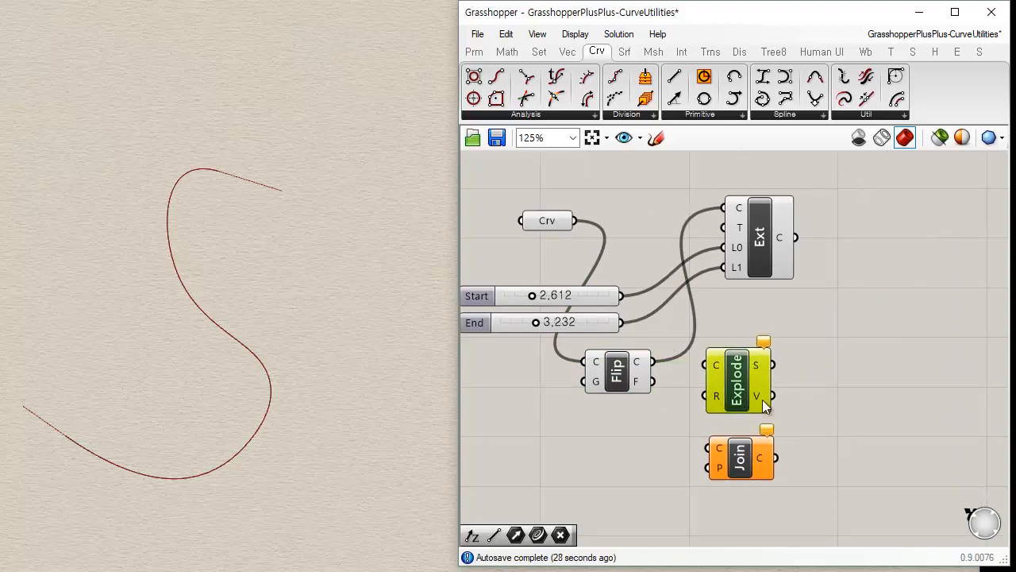
left_click_drag(799, 374, 750, 480)
left_click_drag(745, 457, 844, 430)
left_click(742, 400)
- Draw a seven-point control-point curve in Rhino from the S-curve's upper end, bulging right and ending near its lower-left end
left_click(139, 157)
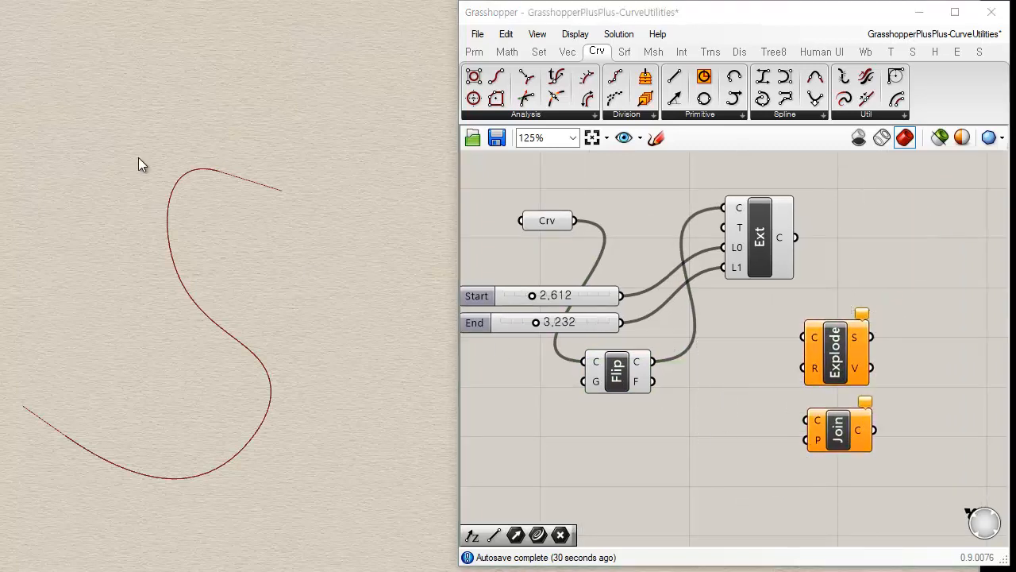
left_click(223, 170)
left_click(292, 121)
left_click(406, 207)
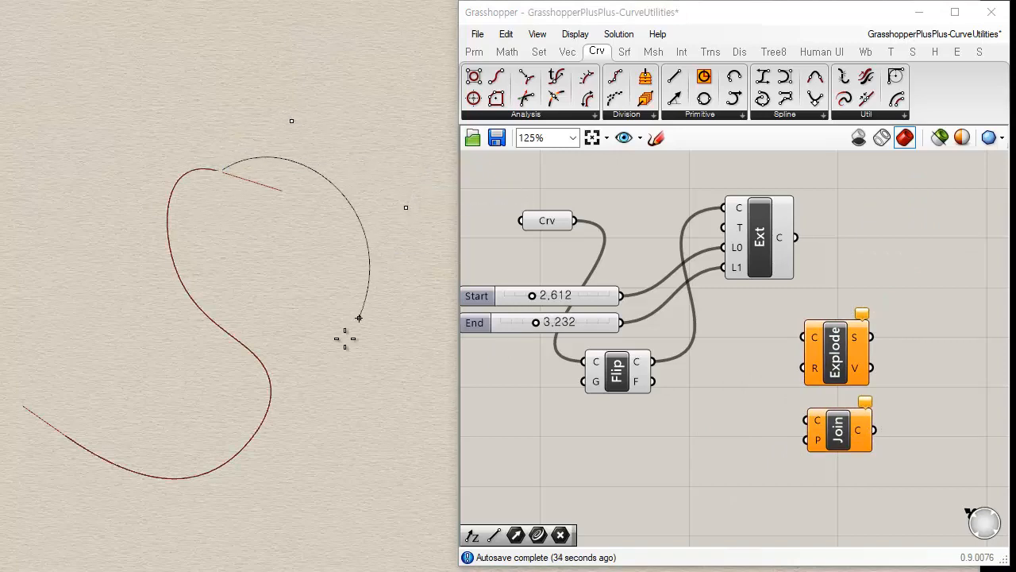
left_click(328, 369)
left_click(253, 465)
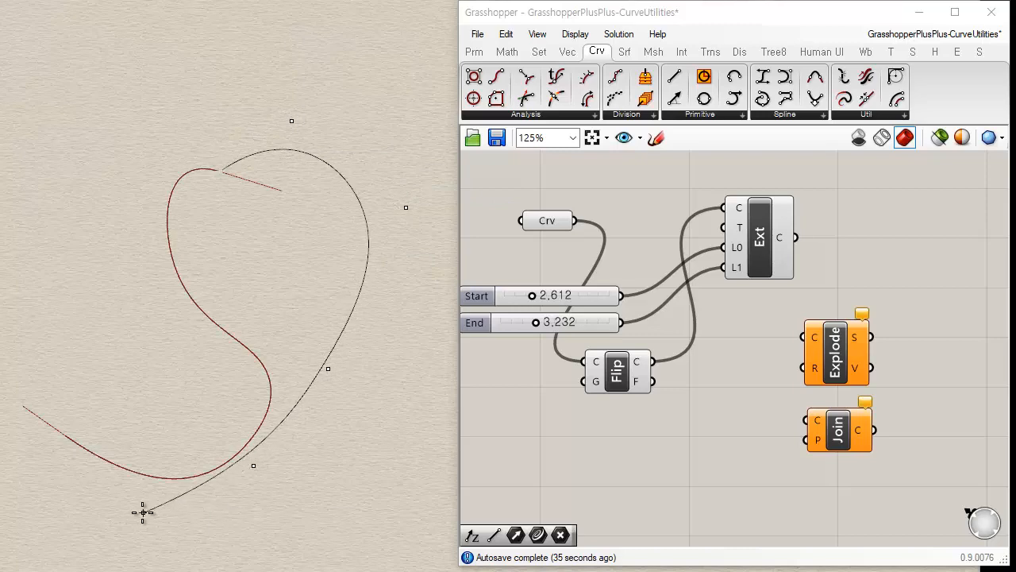
left_click(130, 509)
left_click(53, 465)
key("Return")
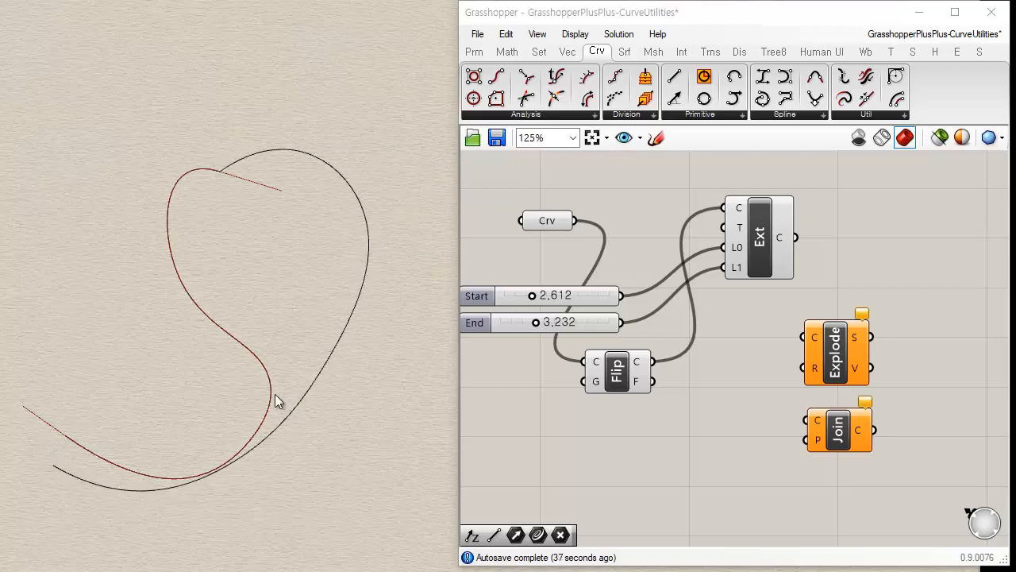
- Turn off the preview of the Extend Curve component
left_click(769, 238)
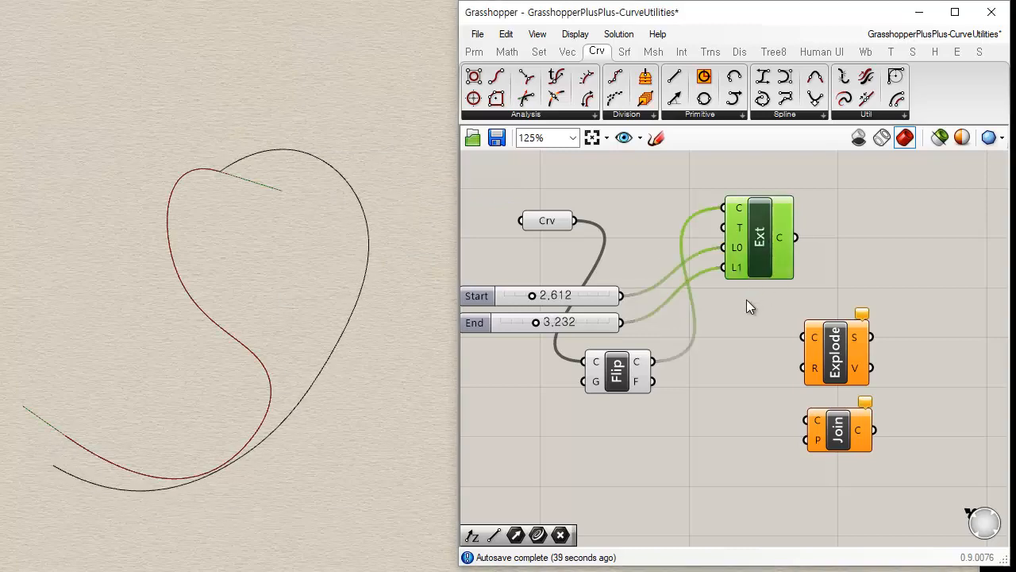
key("ctrl+q")
left_click(664, 485)
- Delete both curves from the Rhino viewport
left_click(294, 205)
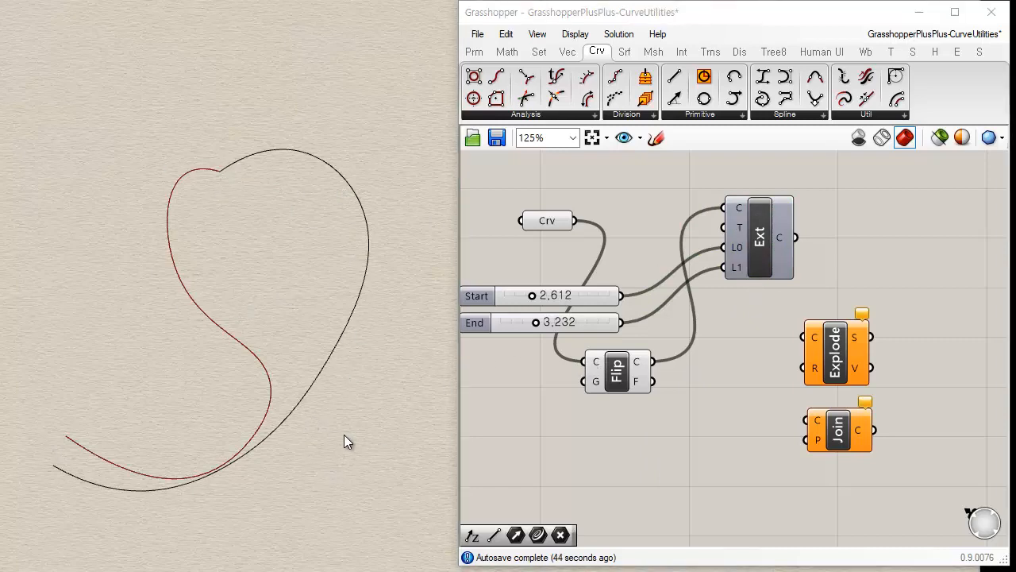
left_click_drag(241, 359, 147, 411)
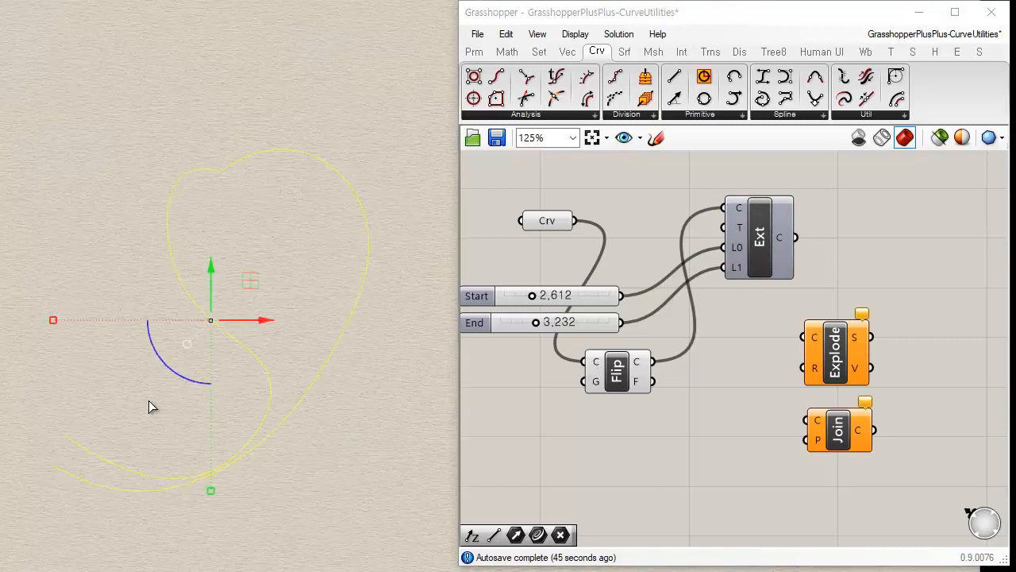
key("Delete")
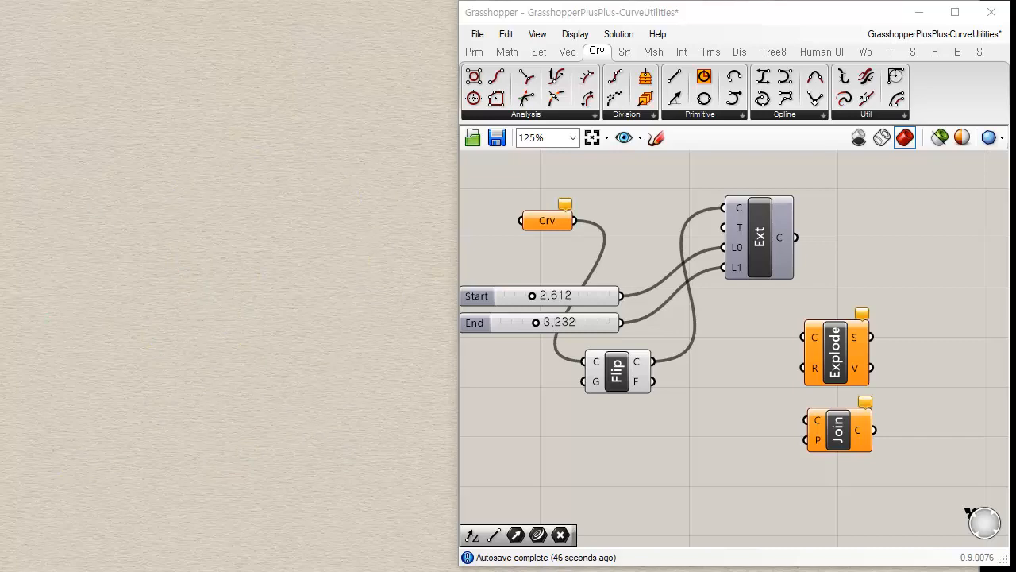
- Draw a six-point, C-shaped control-point curve in Rhino, opening to the right
left_click(196, 215)
left_click(152, 182)
left_click(44, 239)
left_click(55, 393)
left_click(177, 454)
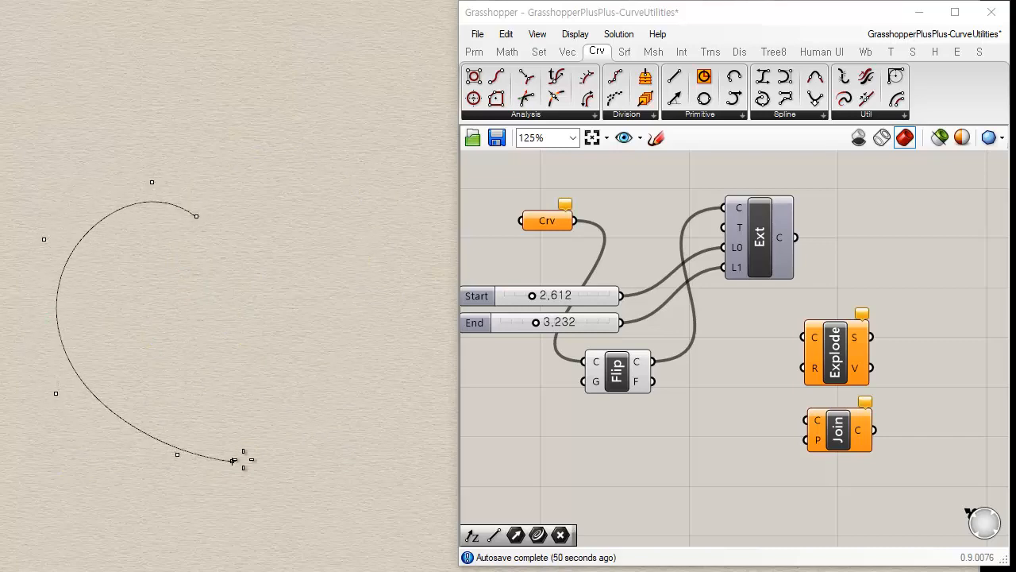
left_click(249, 450)
key("Return")
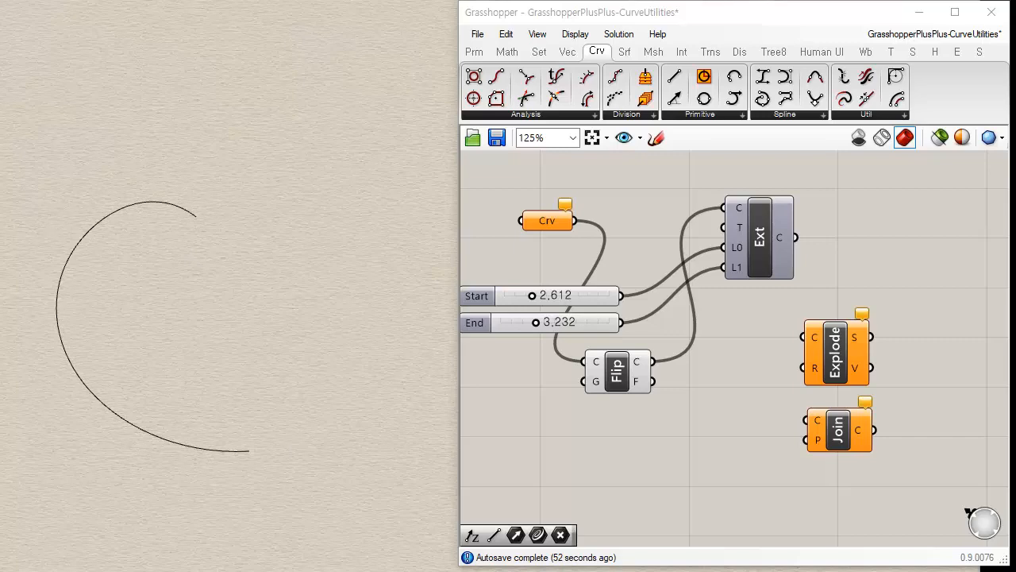
- Draw a six-point control-point curve in Rhino from the C-curve's upper end, bulging right and ending at its lower end
key("Return")
left_click(196, 213)
left_click(221, 149)
left_click(333, 156)
left_click(366, 347)
left_click(322, 437)
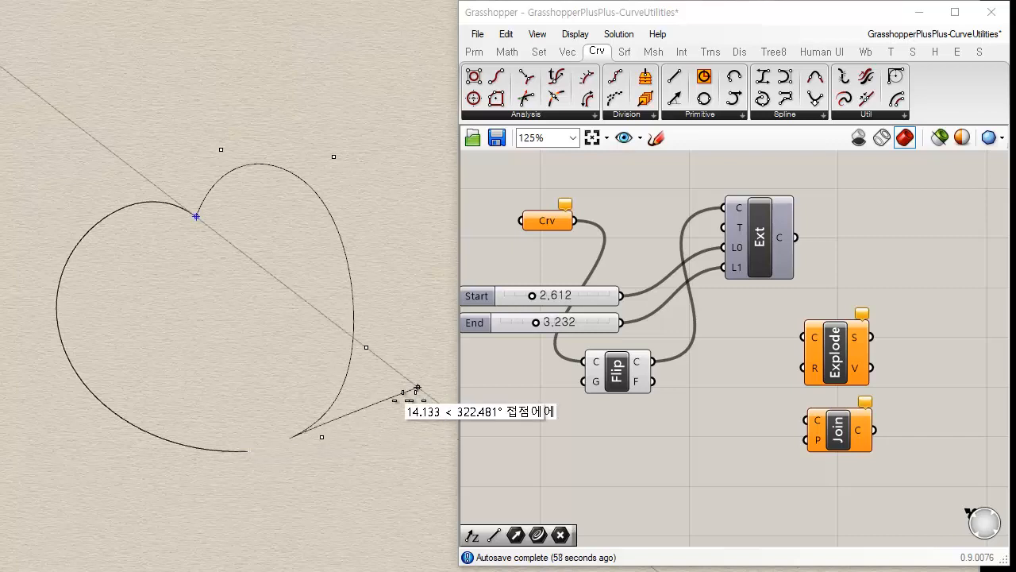
key("Return")
- Show the right curve's control points and move the lower-right point onto the neighbouring point above it
left_click(353, 298)
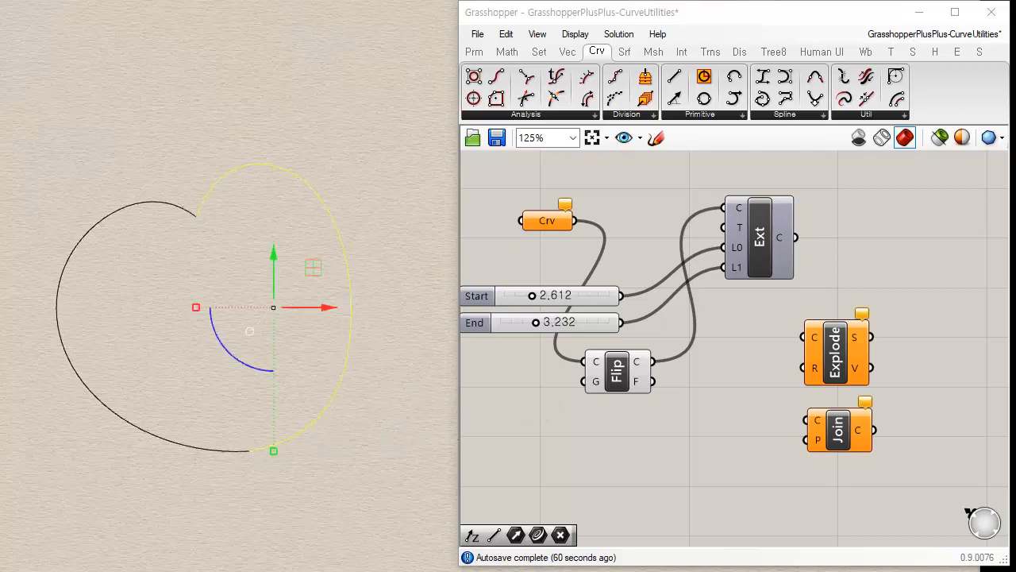
left_click(0, 0)
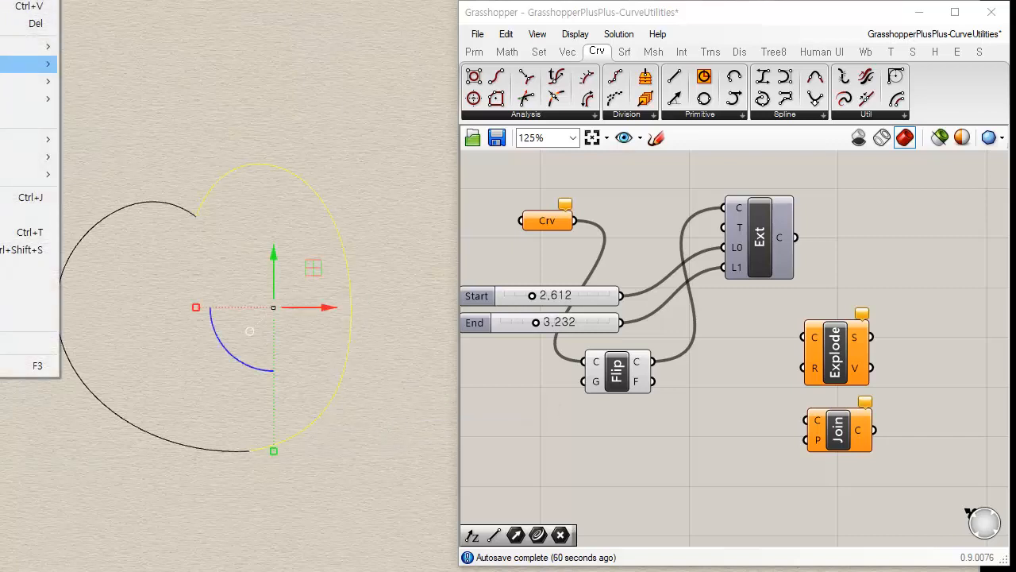
mouse_move(8, 64)
left_click(151, 64)
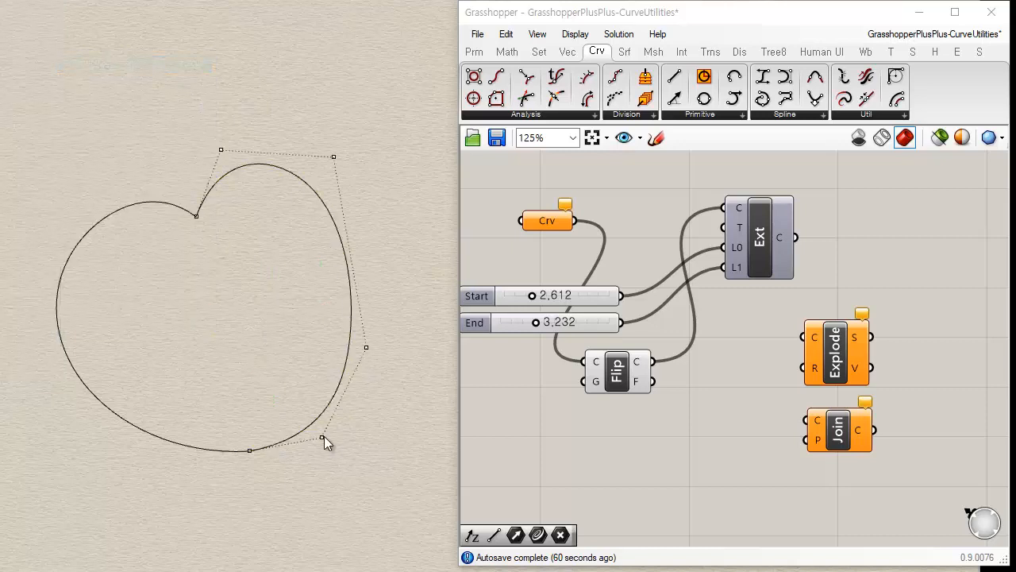
left_click_drag(323, 437, 316, 392)
mouse_move(366, 347)
left_mouse_down()
mouse_move(390, 238)
mouse_move(352, 306)
mouse_move(315, 326)
mouse_move(324, 310)
mouse_move(356, 374)
mouse_move(390, 381)
mouse_move(358, 369)
mouse_move(347, 342)
mouse_move(366, 347)
left_mouse_up()
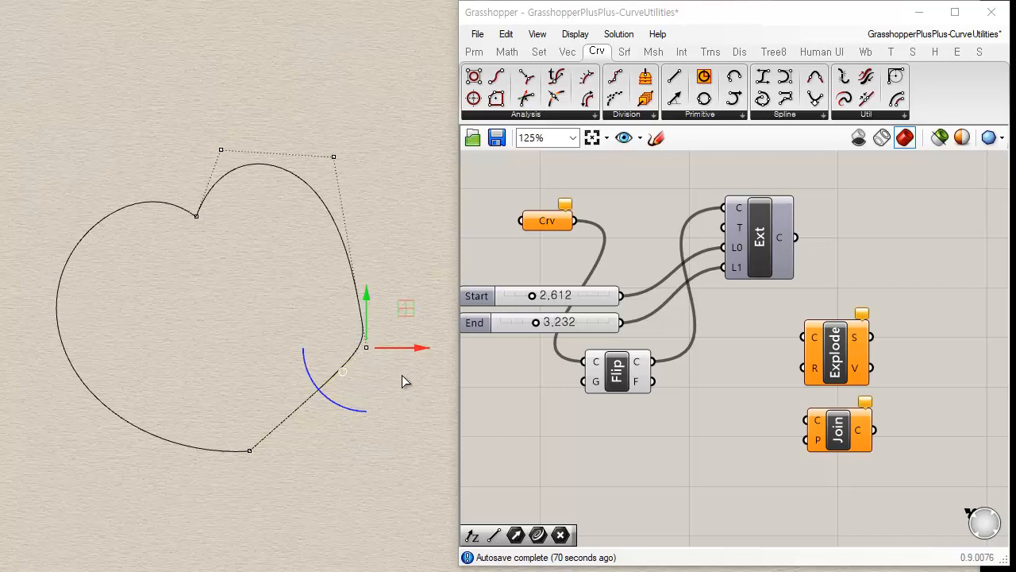
left_click_drag(335, 317, 387, 378)
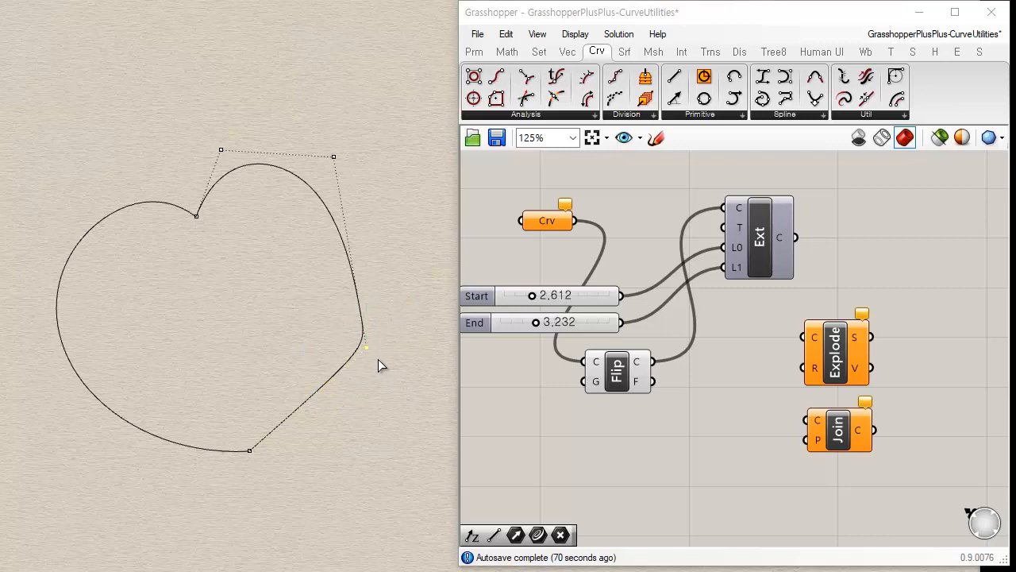
- Separate the right curve's two coincident control points, moving one up along its right side and the other down towards its lower end
left_click(380, 294)
left_click(357, 291)
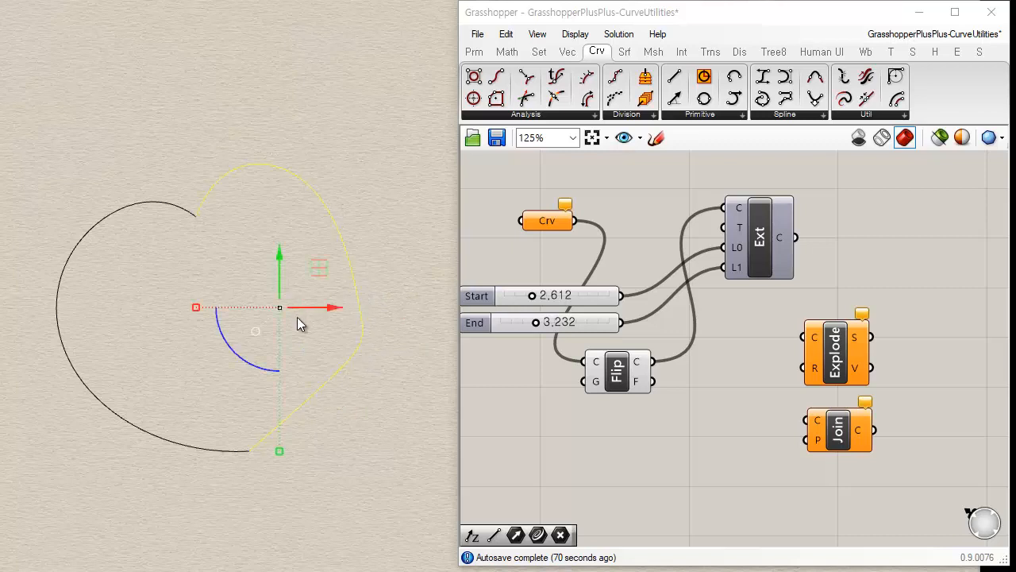
left_click(0, 0)
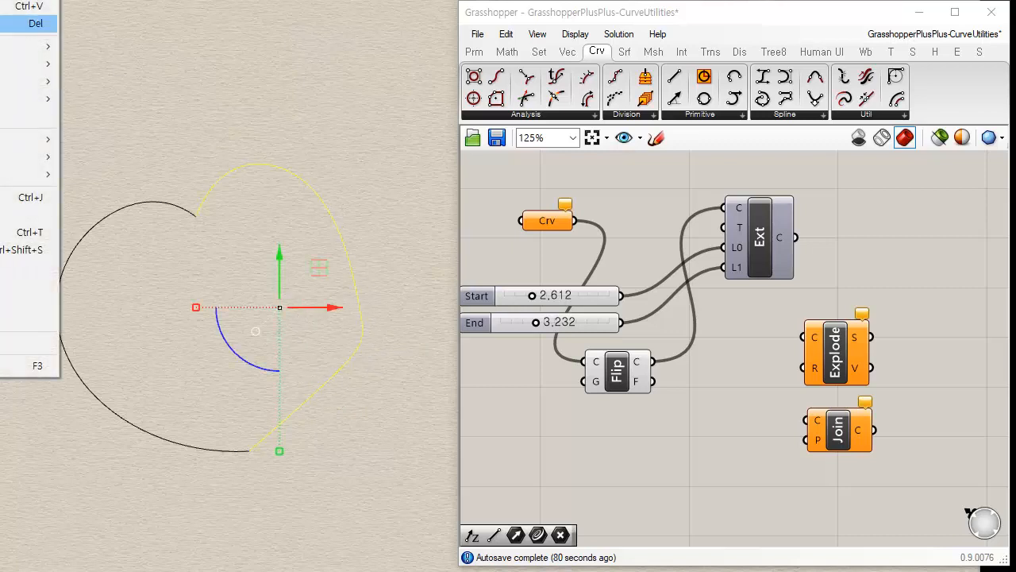
mouse_move(8, 64)
left_click(143, 66)
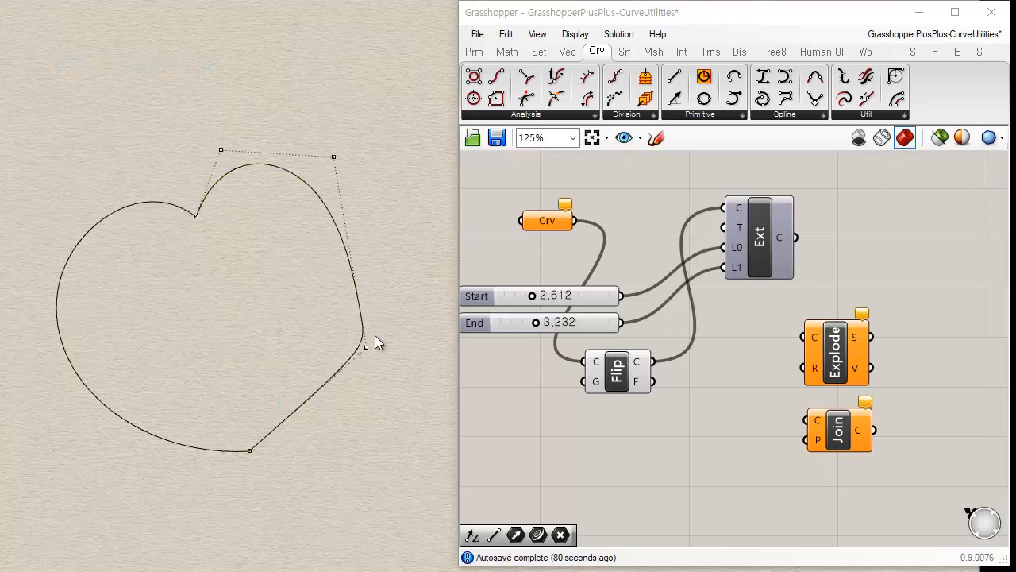
left_click(365, 349)
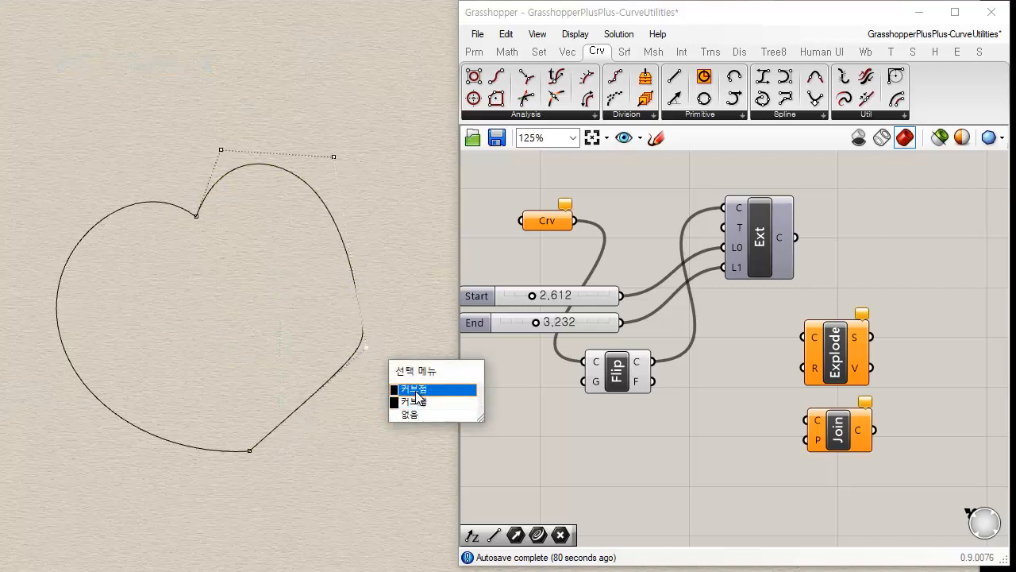
left_click(395, 384)
left_click_drag(368, 304, 376, 258)
left_click_drag(366, 349, 346, 405)
left_click(398, 278)
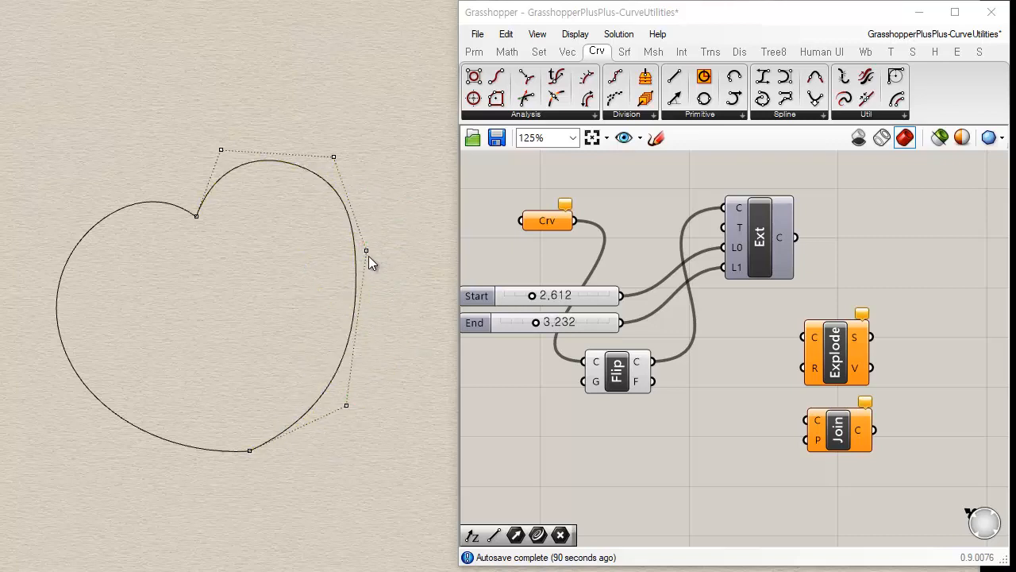
- Reshape the right curve by shifting its rightmost control point outward, its upper-right point left, and the rightmost point slightly back inward
left_click_drag(365, 252, 387, 280)
left_click(357, 296)
left_click(356, 277)
left_click(335, 157)
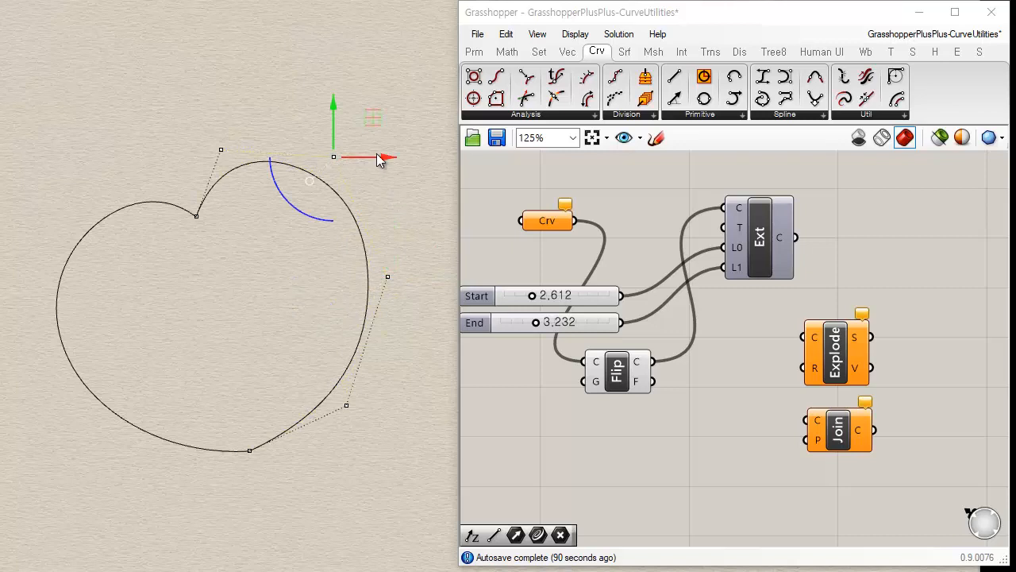
mouse_move(333, 156)
left_mouse_down()
mouse_move(356, 158)
mouse_move(316, 156)
left_mouse_up()
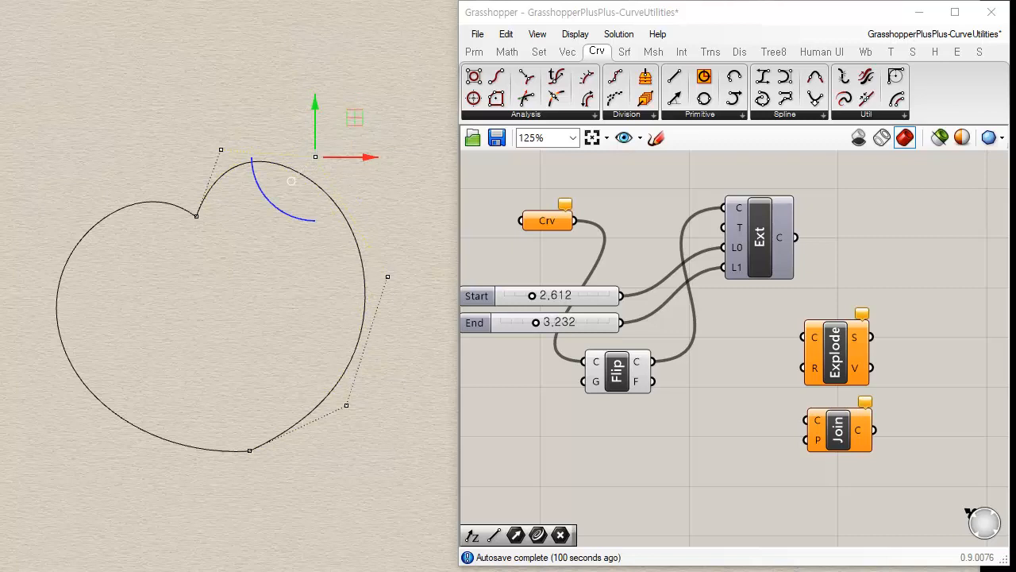
left_click(423, 231)
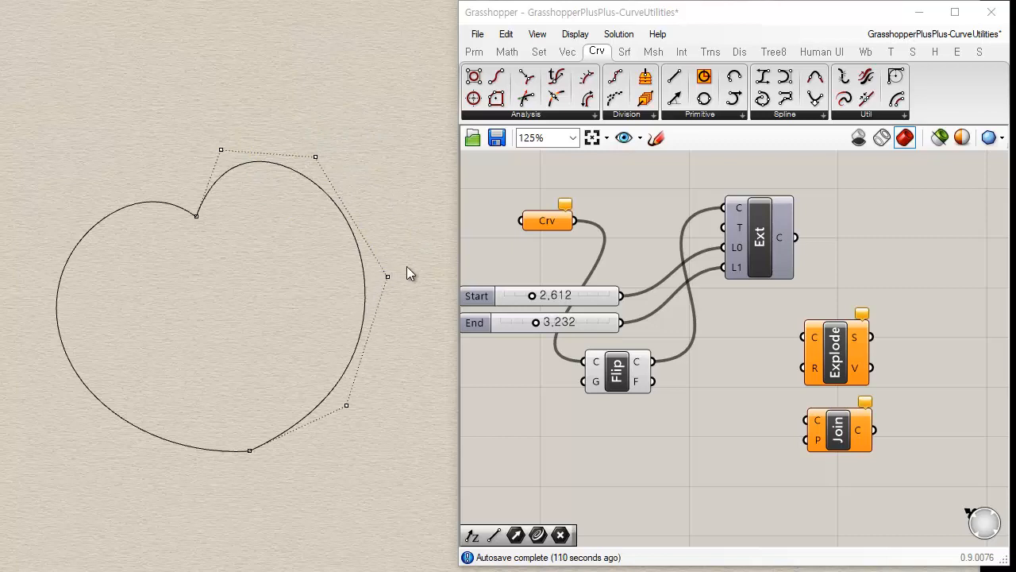
left_click(387, 279)
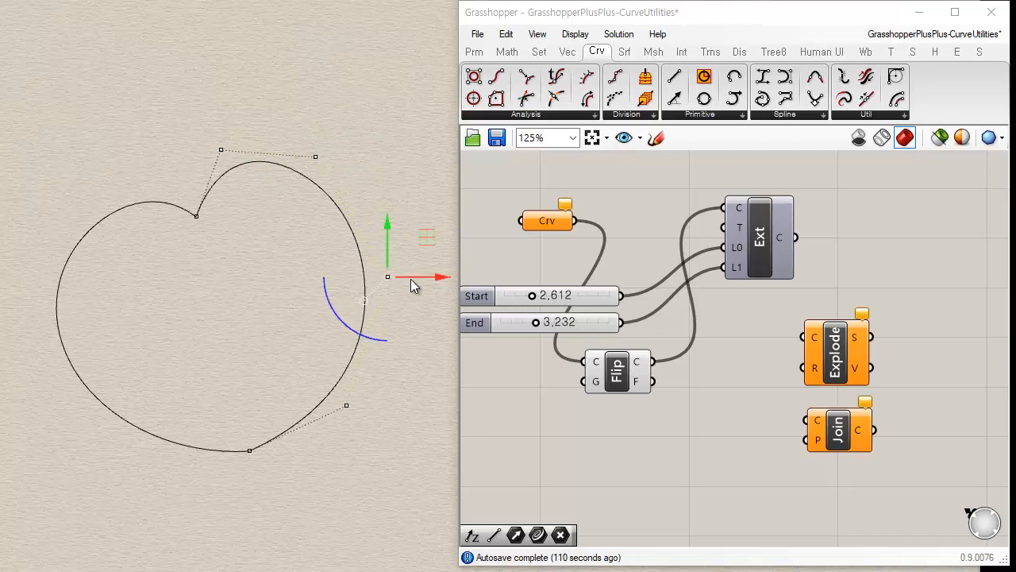
left_click_drag(412, 279, 371, 355)
left_click(416, 345)
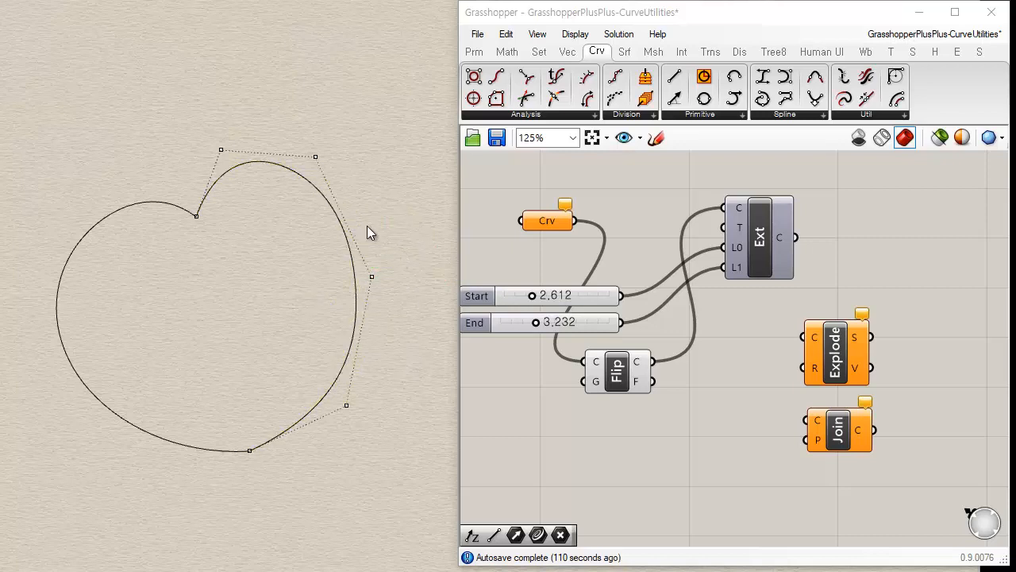
- Hide the control points and delete the right curve, keeping the C-shaped one
key("Escape")
left_click(350, 363)
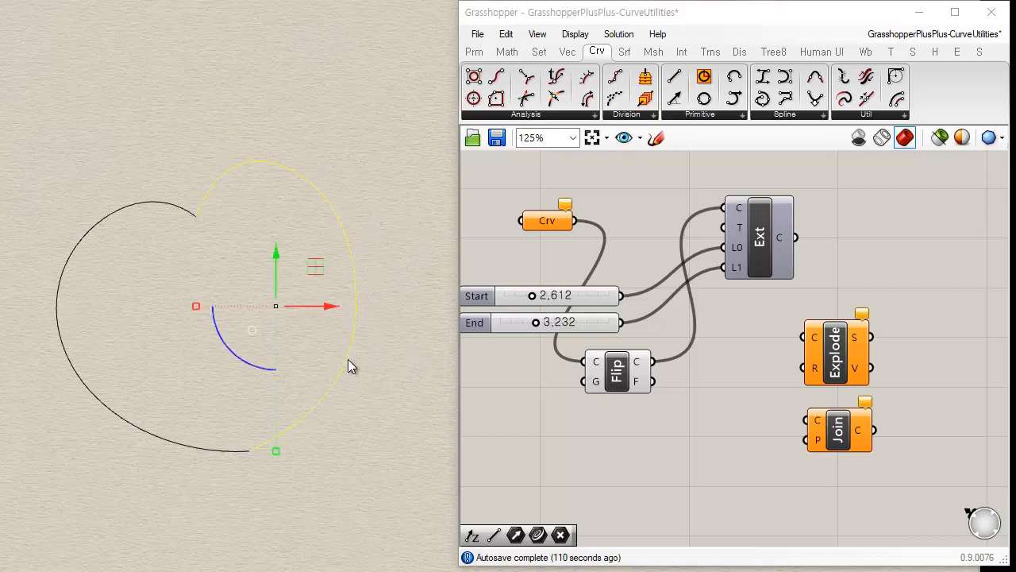
key("ctrl+h")
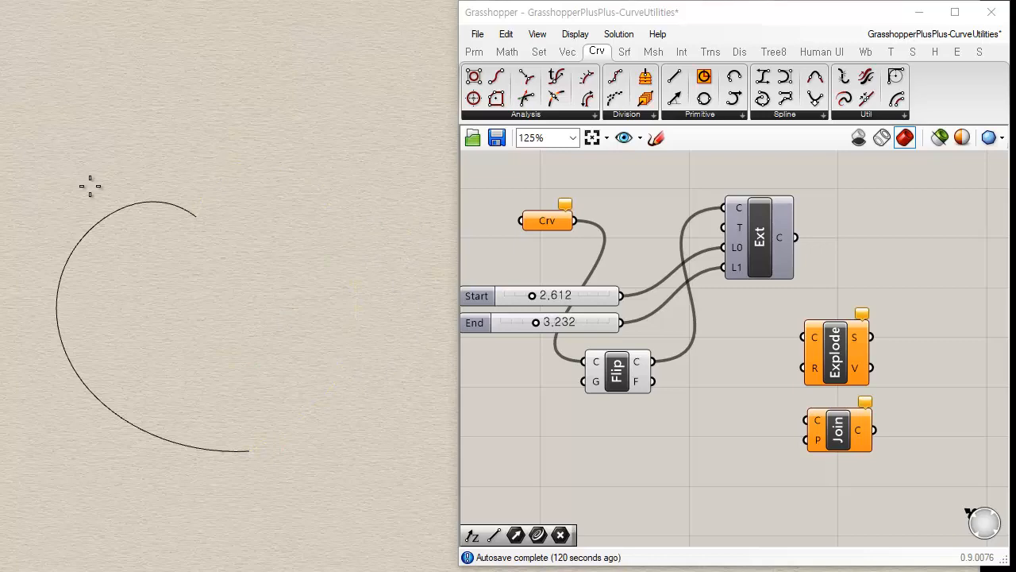
- Redraw the right side as a six-point control-point curve joining the C-curve's upper and lower ends into a heart-like outline
left_click(196, 216)
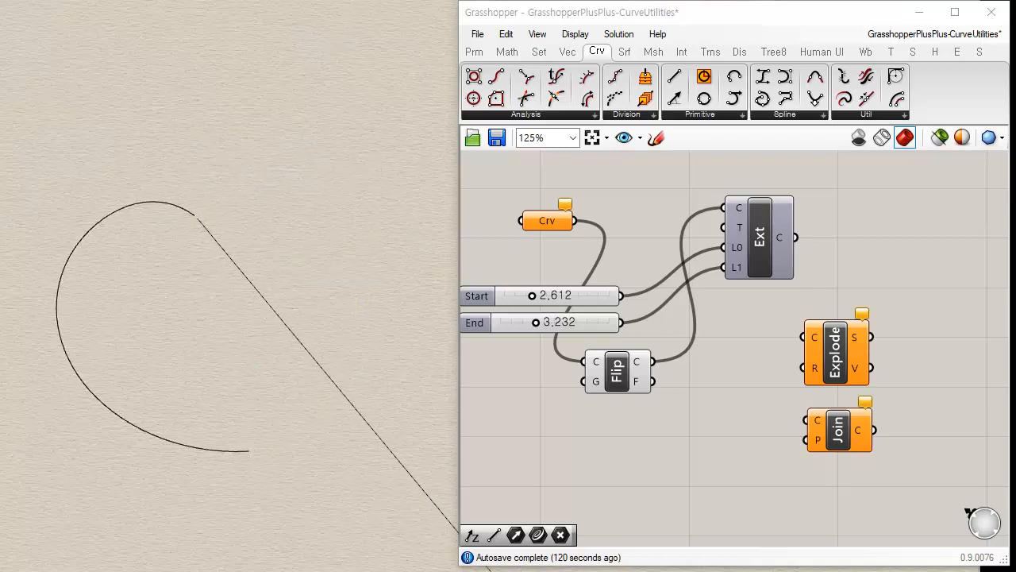
left_click(216, 161)
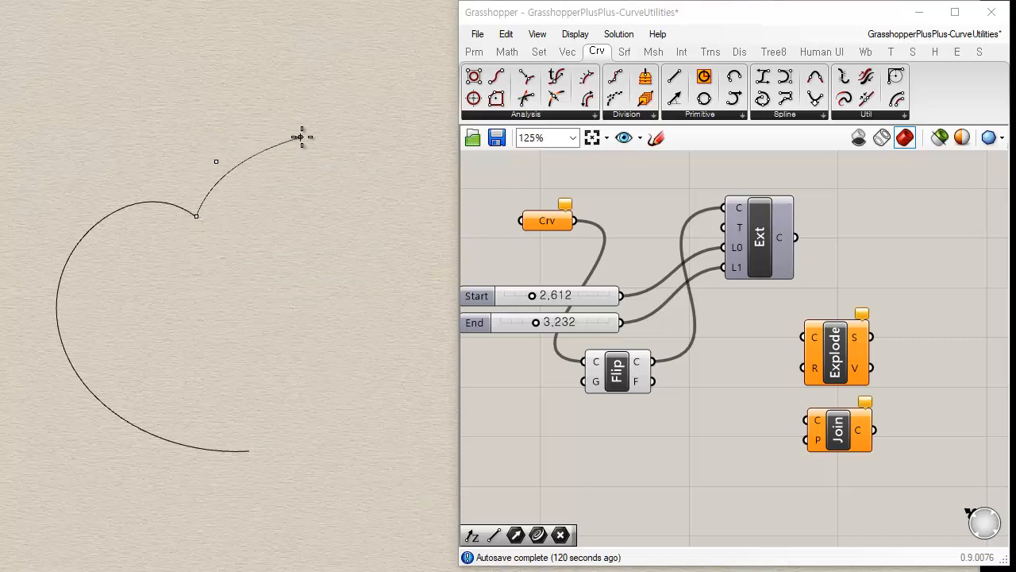
left_click(301, 136)
left_click(377, 221)
left_click(338, 395)
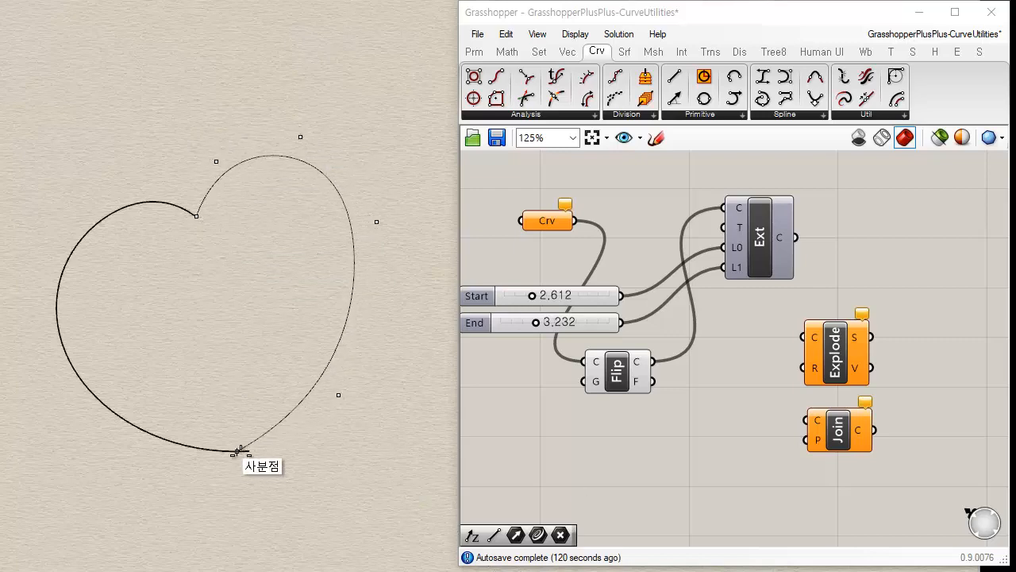
left_click(248, 450)
key("Return")
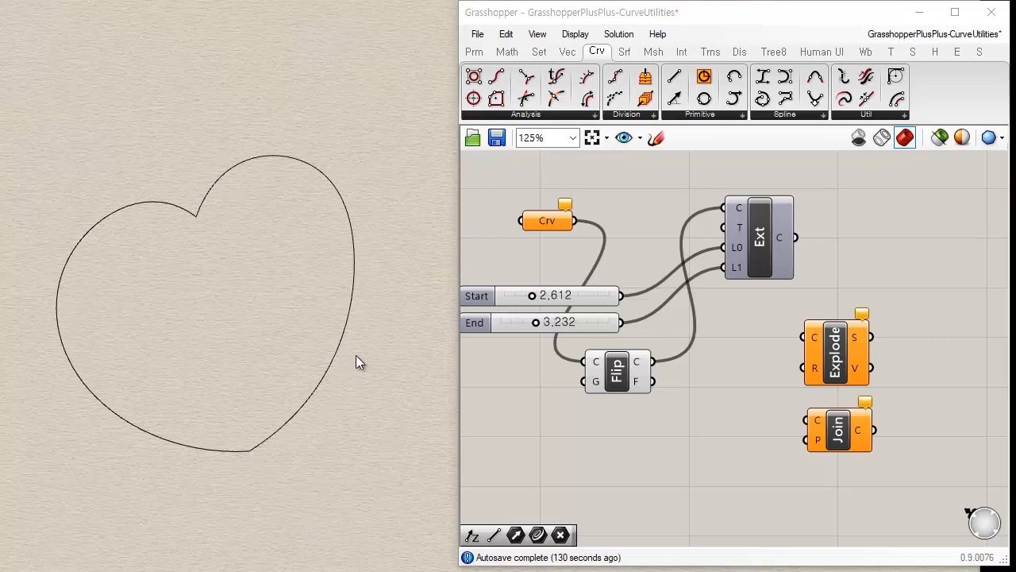
left_click(341, 347)
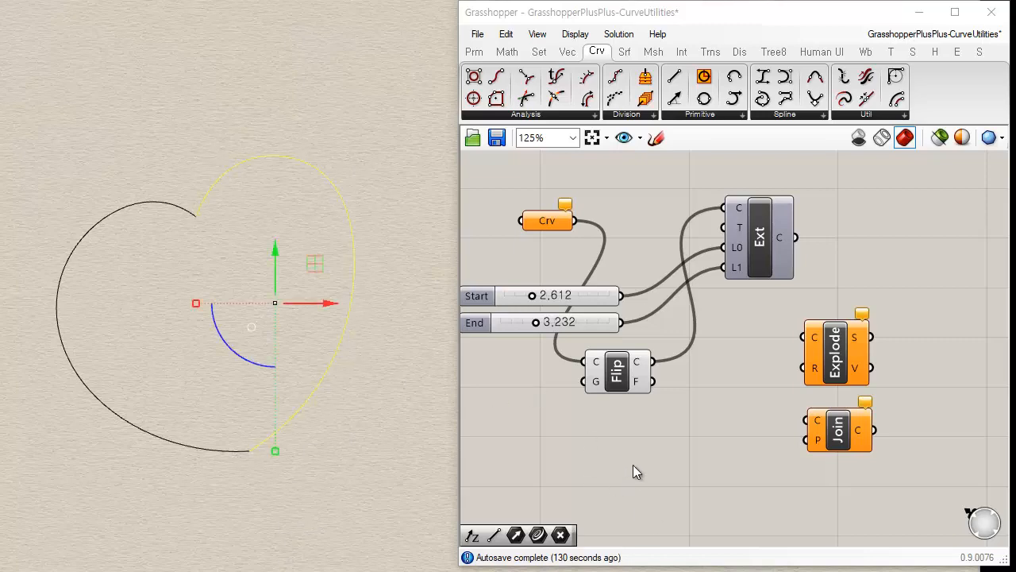
left_click(372, 262)
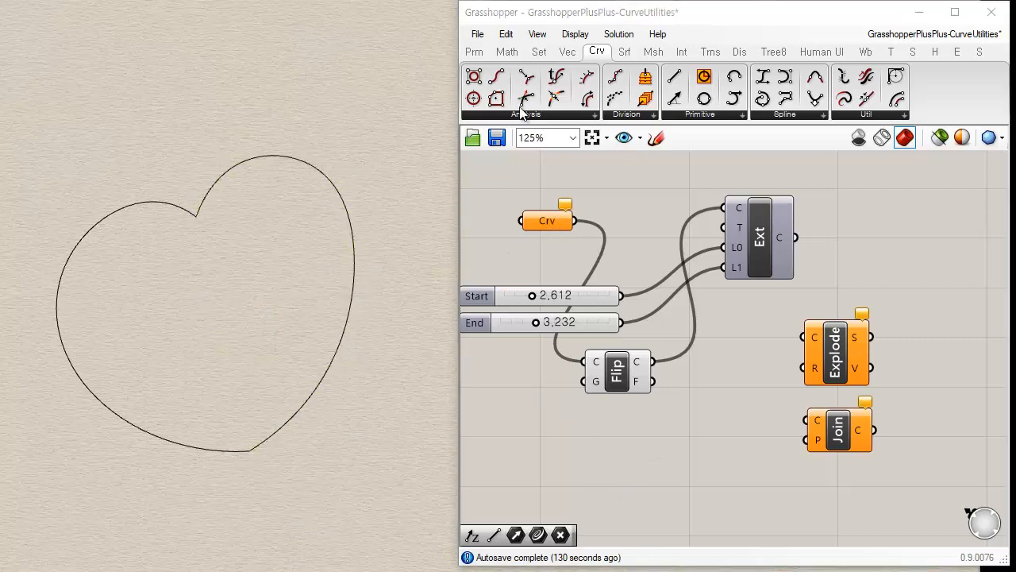
- Place a second Curve parameter on the Grasshopper canvas directly below the existing one
left_click(479, 54)
left_click(526, 77)
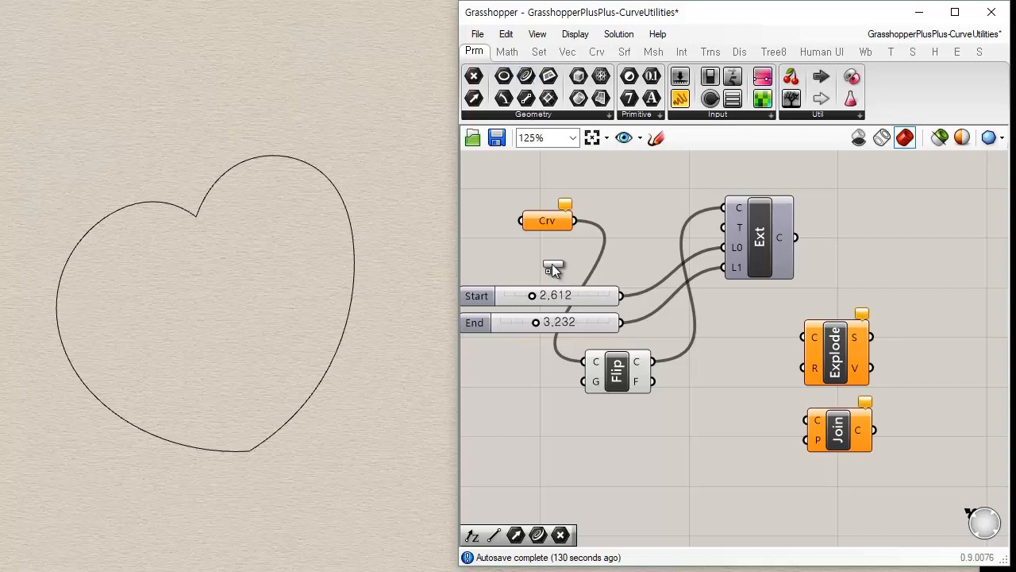
left_click(551, 258)
- Reference the left, C-shaped Rhino curve in the upper Curve parameter using Set Multiple Curves
right_click(549, 221)
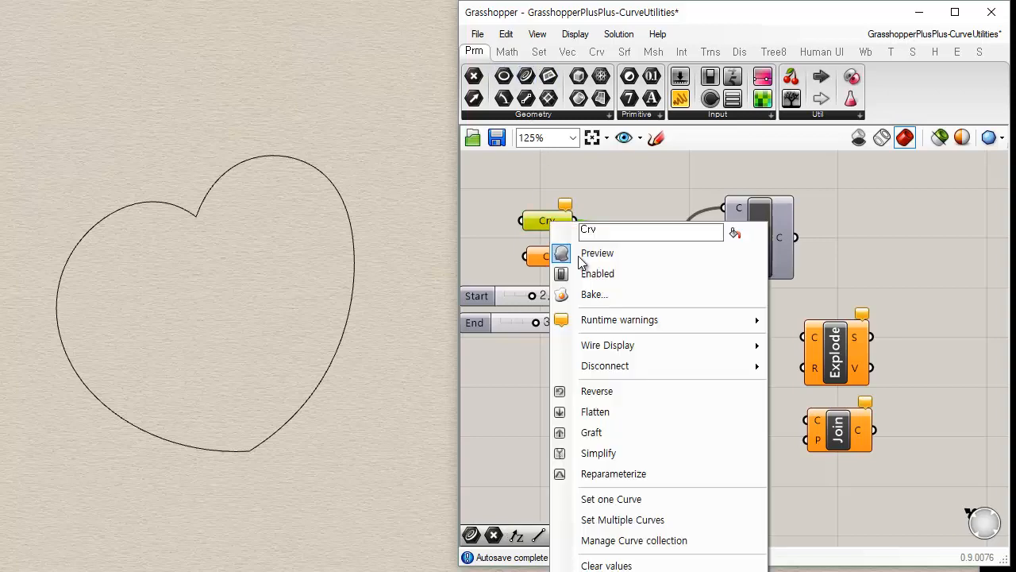
left_click(643, 519)
left_click_drag(208, 318, 23, 453)
key("Return")
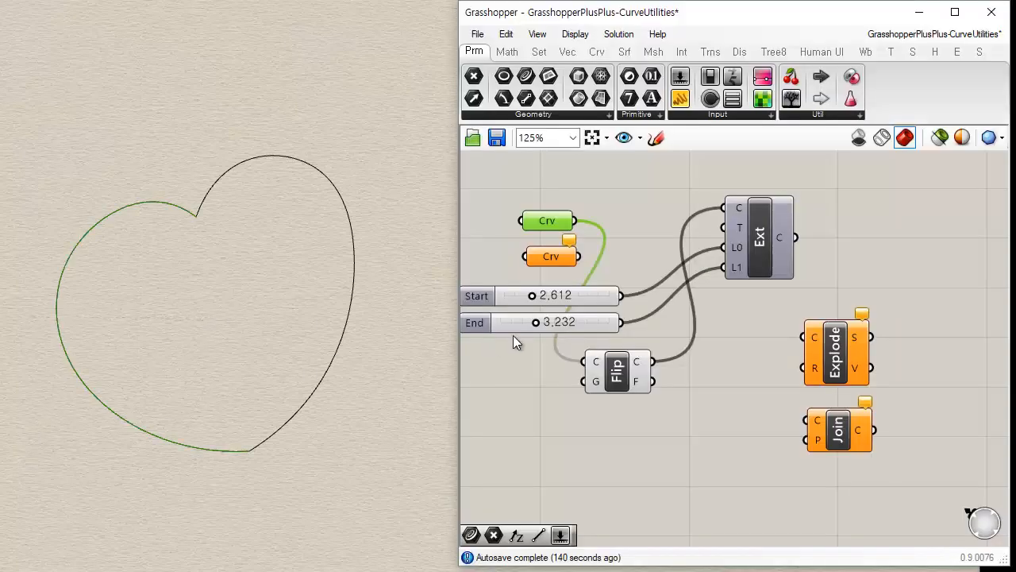
- Reference the right Rhino curve in the lower Curve parameter
right_click(559, 254)
left_click(659, 529)
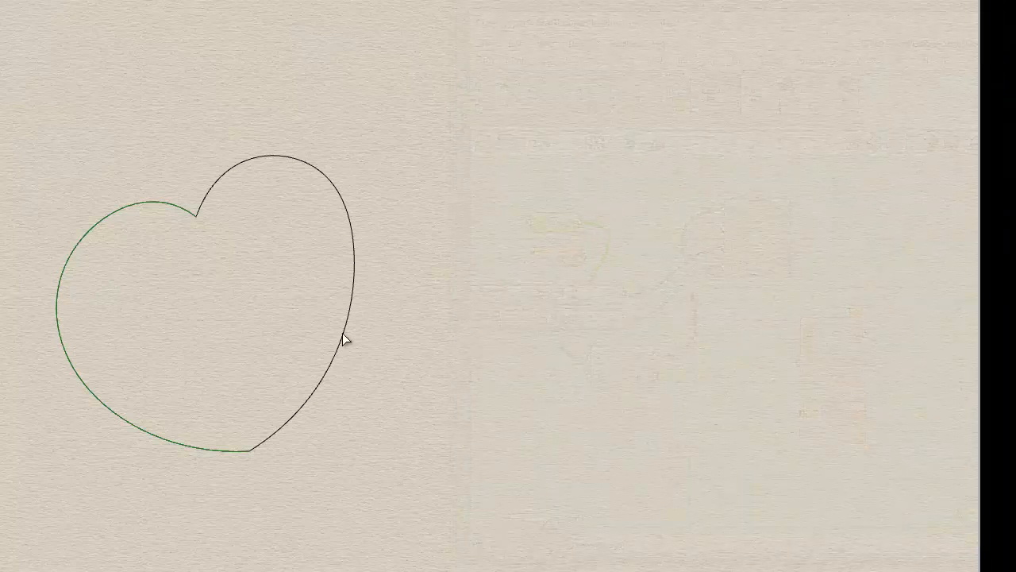
left_click(342, 334)
left_click_drag(598, 201, 560, 254)
left_click(508, 179)
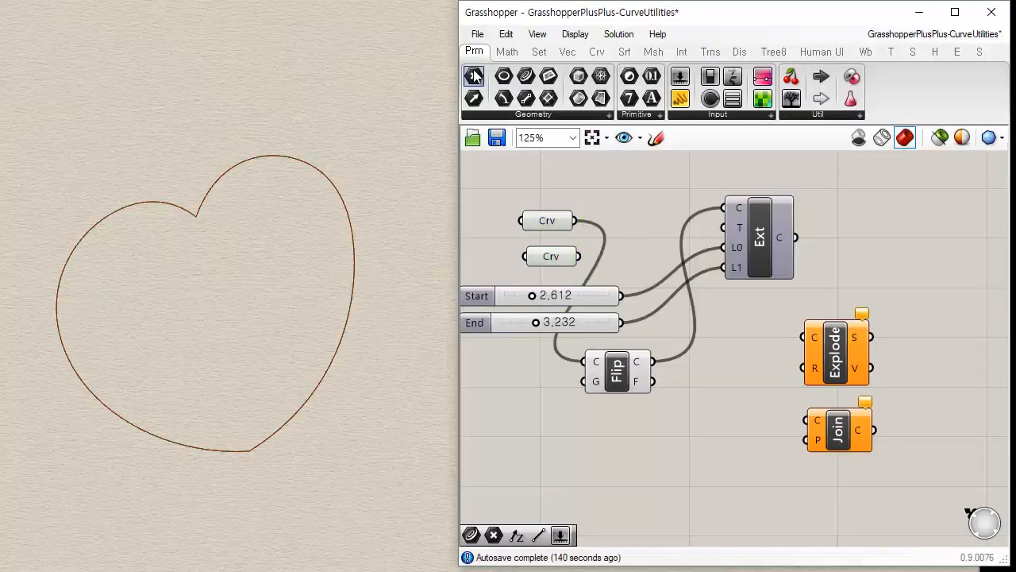
- Add a third Curve parameter beside the Explode component and wire both referenced Curve parameters into it
left_click(526, 77)
left_click(740, 329)
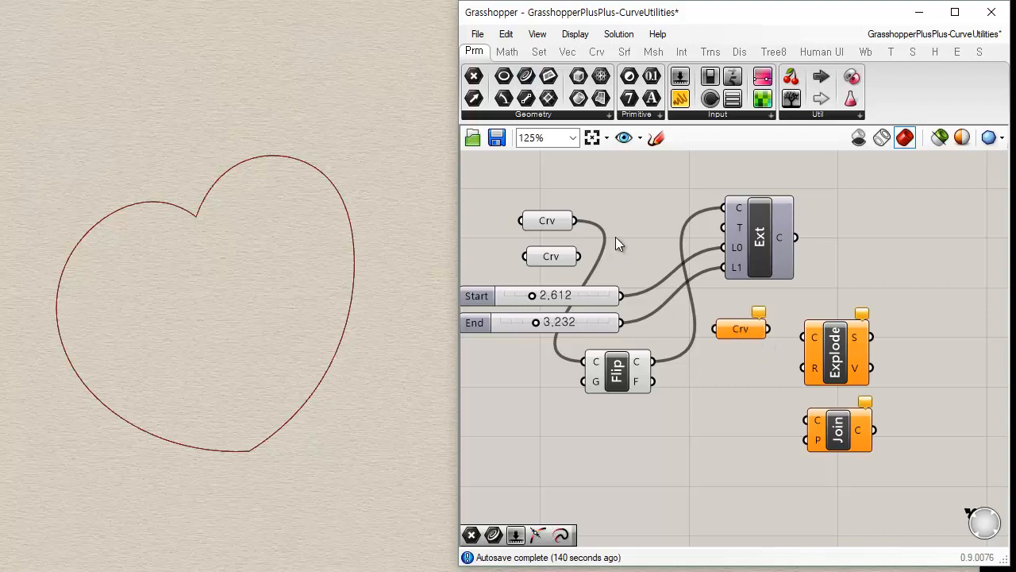
left_click_drag(575, 222, 700, 327)
left_click_drag(575, 222, 715, 329)
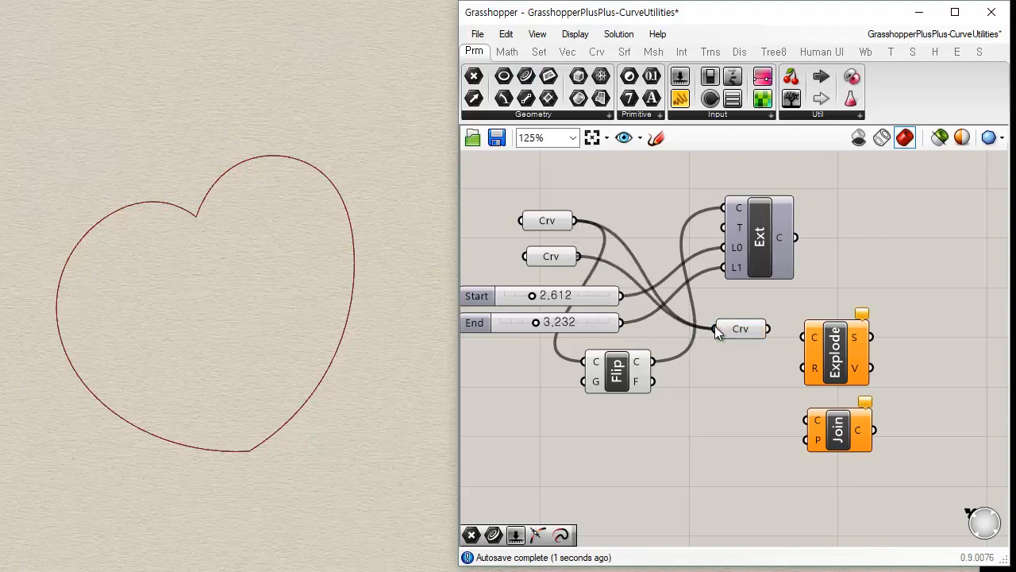
- Connect the combined Curve parameter to the curve inputs of Explode and Join, and move Explode further right
left_click_drag(768, 328, 805, 335)
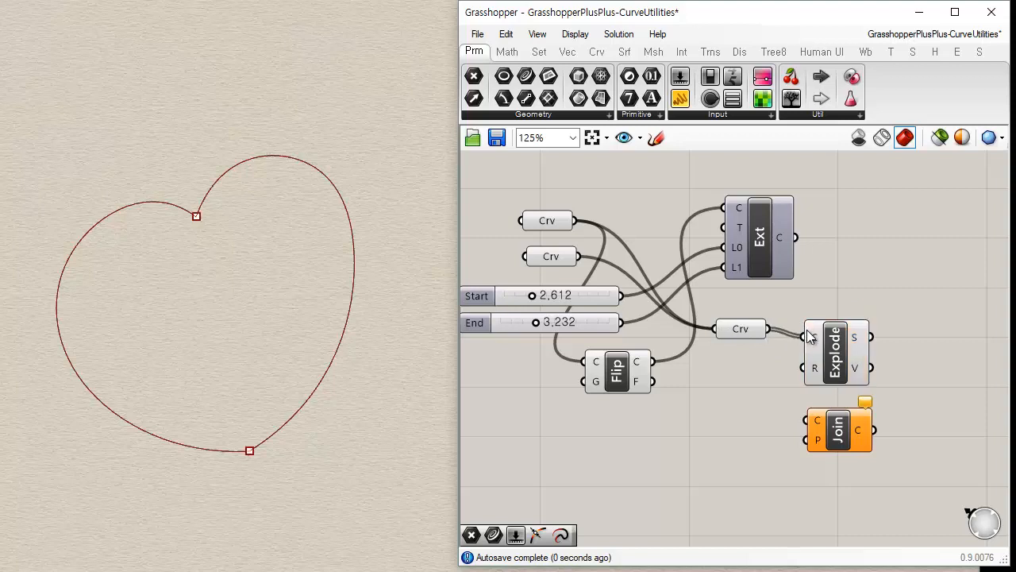
left_click(837, 376)
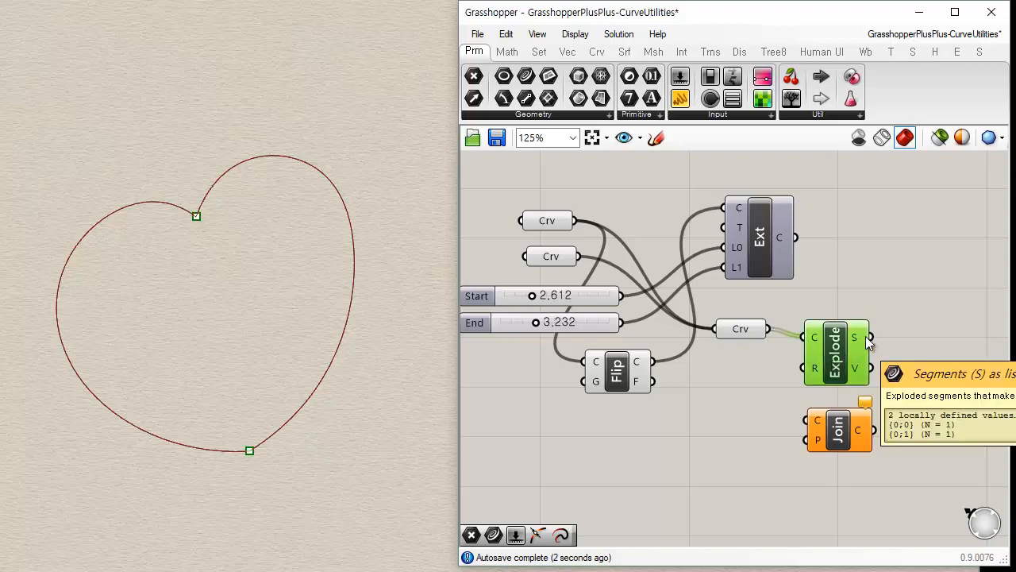
right_click_drag(865, 336, 672, 330)
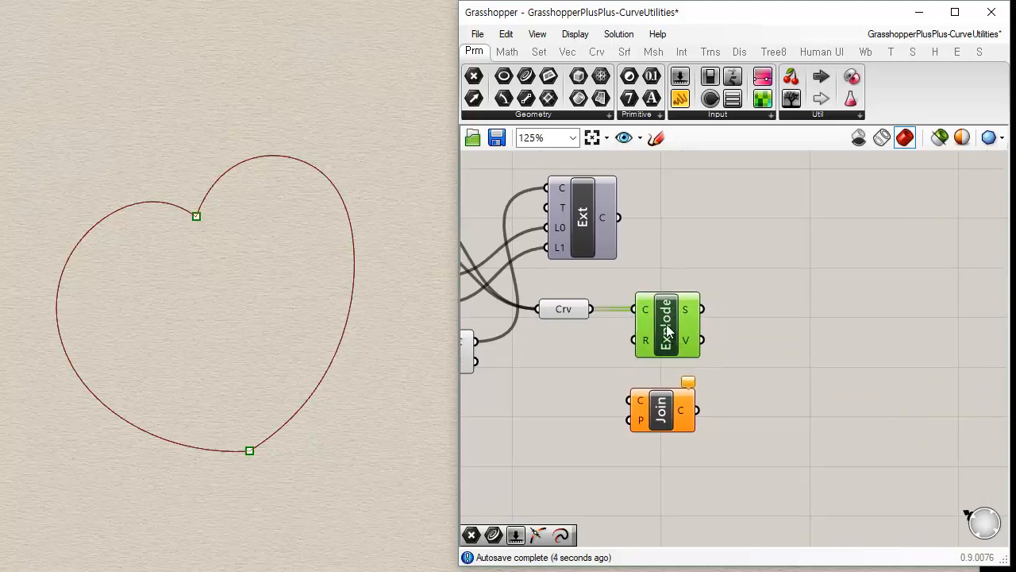
left_click_drag(591, 309, 629, 400)
left_click_drag(661, 319, 730, 311)
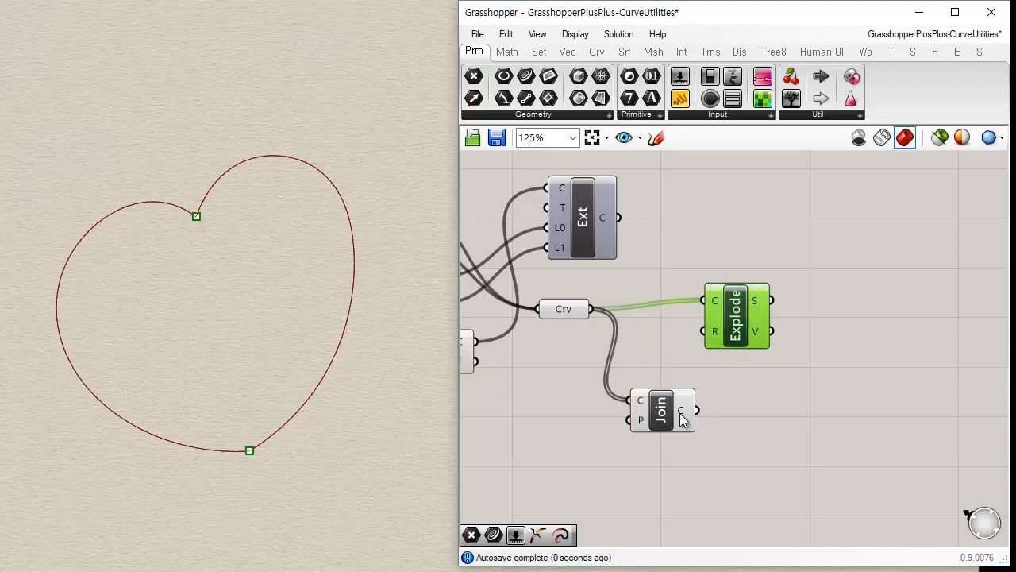
- Add a Panel beside the Join component and connect Join's curve output to it
left_click(683, 415)
mouse_move(682, 413)
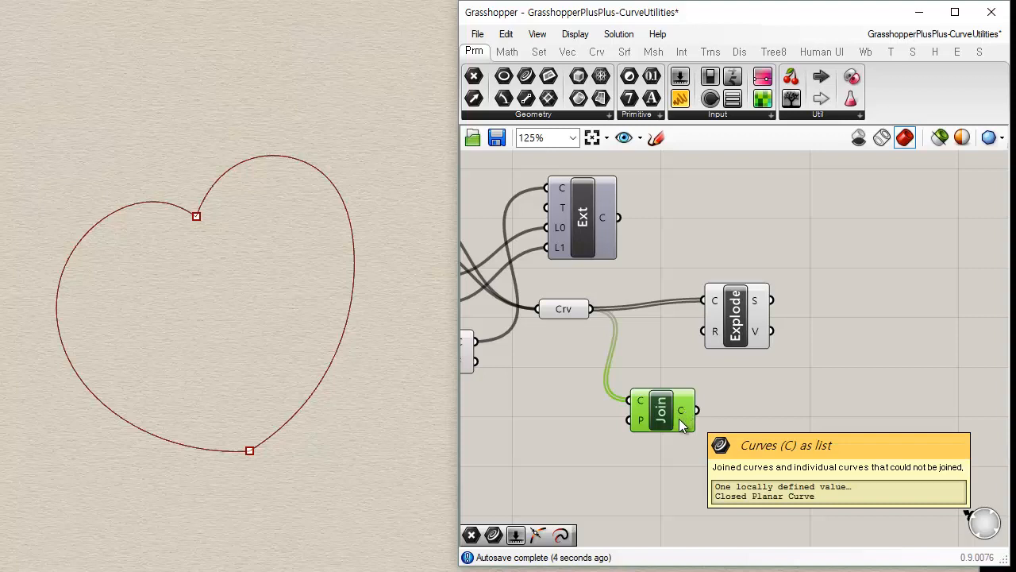
left_click_drag(680, 98, 820, 448)
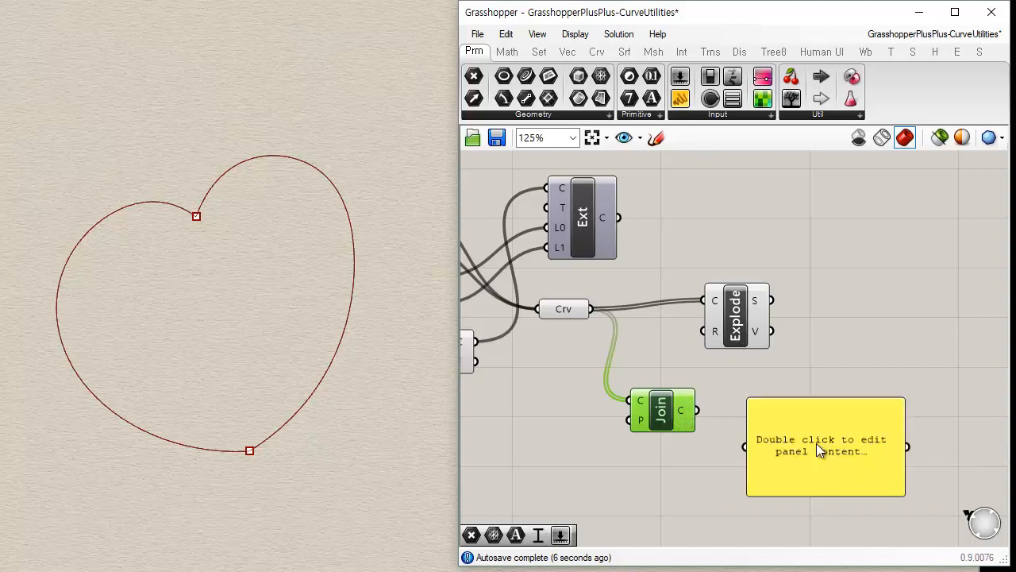
left_click_drag(739, 442, 744, 446)
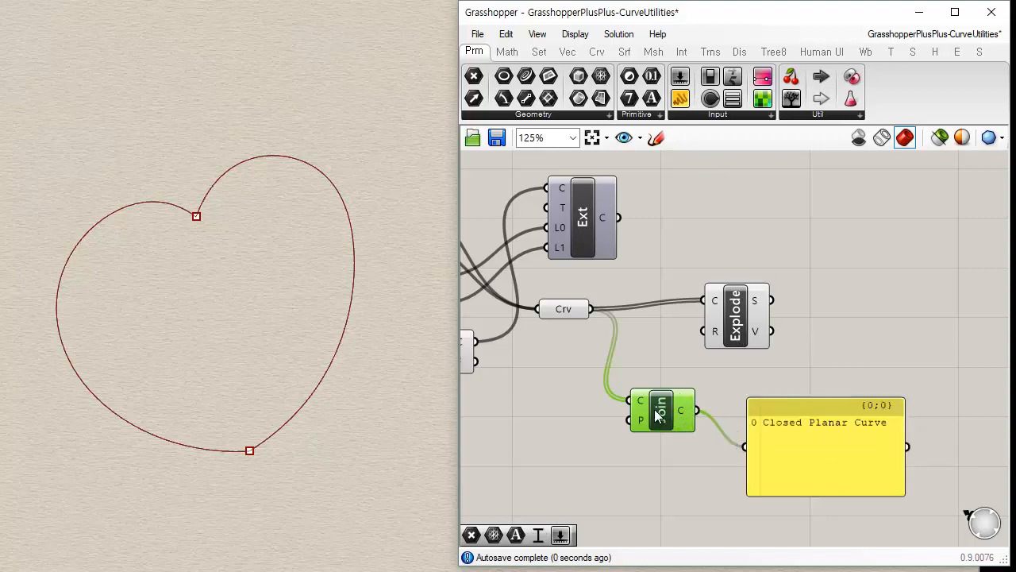
- Turn off the preview of the combined Curve parameter, the two referenced Curve parameters and the Flip component
left_click(707, 496)
left_click(568, 310)
scroll(568, 310, "down", 2)
right_click_drag(638, 261, 796, 269)
left_click_drag(628, 211, 596, 280)
key("ctrl+q")
left_click(642, 345)
key("ctrl+q")
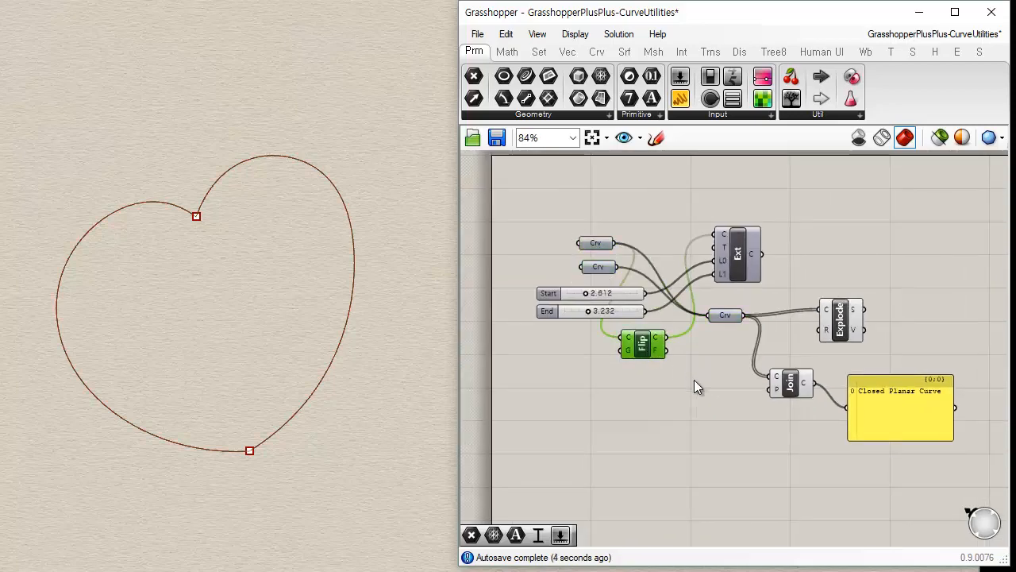
left_click(695, 380)
- Move Explode further right and connect Join's curve output to its curve input, replacing the existing wires
right_click_drag(702, 376, 569, 333)
left_click(657, 342)
scroll(676, 318, "up", 2)
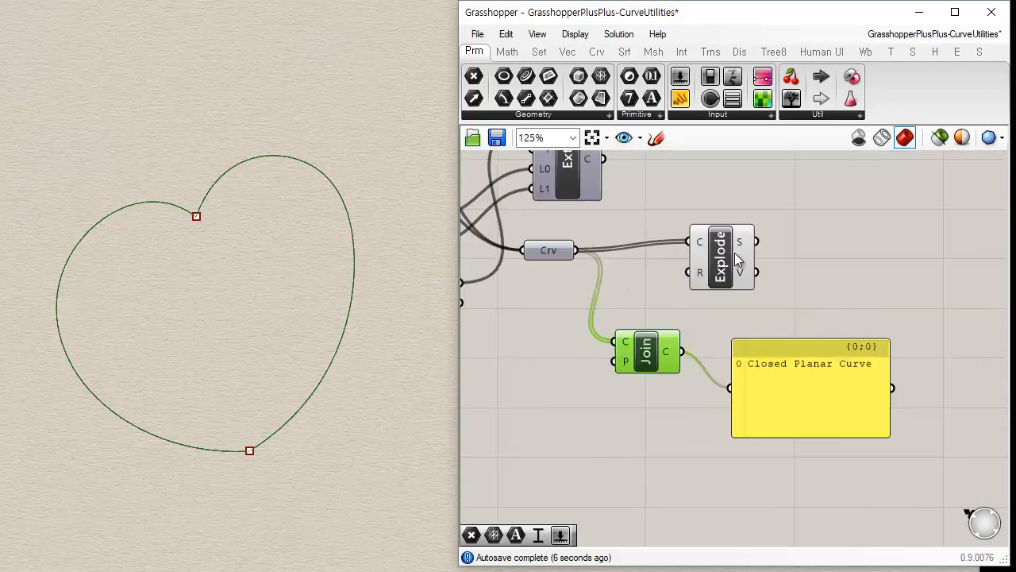
left_click_drag(737, 261, 810, 252)
left_click_drag(680, 352, 761, 233)
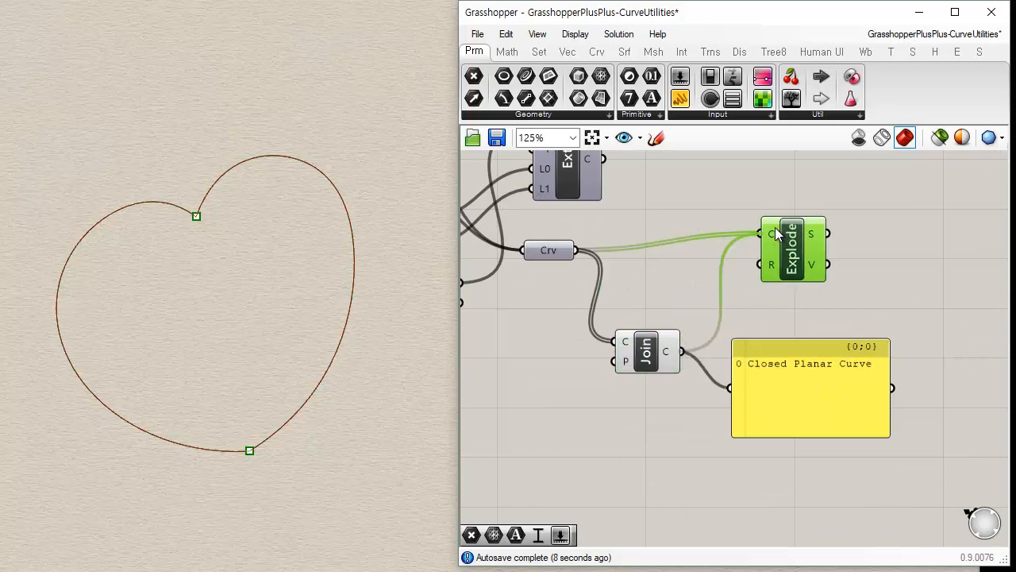
- Feed the panel from Explode's segments output and change the panel's text to the handwriting-style font
left_click_drag(827, 234, 730, 388)
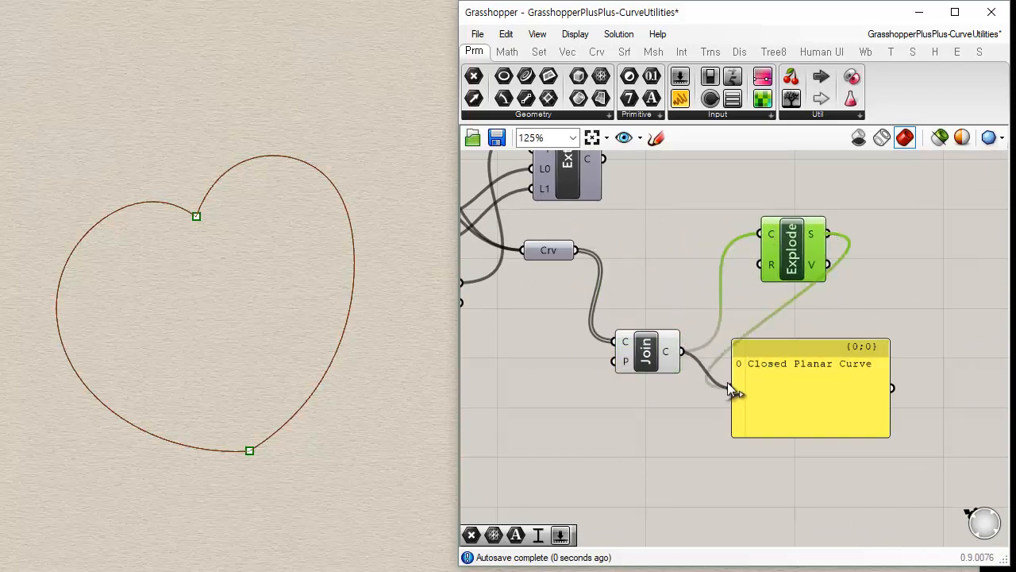
right_click(830, 429)
mouse_move(955, 516)
left_click(988, 512)
left_click_drag(879, 481, 861, 458)
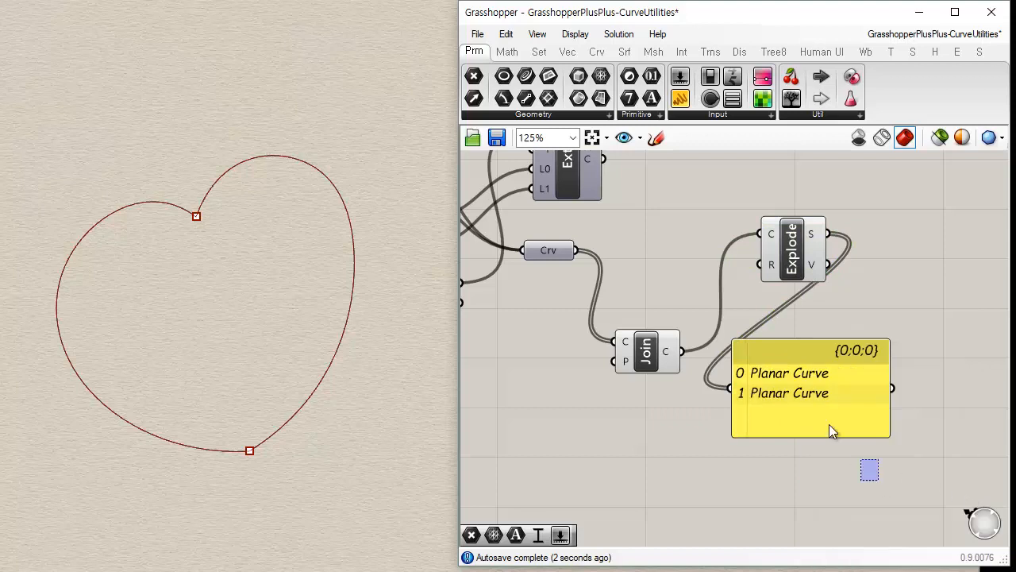
- Line up Join and Explode in a row after the Curve parameter, with the panel below and to the right of Explode
left_click_drag(799, 388, 863, 397)
left_click_drag(712, 411, 690, 387)
left_click_drag(630, 339, 632, 247)
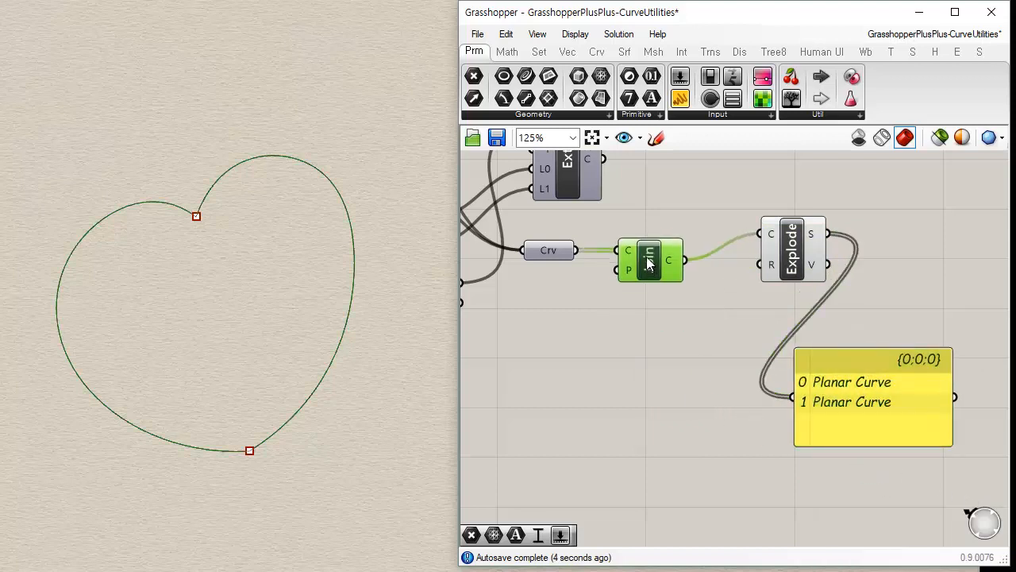
left_click_drag(801, 254, 776, 282)
left_click_drag(855, 393, 862, 379)
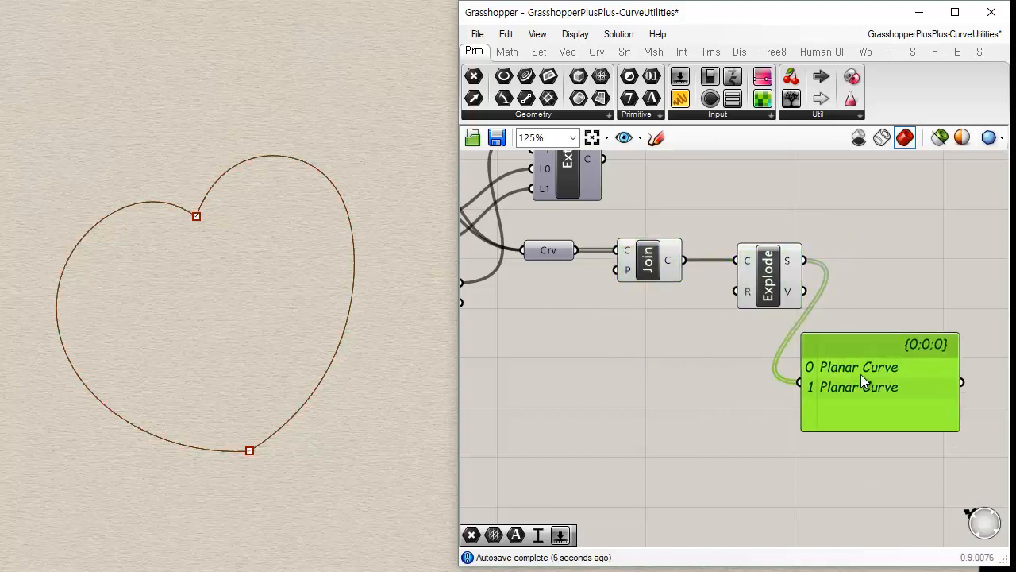
- Compare Join's curve output with Explode's segments output by wiring each one in turn into the panel
left_click_drag(681, 260, 800, 381)
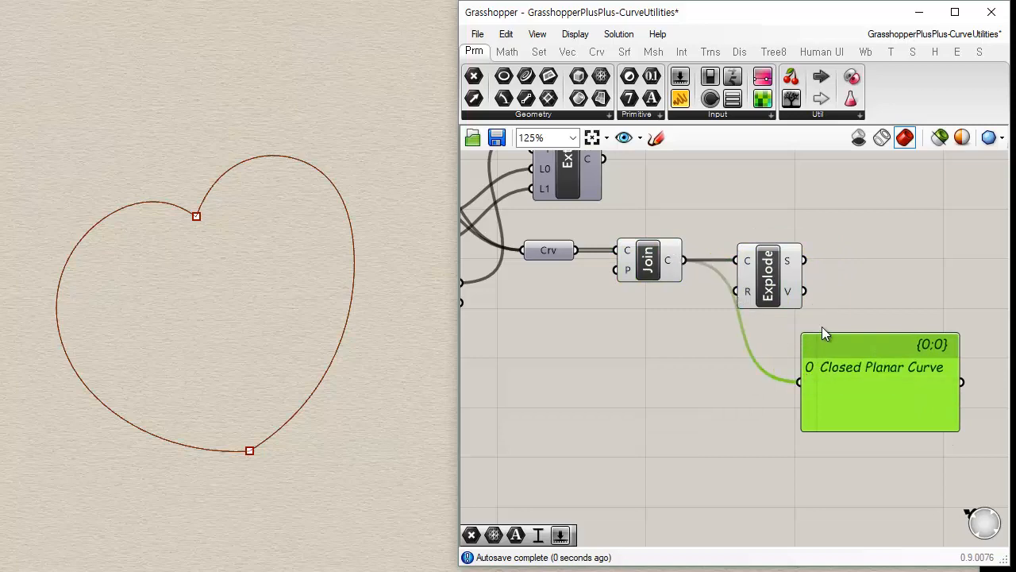
left_click_drag(813, 260, 835, 403)
left_click(848, 457)
right_click_drag(848, 457, 789, 454)
left_click_drag(746, 258, 734, 377)
left_click_drag(811, 402, 854, 394)
left_click(668, 363)
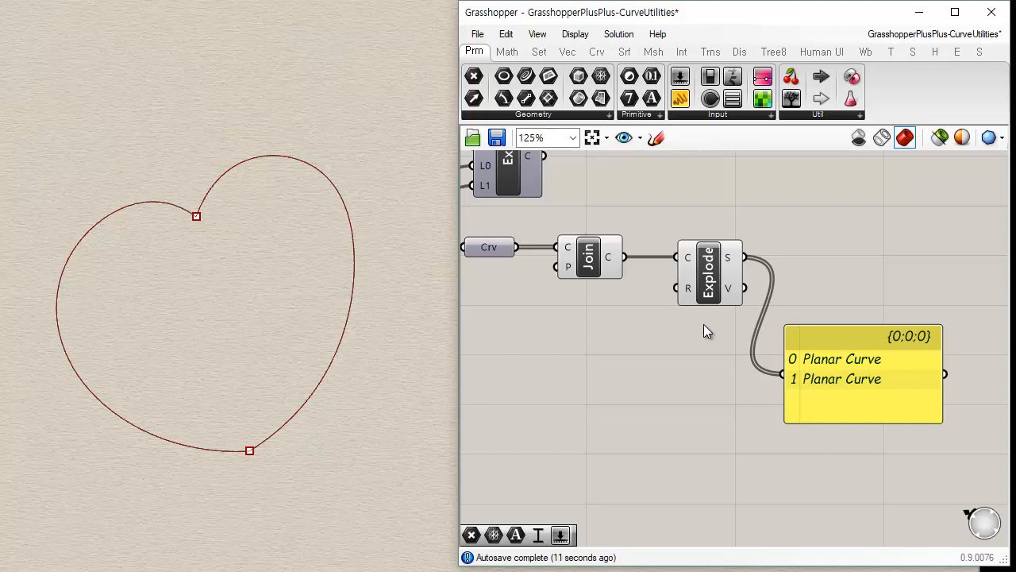
- Connect Explode's vertices output to the panel and enlarge the panel so each coordinate fits on one line
mouse_move(734, 286)
left_click_drag(796, 369, 791, 373)
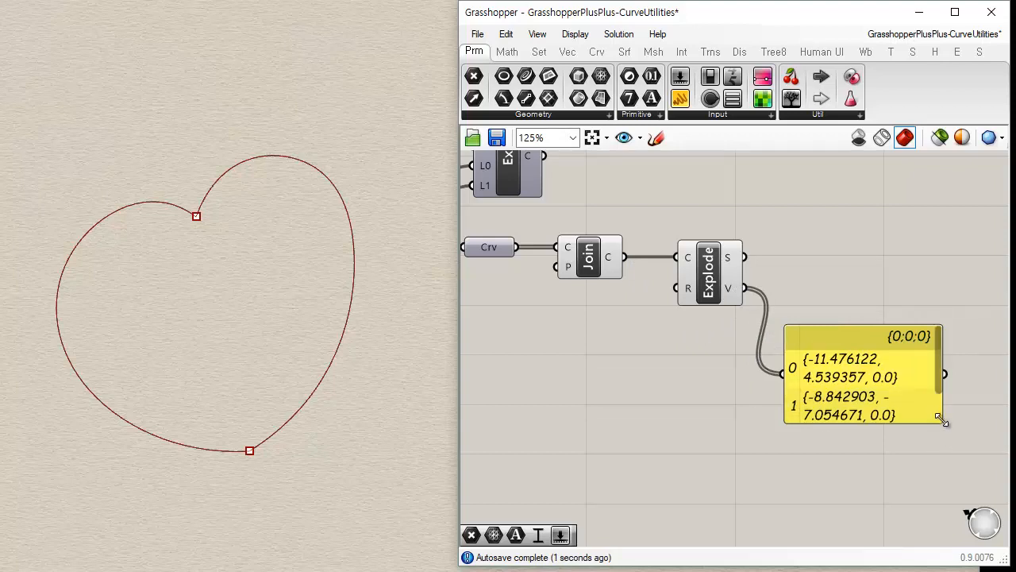
left_click_drag(945, 424, 995, 471)
right_click_drag(933, 471, 726, 433)
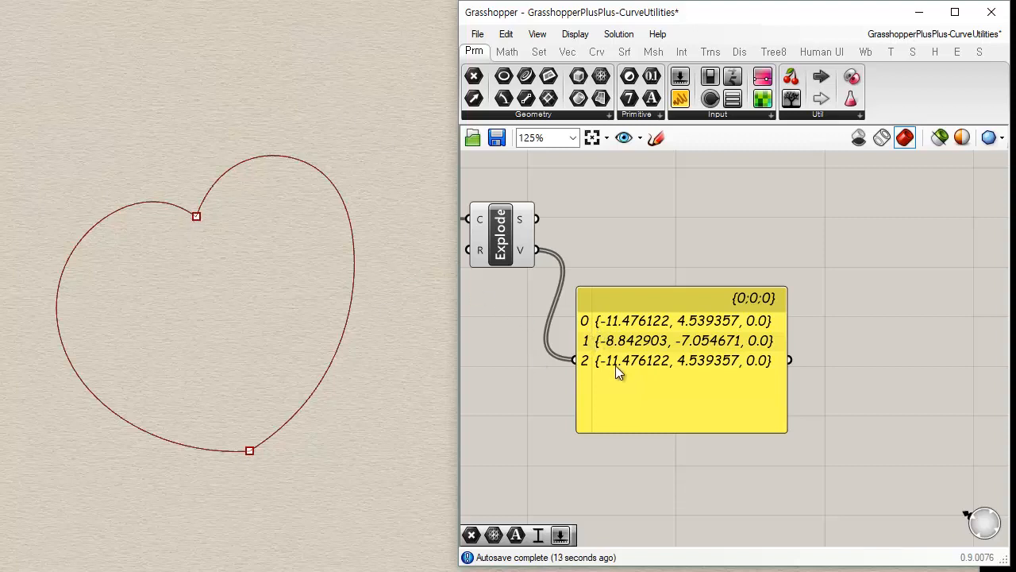
right_click_drag(645, 243, 773, 251)
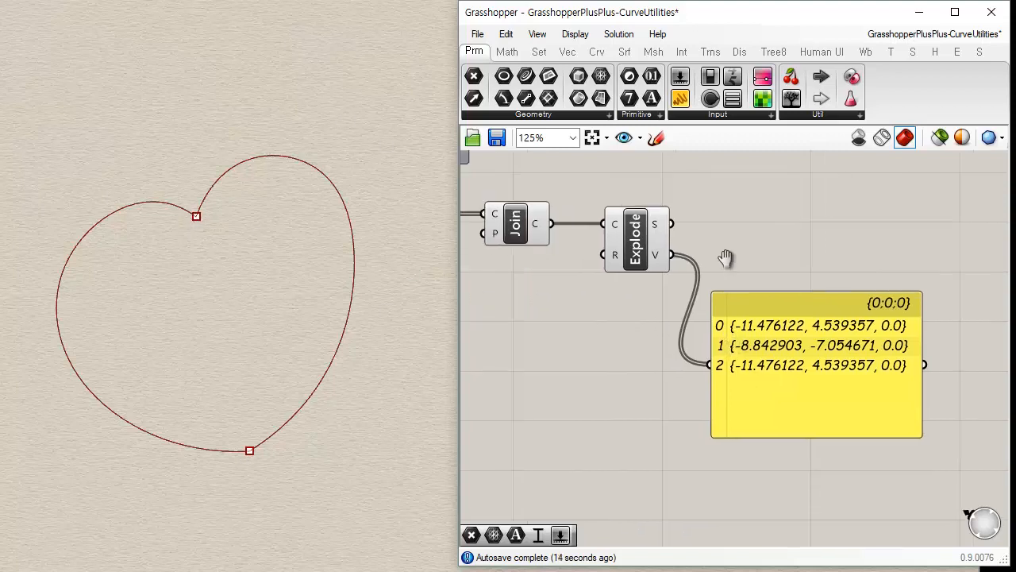
- Duplicate Join to the right of Explode, wire Explode's segments into the copy and connect the copy's curve output to the panel
left_click(614, 252)
left_click(506, 234)
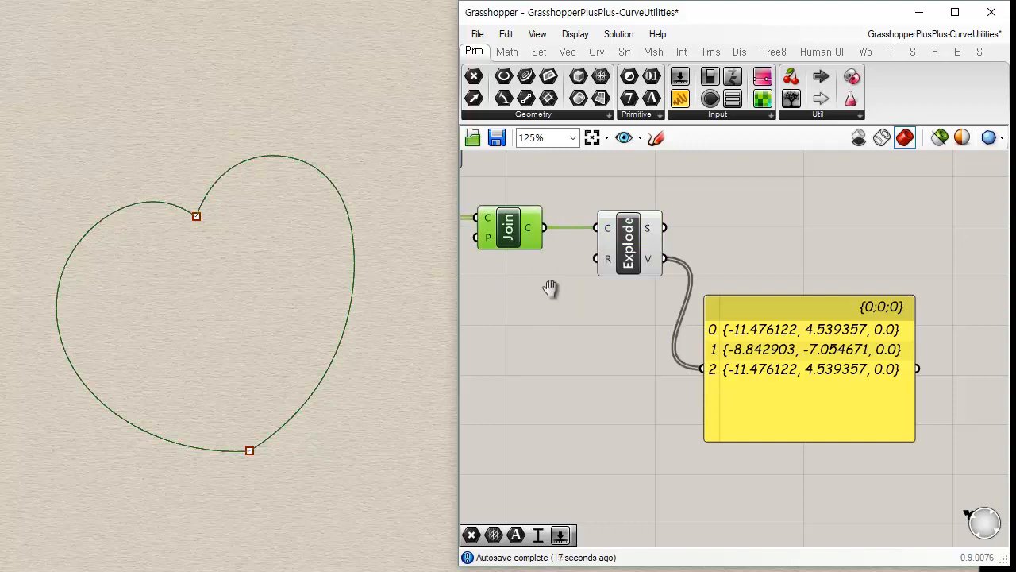
right_click_drag(550, 289, 626, 315)
left_click_drag(796, 200, 629, 297)
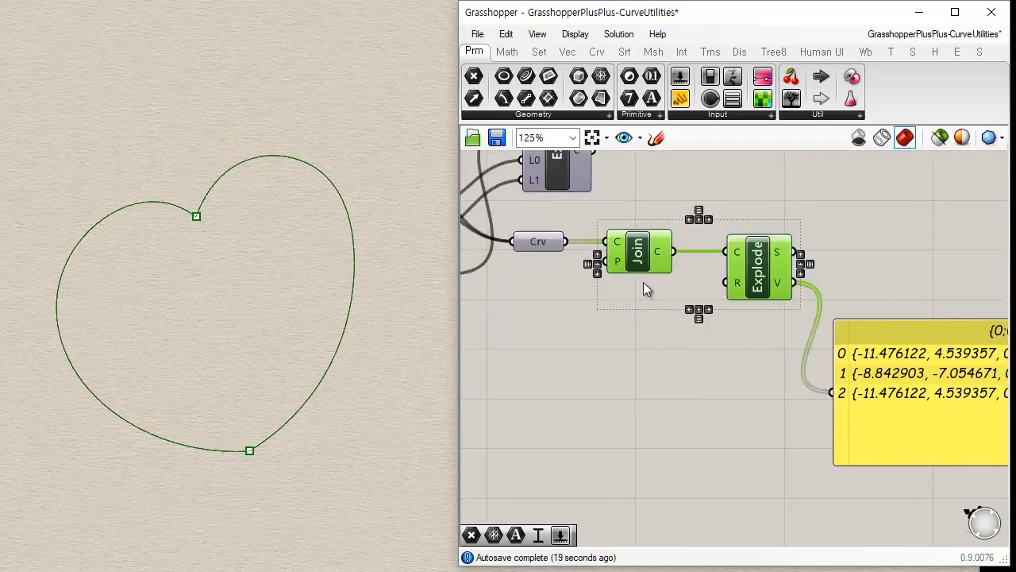
left_click(645, 269)
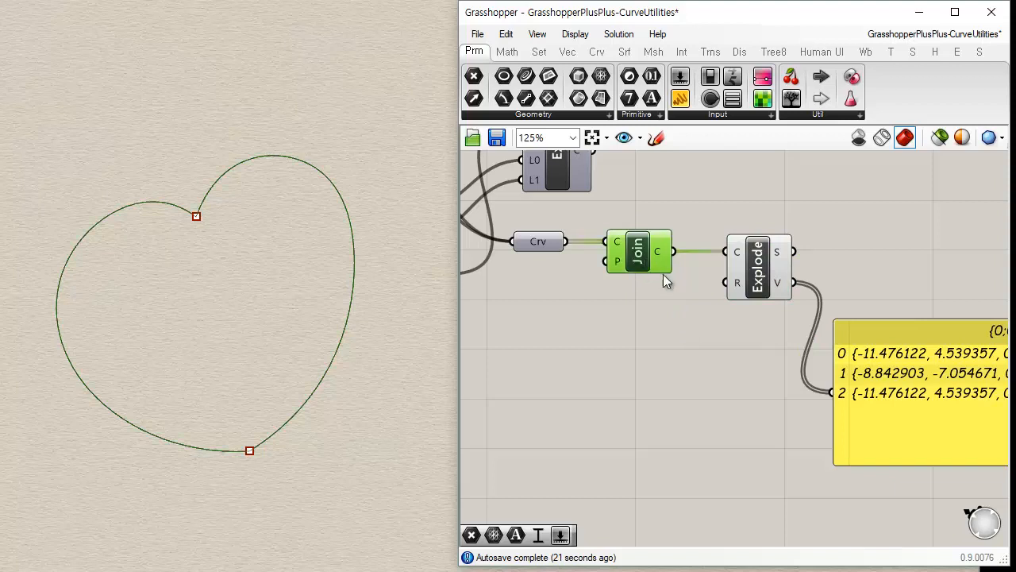
left_click_drag(651, 262, 885, 253, "alt")
left_click_drag(794, 252, 843, 233)
left_click_drag(912, 243, 833, 409)
right_click_drag(789, 427, 618, 398)
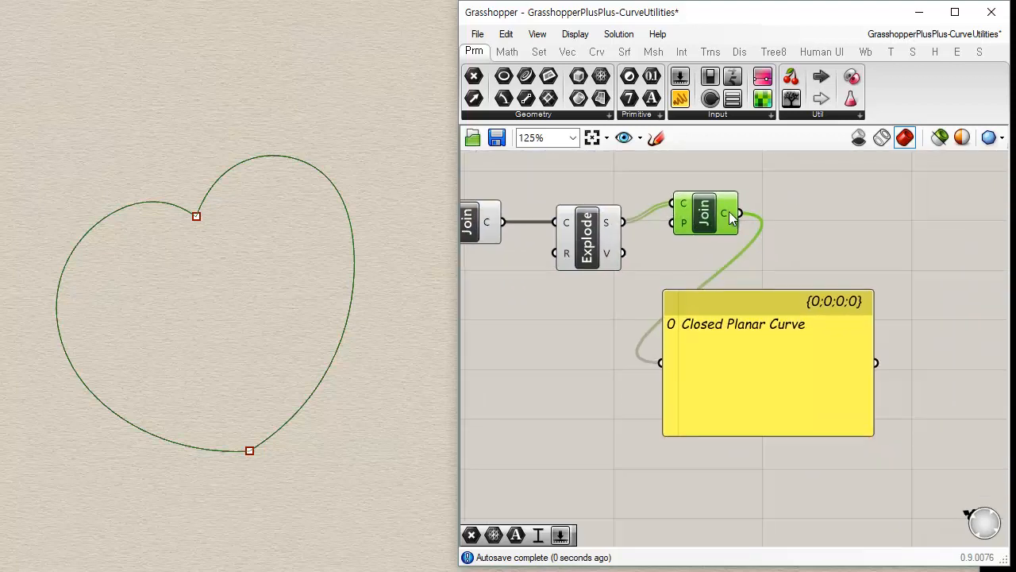
- Align the second Join component with Explode and shift the panel slightly to the right
left_click_drag(717, 206, 712, 225)
left_click_drag(686, 367, 731, 378)
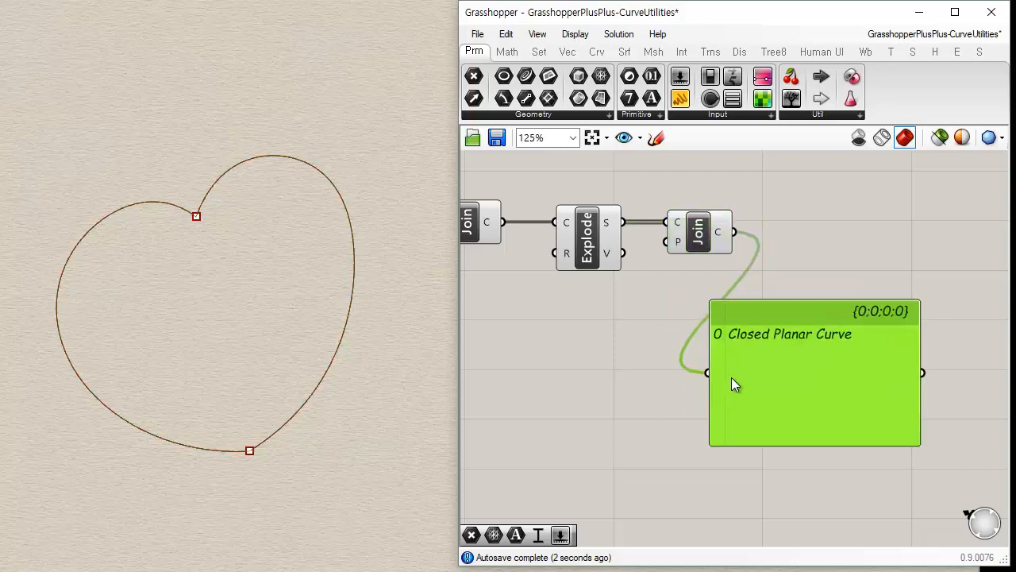
right_click_drag(612, 341, 732, 344)
scroll(656, 306, "down", 2)
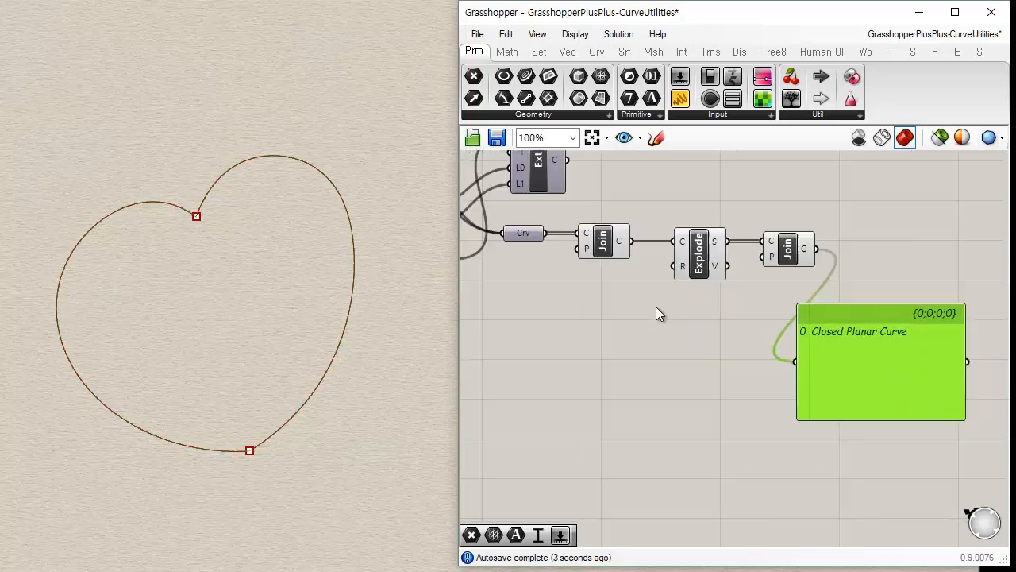
- Add a Fillet component with curve and radius inputs on an empty area below the existing definition
left_click(597, 52)
left_click(860, 115)
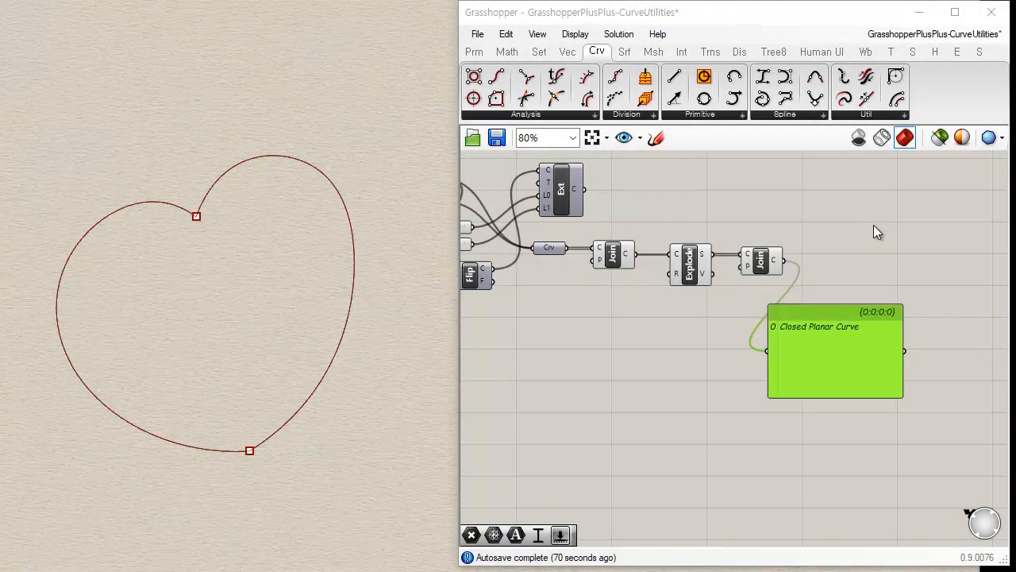
left_click(883, 236)
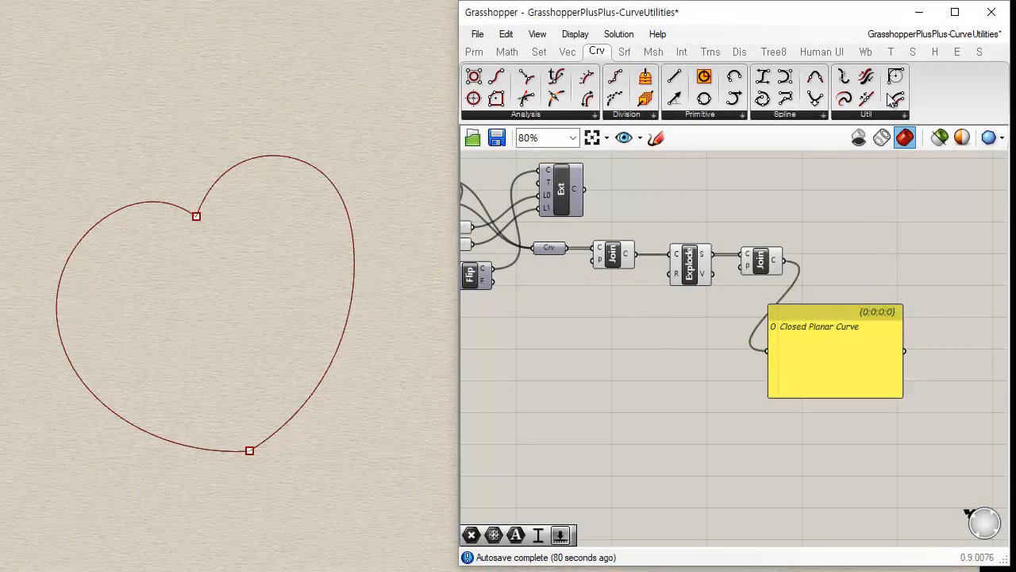
left_click(865, 116)
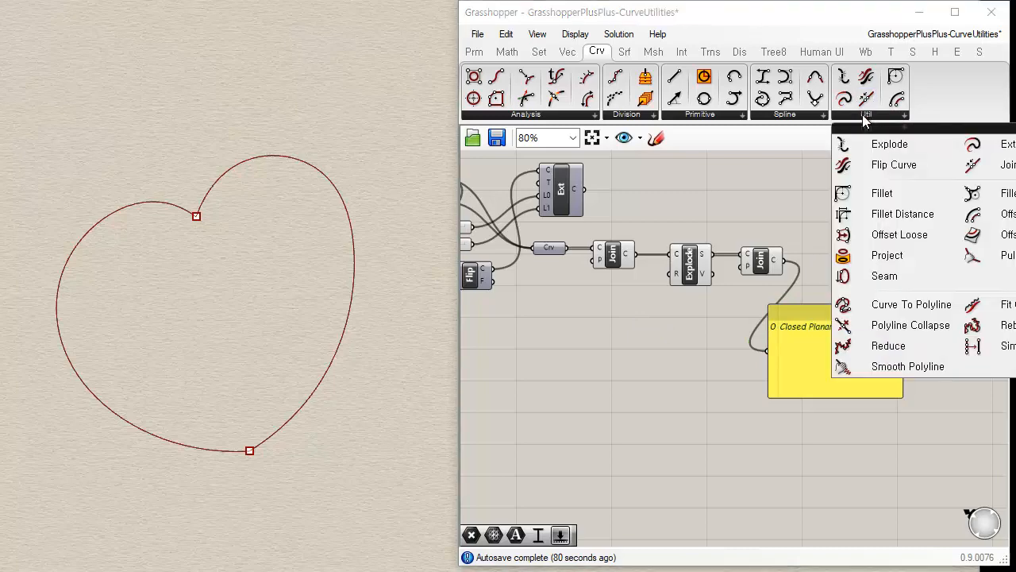
left_click(882, 193)
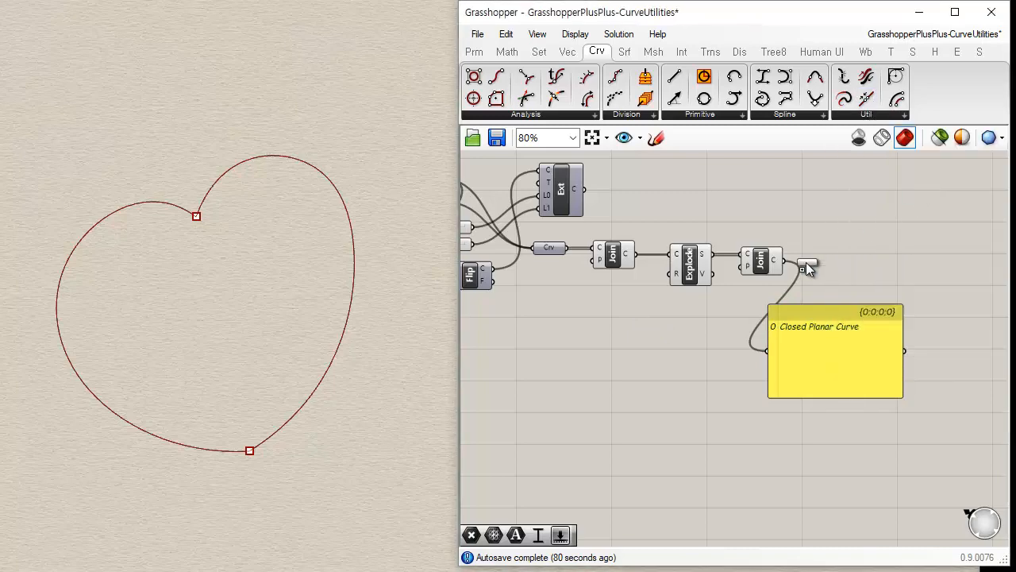
left_click(616, 403)
scroll(665, 431, "up", 4)
scroll(669, 300, "up", 1)
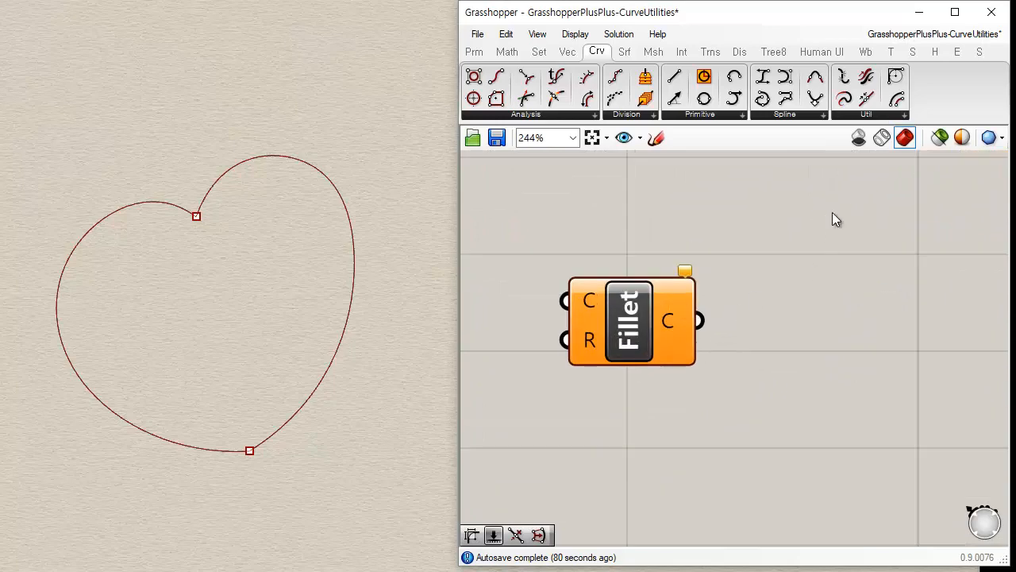
- Add the Fillet variant with curve, parameter and radius inputs, and a Fillet Distance component, below the first Fillet
left_click(878, 116)
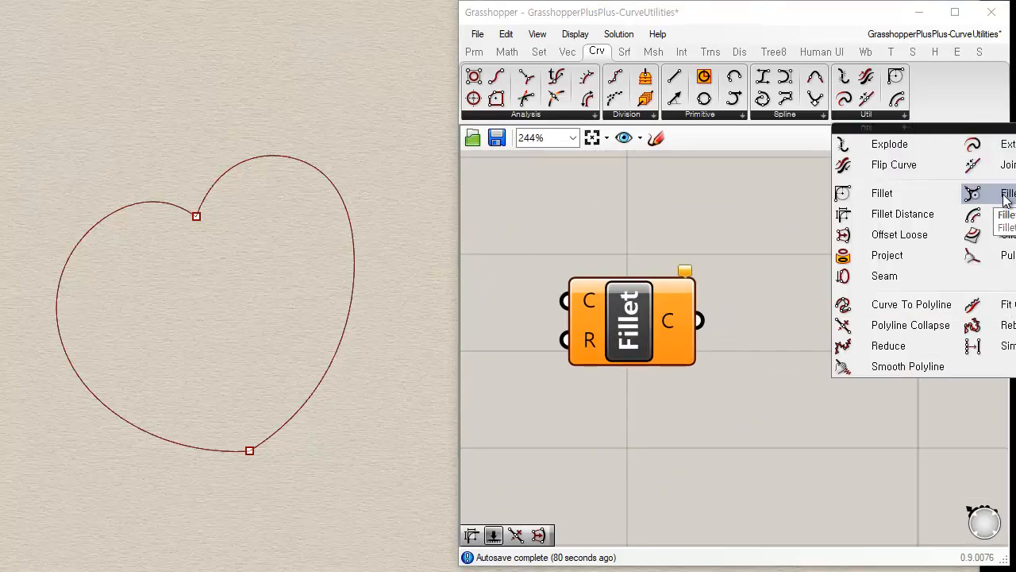
left_click(973, 193)
left_click(634, 409)
left_click(887, 120)
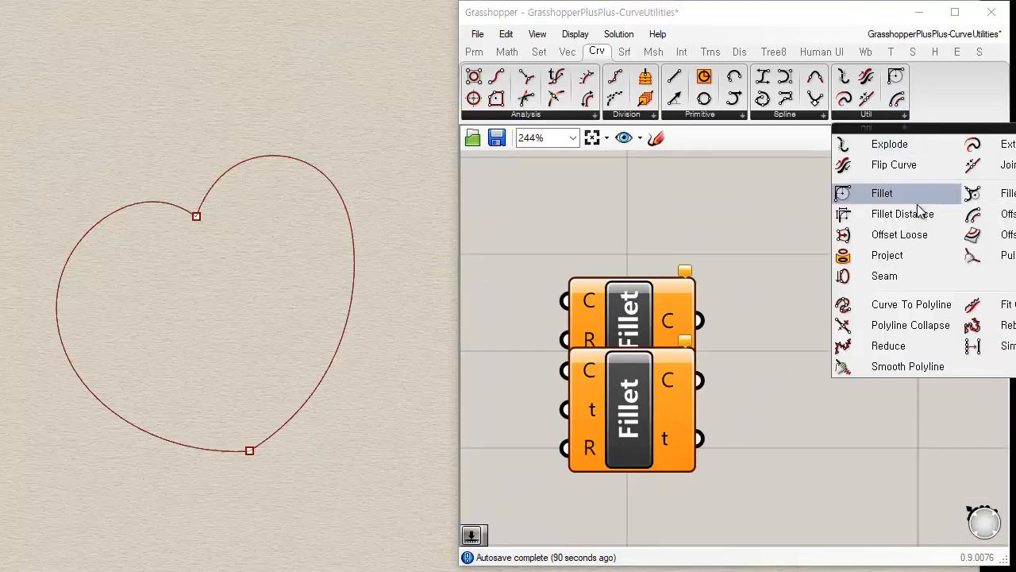
left_click(920, 213)
left_click(634, 508)
- Arrange the three fillet components in an evenly spaced vertical column without overlaps
right_click_drag(735, 487, 688, 323)
scroll(718, 289, "down", 2)
left_click_drag(659, 357, 656, 406)
left_click_drag(653, 318, 647, 342)
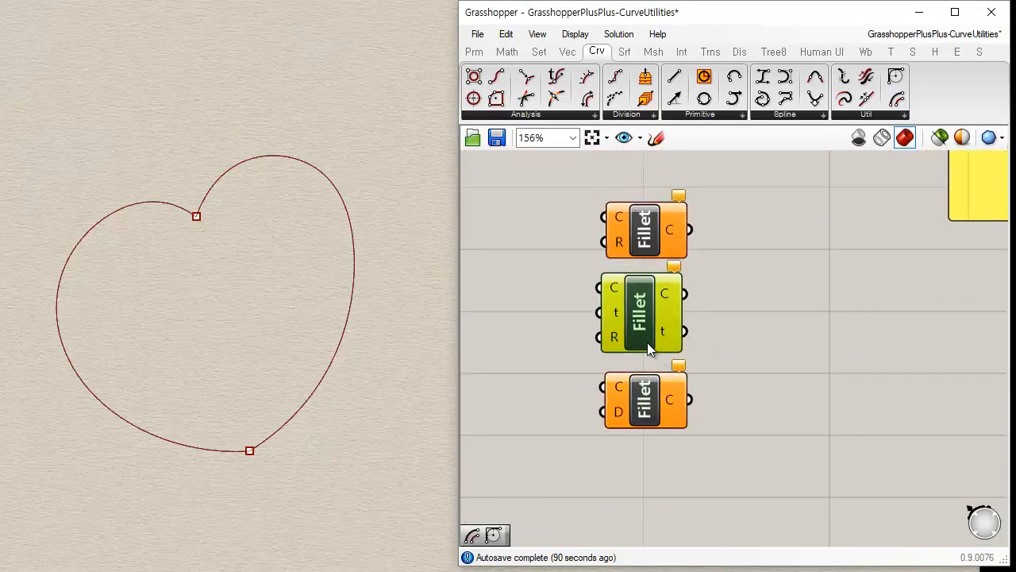
left_click_drag(656, 401, 654, 384)
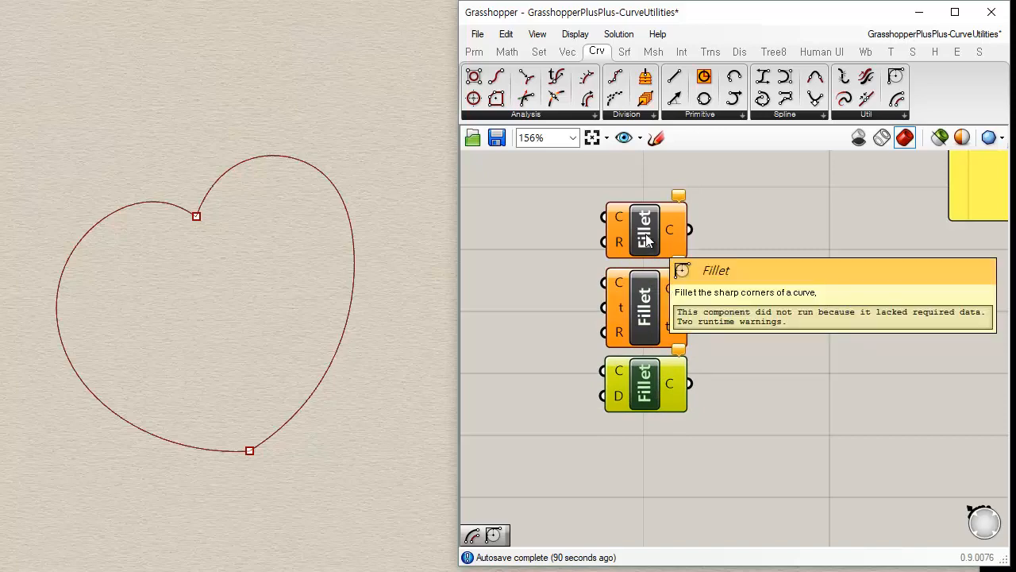
- Switch to the Rhino viewport and select both curves of the heart shape
mouse_move(642, 320)
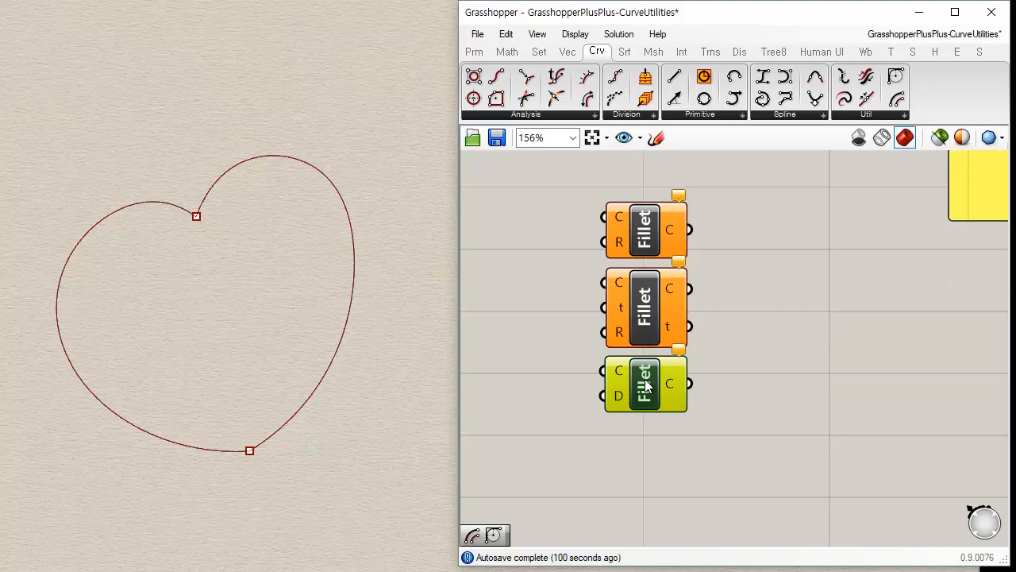
mouse_move(645, 385)
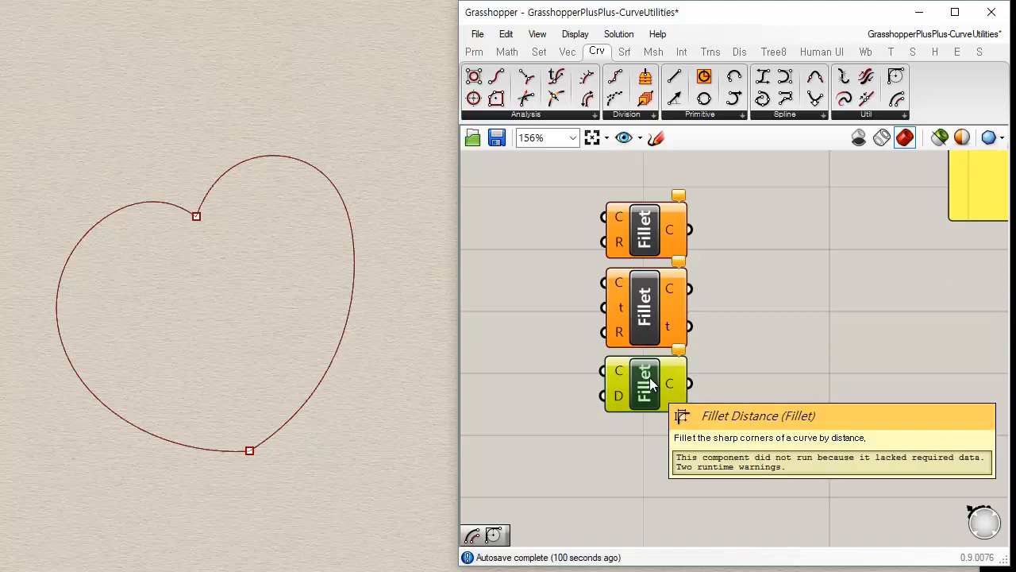
right_click_drag(331, 377, 335, 356)
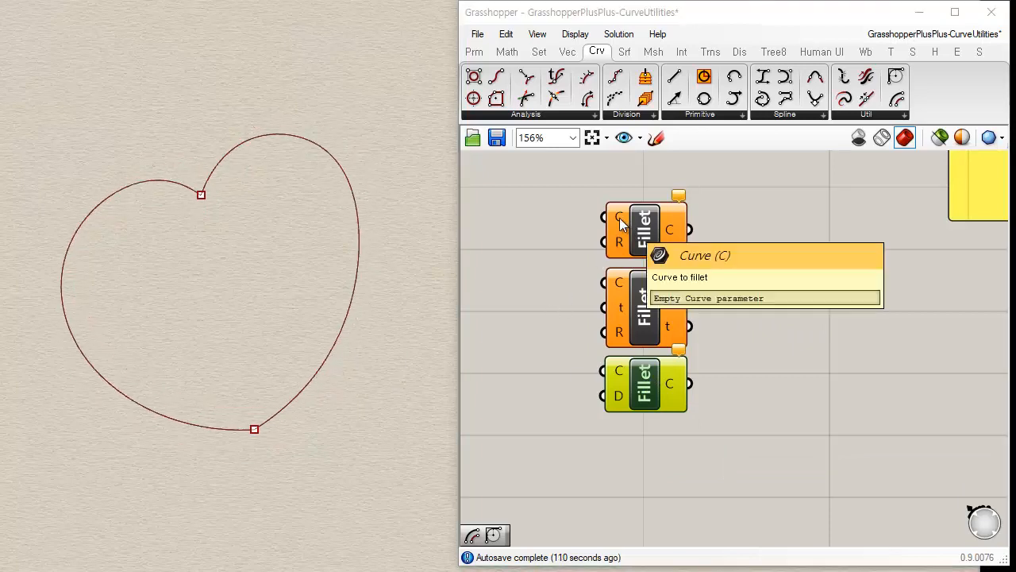
mouse_move(625, 217)
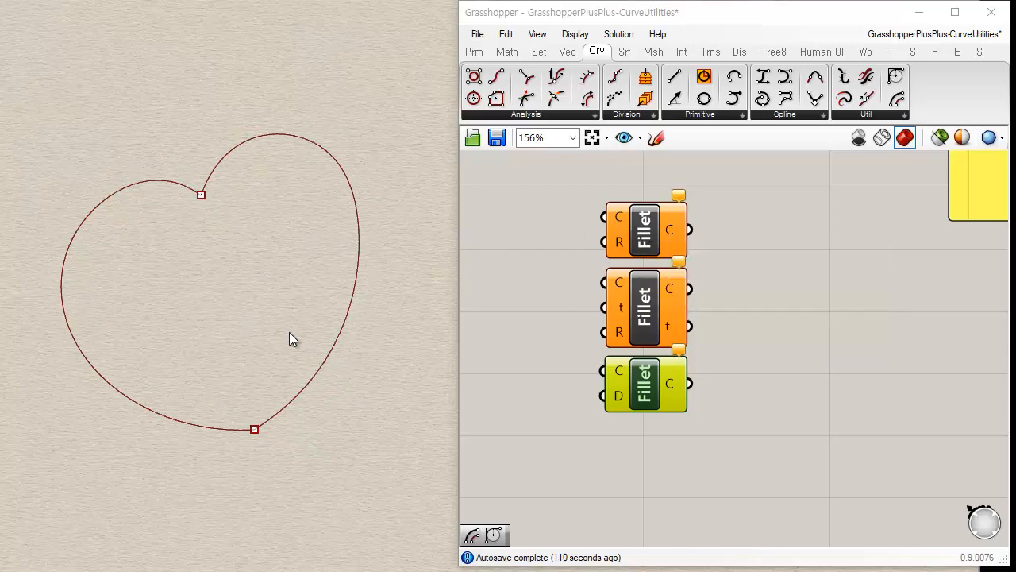
right_click_drag(247, 322, 236, 352)
left_click_drag(201, 258, 121, 300)
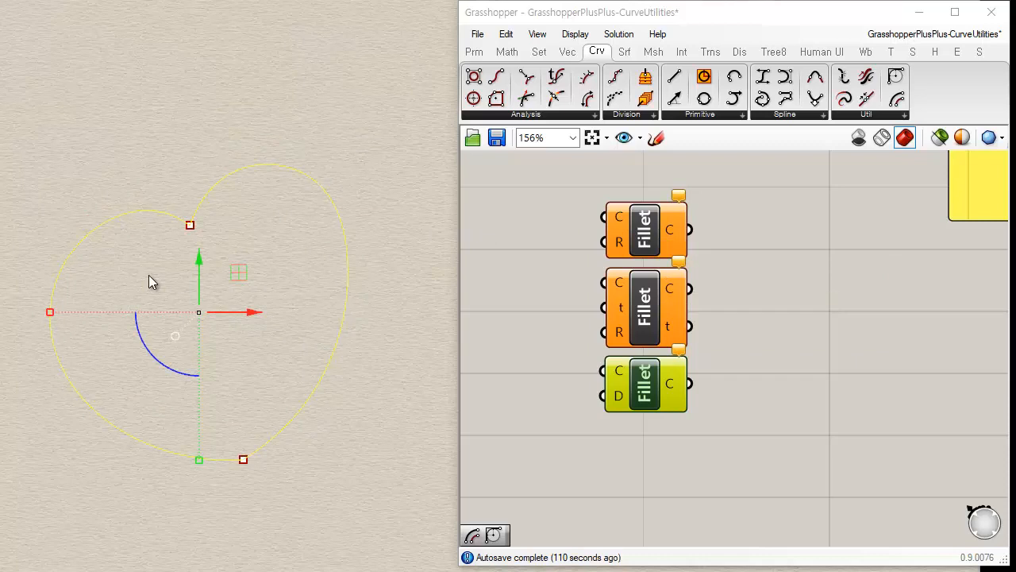
- Reselect the heart-shaped curves and hide them in the Rhino viewport
left_click(410, 280)
left_click_drag(377, 135, 135, 276)
left_click(136, 275)
- Turn off the preview of both Join components, the Explode component and the panel
right_click_drag(792, 211, 780, 352)
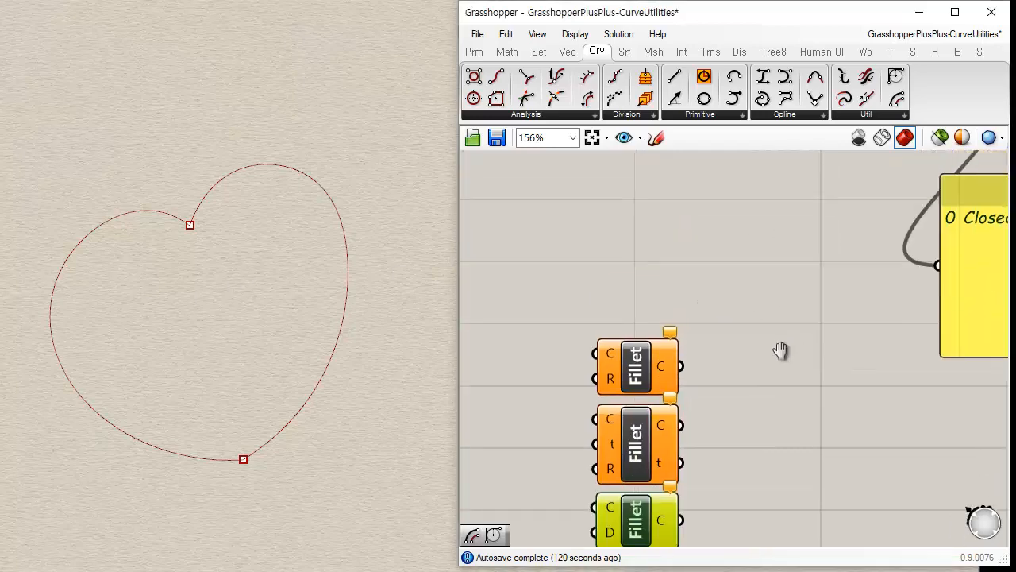
scroll(781, 382, "down", 5)
left_click_drag(878, 238, 696, 341)
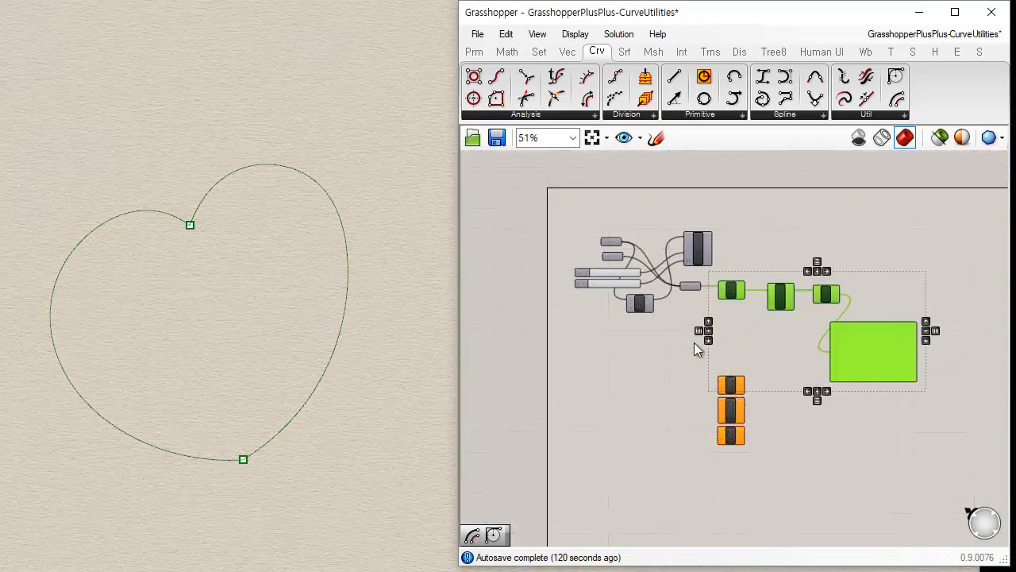
right_click(696, 340)
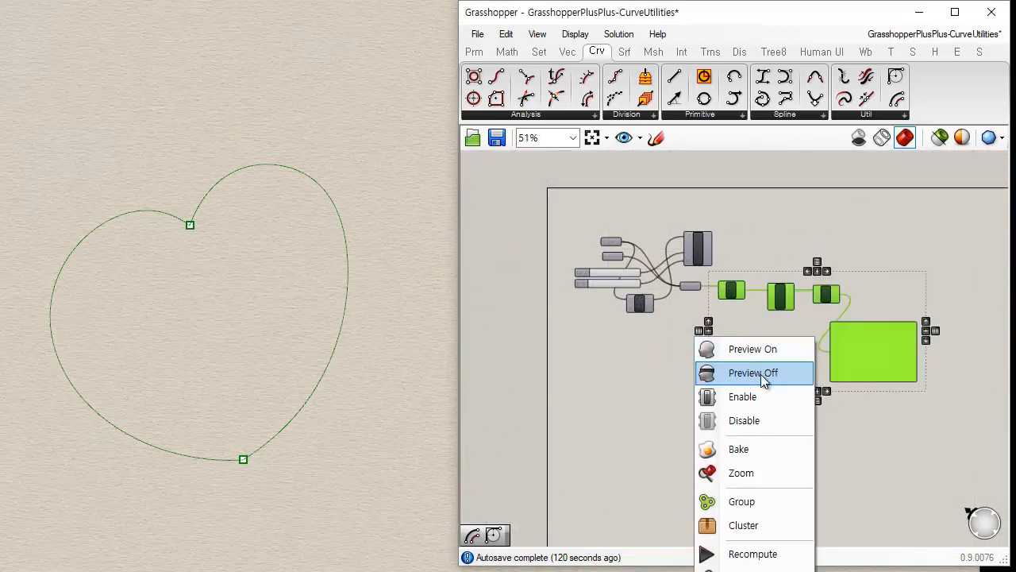
left_click(761, 374)
left_click(754, 333)
- Connect the first Join component's curve output to the curve input of the topmost Fillet component
scroll(751, 338, "up", 3)
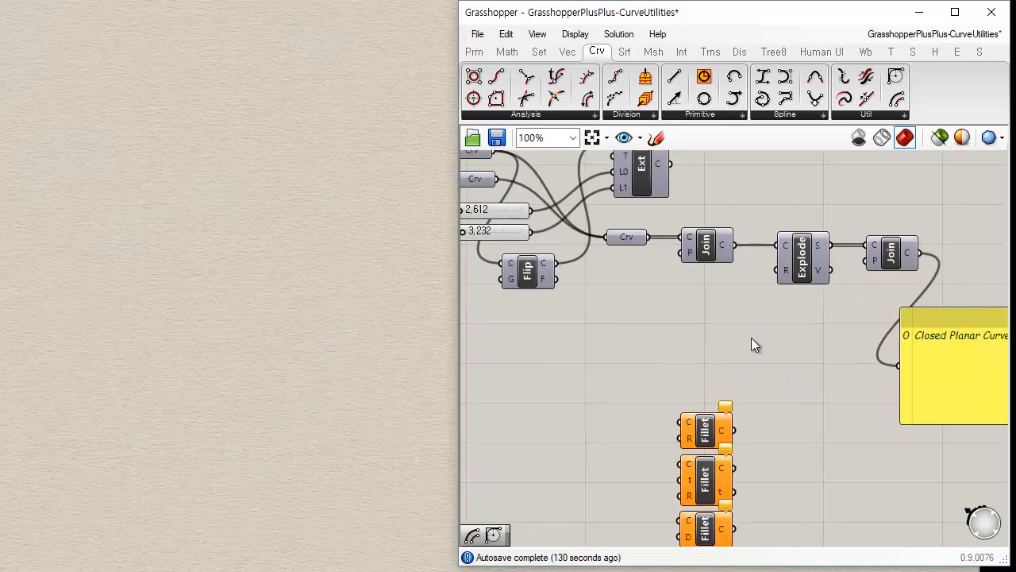
right_click_drag(751, 338, 711, 256)
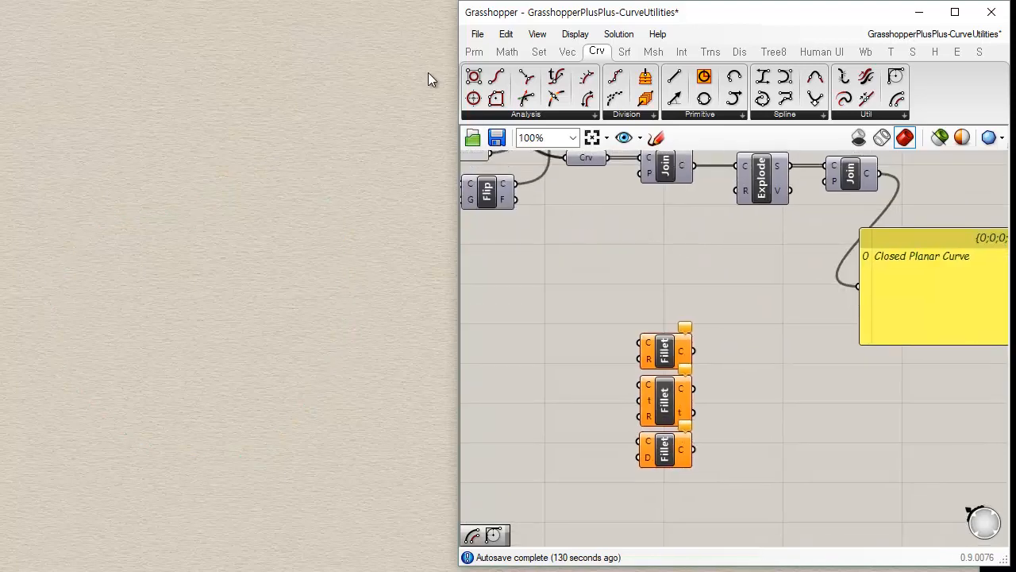
left_click(588, 160)
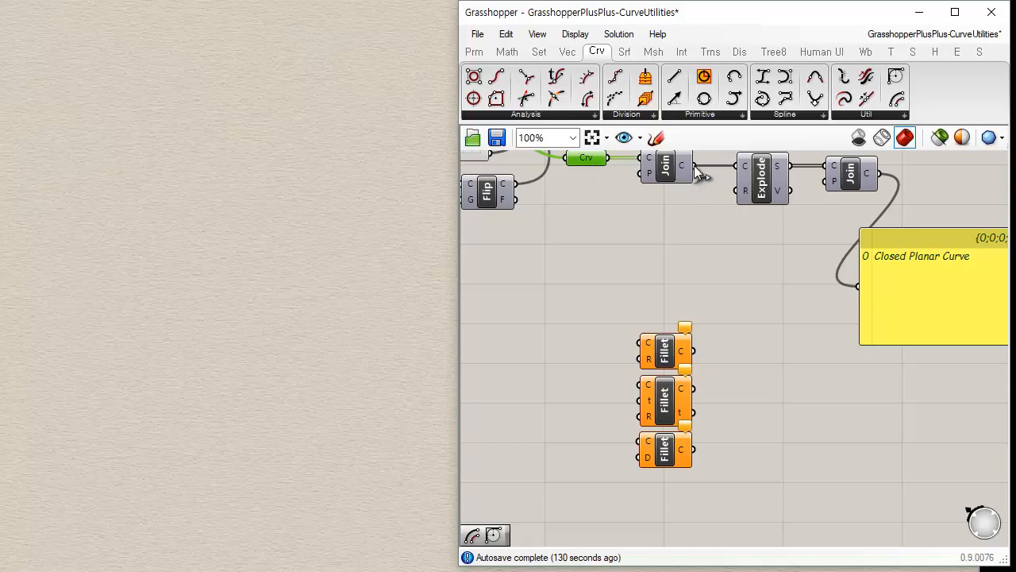
left_click_drag(699, 238, 640, 342)
left_click(659, 357)
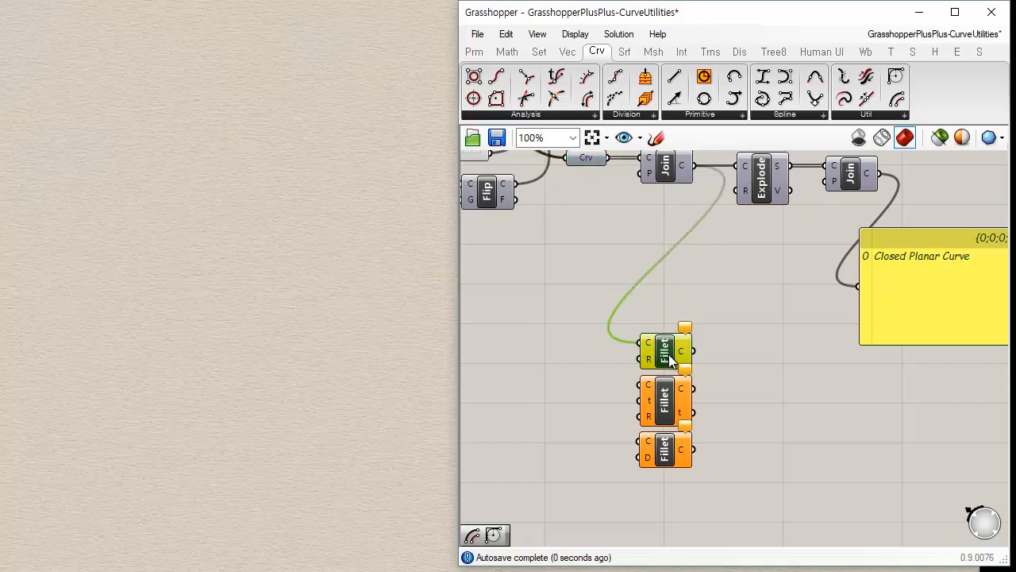
- Add a number slider of 2.345, connect it to the top Fillet's radius input and place both above the other fillets
scroll(648, 367, "up", 2)
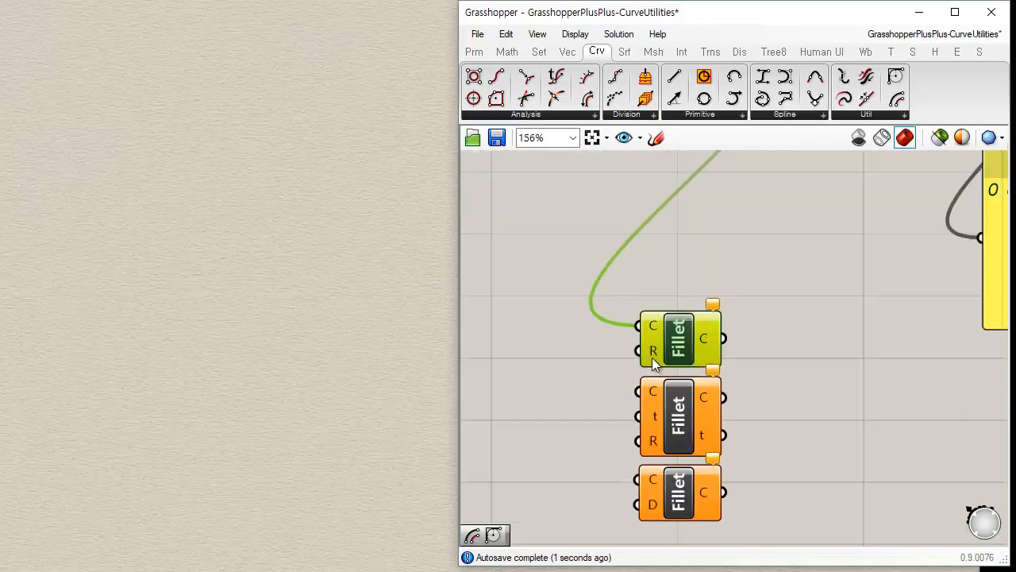
double_click(550, 371)
type("2.345")
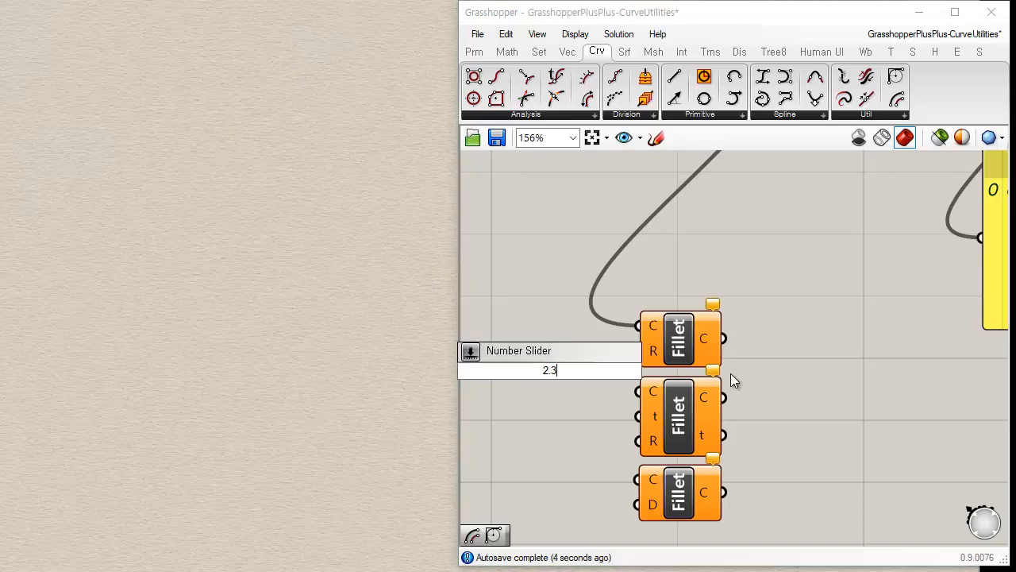
key("Return")
left_click_drag(694, 341, 652, 360)
left_click_drag(591, 375, 575, 317)
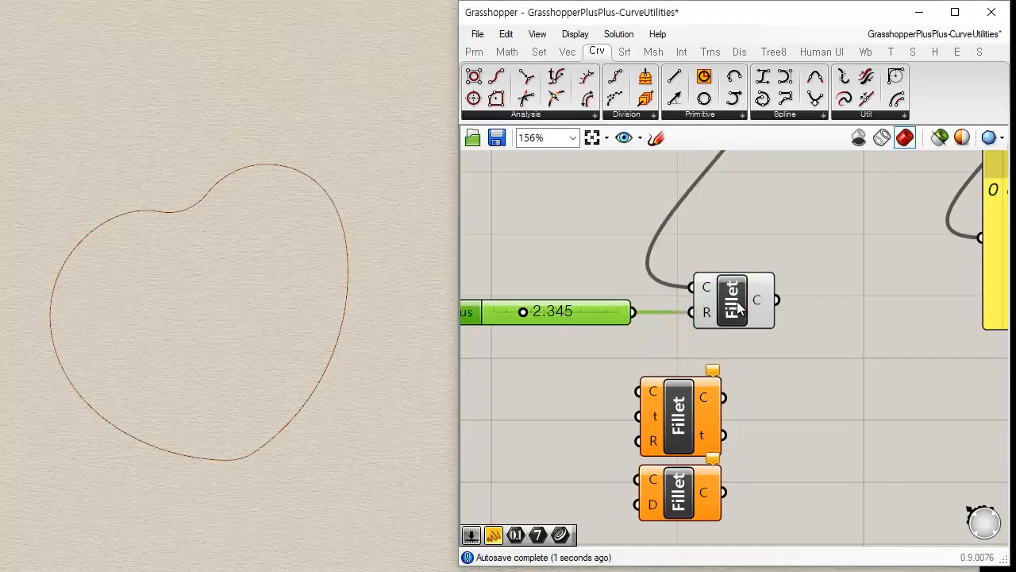
left_click_drag(733, 313, 707, 306)
- Turn on the Explode component's preview and inspect the fillets at both heart corners against the original curve
right_click_drag(796, 229, 728, 391)
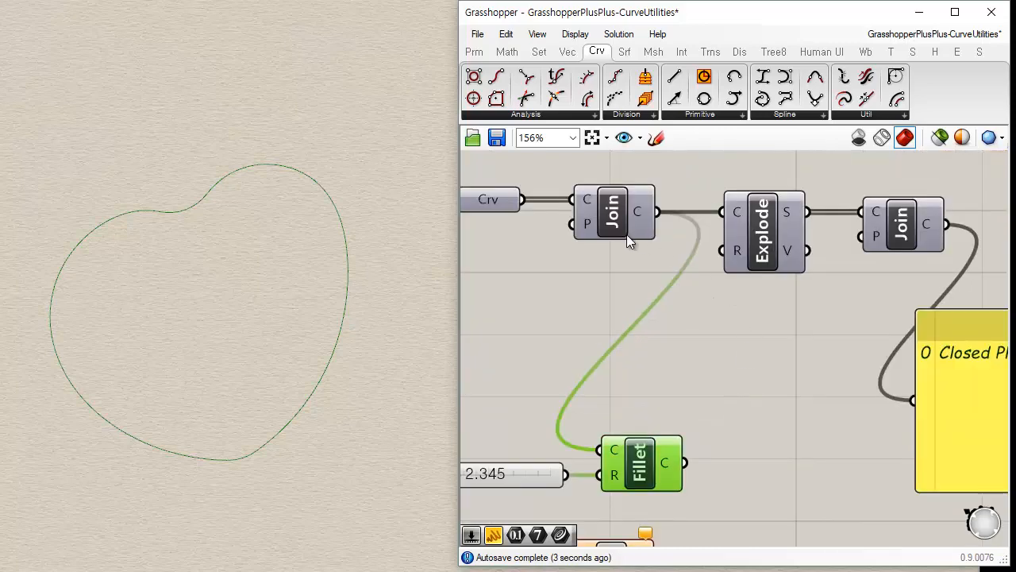
left_click(778, 262)
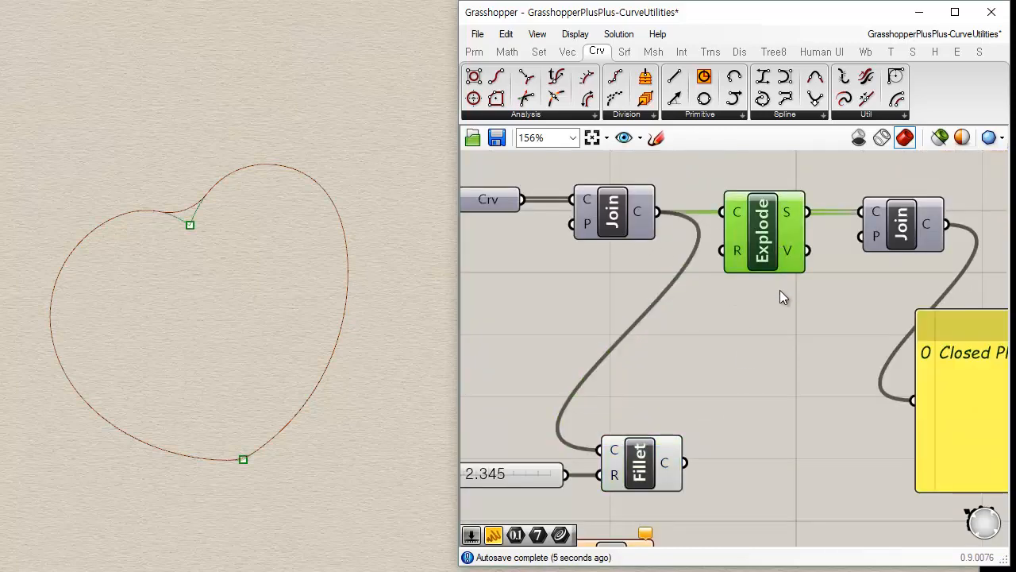
left_click(769, 447)
scroll(214, 254, "up", 5)
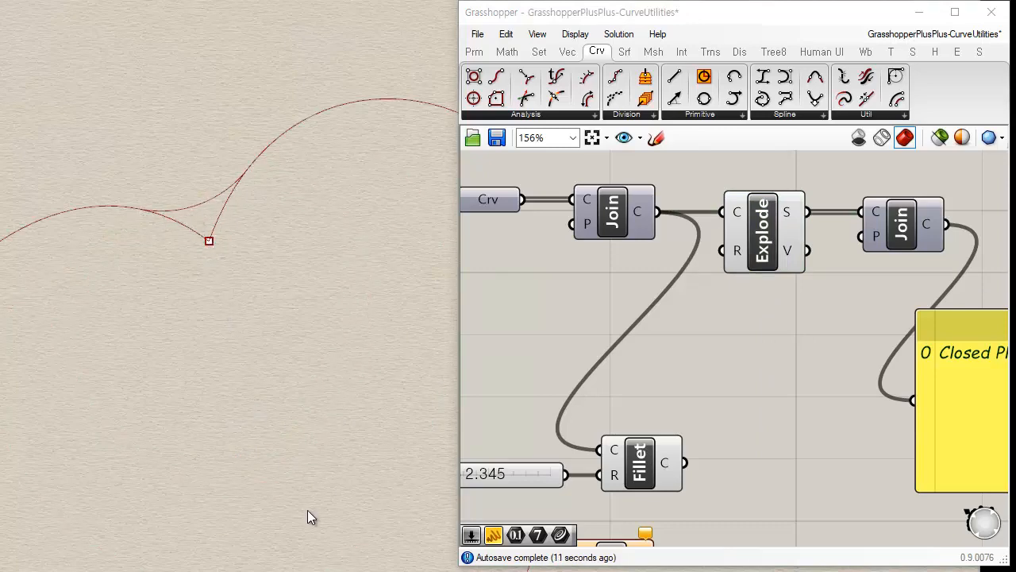
scroll(307, 510, "down", 5)
scroll(299, 538, "up", 5)
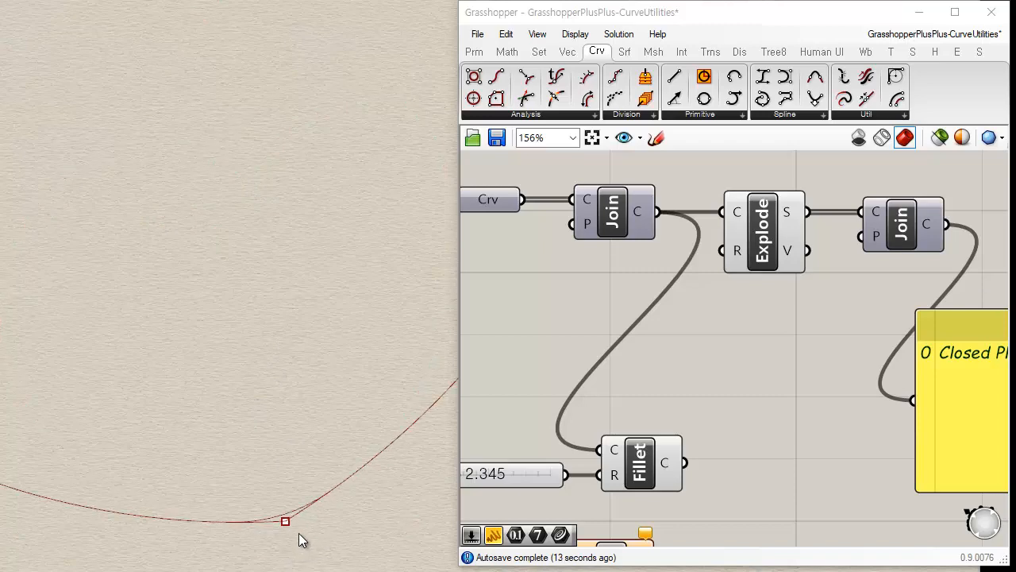
scroll(345, 492, "down", 5)
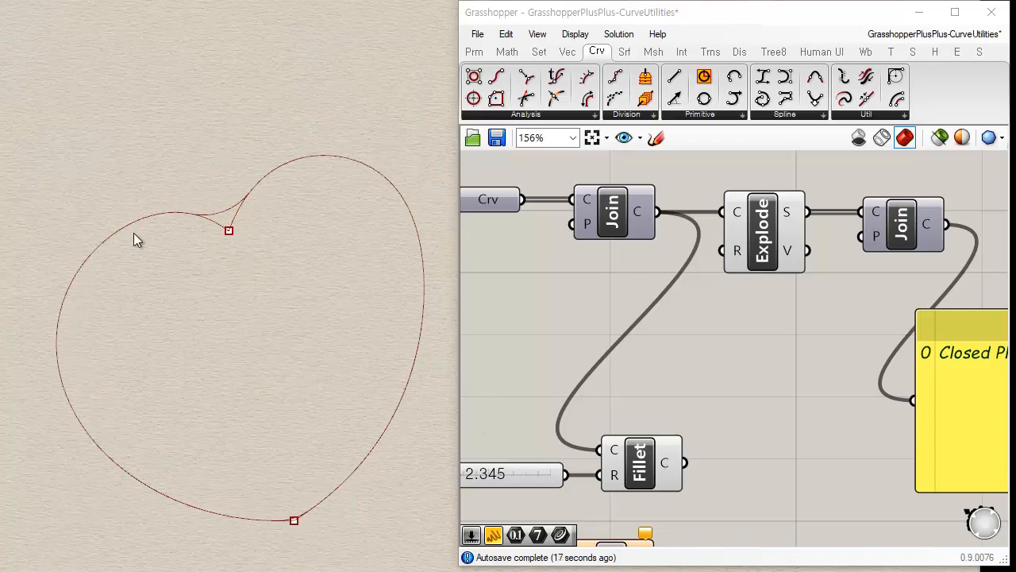
- Toggle the Explode preview off and back on to compare the filleted curve with the original sharp-cornered heart
left_click(770, 226)
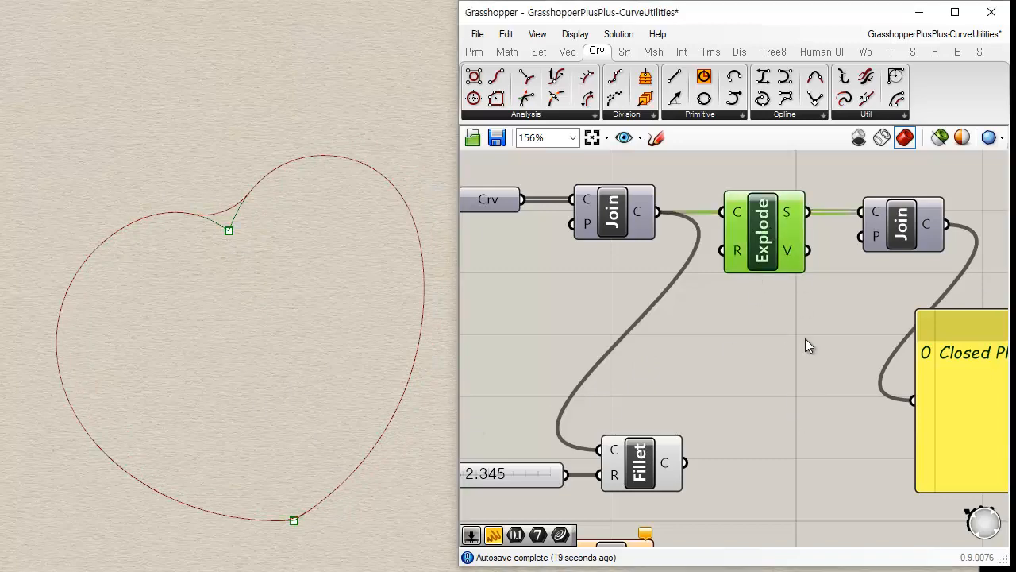
key("ctrl+q")
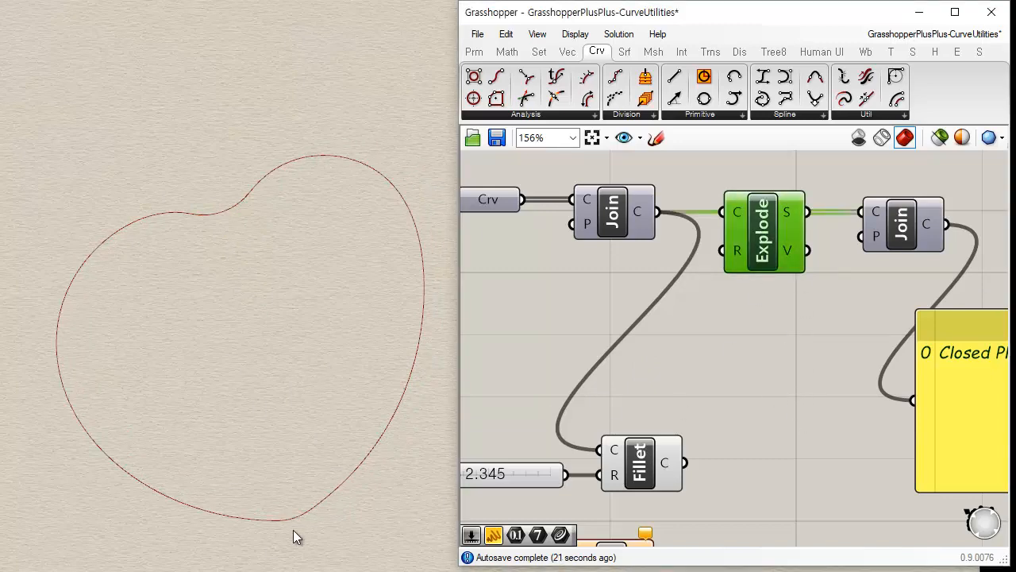
left_click(803, 370)
left_click(640, 468)
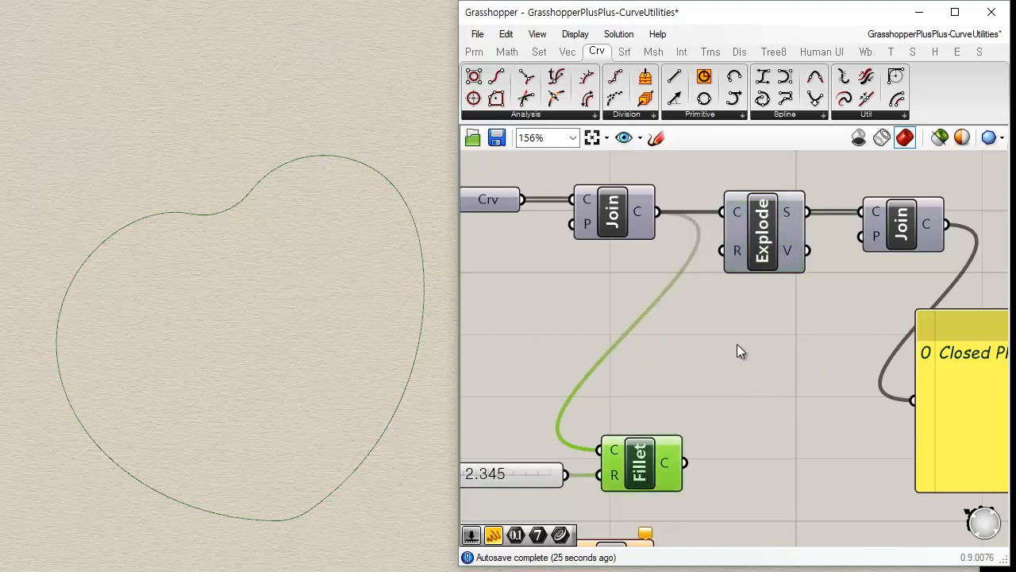
left_click(762, 251)
key("ctrl+q")
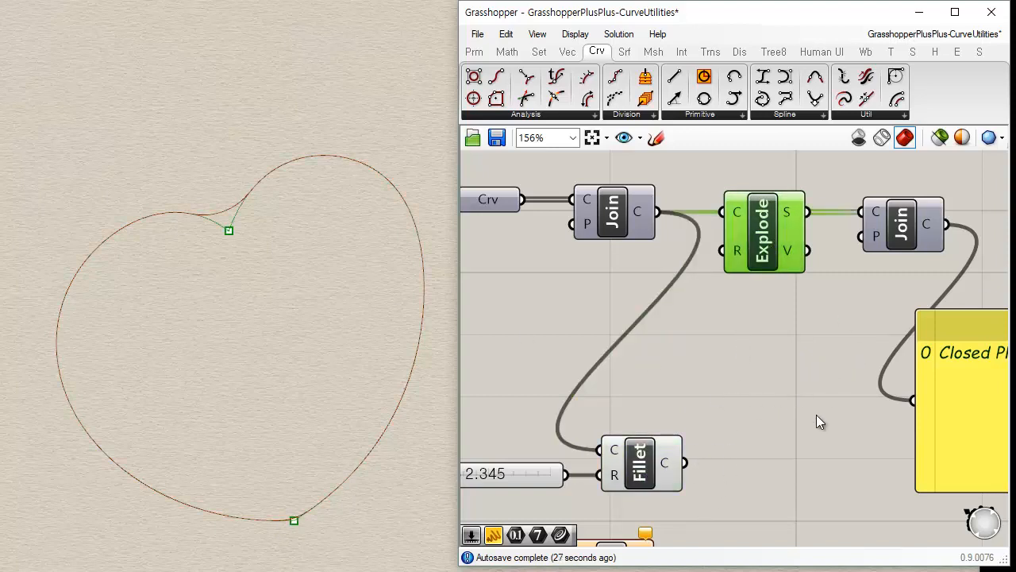
left_click(817, 414)
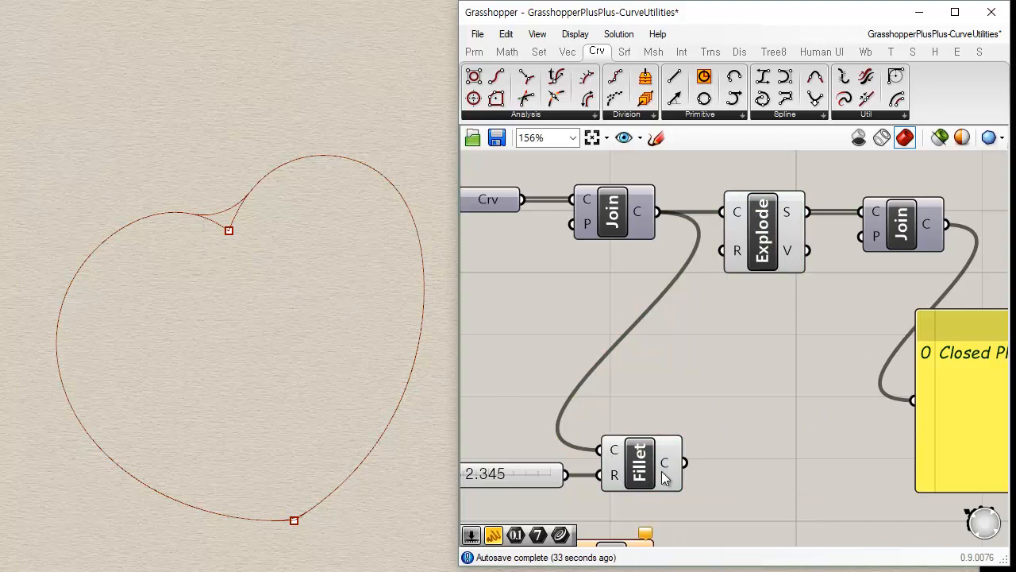
- Place the panel beside the top Fillet component and feed the Fillet's curve output into it
right_click_drag(616, 479, 607, 378)
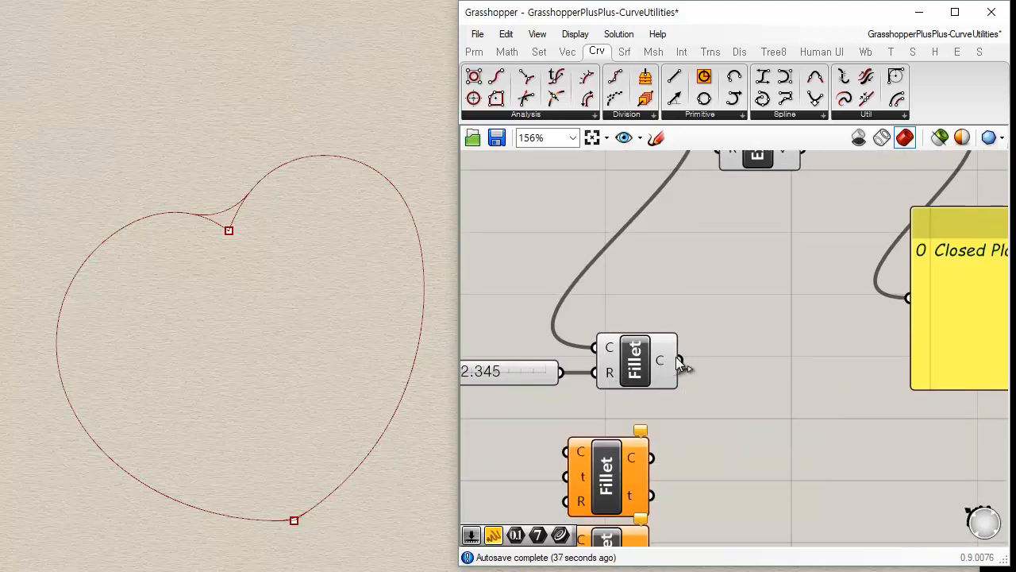
left_click_drag(676, 357, 749, 376)
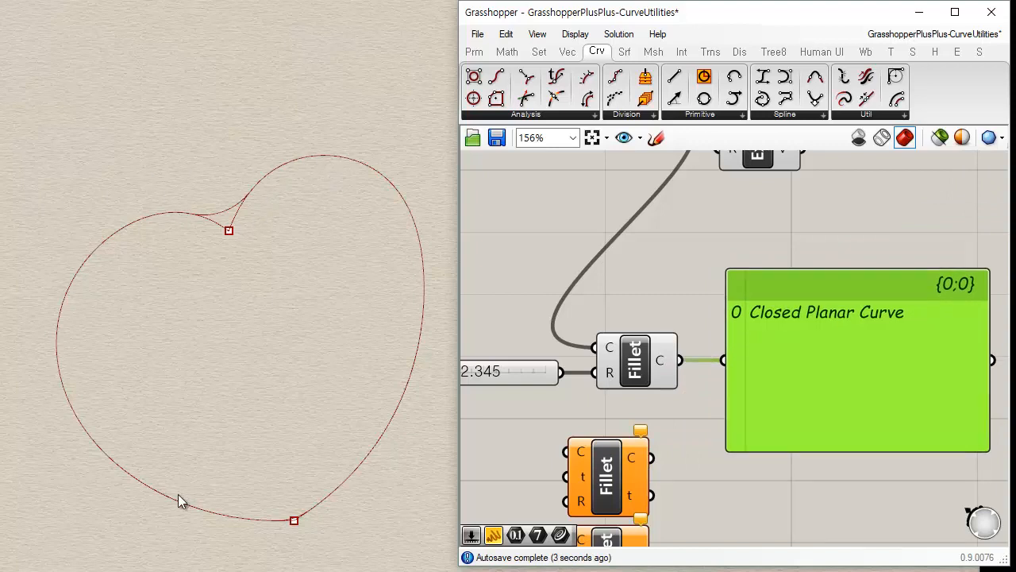
right_click_drag(753, 265, 678, 342)
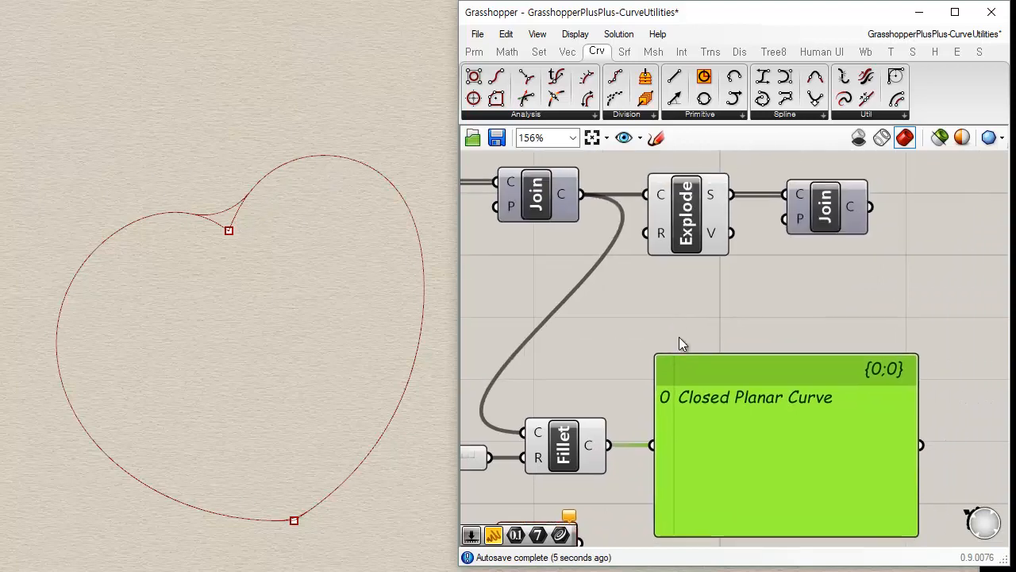
- Feed the Fillet output into Explode's curve input in place of the Join, and list the exploded segments in the panel
left_click(674, 234)
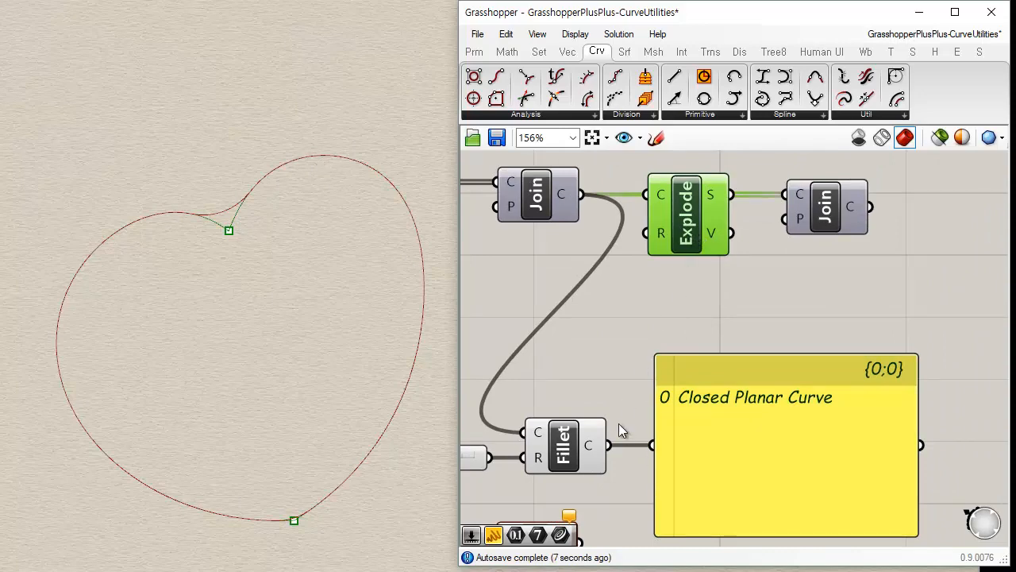
left_click_drag(609, 445, 656, 211)
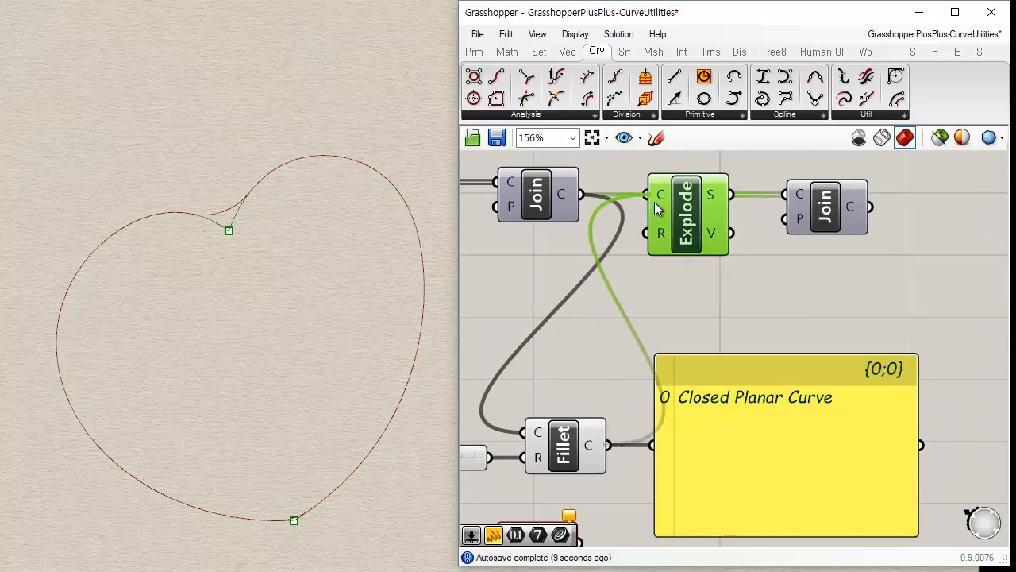
left_click_drag(780, 426, 856, 377)
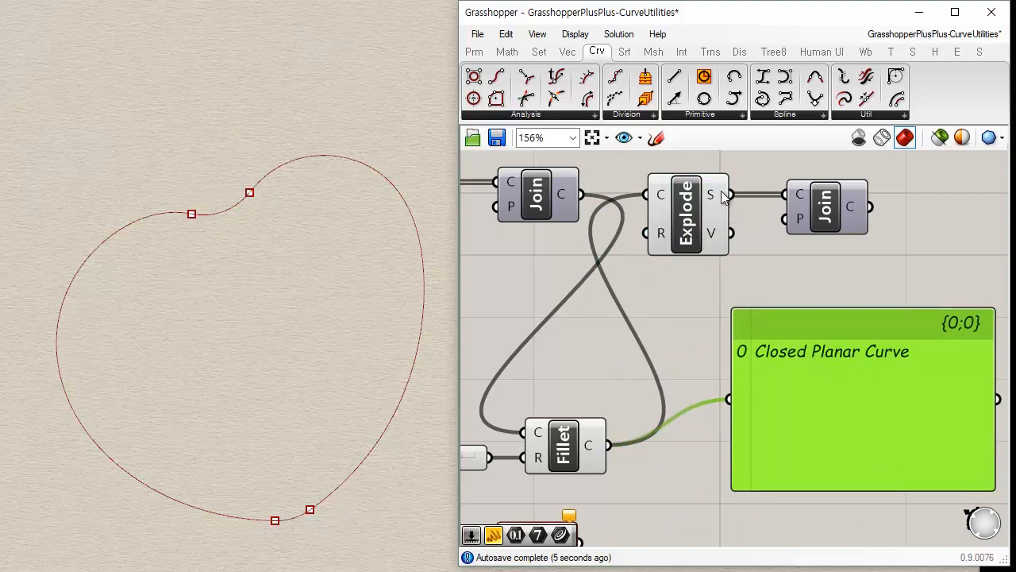
left_click_drag(730, 194, 728, 397)
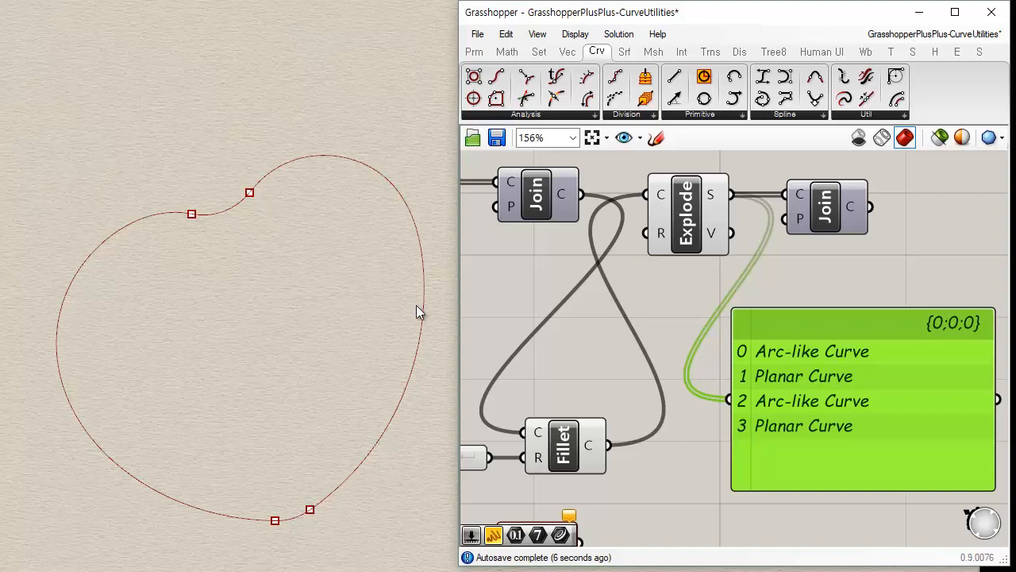
left_click(702, 490)
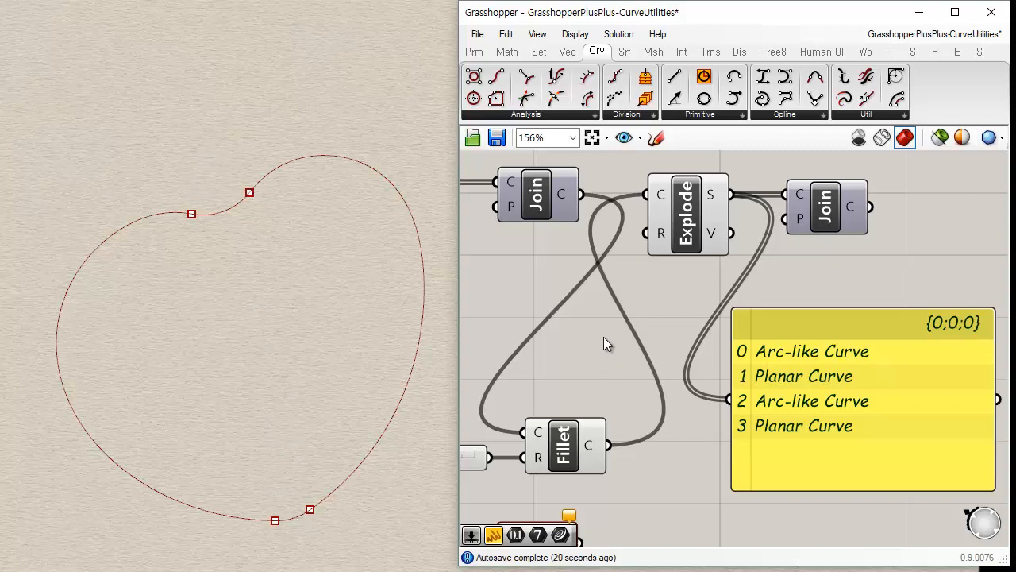
- Add a Deconstruct Arc component below the second Join and connect Explode's segments output to its arc input
right_click_drag(604, 343, 635, 318)
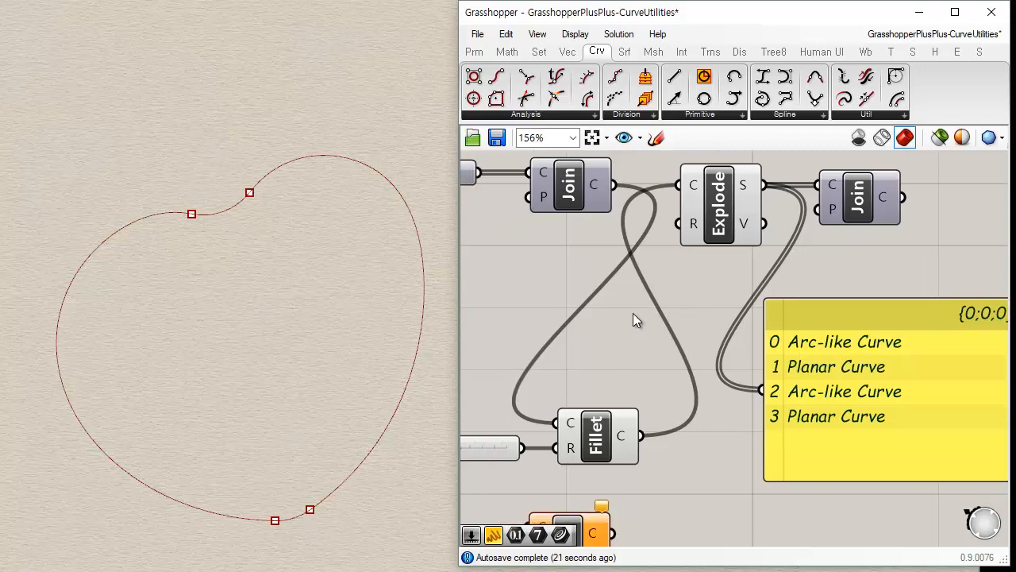
left_click(593, 115)
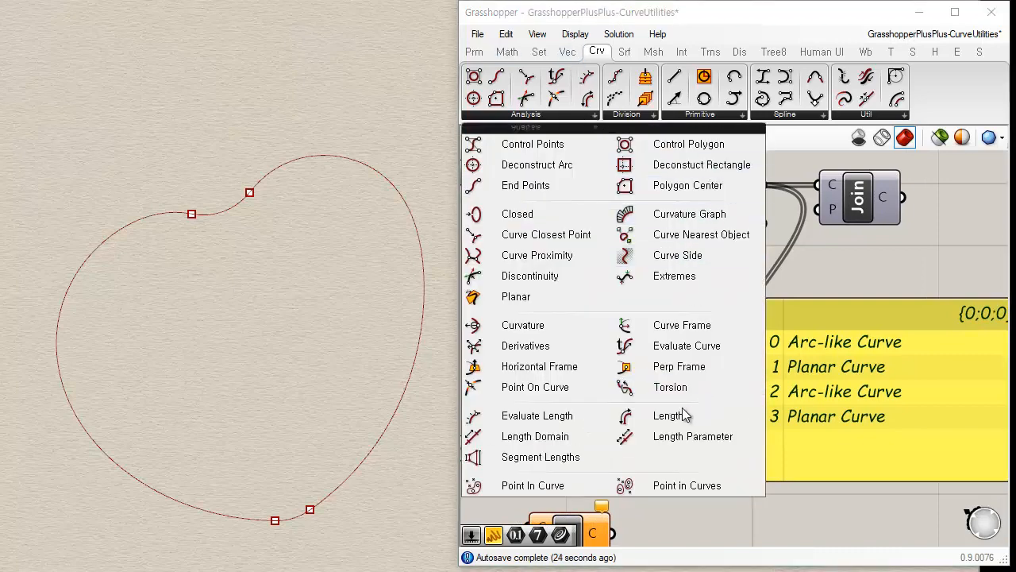
left_click(560, 166)
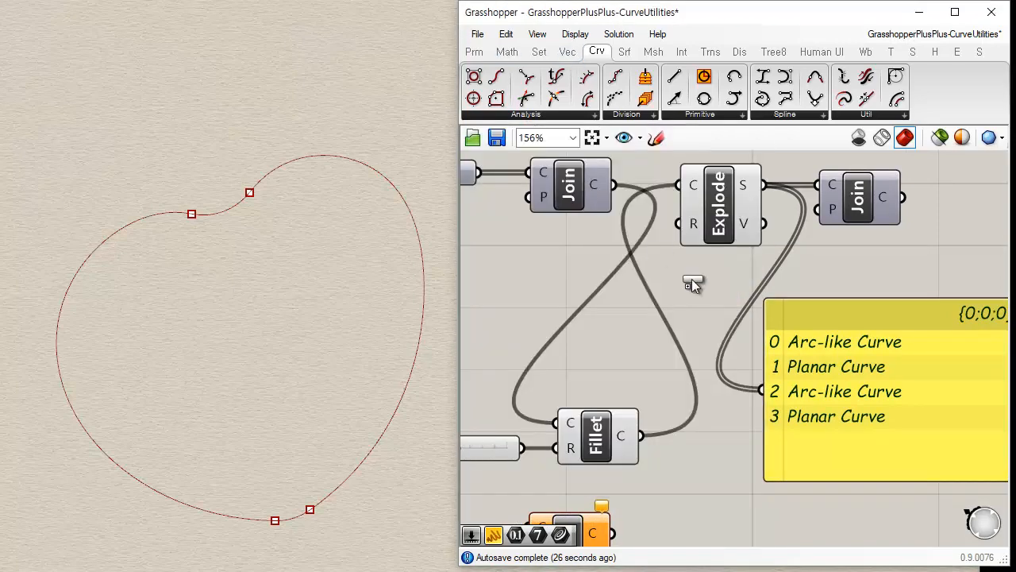
left_click(709, 316)
left_click_drag(709, 316, 861, 279)
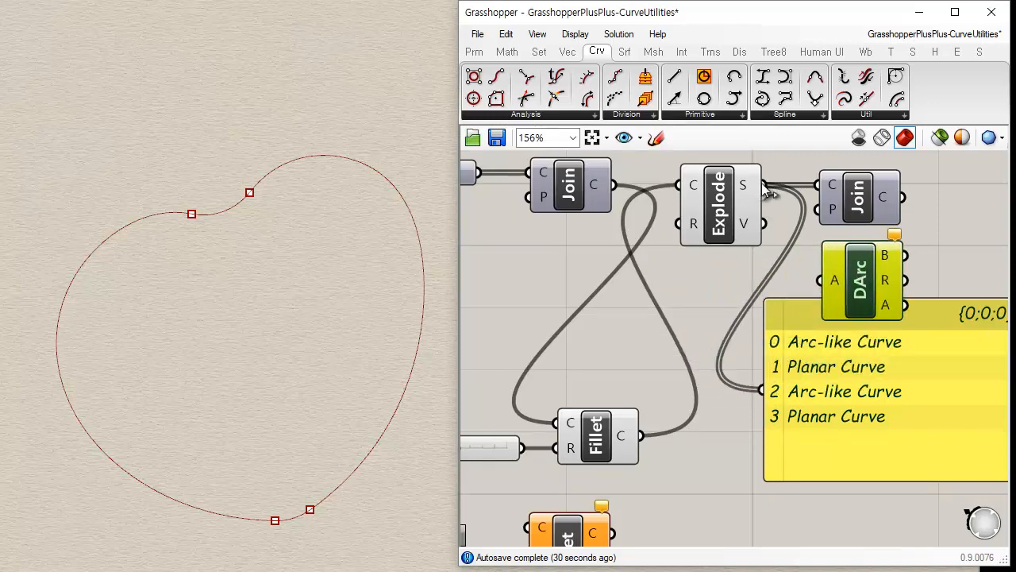
left_click_drag(766, 189, 845, 319)
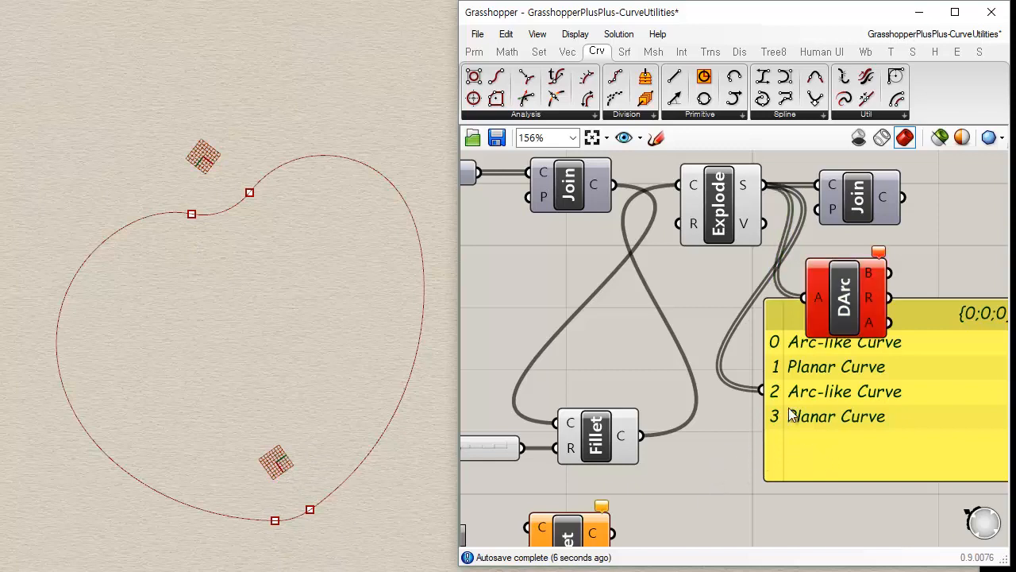
- List Deconstruct Arc's radius output in the panel and arrange the two side by side below the second Join
left_click_drag(890, 296, 764, 392)
right_click_drag(835, 477, 713, 506)
left_click_drag(738, 455, 875, 449)
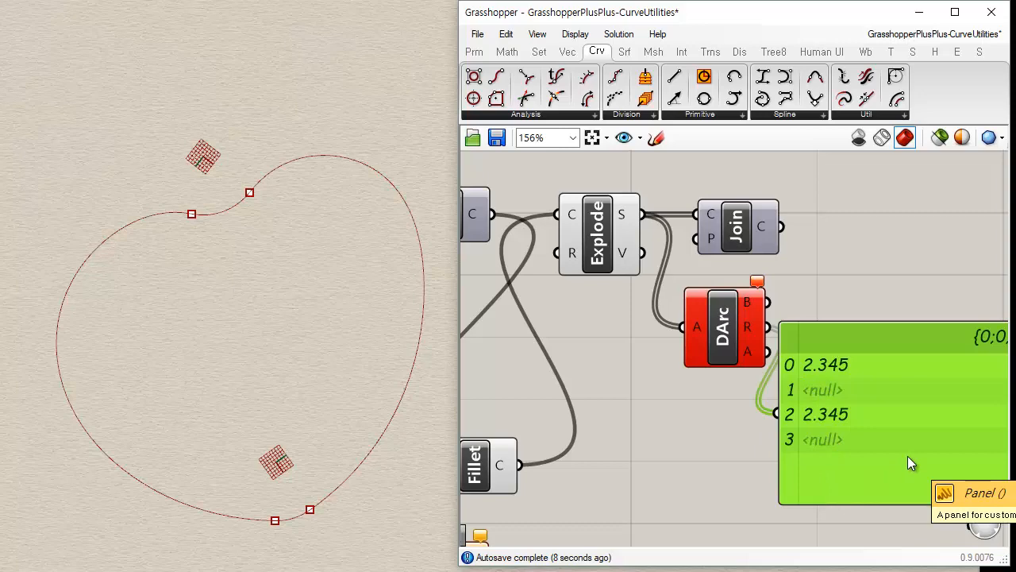
left_click_drag(732, 347, 697, 432)
- Lower the Fillet radius slider to 1.045
right_click_drag(623, 338, 696, 292)
scroll(697, 292, "down", 2)
mouse_move(490, 380)
left_mouse_down()
mouse_move(500, 377)
mouse_move(479, 380)
mouse_move(502, 381)
mouse_move(474, 383)
left_mouse_up()
left_click(742, 420)
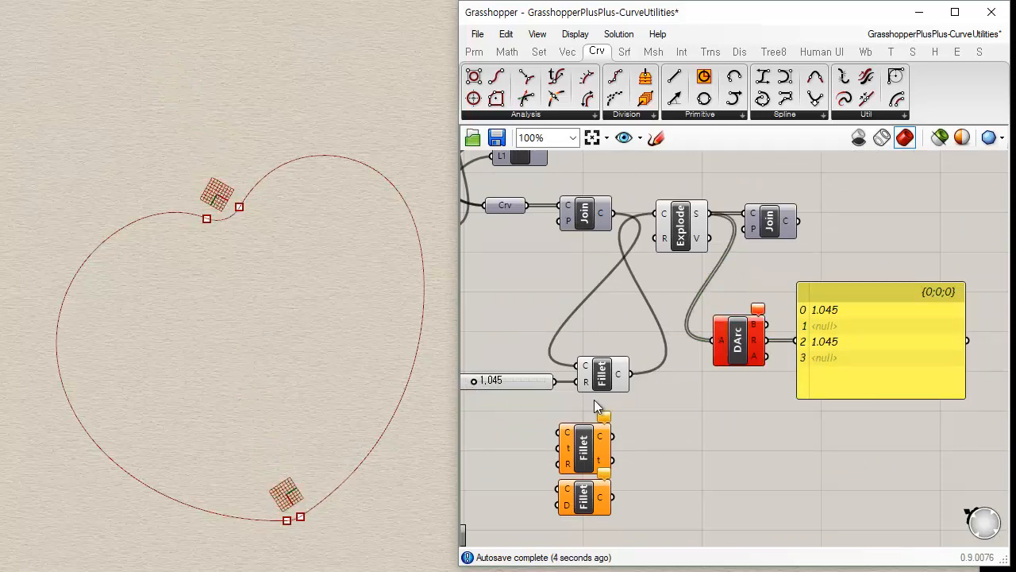
- Delete the Deconstruct Arc component and move the emptied panel slightly closer to the Fillet components
scroll(594, 400, "up", 1)
left_click(781, 334)
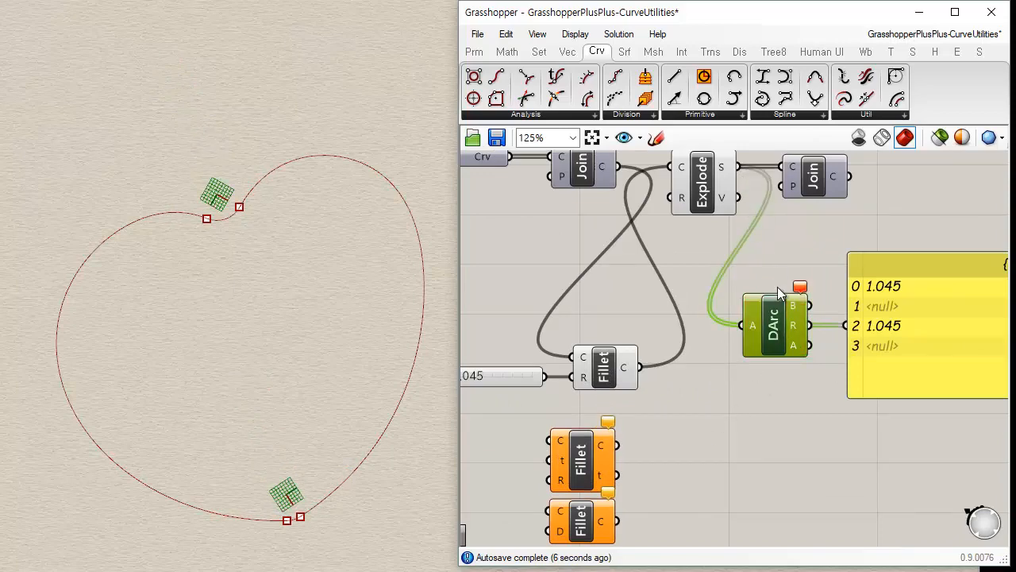
left_click(811, 408)
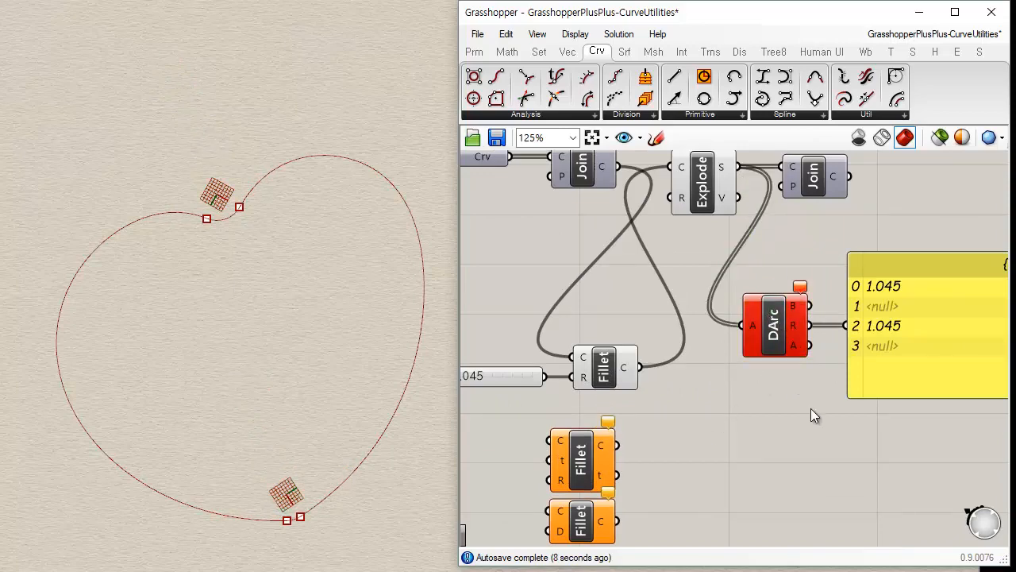
left_click(774, 338)
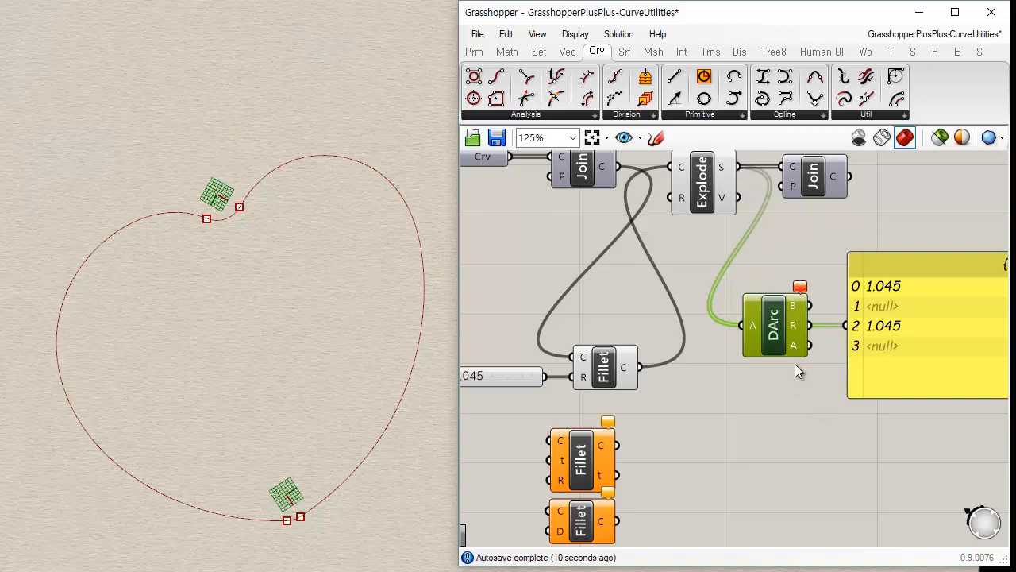
key("Delete")
left_click_drag(939, 337, 876, 369)
- Place Fillet Distance above the radius Fillet, feeding the first Join's output into its curve input and the Radius slider into its distance input
right_click_drag(678, 445, 740, 383)
left_click_drag(645, 474, 671, 260)
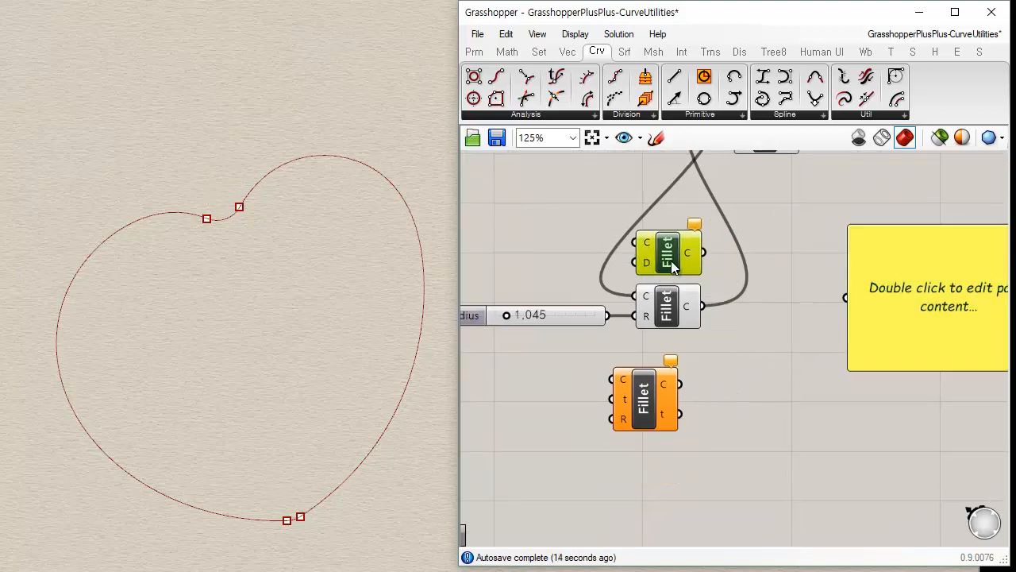
right_click_drag(671, 260, 690, 394)
left_click_drag(701, 239, 668, 386)
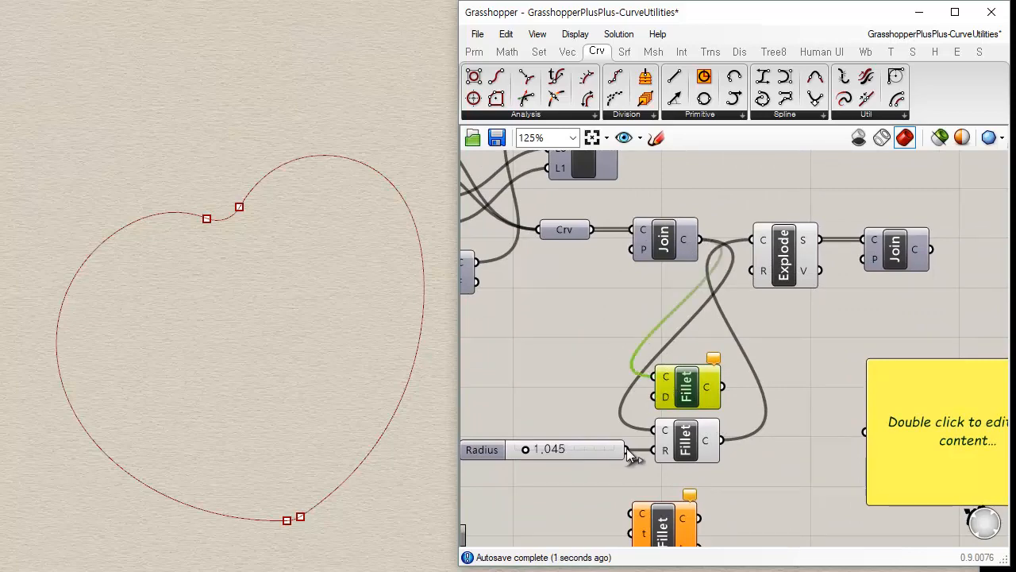
left_click_drag(626, 450, 695, 386)
left_click(751, 418)
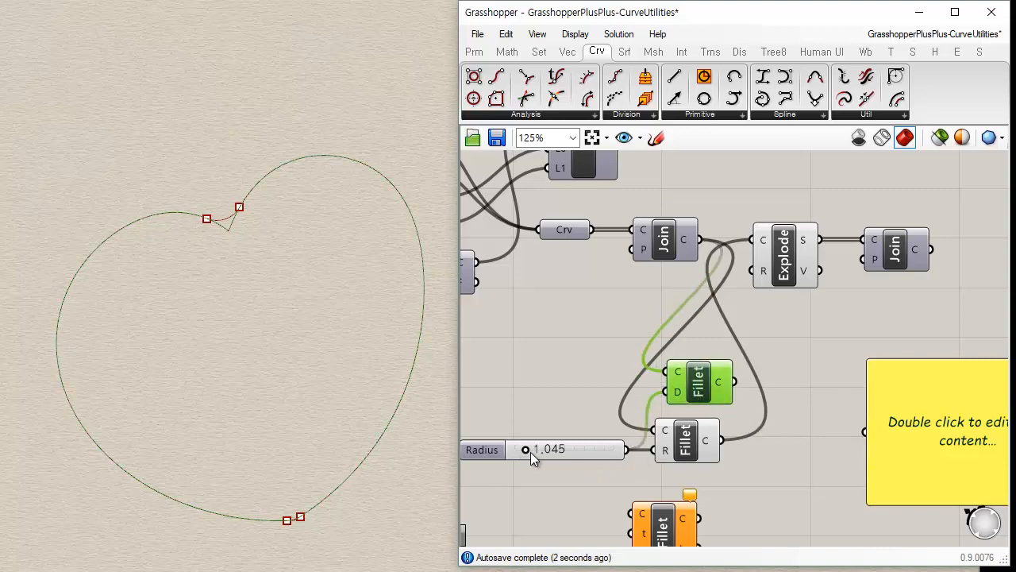
- Raise the Radius slider to 2.245 and turn off the previews of the radius Fillet and Explode
mouse_move(531, 446)
left_mouse_down()
mouse_move(561, 444)
mouse_move(525, 446)
mouse_move(547, 447)
left_mouse_up()
left_click_drag(715, 384, 697, 386)
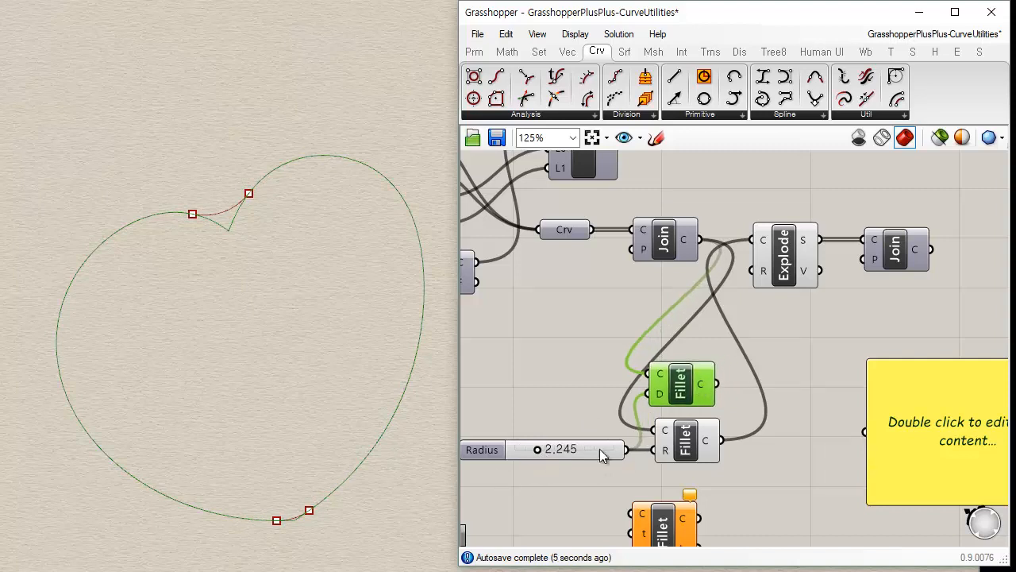
left_click(687, 446)
key("ctrl+q")
left_click(708, 402)
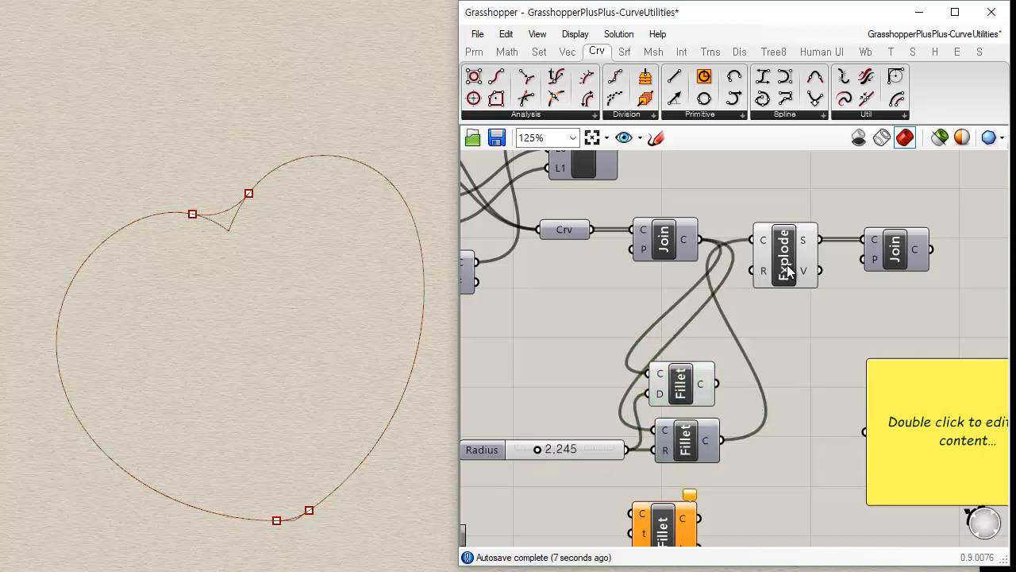
left_click(768, 266)
left_click(679, 396)
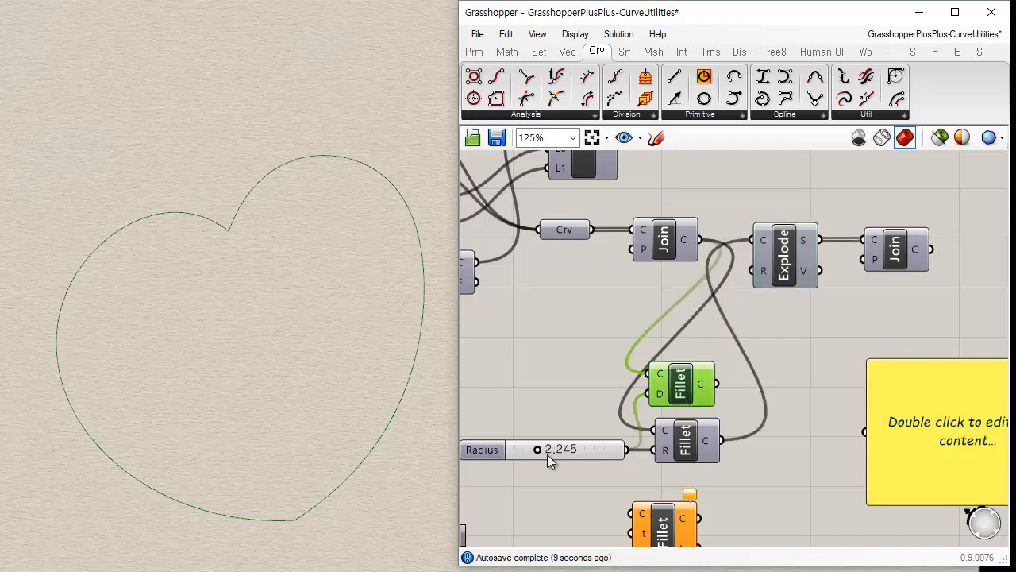
- Set the Radius slider to 3.365 and list Fillet Distance's curve output in the panel
left_click_drag(552, 449, 545, 449)
scroll(661, 391, "up", 3)
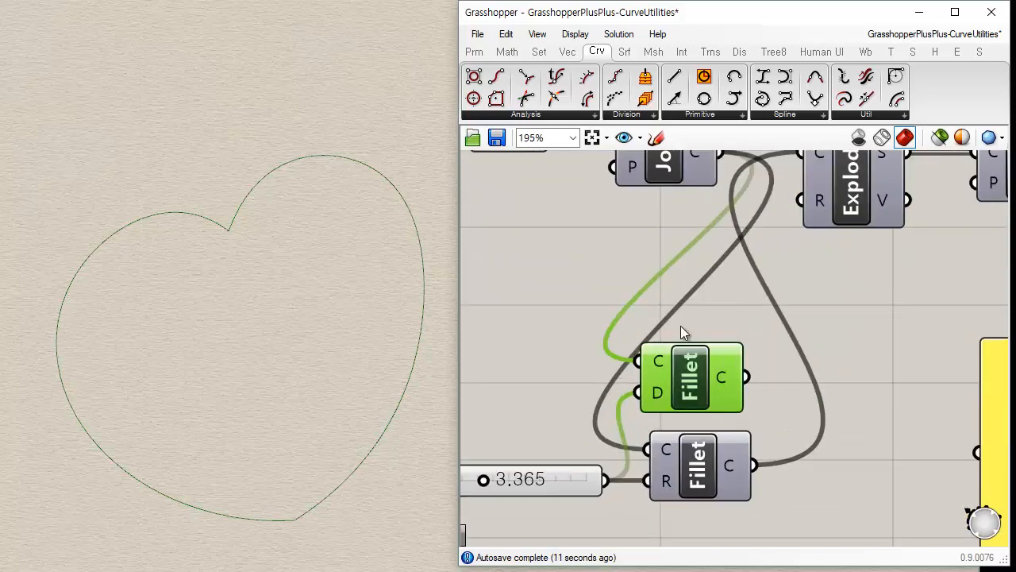
scroll(742, 370, "down", 3)
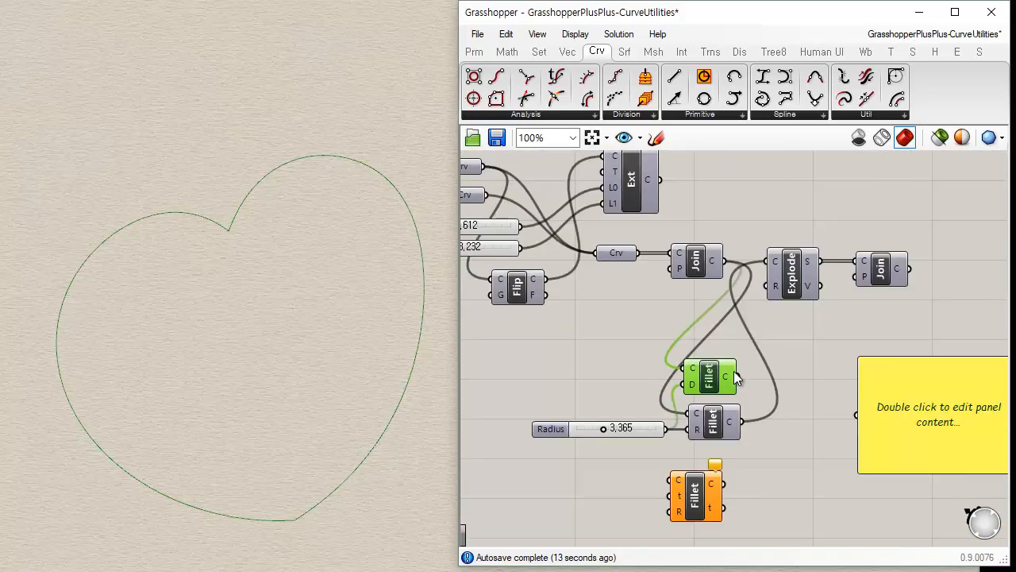
left_click_drag(736, 376, 865, 416)
right_click_drag(727, 379, 599, 327)
scroll(569, 334, "up", 3)
- Move the Fillet Distance component slightly farther above the radius Fillet
mouse_move(557, 341)
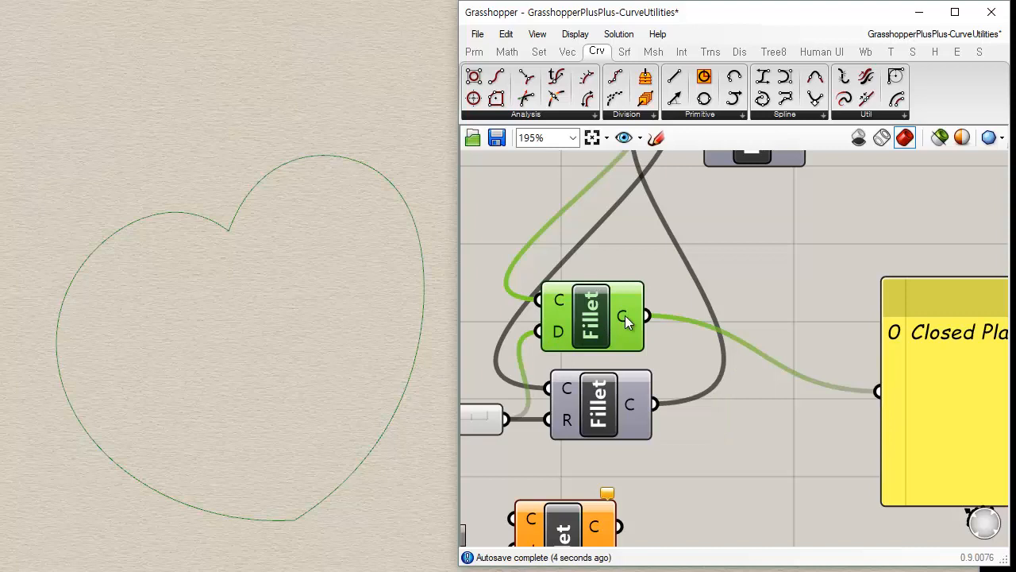
mouse_move(625, 318)
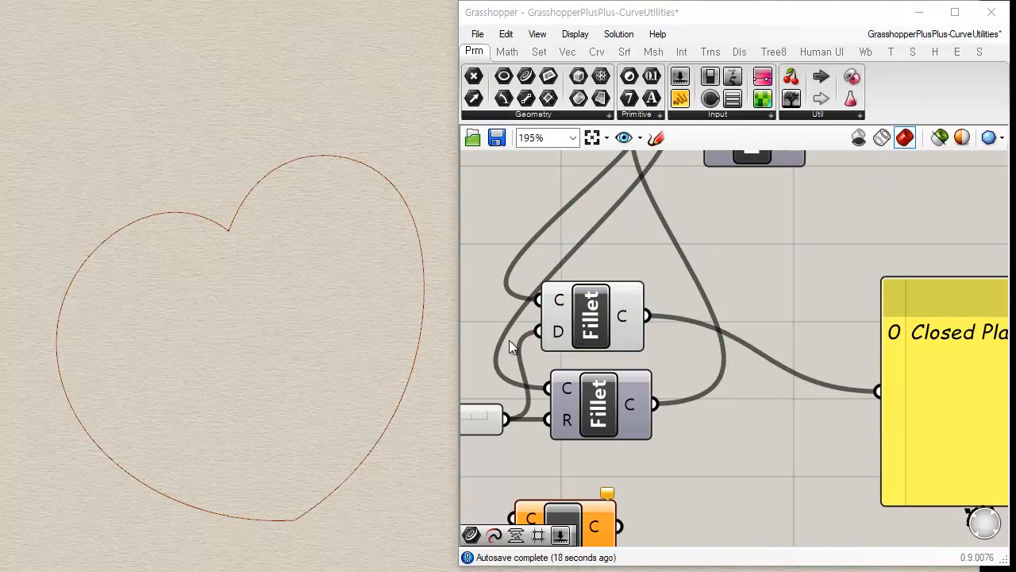
left_click_drag(597, 318, 609, 294)
right_click_drag(670, 361, 743, 381)
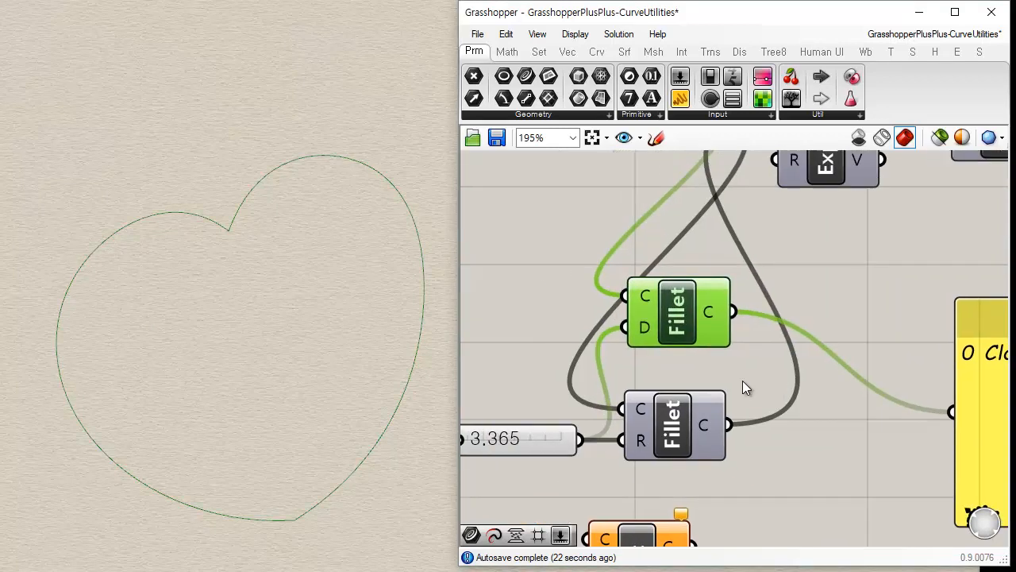
scroll(742, 381, "down", 1)
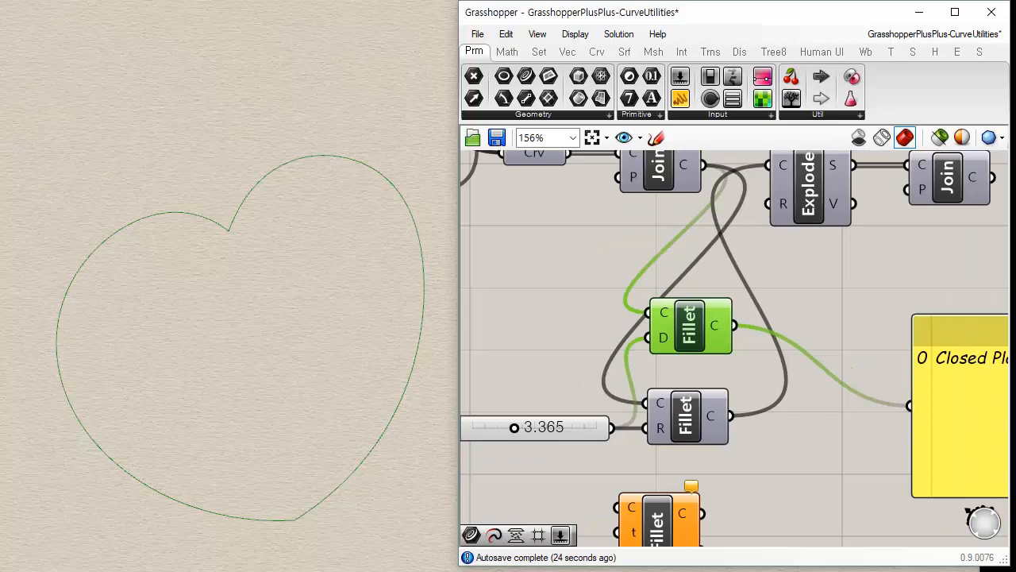
- Open the help for Fillet Distance, read how distance is measured along with its inputs and output, and close it
right_click(690, 322)
left_click(736, 424)
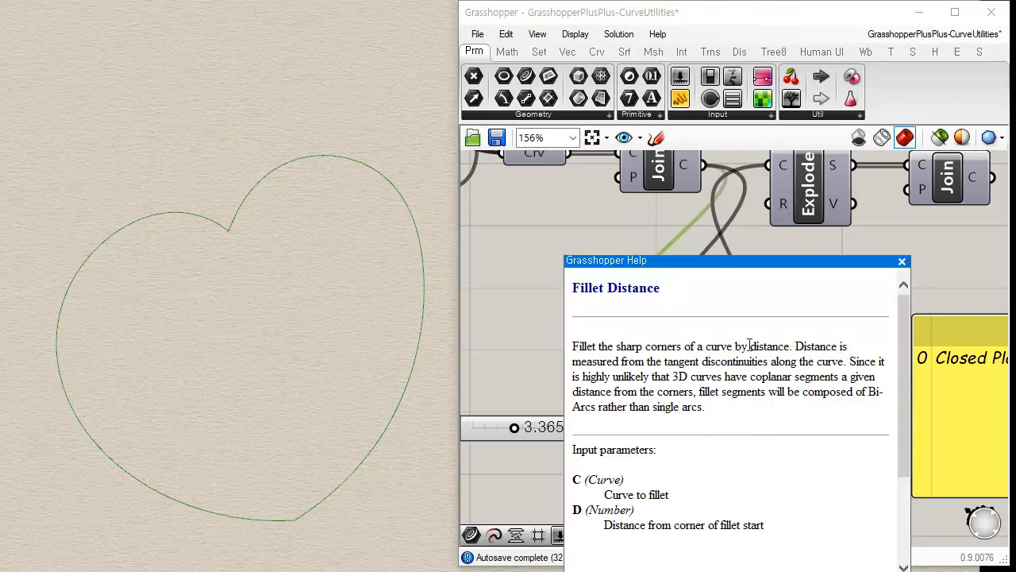
left_click_drag(749, 346, 690, 421)
left_click(794, 347)
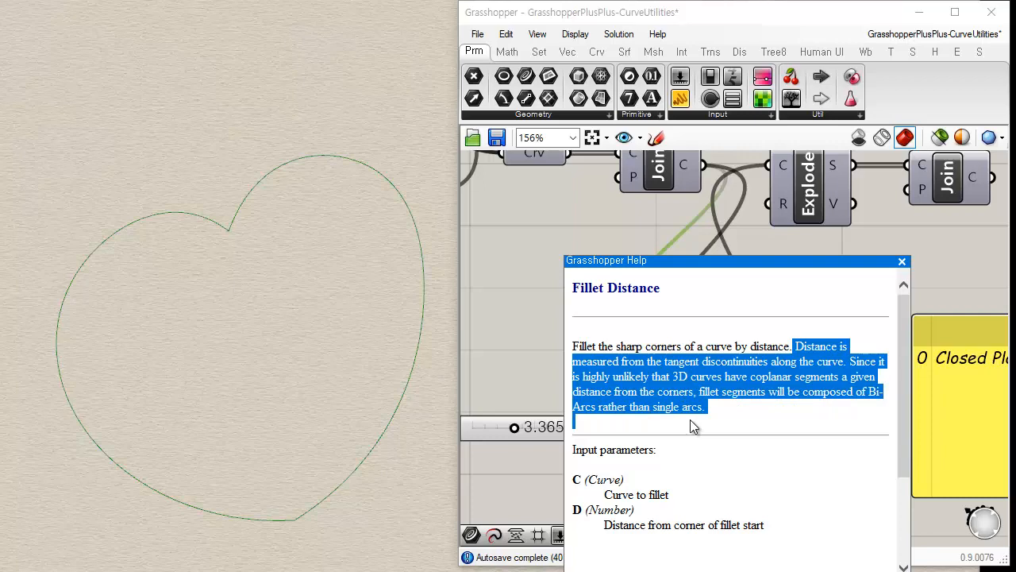
left_click(797, 433)
scroll(797, 433, "down", 4)
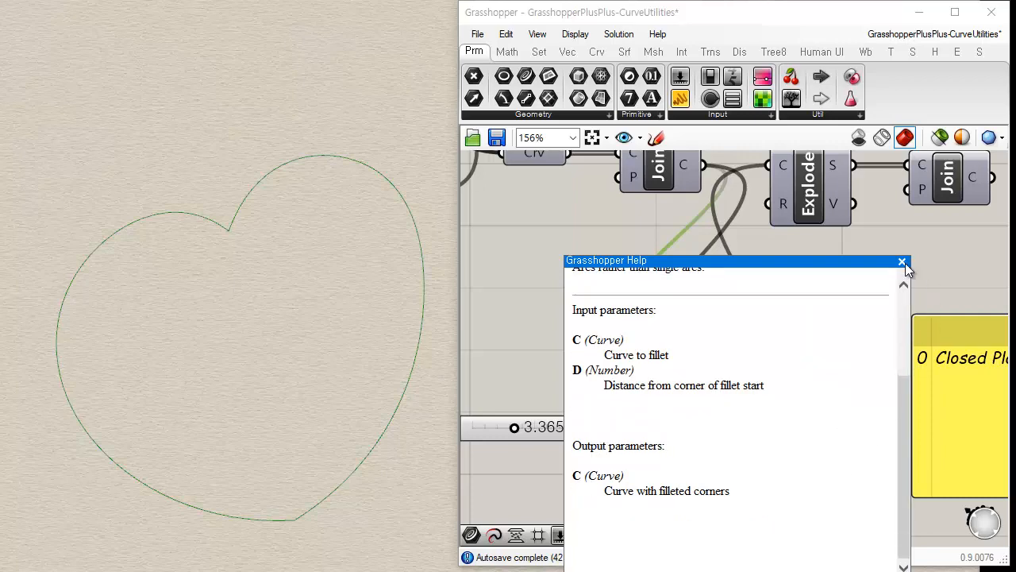
scroll(865, 409, "up", 4)
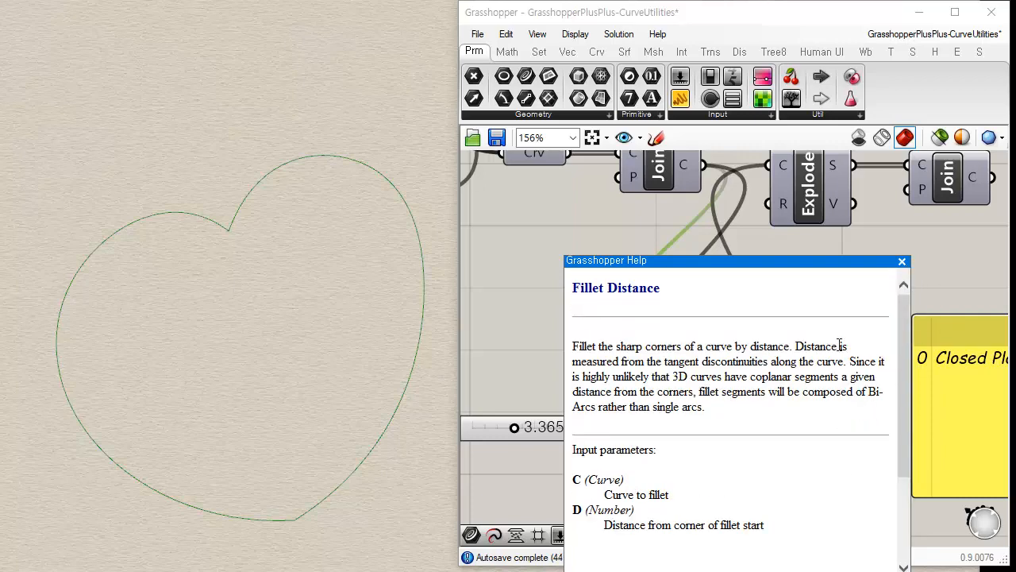
left_click(902, 259)
left_click(832, 317)
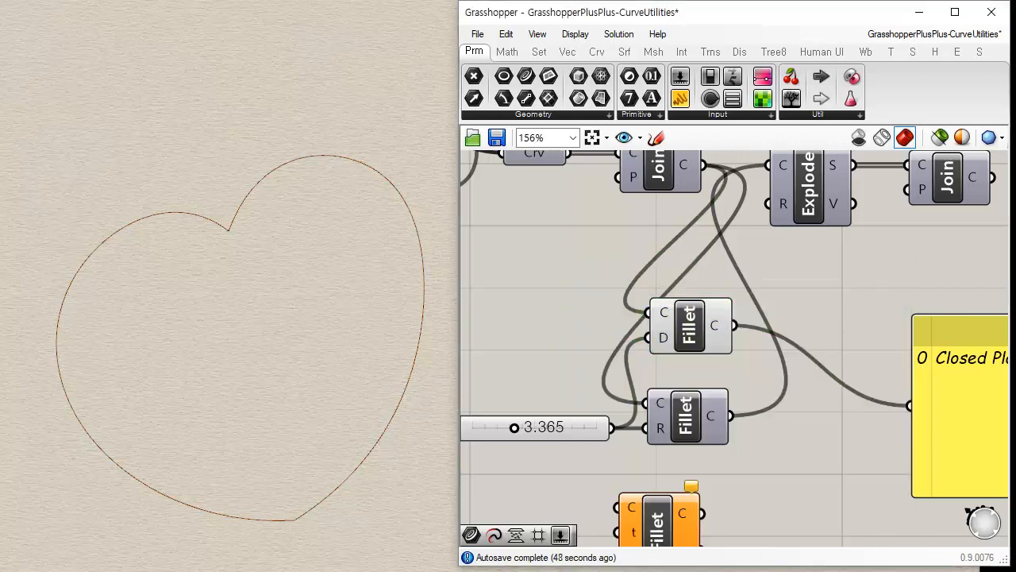
- Draw an open eight-point zigzag polyline across the heart curve in the Rhino viewport
left_click(141, 403)
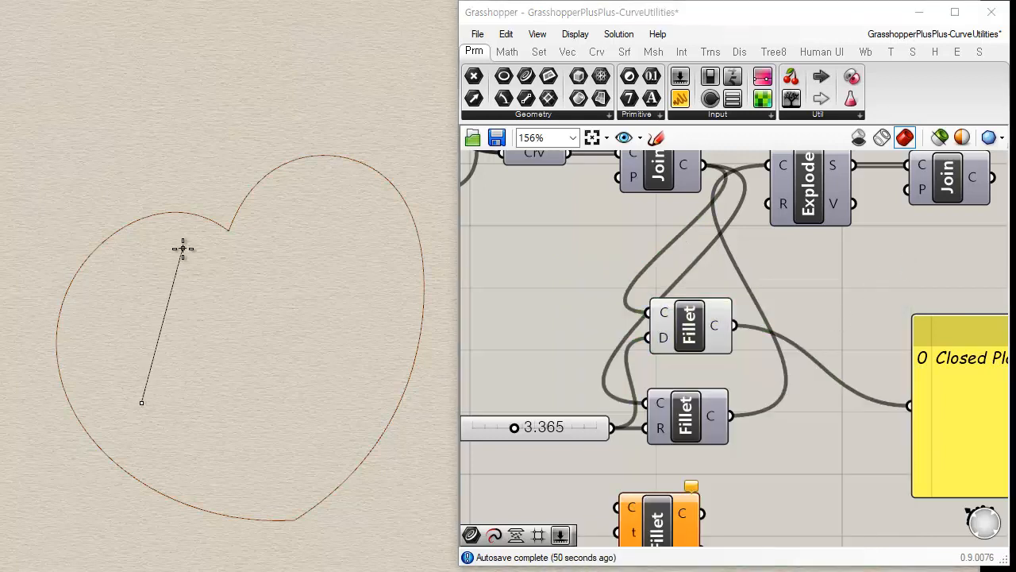
left_click(182, 249)
left_click(255, 392)
left_click(329, 217)
left_click(376, 329)
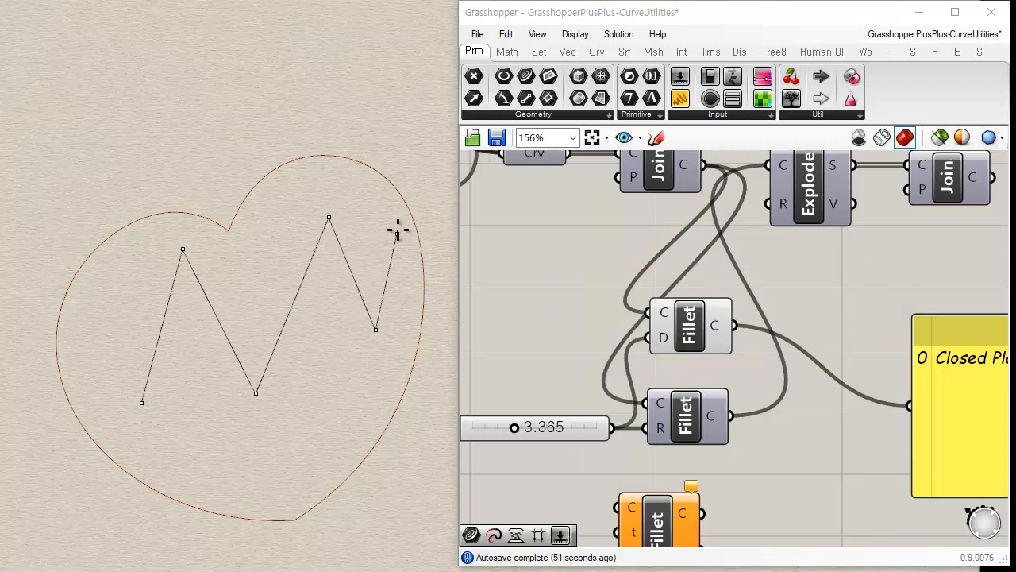
left_click(394, 201)
left_click(210, 146)
left_click(126, 250)
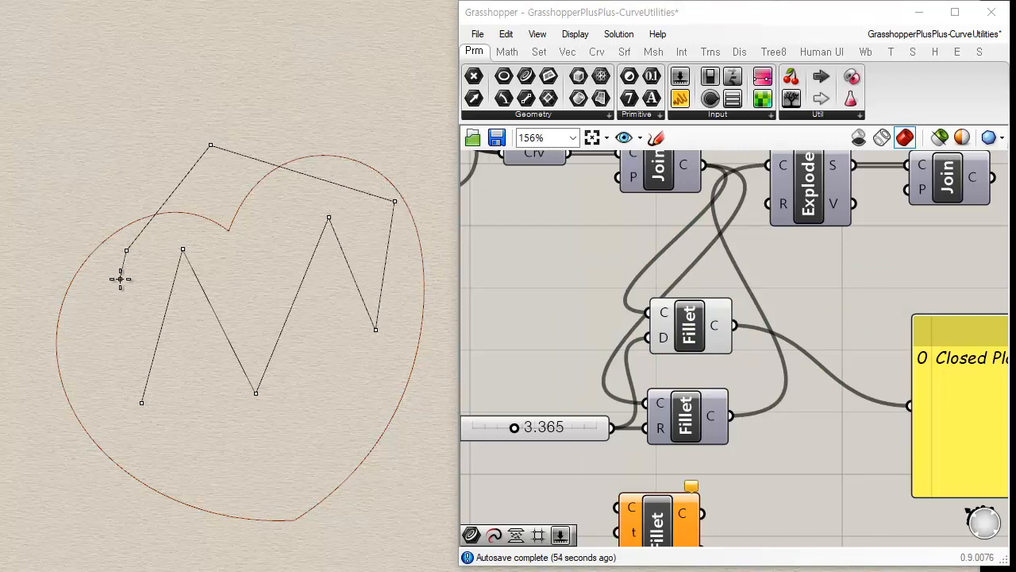
key("Return")
- Add a Curve parameter referencing the zigzag polyline and connect it to Fillet Distance's curve input in place of the Join
left_click(698, 336)
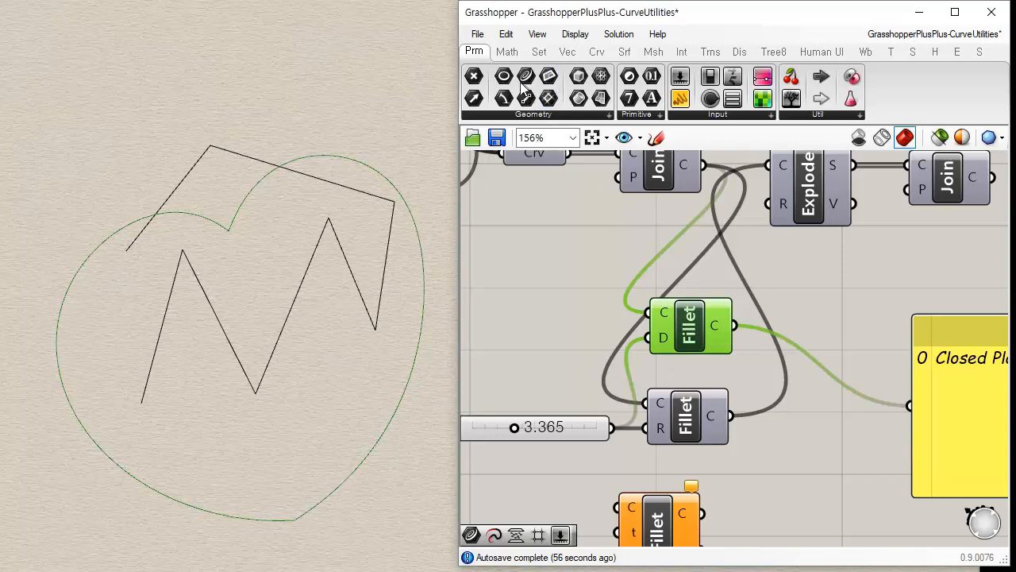
left_click_drag(583, 338, 547, 300)
right_click(549, 301)
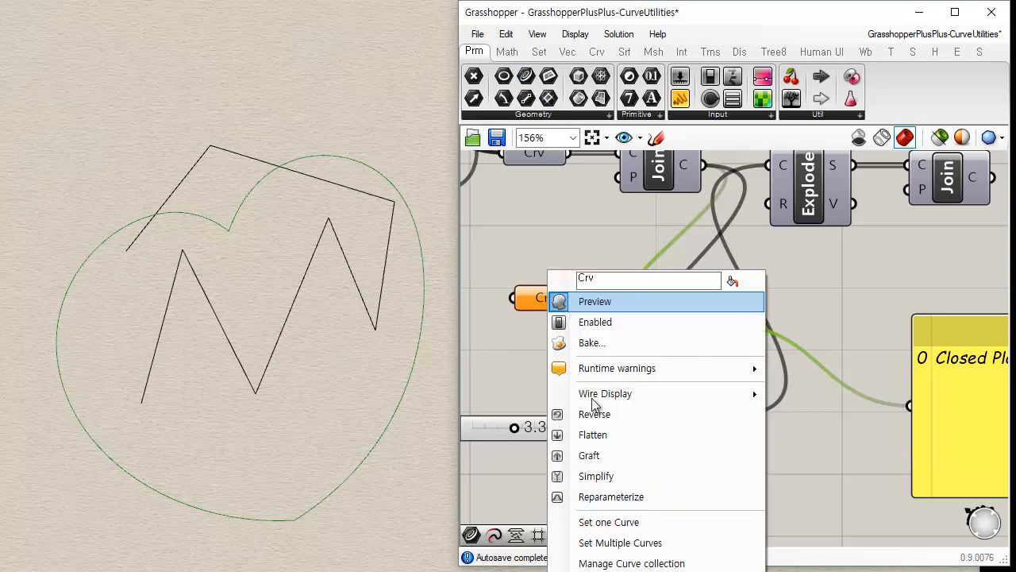
left_click(608, 522)
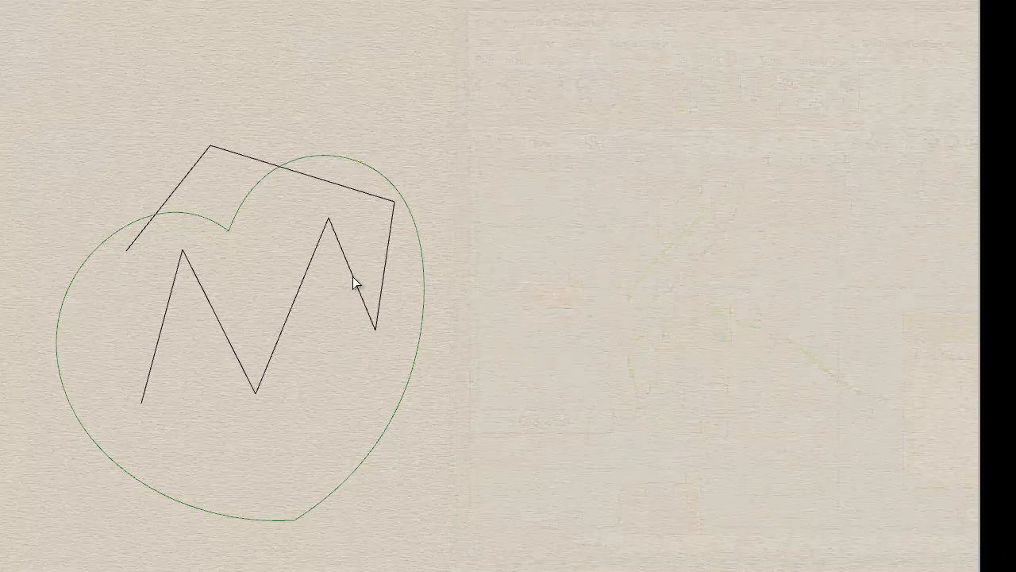
left_click(354, 278)
left_click_drag(550, 311, 648, 313)
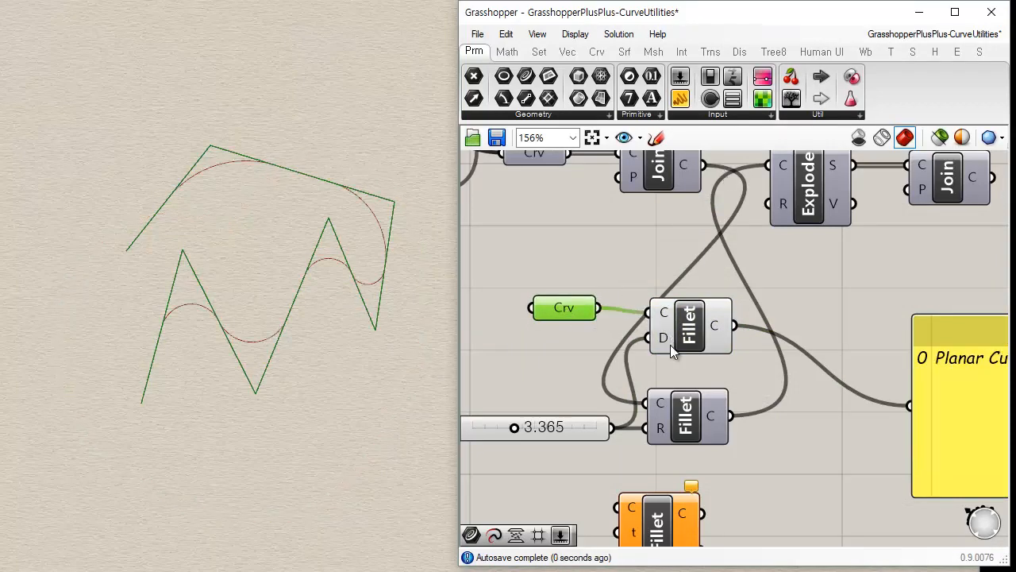
left_click(577, 356)
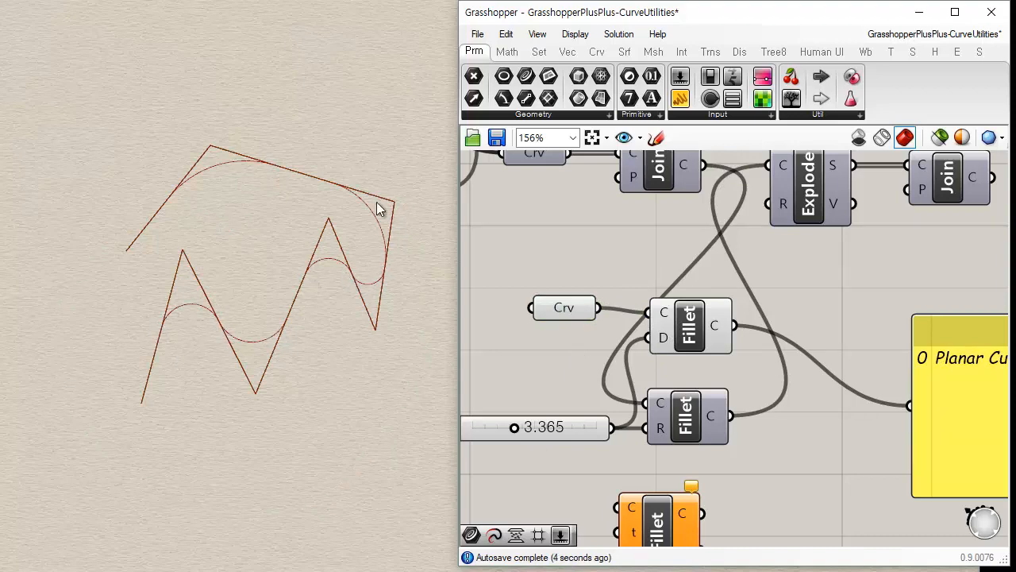
- Vary the Radius slider through 3.045, 2.917 and 4.005 to compare the polyline's fillets, finishing at 2.213
mouse_move(515, 424)
left_mouse_down()
mouse_move(490, 425)
mouse_move(511, 421)
left_mouse_up()
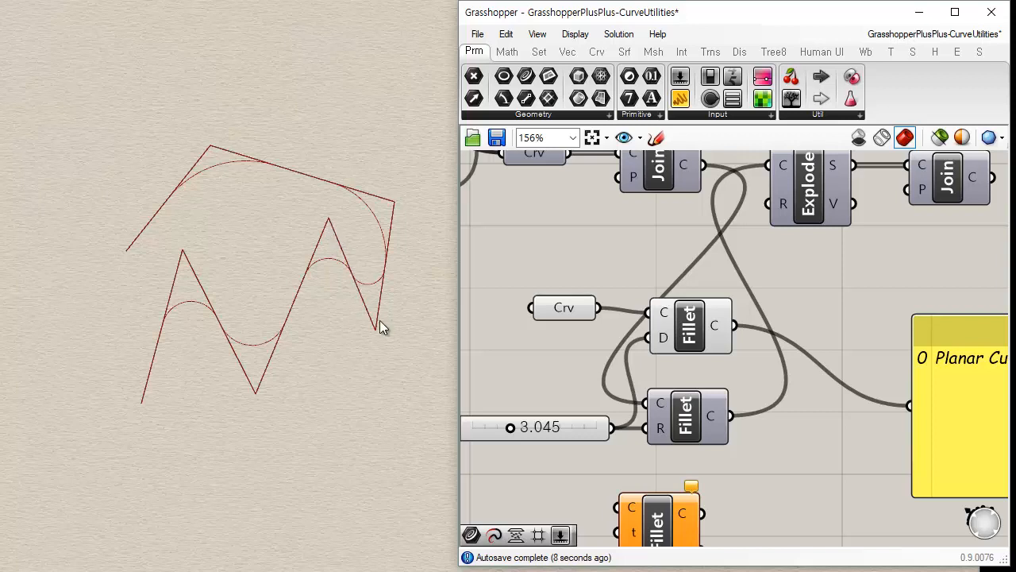
left_click_drag(509, 427, 509, 426)
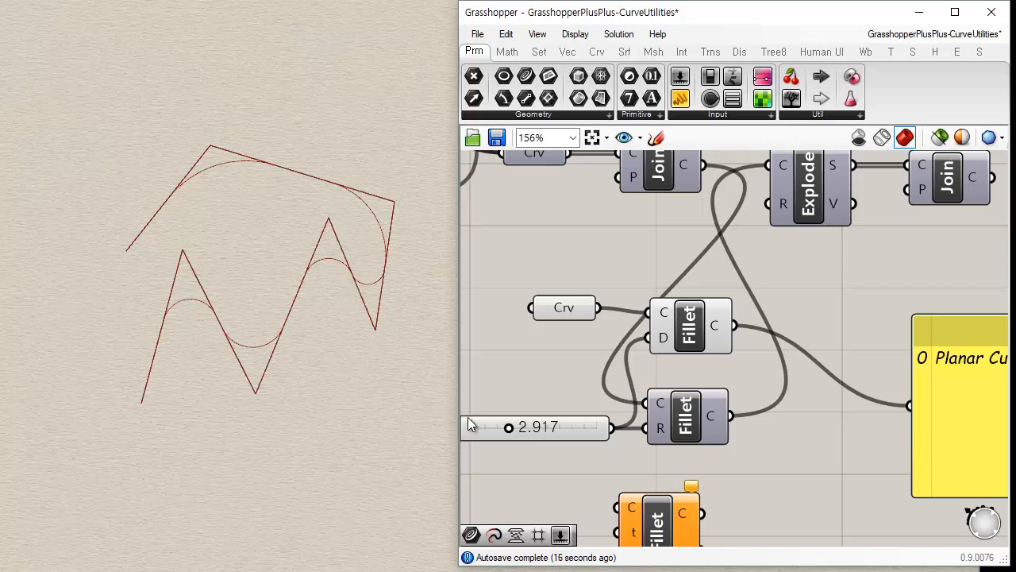
left_click_drag(510, 426, 503, 426)
left_click_drag(507, 425, 601, 430)
mouse_move(523, 429)
left_mouse_down()
mouse_move(497, 427)
mouse_move(521, 427)
left_mouse_up()
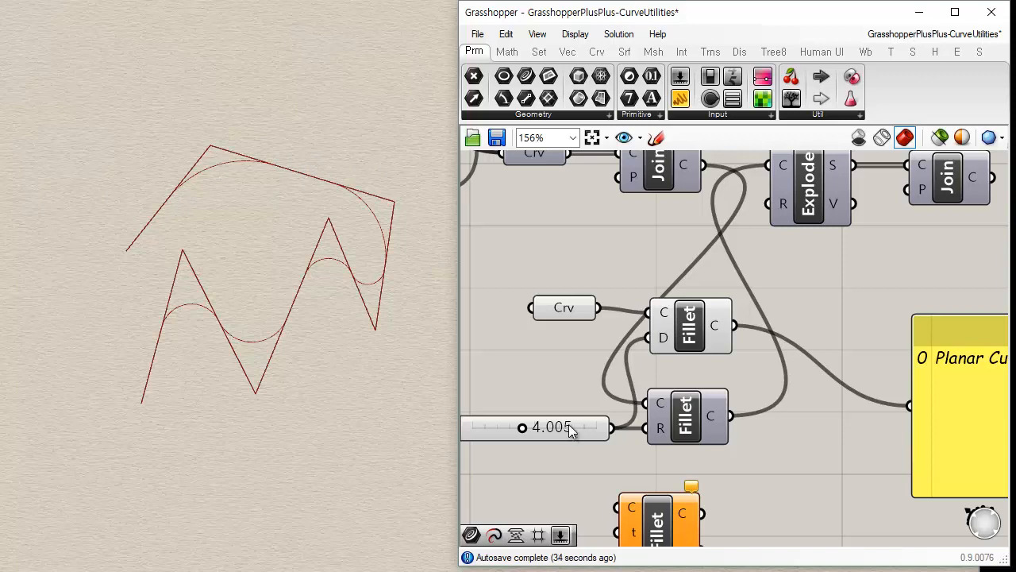
left_click_drag(521, 427, 497, 427)
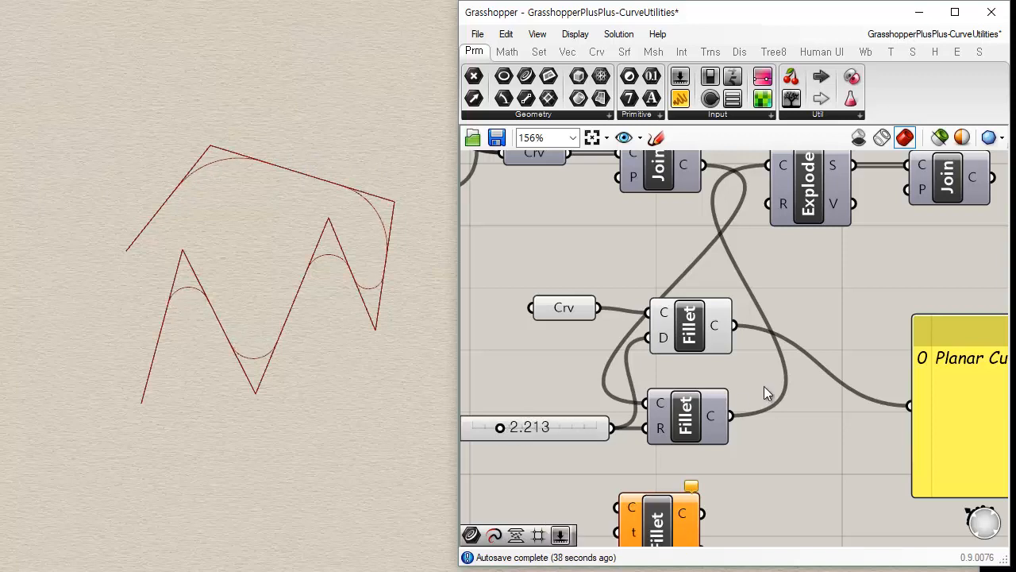
- Highlight the Fillet Distance result on the polyline and view the component's description
scroll(581, 386, "down", 3)
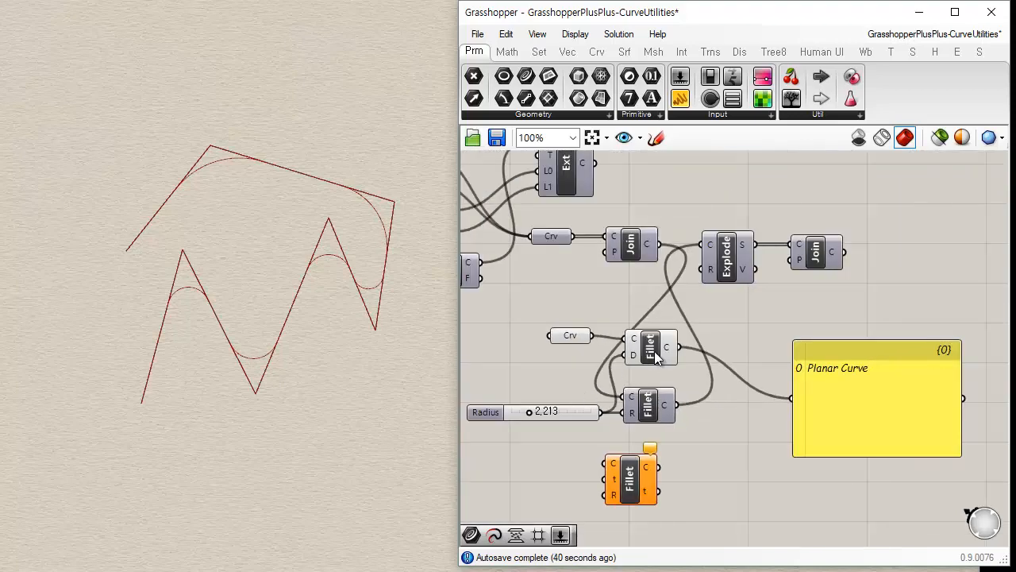
left_click(651, 349)
scroll(649, 354, "up", 2)
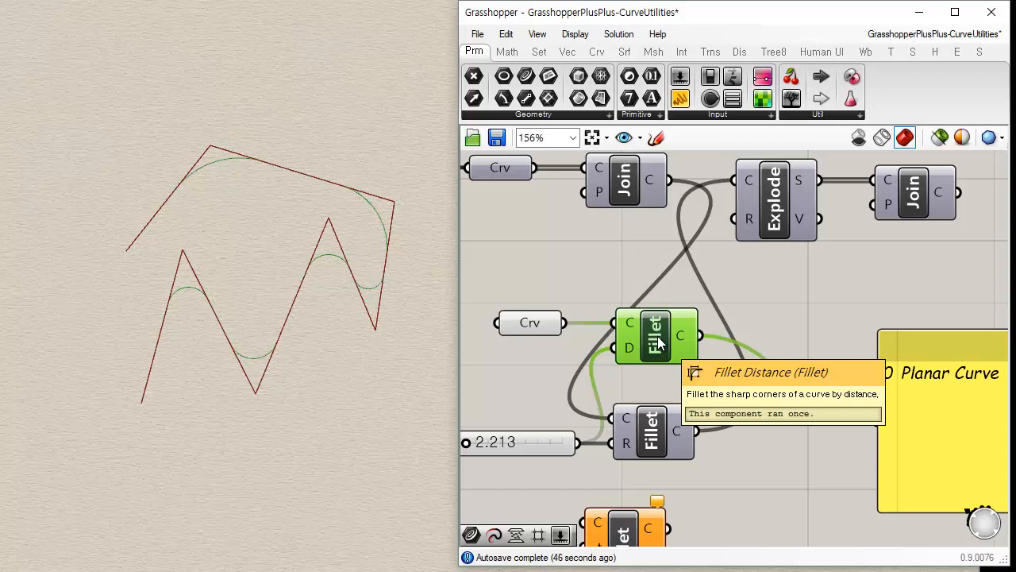
left_click(588, 389)
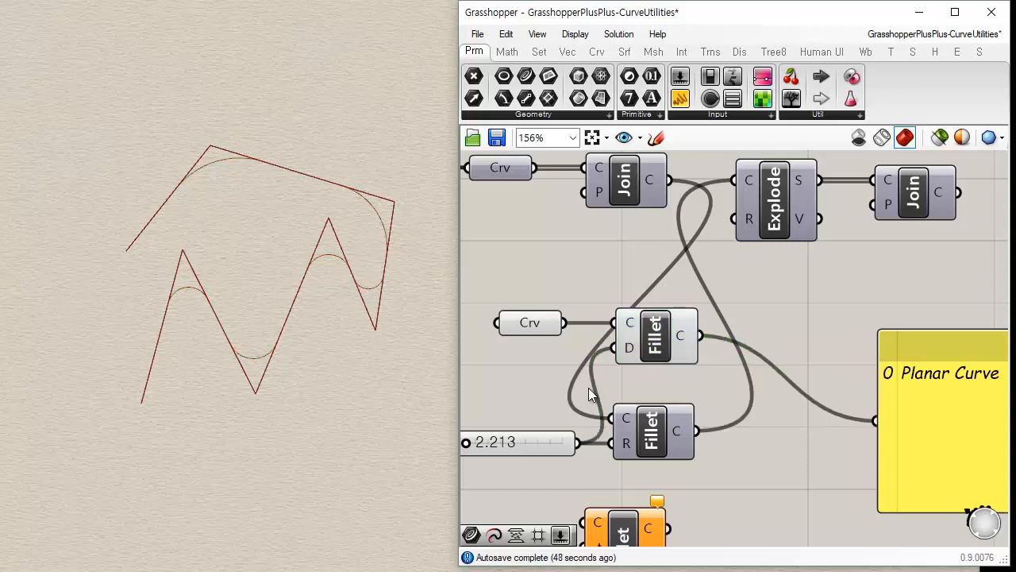
- Highlight the Fillet Distance result and its source polyline, and place the parameter-based Fillet directly beneath the radius-based Fillet
left_click(646, 332)
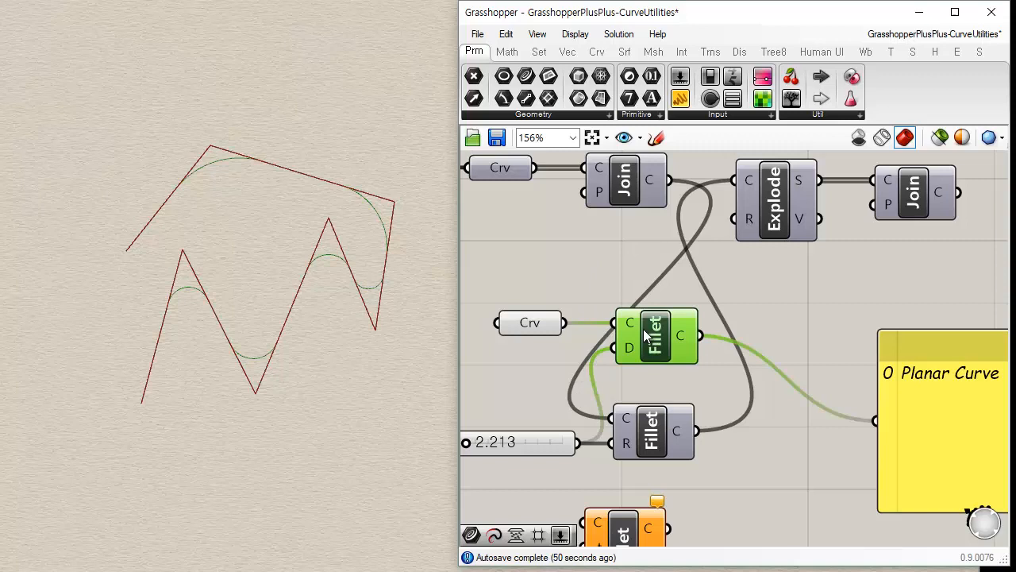
left_click(530, 321)
left_click(554, 377)
right_click_drag(679, 433, 734, 318)
left_click_drag(677, 452, 705, 436)
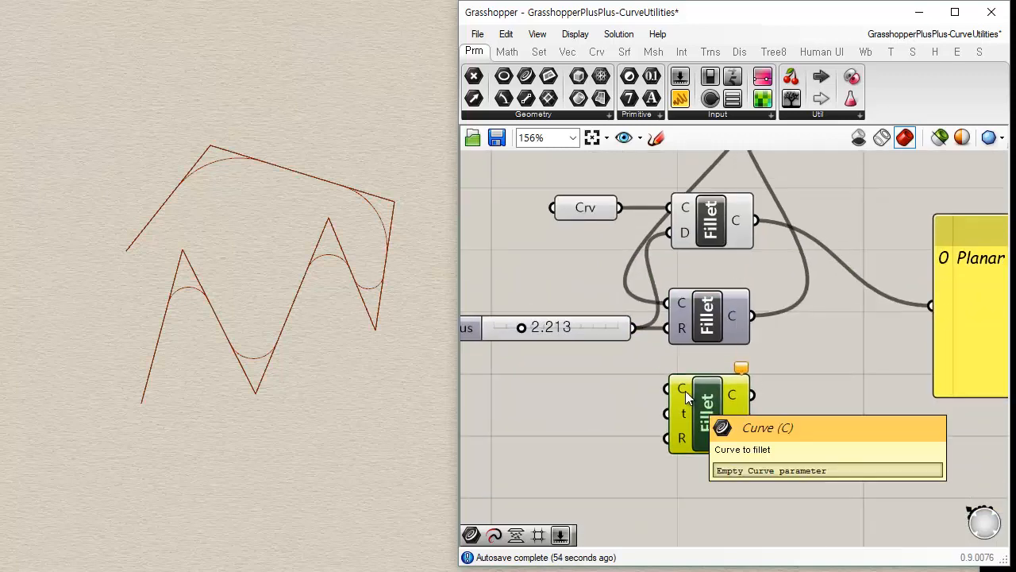
right_click_drag(673, 276, 671, 313)
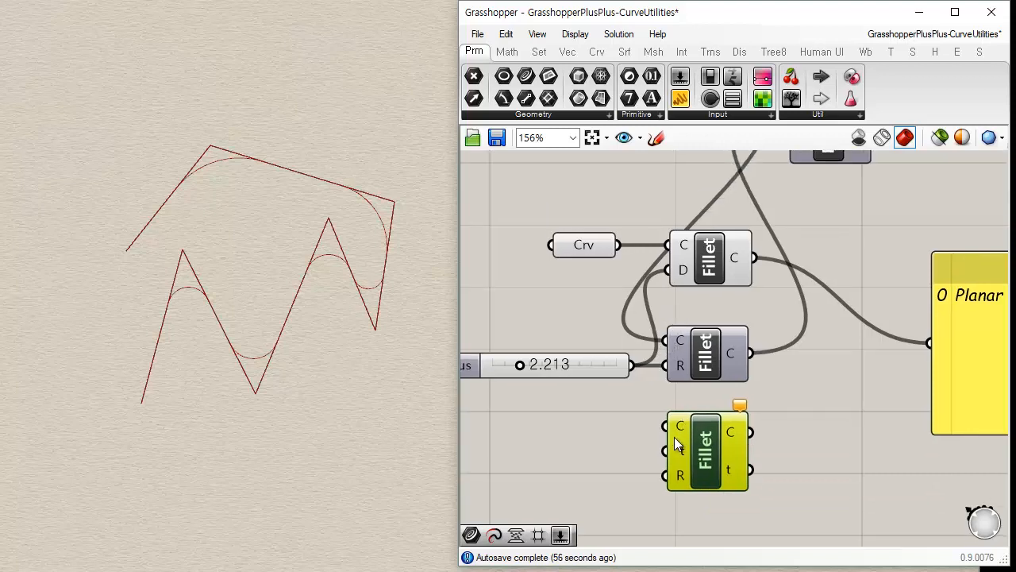
- Hide the Fillet Distance preview and connect the zigzag polyline's Curve parameter to the parameter-based Fillet's curve input
left_click(590, 246)
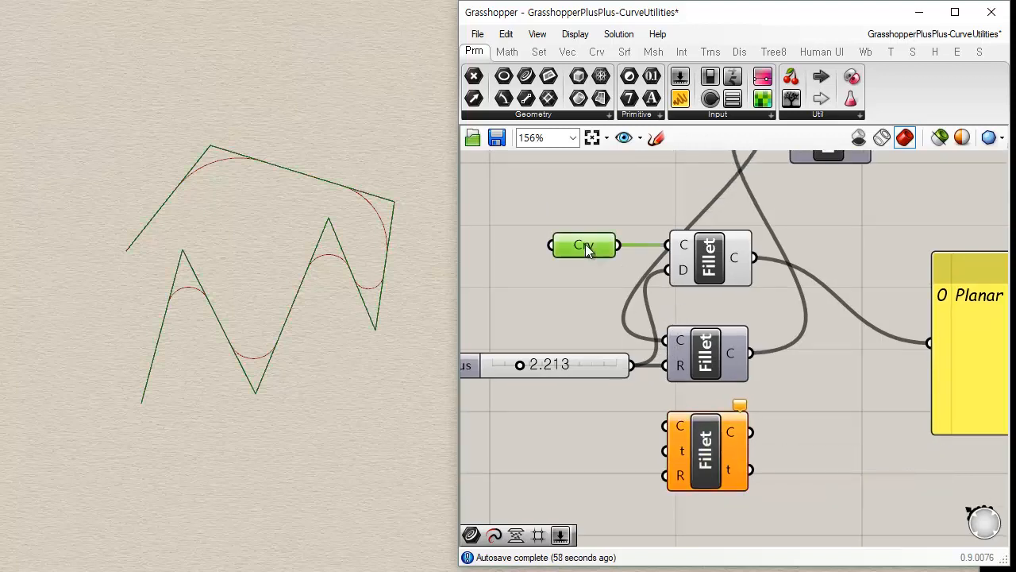
left_click(683, 266)
left_click_drag(618, 246, 665, 437)
left_click(682, 446)
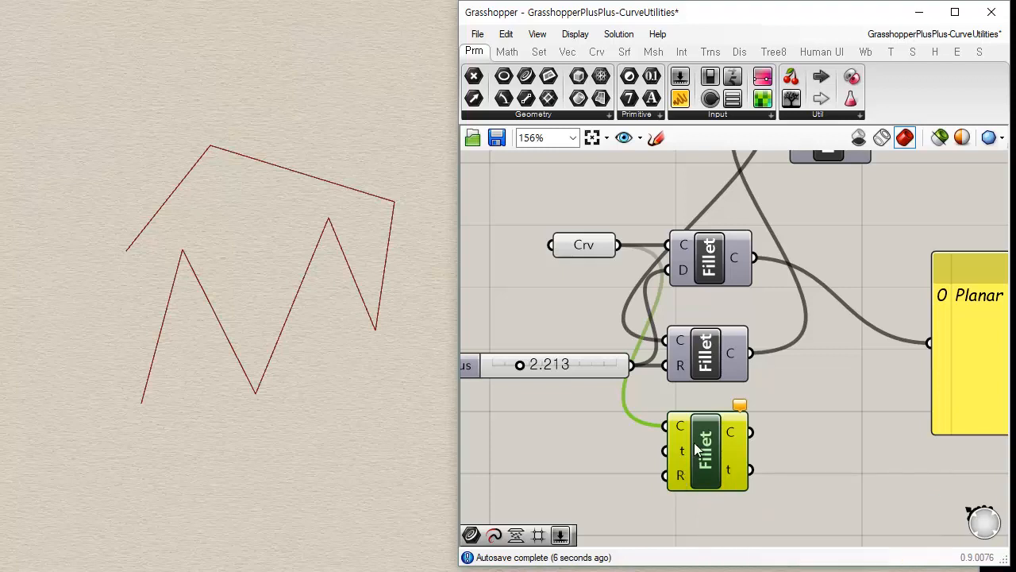
- Add a number slider at 0.250 and connect it to the parameter-based Fillet's t input
right_click_drag(698, 444, 750, 356)
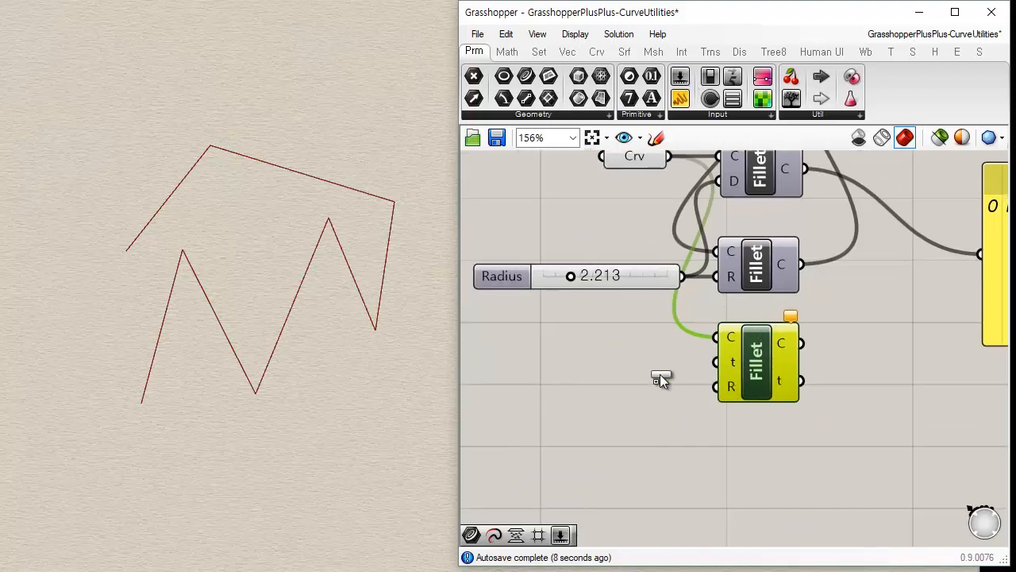
left_click_drag(660, 374, 567, 367)
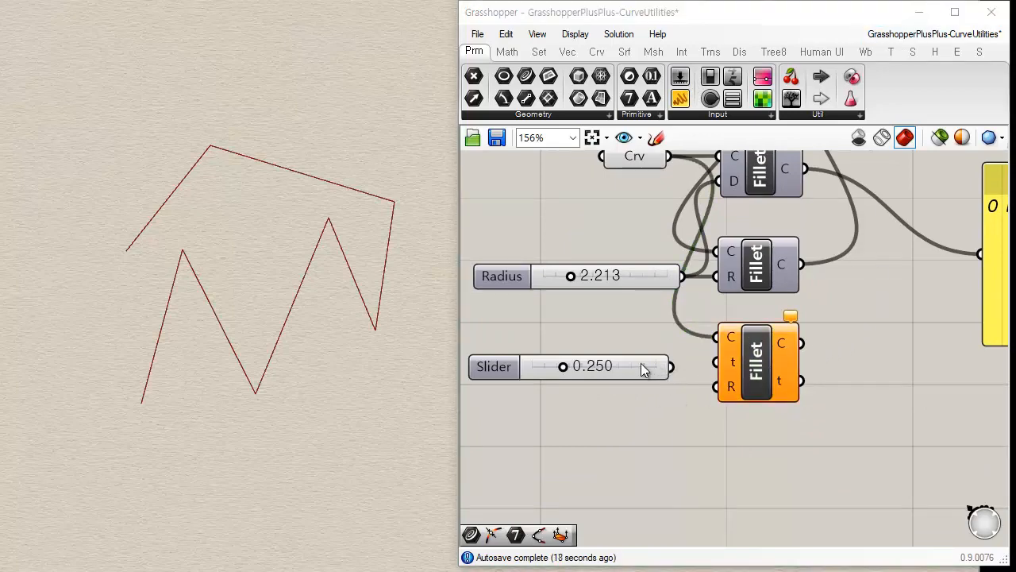
left_click_drag(625, 363, 782, 376)
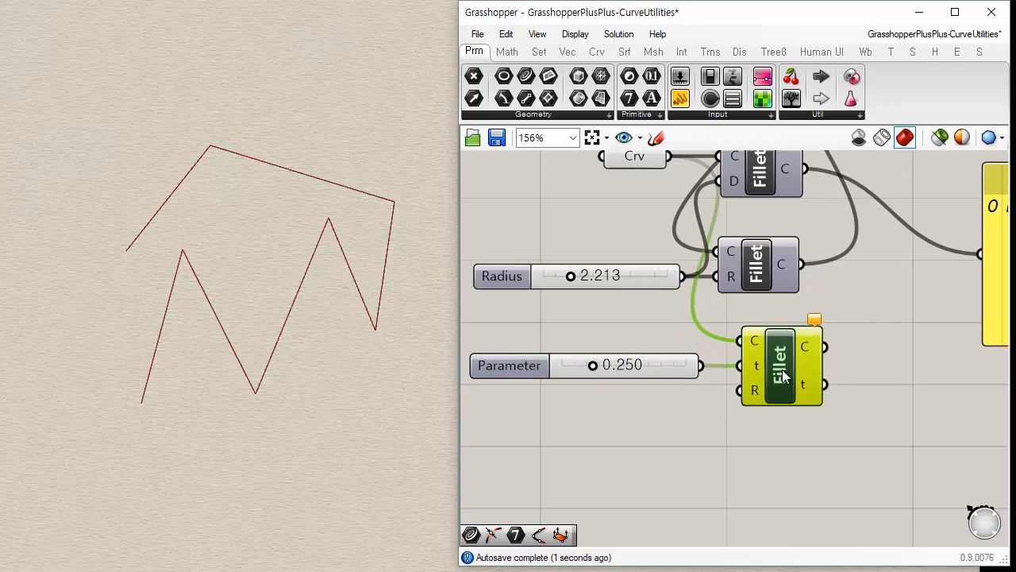
- Connect a copy of the Radius slider to the parameter-based Fillet's R input, setting Radius to 0.549 and Parameter to 0.512
left_click_drag(631, 278, 740, 390, "alt")
left_click_drag(584, 399, 582, 368)
left_click_drag(678, 372, 627, 378)
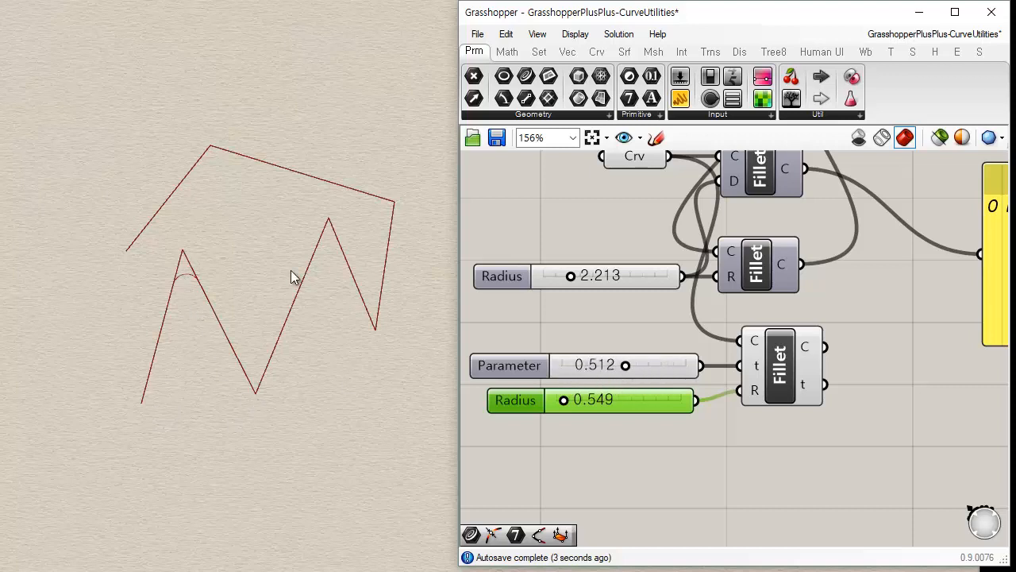
- Insert a reparameterized Curve parameter between the polyline and the parameter-based Fillet, and set the Parameter slider to 0.915
left_click(658, 217)
left_click_drag(527, 74, 621, 329)
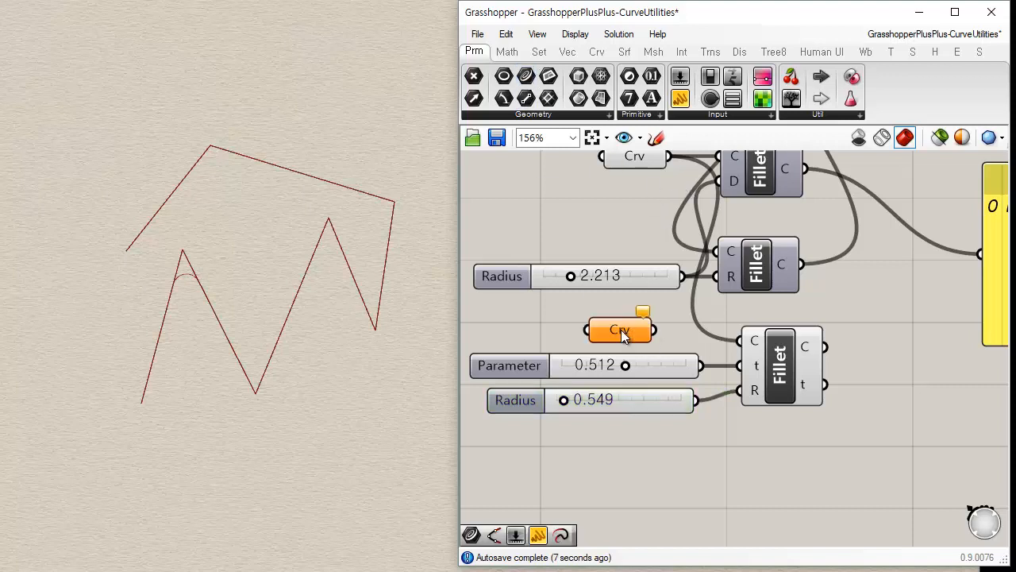
left_click_drag(669, 157, 588, 329)
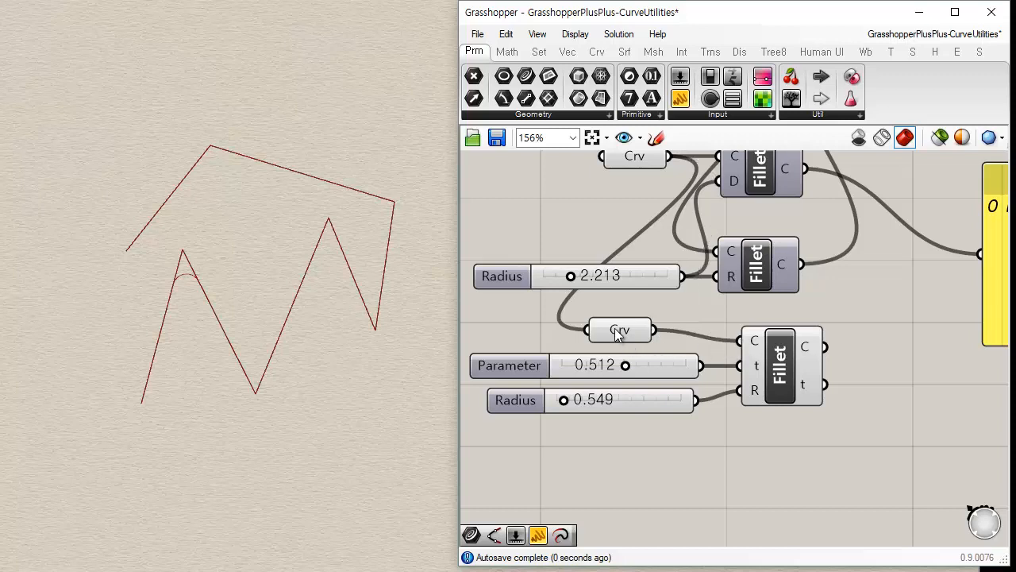
right_click(616, 328)
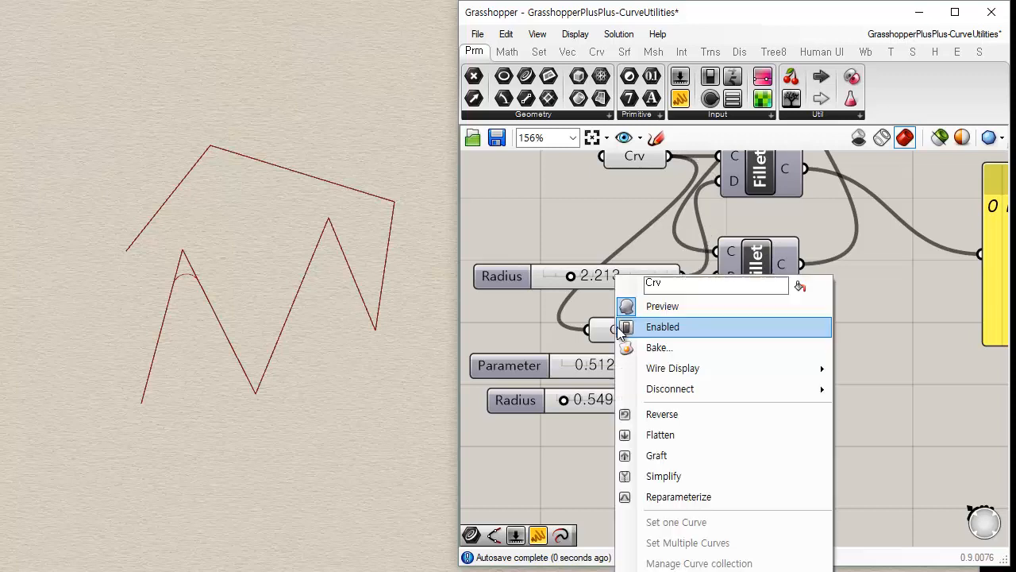
left_click(689, 498)
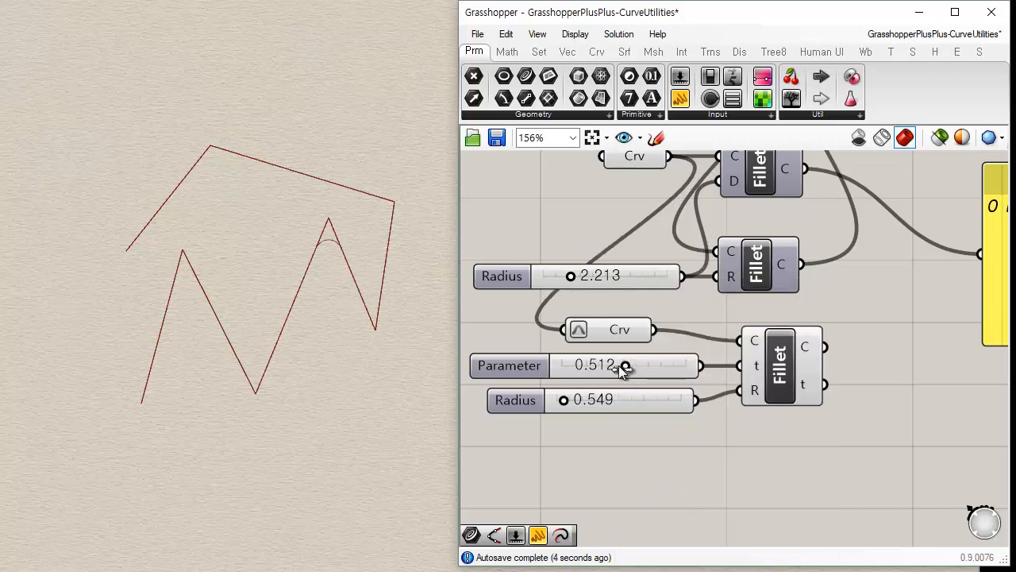
left_click_drag(624, 370, 672, 365)
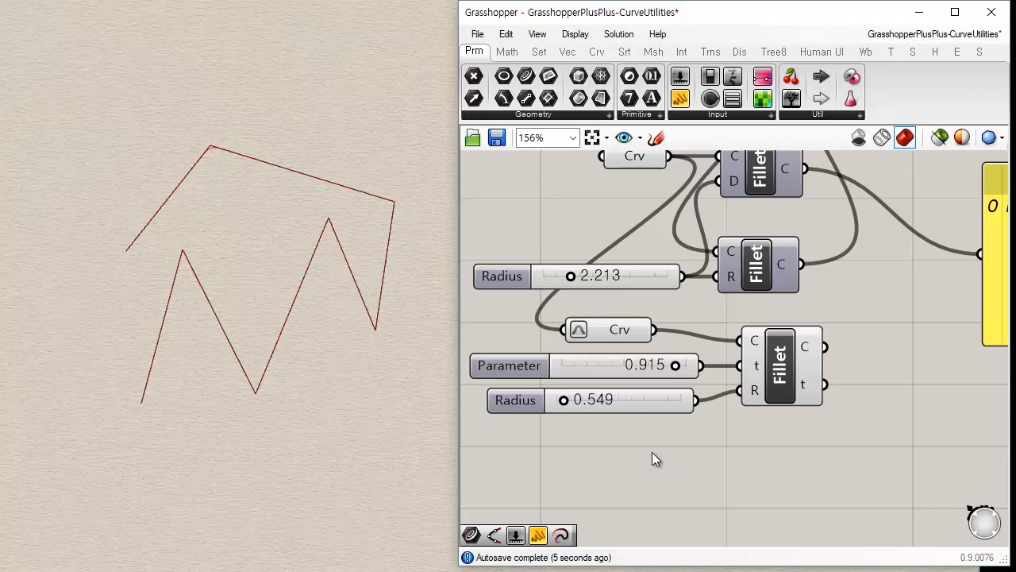
- Move the parameter-based Fillet and its two sliders lower, and shift the reparameterized Curve parameter to make room beside it
right_click_drag(733, 418, 688, 431)
scroll(688, 431, "down", 2)
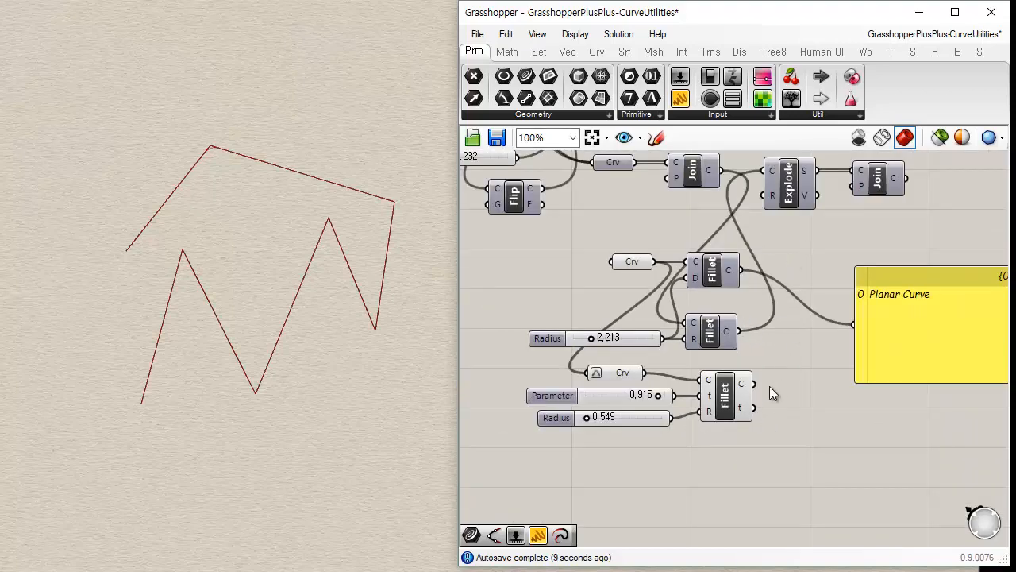
left_click_drag(782, 494, 517, 365)
left_click_drag(732, 421, 750, 464)
left_click(813, 397)
left_click_drag(630, 419, 582, 388)
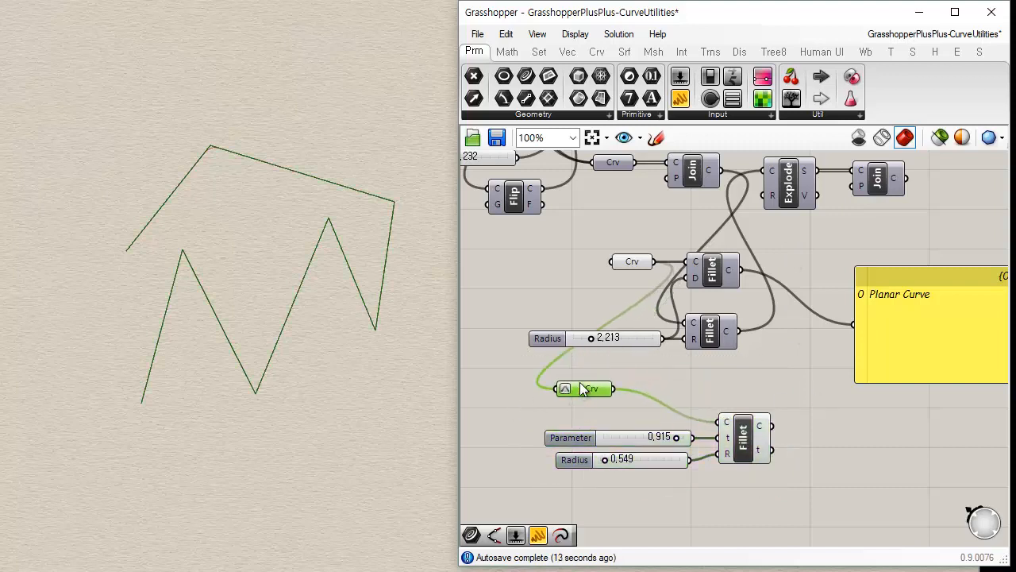
- Place a copy of the Explode component beside the reparameterized Curve parameter and connect that curve to its input
left_click(788, 190)
left_click_drag(803, 209, 688, 427, "alt")
right_click_drag(648, 413, 674, 323)
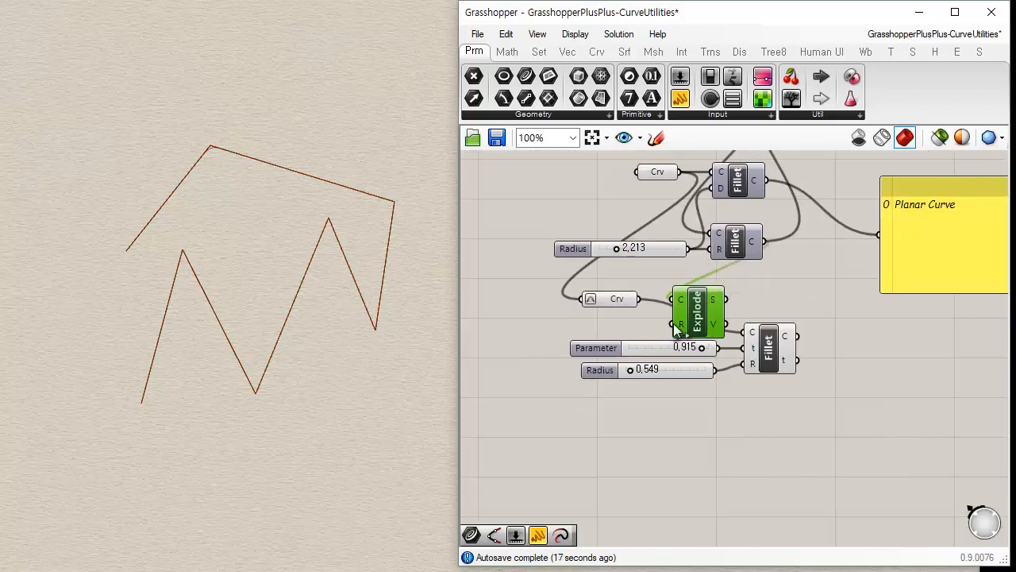
scroll(678, 295, "up", 2)
left_click_drag(619, 305, 618, 303)
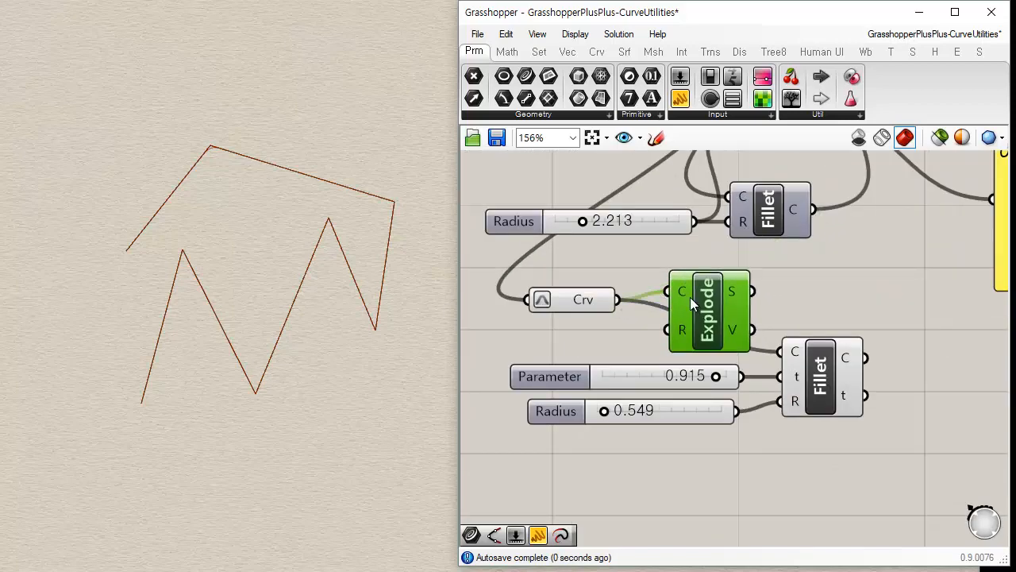
left_click_drag(690, 297, 671, 300)
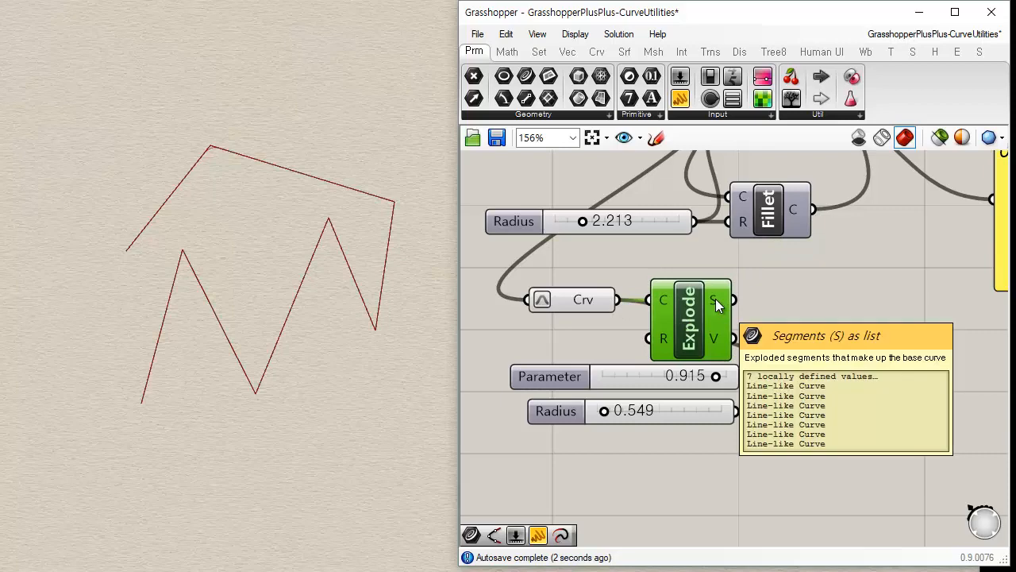
- Move the parameter-based Fillet and its sliders clear of the copied Explode, and inspect Explode's Vertices output
mouse_move(852, 499)
left_mouse_down()
mouse_move(726, 341)
mouse_move(685, 370)
mouse_move(664, 369)
left_mouse_up()
mouse_move(818, 394)
left_mouse_down()
mouse_move(848, 453)
mouse_move(845, 442)
left_mouse_up()
left_click(707, 330)
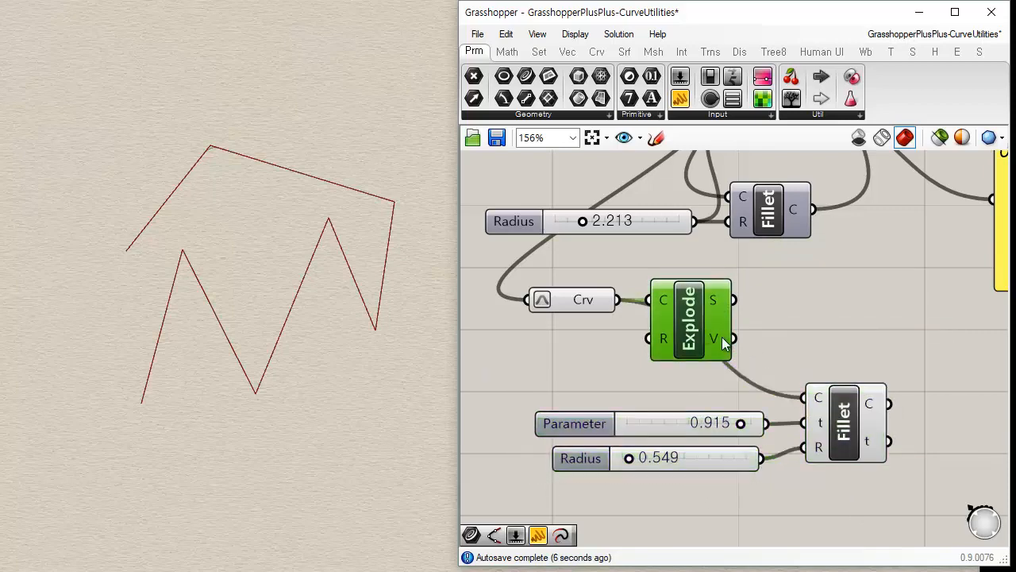
mouse_move(716, 336)
mouse_move(693, 323)
left_mouse_down()
mouse_move(706, 319)
mouse_move(694, 323)
left_mouse_up()
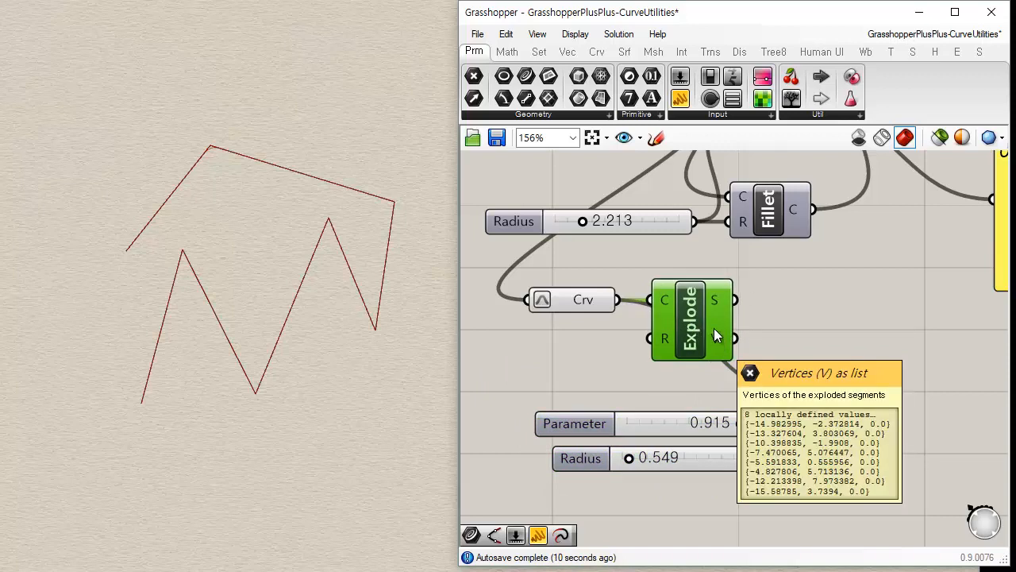
- Add a Discontinuity component above the copied Explode and connect the reparameterized curve to its input
left_click(597, 52)
left_click(596, 116)
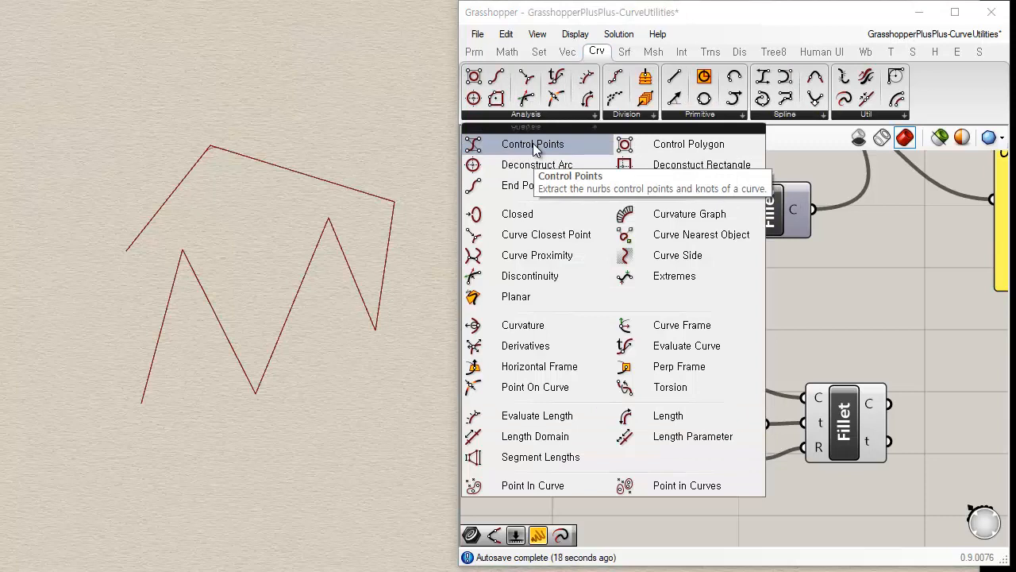
left_click(546, 282)
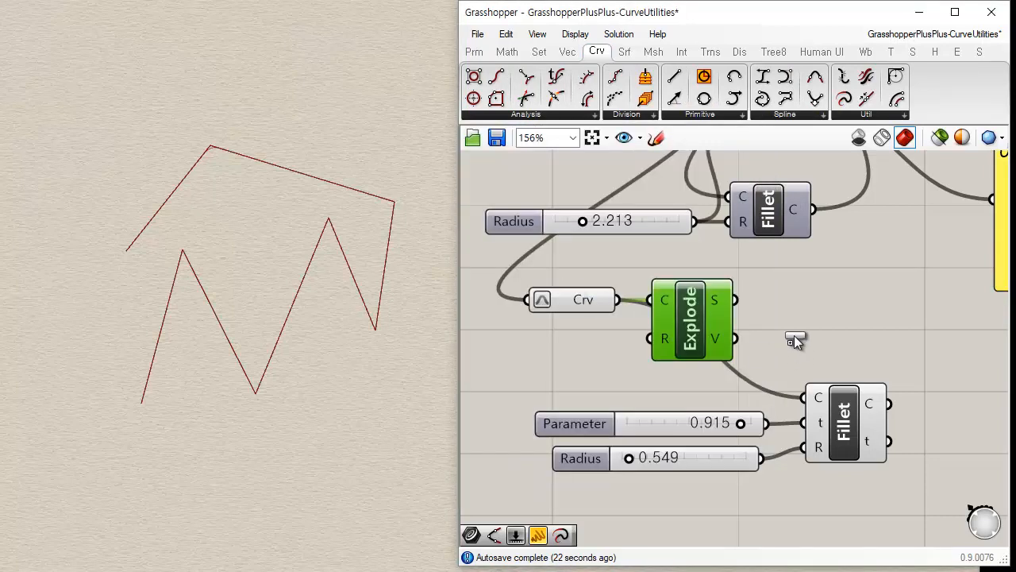
left_click(814, 309)
left_click_drag(699, 359, 706, 400)
left_click_drag(809, 320, 669, 267)
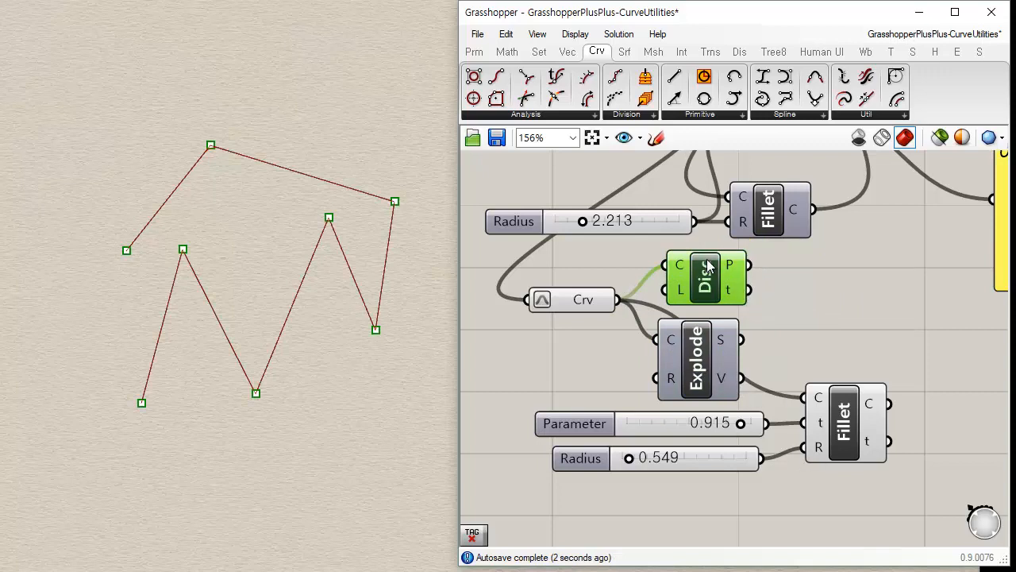
left_click_drag(718, 276, 708, 282)
- Compare the previews of Explode and Discontinuity on the polyline, and inspect Discontinuity's Parameters output
left_click(691, 351)
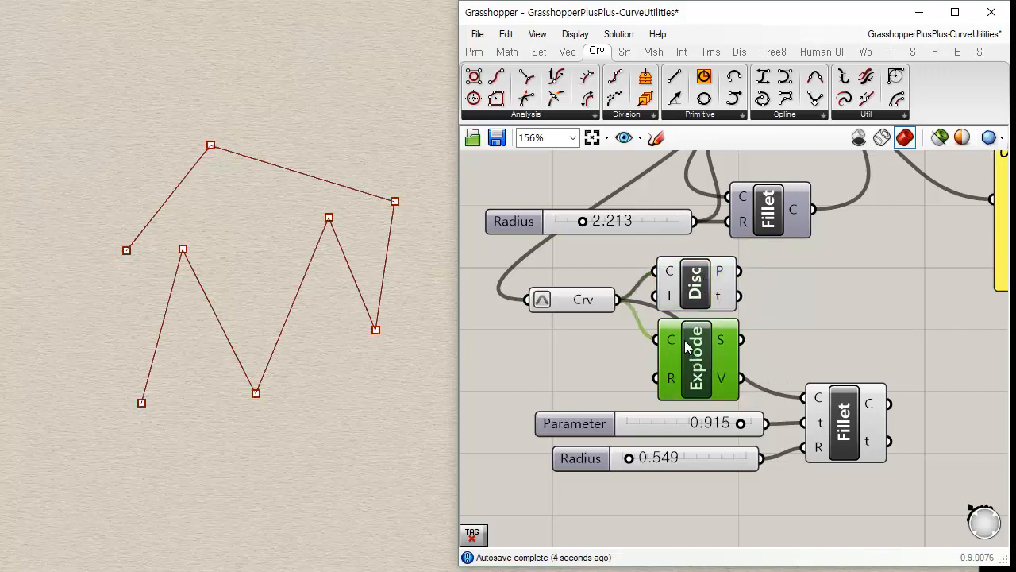
left_click(702, 294)
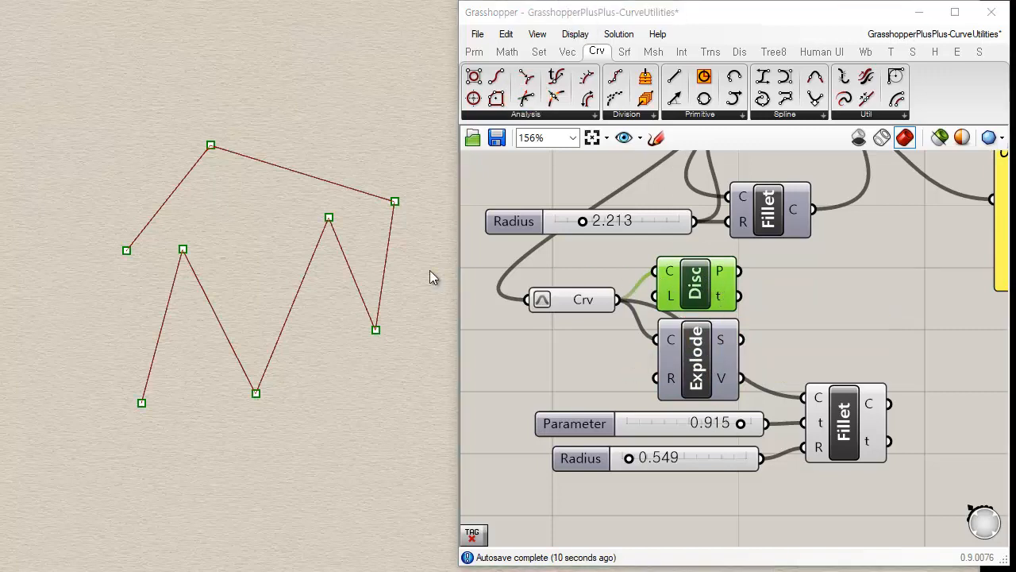
mouse_move(723, 296)
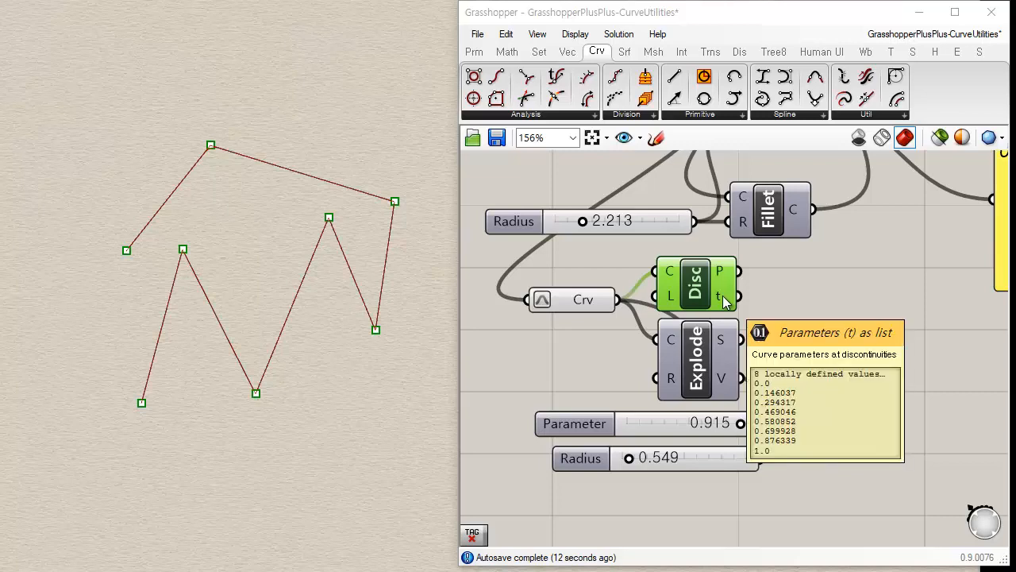
- Connect Discontinuity's t output to the Fillet's t input in place of the Parameter slider, and set its Radius to 1.189
left_click_drag(722, 296, 804, 423)
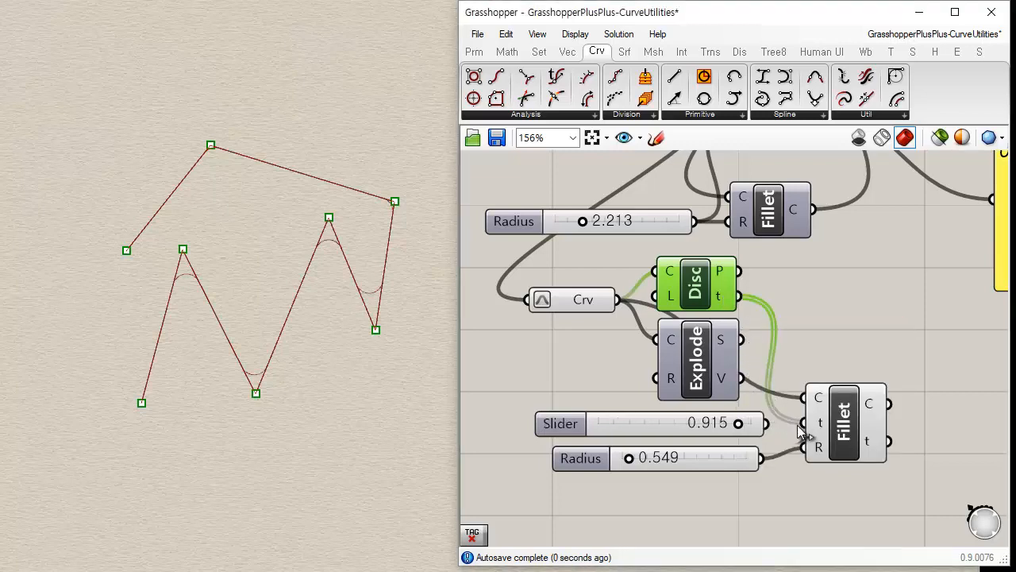
left_click(849, 437)
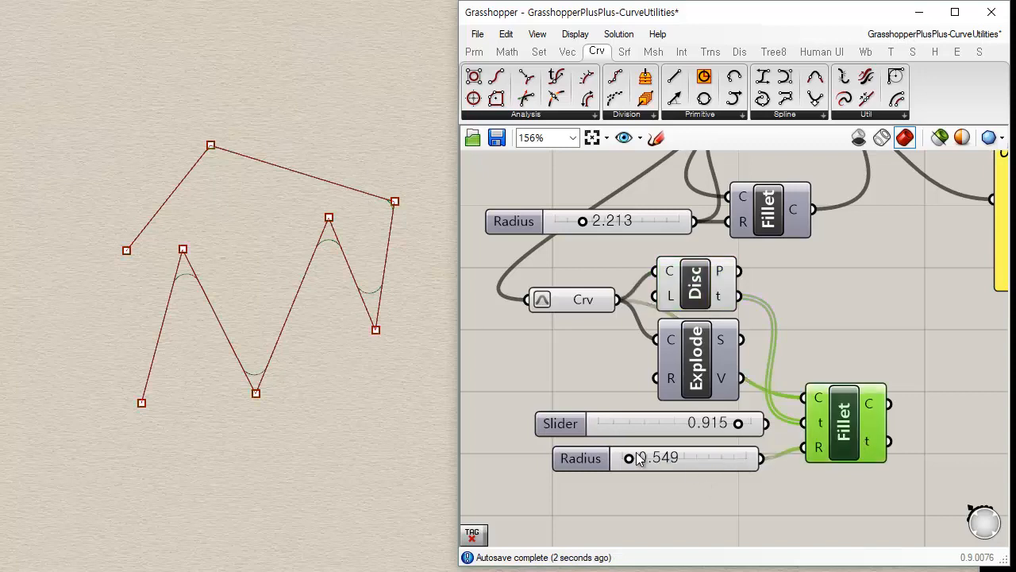
left_click_drag(630, 460, 640, 463)
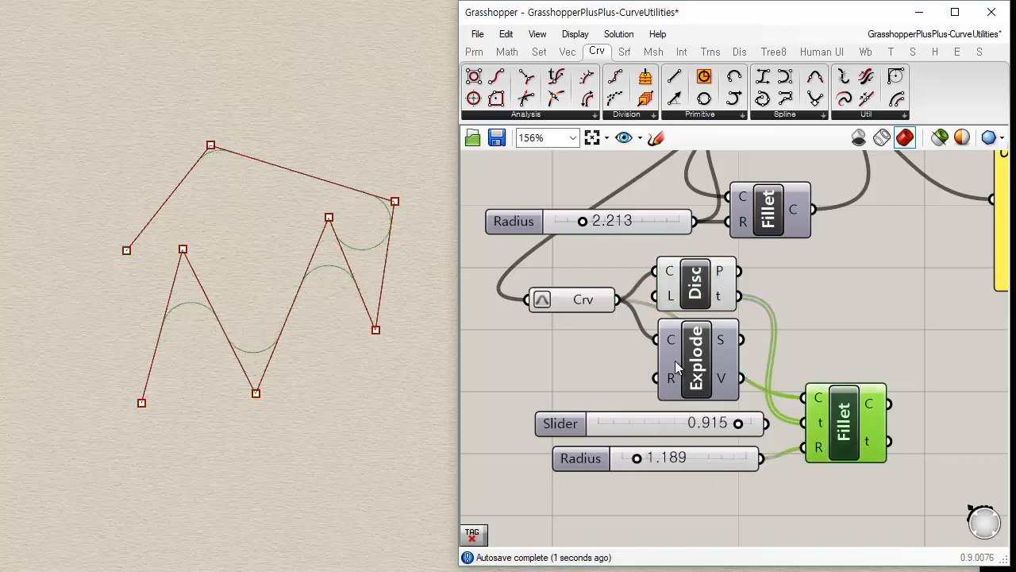
- Shift the parameter-based Fillet slightly away from its sliders and reduce its Radius slider to 0.421
left_click(818, 304)
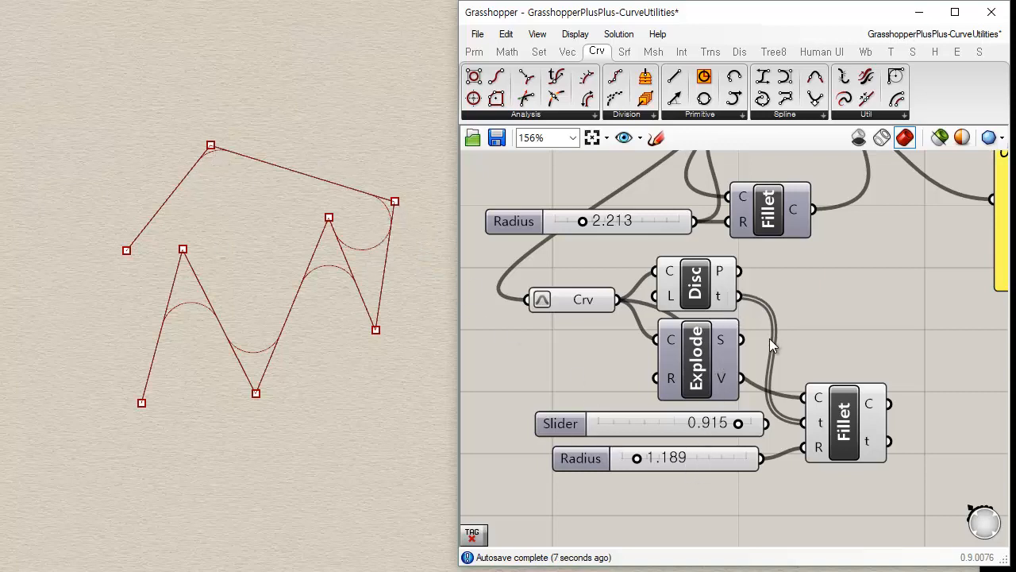
left_click_drag(844, 433, 861, 433)
left_click(810, 468)
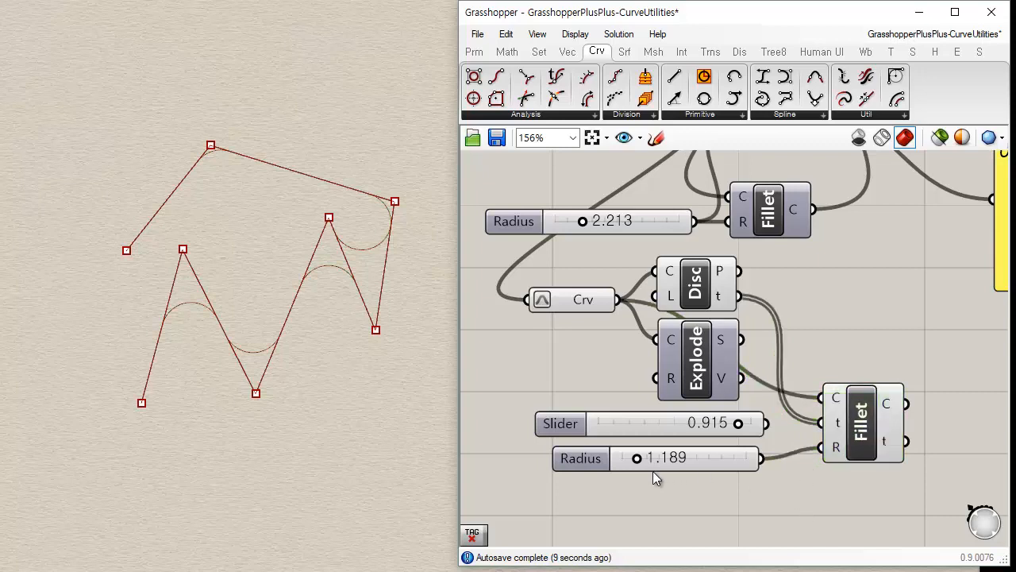
mouse_move(640, 459)
left_mouse_down()
mouse_move(652, 459)
mouse_move(629, 459)
left_mouse_up()
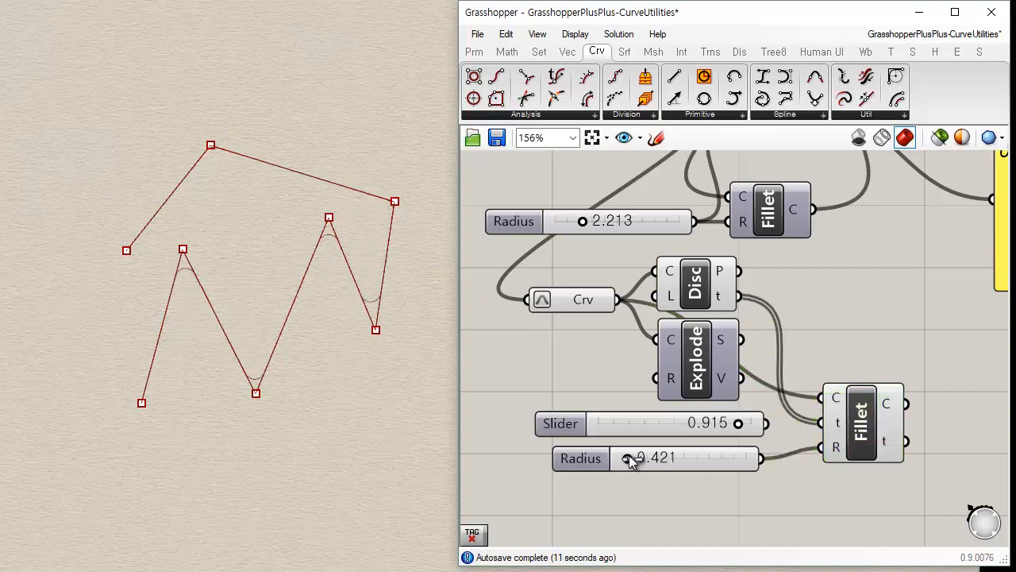
- Select the Discontinuity and copied Explode components together to highlight the polyline's corner points
left_click(716, 363)
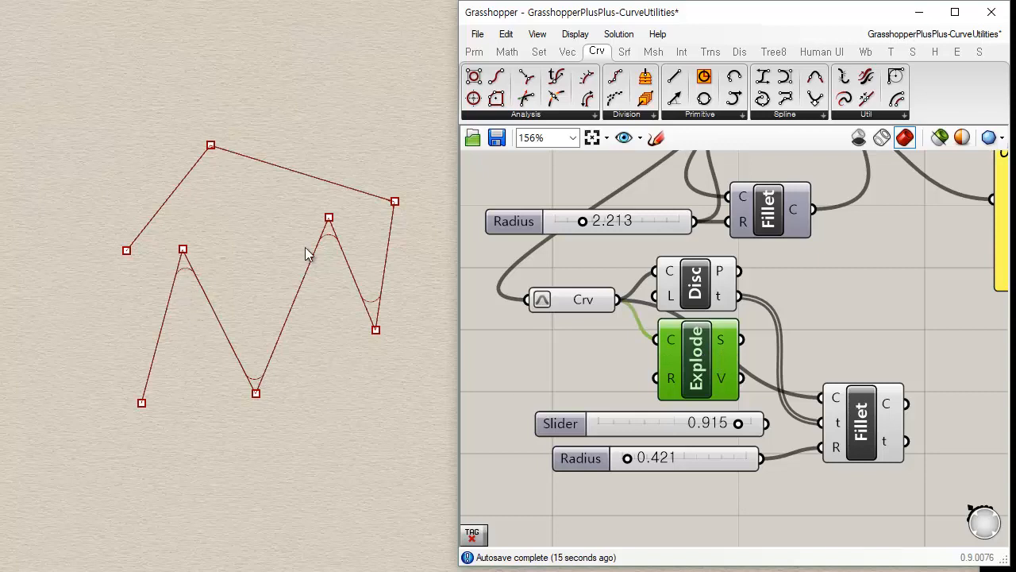
left_click(765, 278)
left_click_drag(765, 279, 659, 399)
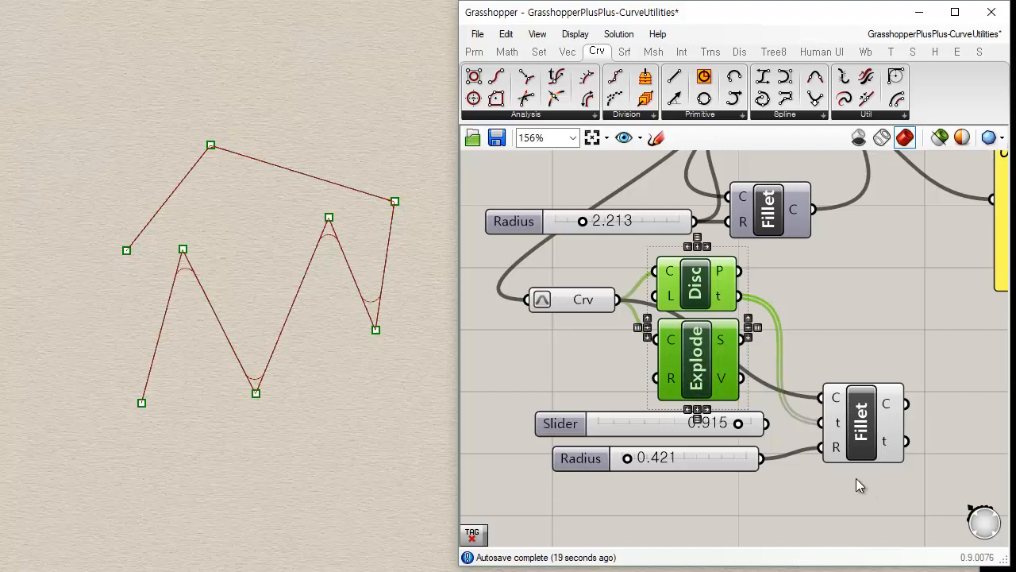
- Delete the selected Discontinuity and Explode components and shift the parameter-based Fillet slightly closer to its sliders
key("Delete")
left_click(865, 431)
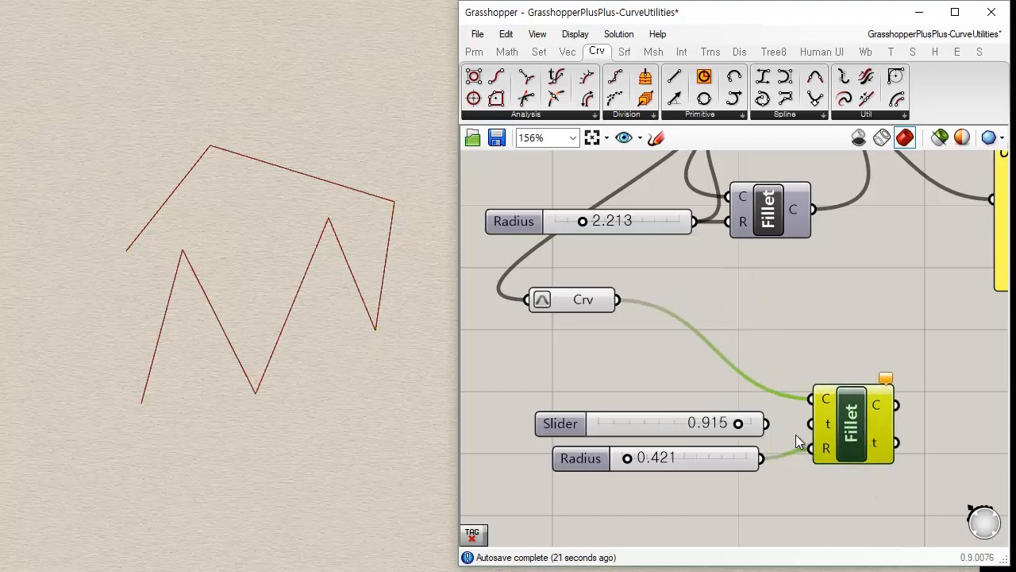
left_click(777, 321)
- Turn on the preview of the Join component and delete the zigzag polyline from the Rhino viewport
scroll(777, 337, "down", 2)
right_click_drag(777, 336, 758, 447)
scroll(789, 399, "down", 1)
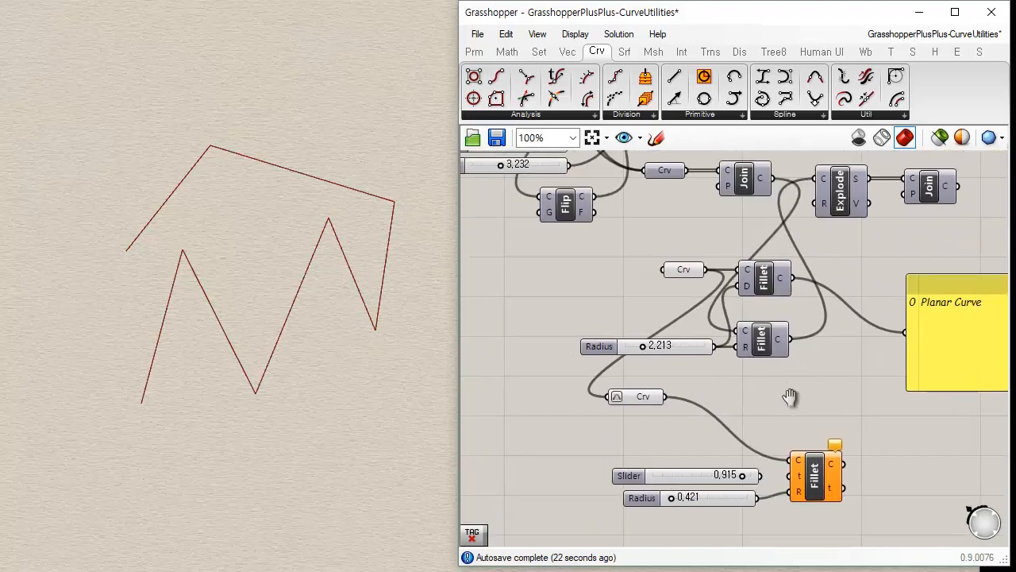
left_click(745, 185)
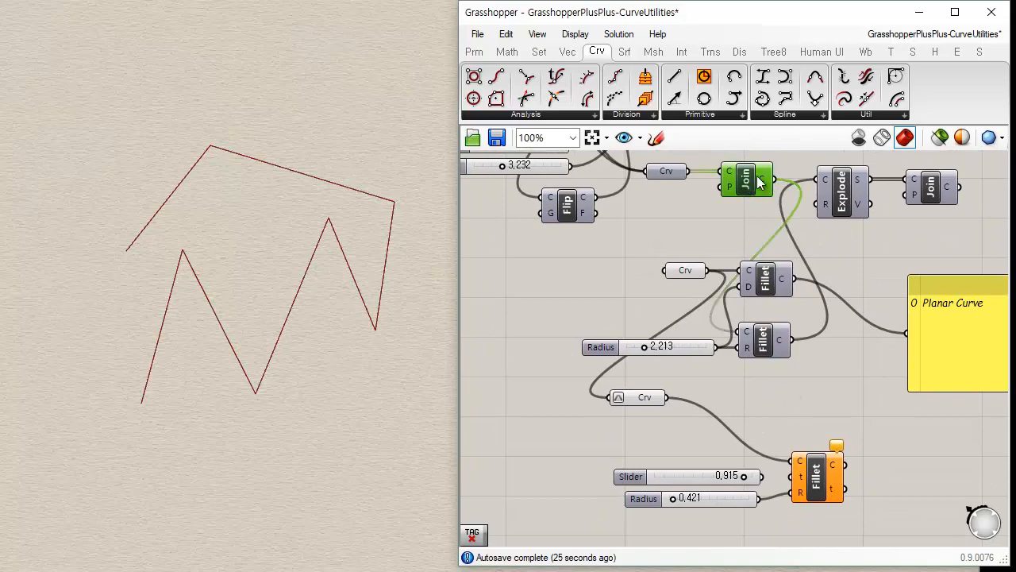
left_click(672, 223)
left_click(671, 270)
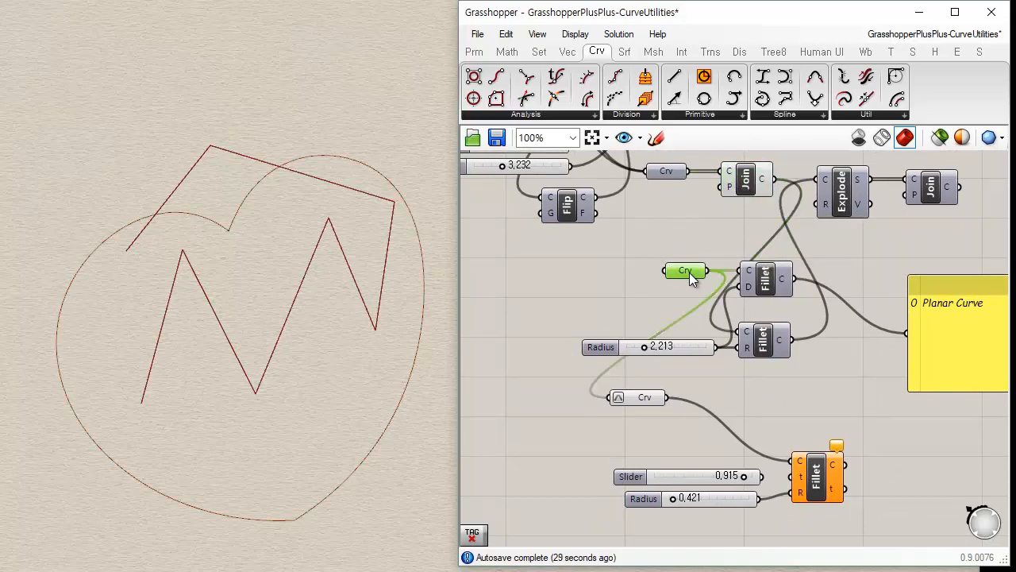
left_click(638, 400)
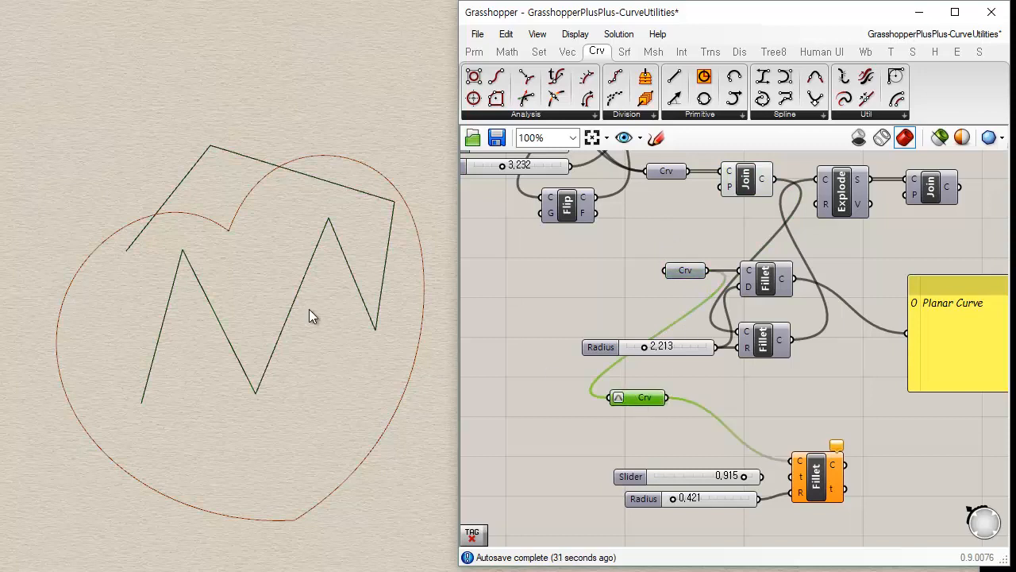
left_click(342, 241)
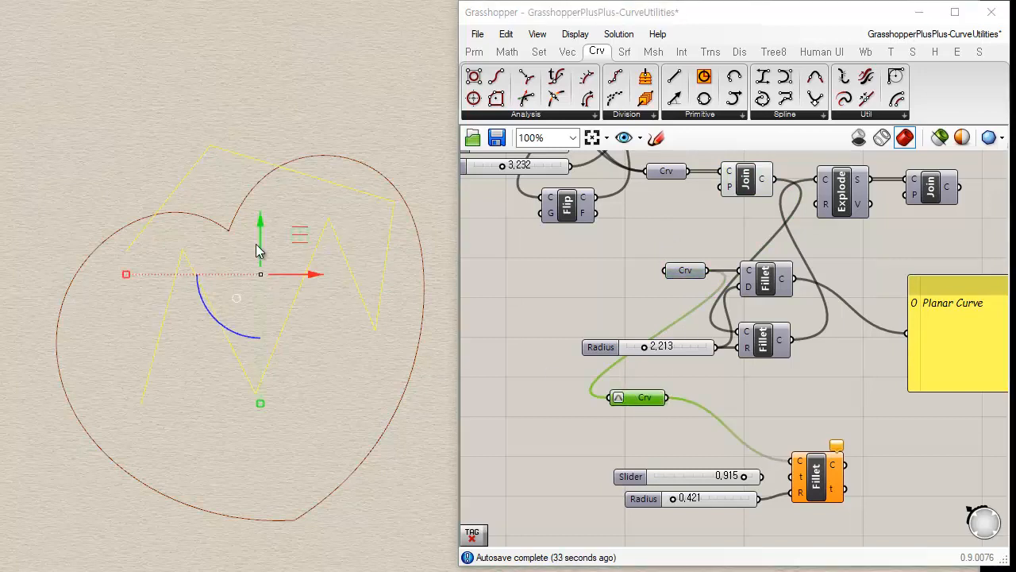
key("Delete")
- Feed Join's curve output into the reparameterized Crv parameter and reconnect the 0.915 slider to the Fillet's t input
left_click(682, 242)
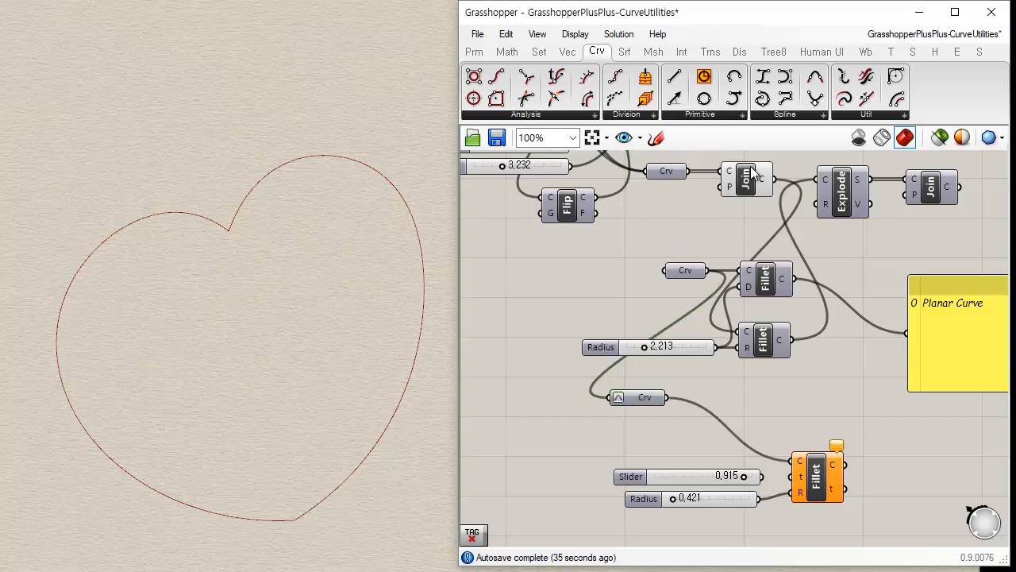
left_click(752, 168)
left_click_drag(776, 179, 673, 441)
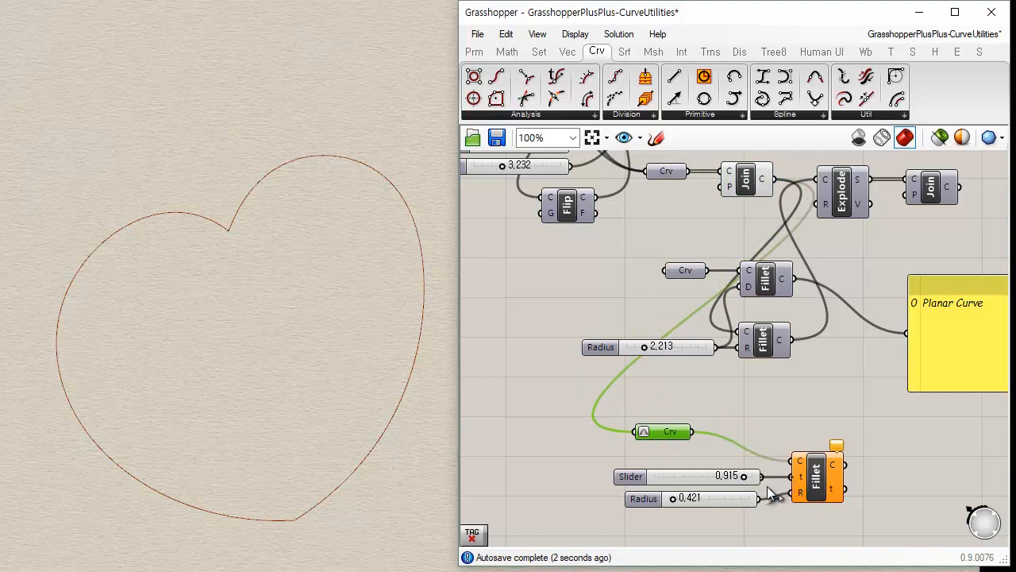
left_click_drag(792, 476, 768, 487)
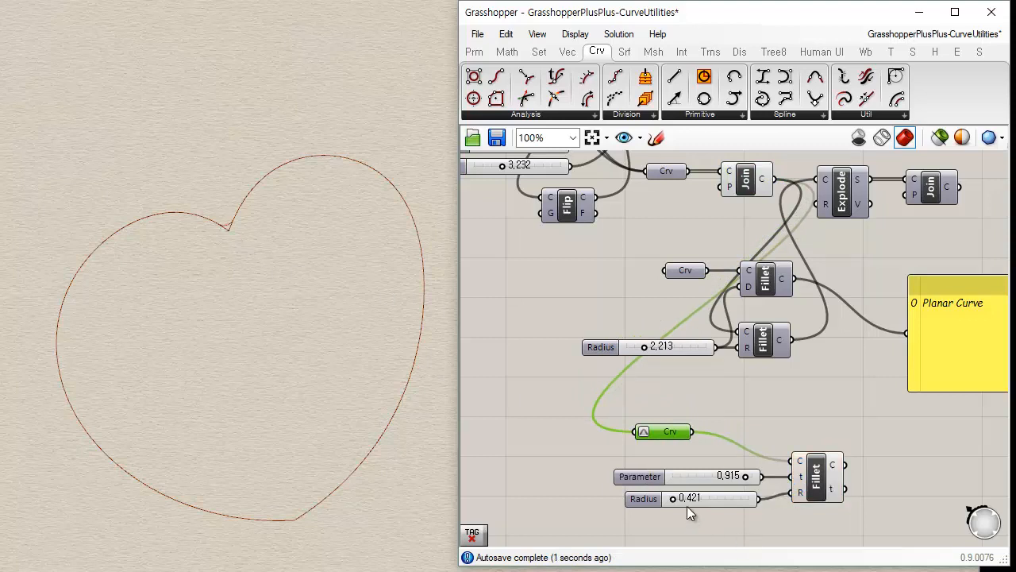
- Set the Fillet's Radius to 1.221 and Parameter to 0.480, and examine the heart curve's bottom corner up close
mouse_move(674, 498)
left_mouse_down()
mouse_move(747, 501)
mouse_move(679, 499)
left_mouse_up()
left_click(826, 490)
scroll(686, 371, "up", 3)
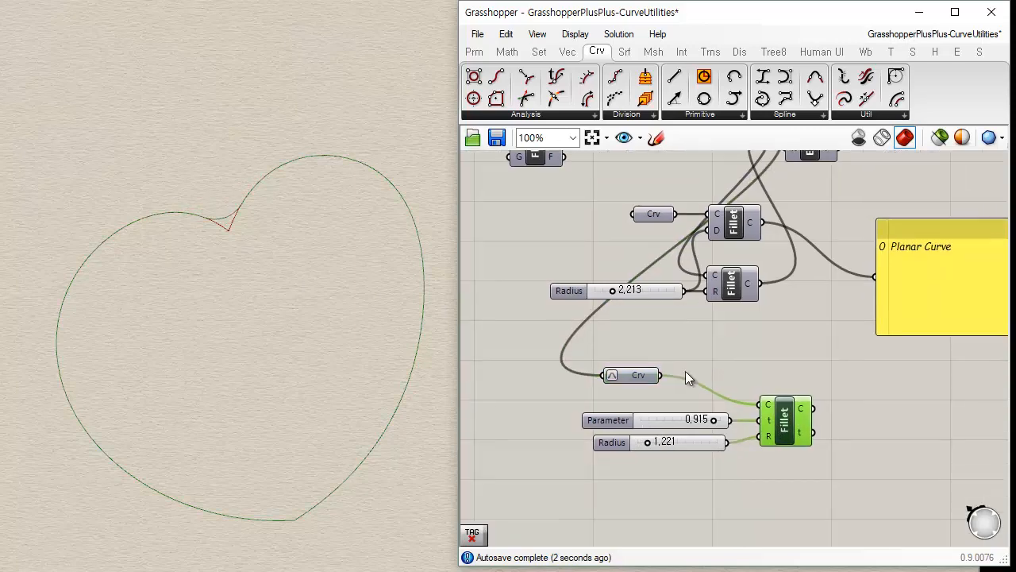
left_click_drag(730, 448, 674, 448)
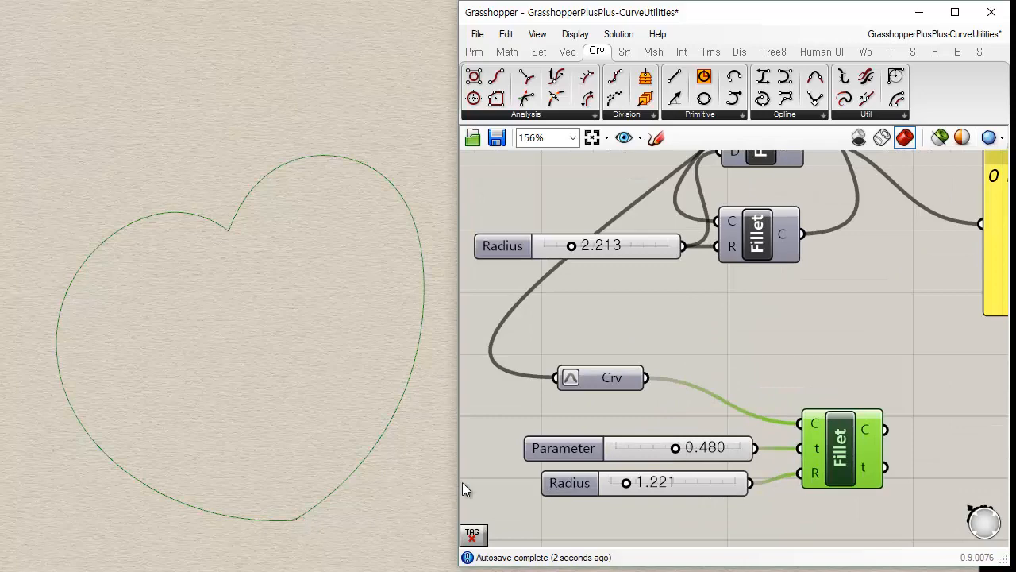
left_click(798, 354)
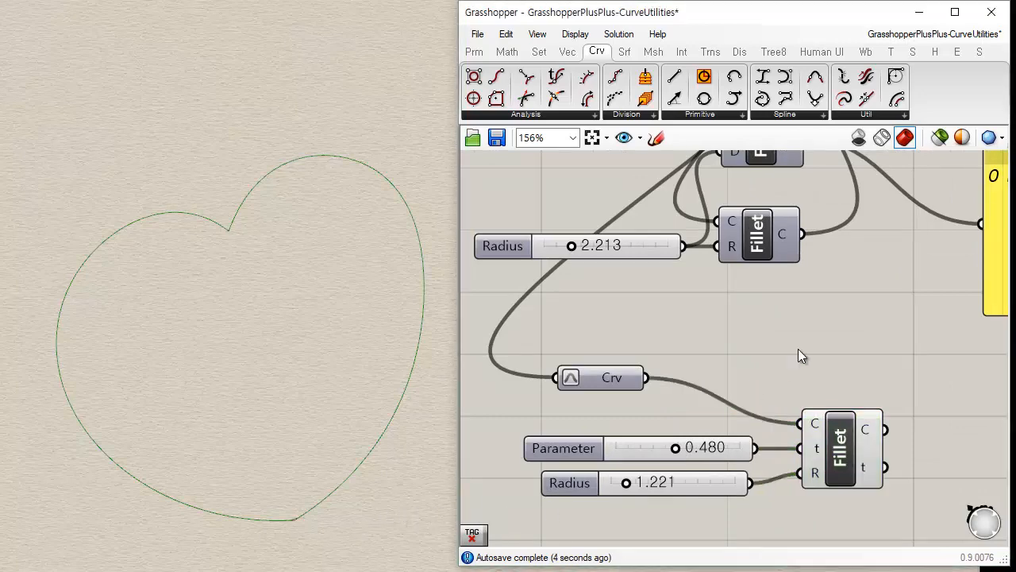
scroll(294, 530, "up", 6)
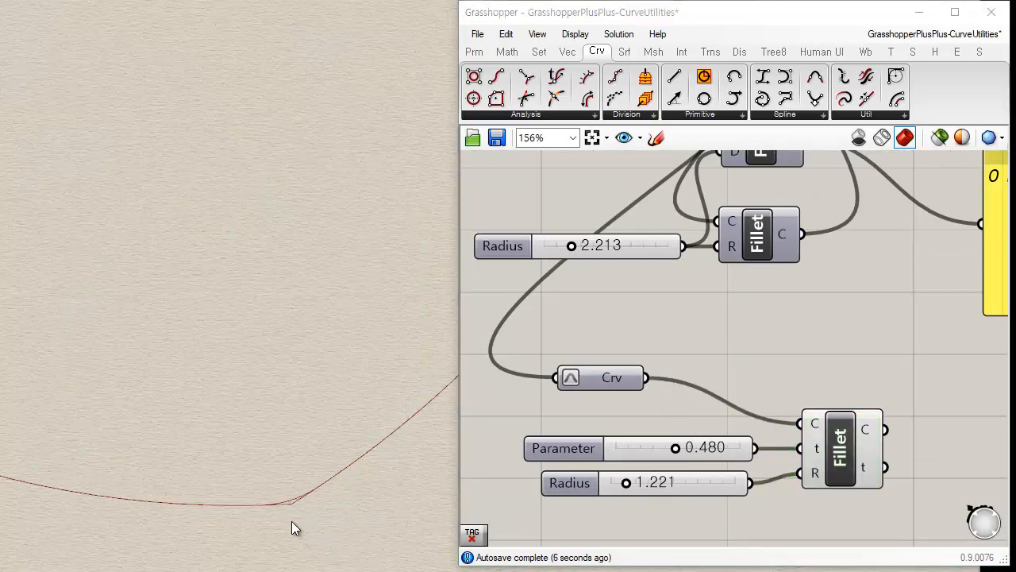
left_click(850, 465)
left_click(720, 355)
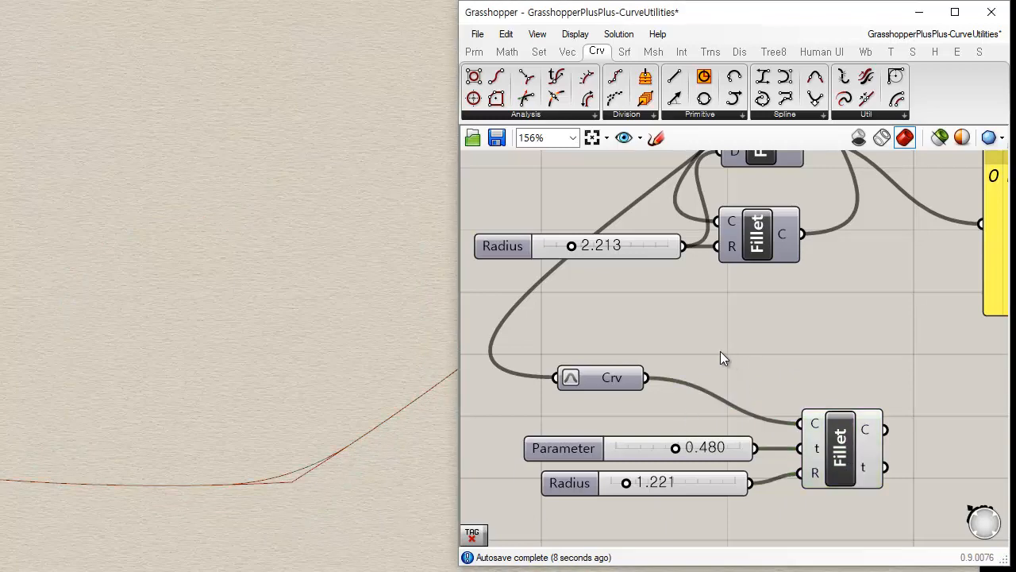
scroll(257, 474, "down", 6)
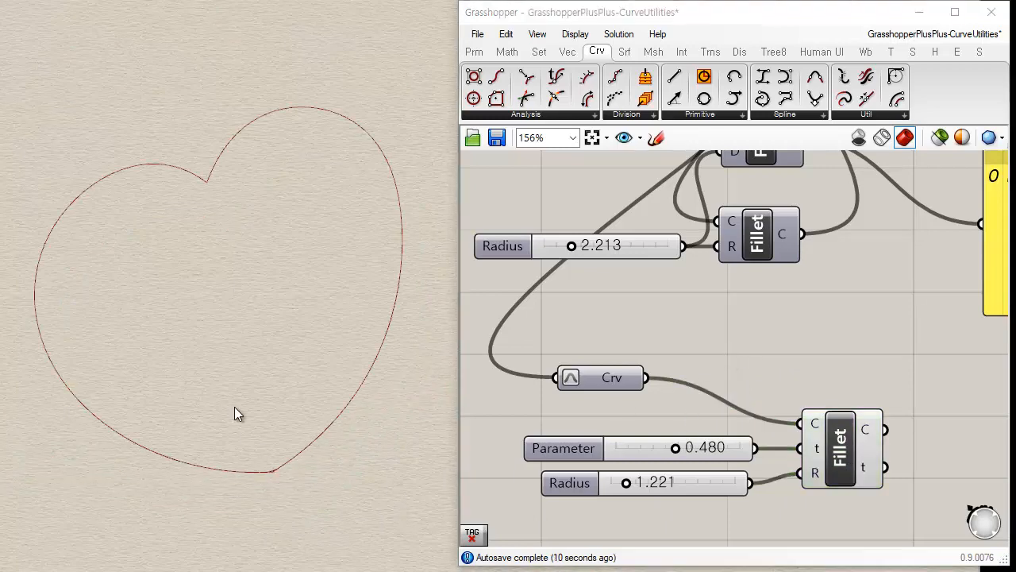
right_click_drag(219, 314, 247, 315)
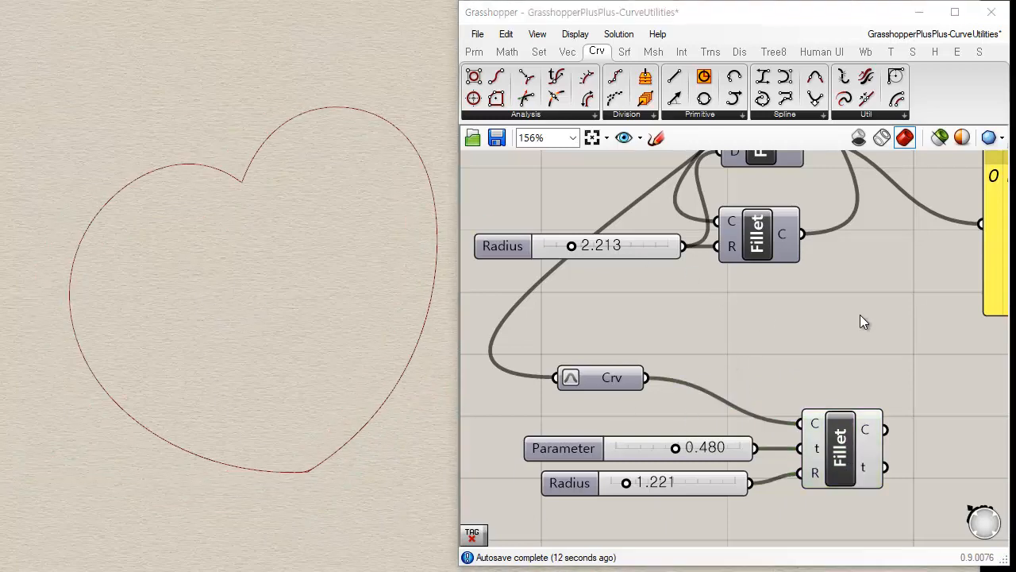
- Add an Offset component and an Offset Loose component to the canvas below the parameter-based Fillet
left_click(879, 116)
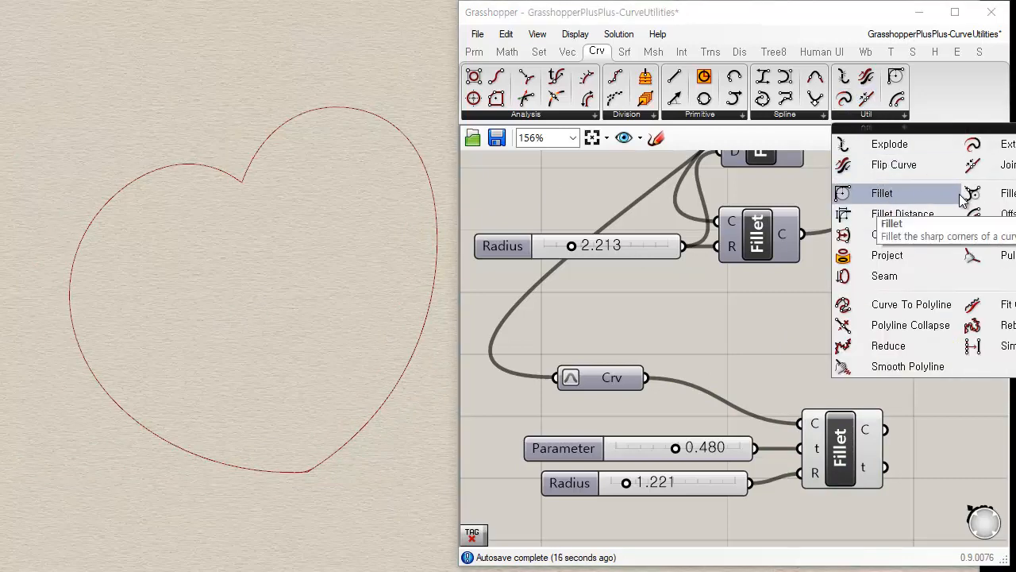
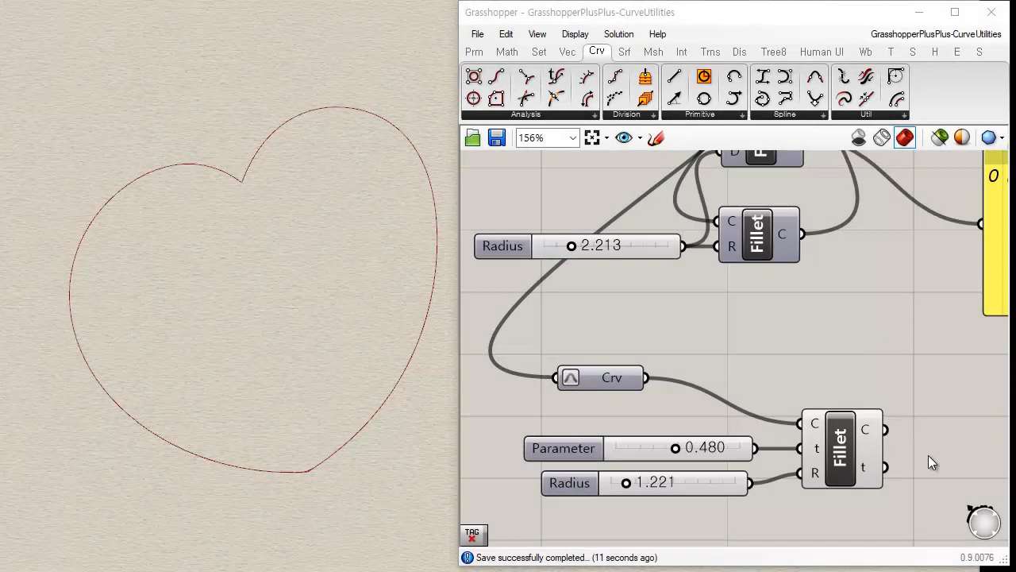
right_click_drag(930, 463, 879, 257)
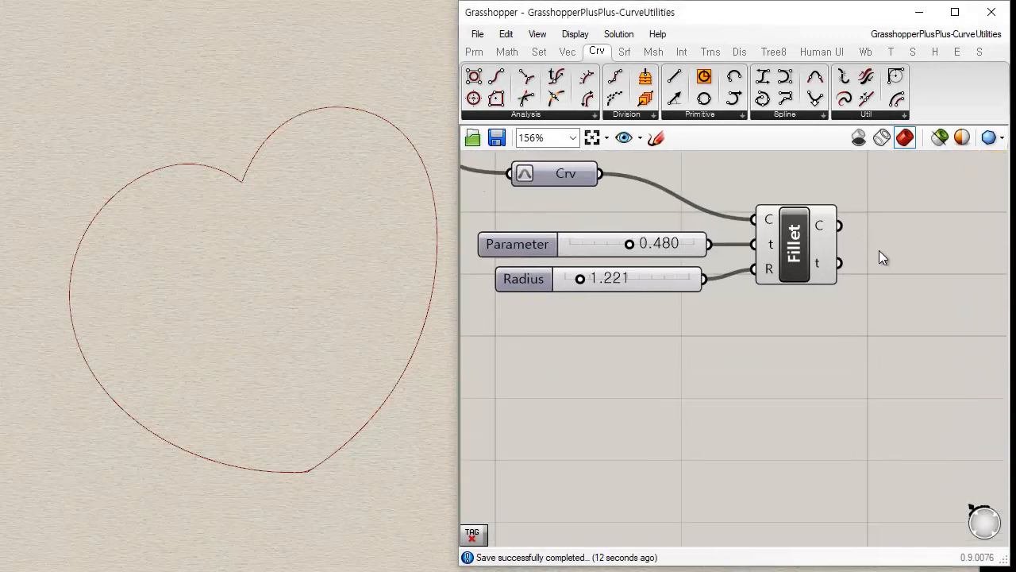
left_click(866, 119)
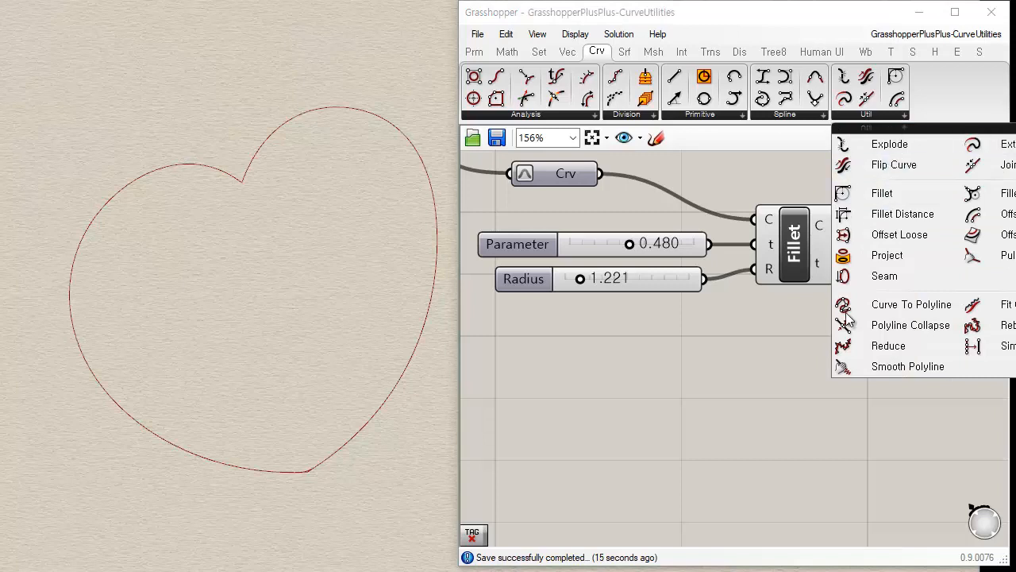
left_click(1008, 214)
left_click(768, 379)
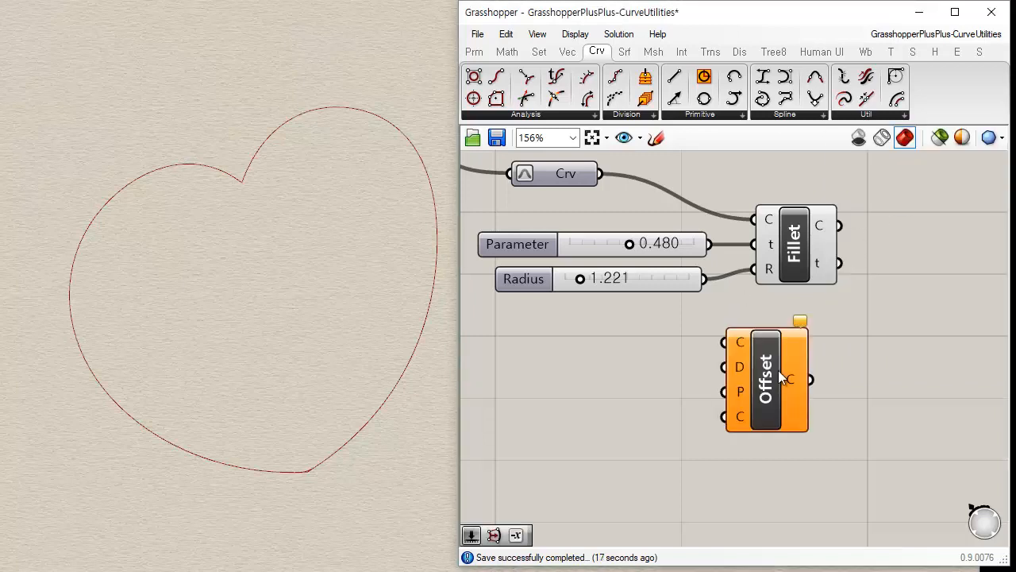
left_click(900, 115)
left_click(905, 235)
left_click(779, 495)
right_click_drag(860, 455, 778, 356)
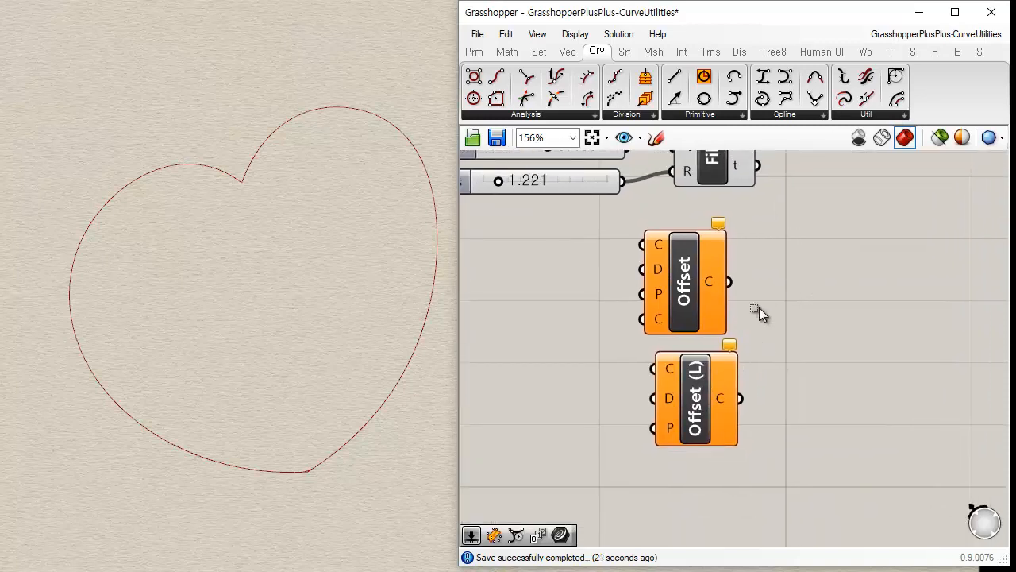
- Arrange the Offset component directly above the Offset Loose component
left_click_drag(759, 307, 665, 438)
left_click_drag(676, 400, 734, 442)
left_click(686, 464)
left_click(656, 423)
left_click_drag(235, 306, 81, 425)
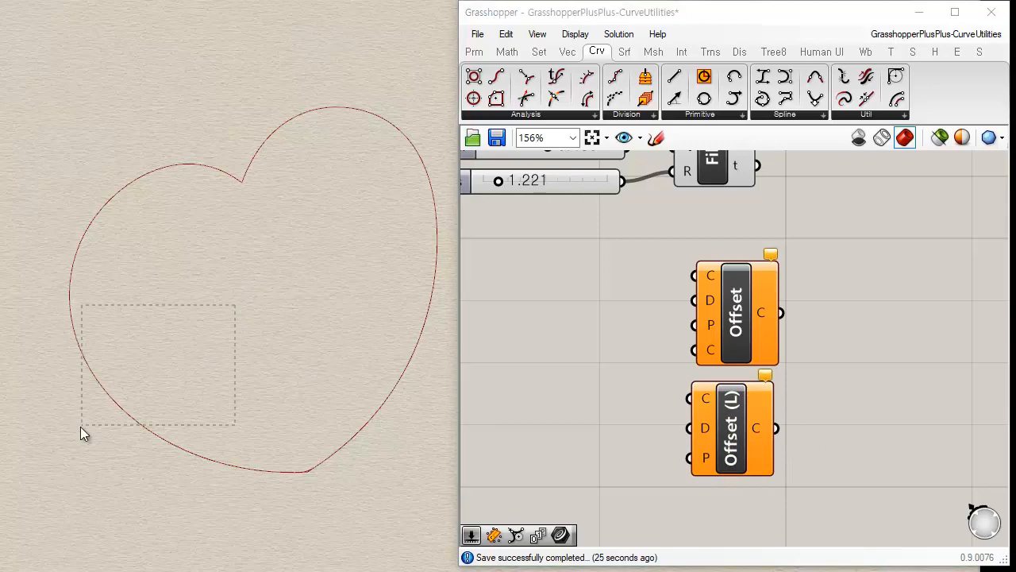
left_click_drag(157, 321, 158, 321)
- Duplicate the reparameterized Crv parameter and place the copy beside the Offset component
right_click_drag(634, 258, 643, 361)
scroll(644, 359, "down", 2)
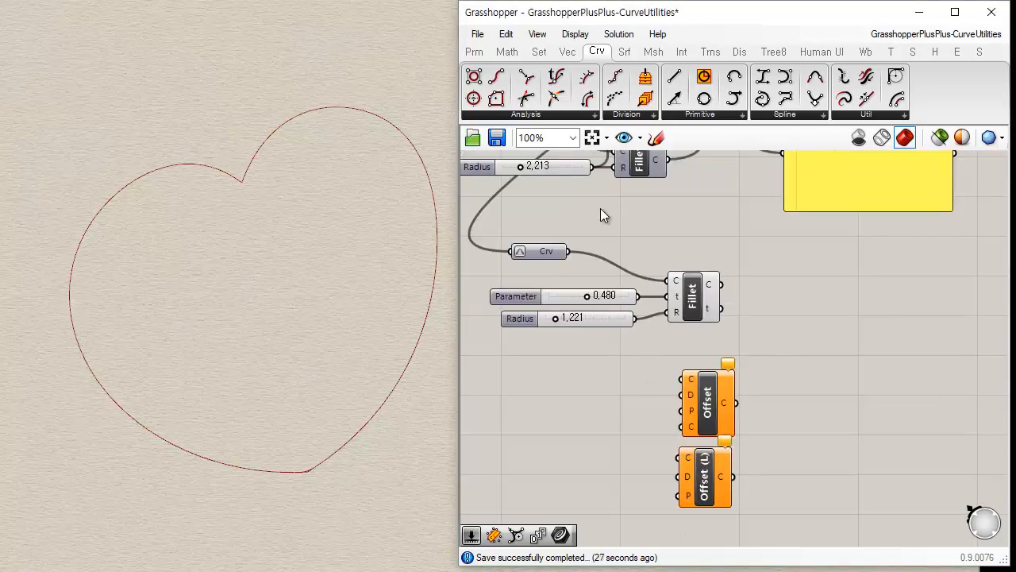
right_click_drag(622, 243, 632, 190)
left_click(557, 205)
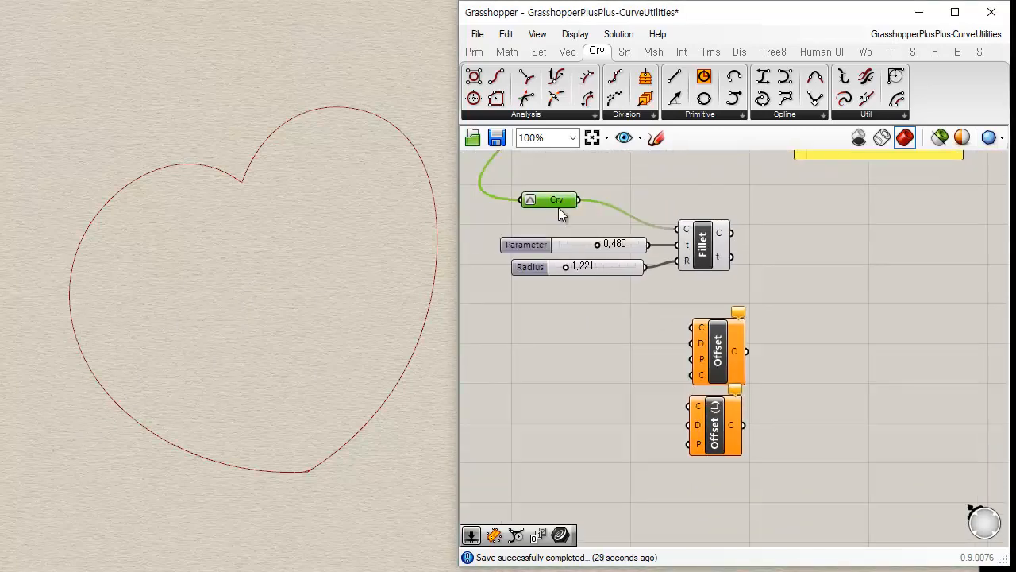
key("ctrl+c")
key("ctrl+v")
left_click_drag(559, 210, 575, 319)
- Turn off the parameter-based Fillet's preview and turn on the preview of the copied Crv parameter
scroll(615, 338, "up", 2)
left_click(761, 199)
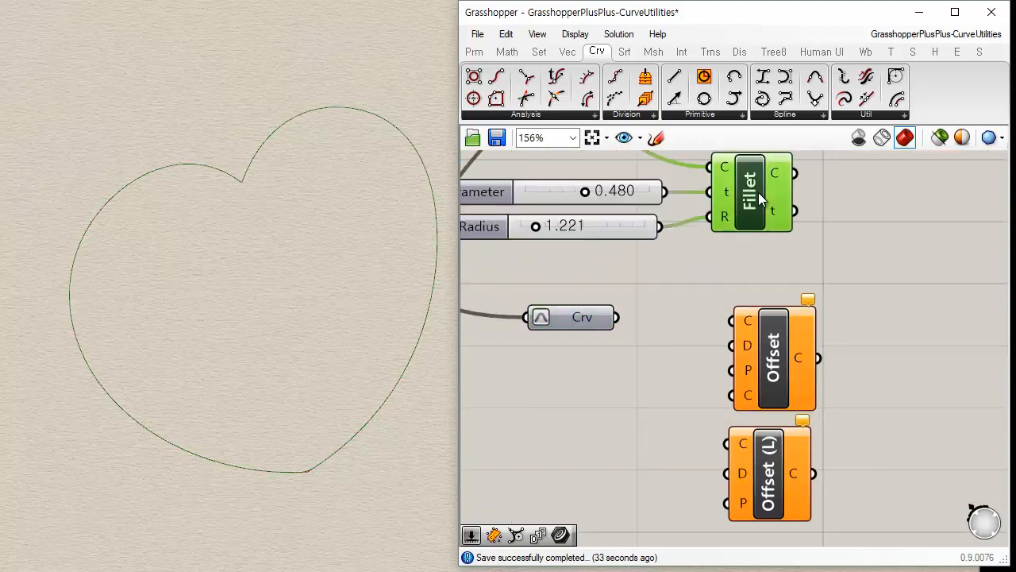
left_click(611, 383)
left_click(557, 317)
left_click(610, 351)
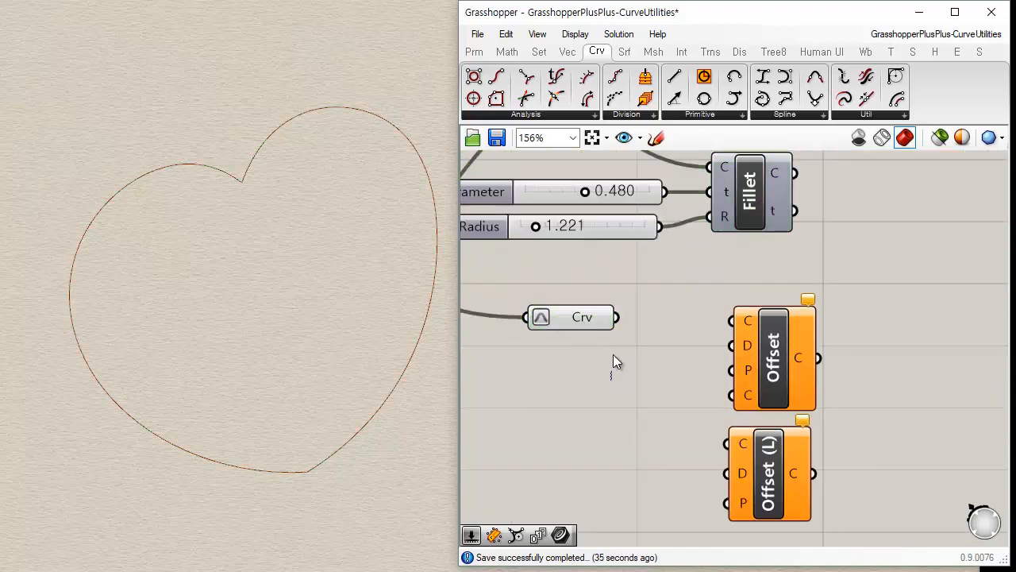
- Connect the copied Crv parameter to the Offset's curve input and space Offset and Offset Loose farther apart
right_click_drag(652, 358, 668, 304)
left_click_drag(595, 263, 747, 267)
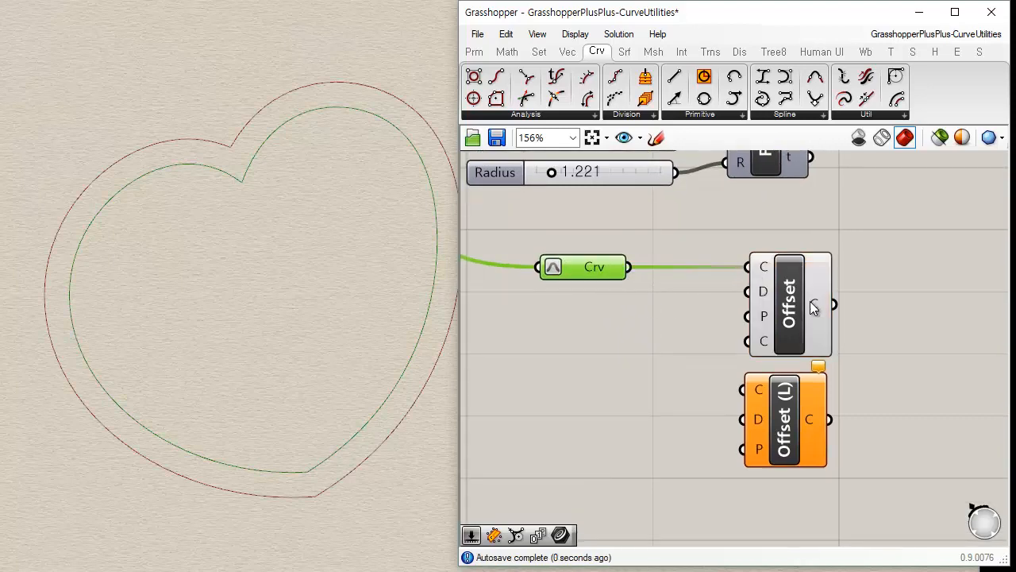
left_click_drag(813, 307, 766, 299)
left_click_drag(797, 458, 799, 476)
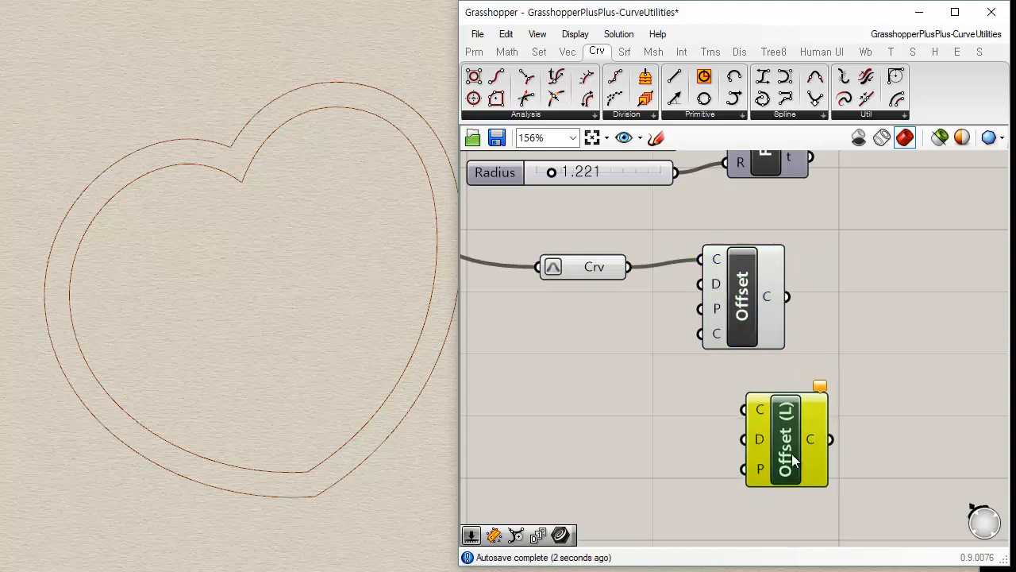
left_click_drag(752, 322, 763, 329)
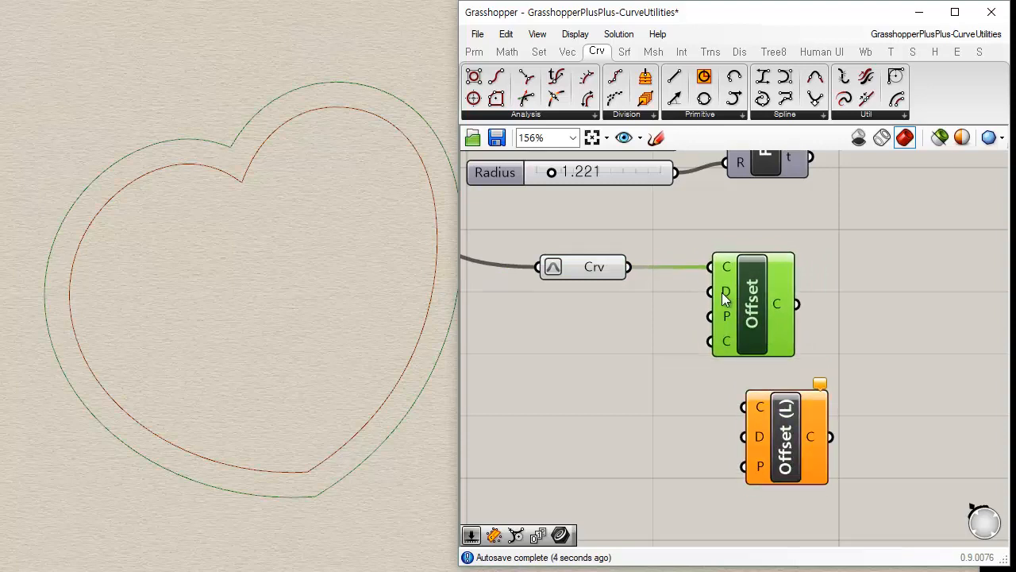
- Review the Offset's Plane and Corners inputs, try the Round corner type, and restore Sharp
mouse_move(729, 316)
mouse_move(727, 342)
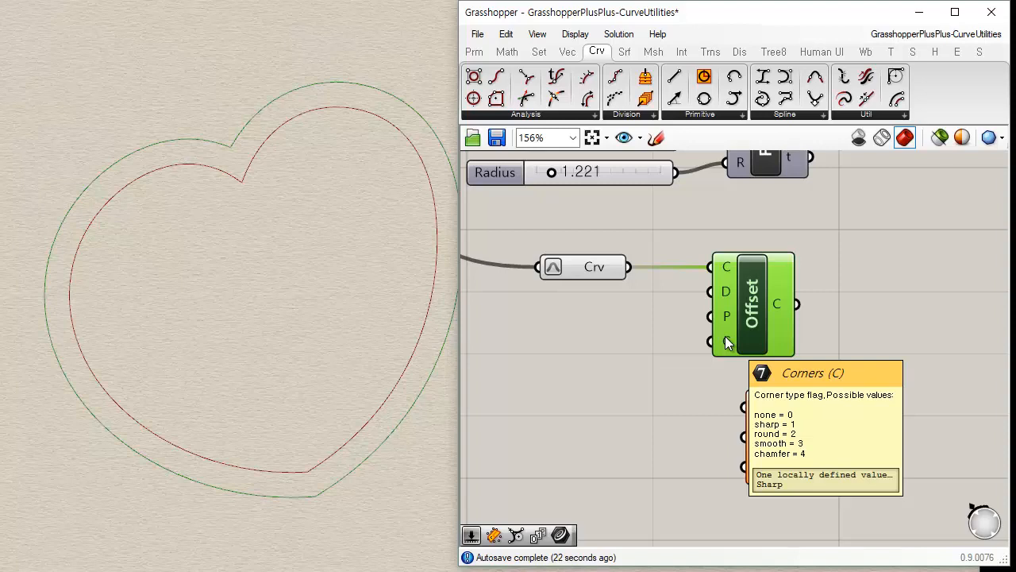
right_click(728, 341)
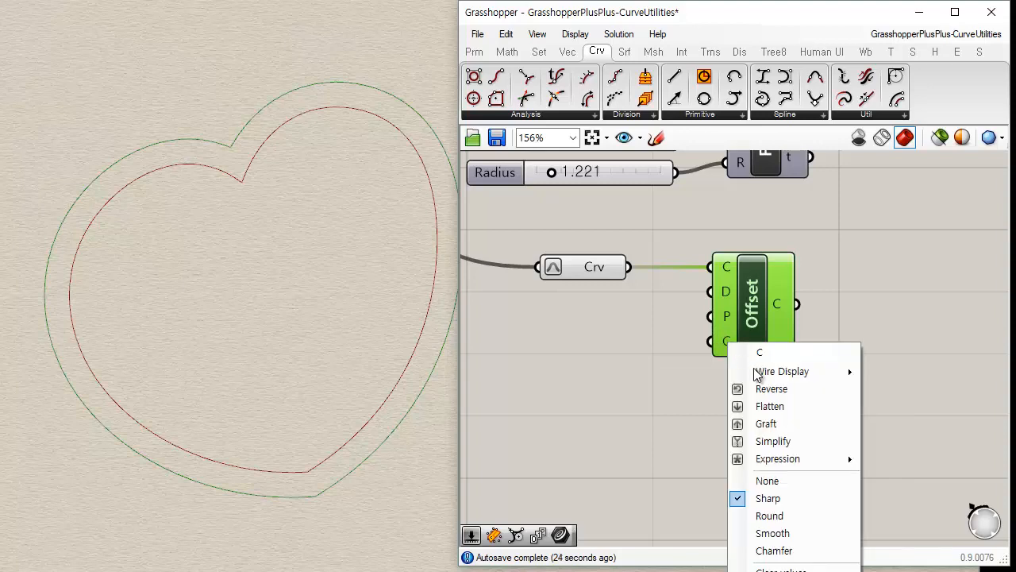
left_click(781, 515)
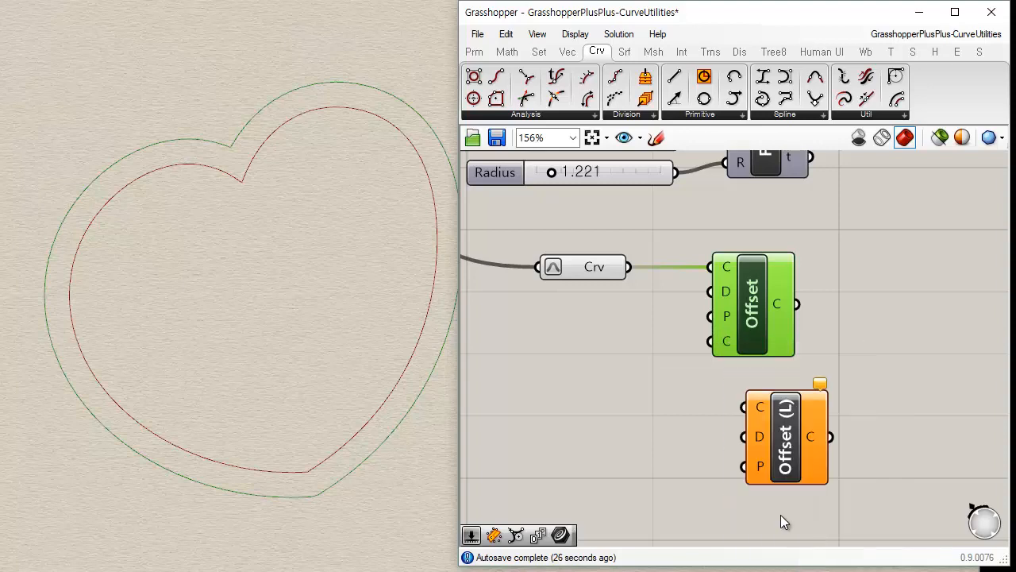
right_click(729, 340)
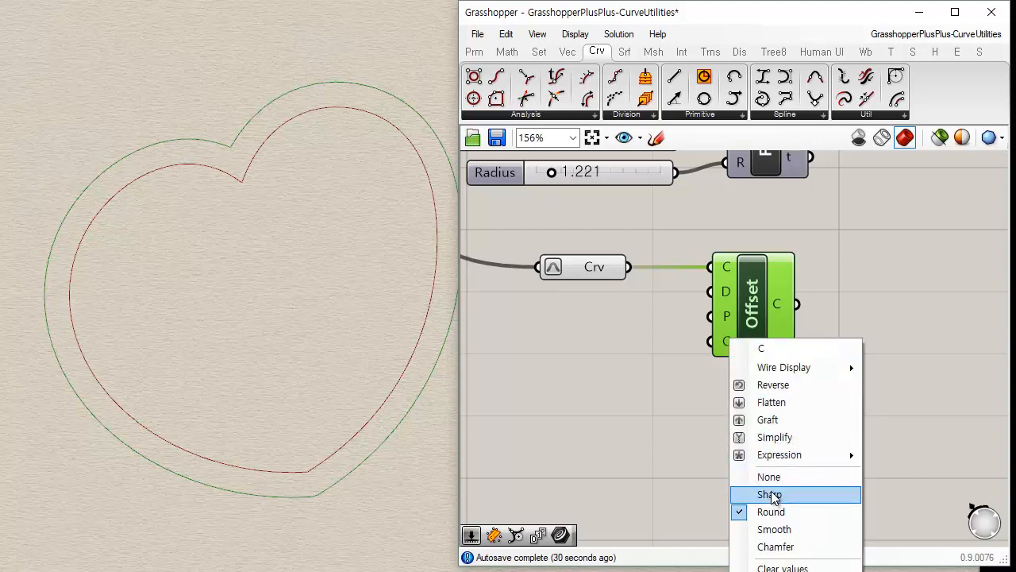
left_click(770, 495)
left_click(699, 418)
left_click(761, 319)
left_click_drag(762, 320, 770, 324)
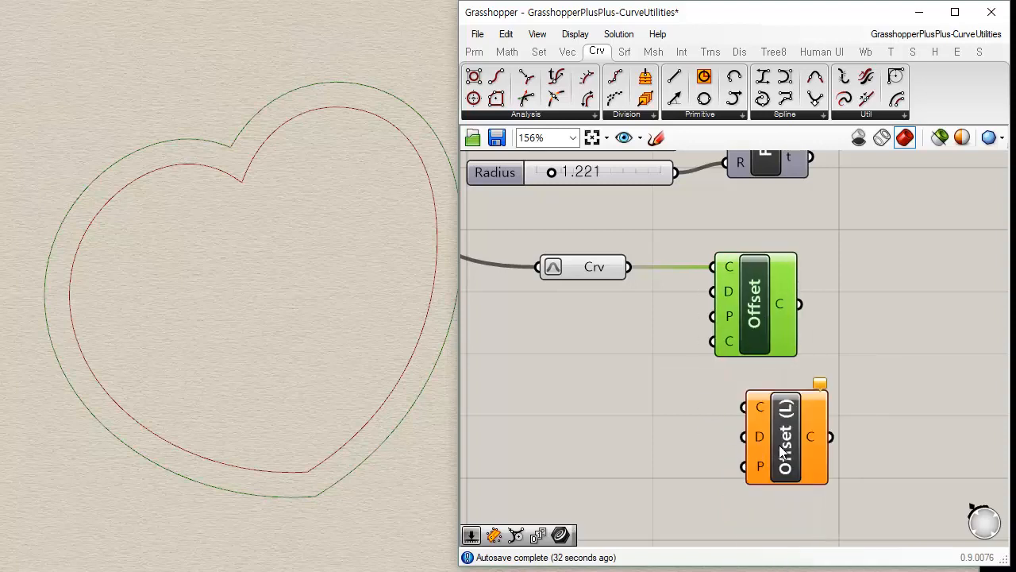
- Reposition Offset and Offset Loose, and add a number slider ranging from -1.0 to 1.0 with a starting value of 0.00
left_click_drag(781, 460, 765, 475)
left_click_drag(763, 339, 796, 343)
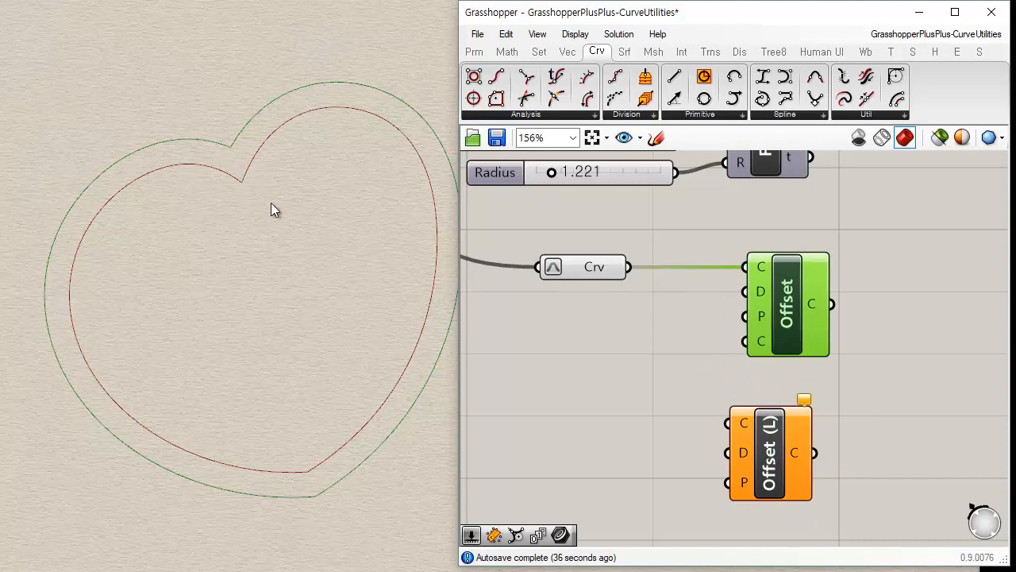
left_click(715, 363)
double_click(601, 334)
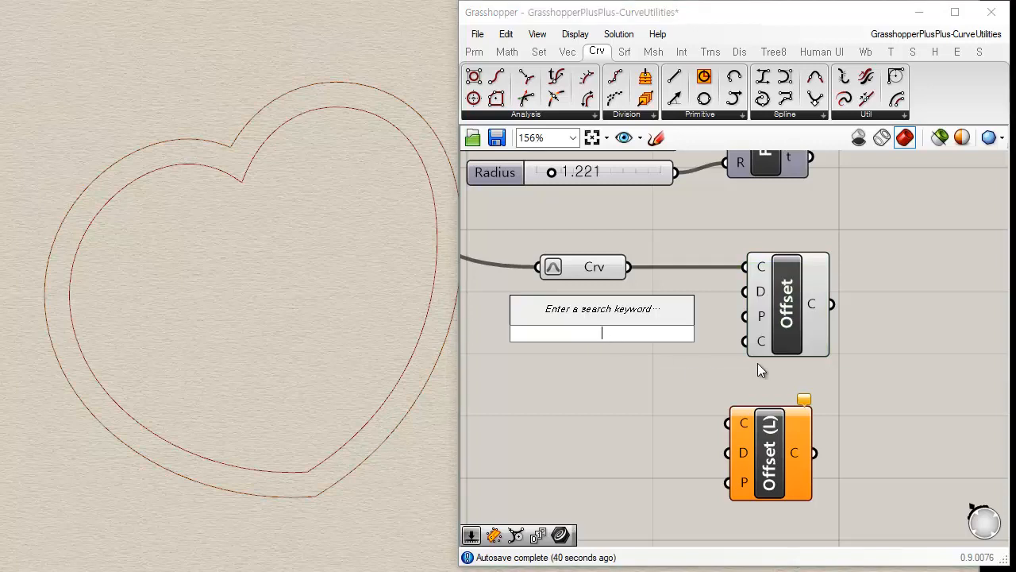
type("-")
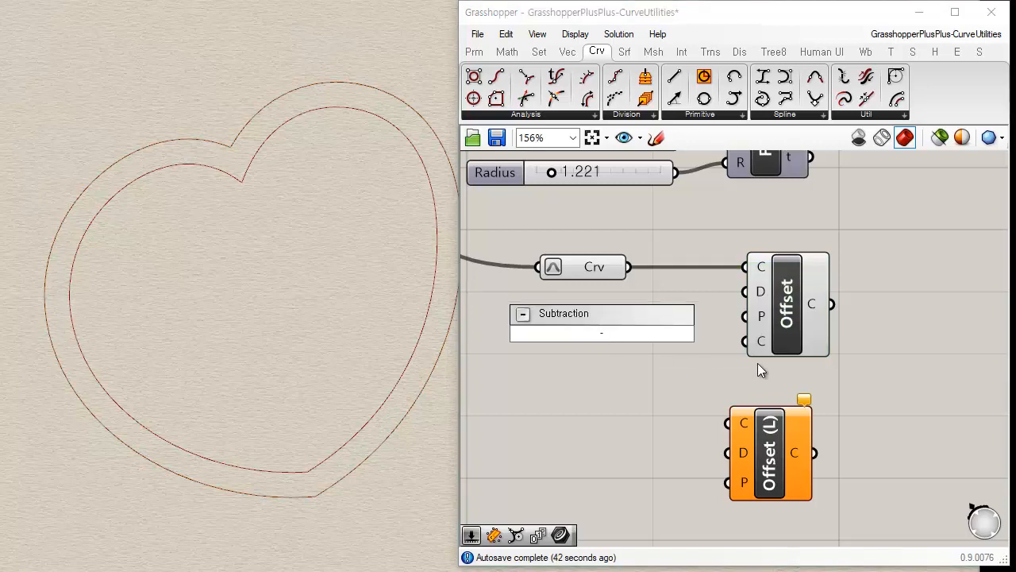
type("1.0<0.00<1.0")
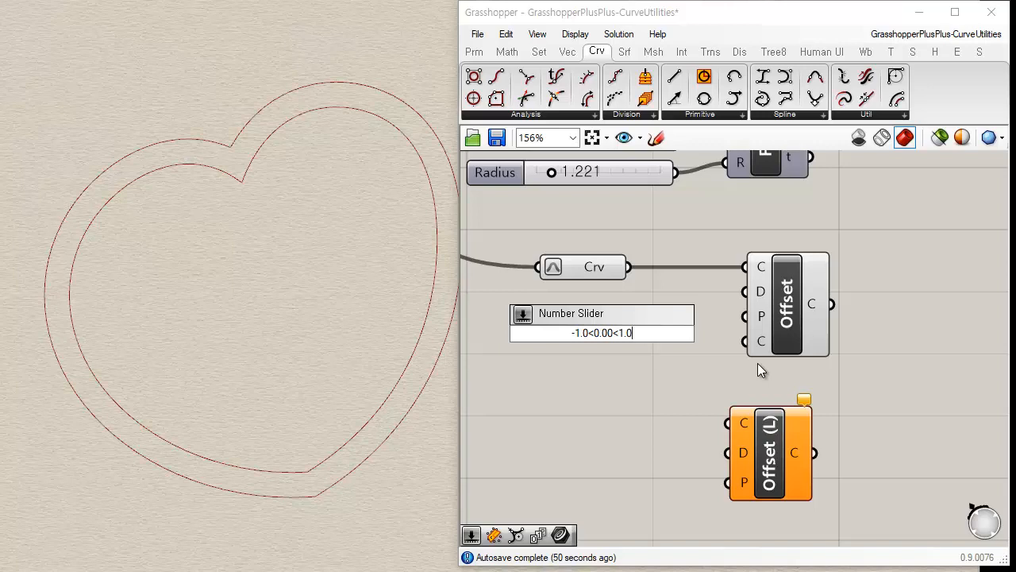
key("Return")
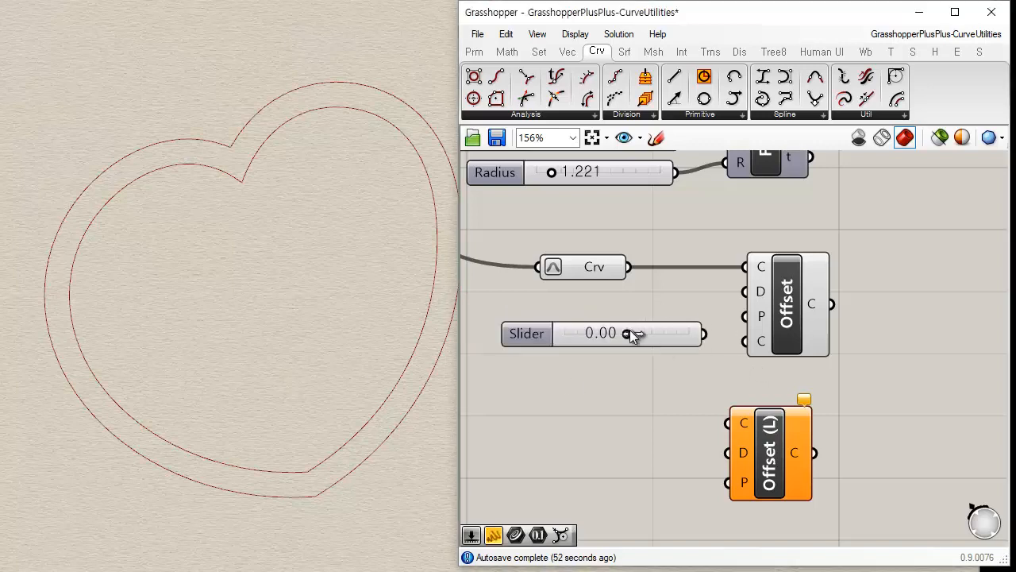
- Connect the new slider to the Offset's distance input and set the distance to 0.64
left_click_drag(627, 333, 746, 292)
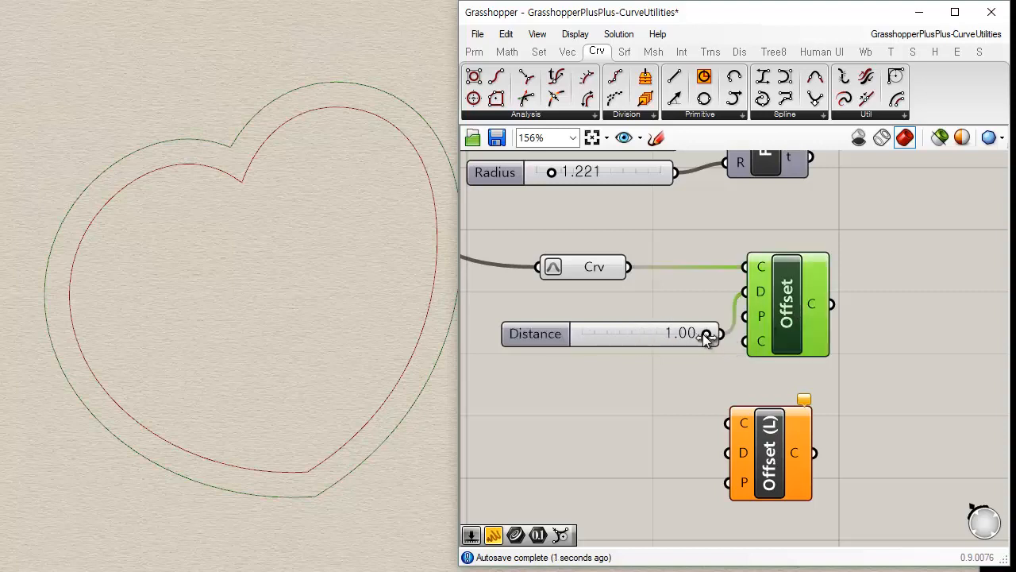
left_click_drag(706, 334, 684, 336)
left_click(678, 366)
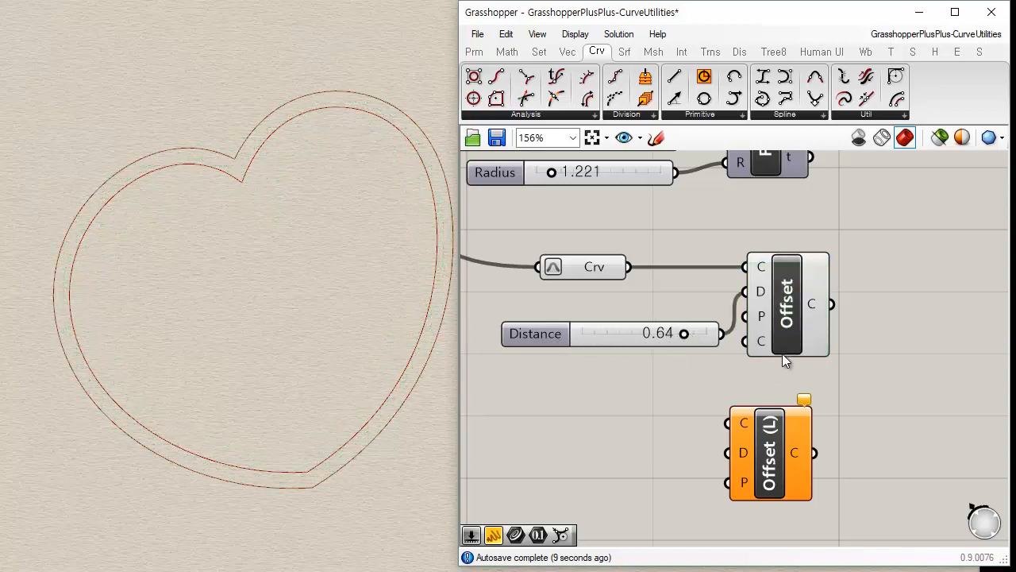
- Align Offset Loose beneath Offset, move the Distance slider aside, and wire the Crv parameter and Distance slider into Offset Loose
left_click_drag(770, 449, 789, 421)
left_click_drag(624, 343, 580, 332)
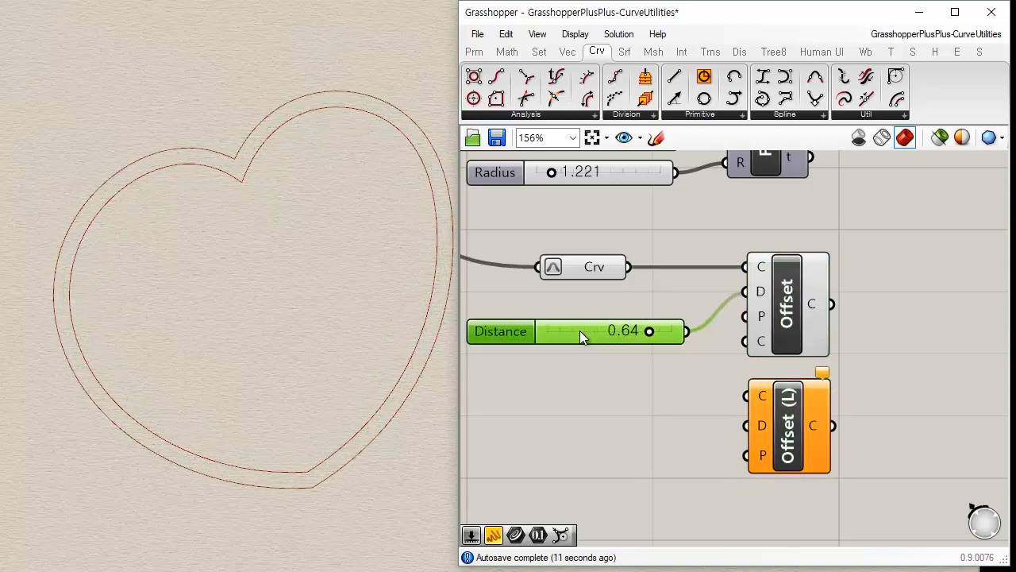
left_click_drag(628, 267, 751, 395)
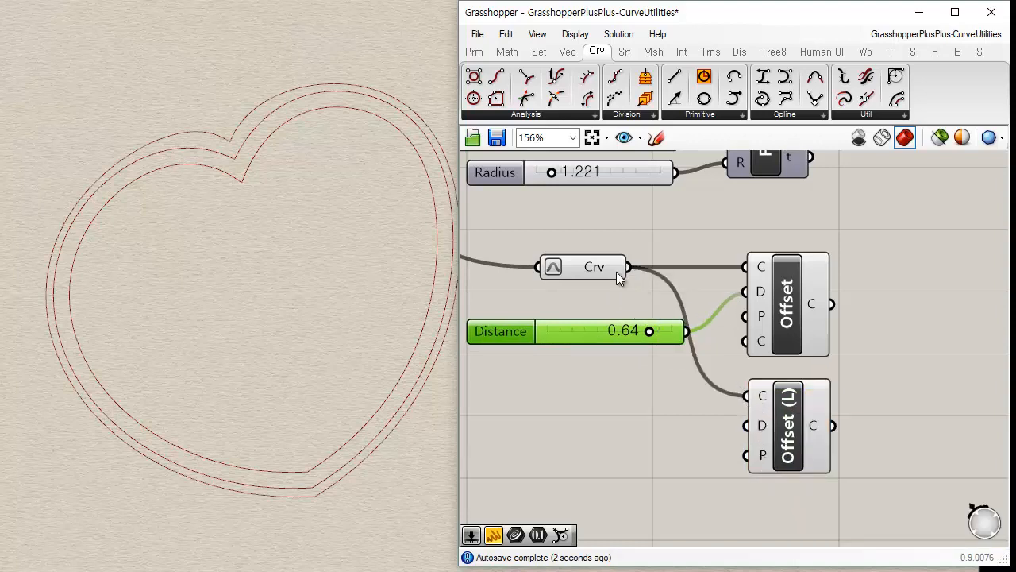
left_click_drag(687, 332, 754, 429)
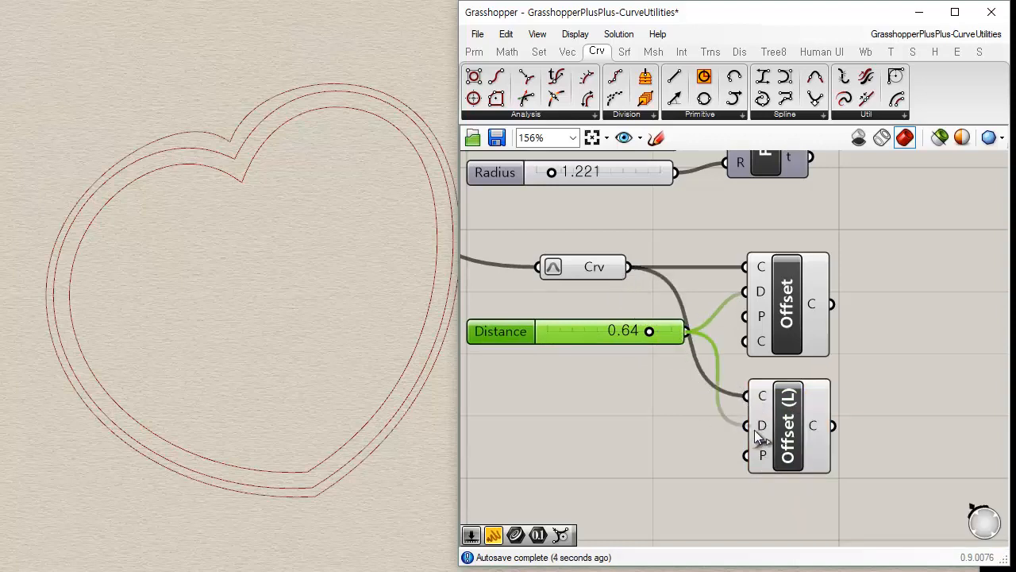
- Compare the Offset and Offset Loose curves around the heart by alternately hiding and showing each component's preview
left_click(793, 321)
left_click(799, 433)
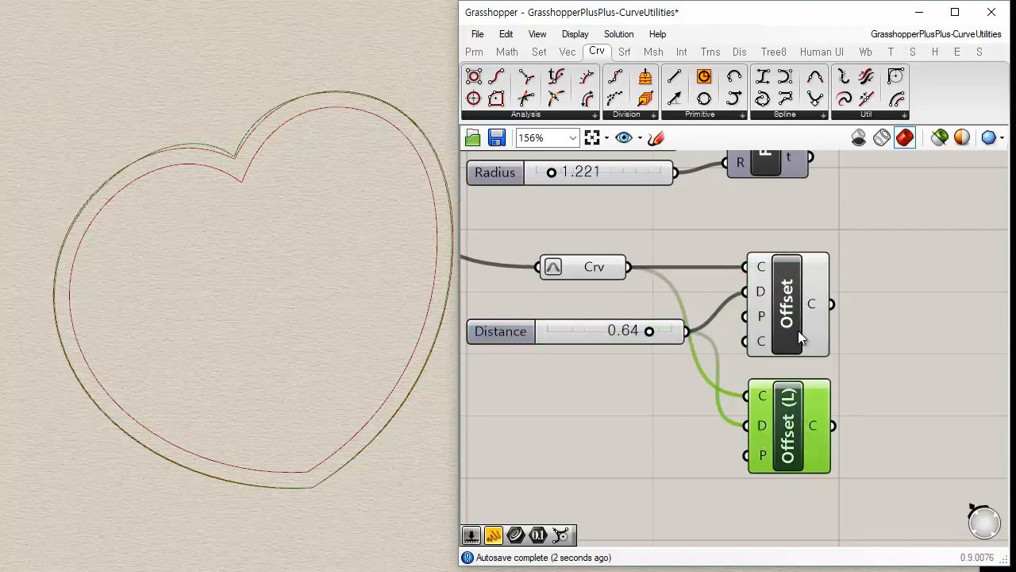
left_click(799, 331)
left_click(787, 435)
left_click(786, 347)
left_click(791, 439)
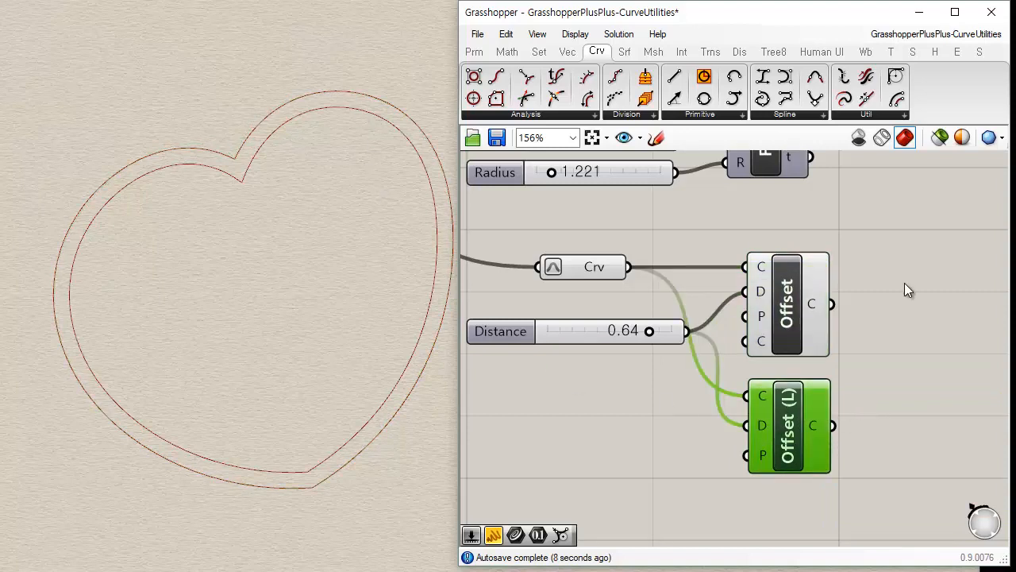
left_click(803, 313)
left_click(799, 401)
left_click(799, 315)
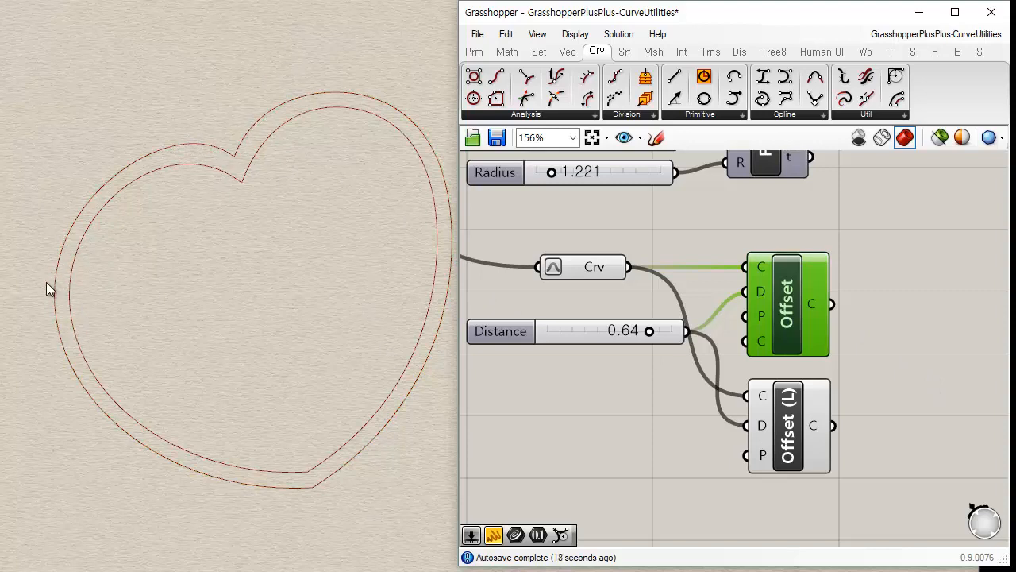
left_click(791, 444)
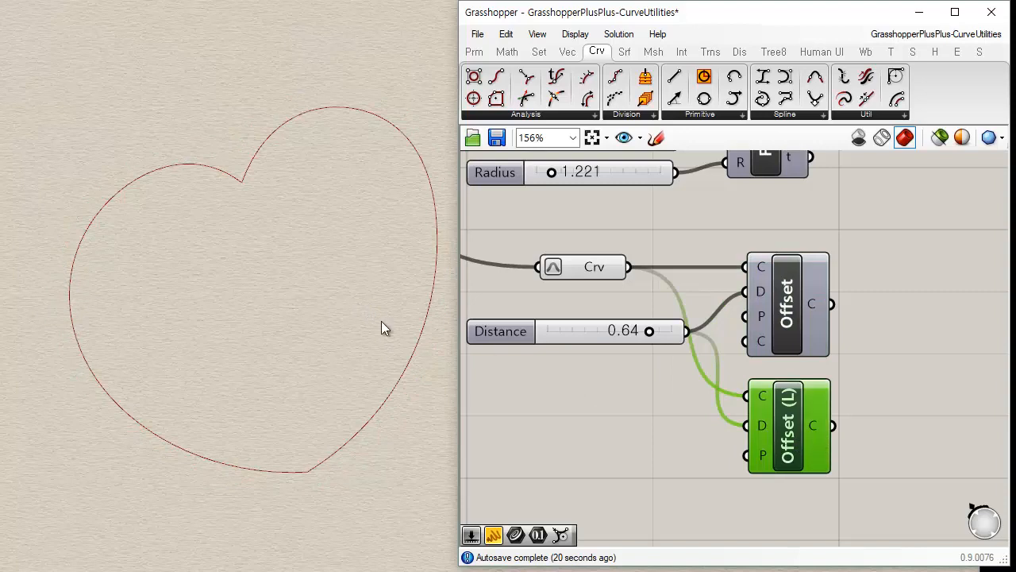
- Show both offset previews together and highlight each component in turn to compare where their curves differ
left_click_drag(858, 282, 798, 429)
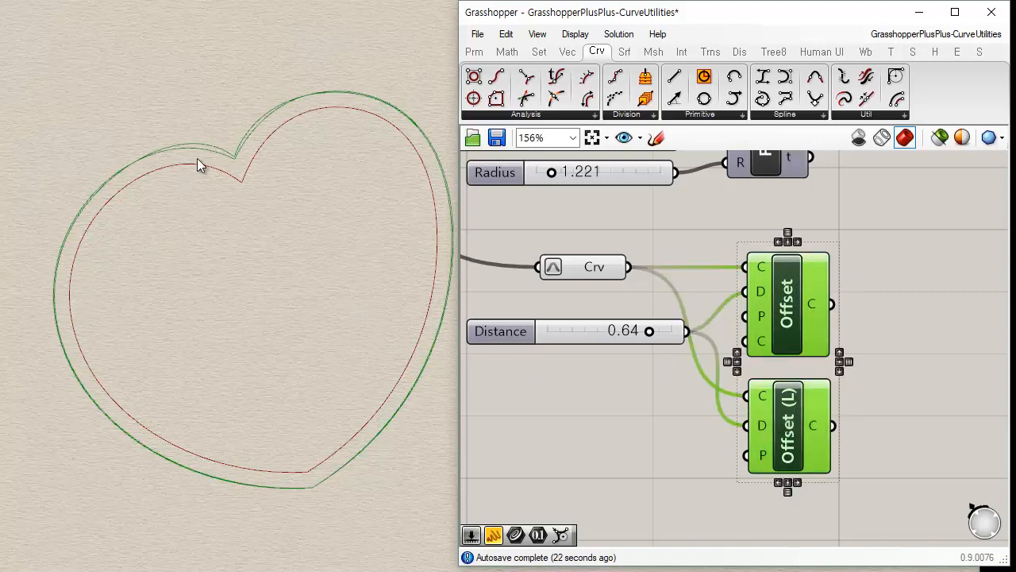
left_click(644, 422)
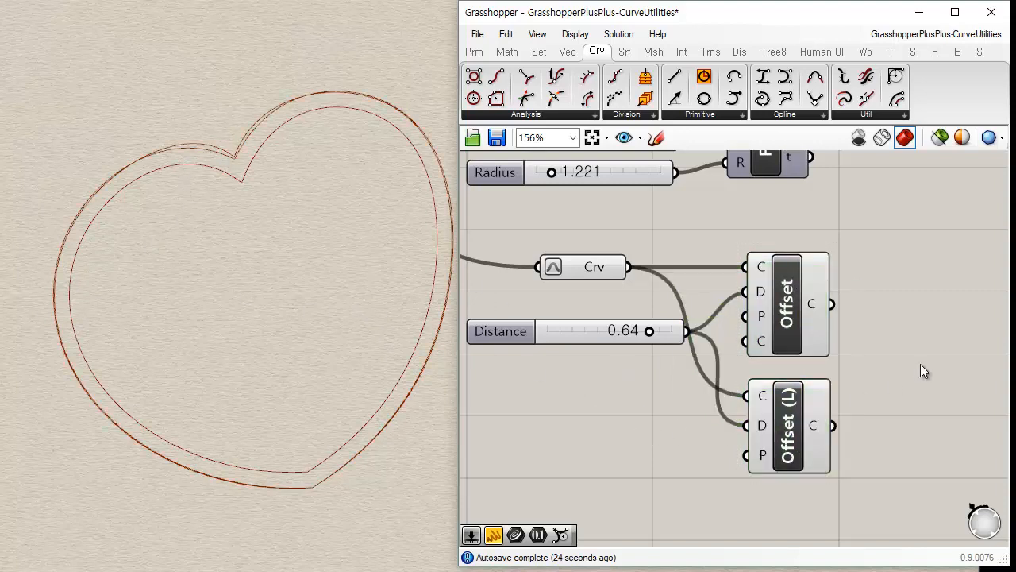
left_click(786, 319)
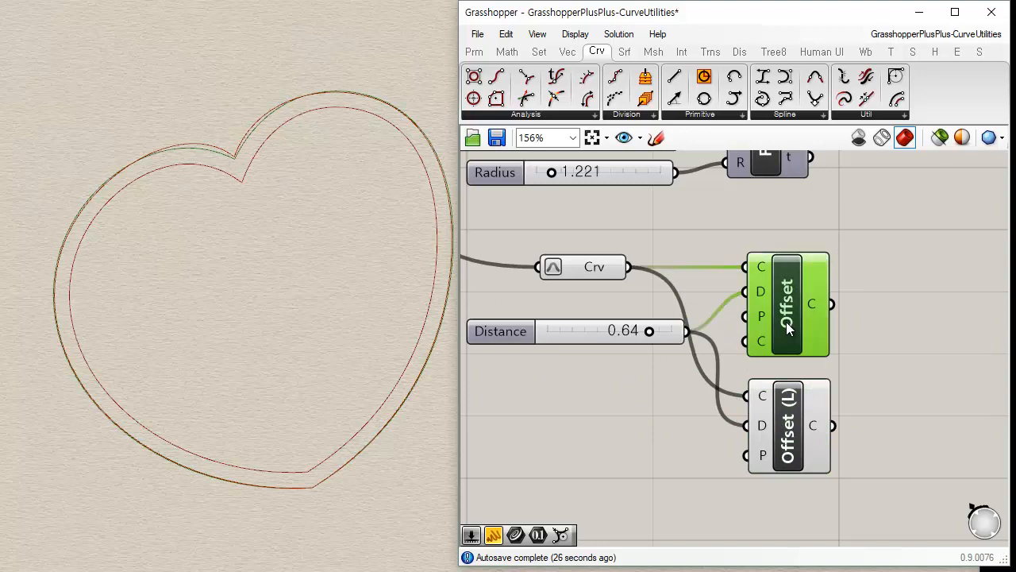
left_click(792, 425)
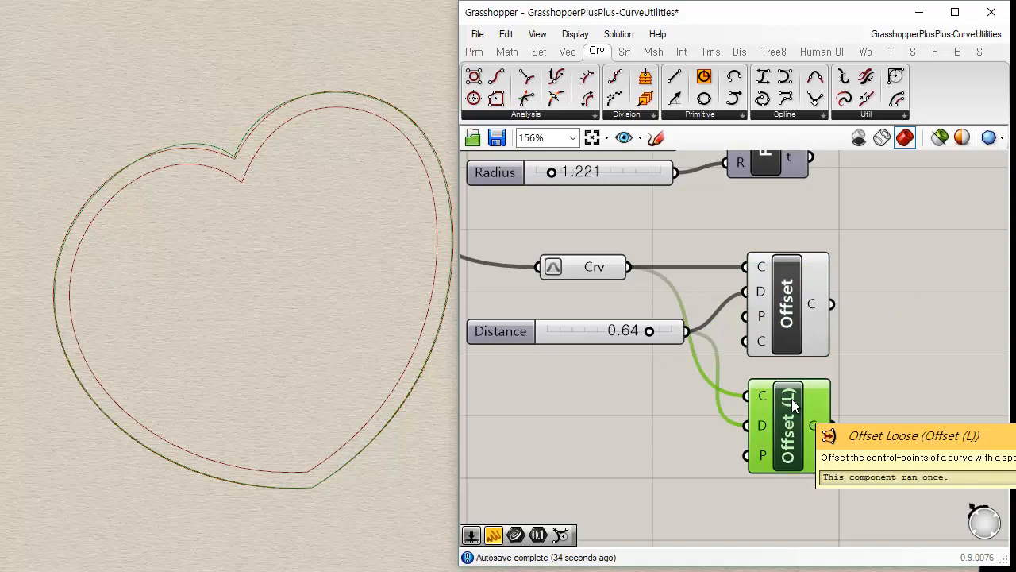
- Move the Distance slider and both offset components lower on the canvas to free space beside the Crv parameter
left_click(842, 333)
right_click_drag(816, 319, 783, 277)
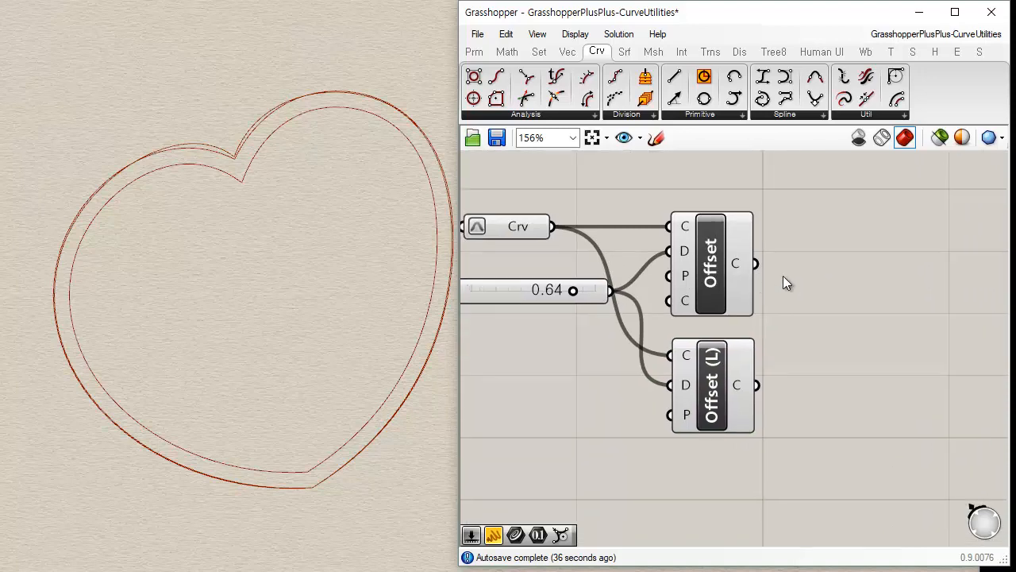
left_click_drag(852, 268, 514, 396)
left_click_drag(710, 294, 757, 372)
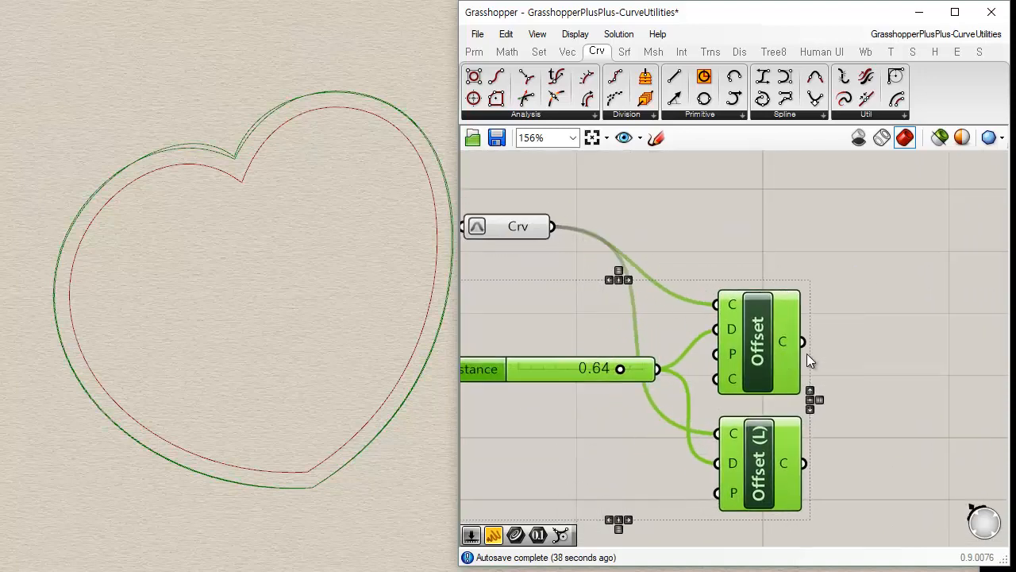
left_click(813, 330)
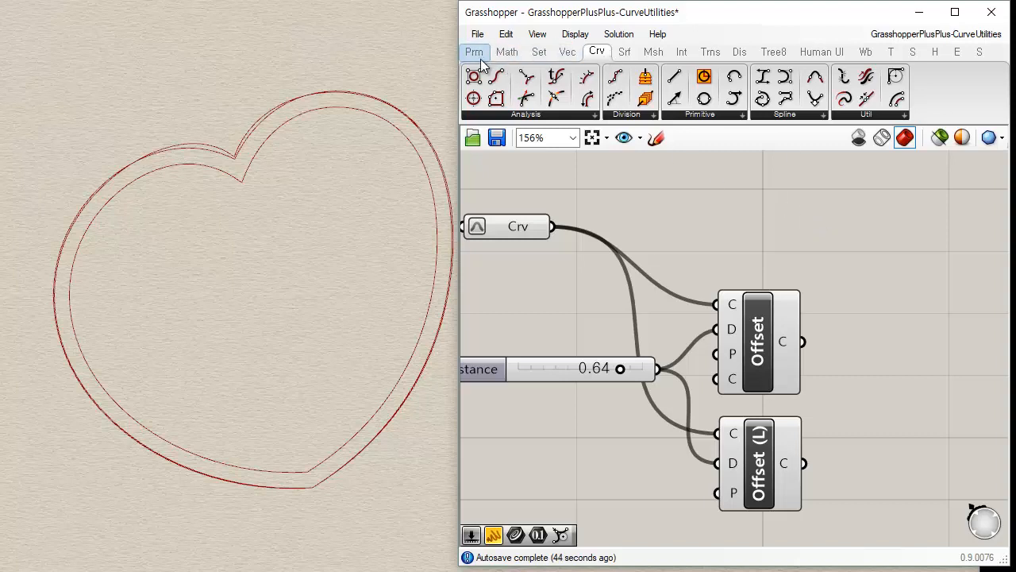
- Add a Control Points component above the offset components and connect the Crv parameter to its curve input
left_click(520, 115)
left_click_drag(528, 140, 708, 222)
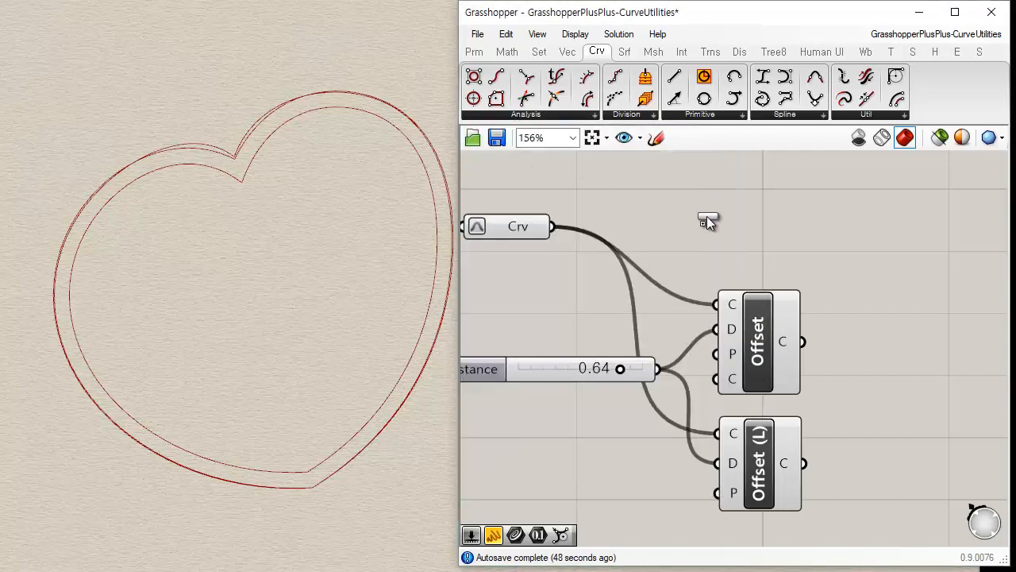
left_click_drag(886, 233, 887, 233)
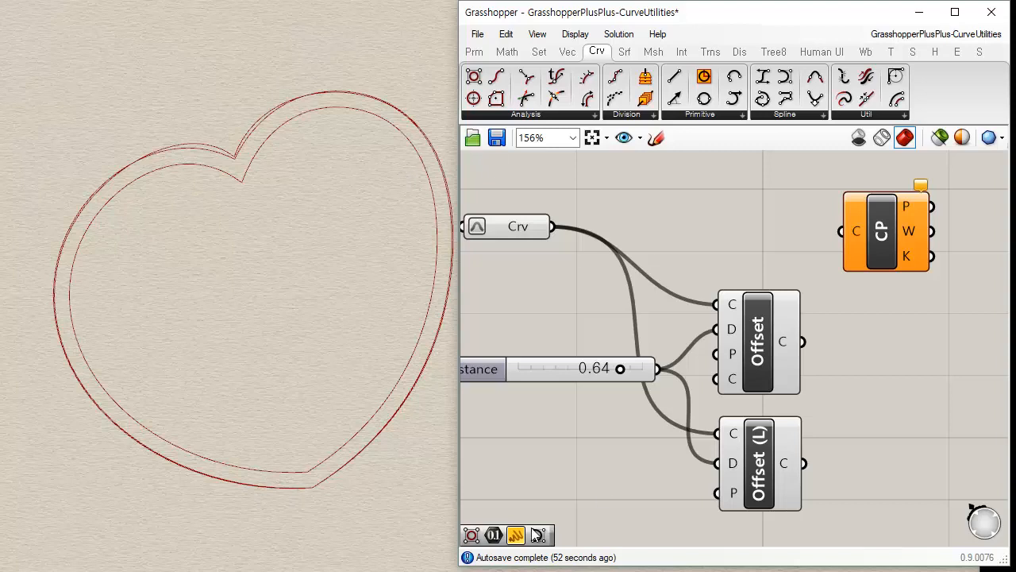
left_click_drag(604, 365, 601, 344)
left_click_drag(555, 227, 841, 231)
left_click_drag(906, 247, 881, 242)
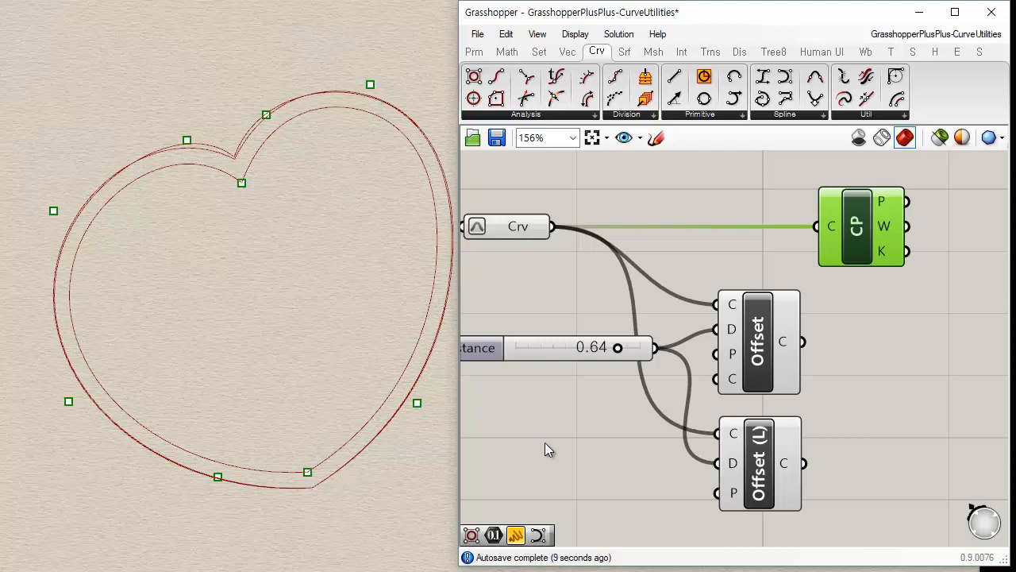
- Connect the Offset's output to the Control Points component in place of the Crv parameter and examine the offset curve's control points
left_click(761, 354)
left_click_drag(851, 236, 879, 236)
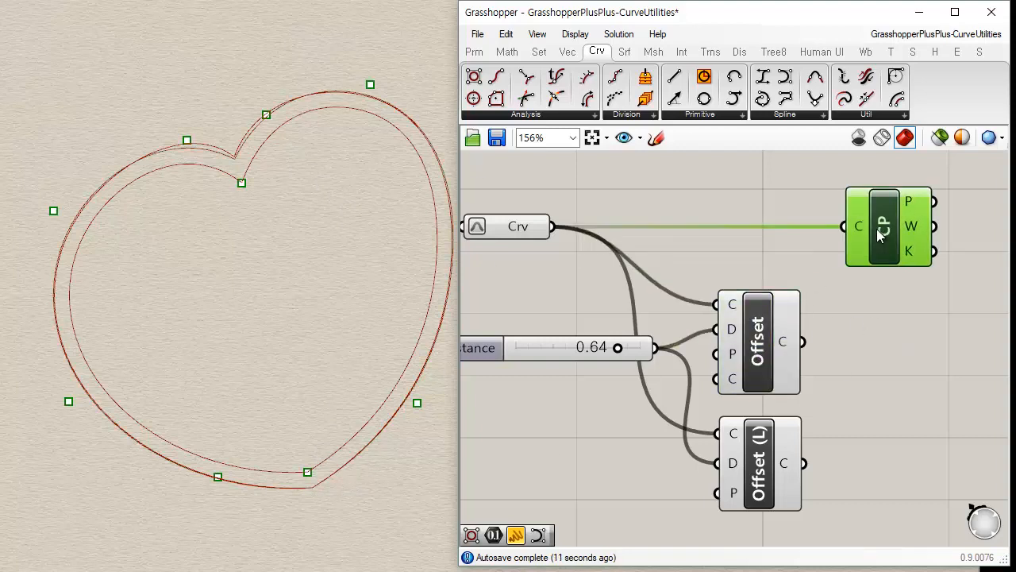
left_click_drag(803, 342, 847, 227, "shift")
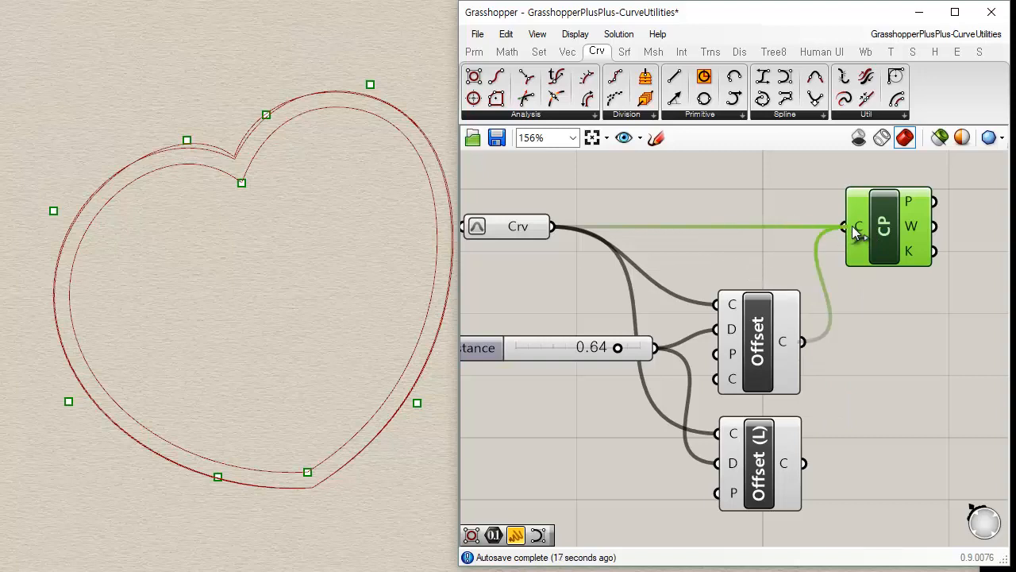
left_click_drag(852, 225, 806, 279, "ctrl")
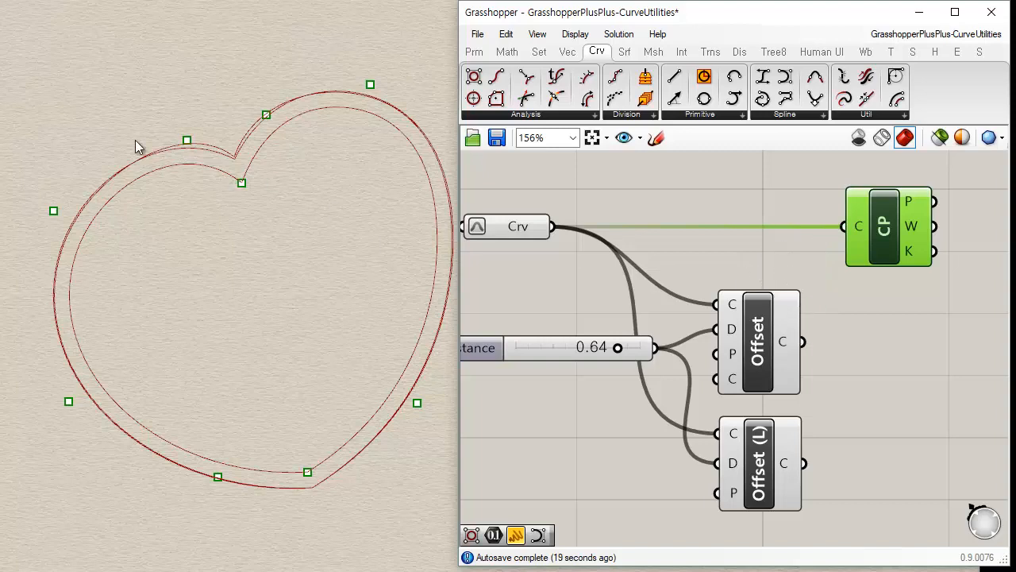
left_click_drag(804, 341, 853, 229)
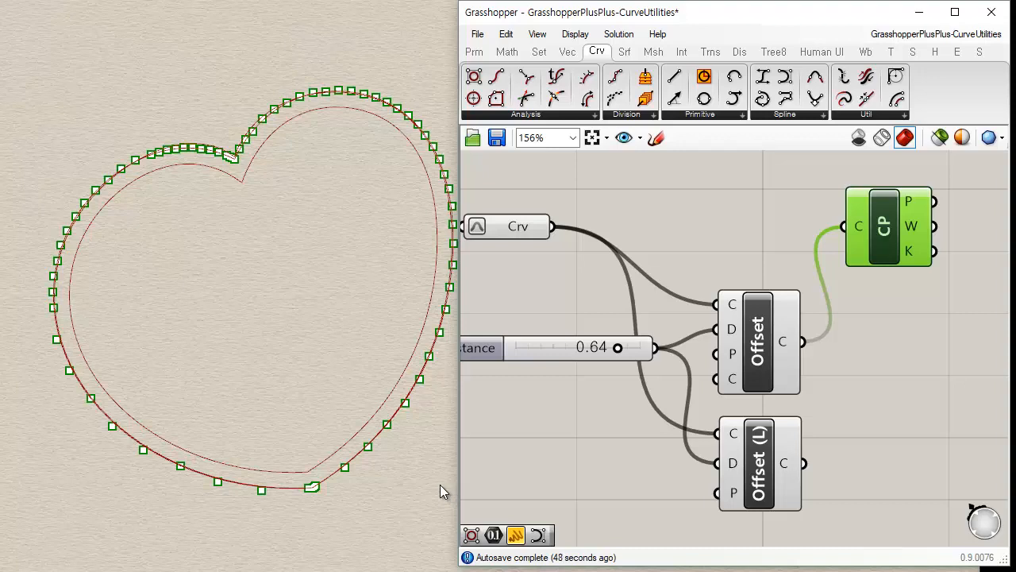
left_click(913, 463)
- Replace the Offset's wire so that both the Crv parameter and Offset Loose feed the Control Points component's curve input
left_click_drag(803, 463, 844, 227, "shift")
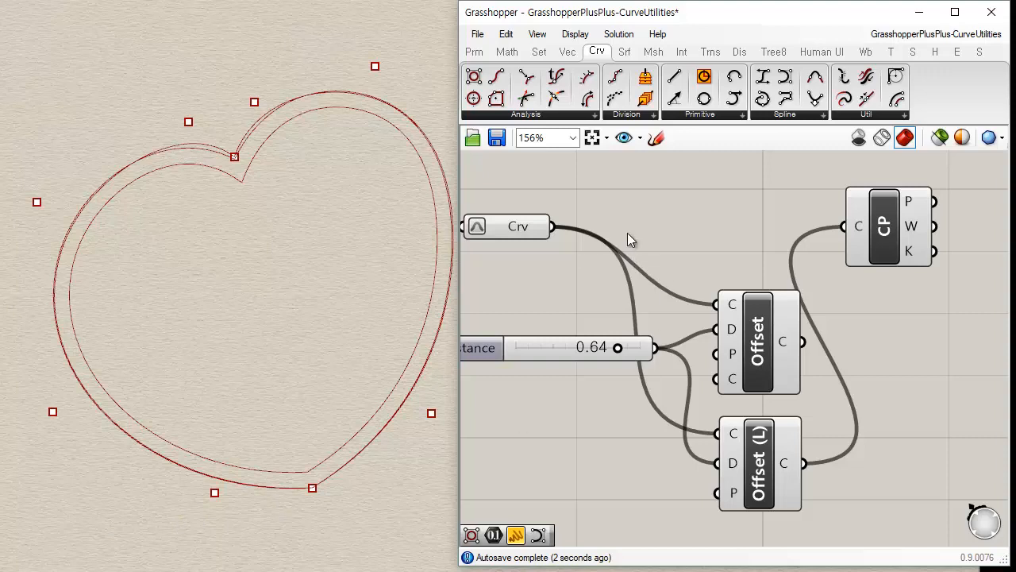
left_click_drag(547, 226, 842, 225)
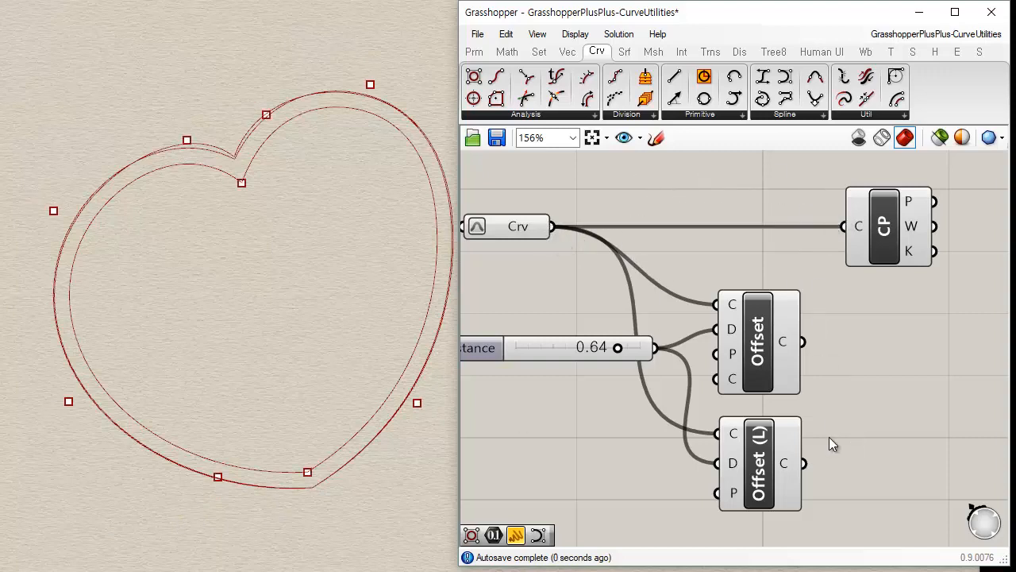
left_click_drag(803, 472, 842, 227, "shift")
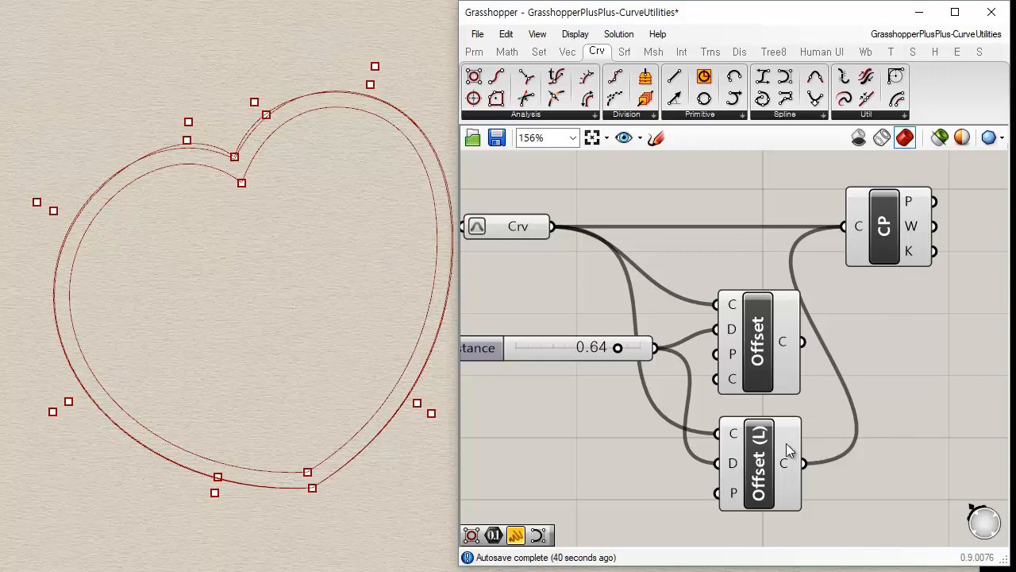
- Place Offset Loose directly beneath Offset and move the Control Points component slightly farther from them
left_click(740, 477)
left_click_drag(759, 481, 760, 435)
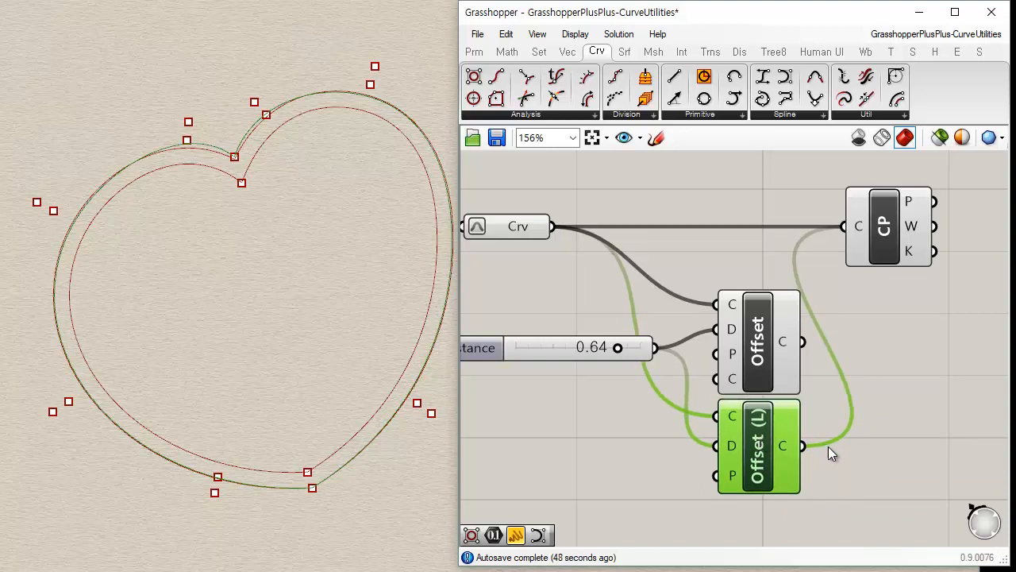
left_click(886, 436)
left_click(774, 340)
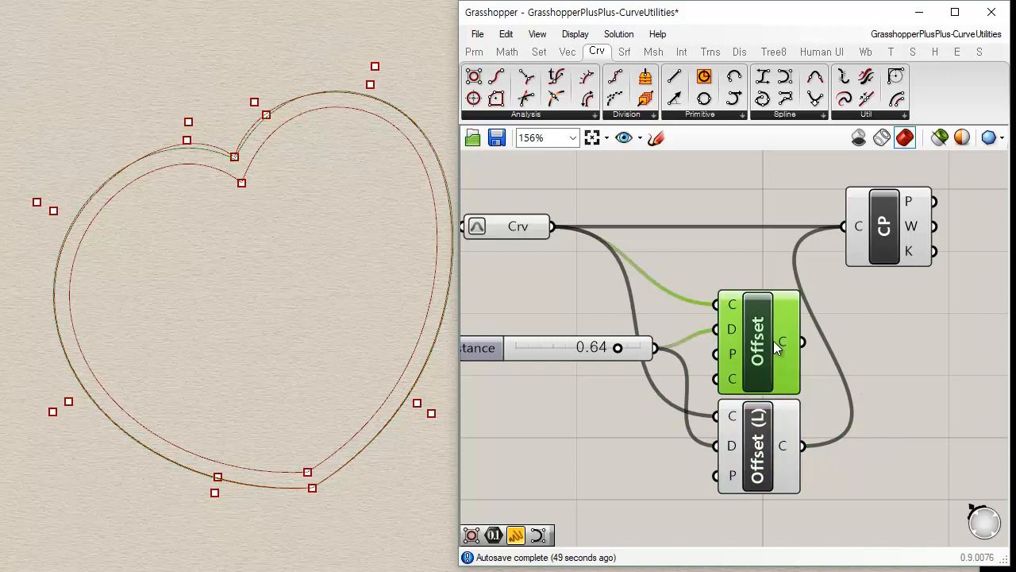
left_click(853, 373)
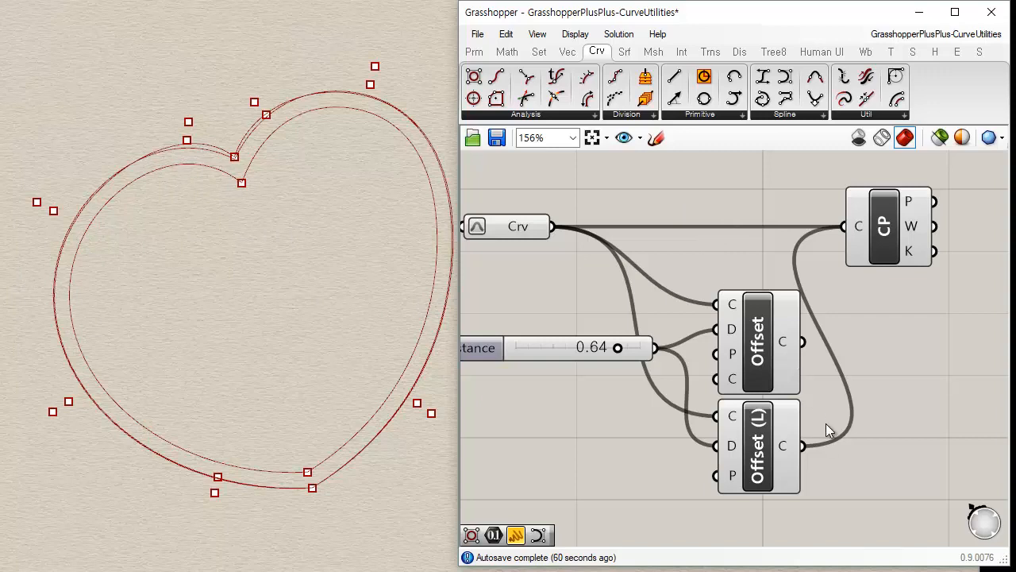
left_click_drag(890, 240, 913, 240)
left_click(936, 400)
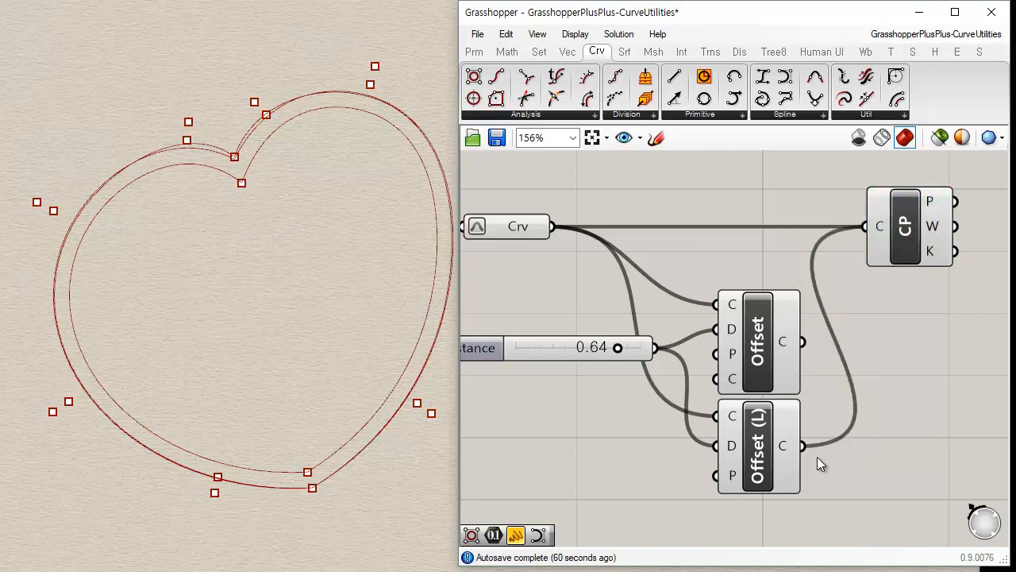
- Select Offset and Offset Loose in turn to compare the curves they produce
right_click_drag(815, 464, 848, 440)
left_click(805, 309)
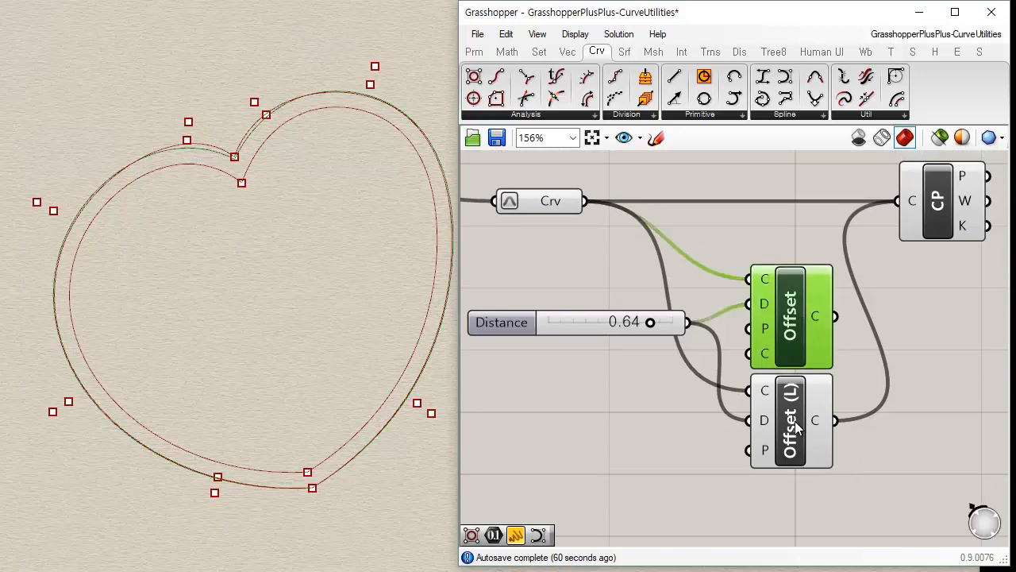
left_click(808, 427)
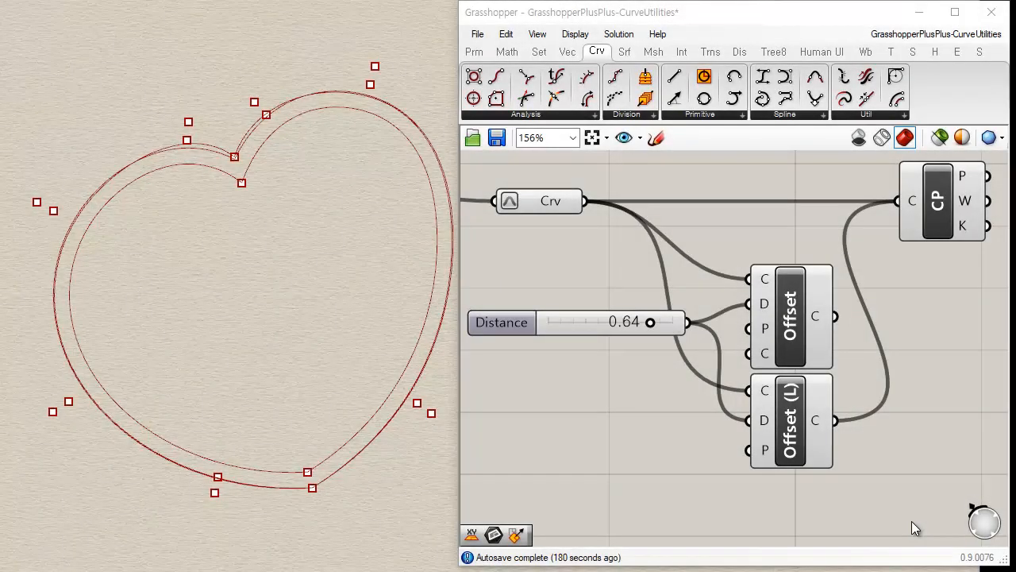
- Add a Seam component from the curve utilities and place it below and beyond the two offset components
left_click(902, 116)
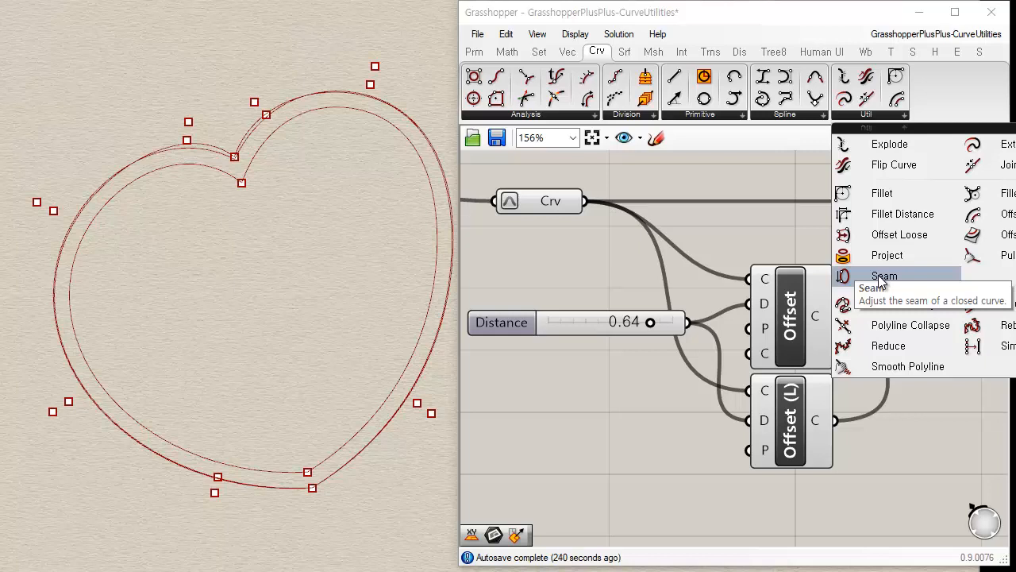
left_click_drag(880, 282, 906, 483)
right_click_drag(857, 439, 719, 364)
left_click_drag(796, 407, 835, 442)
left_click(798, 316)
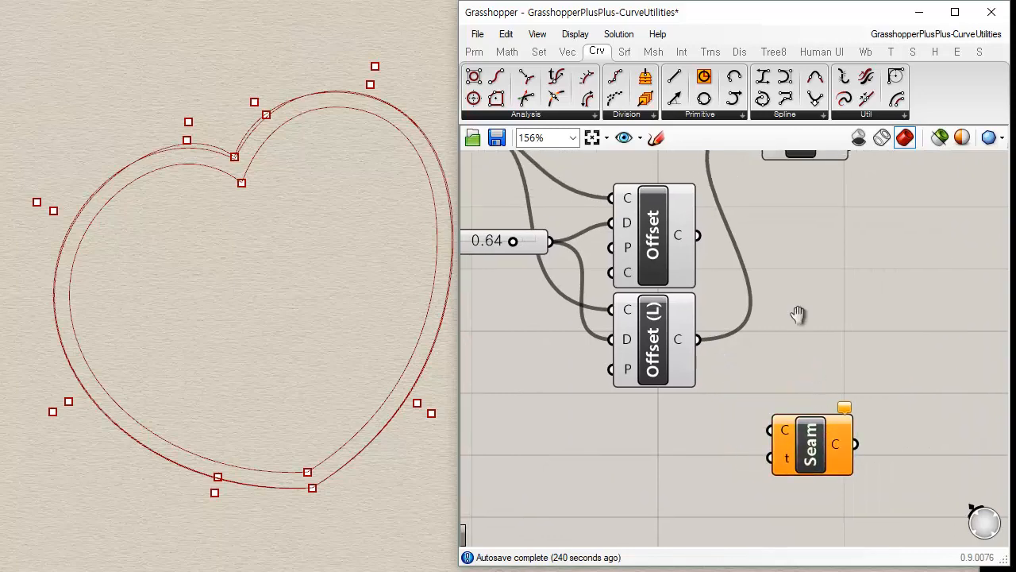
right_click_drag(799, 315, 867, 378)
scroll(869, 348, "down", 1)
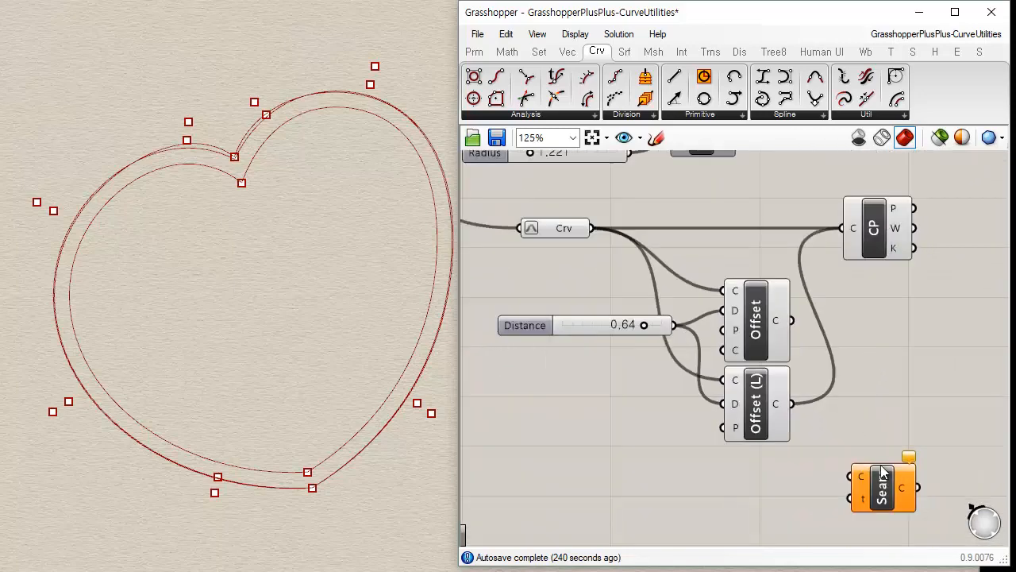
left_click_drag(881, 467, 883, 445)
left_click(879, 330)
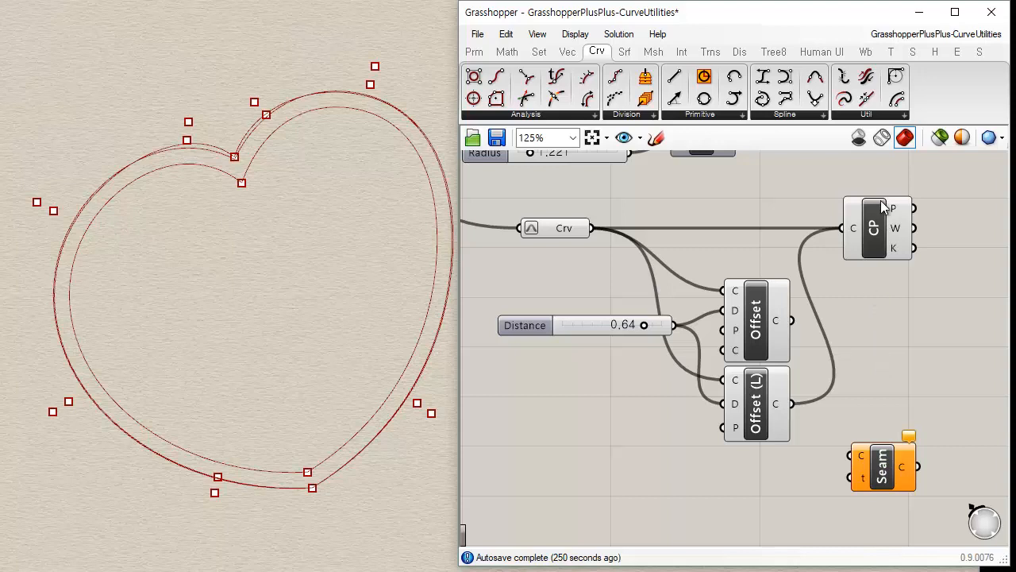
- Delete the Control Points component and change the Rhino viewport to the plain grey display mode with a grid
left_click(881, 225)
key("Delete")
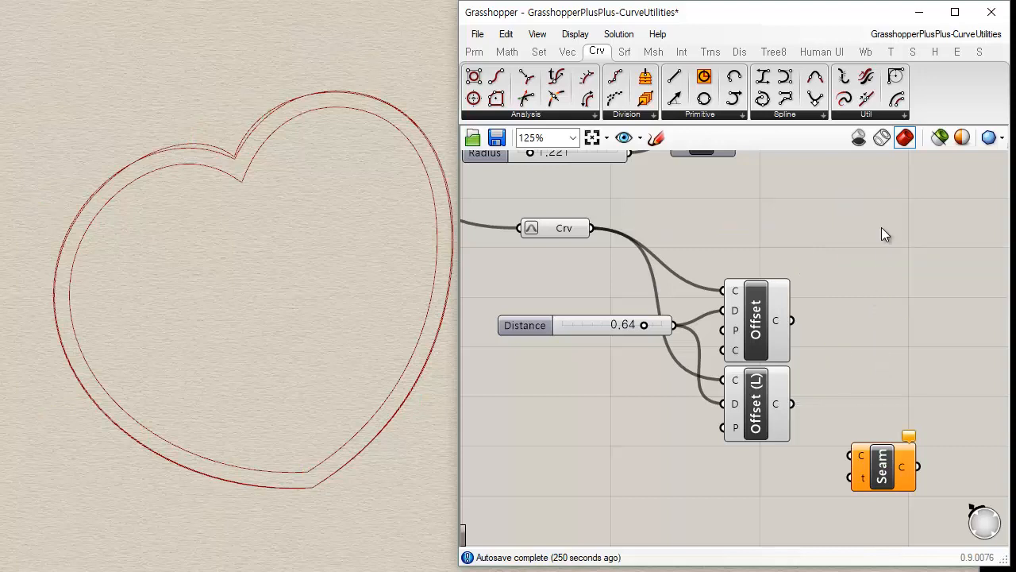
right_click_drag(880, 326, 848, 271)
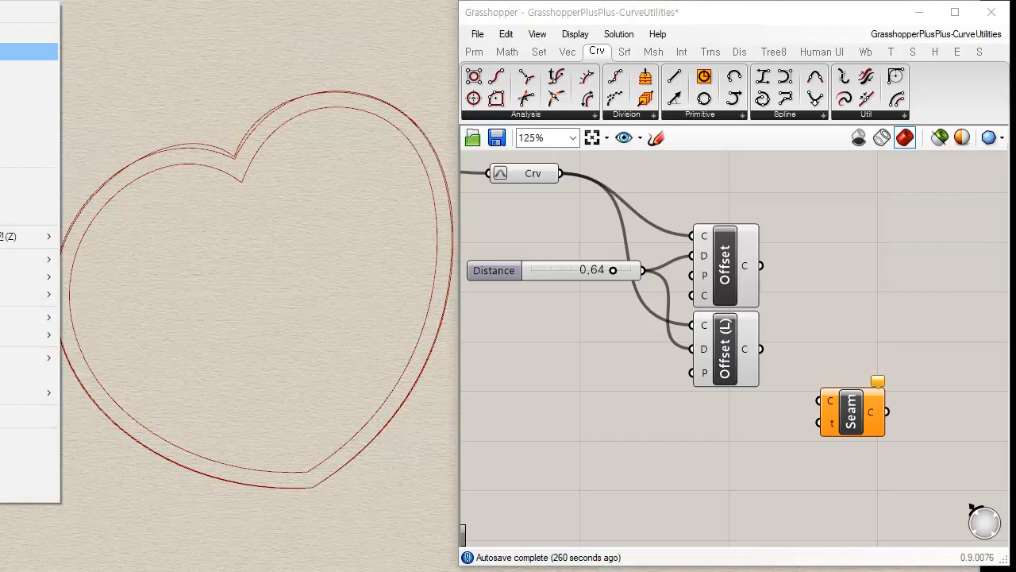
left_click(16, 52)
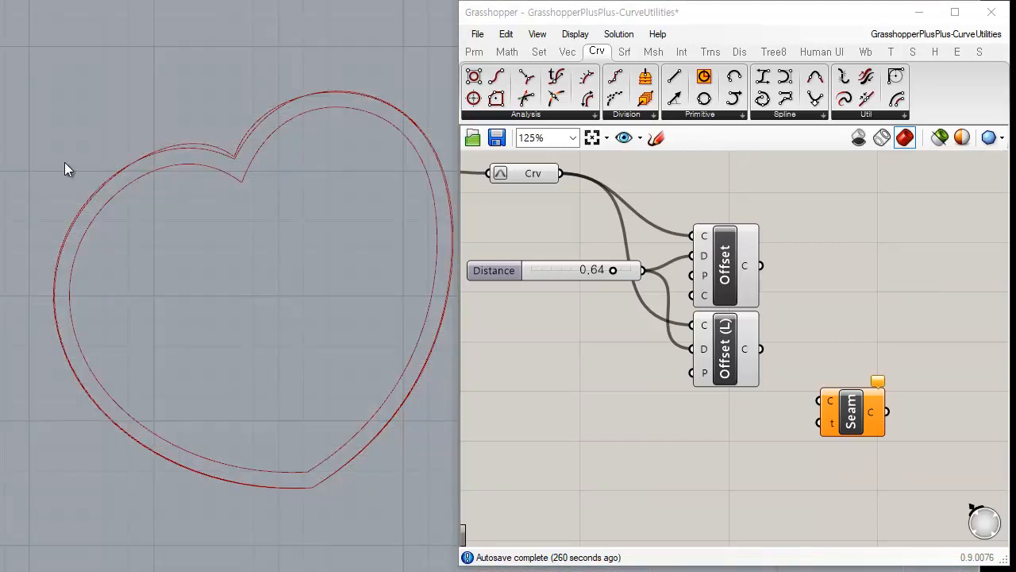
- Turn off the preview of both the Offset and Offset Loose components
left_click_drag(809, 227, 709, 331)
key("ctrl+q")
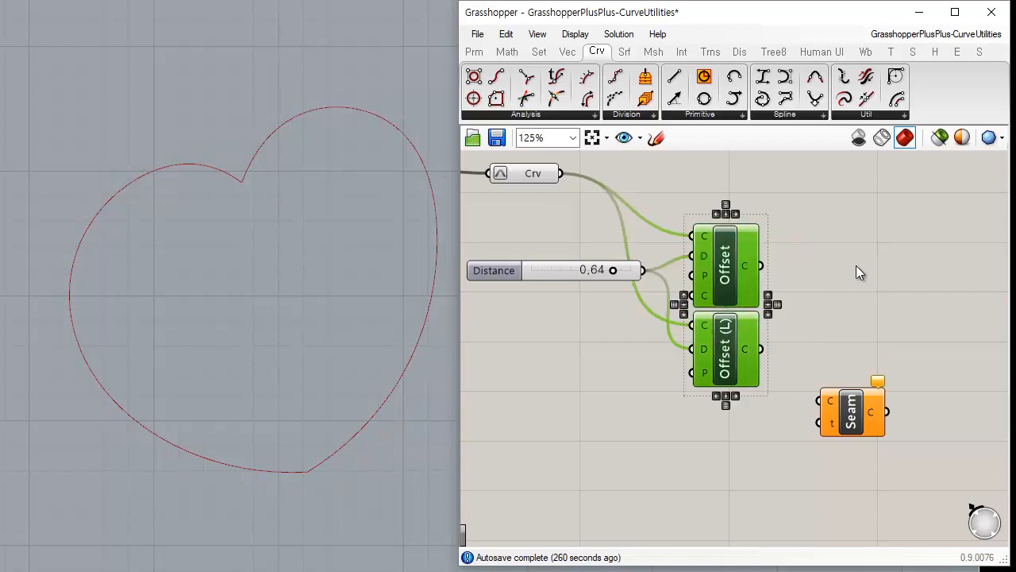
left_click(857, 267)
- Bake the Crv parameter's heart curve into Rhino with the default attributes
left_click(540, 172)
right_click(541, 171)
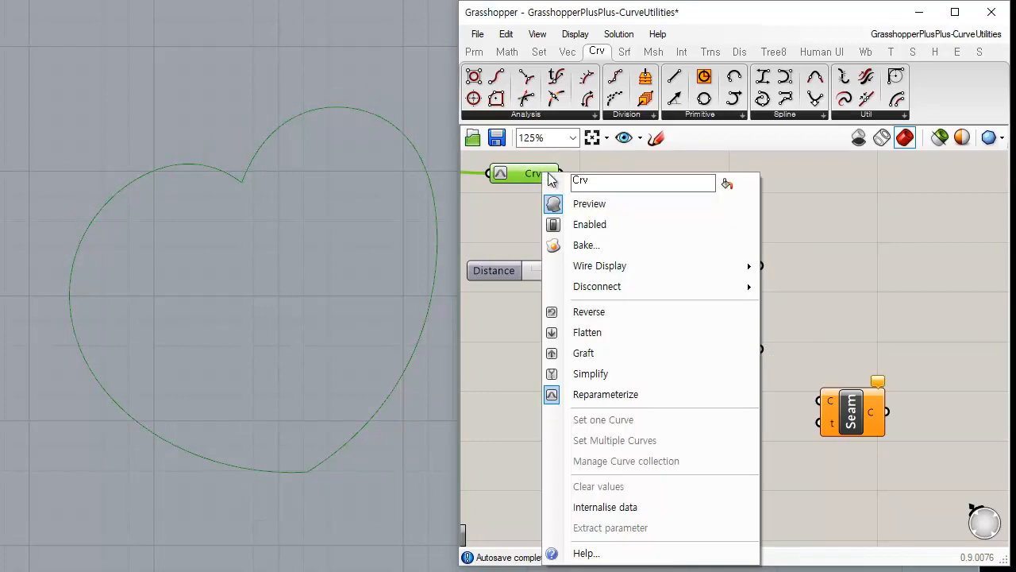
left_click(613, 252)
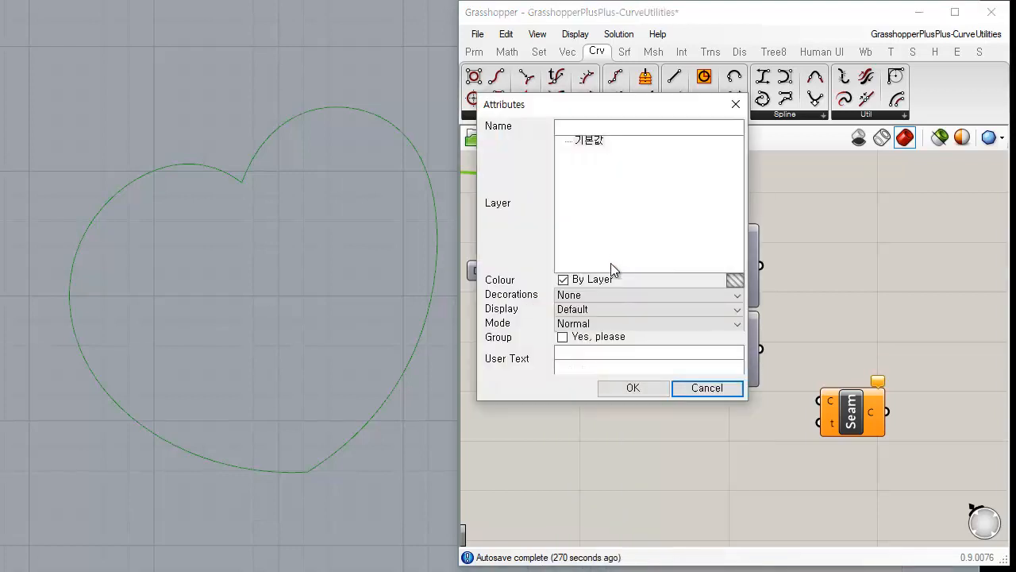
left_click(633, 388)
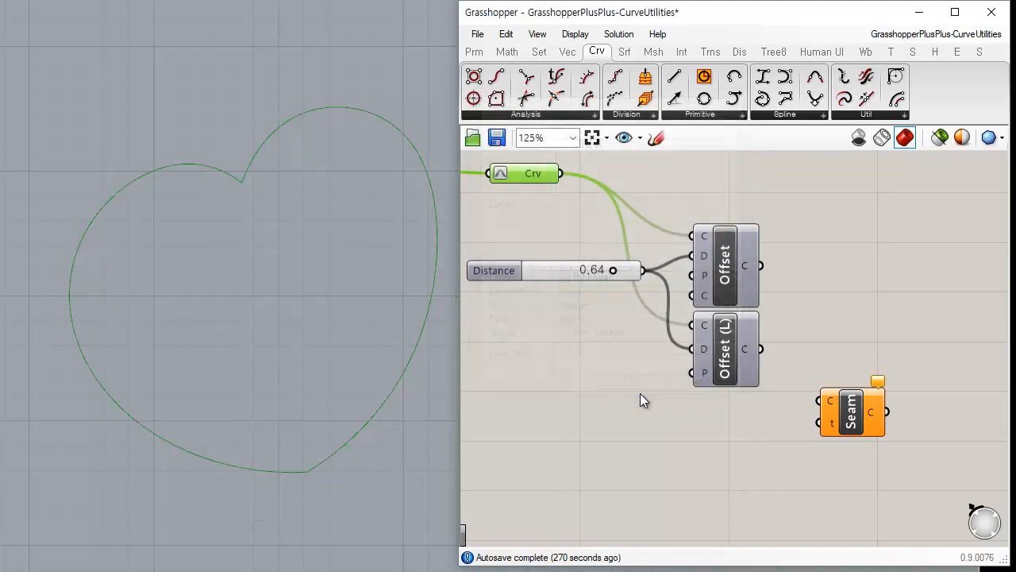
left_click(266, 139)
left_click(353, 202)
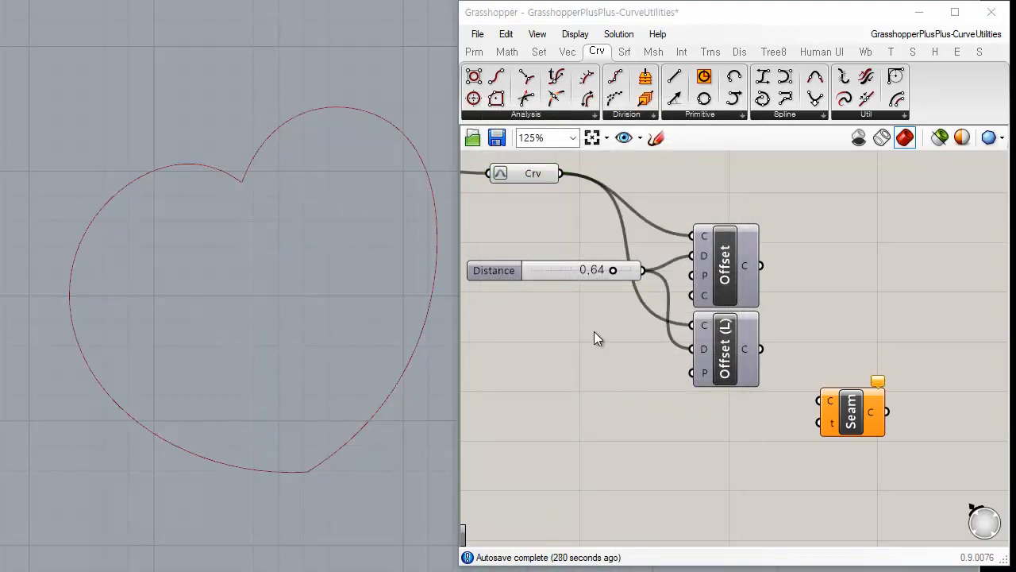
- Bake the Offset component's output curve into Rhino with the default attributes
right_click(748, 266)
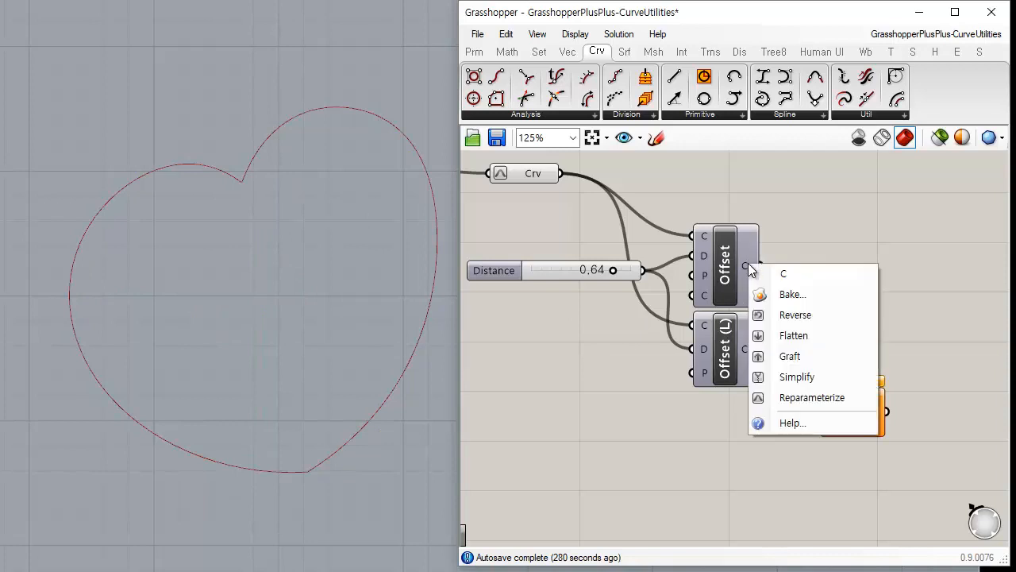
left_click(786, 295)
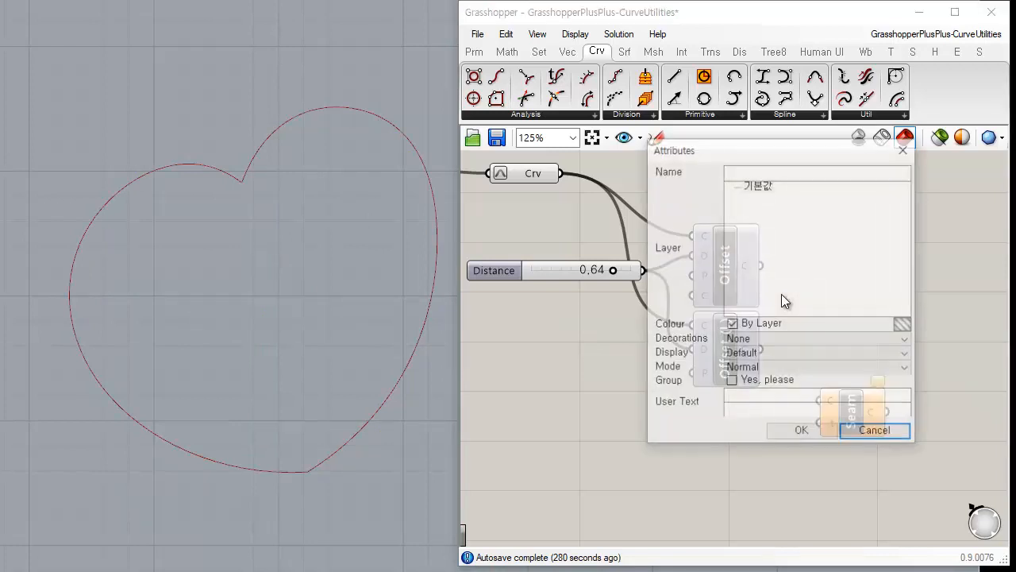
left_click(798, 430)
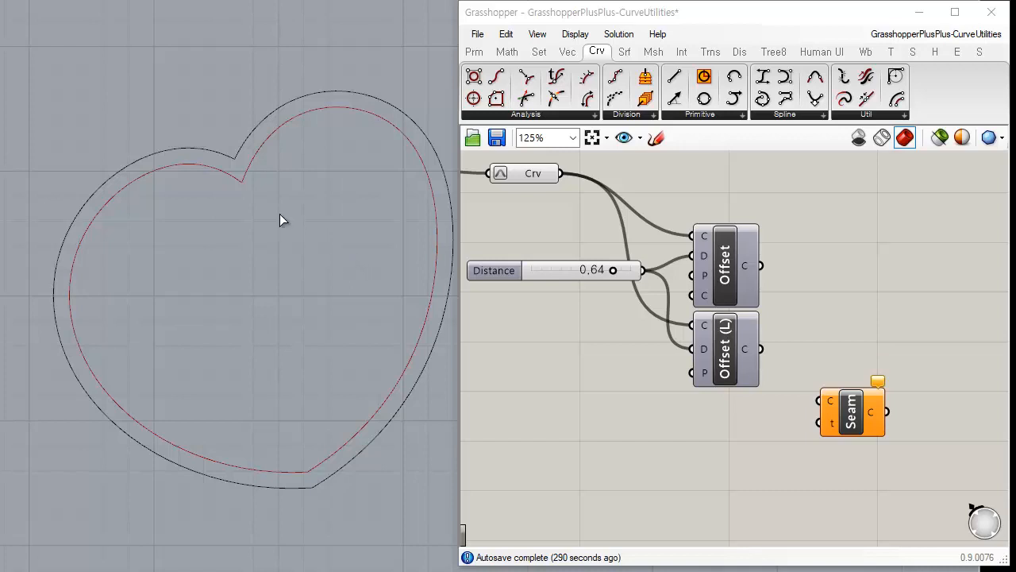
- Loft the inner and outer baked heart curves, trying other seam positions before setting both seam points at the heart's upper notch
left_click(228, 177)
left_click(214, 153, "shift")
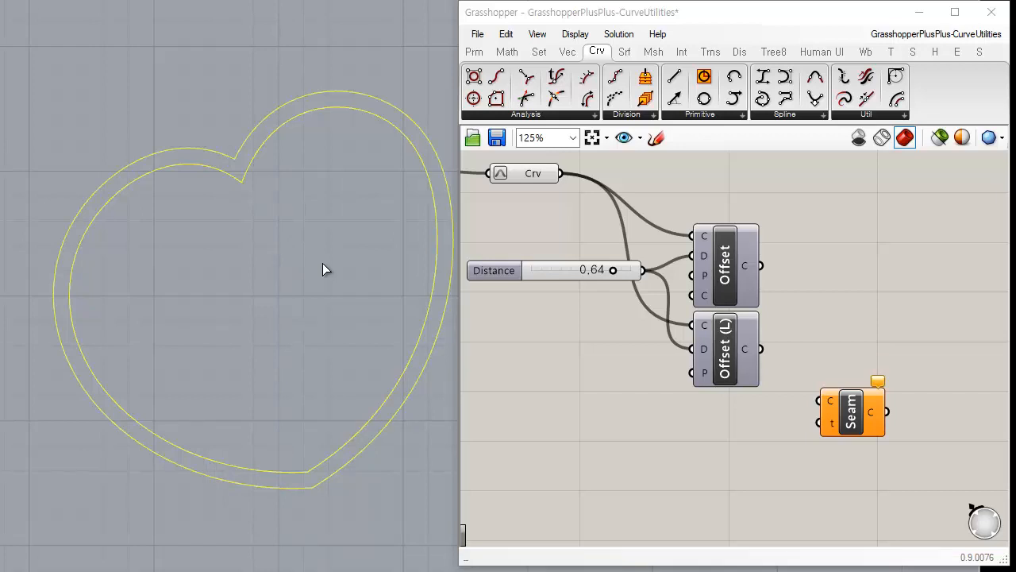
key("Return")
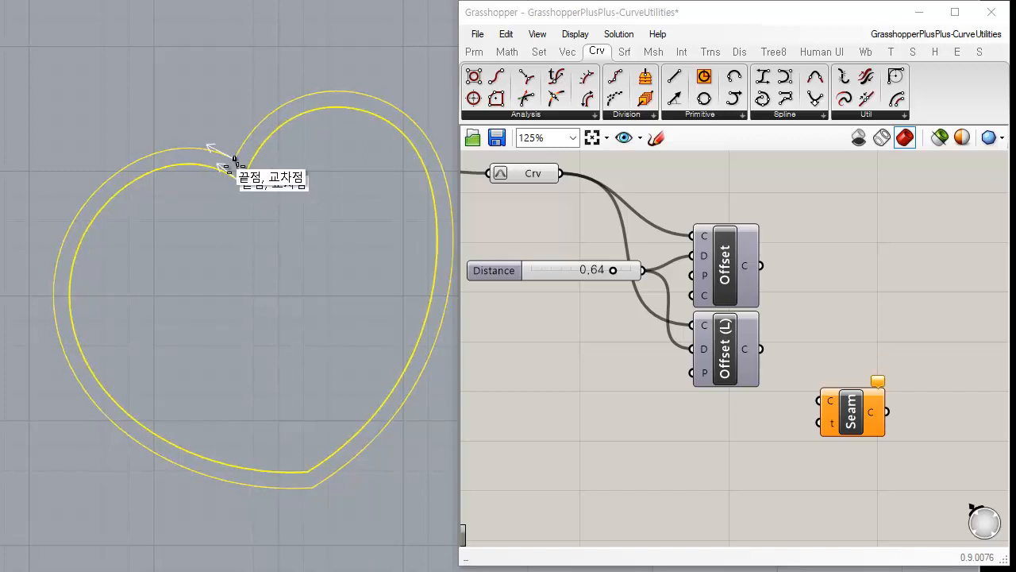
left_click(234, 158)
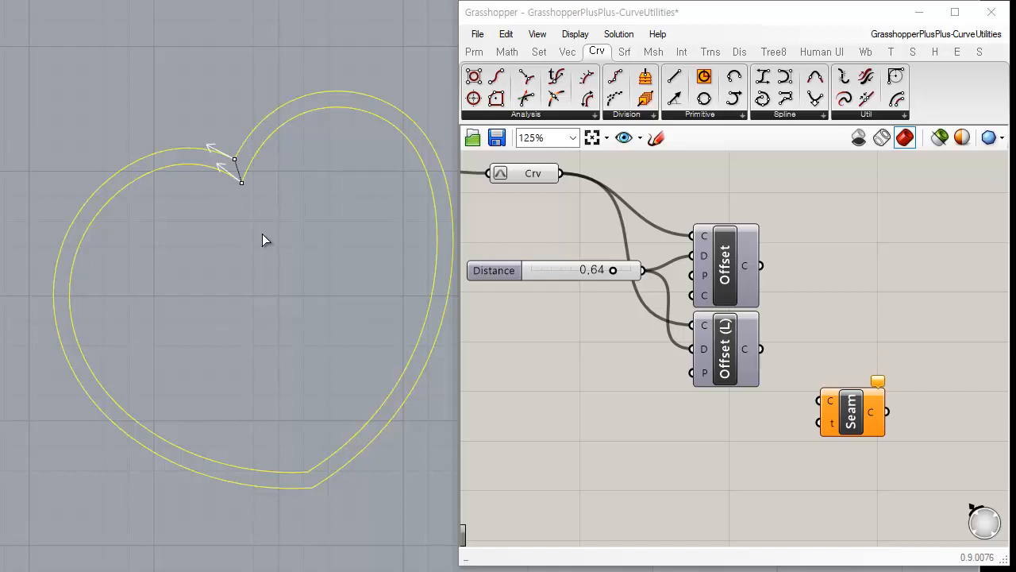
left_click(241, 182)
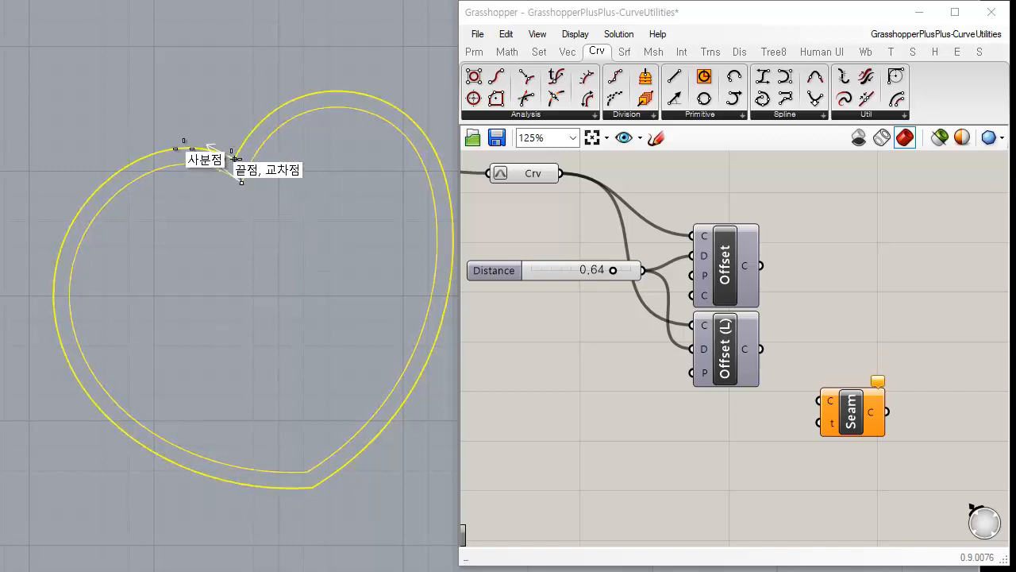
left_click(241, 182)
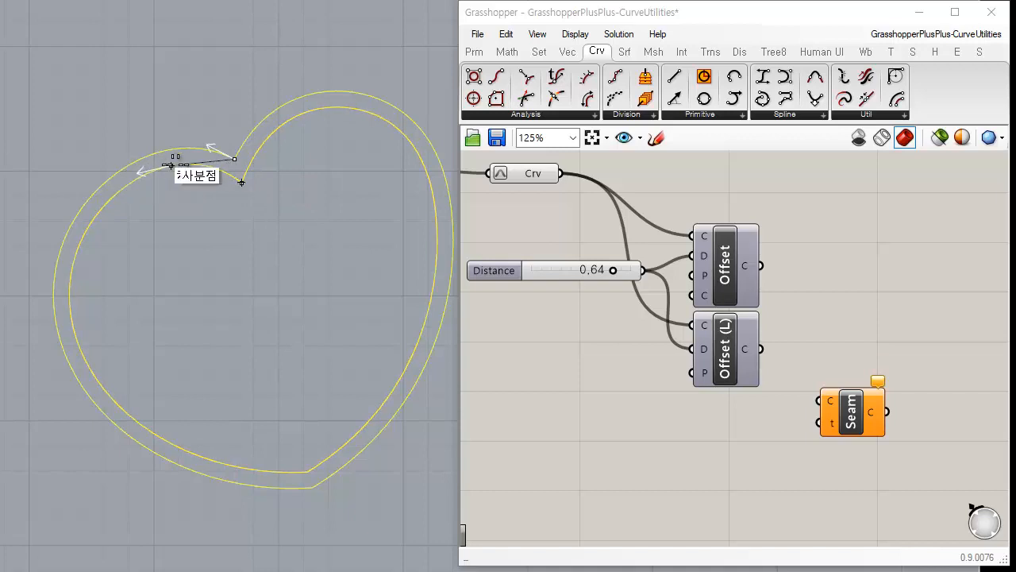
left_click(241, 182)
key("Return")
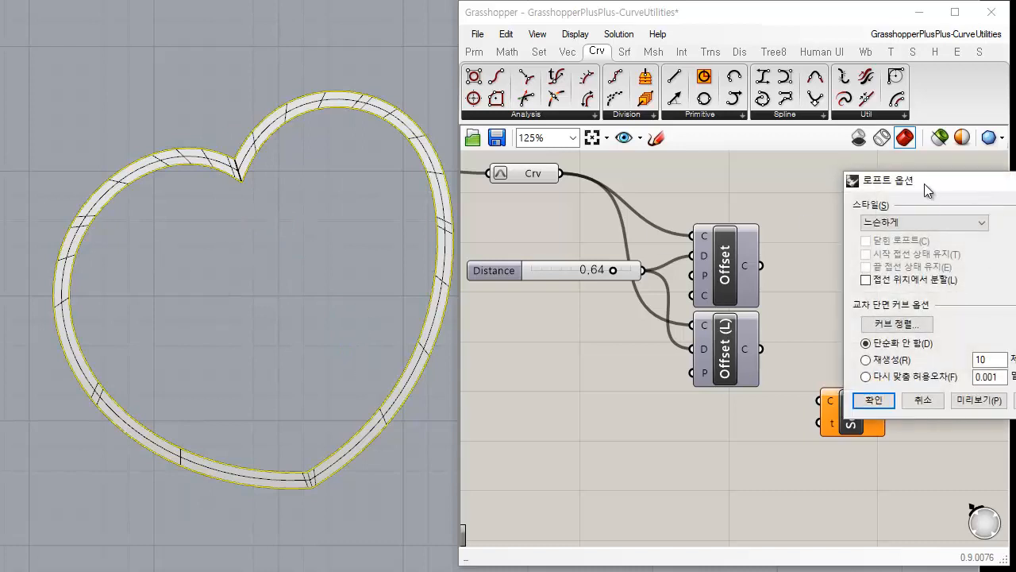
- Preview the loft rebuilt with 10 control points, and preview it again with the do-not-simplify option (단순화 안 함)
left_click_drag(917, 178, 518, 187)
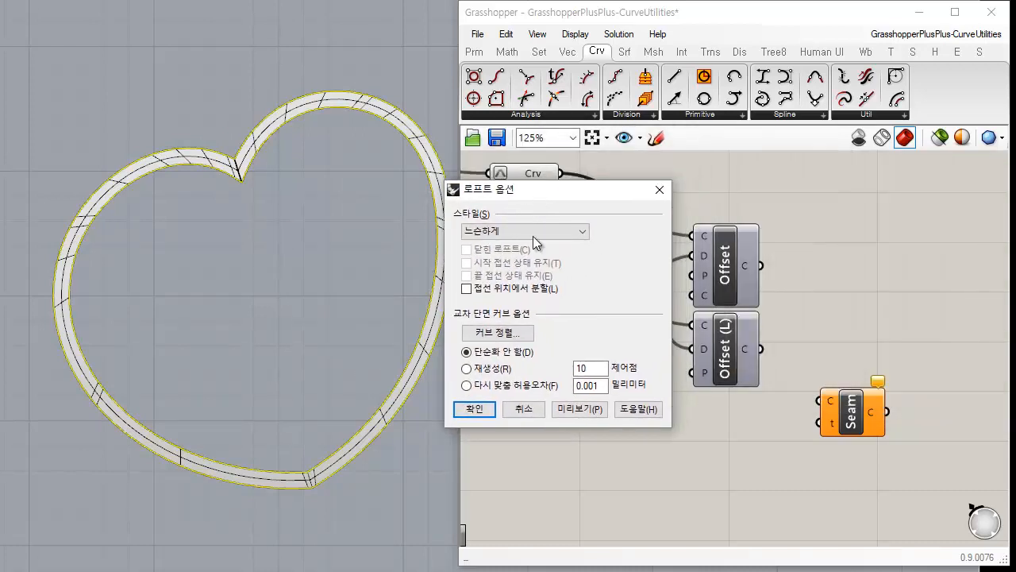
left_click(489, 370)
left_click(588, 411)
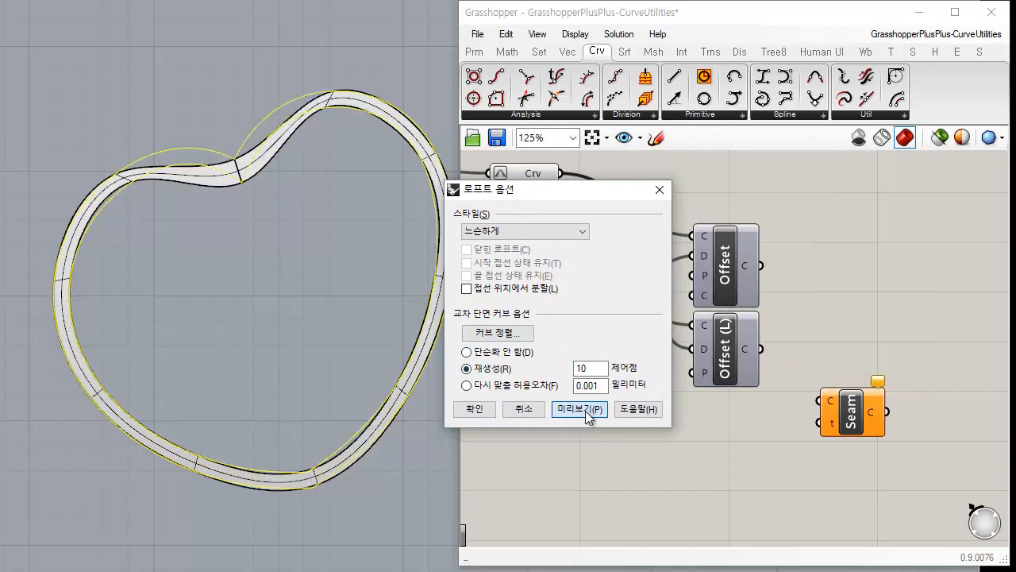
left_click(503, 353)
left_click(580, 410)
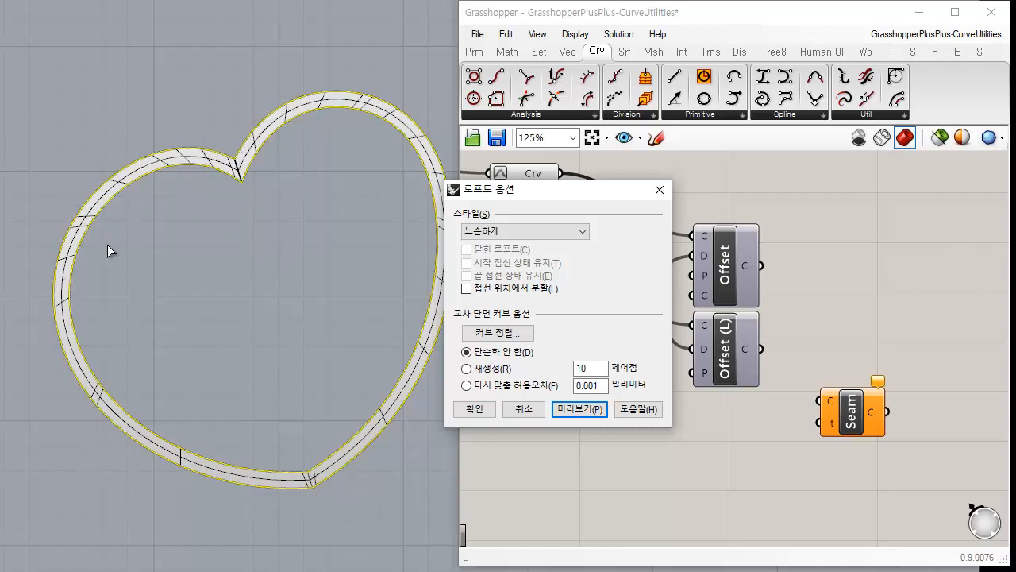
- Set the loft style to 보통 (Normal), preview it and create the heart-shaped loft
left_click(585, 231)
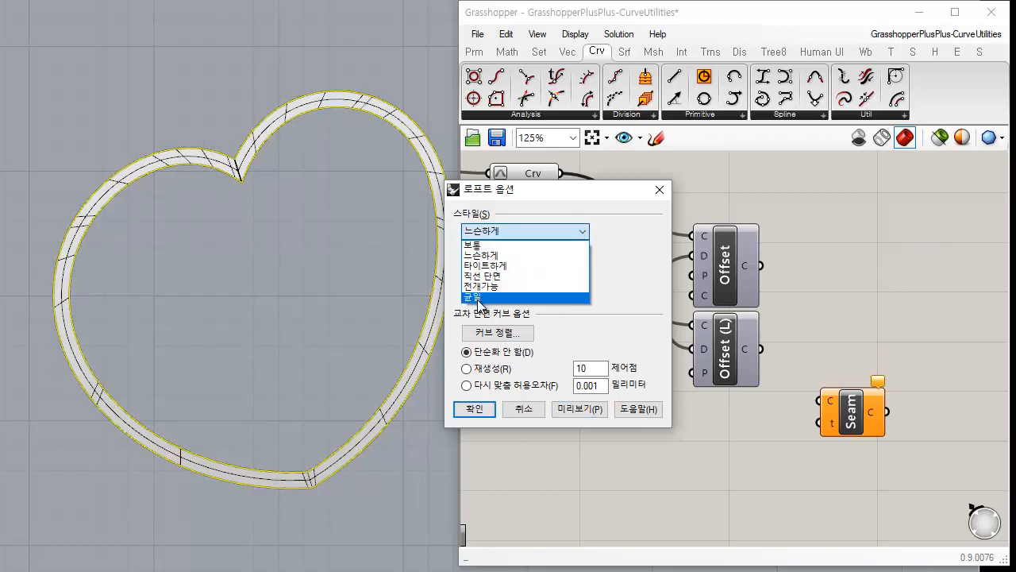
left_click(476, 296)
left_click(584, 230)
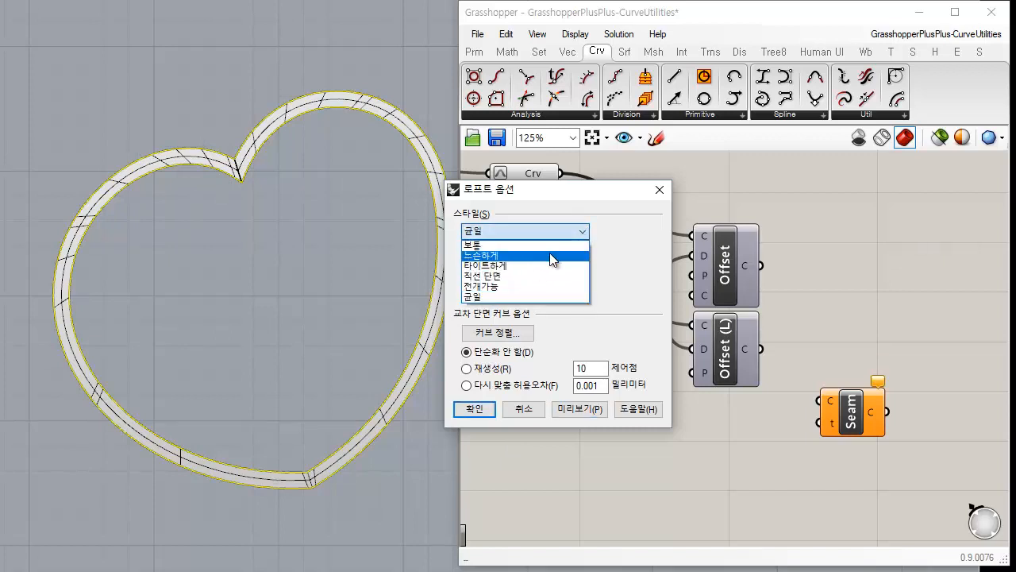
left_click(551, 248)
left_click(538, 231)
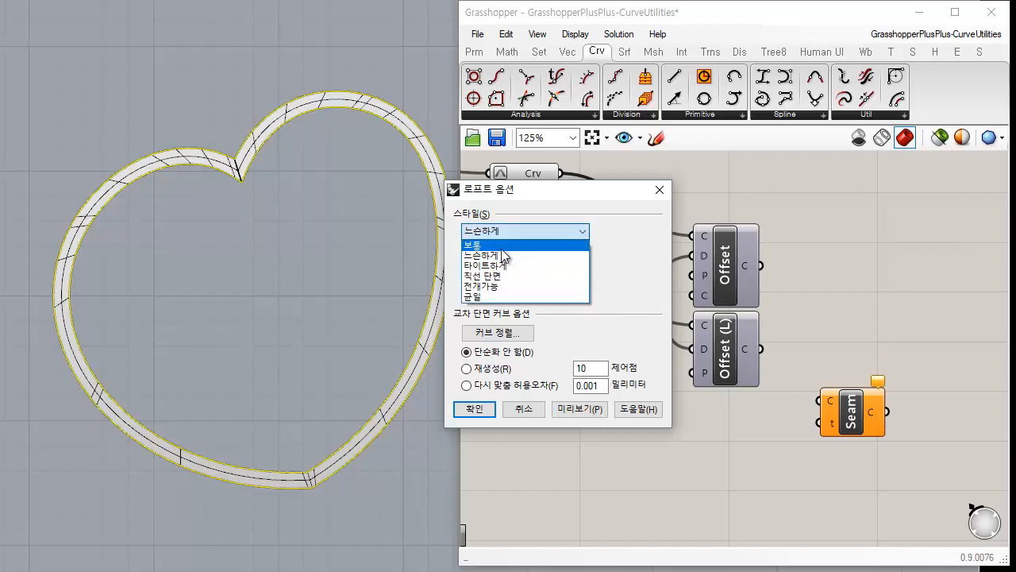
left_click(508, 243)
left_click(588, 409)
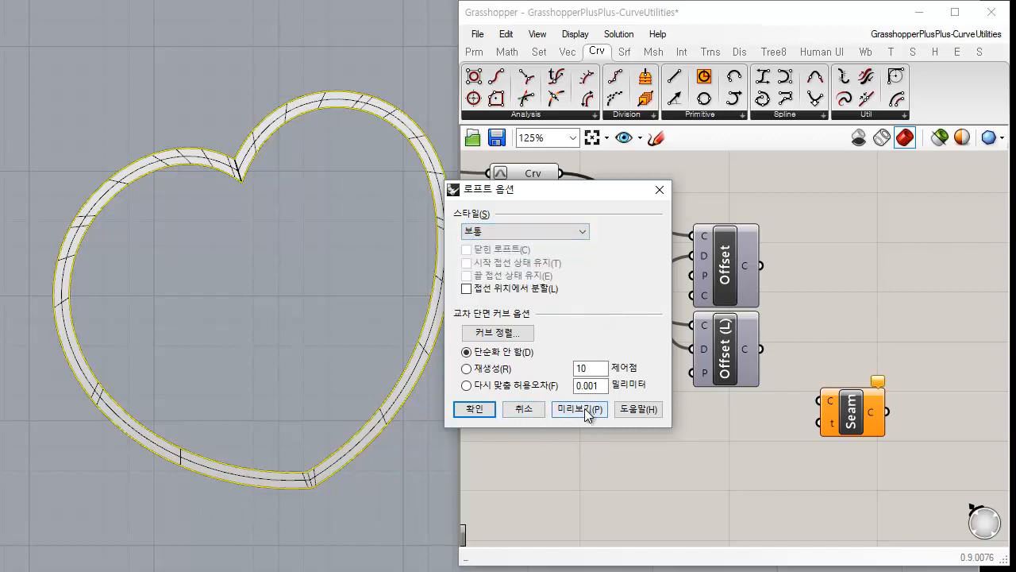
left_click(477, 409)
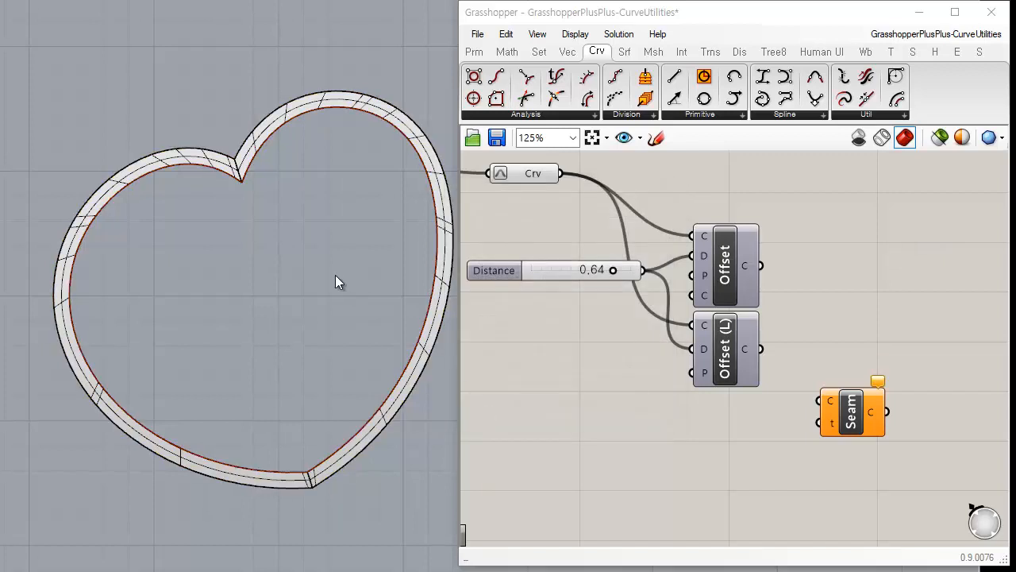
- Delete the lofted polysurface between the inner and outer heart curves
left_click(242, 167)
left_click(277, 207)
left_click(729, 274)
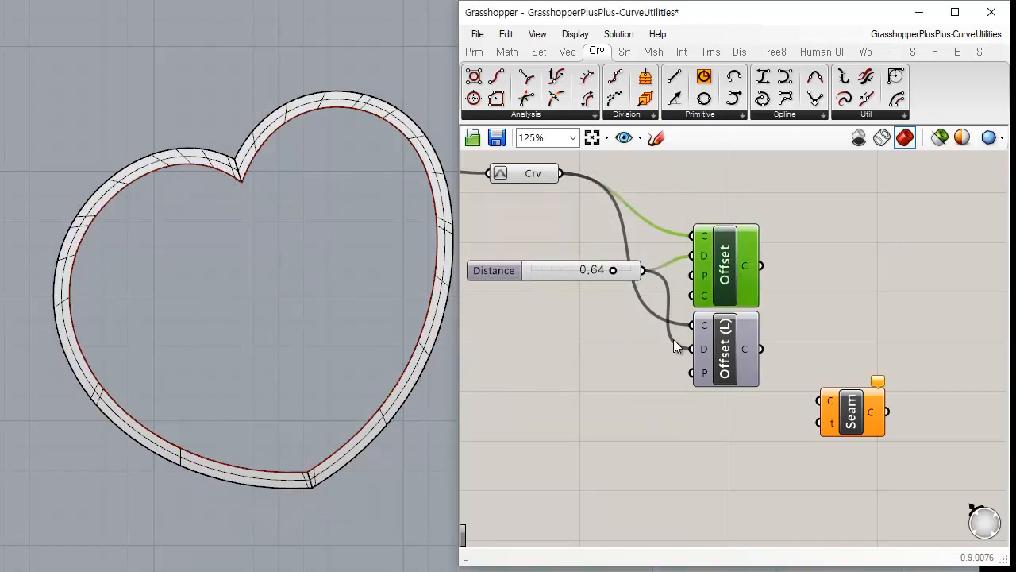
left_click(308, 102)
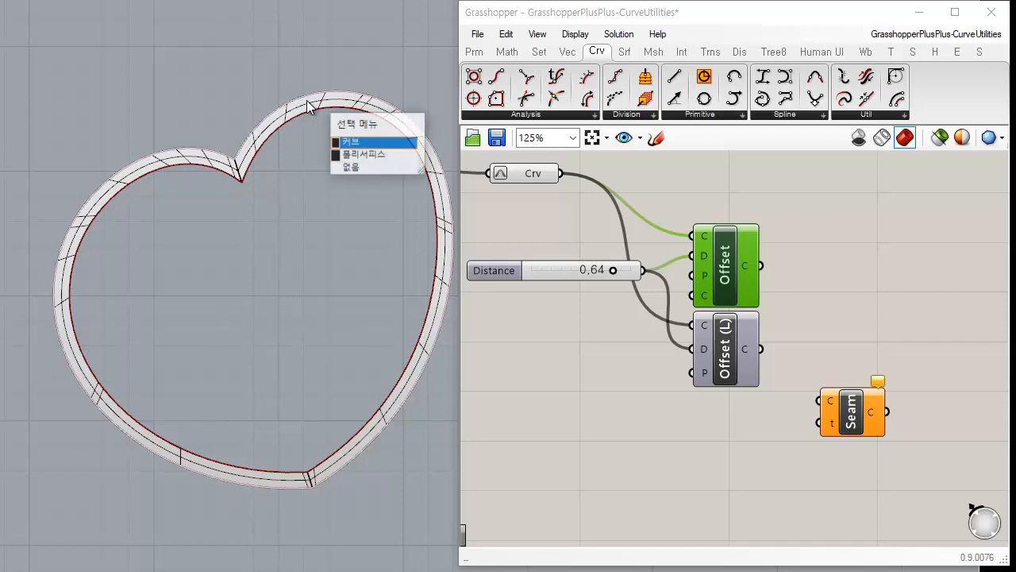
left_click(399, 155)
key("Delete")
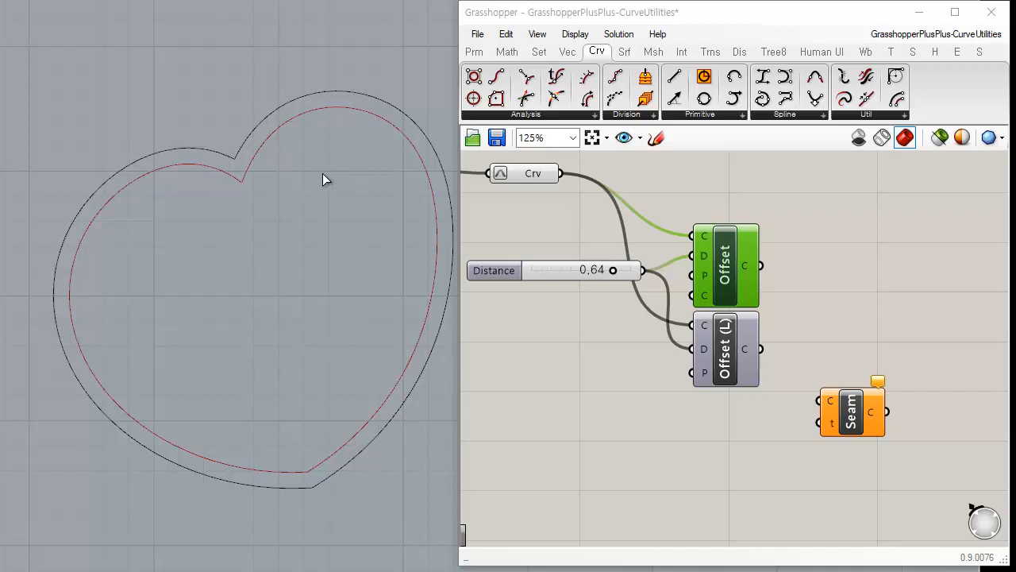
- Loft the outer and inner heart curves using the 보통 (Normal) style without simplification
left_click(227, 157)
left_click(229, 174)
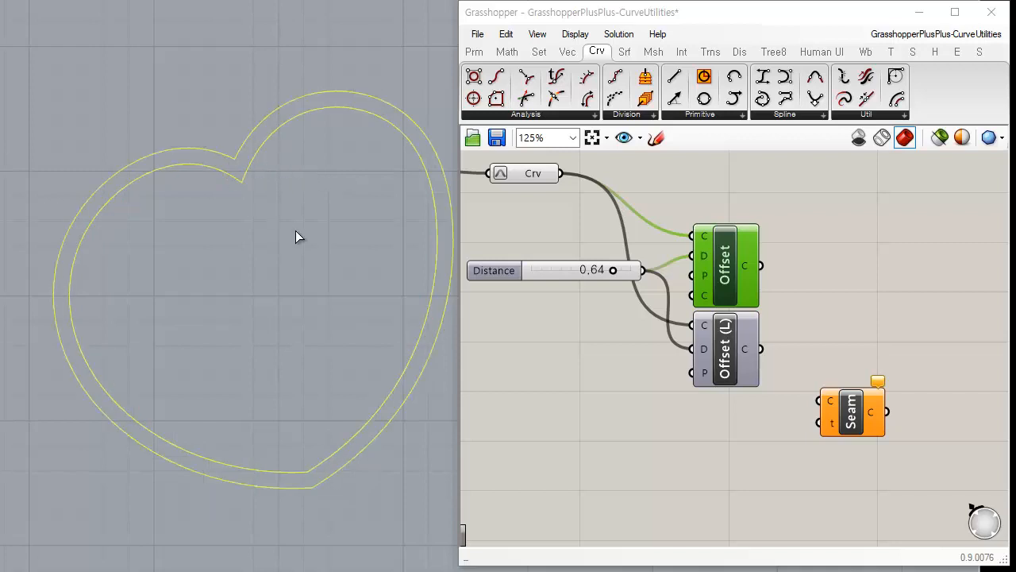
key("Return")
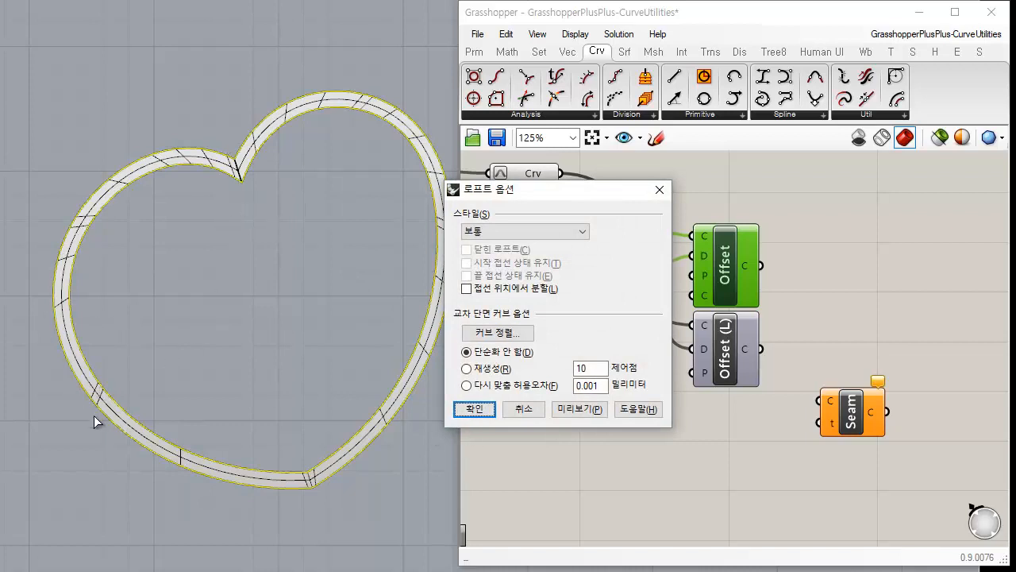
left_click(475, 409)
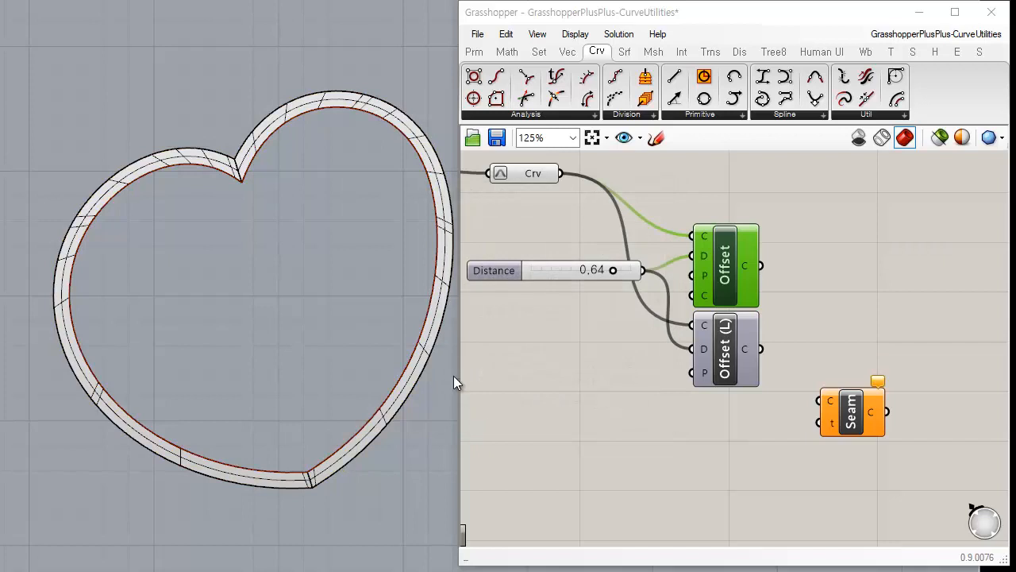
- Delete the newly lofted heart polysurface, keeping both curves
left_click(256, 134)
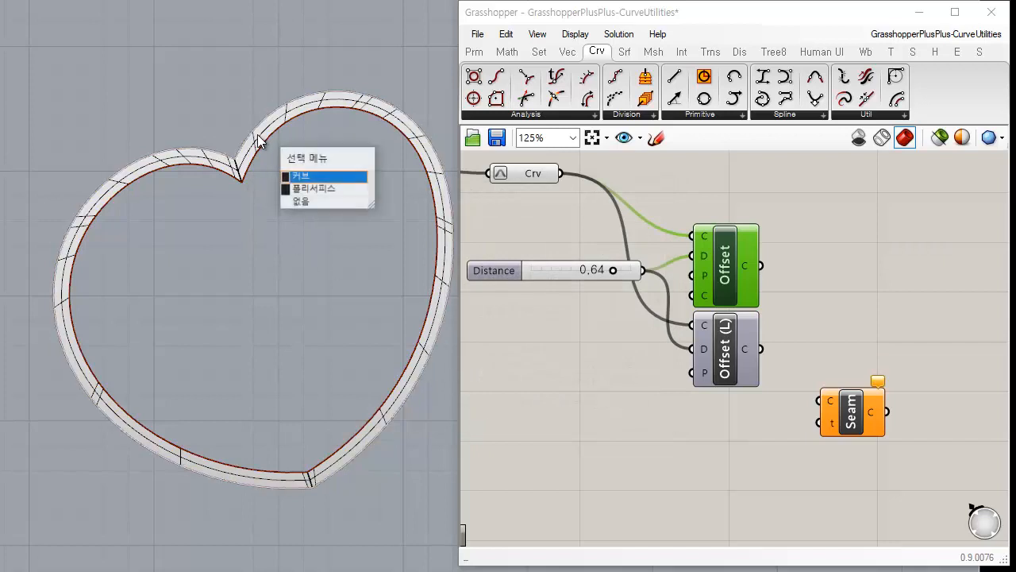
left_click(319, 189)
key("Delete")
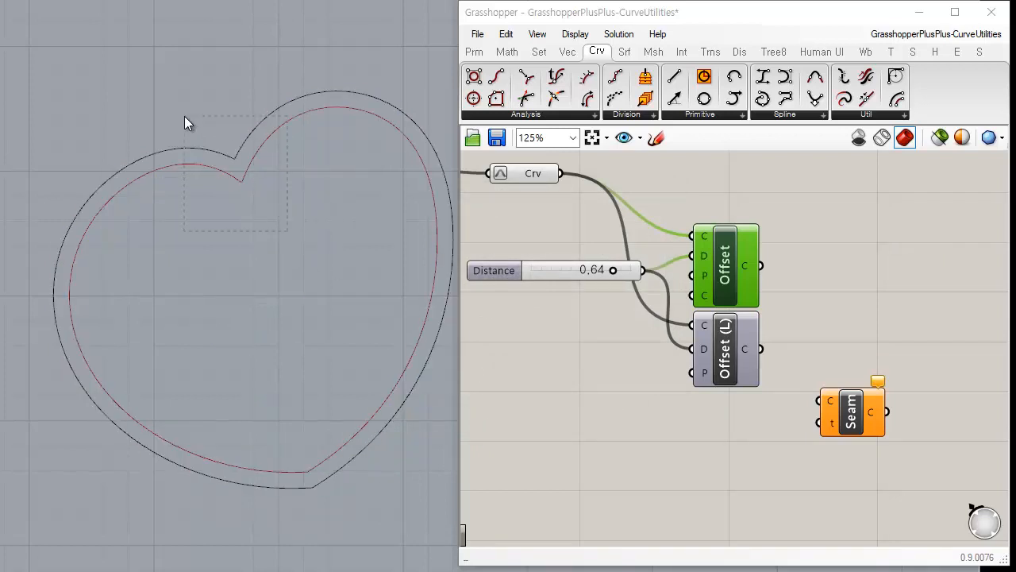
- Display the control points of both heart curves to compare their structure, and hide them again
left_click_drag(185, 116, 184, 117)
left_click(0, 0)
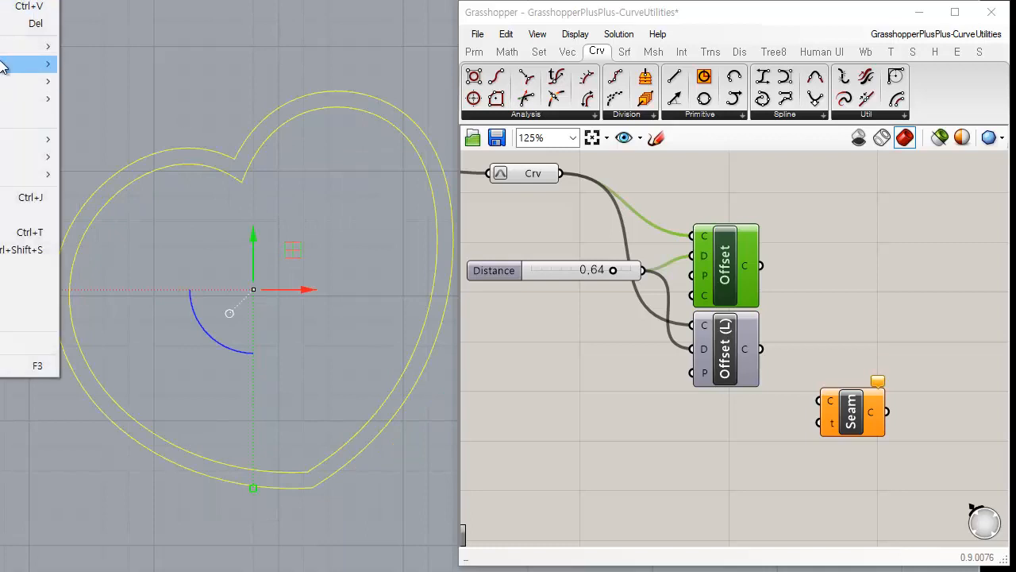
mouse_move(2, 65)
left_click(112, 65)
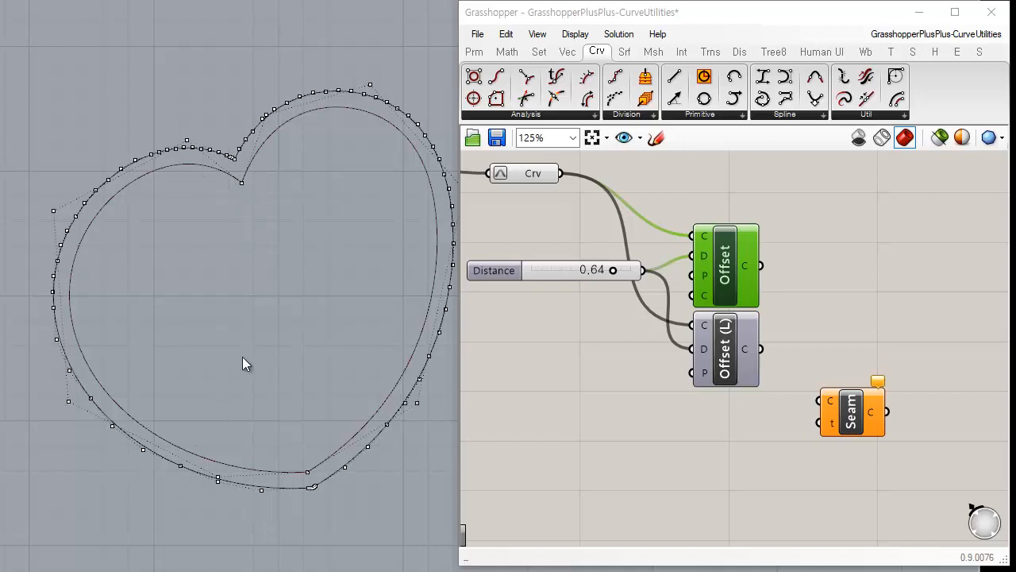
key("Escape")
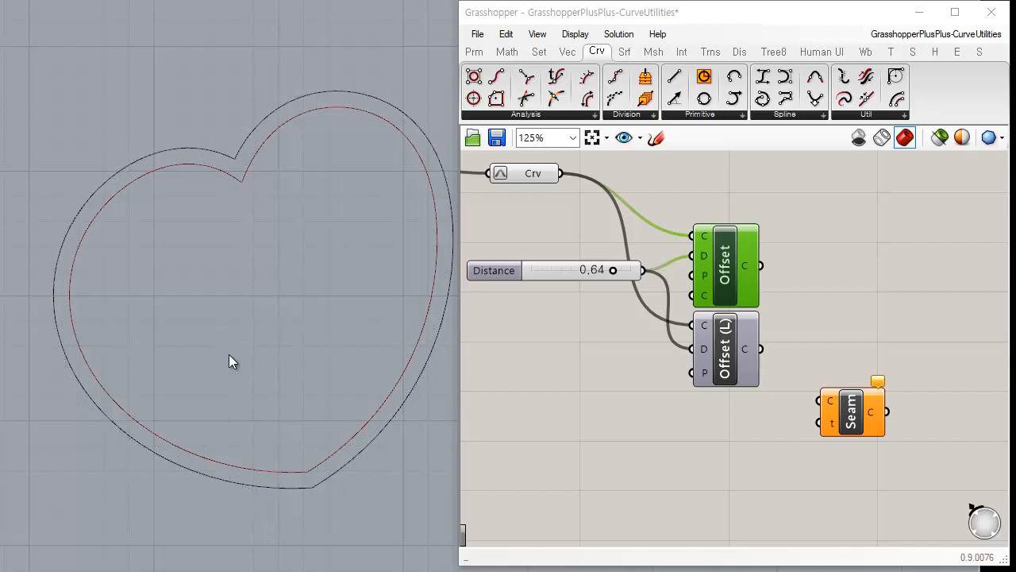
- Bake the Offset (L) curve and delete the previously baked outer heart curve
right_click(745, 351)
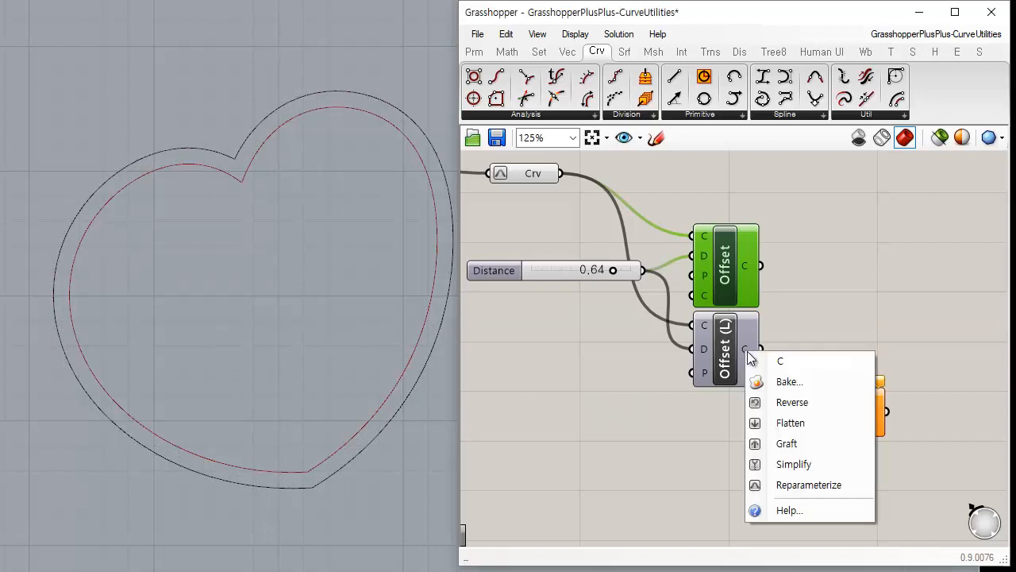
left_click(799, 385)
left_click(811, 517)
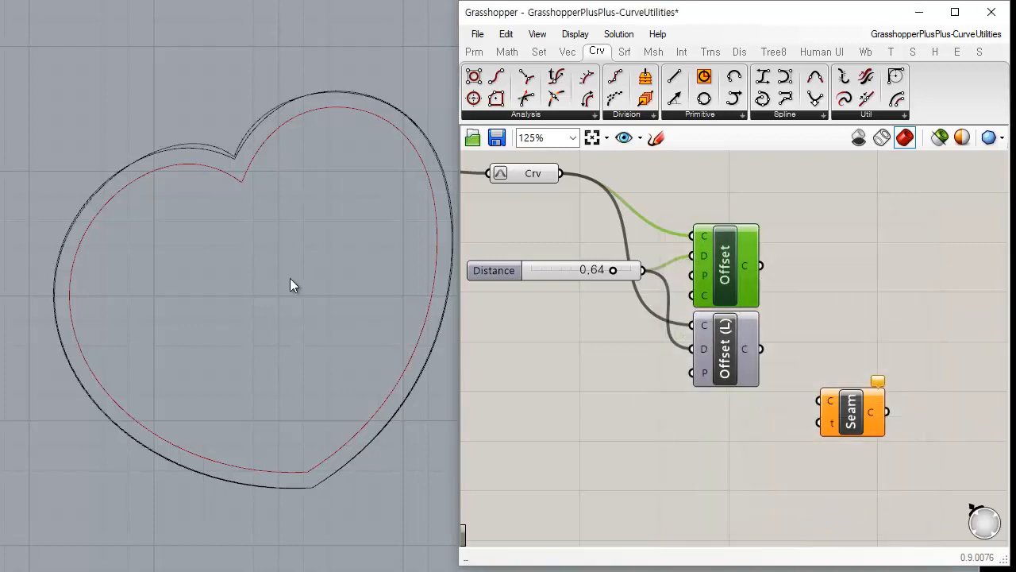
left_click(216, 149)
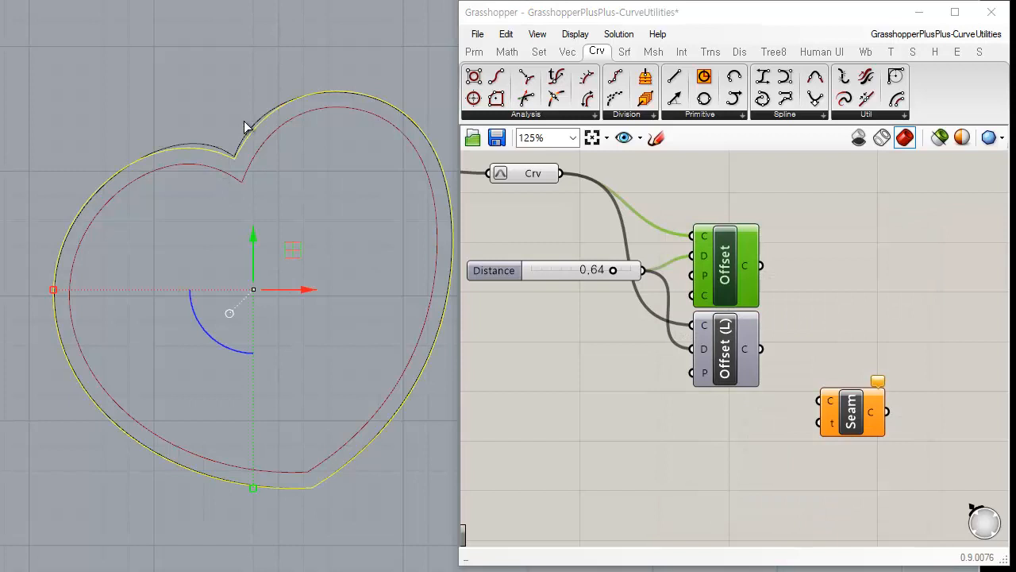
key("Escape")
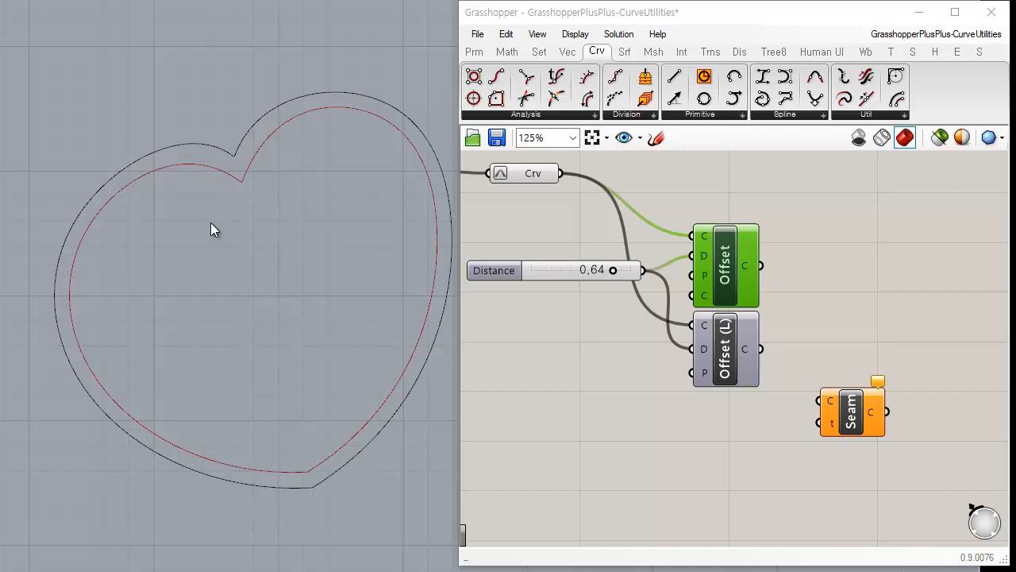
- Loft the inner heart curve with the baked loose offset curve using the 보통 (Normal) style
left_click(222, 169)
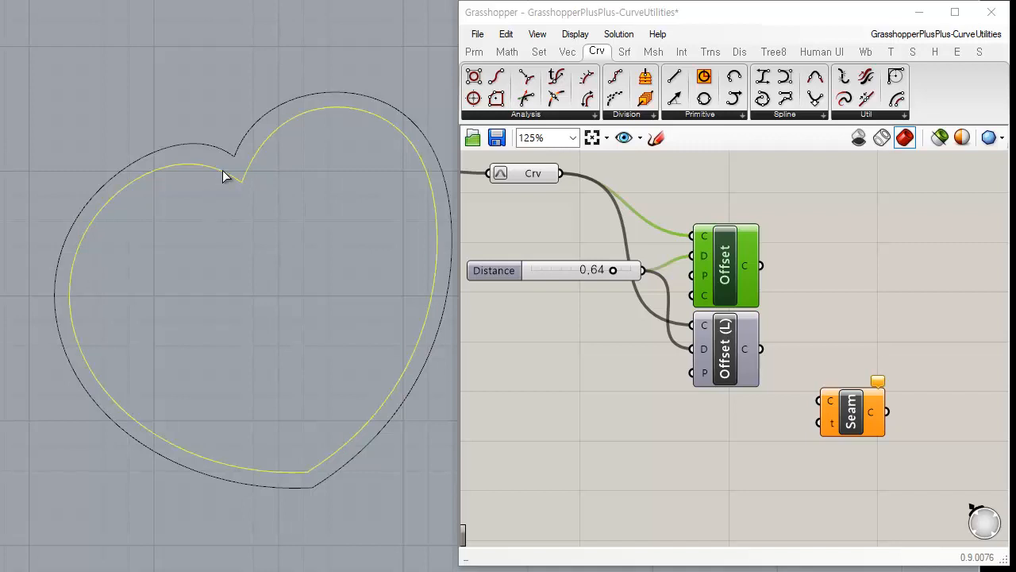
left_click(227, 152, "shift")
key("Return")
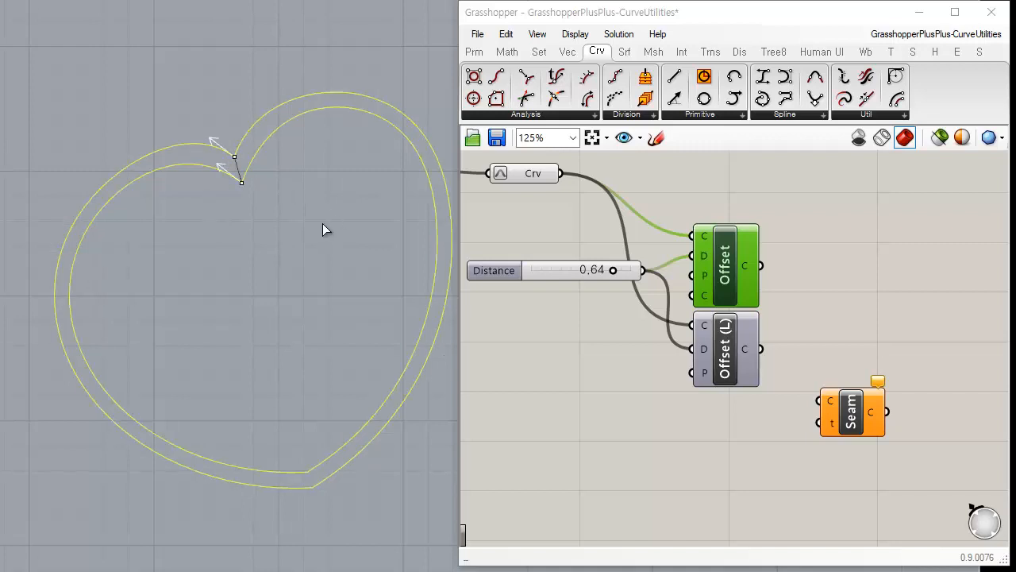
left_click(241, 183)
key("Return")
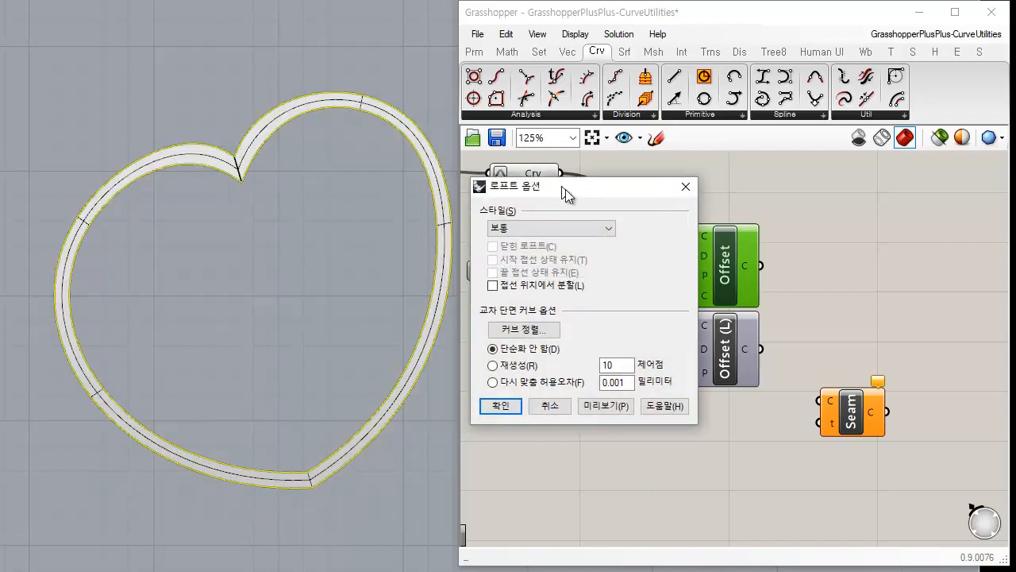
left_click_drag(565, 189, 572, 254)
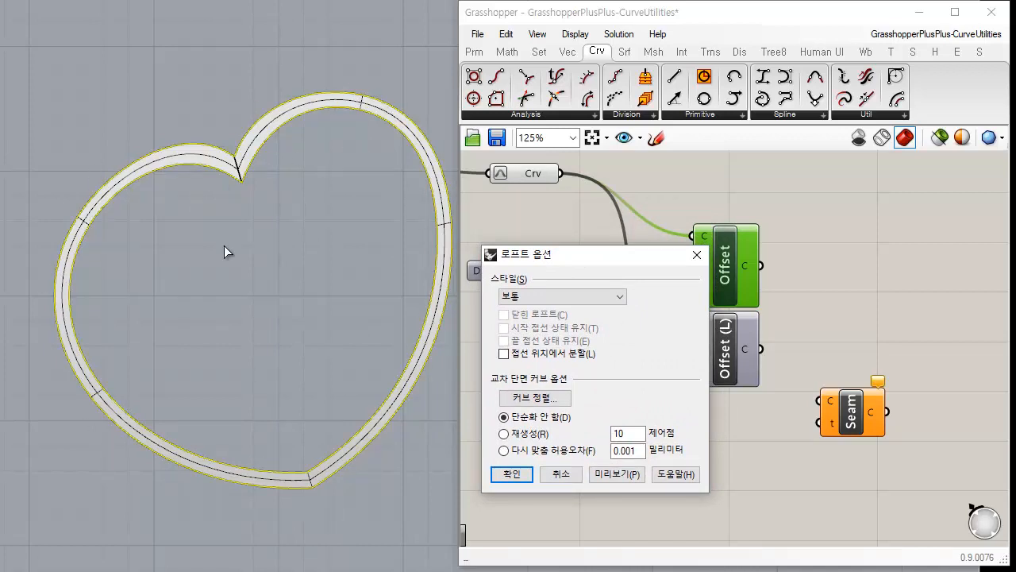
left_click(511, 476)
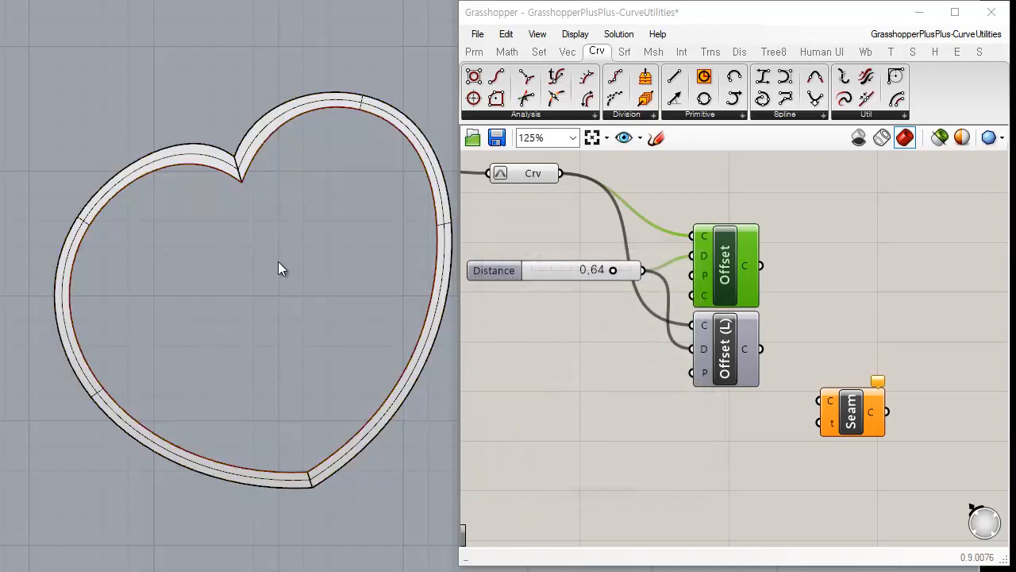
- Delete the surface lofted from the inner heart curve and the loose offset curve
left_click(307, 107)
left_click(317, 250)
left_click(400, 392)
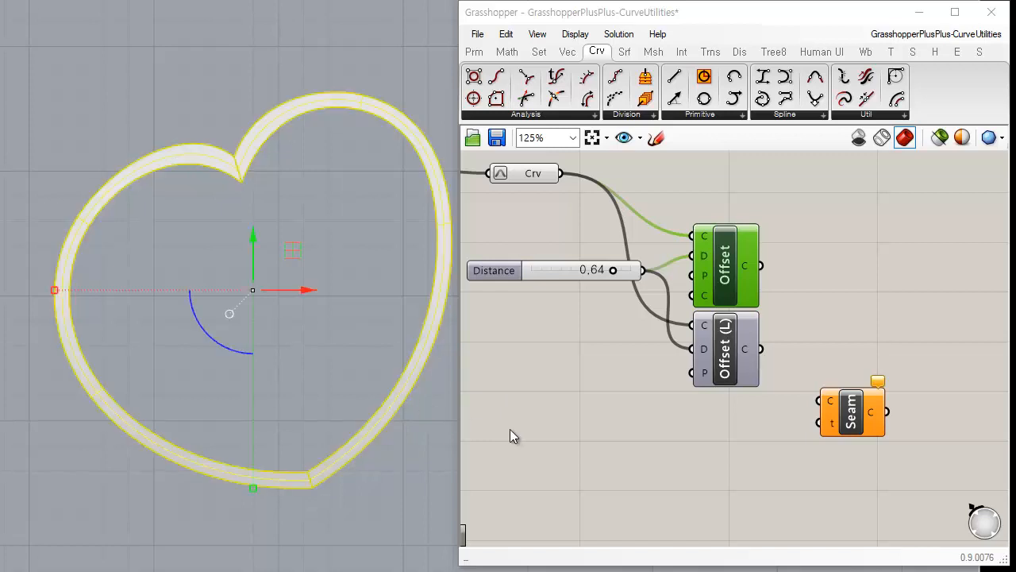
key("Delete")
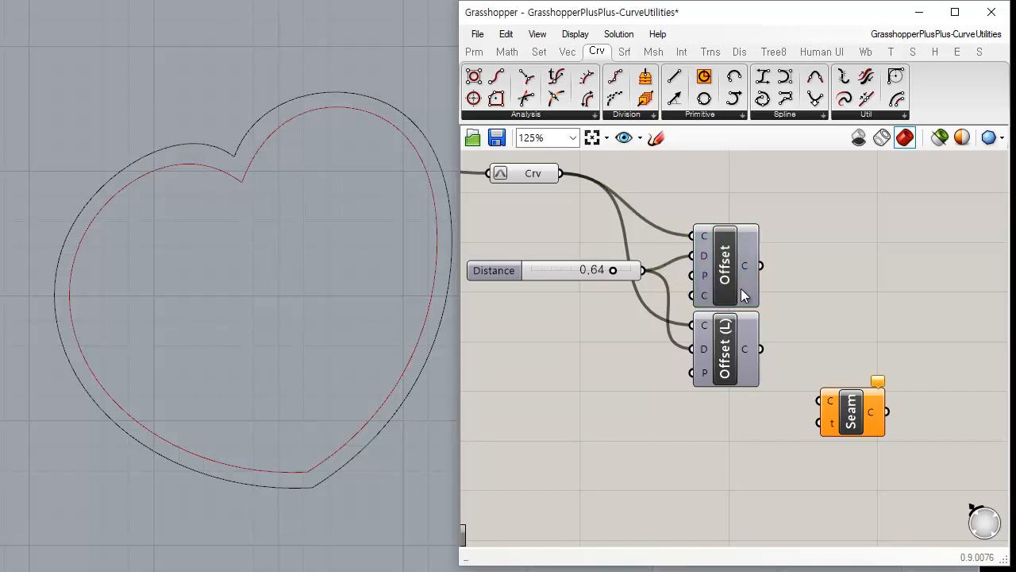
- Connect the curve output of Offset (L) to the Seam component's C input
left_click(727, 361)
left_click_drag(760, 349, 831, 431)
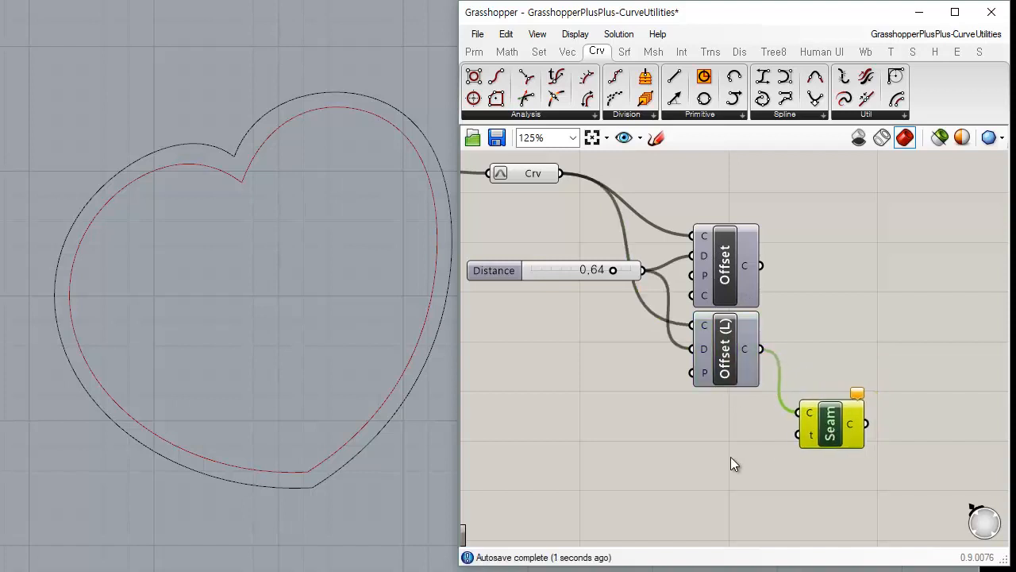
left_click(731, 459)
- Duplicate the Distance slider beside the Seam component and connect the copy to its t input
left_click(561, 272)
key("ctrl+c")
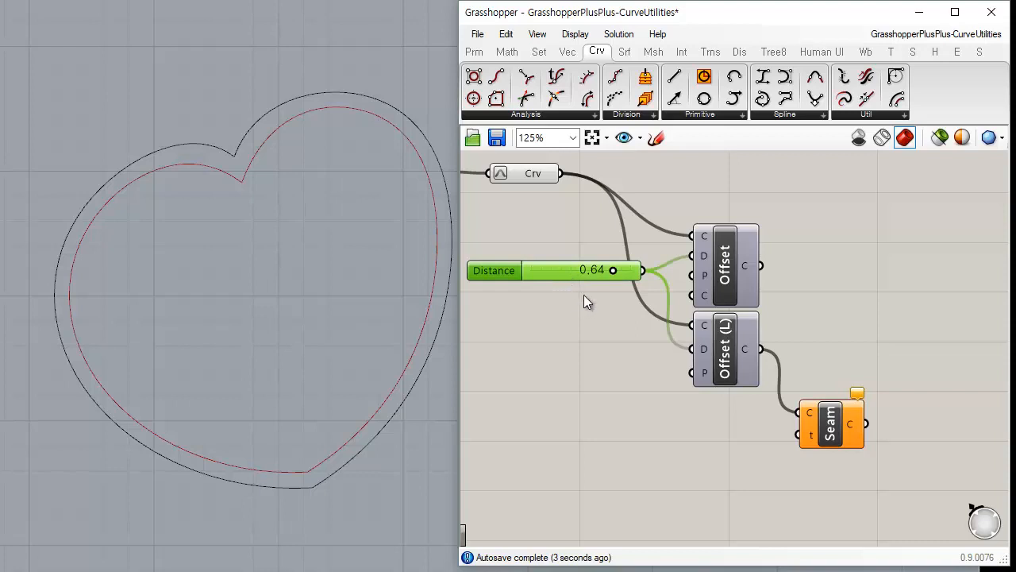
key("ctrl+v")
left_click_drag(584, 285, 679, 440)
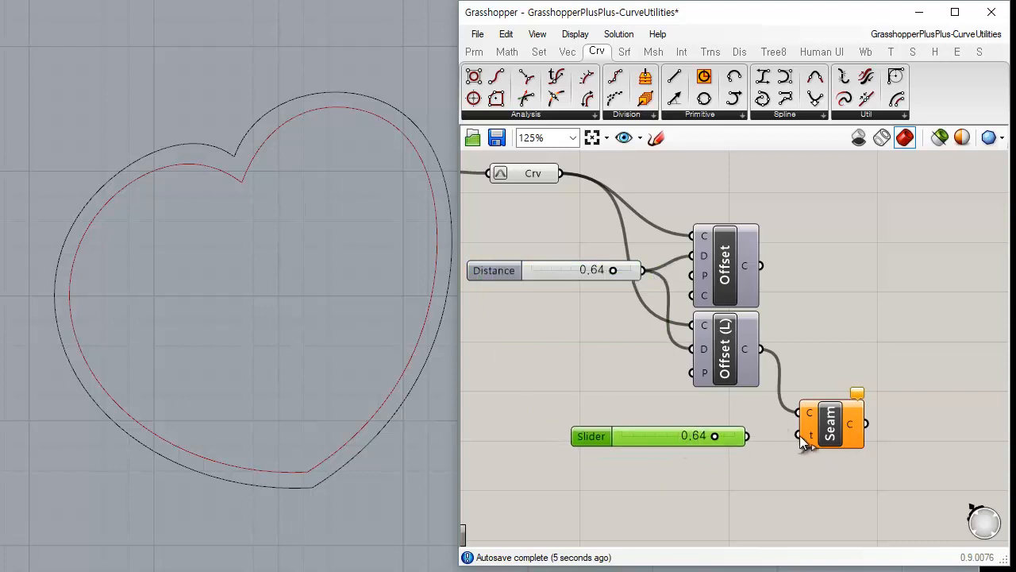
left_click_drag(797, 435, 678, 446)
- Add a number slider with the value 0.123 and delete the duplicated slider feeding the Seam component
double_click(662, 461)
type("0.123")
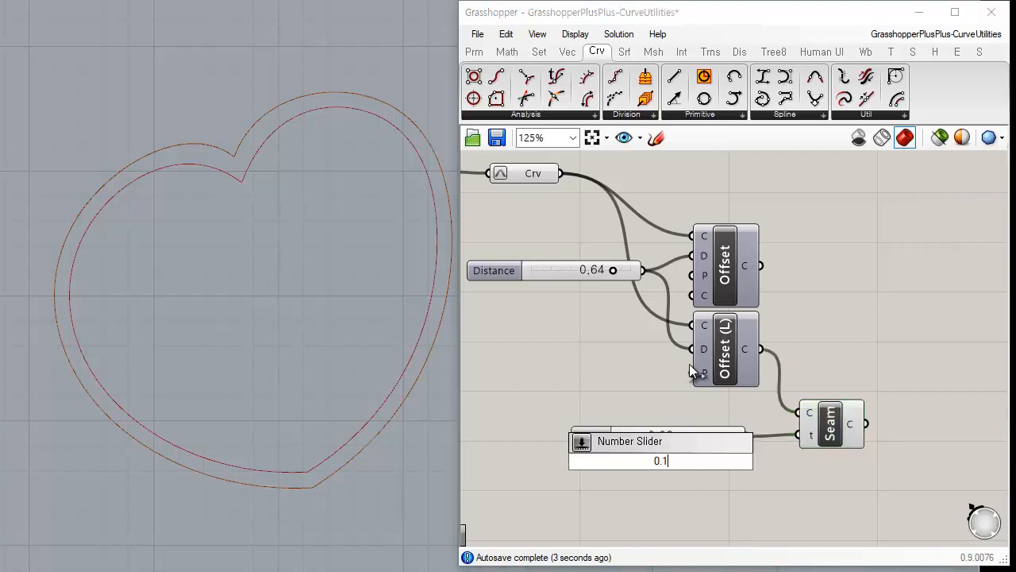
key("Return")
left_click(714, 430)
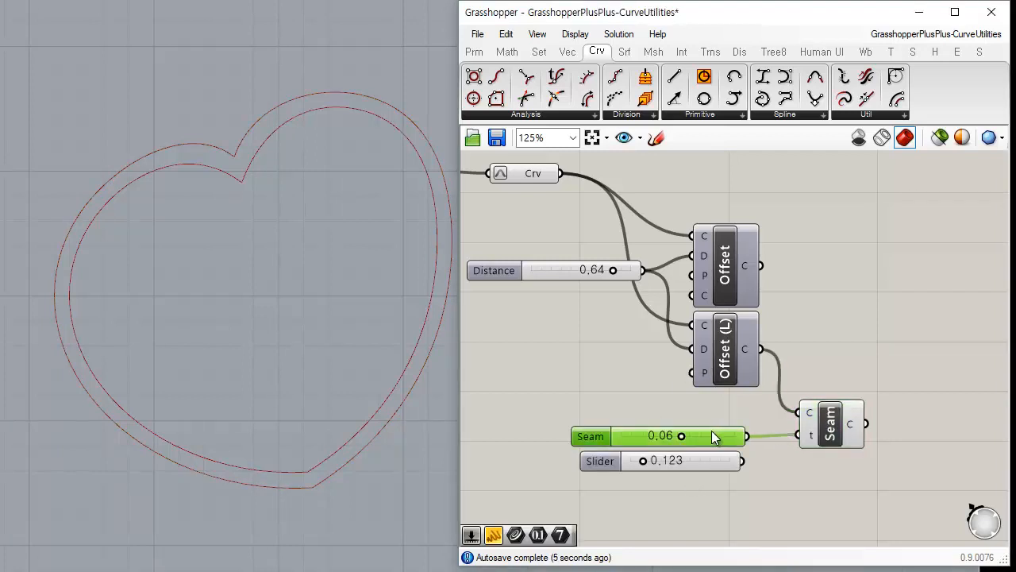
key("Delete")
- Connect the 0.123 slider to the Seam component's t input and align the two components
left_click_drag(708, 454, 731, 429)
left_click_drag(806, 437, 765, 436)
left_click_drag(842, 429, 862, 431)
left_click(861, 359)
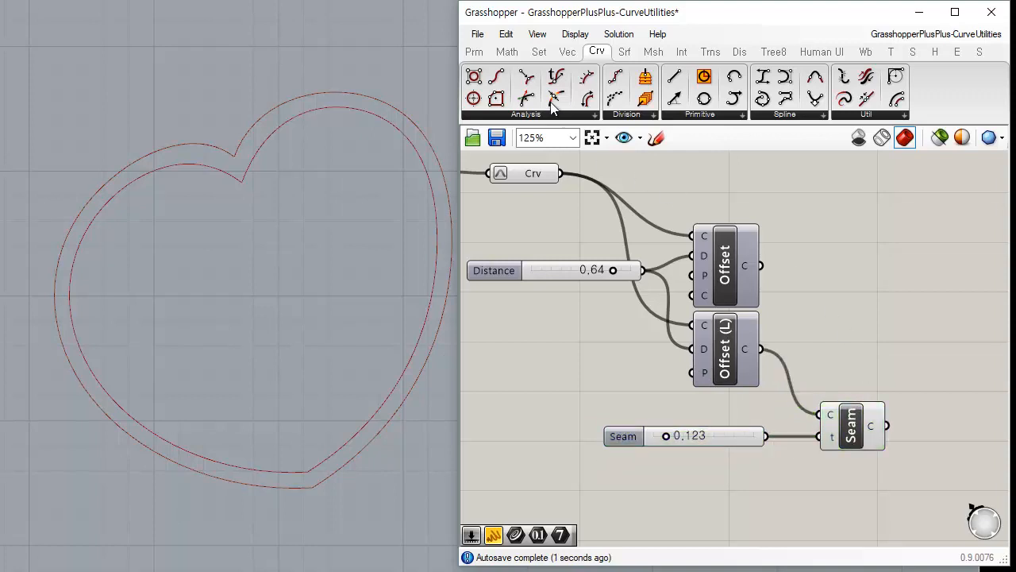
- Add an Evaluate Curve component below the Seam component
left_click(571, 116)
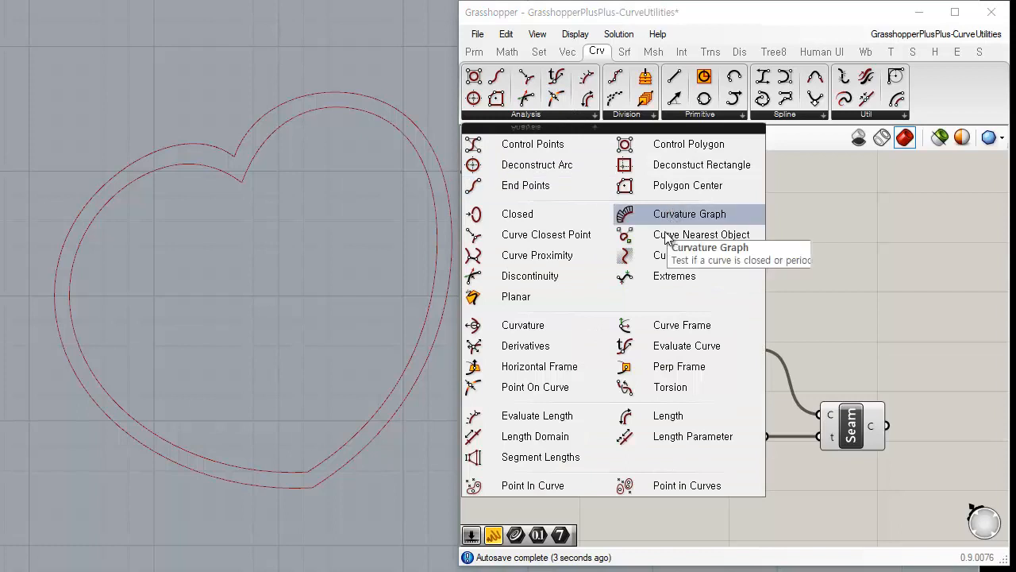
left_click(680, 345)
left_click(852, 502)
right_click_drag(843, 462, 821, 388)
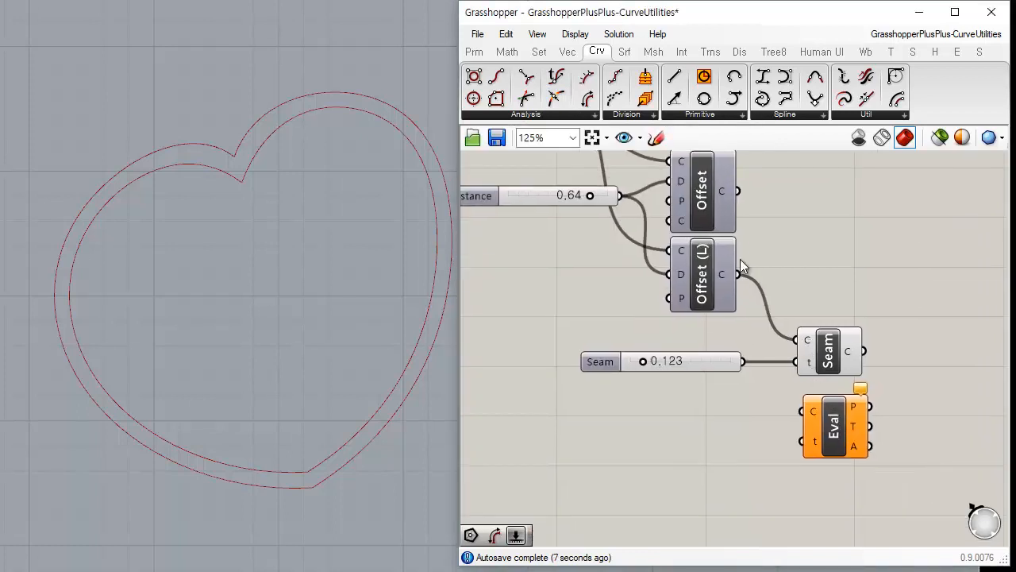
- Connect the loose offset curve and Seam slider to Evaluate Curve, aligned below the Seam component, and set the slider to 0.115
left_click_drag(738, 274, 801, 411)
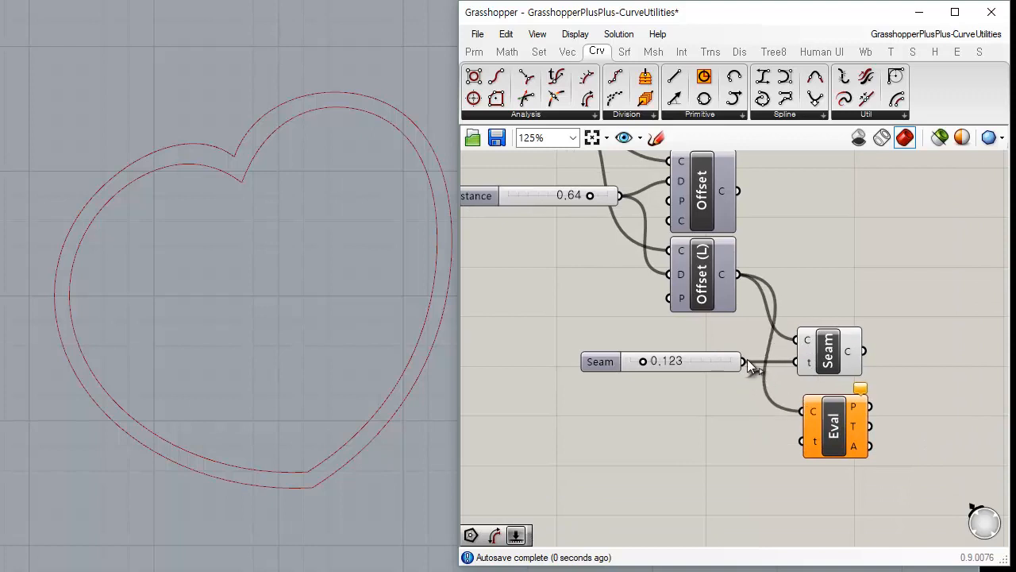
left_click_drag(744, 361, 801, 441)
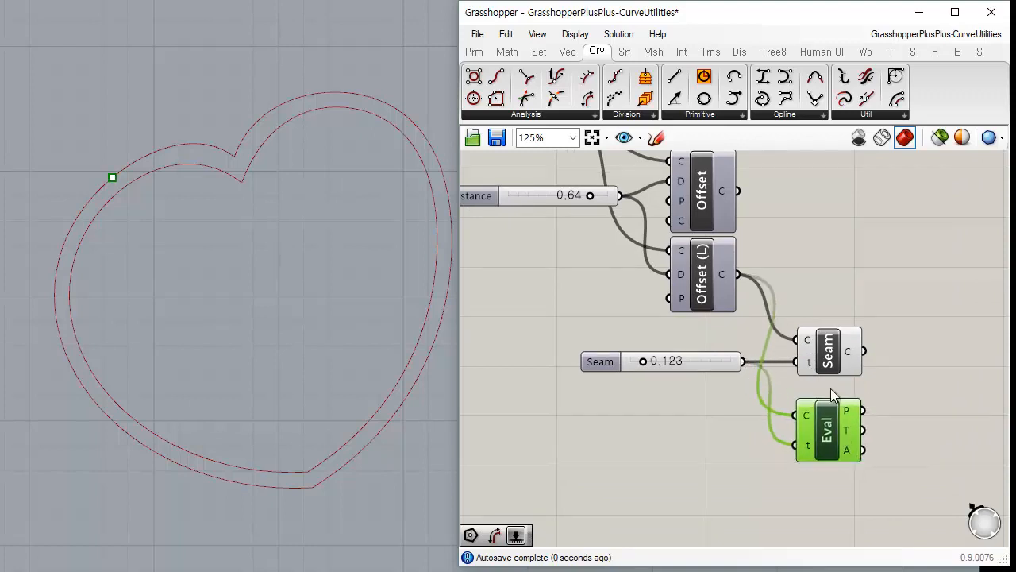
left_click_drag(824, 357, 828, 358)
left_click_drag(830, 434, 830, 417)
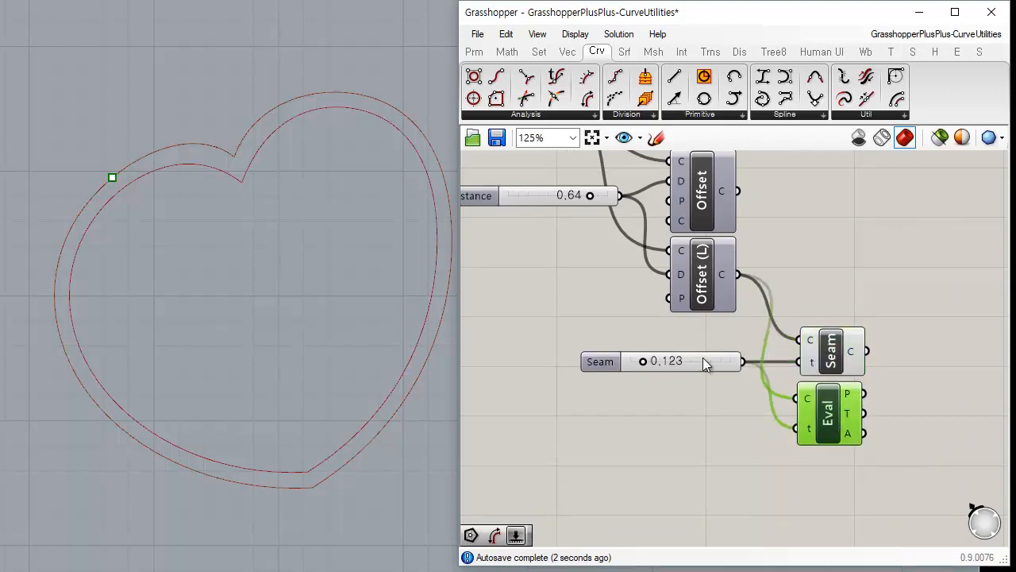
mouse_move(642, 359)
left_mouse_down()
mouse_move(656, 358)
mouse_move(643, 355)
left_mouse_up()
left_click(729, 464)
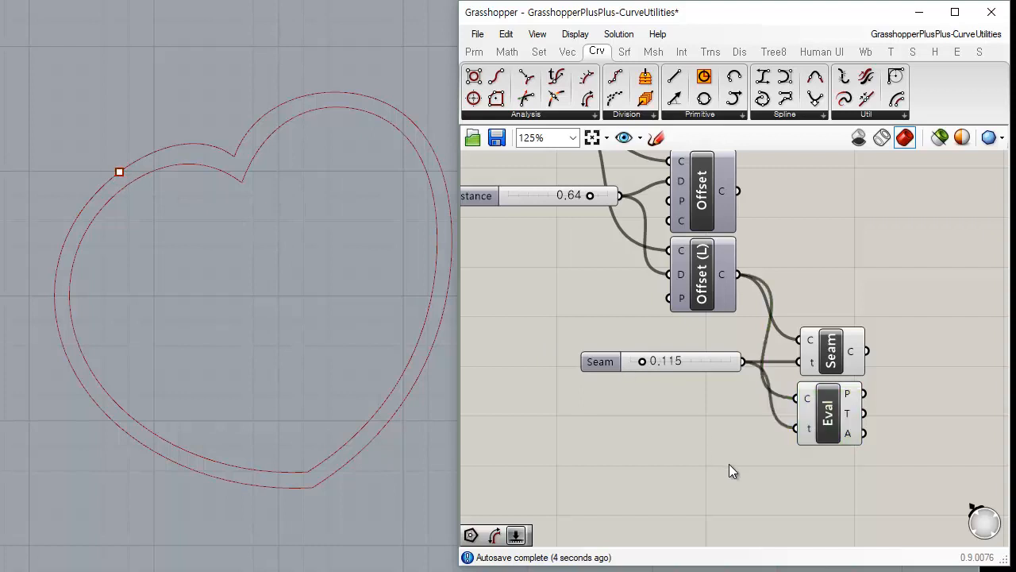
- Bake the Seam component's output curve with the default attributes
left_click(850, 356)
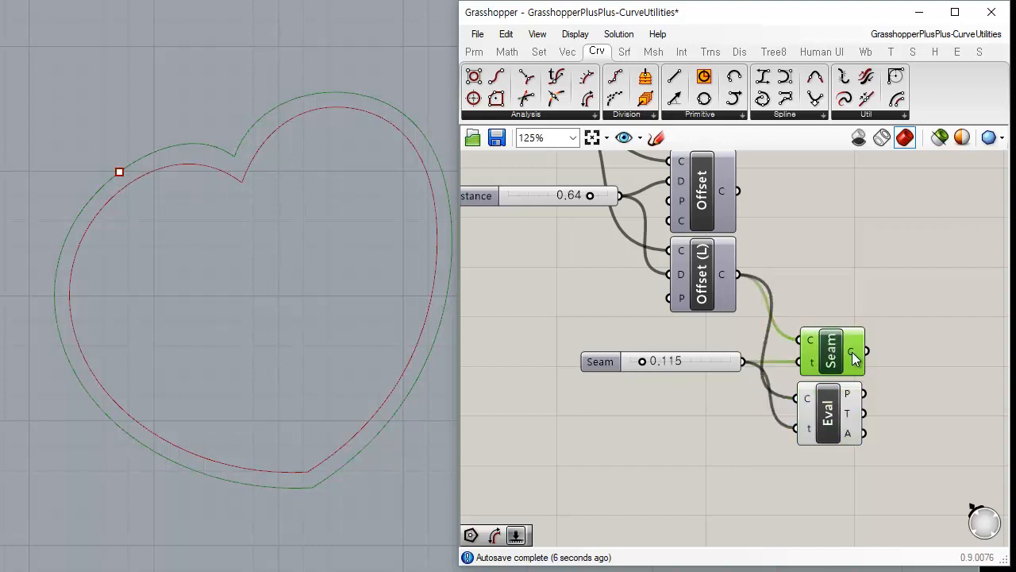
right_click(855, 359)
left_click(883, 389)
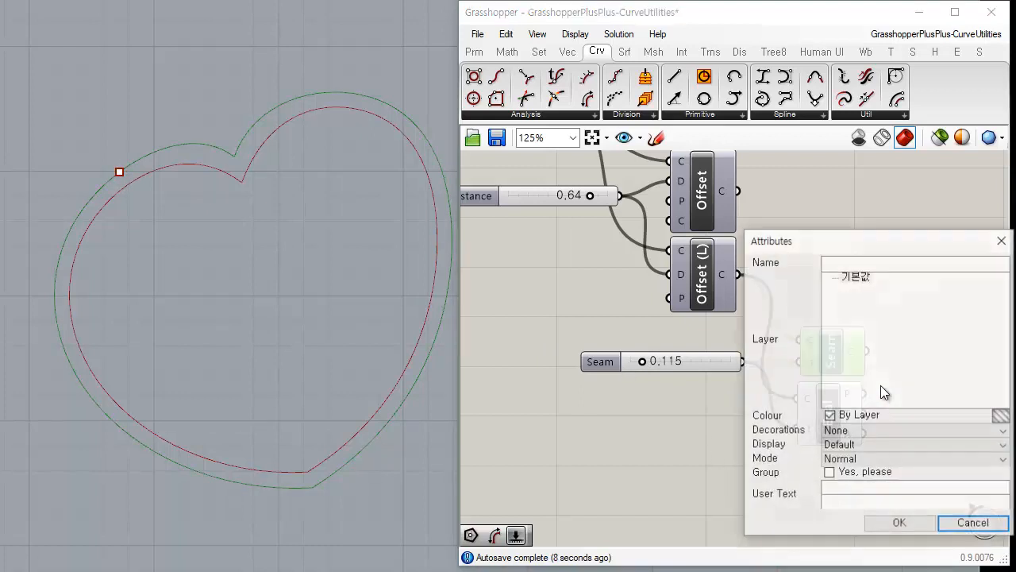
left_click(898, 522)
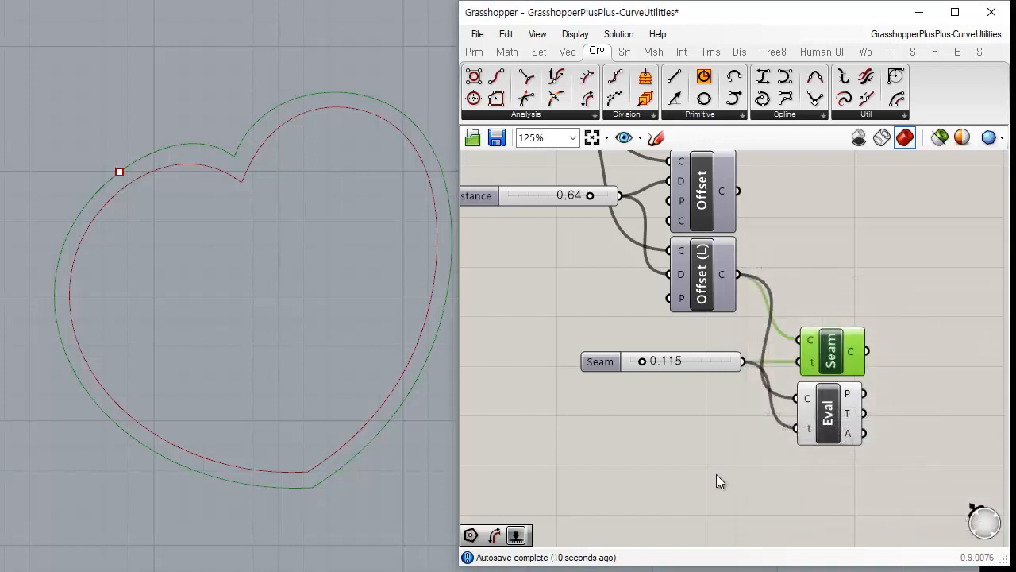
- Examine the overlapping baked copies of the outer heart curve in the Rhino viewport
left_click(718, 480)
left_click(205, 144)
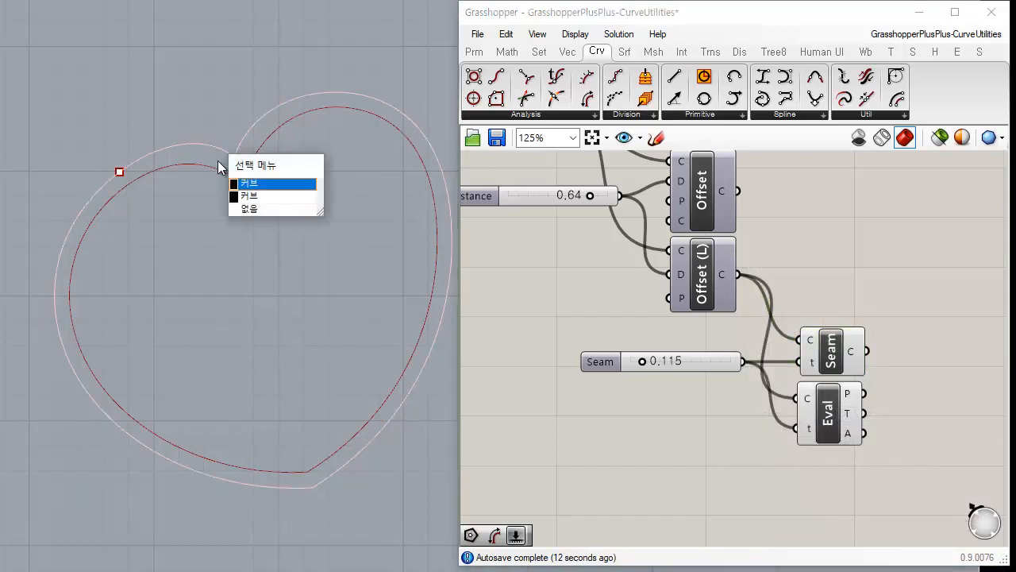
left_click(264, 185)
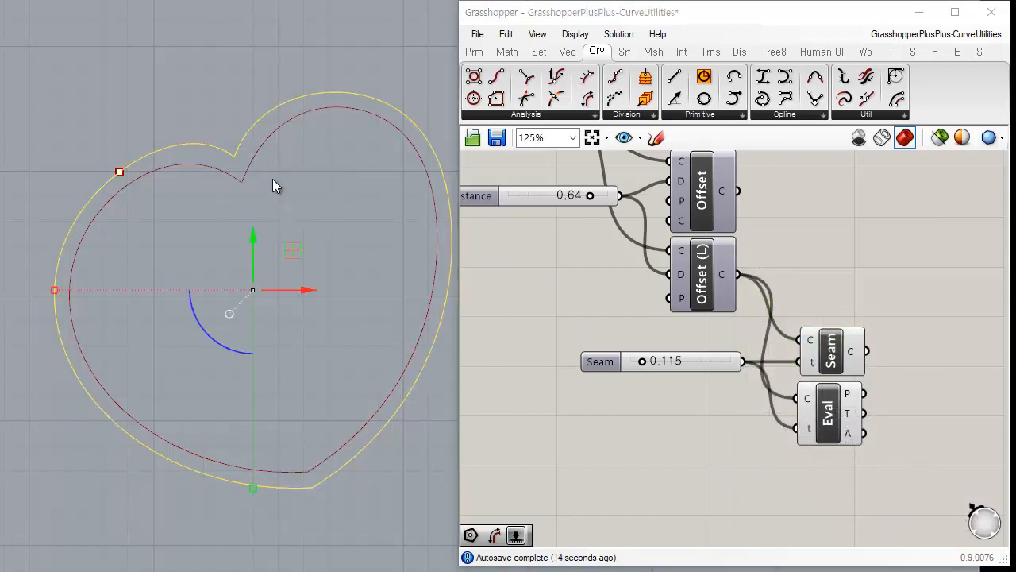
left_click(272, 180)
left_click(218, 145)
left_click(307, 224)
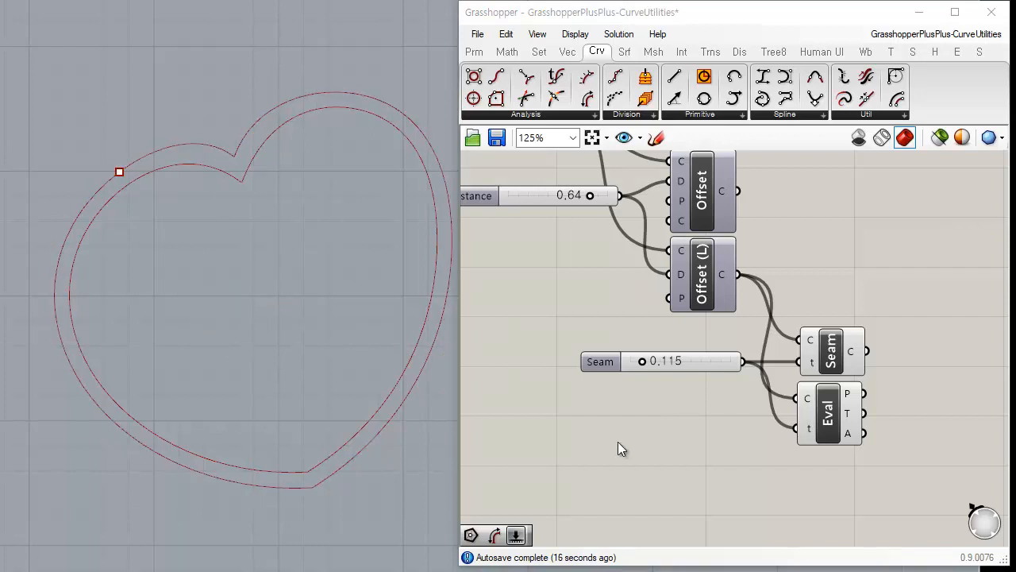
left_click(261, 127)
left_click(288, 218)
- Bake the curve from the Seam component's C output again
right_click(855, 353)
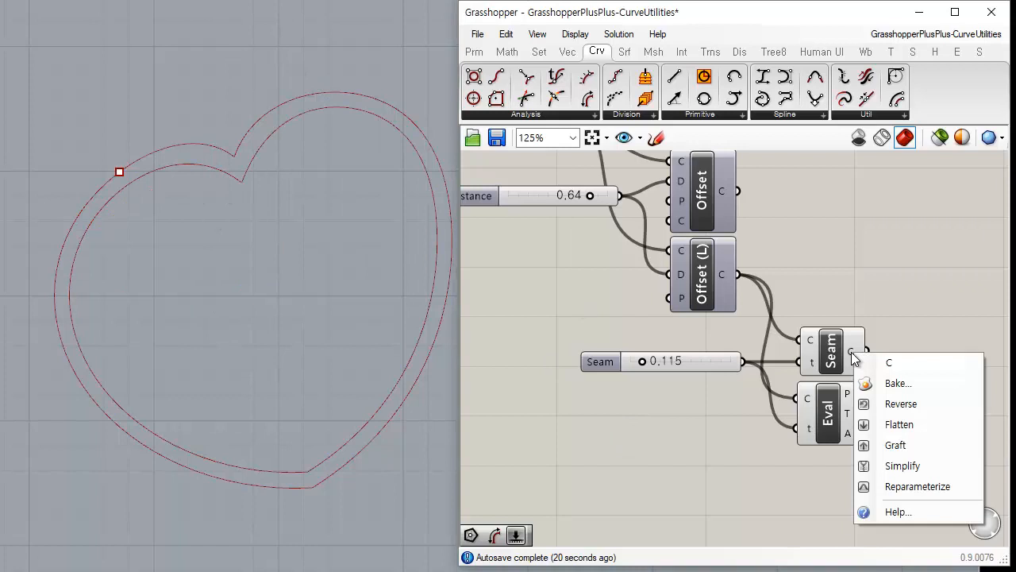
left_click(917, 393)
left_click(924, 527)
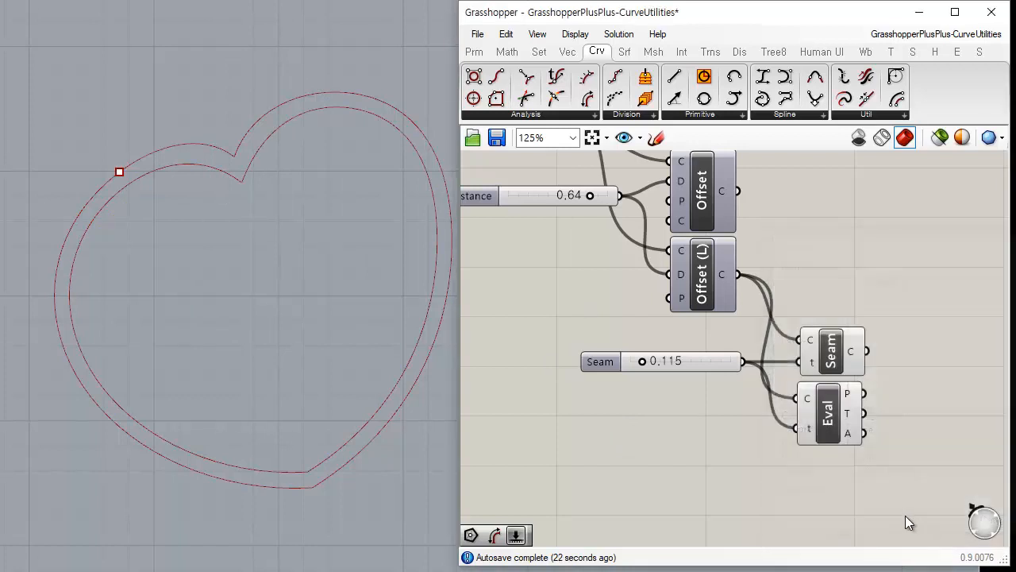
- Add an End Points component beside the offset components and turn off the Evaluate Curve preview
right_click_drag(804, 220, 718, 199)
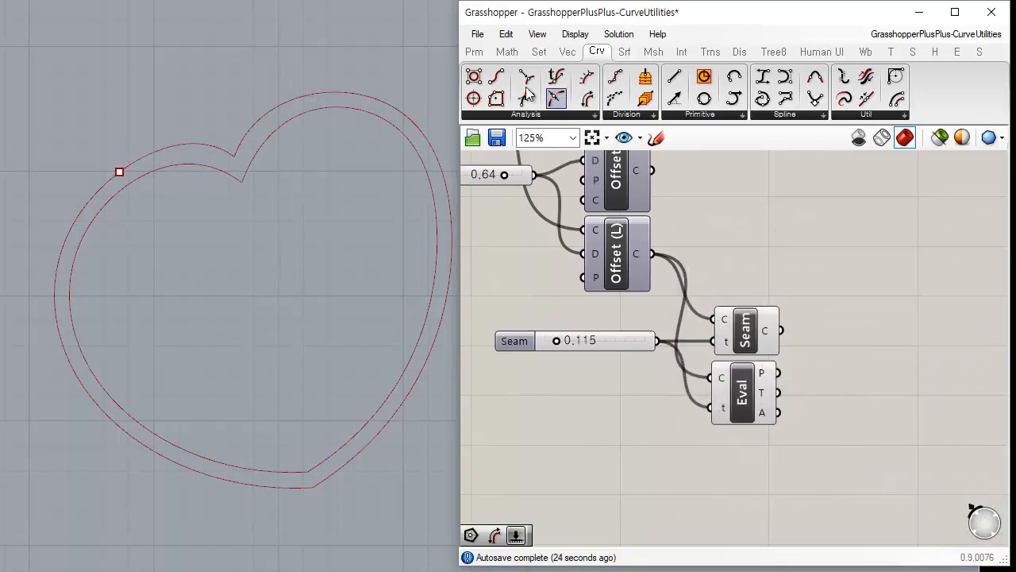
left_click_drag(497, 77, 874, 257)
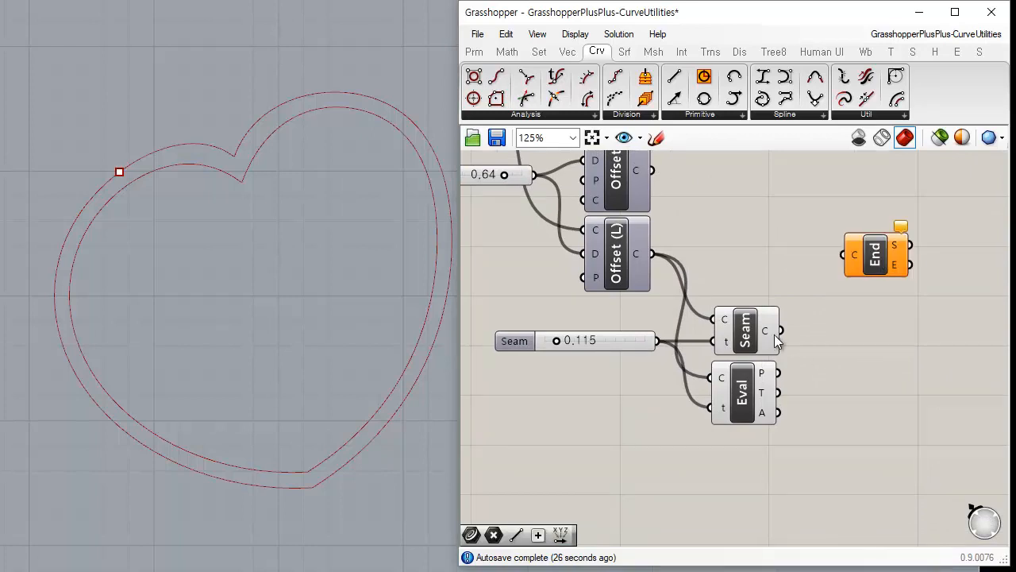
left_click(742, 405)
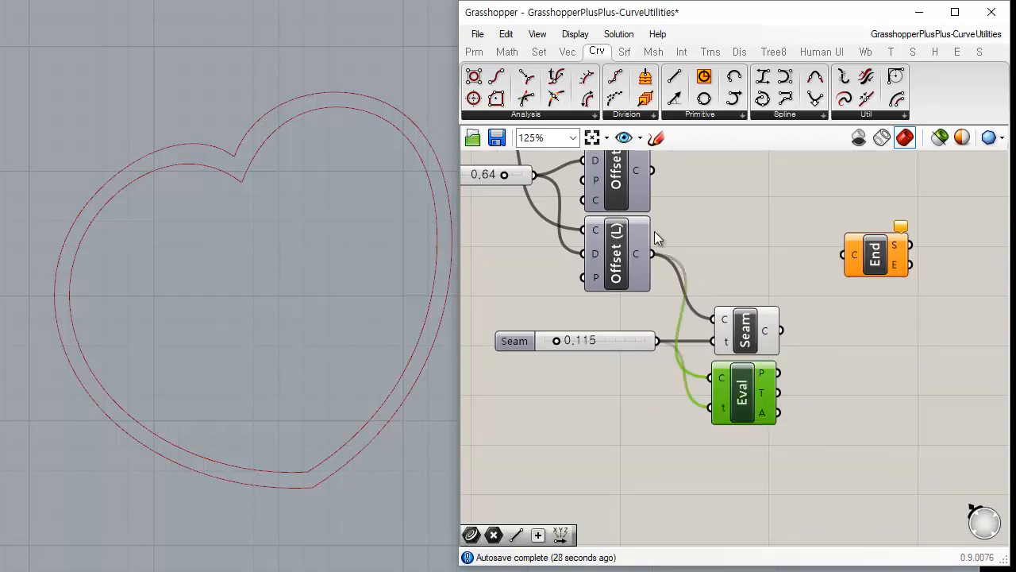
- Connect the loose offset curve to End Points for comparison, and replace that connection with the Seam component's output
left_click_drag(653, 255, 815, 255)
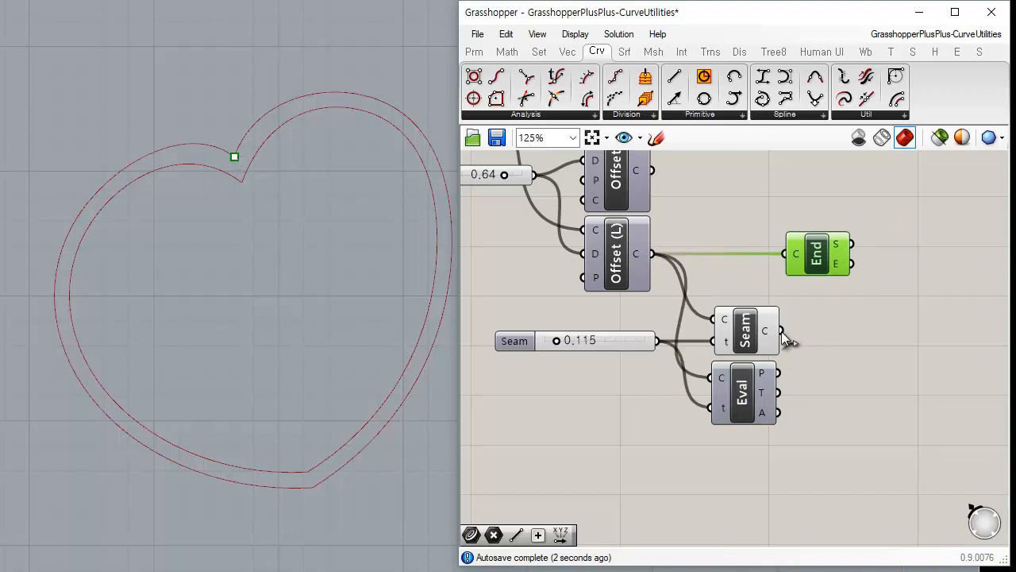
left_click_drag(781, 331, 775, 257)
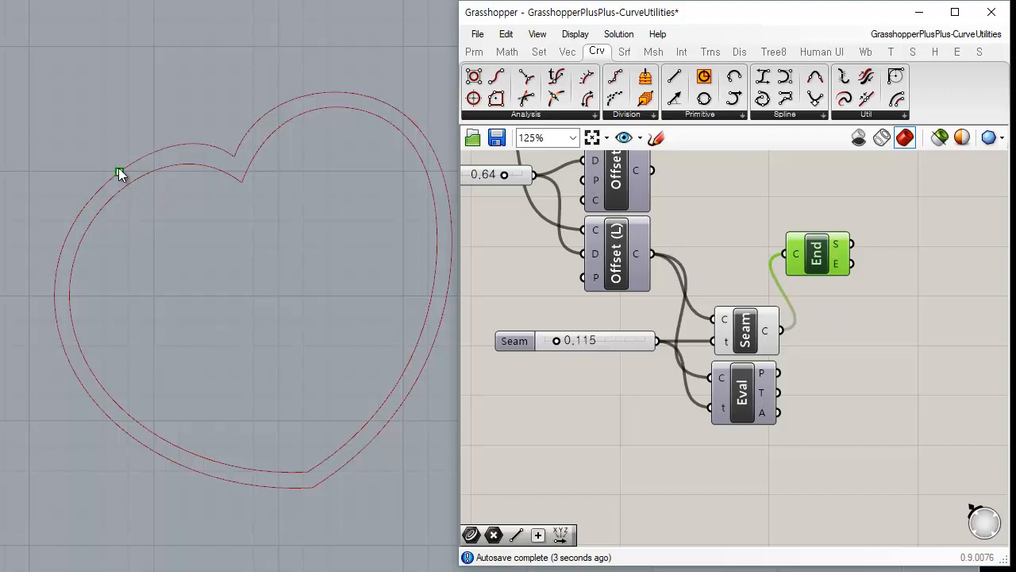
left_click(742, 224)
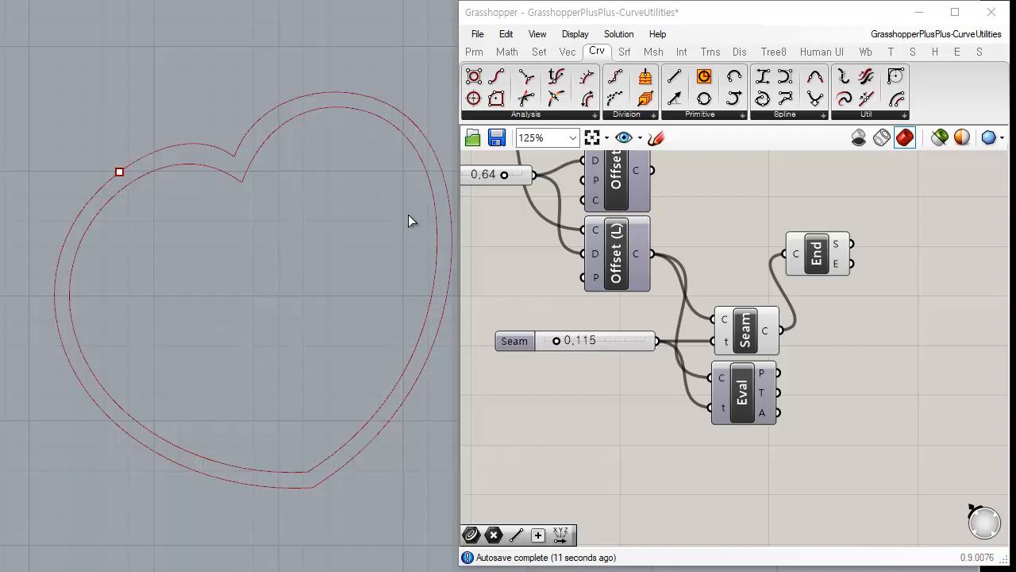
- Start a loft between the inner and outer heart curves and try moving the outer curve's seam to the evaluated point
left_click(235, 182)
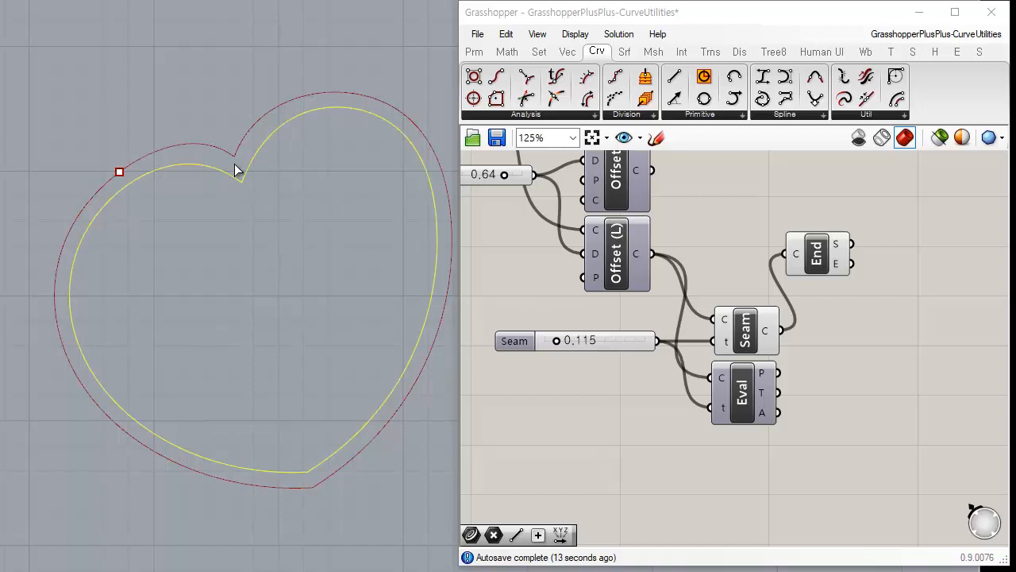
left_click(227, 155, "shift")
right_click(286, 189)
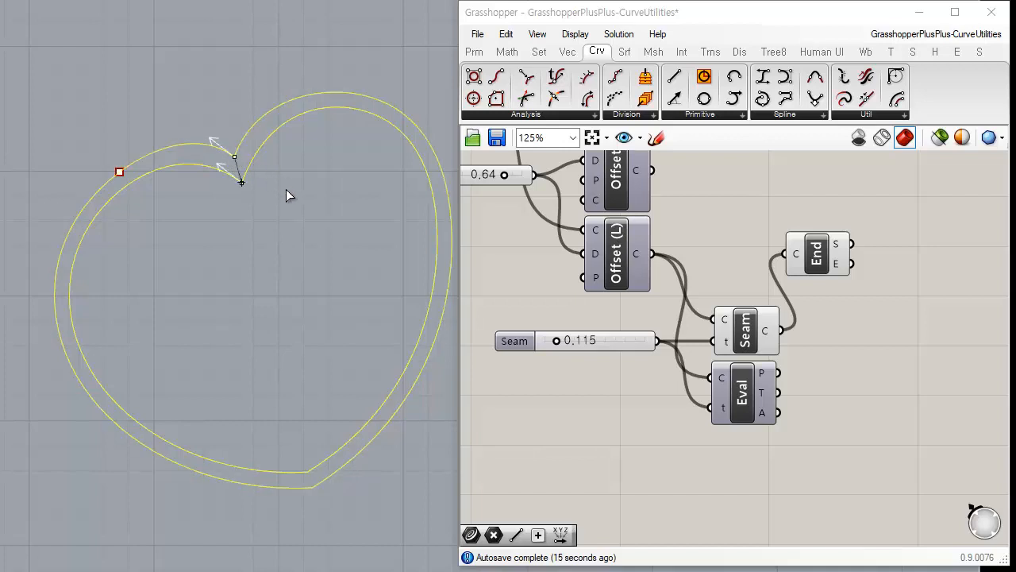
left_click(236, 155)
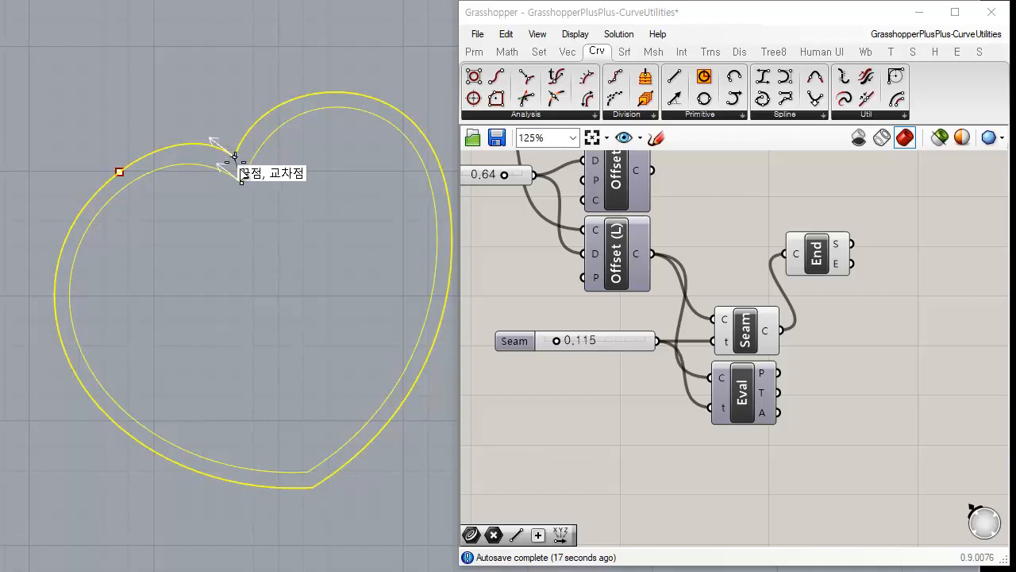
left_click(235, 155)
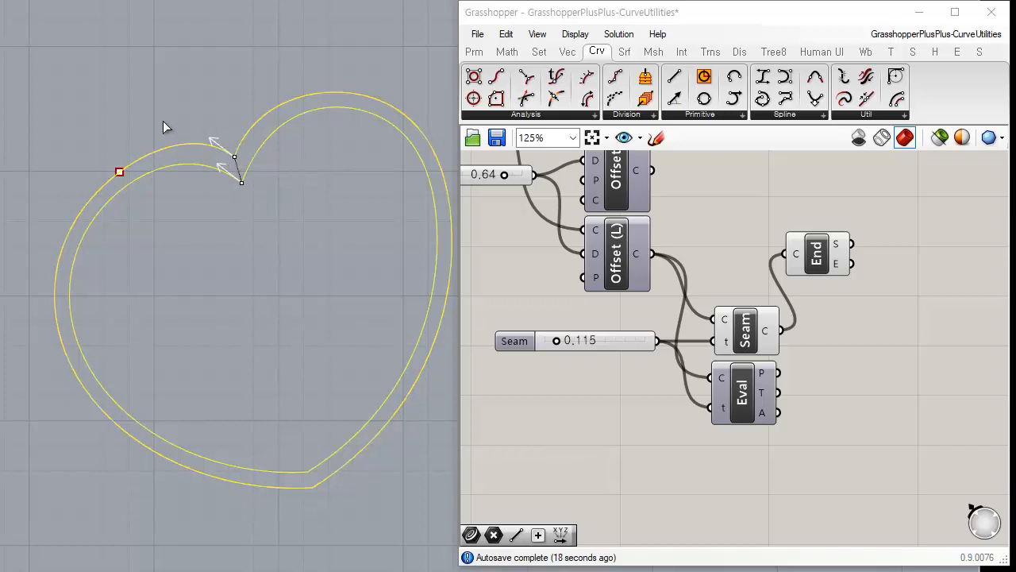
right_click(317, 228)
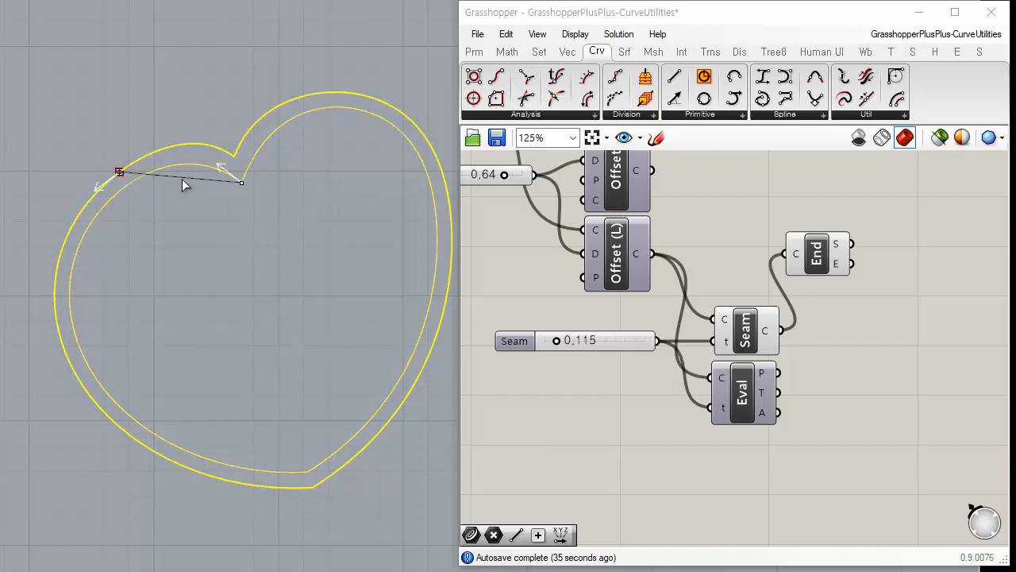
- Preview the loft with the shifted outer seam, revisit its curve alignment, and cancel the command
right_click(429, 268)
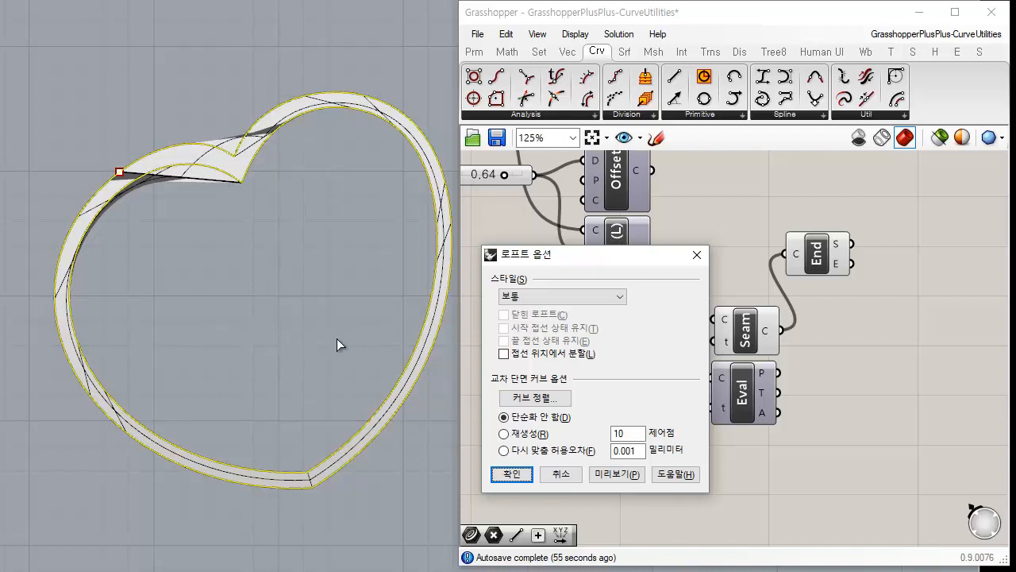
left_click(543, 402)
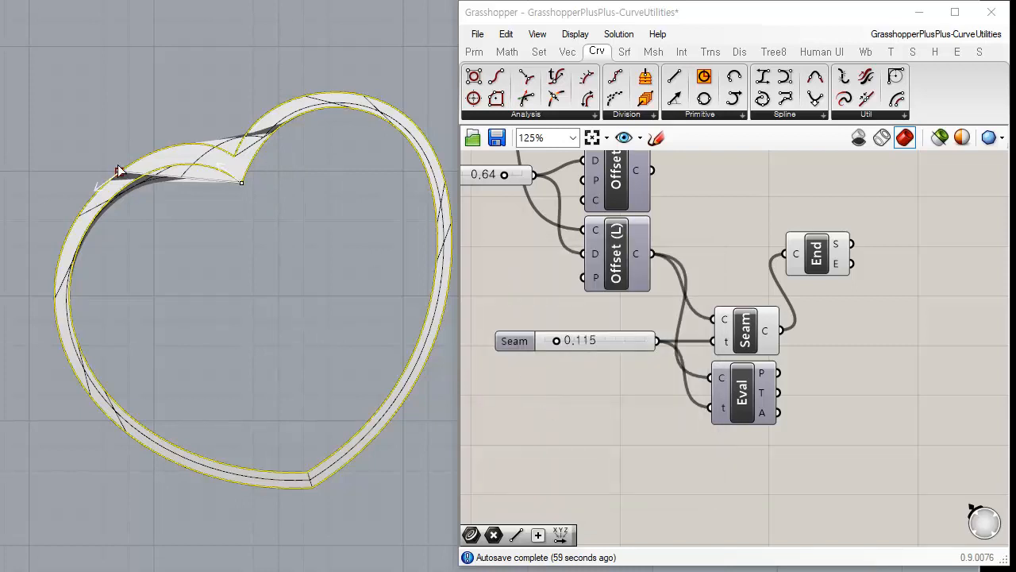
right_click(296, 257)
key("Escape")
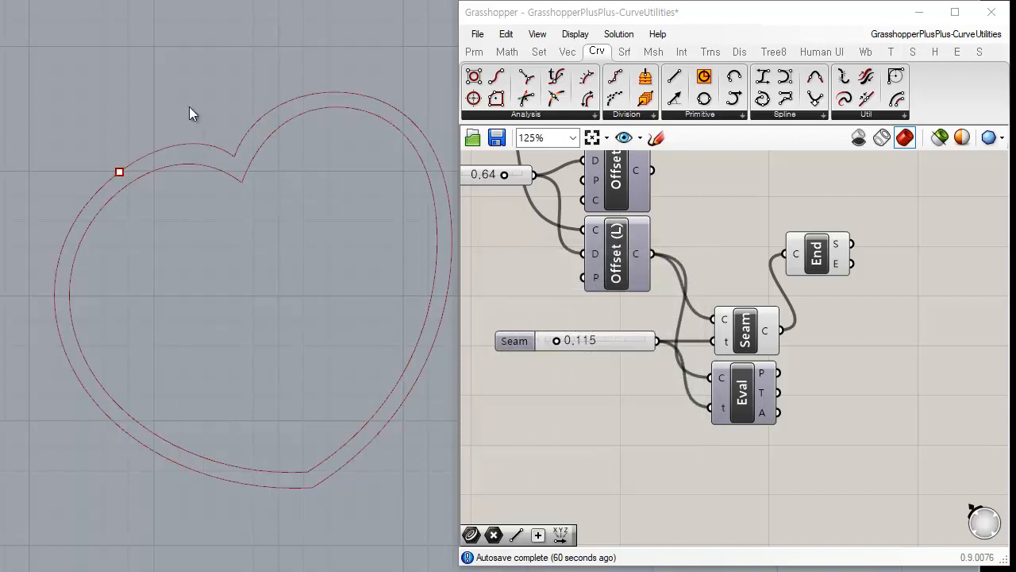
- Preview a loft between the two heart curves with both seams at their upper cusps, and cancel it
left_click(232, 177)
left_click(227, 149)
right_click(316, 237)
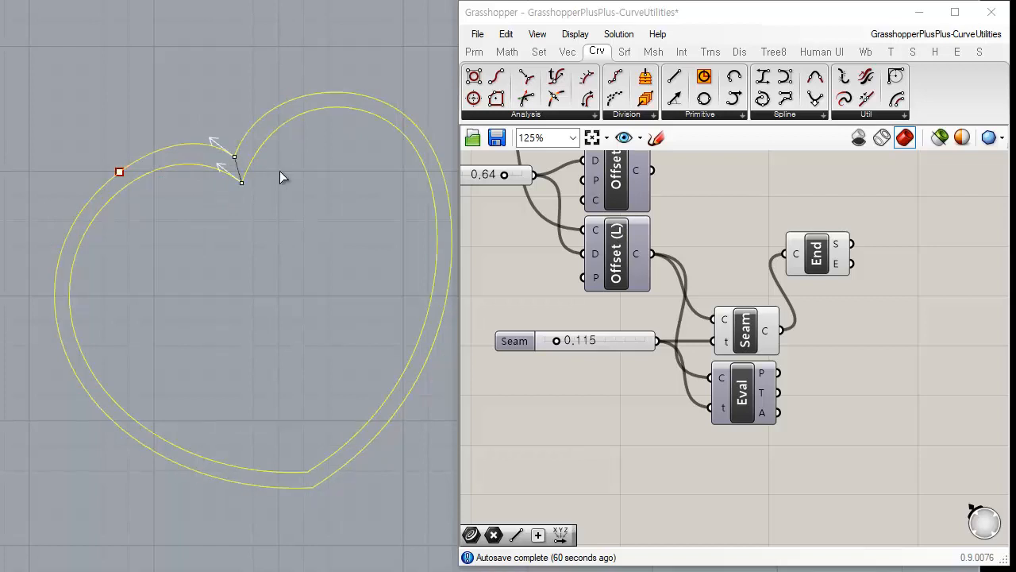
left_click(234, 156)
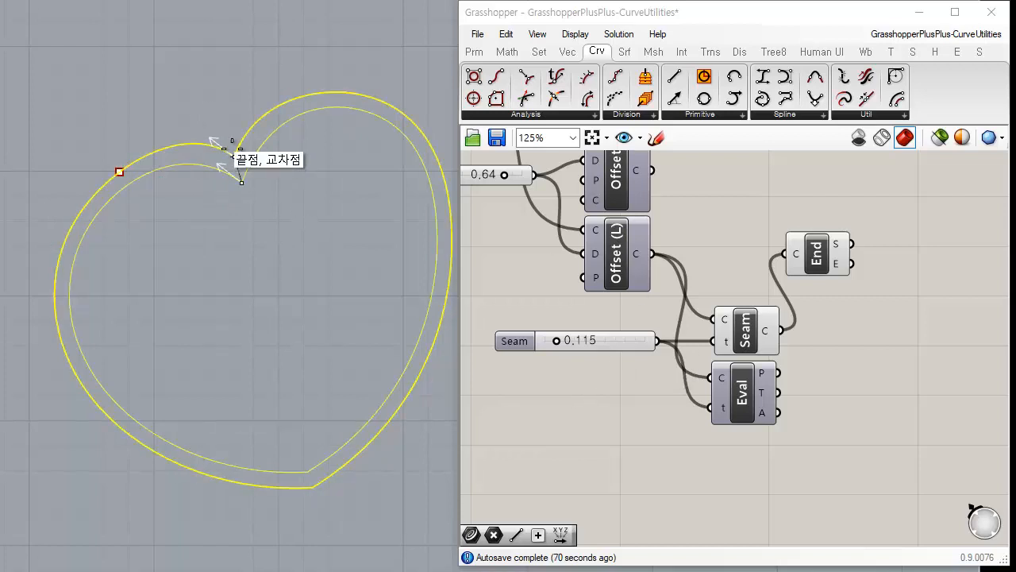
left_click(234, 156)
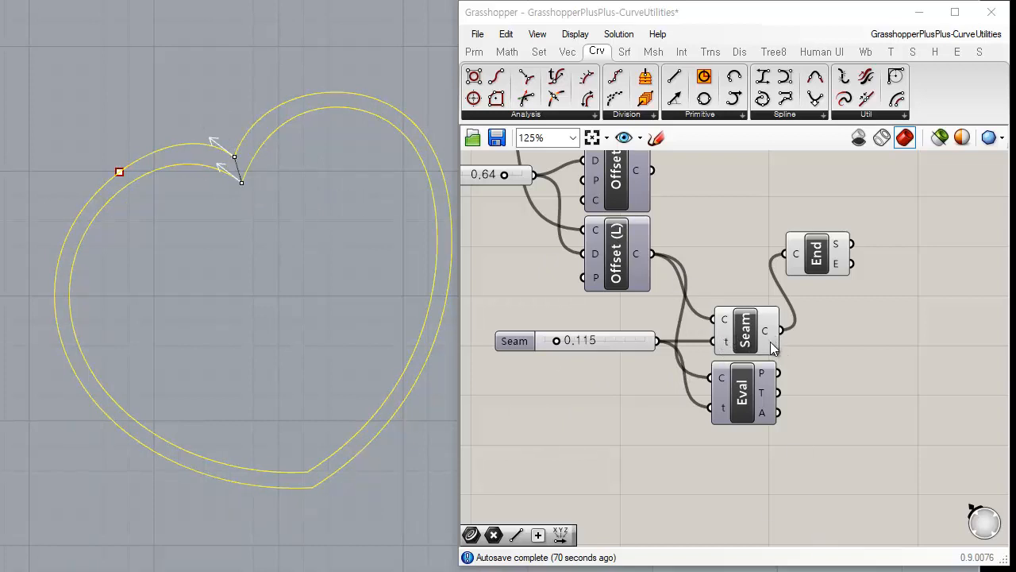
key("Return")
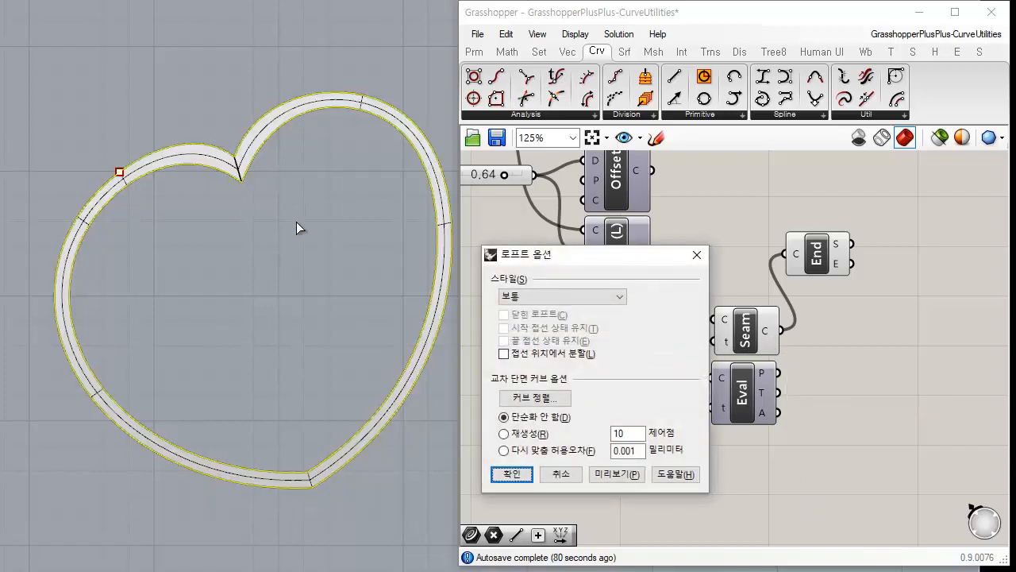
left_click(562, 474)
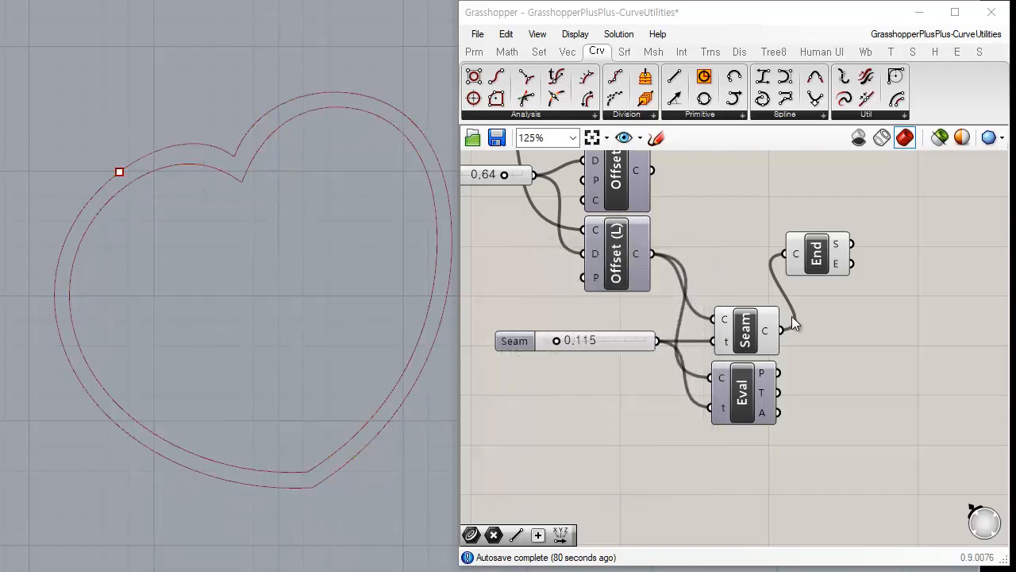
- Arrange the End Points component in line with Seam and move the 0.115 slider beside the Evaluate Curve component
left_click(750, 337)
left_click(880, 327)
left_click_drag(831, 264, 863, 341)
left_click(881, 377)
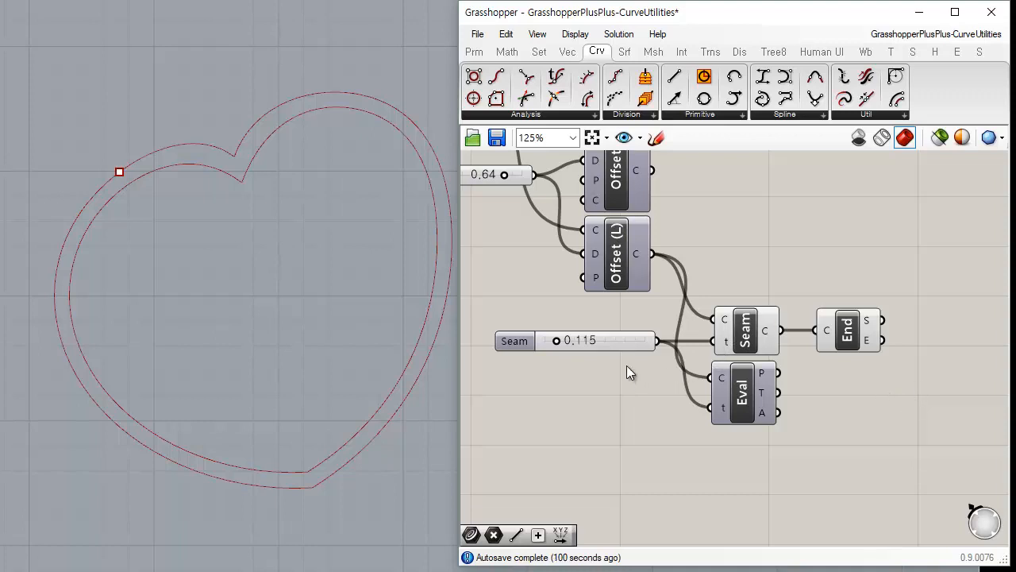
left_click_drag(613, 346, 605, 408)
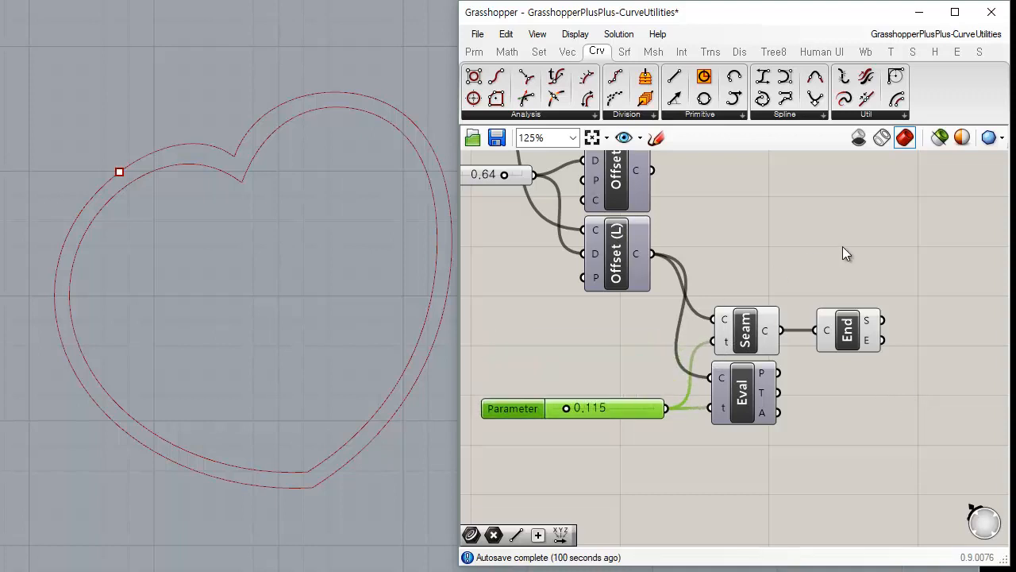
- Add a Control Polygon component above Seam and connect the loose offset curve to its C input
left_click(873, 252)
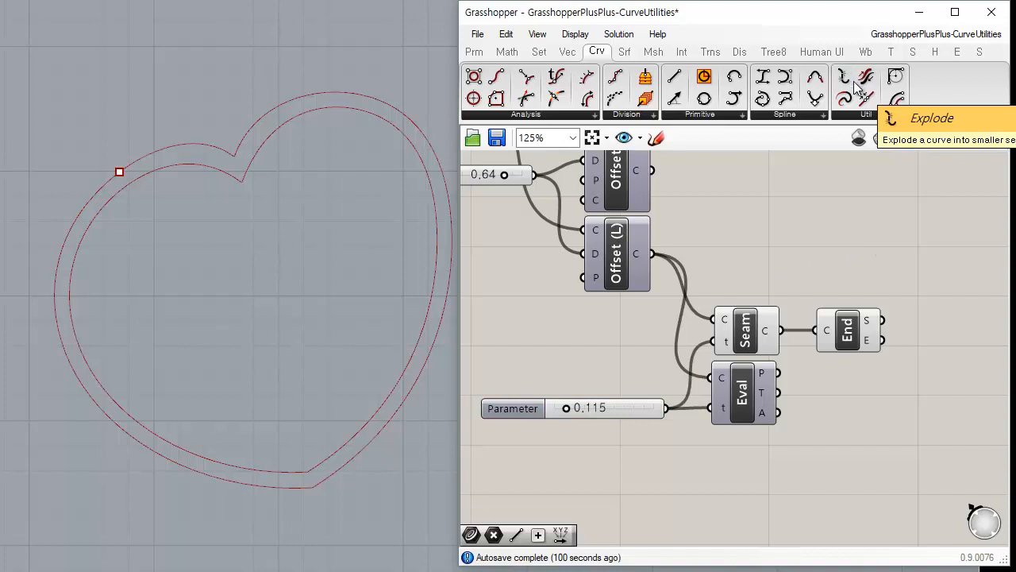
left_click(887, 116)
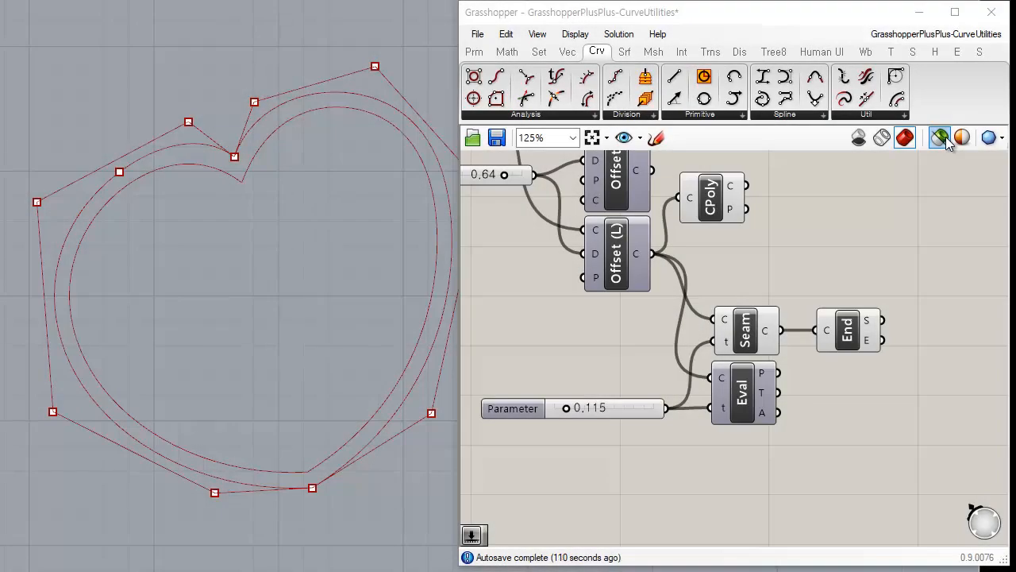
- Add a Curve To Polyline component and place it in the empty canvas area beyond the End Points component
left_click(905, 116)
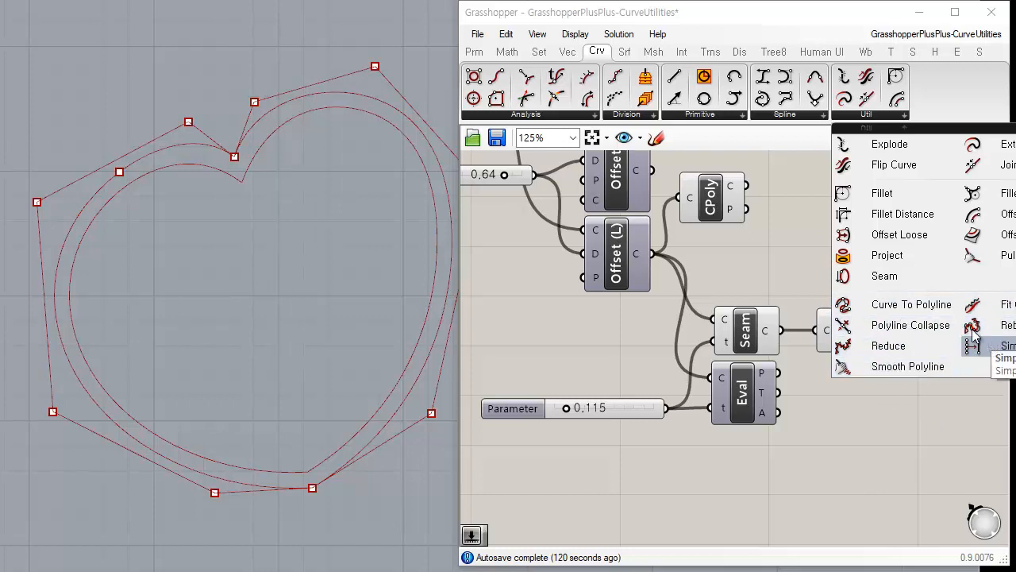
left_click(921, 312)
left_click(921, 441)
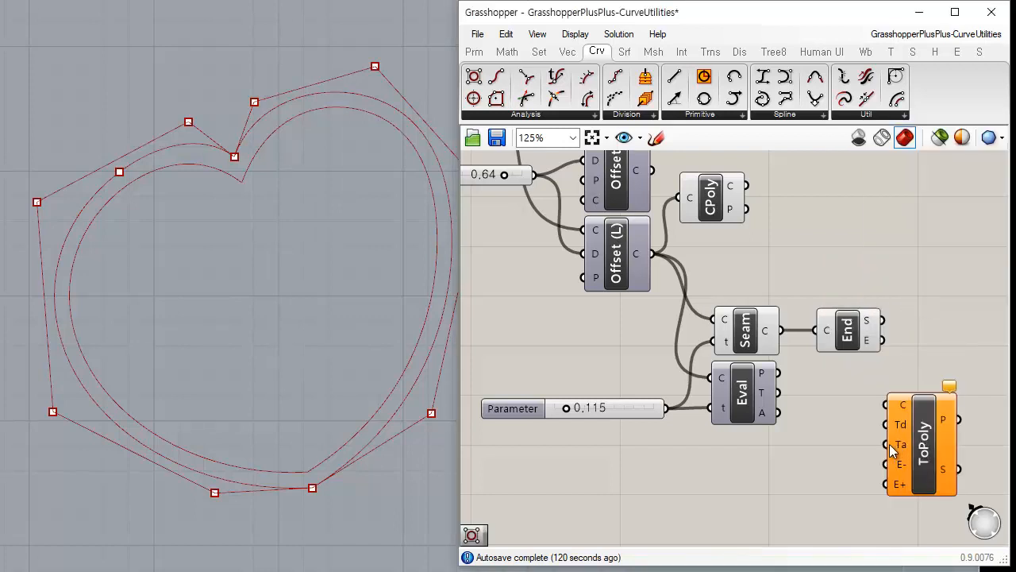
right_click_drag(821, 414, 610, 338)
left_click_drag(712, 361, 808, 324)
right_click_drag(704, 306, 765, 450)
- Turn off the preview of the Control Polygon, Seam and End Points components
left_click_drag(755, 224, 556, 426)
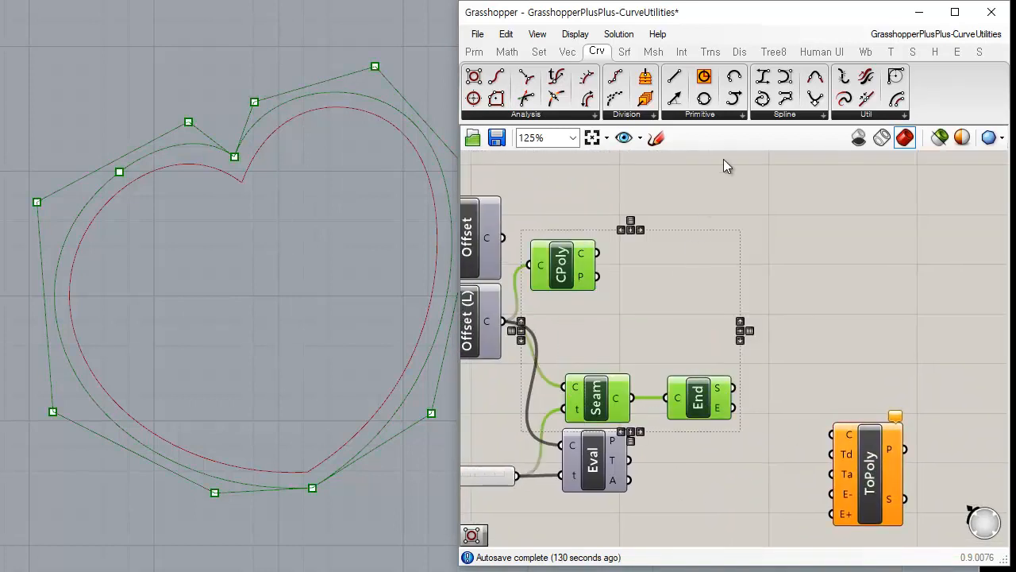
right_click(723, 159)
left_click(788, 200)
left_click(777, 330)
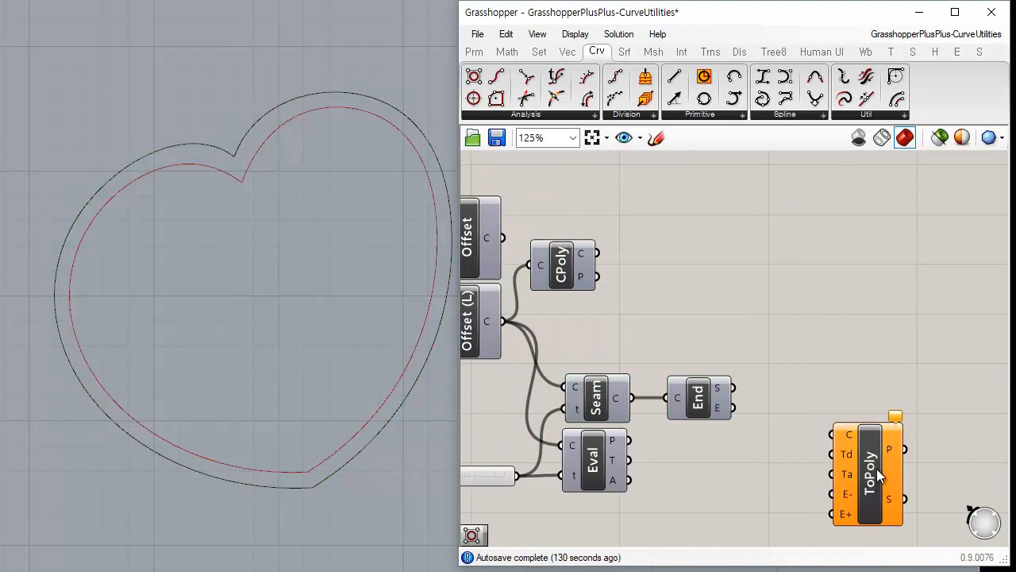
- Shift the Curve To Polyline component slightly upward and delete the two heart curves from the Rhino viewport
left_click_drag(868, 469, 865, 430)
left_click_drag(403, 467, 336, 380)
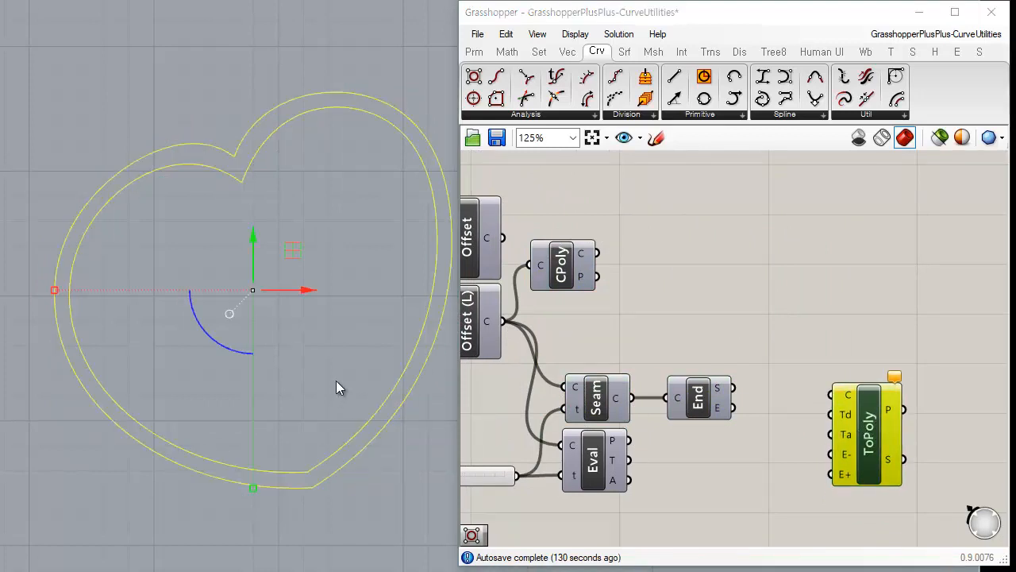
key("Delete")
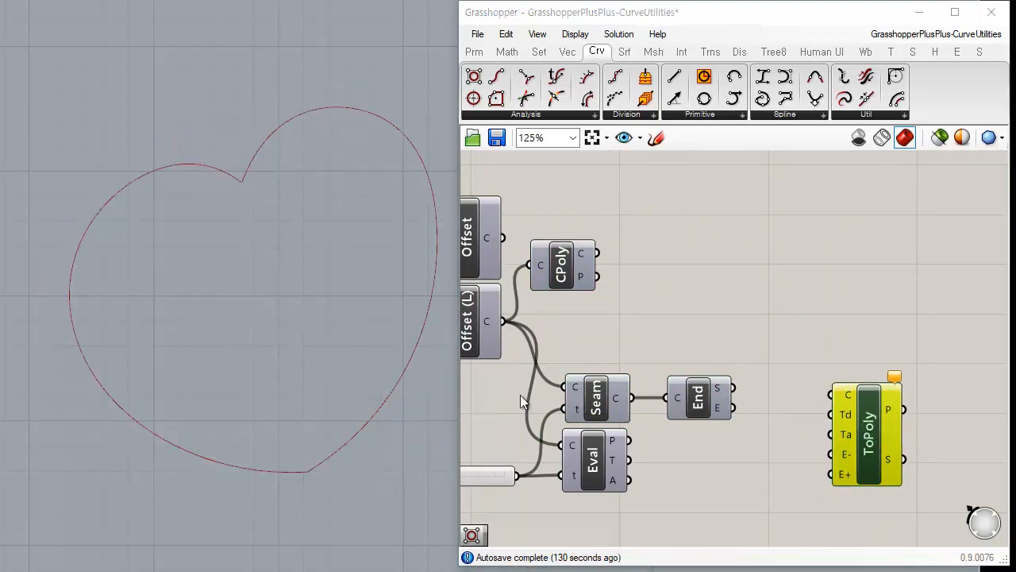
left_click(705, 326)
- Move Curve To Polyline higher, add a Curve parameter beside it, and feed that parameter from the original heart Curve parameter
right_click_drag(646, 317, 692, 286)
left_click_drag(915, 413, 914, 308)
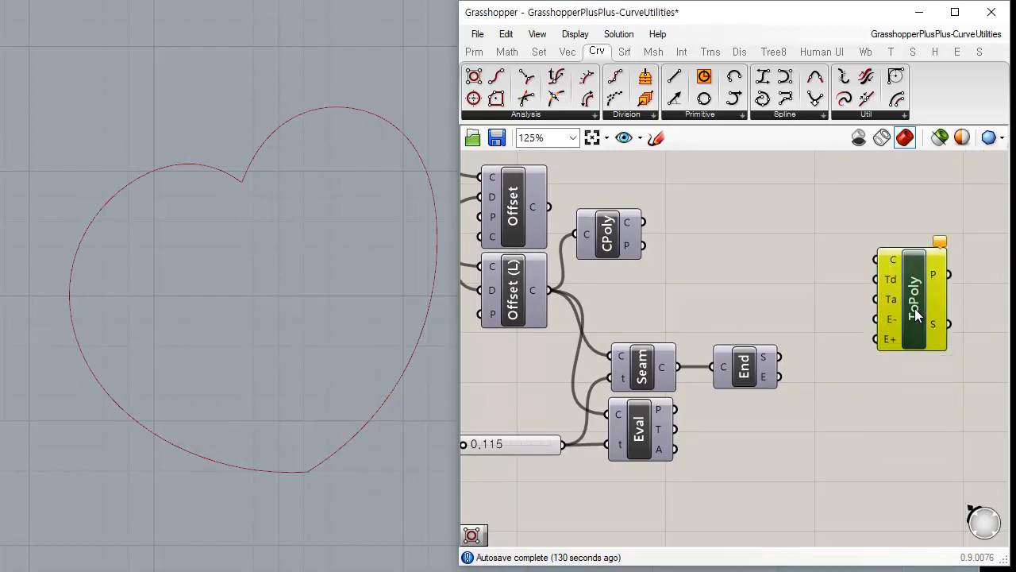
right_click_drag(735, 284, 733, 410)
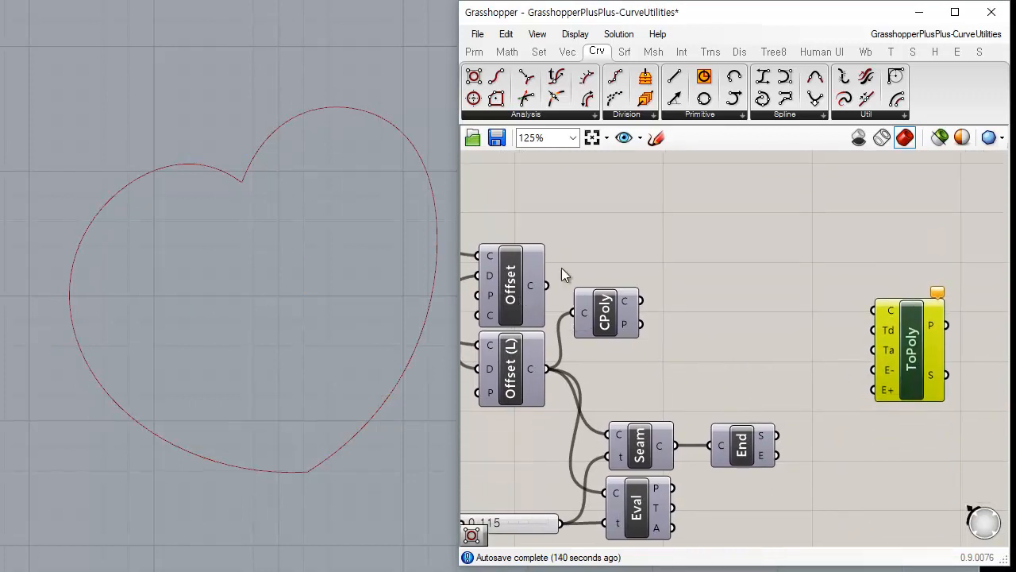
right_click_drag(562, 270, 665, 313)
scroll(665, 312, "down", 1)
left_click(487, 261)
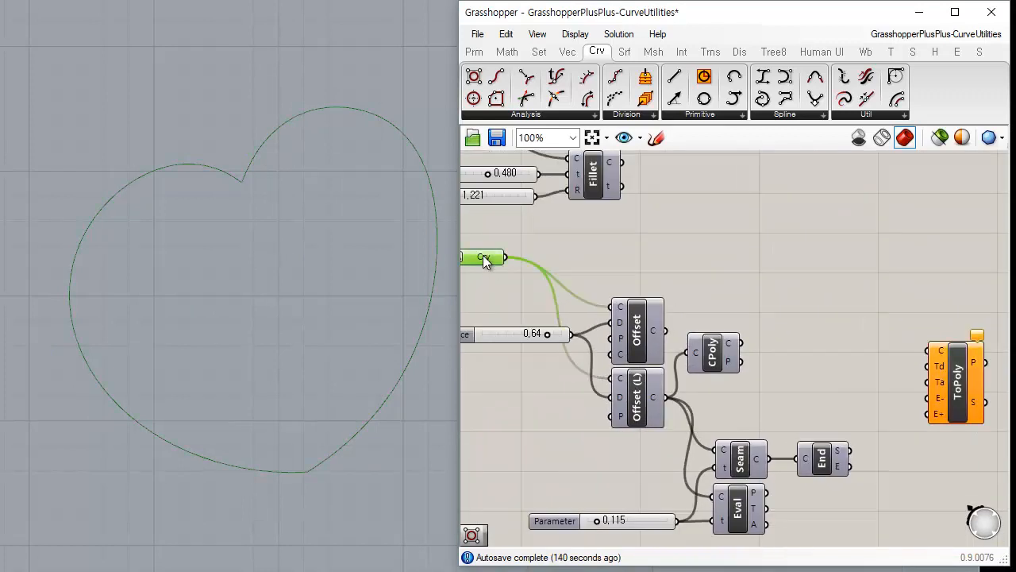
left_click(474, 51)
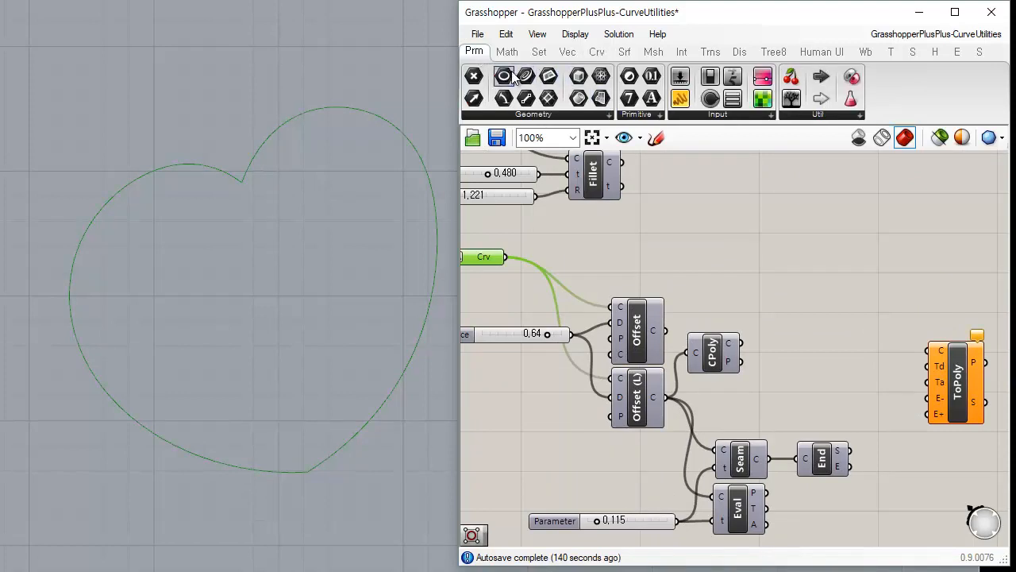
left_click_drag(527, 75, 866, 315)
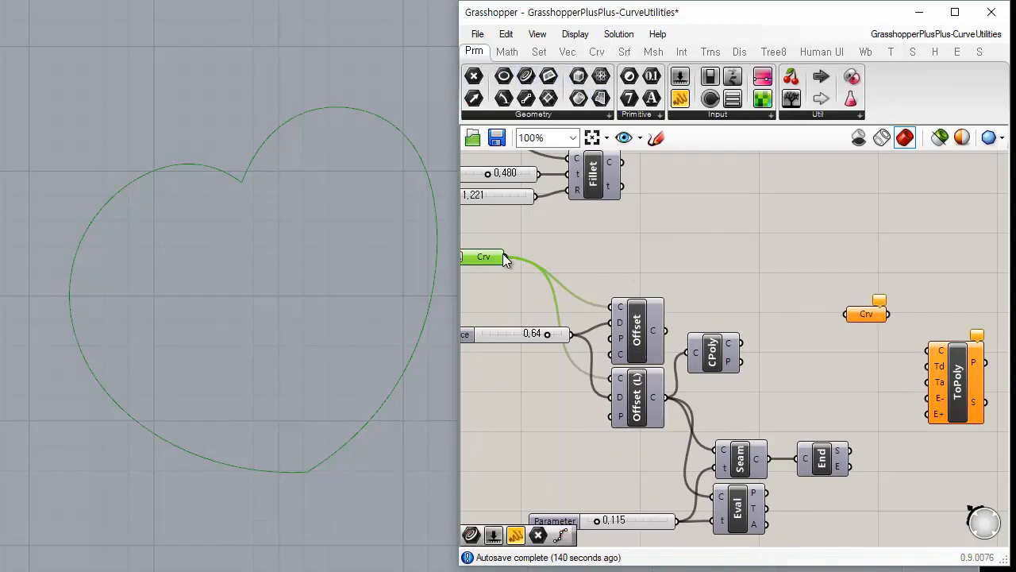
left_click_drag(504, 259, 851, 329)
left_click(863, 362)
- Connect the new Curve parameter to the C input of Curve To Polyline and align the two components
right_click_drag(803, 357, 683, 321)
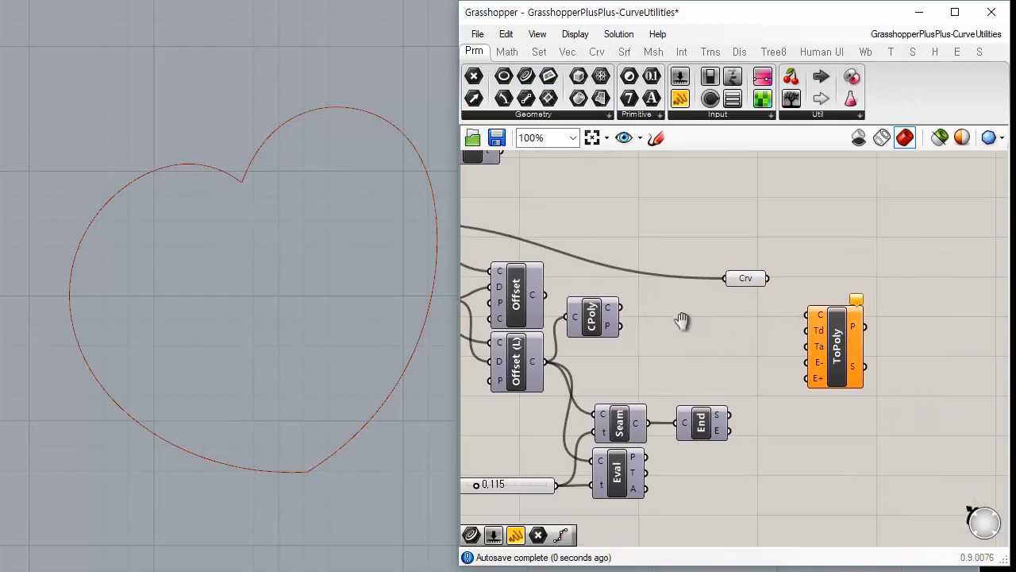
scroll(721, 334, "up", 1)
left_click_drag(744, 265, 805, 314)
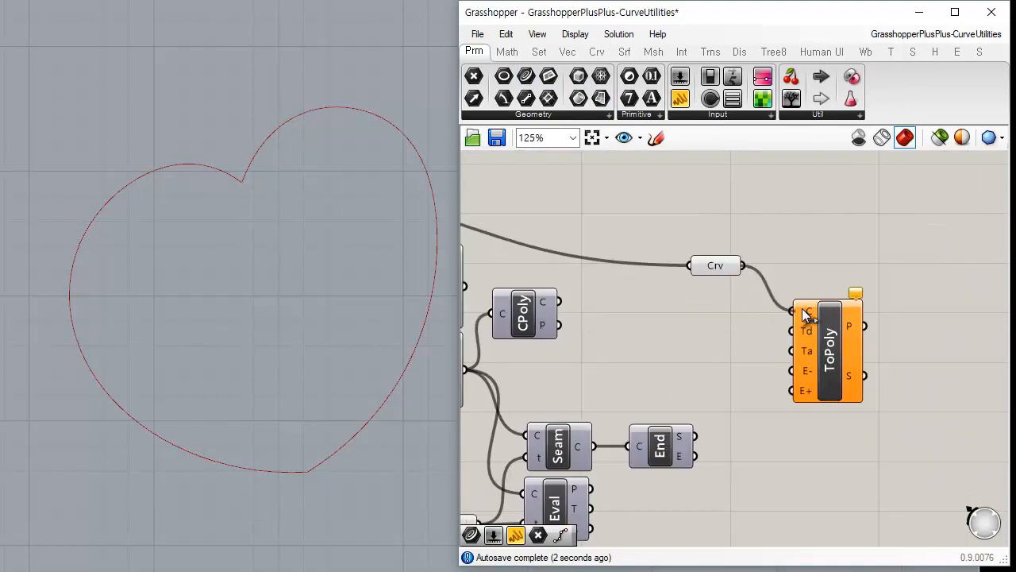
left_click_drag(838, 365, 867, 321)
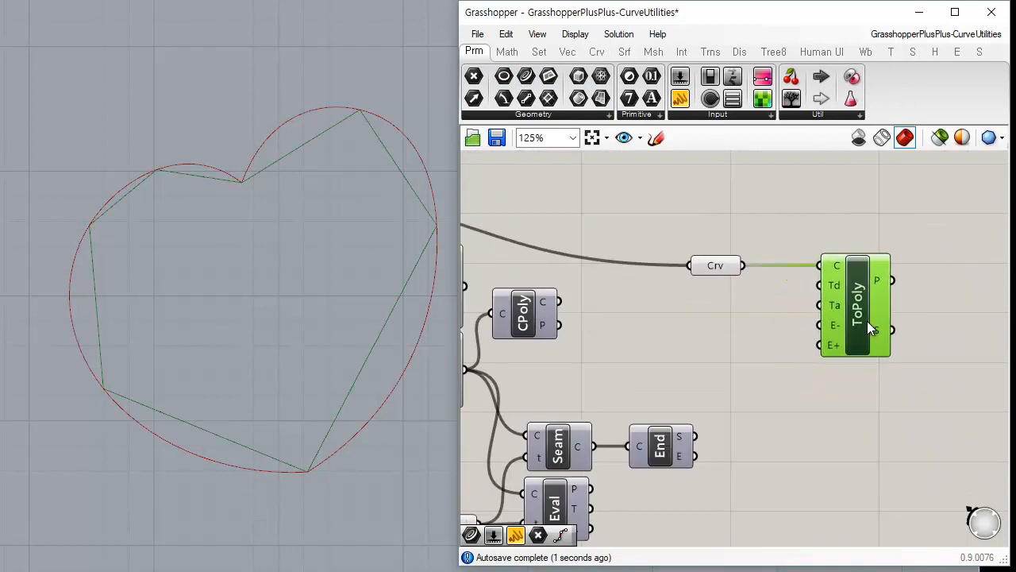
left_click(778, 370)
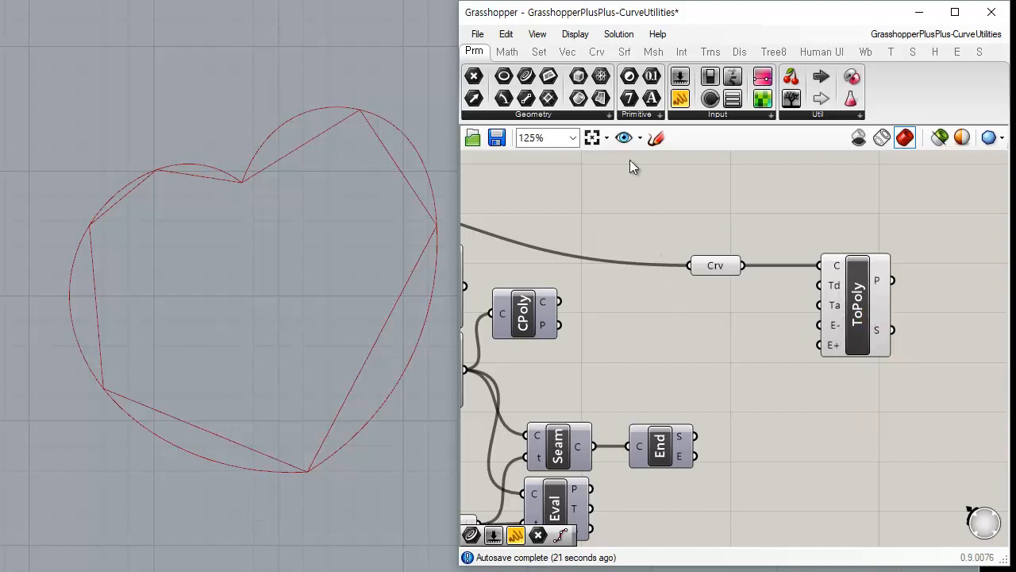
- Add a number slider at 0.250 below the Curve parameter and connect it to Curve To Polyline's Td input
left_click(680, 78)
left_click(694, 315)
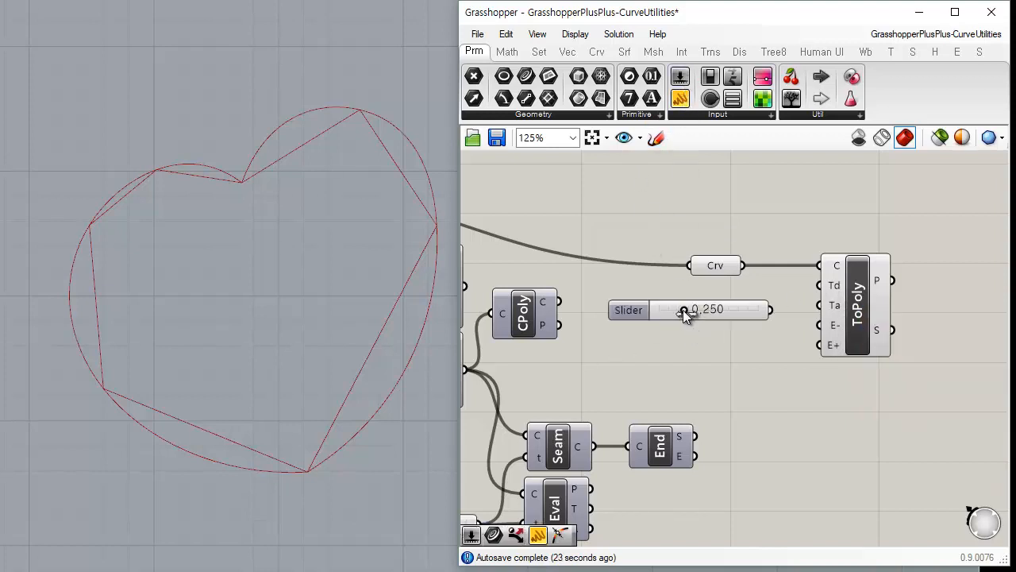
left_click_drag(739, 313, 735, 296)
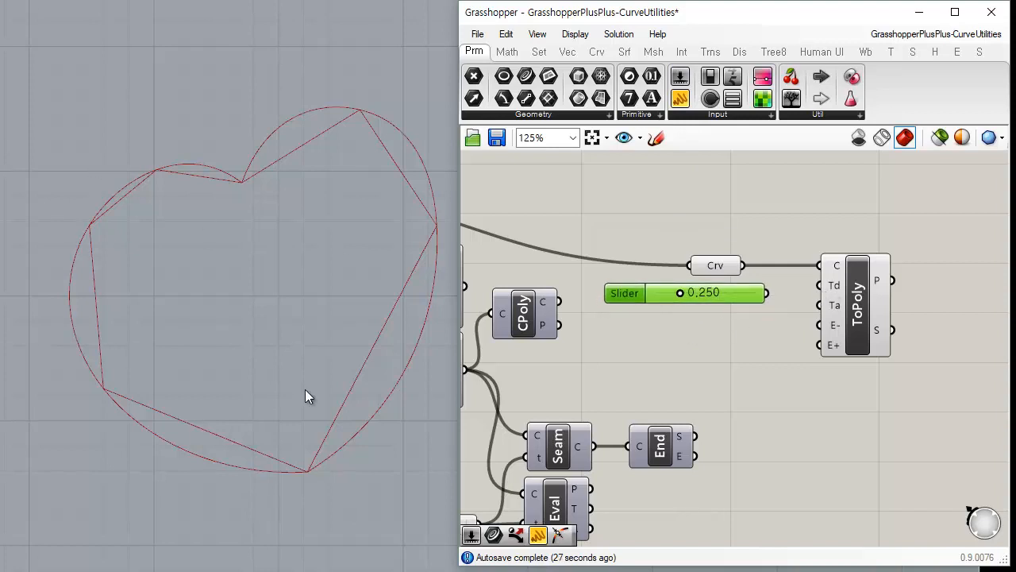
left_click_drag(819, 285, 772, 302)
left_click_drag(772, 303, 719, 295)
left_click(780, 327)
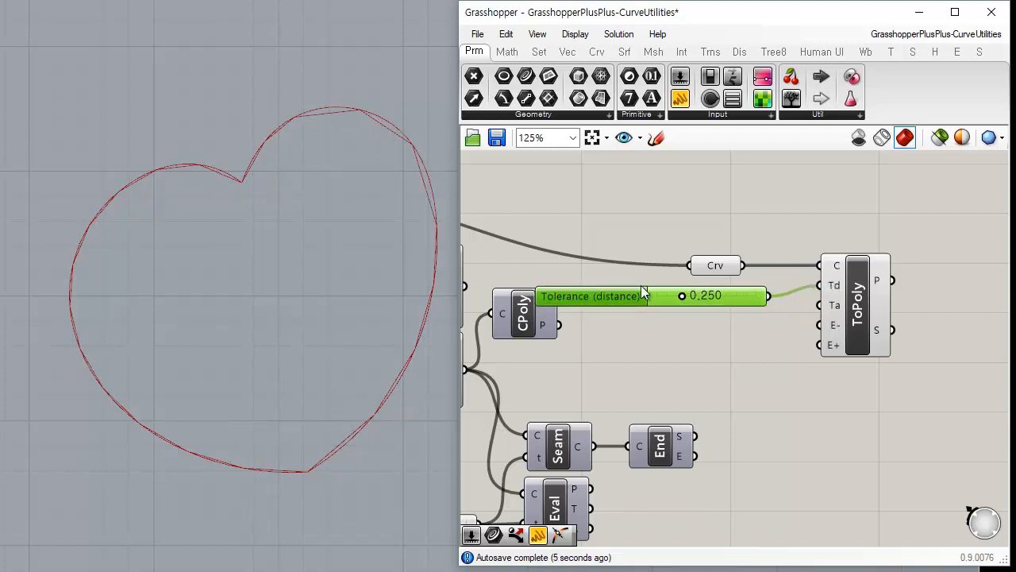
- Test the polyline's distance tolerance by raising the slider to 1.000 and lowering it to 0.408
left_click_drag(682, 295, 768, 302)
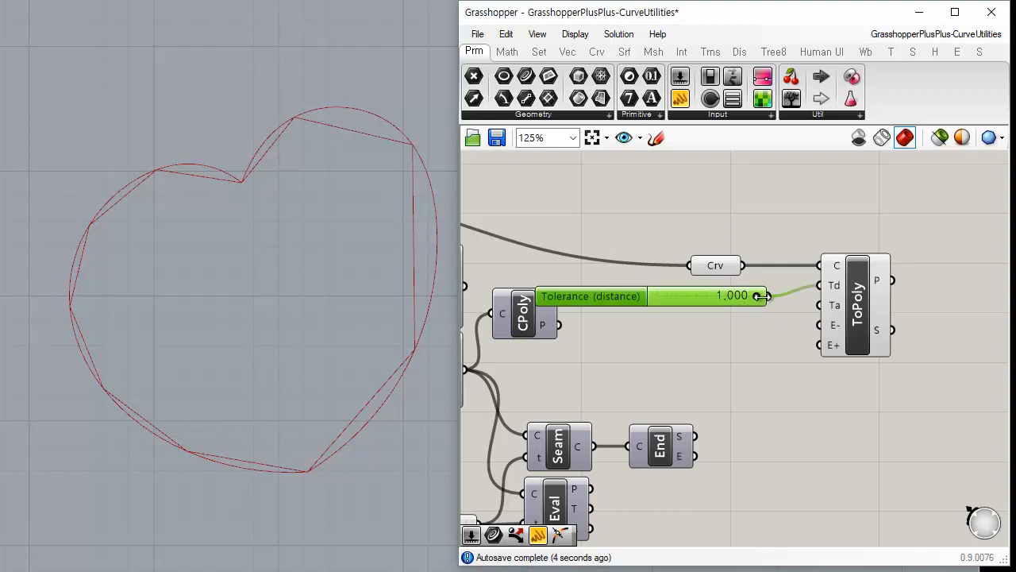
left_click_drag(756, 298, 698, 300)
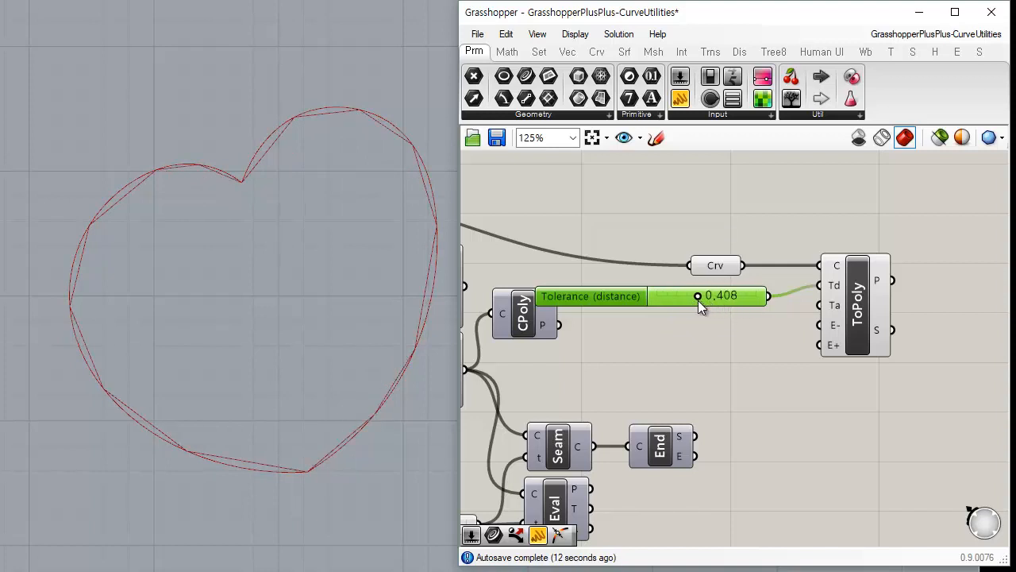
left_click(771, 332)
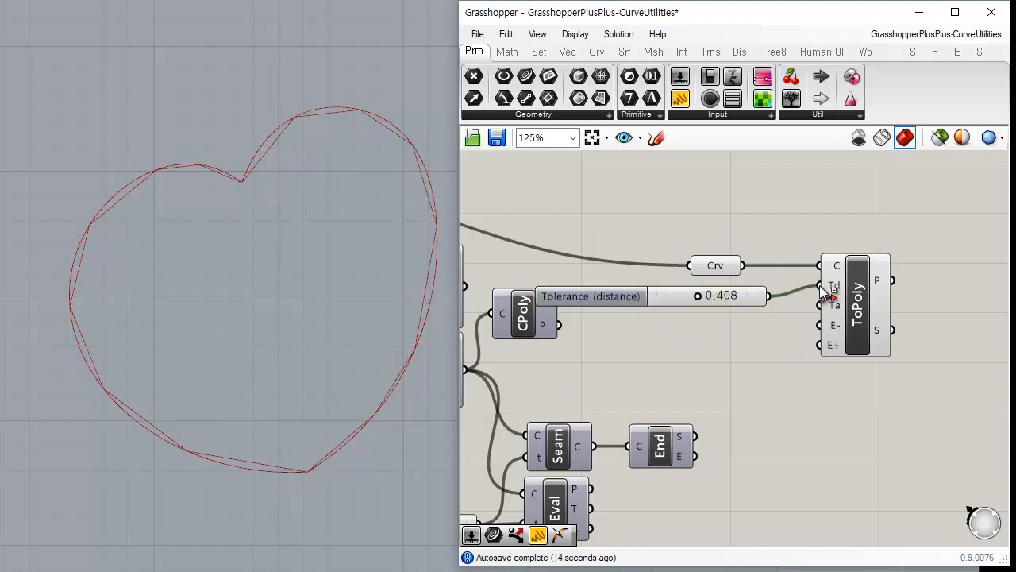
- Rewire the slider from the Td input to Ta and test angle tolerances of 1.000 and 0.389
left_click_drag(776, 302, 798, 368, "ctrl")
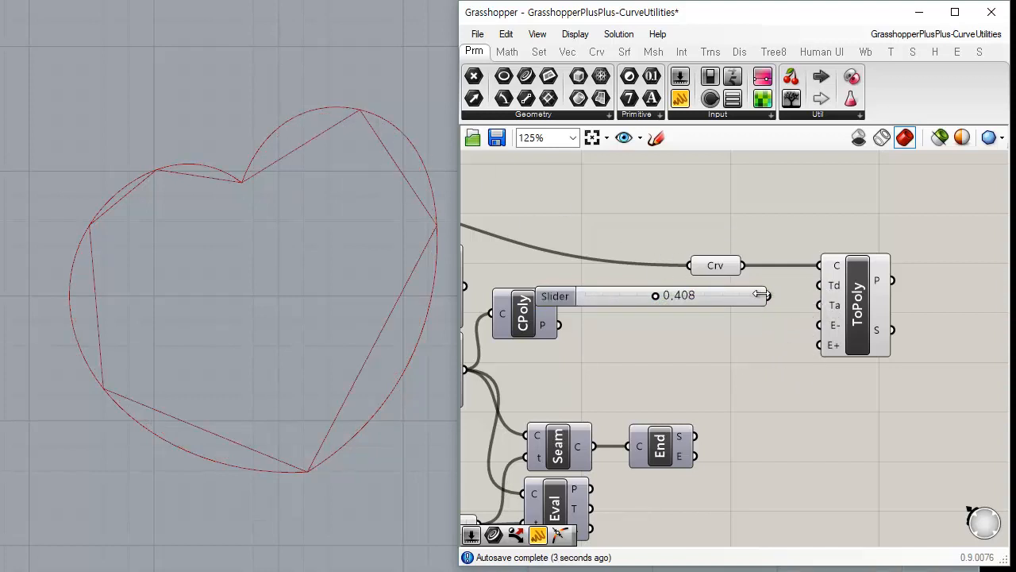
left_click_drag(768, 296, 822, 305)
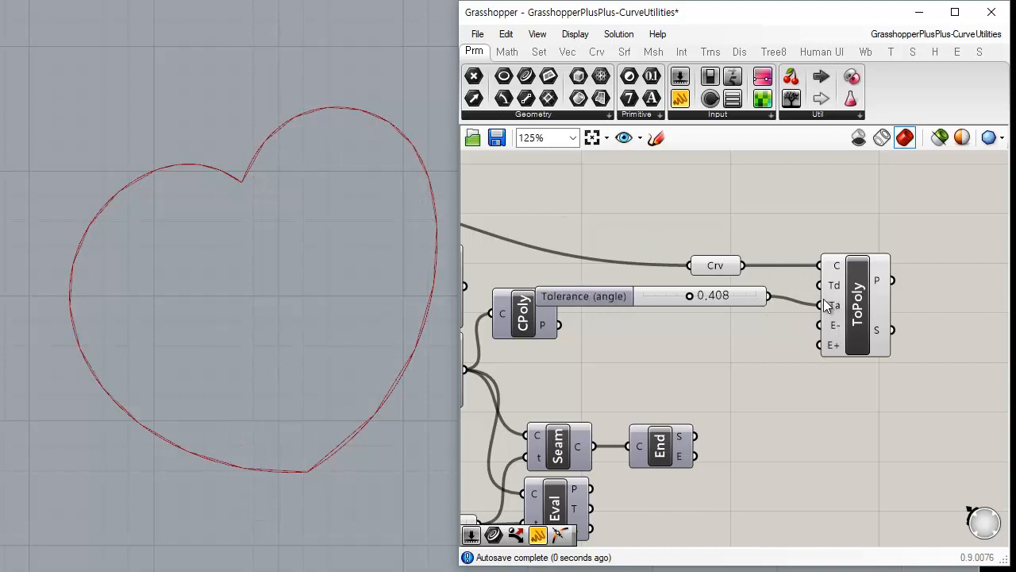
left_click_drag(689, 296, 785, 300)
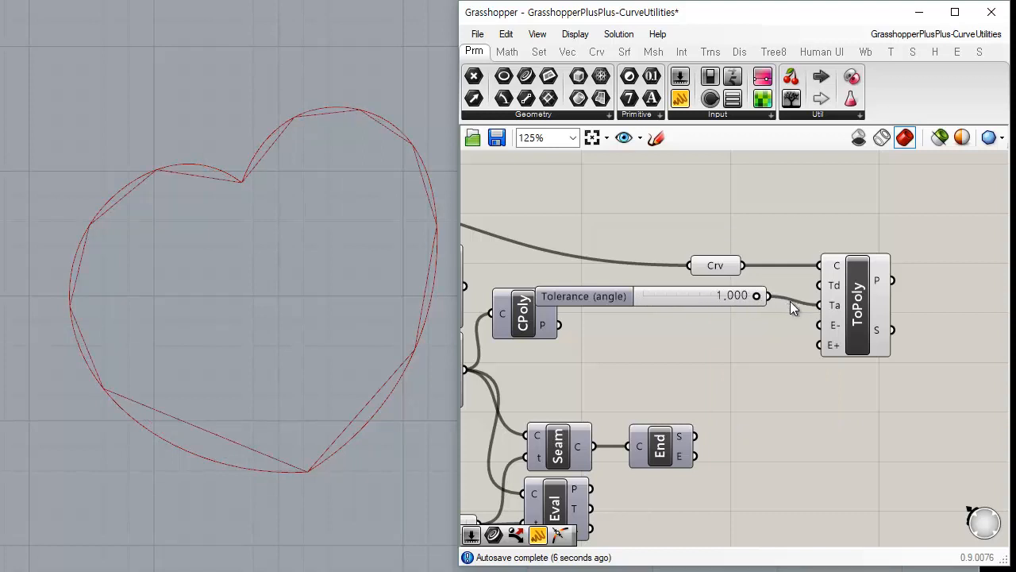
left_click_drag(703, 298, 673, 312)
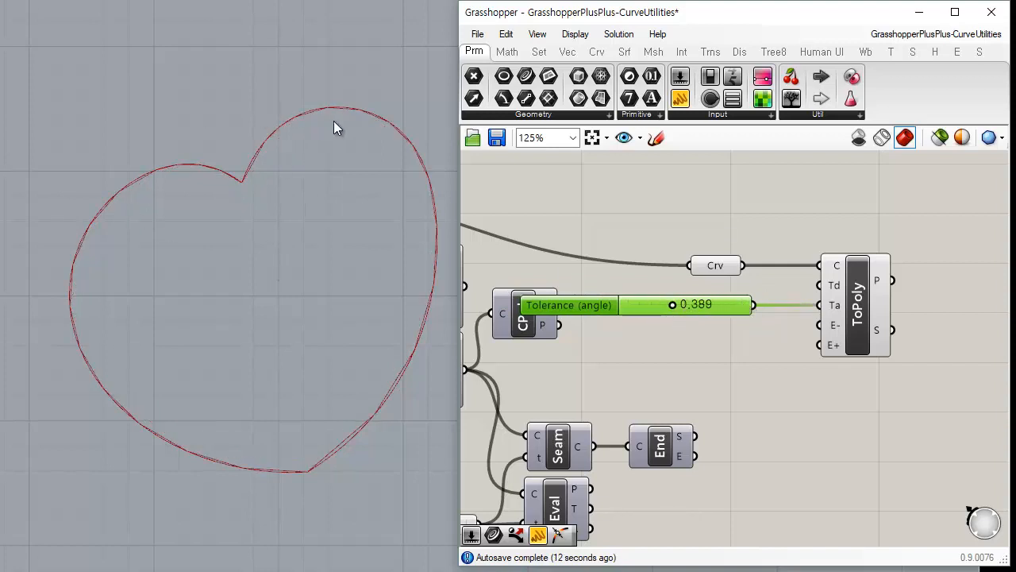
left_click(808, 326)
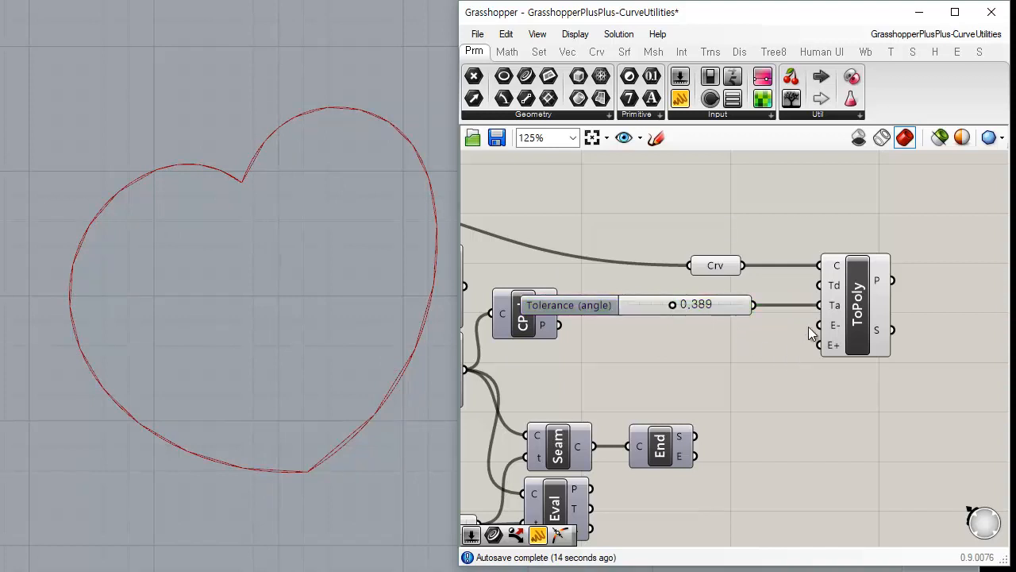
- Move the slider's wire from Ta to the E- input of Curve To Polyline and set the slider to 1.000
mouse_move(828, 316)
left_mouse_down("ctrl")
mouse_move(755, 312)
mouse_move(735, 328)
mouse_move(820, 324)
left_mouse_up("ctrl")
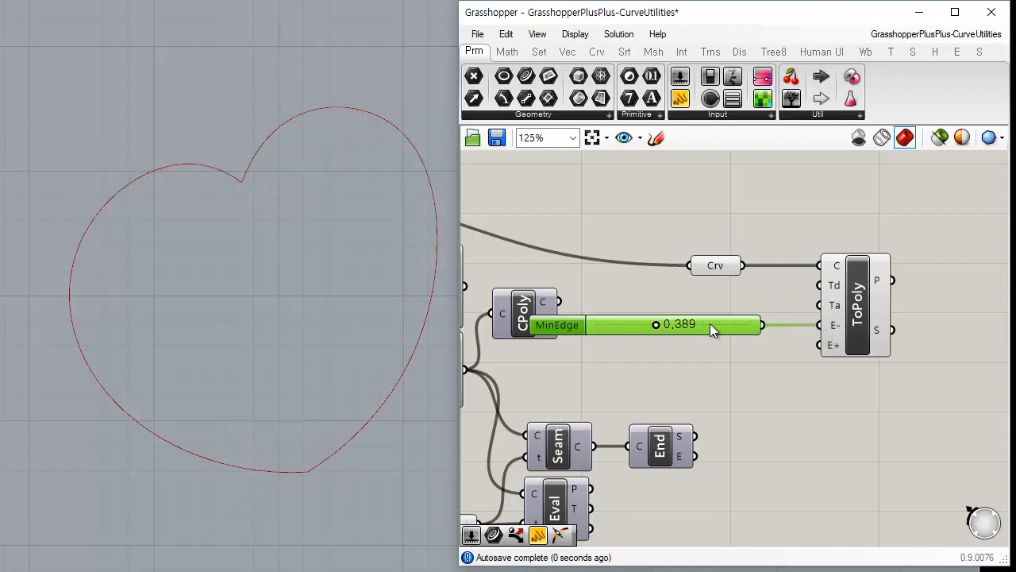
left_click_drag(655, 324, 776, 329)
left_click(677, 390)
- Add a number slider with the value 3.55 and connect it to the E- input in place of the 1.000 slider
double_click(643, 346)
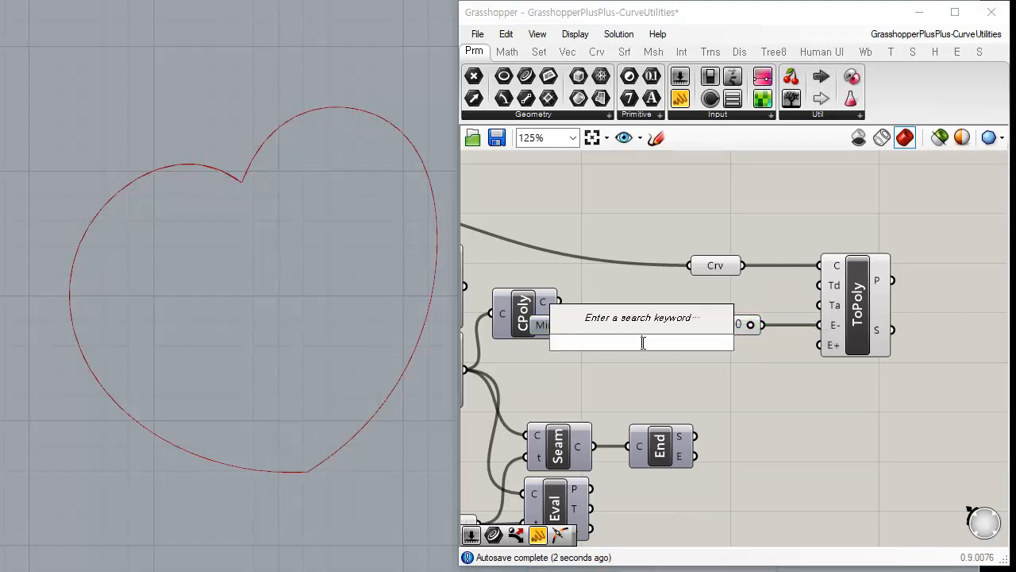
type("3.55")
key("Return")
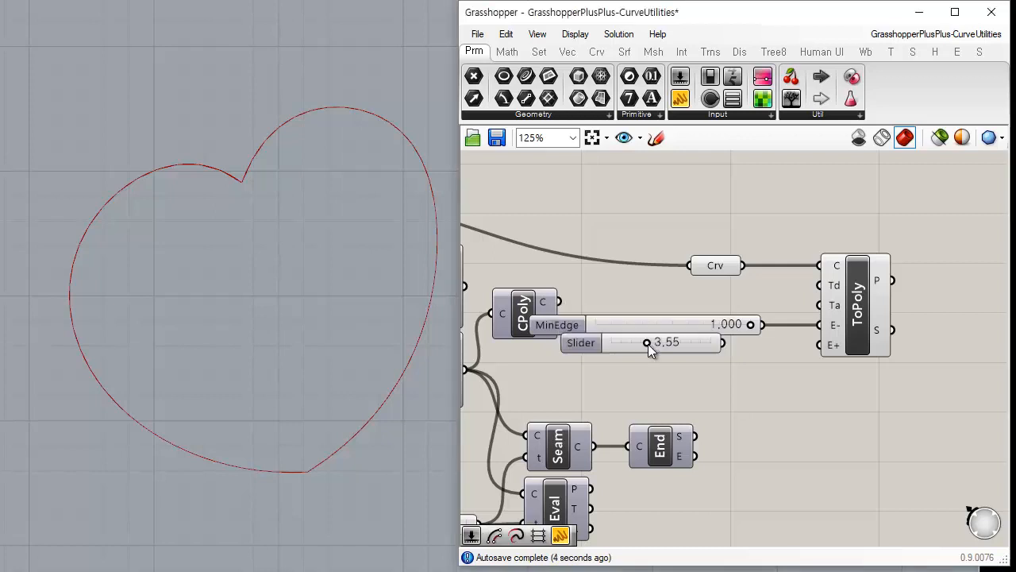
left_click_drag(730, 327, 729, 312)
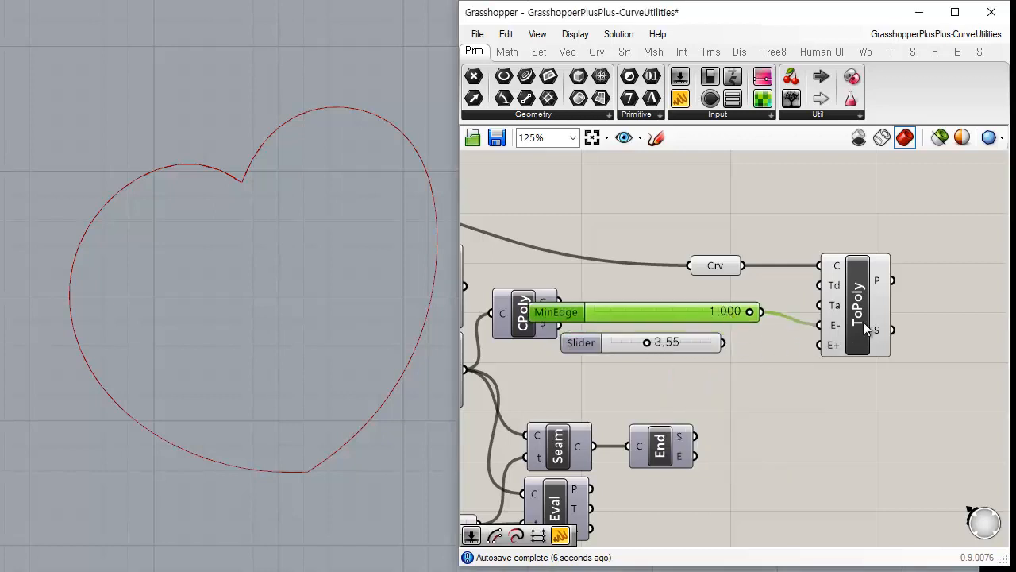
left_click_drag(824, 327, 718, 346)
left_click_drag(727, 343, 725, 343)
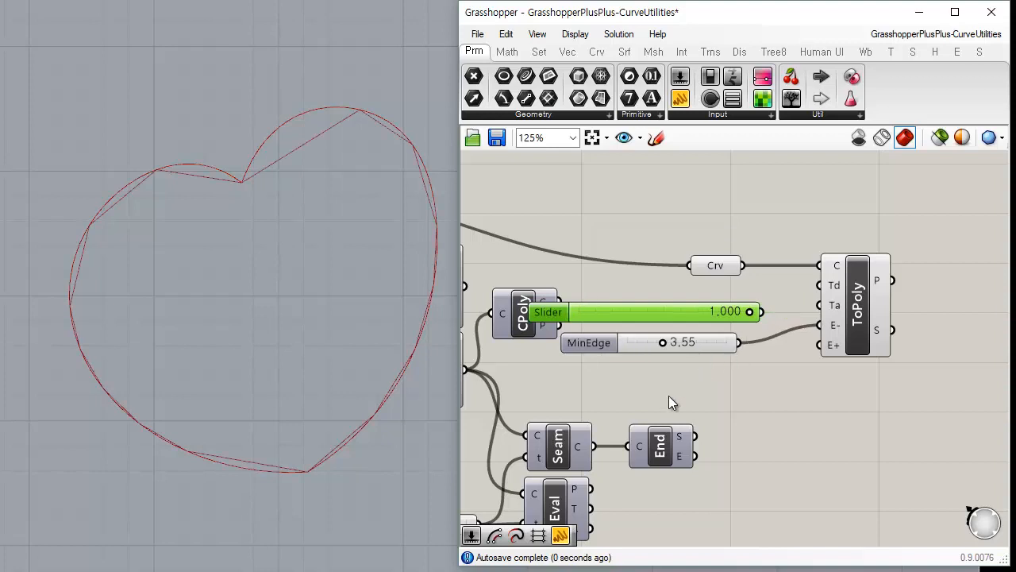
- Test the minimum edge length at 1.79, set it to 4.27, and connect the 1.000 slider to the Ta input
left_click(669, 395)
left_click_drag(662, 344, 644, 347)
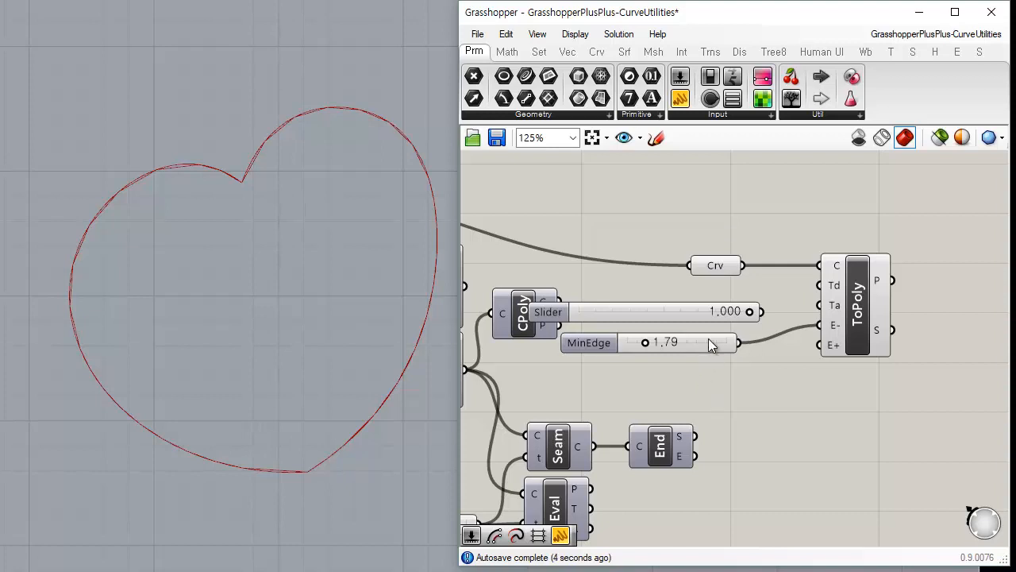
left_click_drag(709, 343, 734, 344)
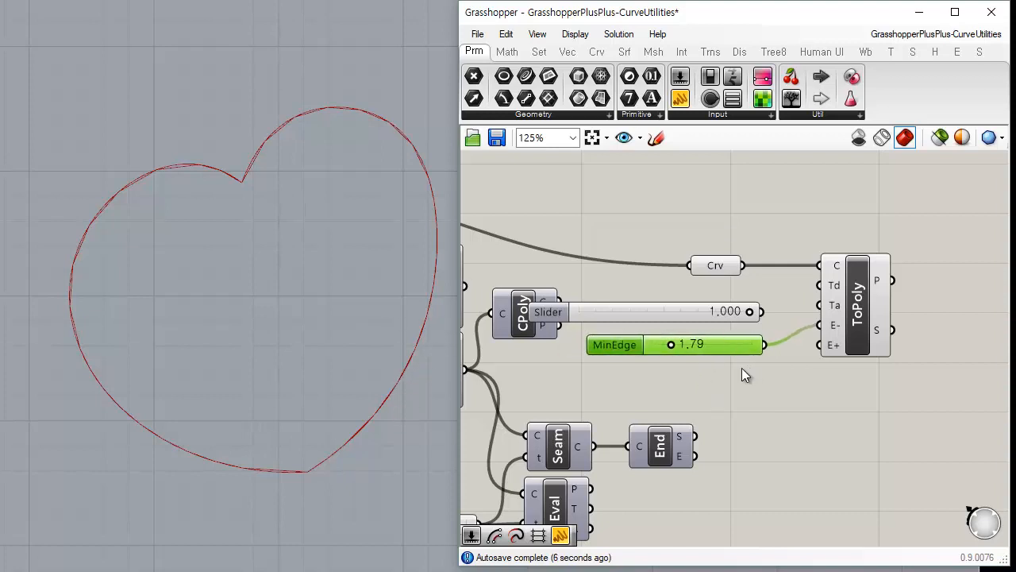
left_click_drag(671, 345, 696, 347)
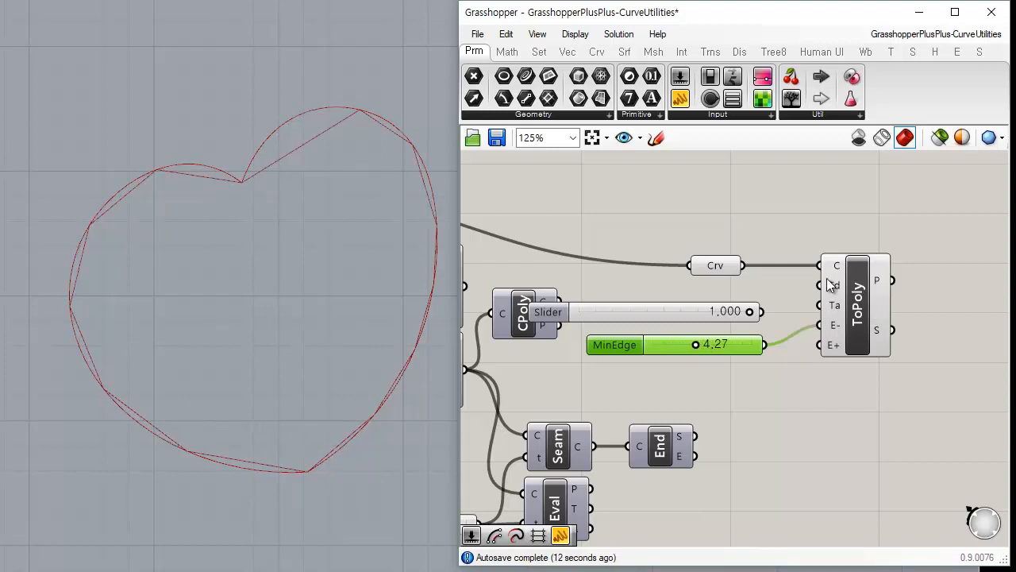
left_click_drag(760, 313, 820, 305)
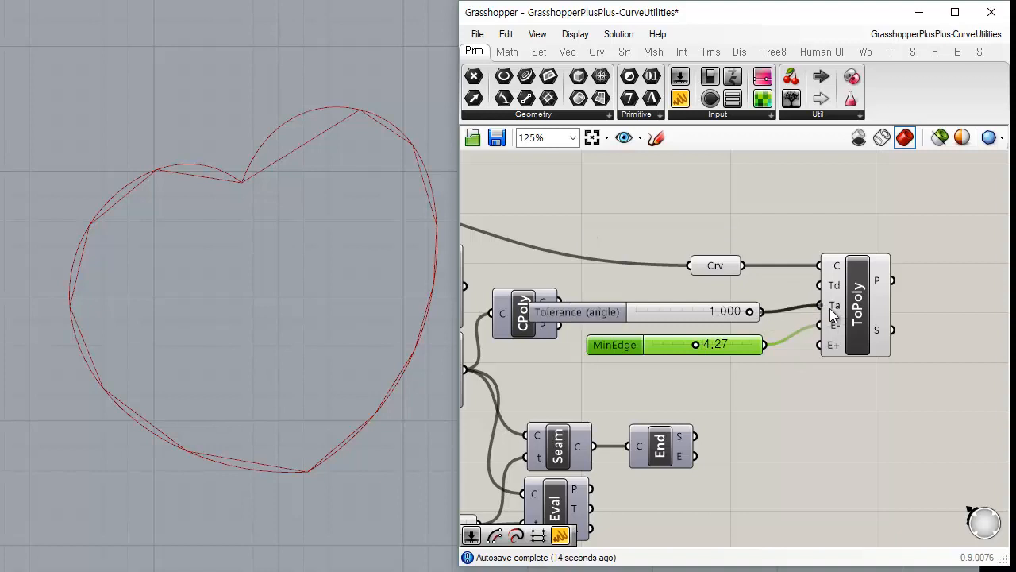
- Set the angle tolerance slider to 0.277 and MinEdge to 3.31, and disconnect the angle slider from the Ta input
left_click_drag(749, 311, 667, 312)
left_click_drag(735, 344, 761, 305)
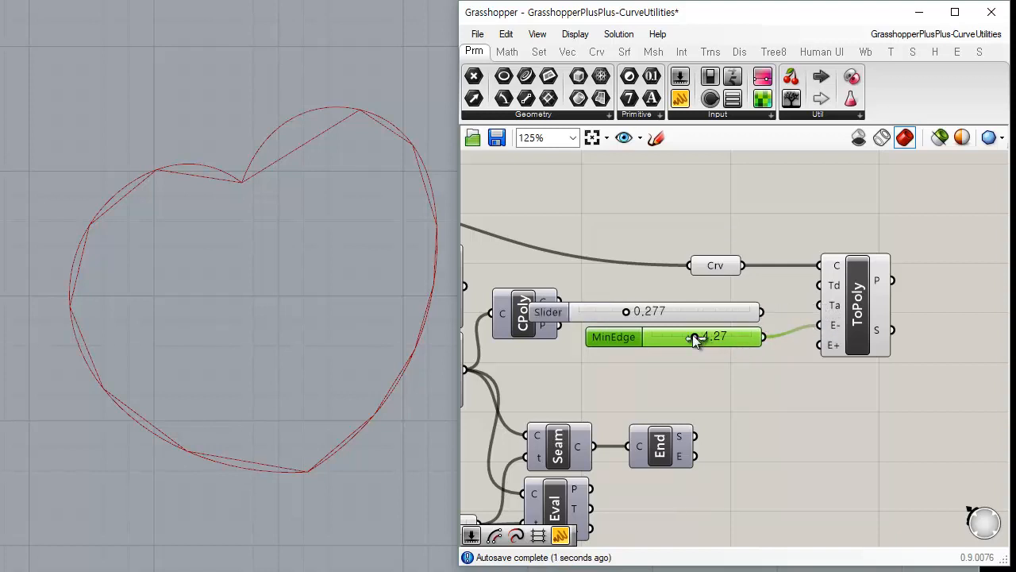
left_click_drag(693, 337, 780, 309)
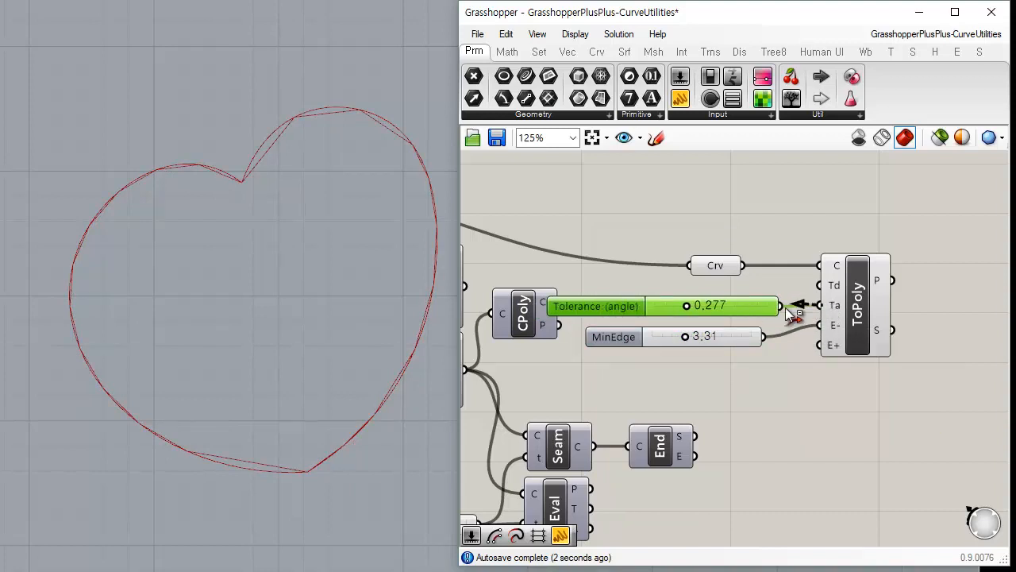
- Add a second edge-length slider, connect it to the E+ input at 2.67, and set MinEdge to 1.63
key("ctrl+z")
left_click_drag(736, 337, 719, 366)
left_click_drag(820, 344, 763, 364)
left_click_drag(682, 339, 677, 362)
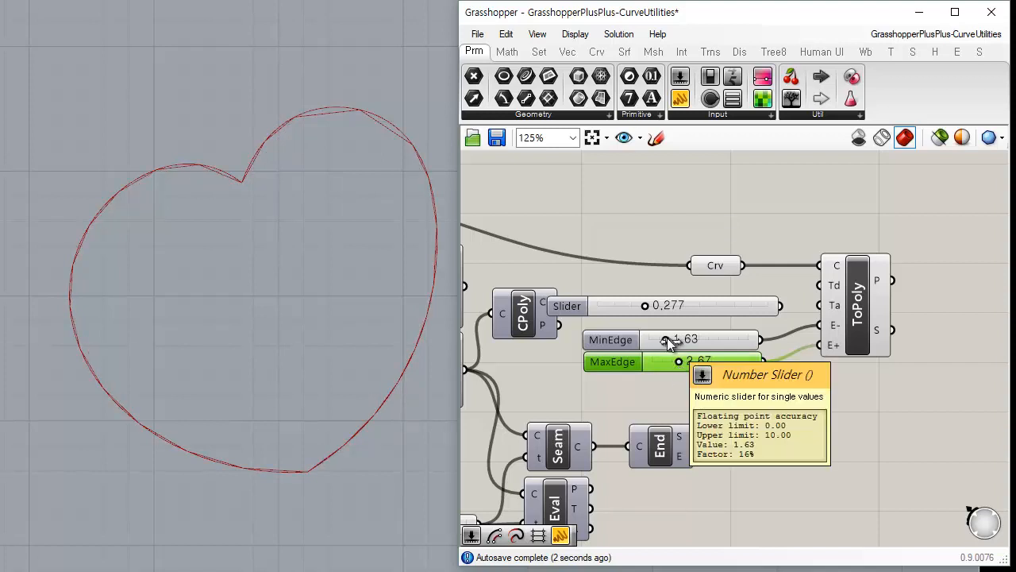
- Set MinEdge to 1.55 and MaxEdge to 2.75, and line up both sliders with the Curve To Polyline inputs
left_click_drag(854, 324, 849, 328)
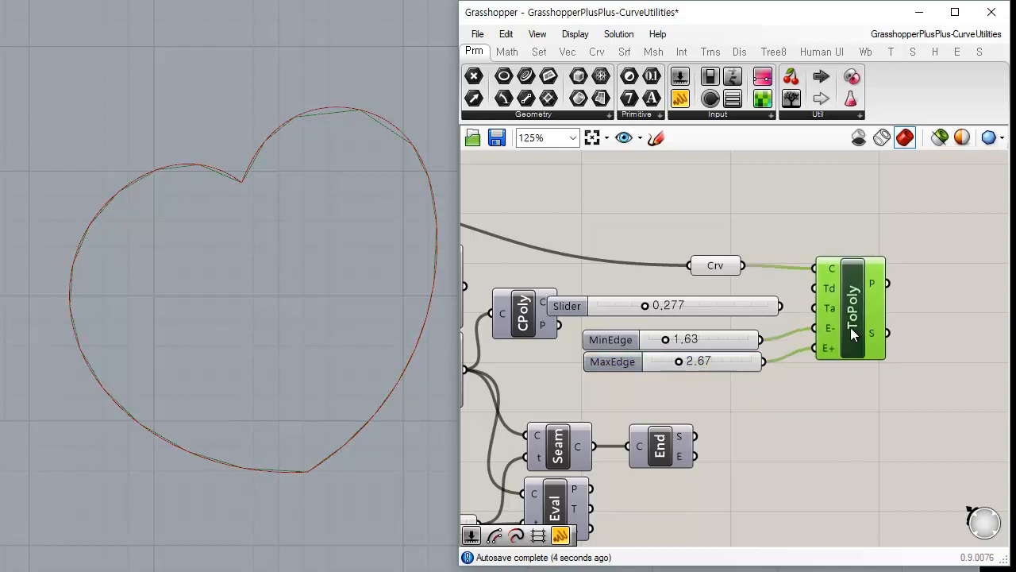
left_click(813, 385)
left_click_drag(666, 339, 682, 356)
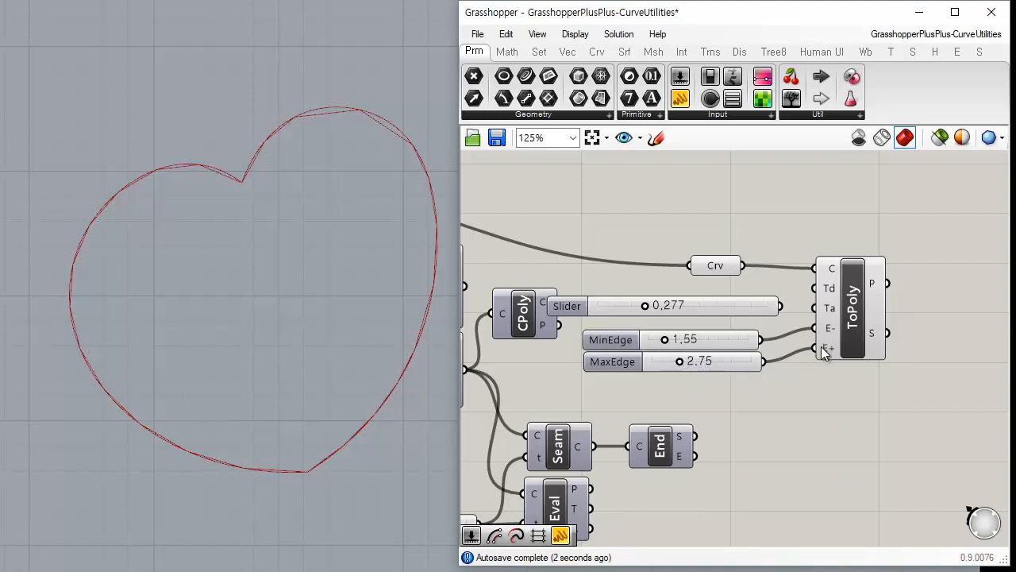
left_click_drag(857, 325, 862, 321)
mouse_move(731, 340)
left_mouse_down()
mouse_move(743, 341)
mouse_move(730, 344)
mouse_move(738, 338)
mouse_move(733, 360)
mouse_move(739, 348)
left_mouse_up()
left_click(823, 373)
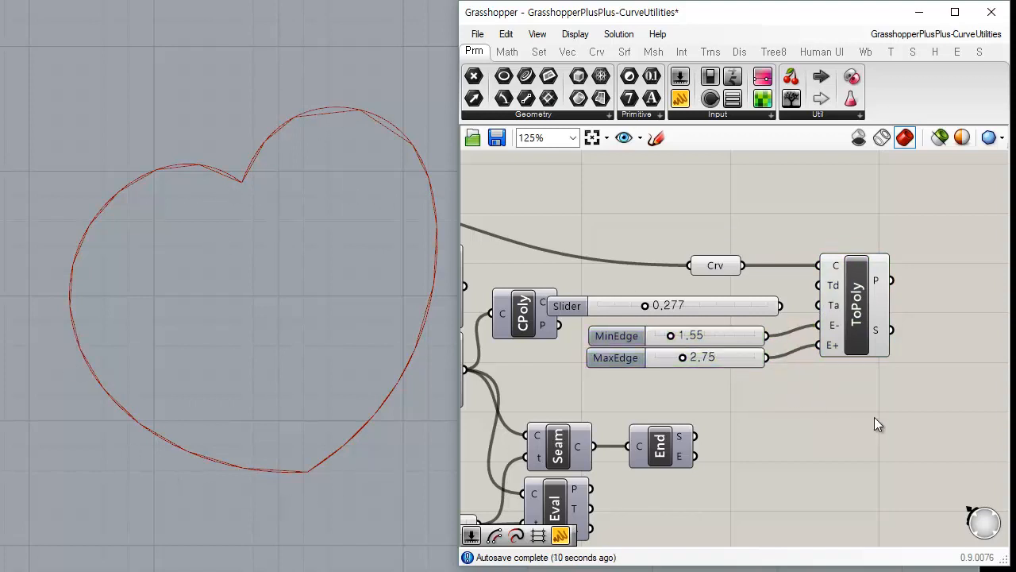
- Add a Polyline Collapse component from the curve utilities and place it beside Curve To Polyline
right_click_drag(794, 404, 599, 355)
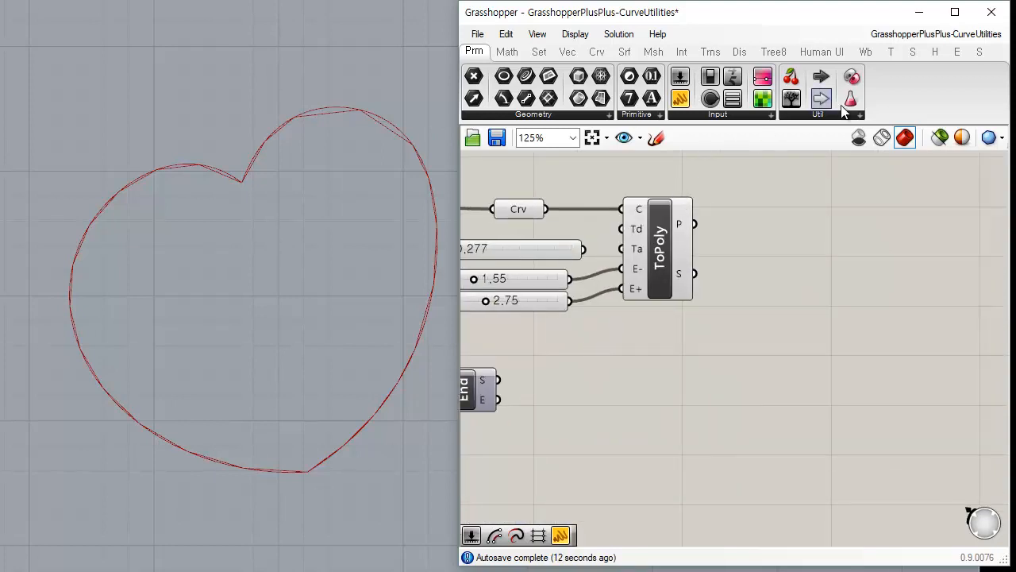
left_click(819, 116)
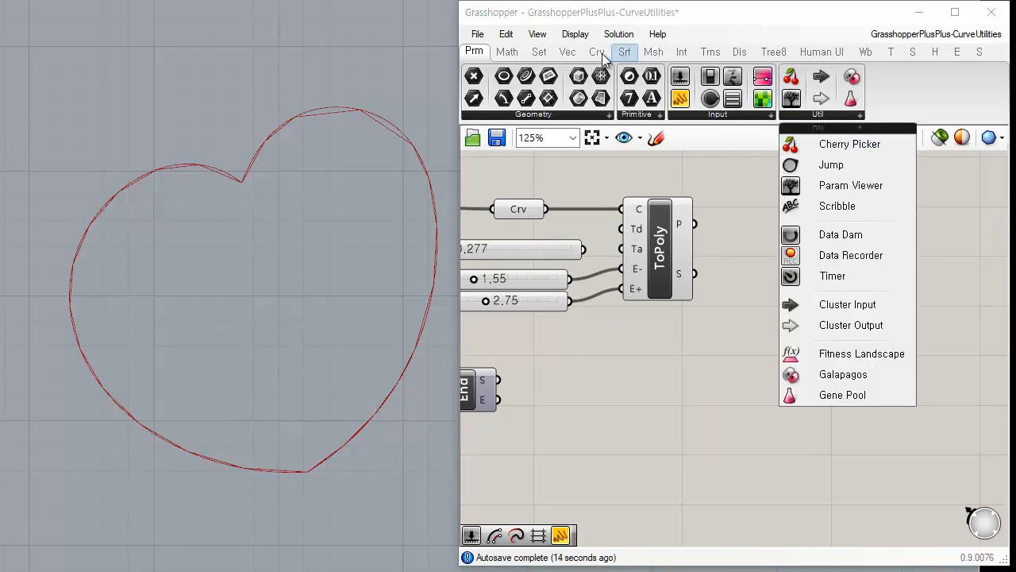
left_click(597, 52)
left_click(846, 116)
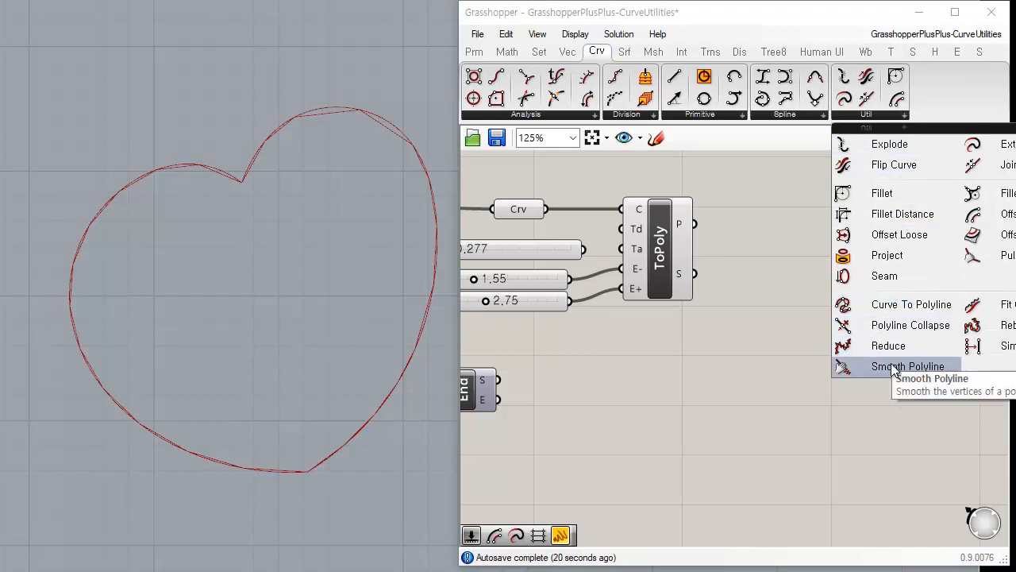
left_click(912, 327)
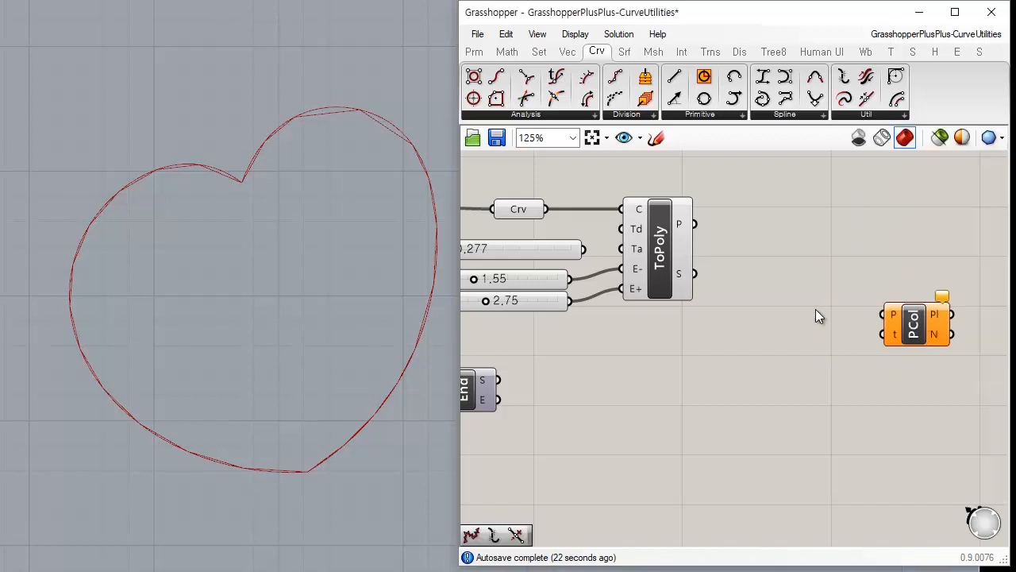
left_click_drag(914, 332, 792, 278)
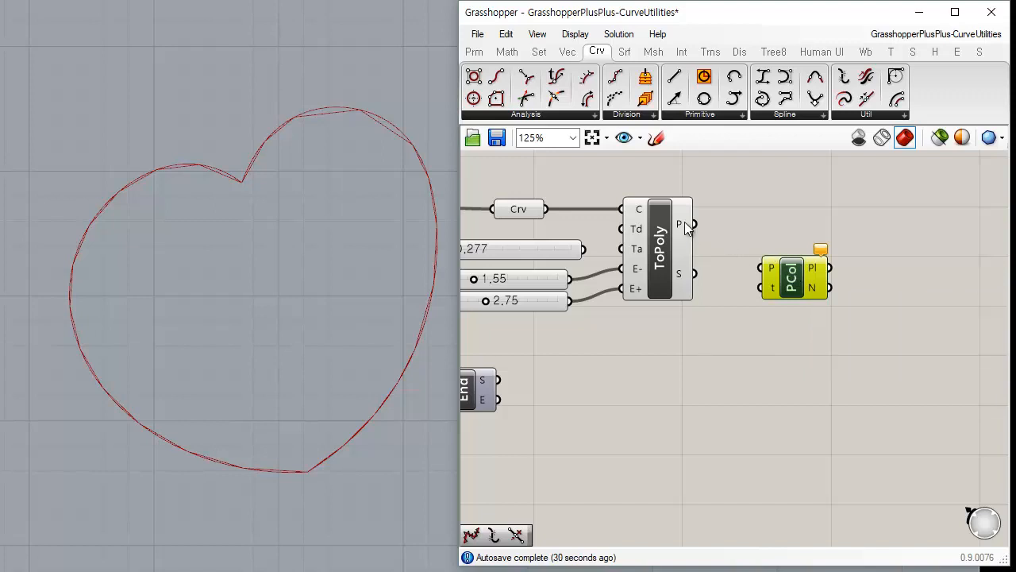
- Test MaxEdge alone at 3.71 with MinEdge disconnected, and reconnect MinEdge to E- with MaxEdge unplugged from E+
right_click_drag(648, 384, 755, 373)
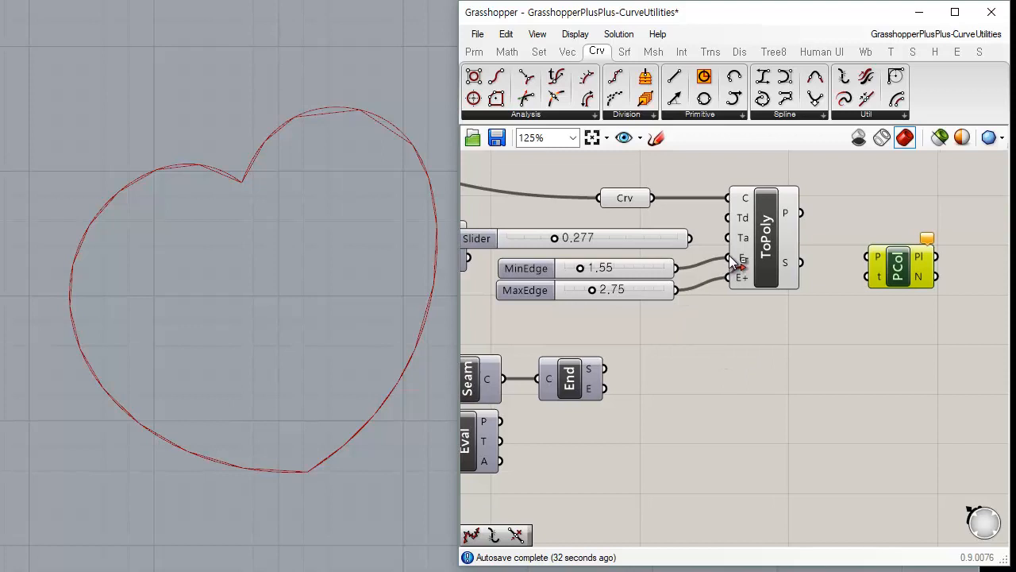
left_click_drag(732, 262, 601, 291, "ctrl")
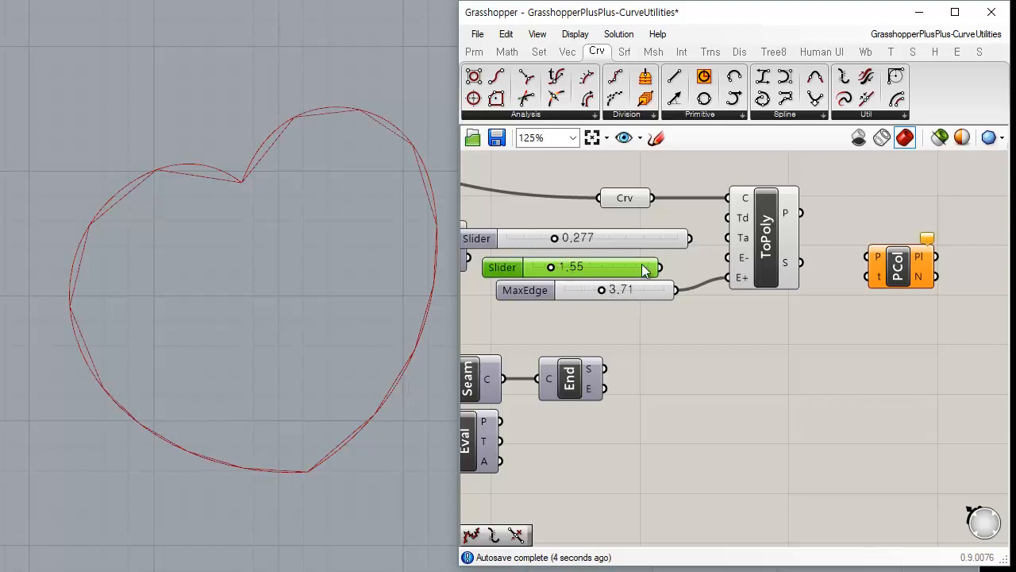
left_click_drag(667, 266, 683, 294)
left_click(724, 338)
- Duplicate the 1.55 slider below the components and connect Curve To Polyline's P output to Polyline Collapse's P input
left_click_drag(629, 270, 794, 329)
key("ctrl+c")
key("ctrl+v")
left_click_drag(801, 213, 904, 298)
left_click(901, 288)
left_click(877, 345)
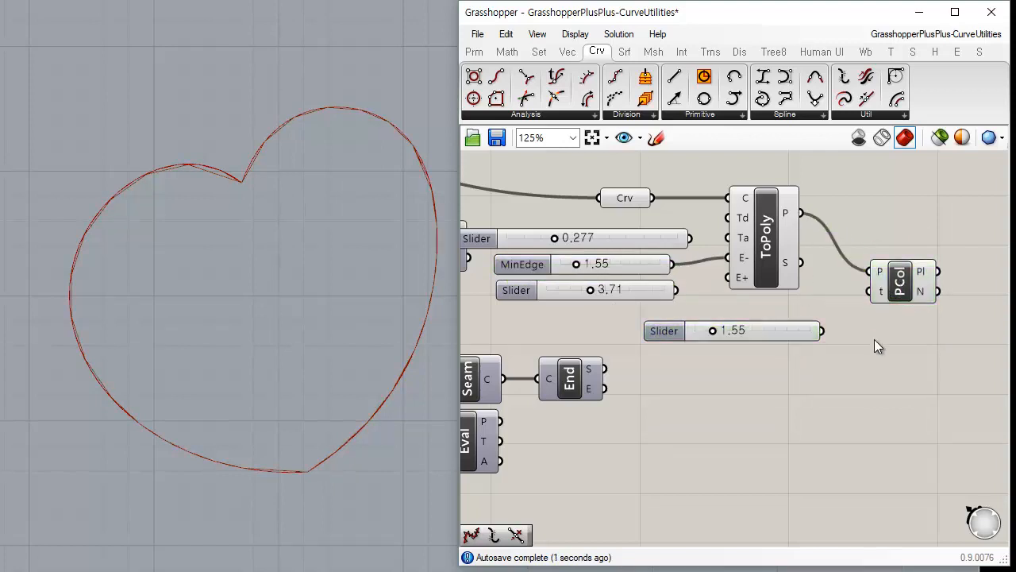
- Examine the source curve, the Curve To Polyline output and the Polyline Collapse output up close in the viewport
left_click(769, 248)
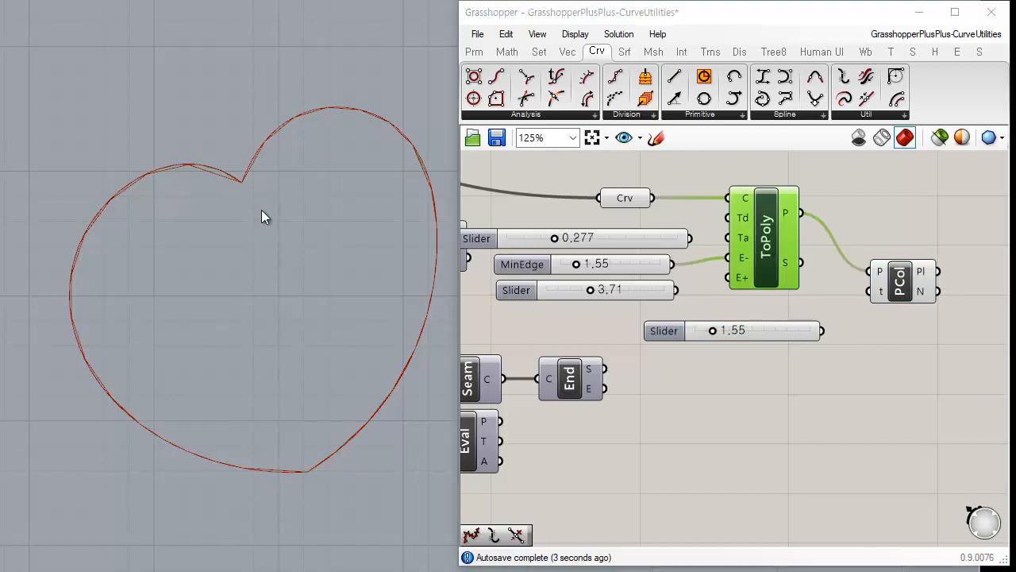
left_click(624, 200)
scroll(611, 234, "down", 4)
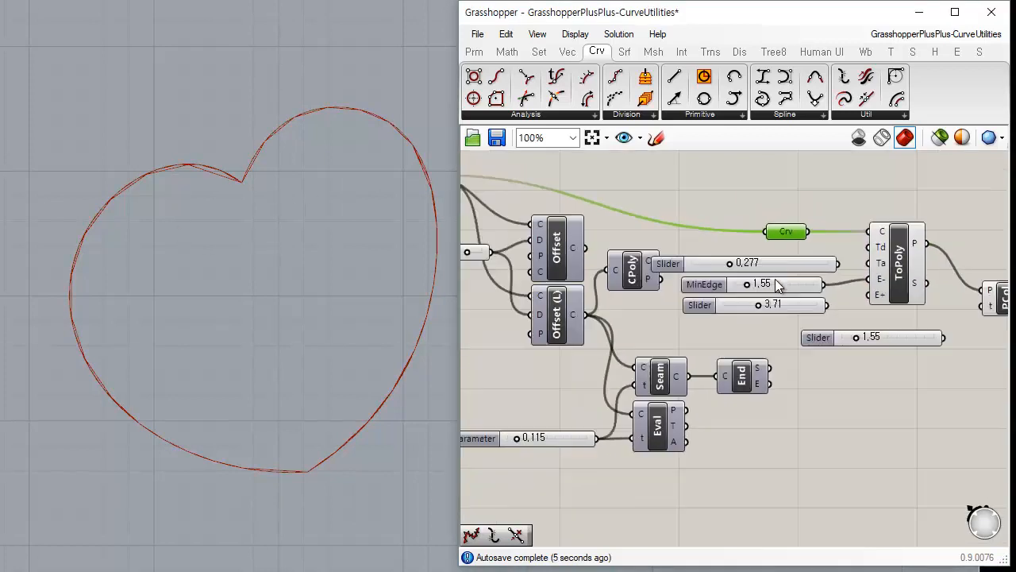
left_click(580, 224)
scroll(762, 246, "up", 3)
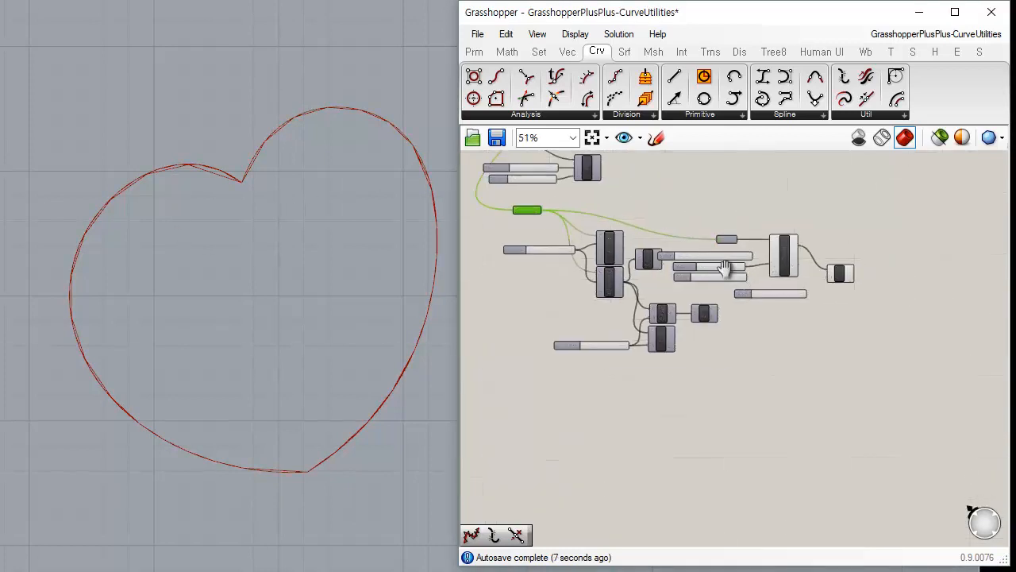
scroll(763, 246, "up", 2)
left_click(764, 246)
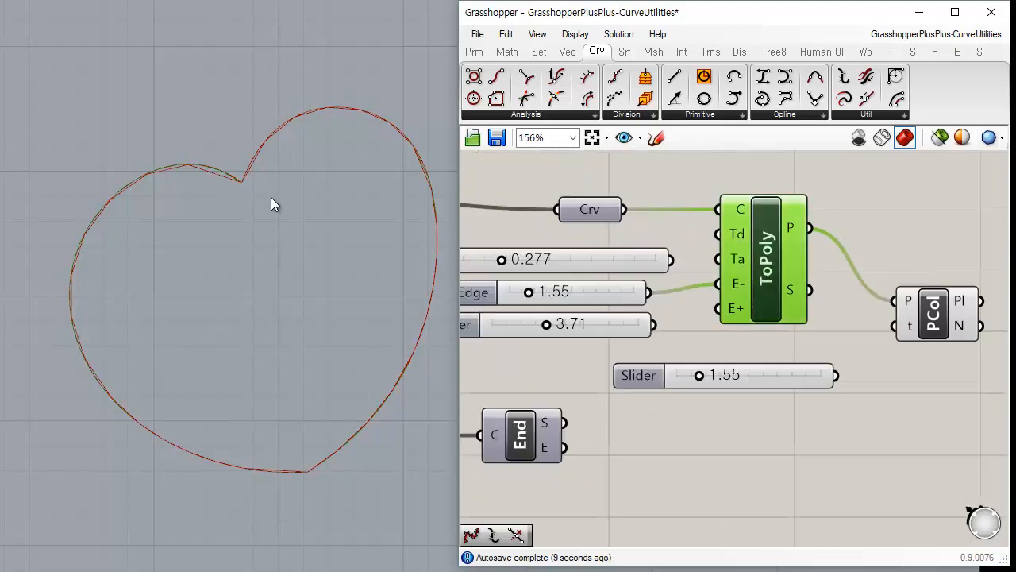
scroll(194, 170, "up", 5)
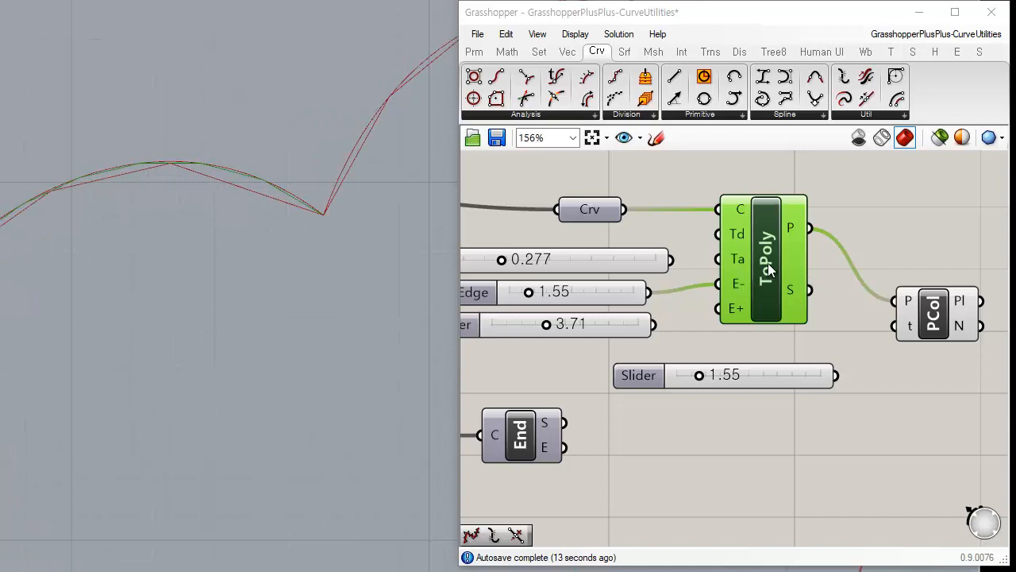
right_click_drag(848, 369, 778, 316)
left_click(866, 272)
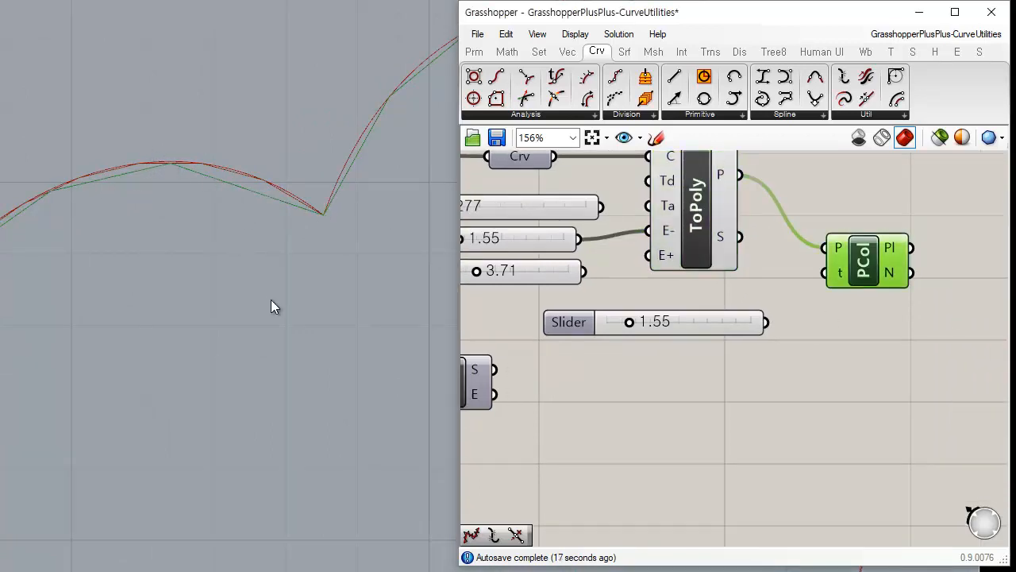
scroll(271, 307, "down", 5)
scroll(325, 336, "down", 1)
scroll(324, 281, "up", 1)
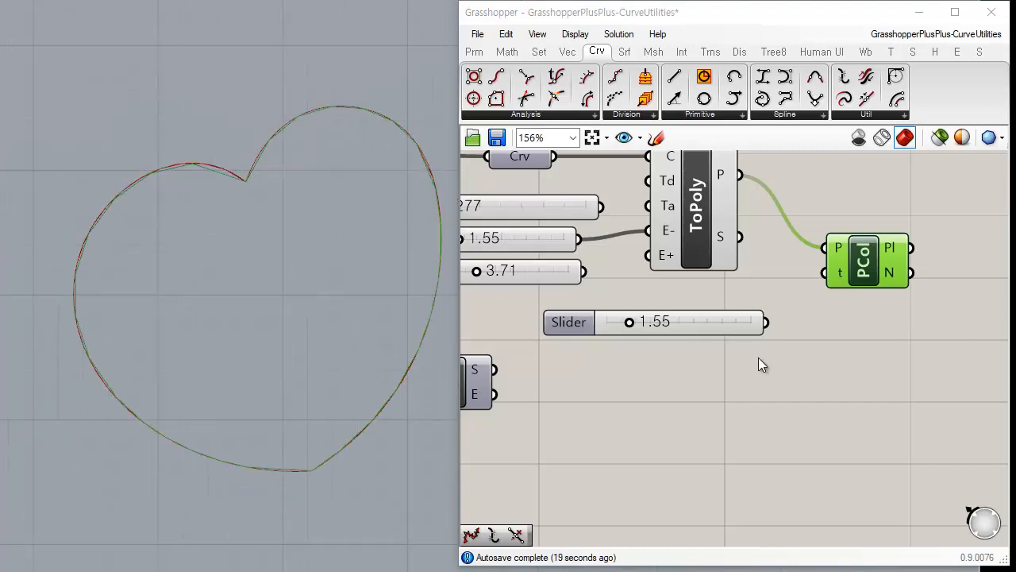
- Connect the 1.55 slider to Polyline Collapse's t input and raise the tolerance to 2.64
left_click_drag(823, 273, 764, 321)
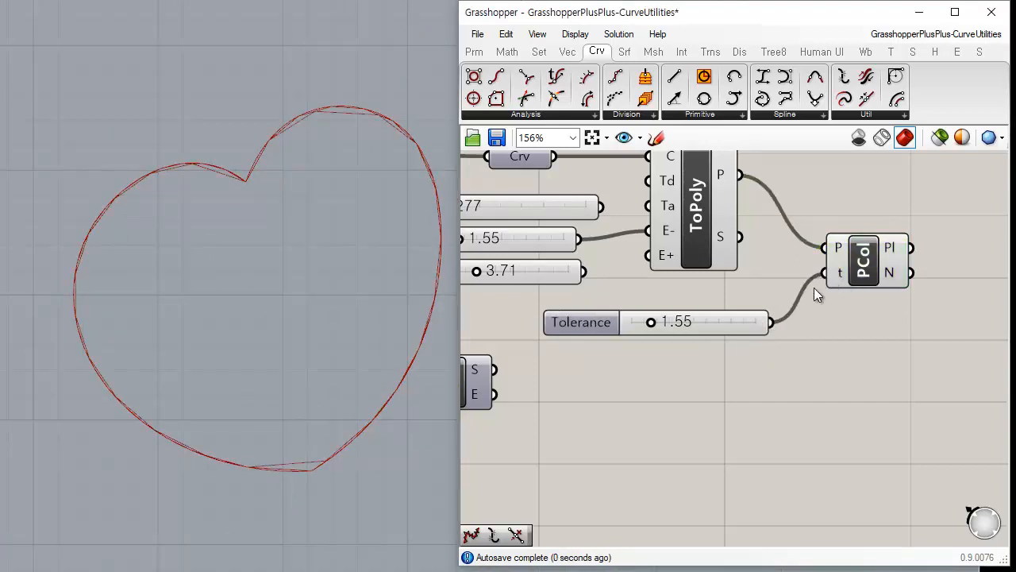
left_click(871, 262)
mouse_move(649, 322)
left_mouse_down()
mouse_move(713, 323)
mouse_move(665, 324)
left_mouse_up()
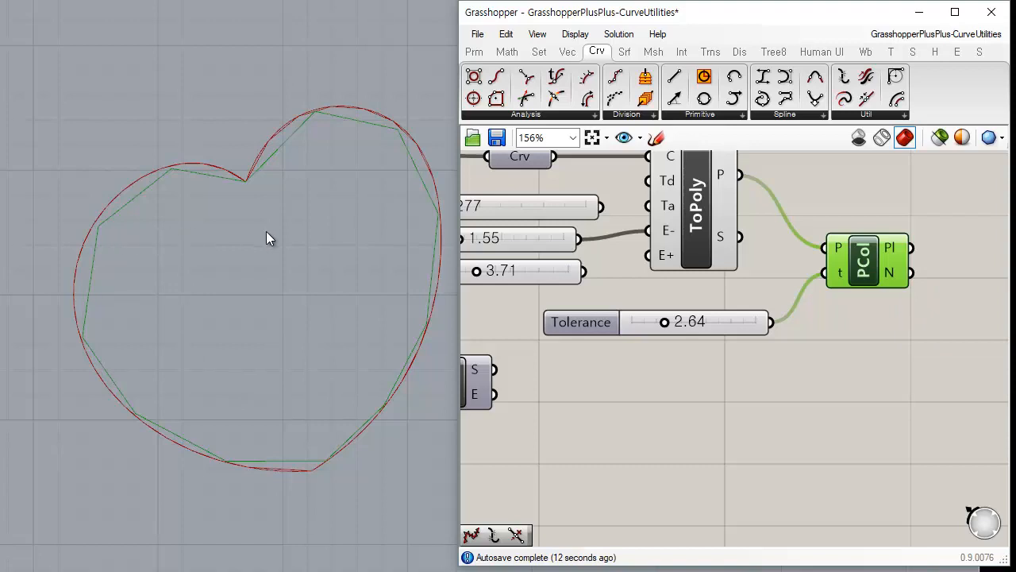
- In the Rhino viewport, draw an open polyline inside the heart with two long legs joined by two tiny corner segments
left_click(116, 271)
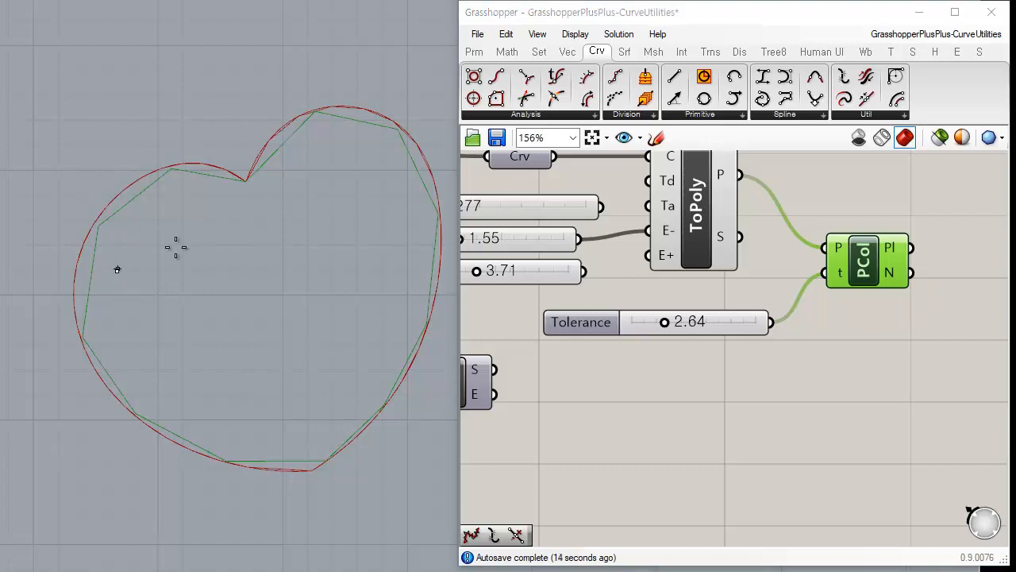
scroll(248, 220, "up", 2)
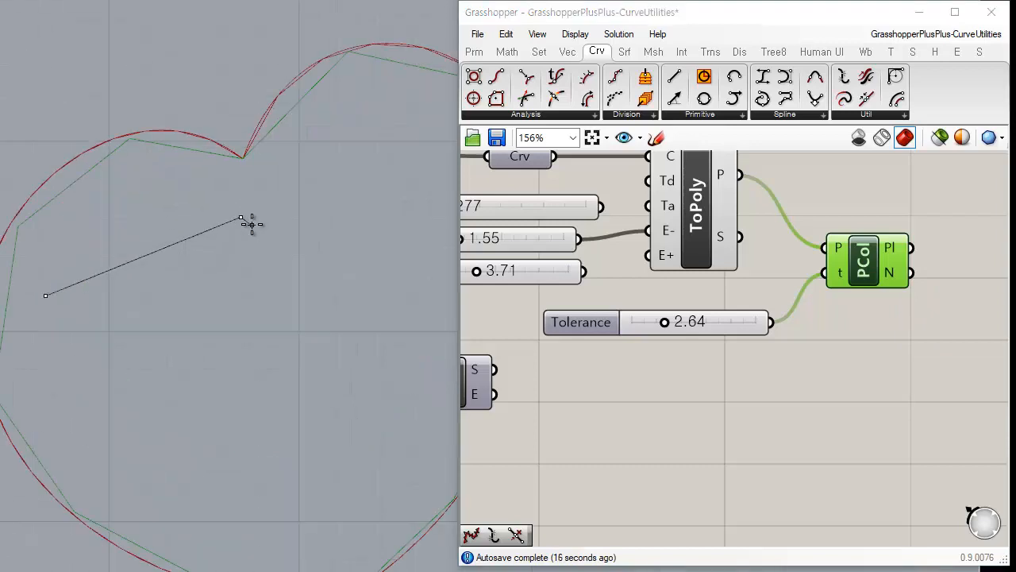
left_click(247, 221)
left_click(250, 230)
left_click(152, 519)
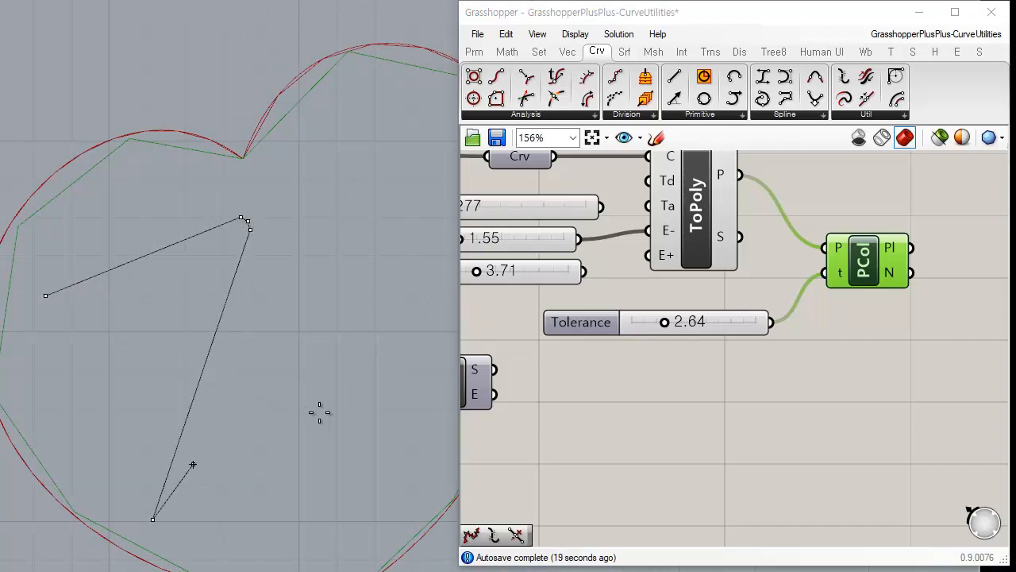
key("Return")
- Add a Curve parameter referencing the new open polyline and connect it to Polyline Collapse's P input, replacing the heart polyline
left_click(475, 51)
left_click_drag(535, 101, 702, 290)
right_click(702, 290)
left_click(764, 522)
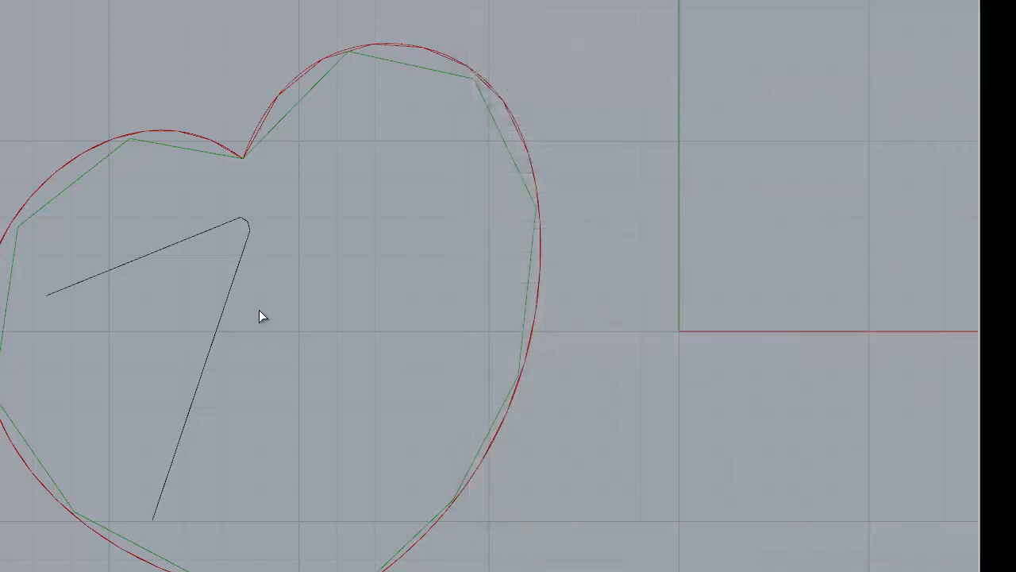
left_click(191, 365)
left_click_drag(735, 290, 890, 279)
left_click(775, 370)
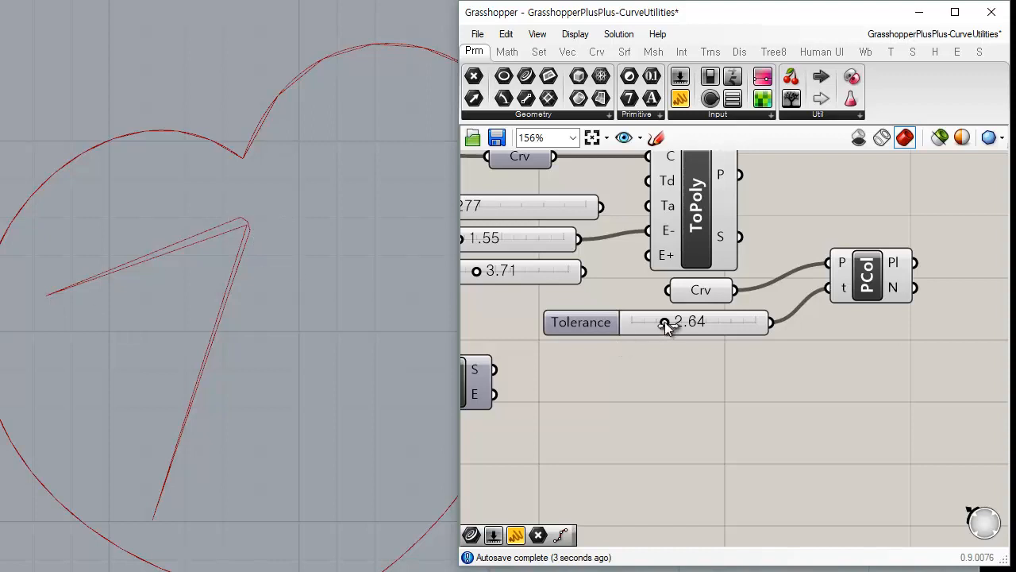
- Test a collapse tolerance of 0.02 and compare the referenced polyline with the collapsed result in the viewport
left_click_drag(668, 328, 632, 321)
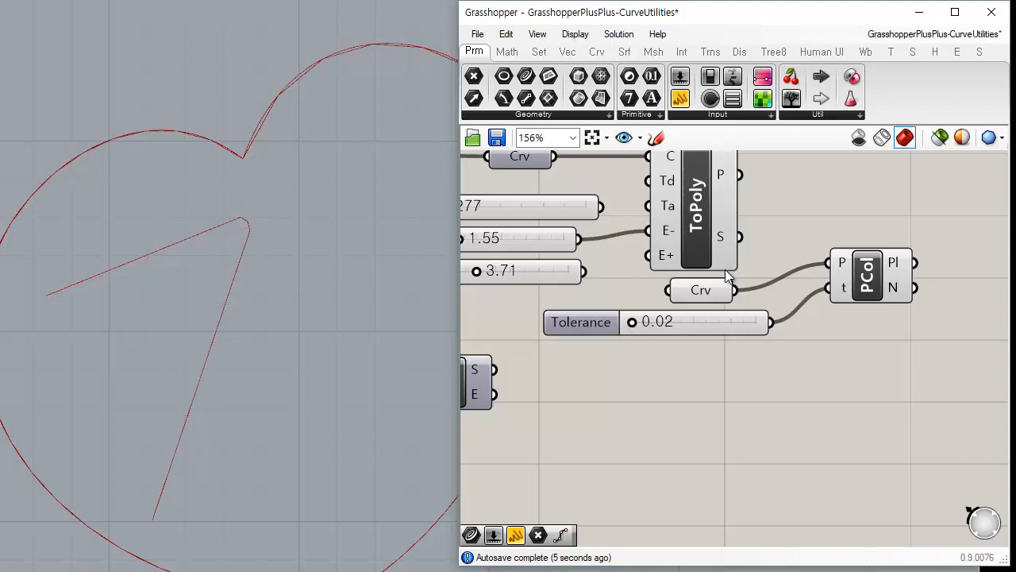
left_click(866, 281)
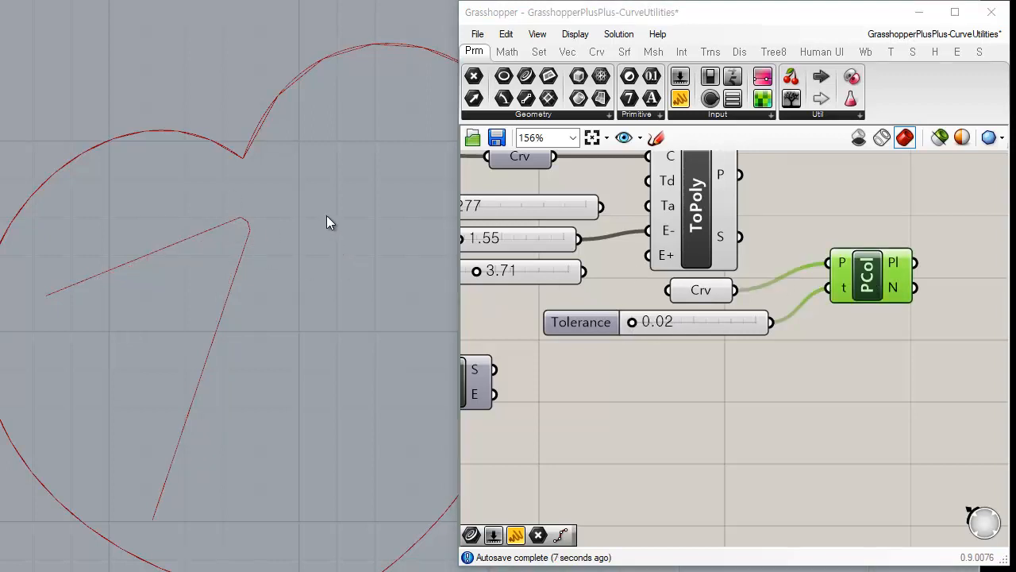
left_click(240, 288)
left_click(711, 293)
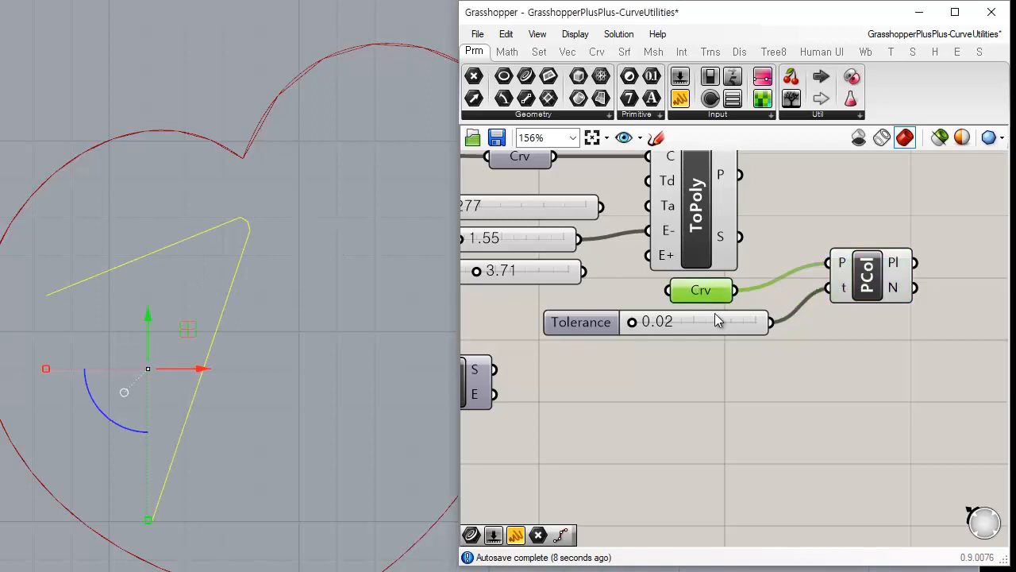
left_click(764, 404)
left_click(322, 355)
left_click(871, 264)
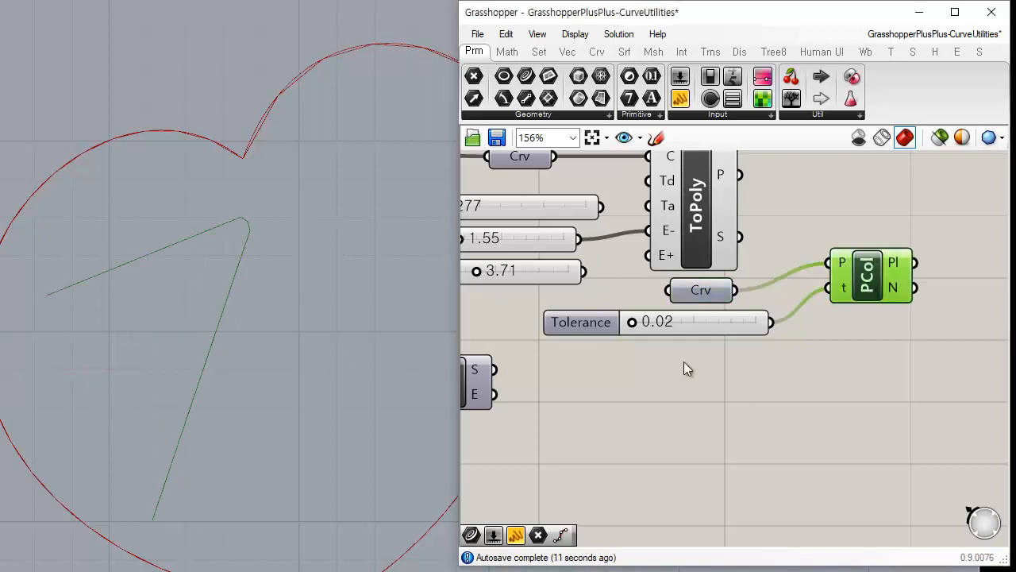
left_click_drag(631, 326, 633, 323)
left_click(739, 403)
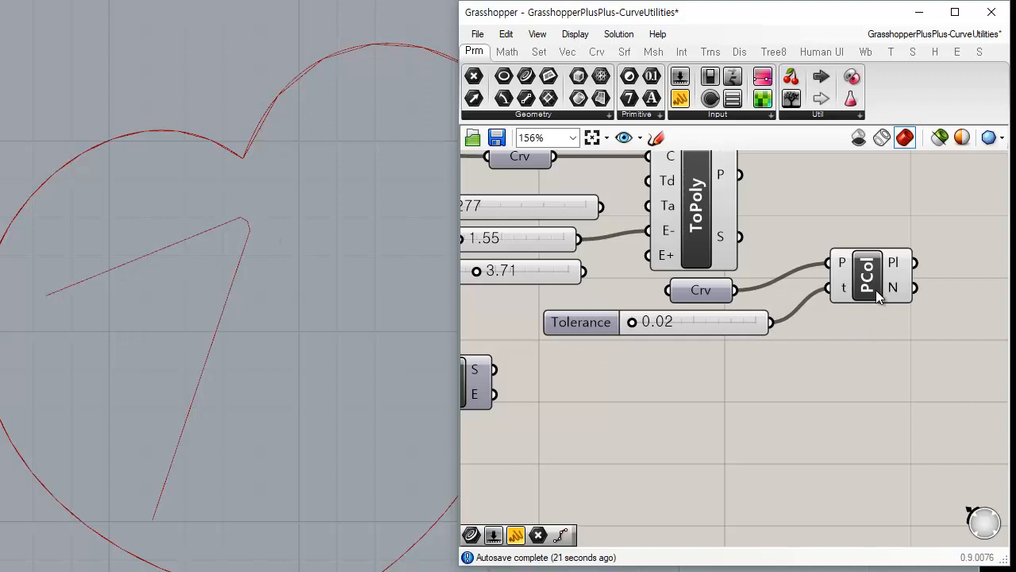
- Align Polyline Collapse with its input components and set the tolerance to 1.17
left_click_drag(875, 287, 865, 317)
left_click(818, 385)
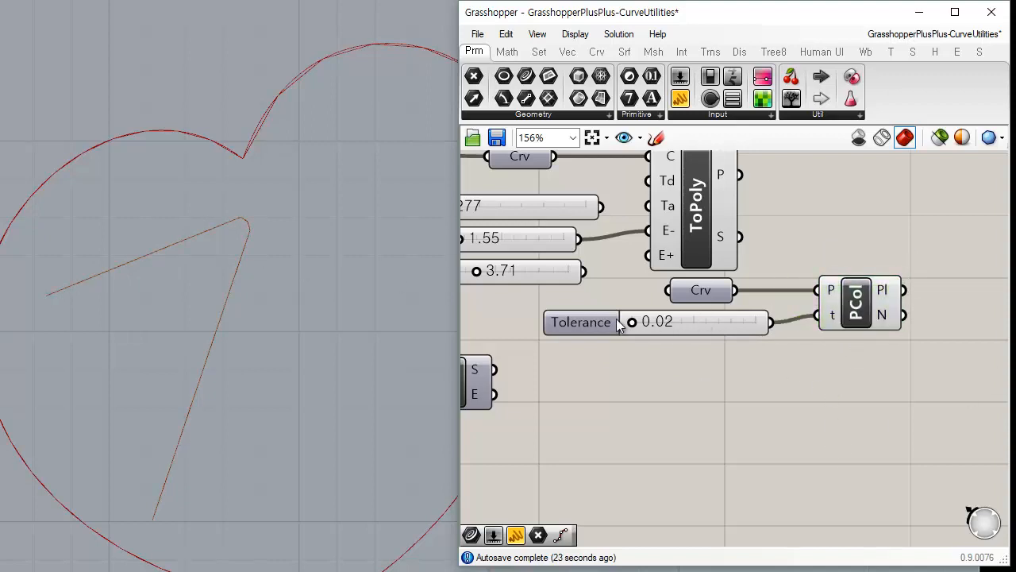
left_click_drag(631, 323, 646, 322)
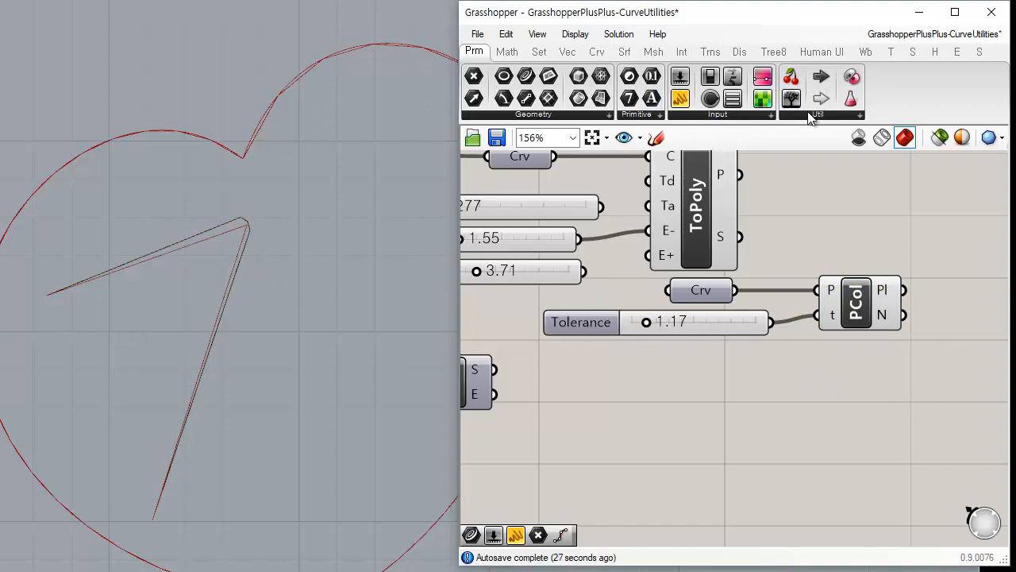
- Add a Reduce polyline component beside Curve To Polyline and move the Polyline Collapse component with its inputs further down the canvas
left_click(596, 52)
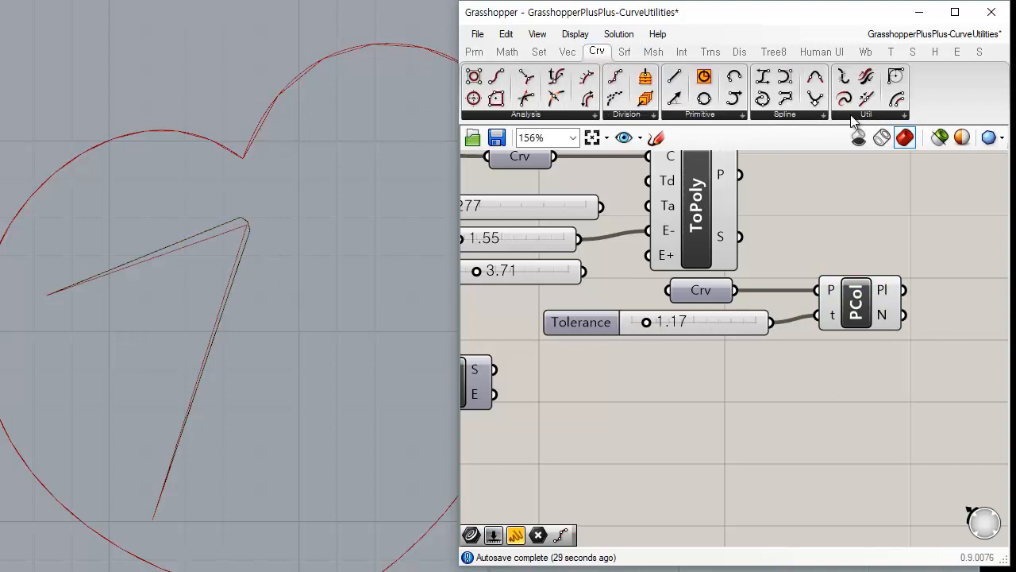
left_click(852, 117)
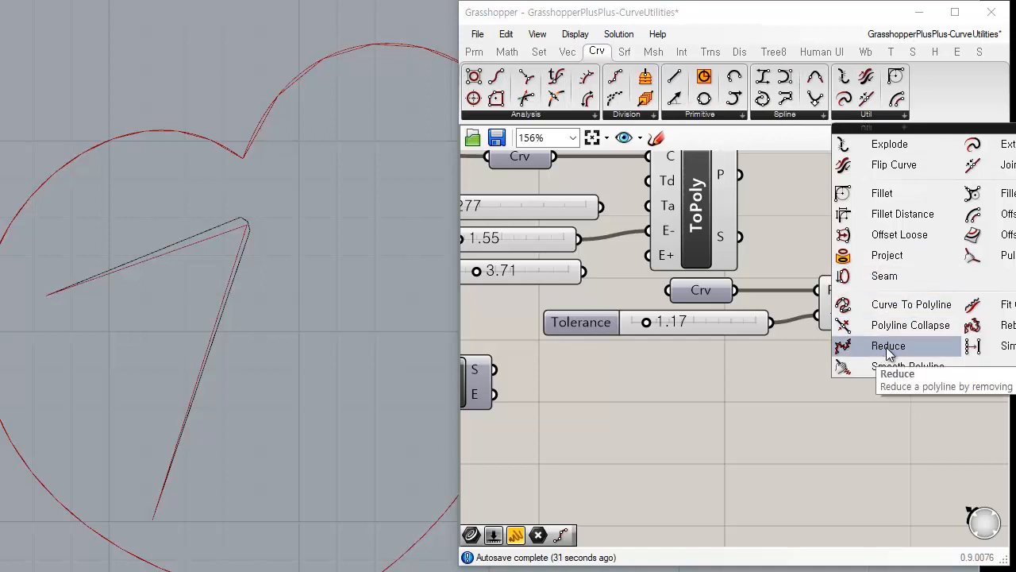
left_click_drag(888, 353, 860, 411)
mouse_move(836, 378)
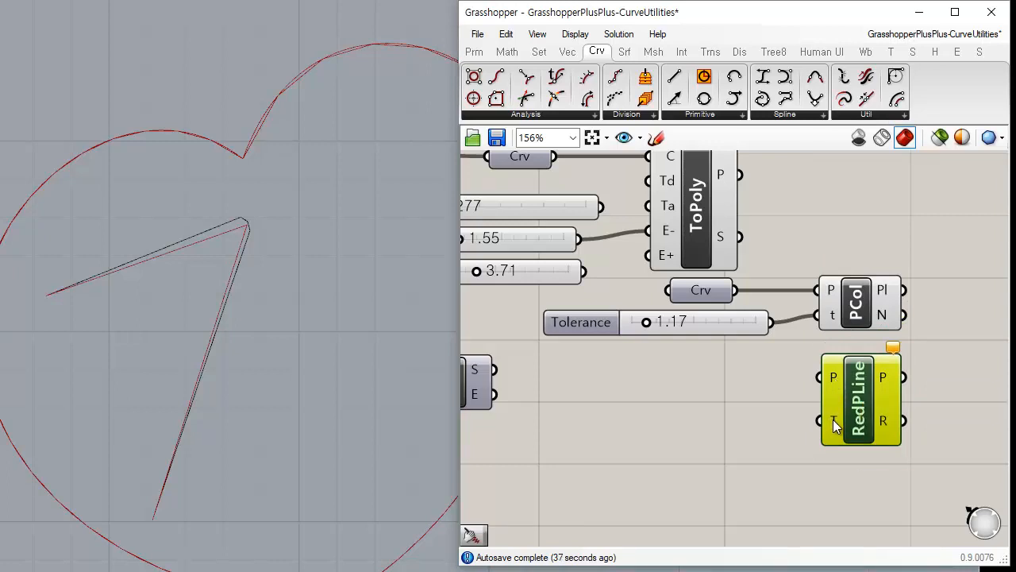
mouse_move(833, 420)
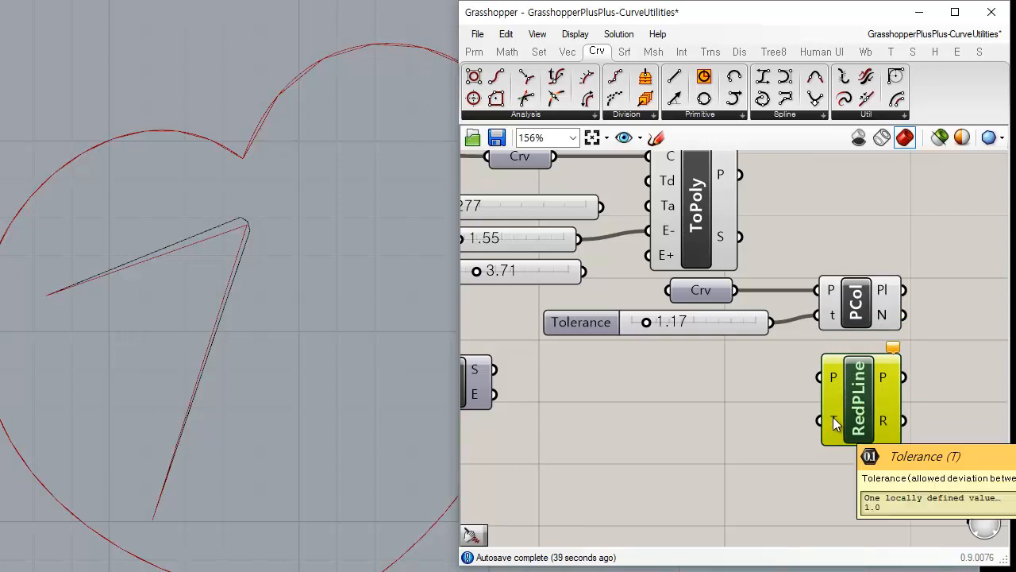
scroll(837, 387, "down", 2)
left_click_drag(853, 408, 748, 324)
left_click_drag(856, 337, 832, 466)
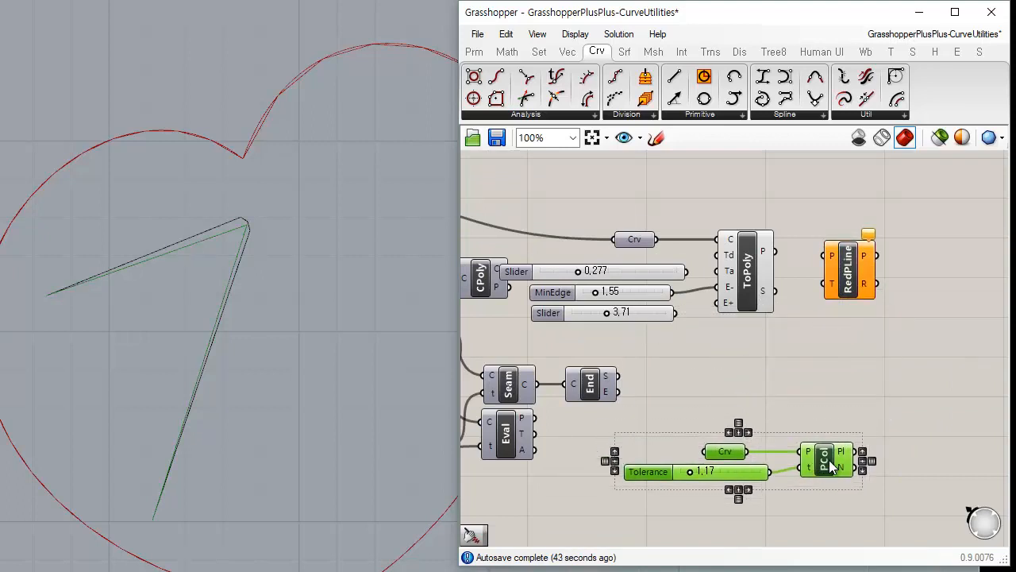
- Connect Curve To Polyline's P output to the Reduce component's P input and place Reduce below it
left_click(766, 308)
left_click(750, 279)
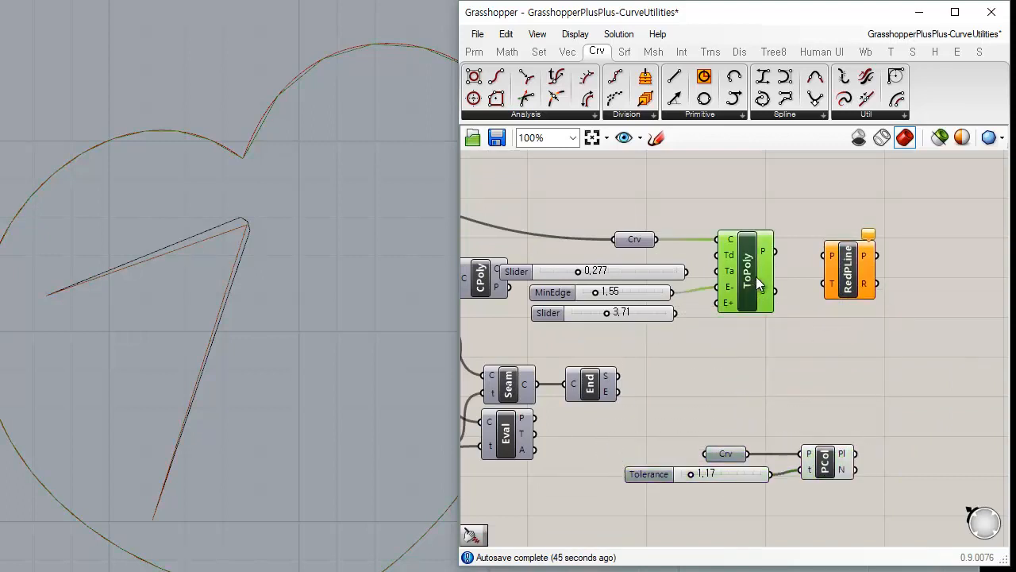
scroll(318, 357, "down", 3)
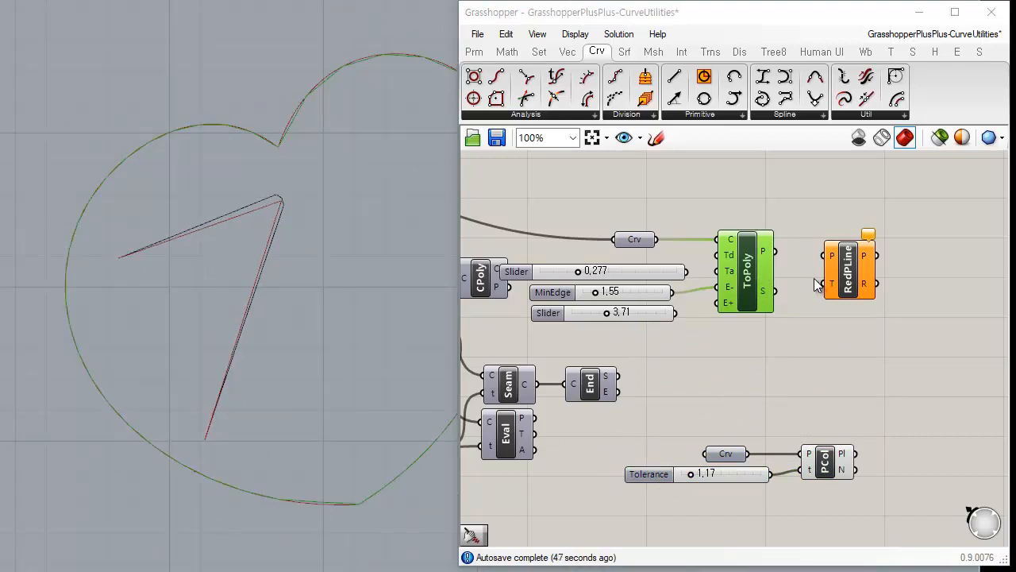
left_click_drag(772, 253, 844, 339)
left_click(769, 379)
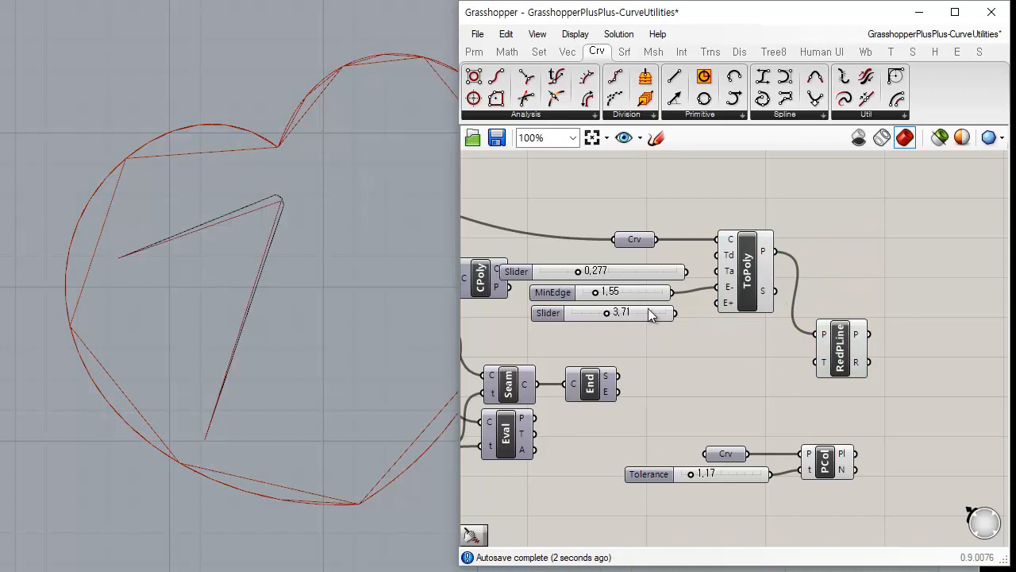
- Connect the unused 3.71 slider to Reduce's T input and test tolerances of 0.51 and 0.19
left_click_drag(647, 313, 818, 362)
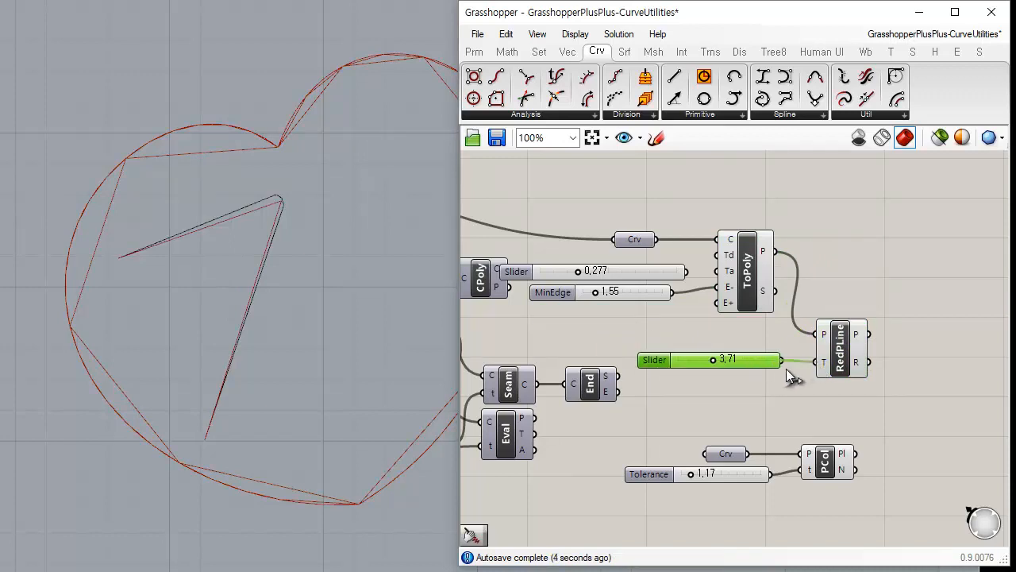
scroll(744, 371, "up", 3)
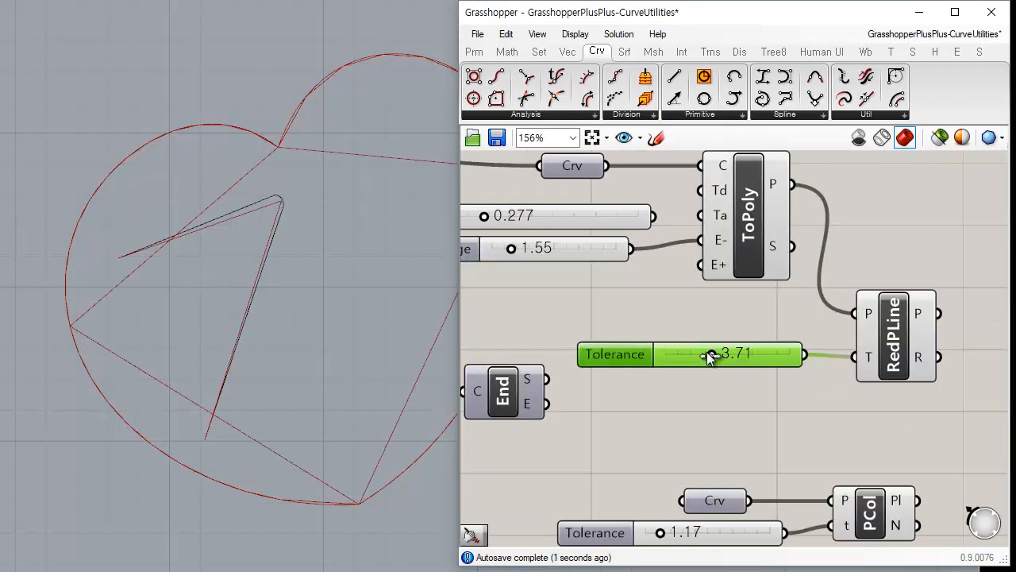
left_click_drag(712, 356, 674, 357)
left_click(768, 398)
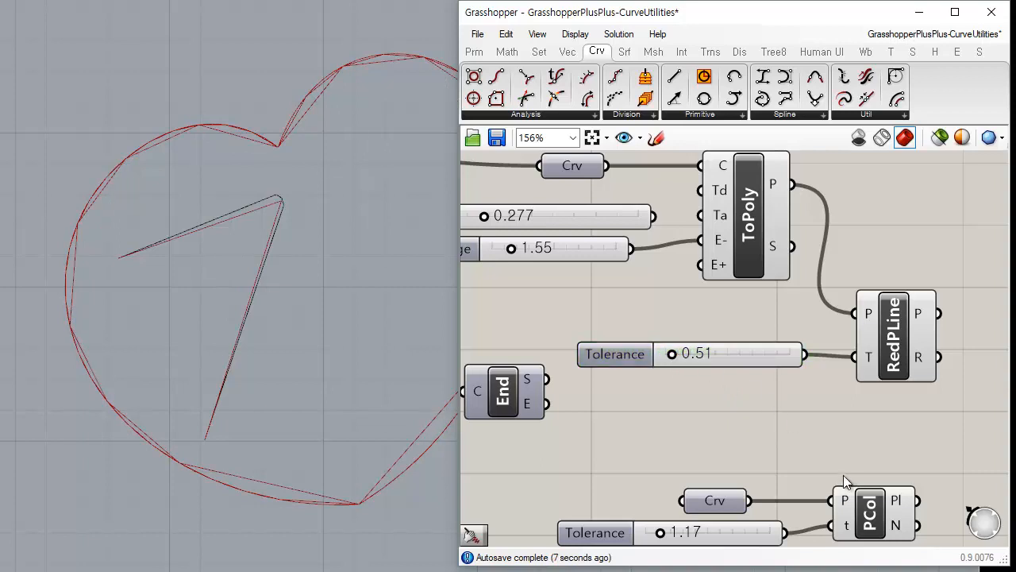
right_click_drag(860, 530, 832, 458)
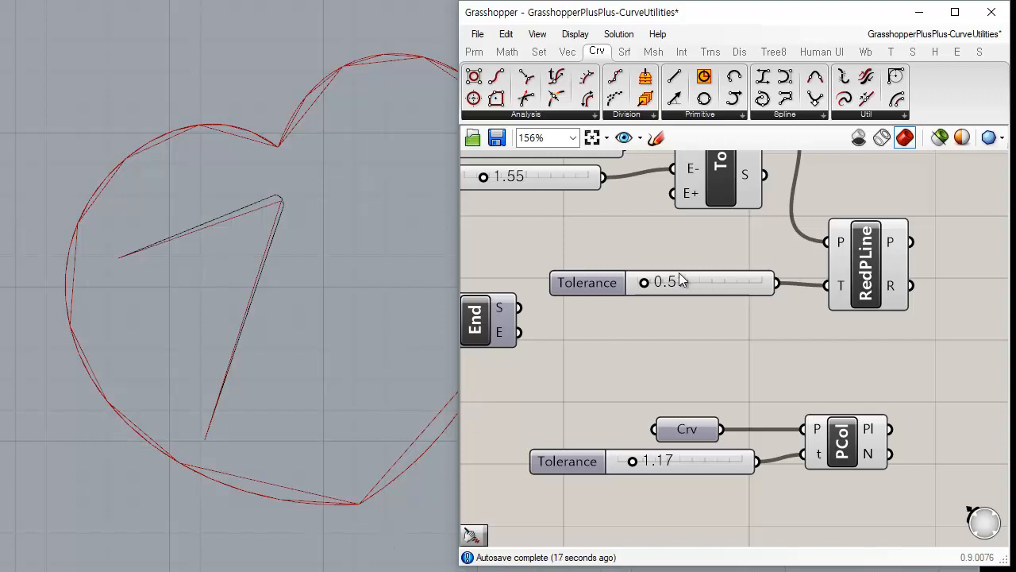
mouse_move(645, 282)
left_mouse_down()
mouse_move(659, 281)
mouse_move(644, 283)
left_mouse_up()
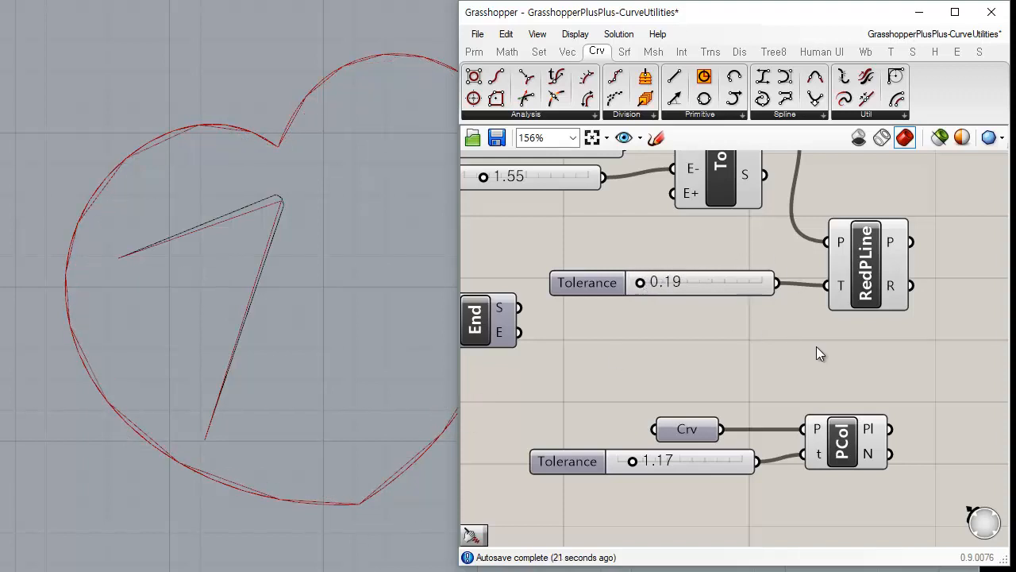
- Add a Smooth Polyline component and shift the Reduce and Polyline Collapse groups to make room for it
right_click_drag(844, 312, 756, 297)
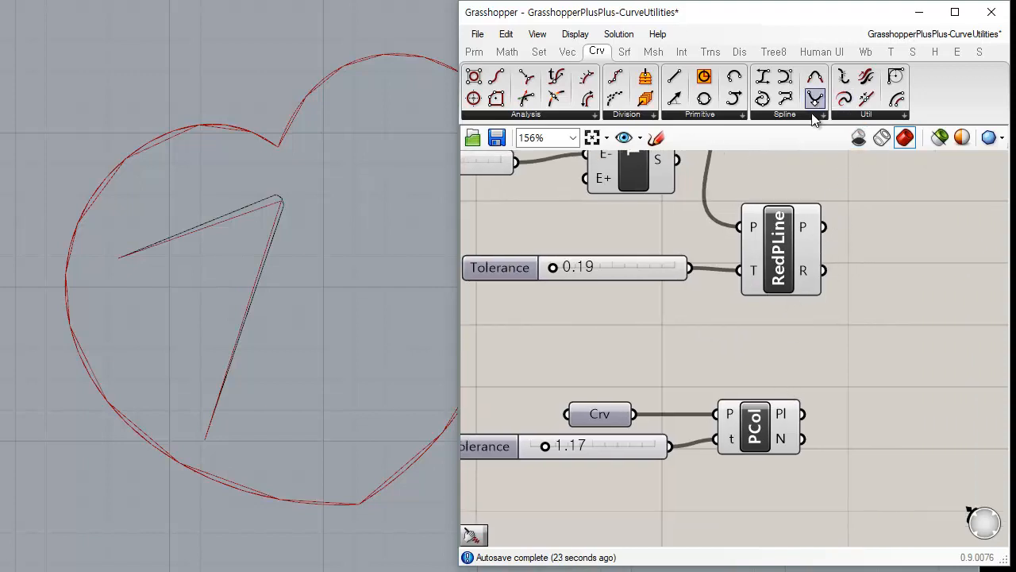
left_click(866, 116)
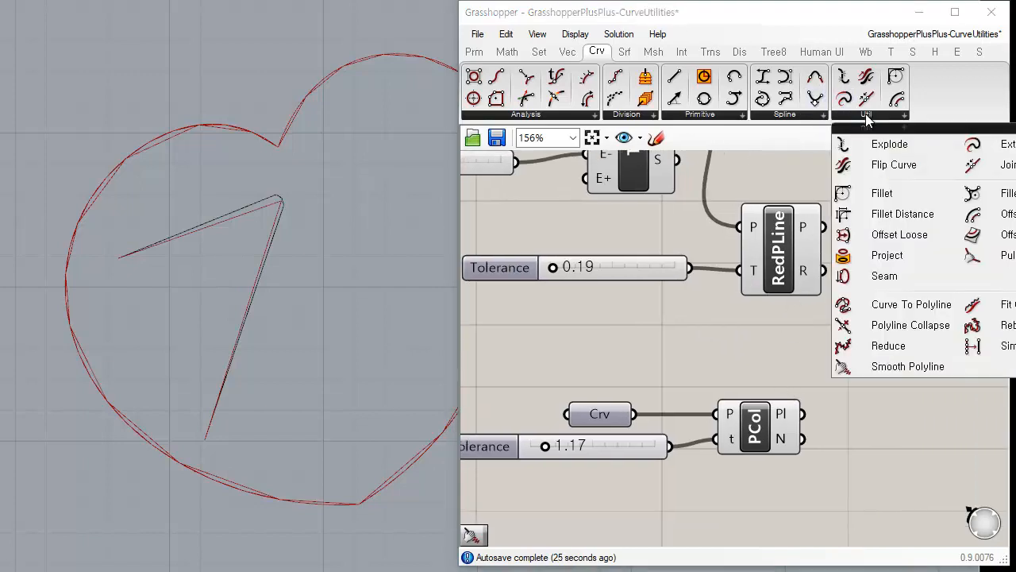
left_click(921, 369)
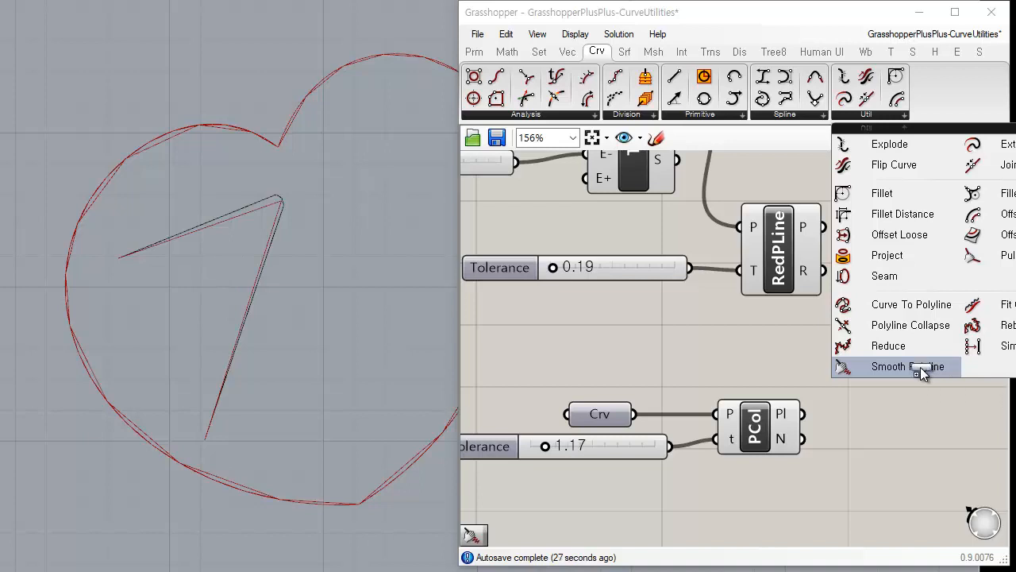
left_click(895, 239)
right_click_drag(834, 332, 815, 374)
left_click_drag(794, 290, 619, 374)
left_click_drag(759, 307, 742, 399)
left_click(903, 404)
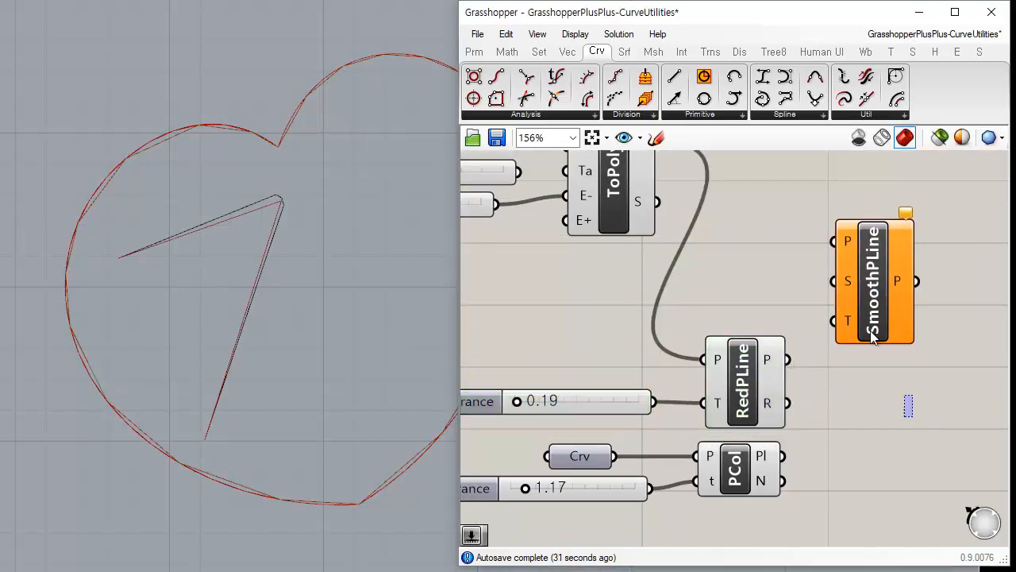
left_click_drag(884, 302, 883, 251)
- Connect Curve To Polyline's P output to Smooth Polyline's P input and move the component slightly upward
right_click_drag(736, 248, 676, 318)
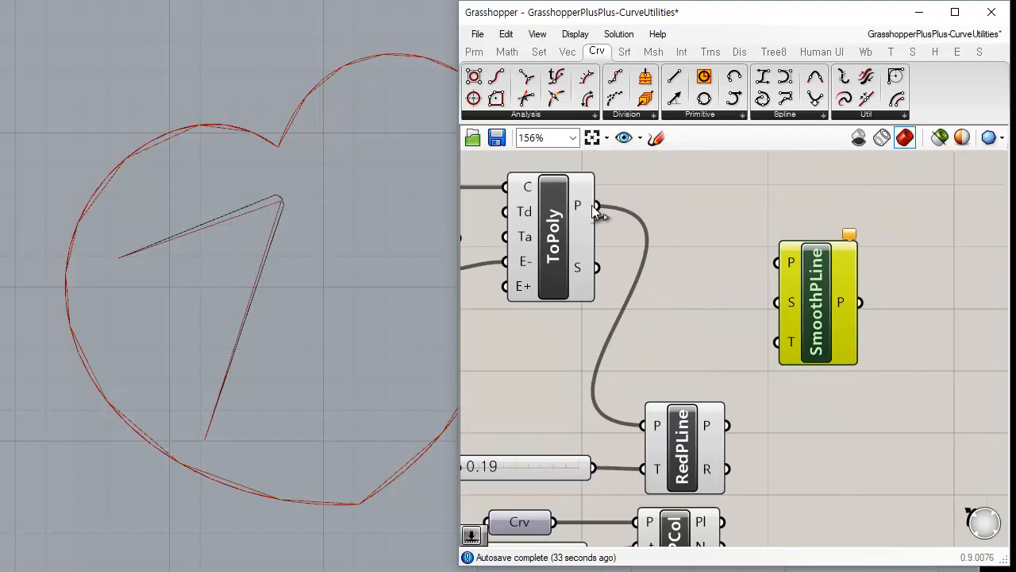
left_click_drag(597, 206, 777, 262)
left_click(557, 248)
left_click_drag(825, 316, 822, 281)
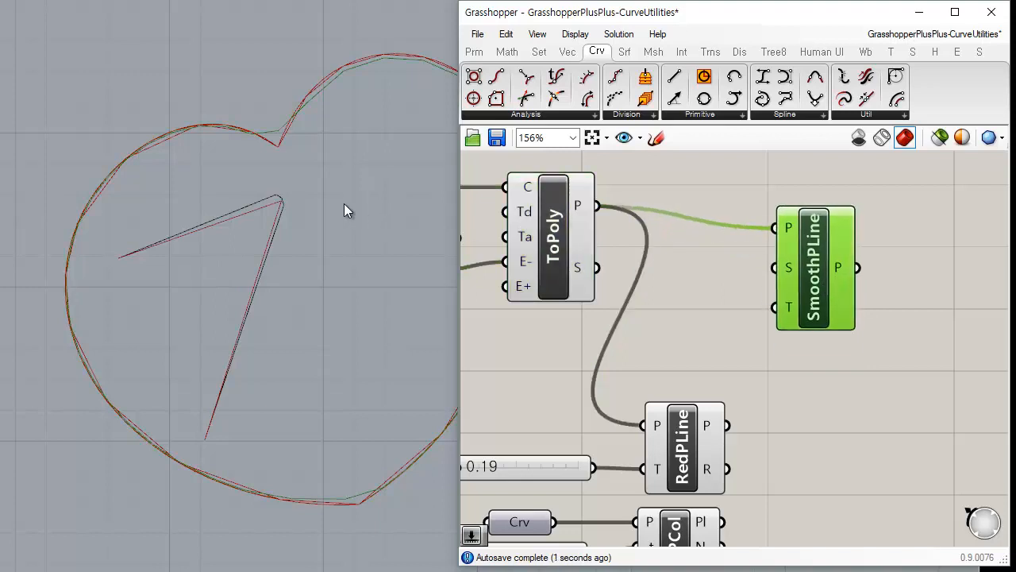
- Delete the open two-legged polyline inside the heart in the Rhino viewport
right_click_drag(344, 203, 308, 208)
left_click_drag(297, 196, 138, 277)
key("space")
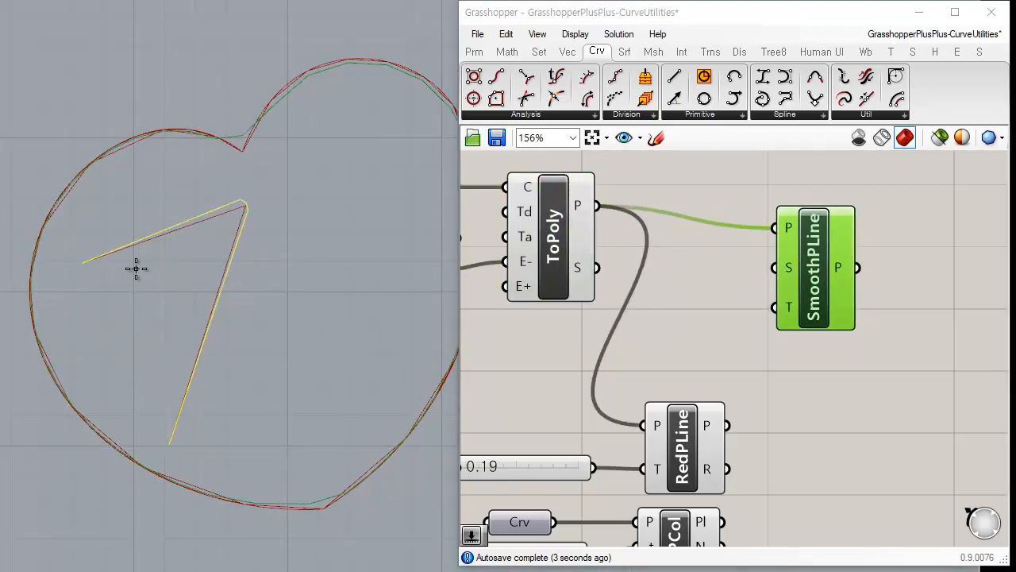
key("Escape")
left_click_drag(316, 201, 210, 255)
key("Delete")
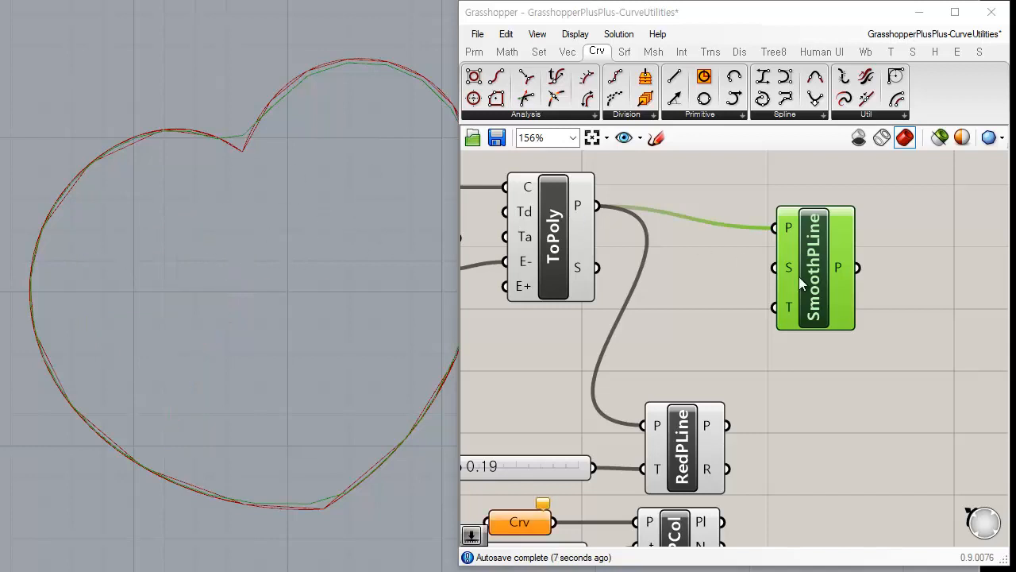
- Feed Reduce's P output into Smooth Polyline's P input, set the Reduce tolerance to 1.59, and compare the polylines in the viewport
left_click_drag(795, 273, 796, 272)
left_click(715, 264)
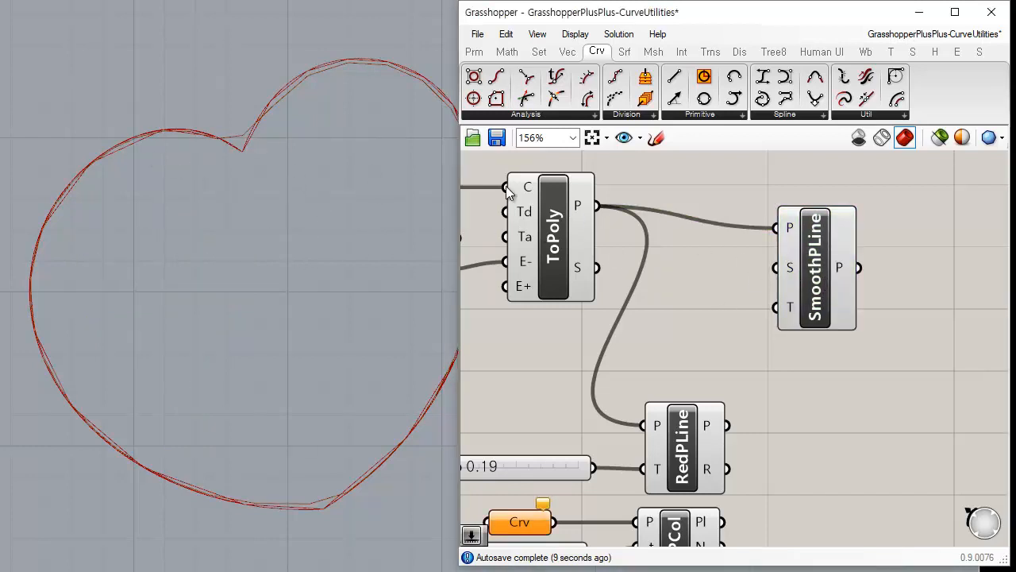
scroll(764, 307, "down", 3)
left_click(716, 407)
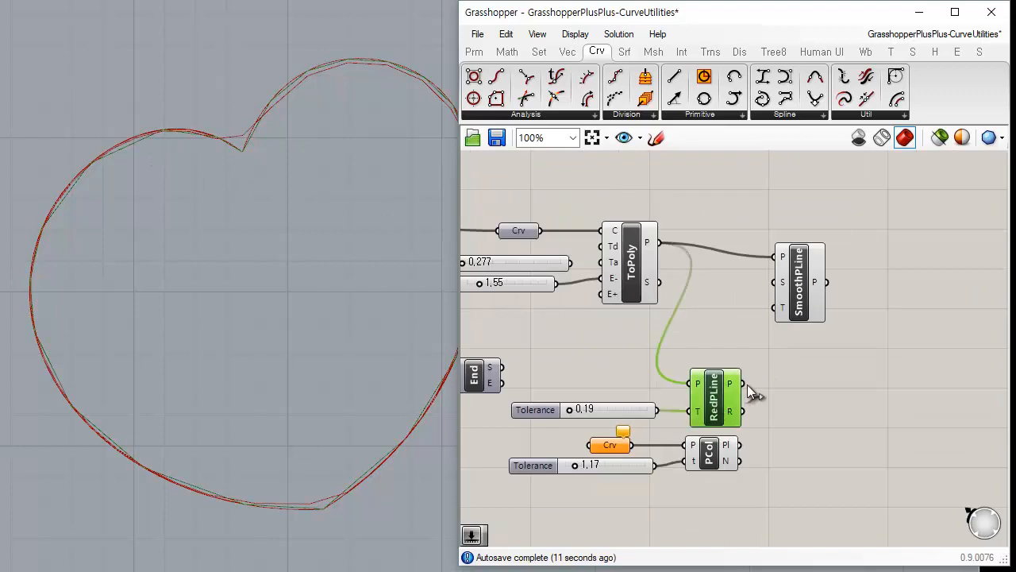
left_click_drag(743, 384, 775, 257)
mouse_move(569, 410)
left_mouse_down()
mouse_move(592, 409)
mouse_move(580, 409)
left_mouse_up()
left_click(790, 351)
left_click(802, 291)
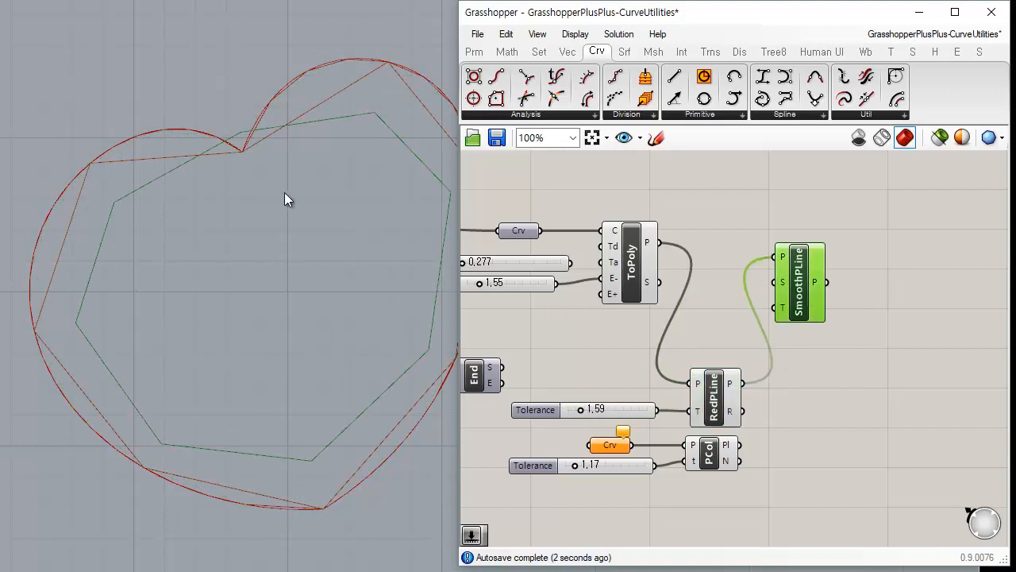
left_click_drag(817, 291, 838, 314)
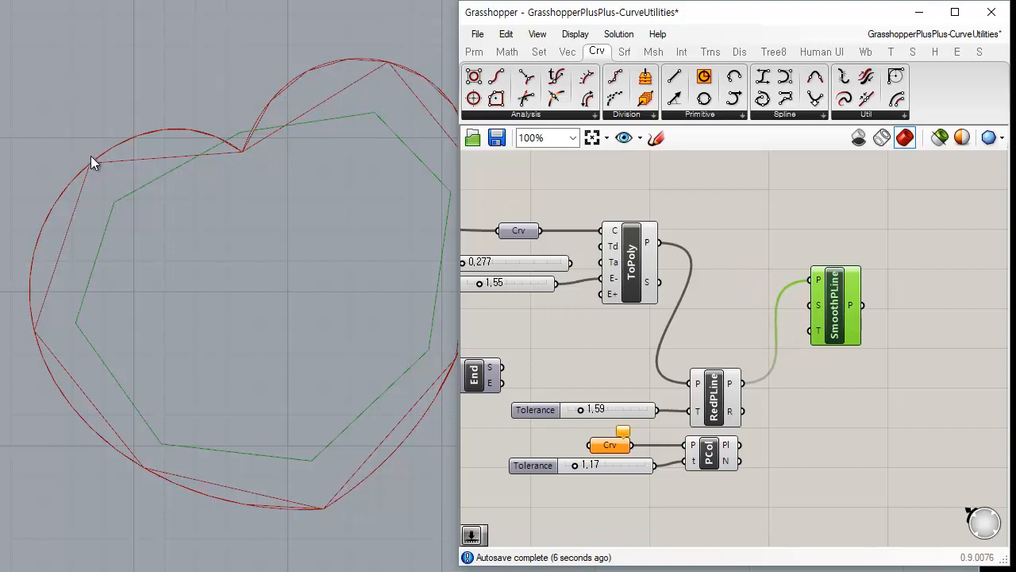
left_click(777, 350)
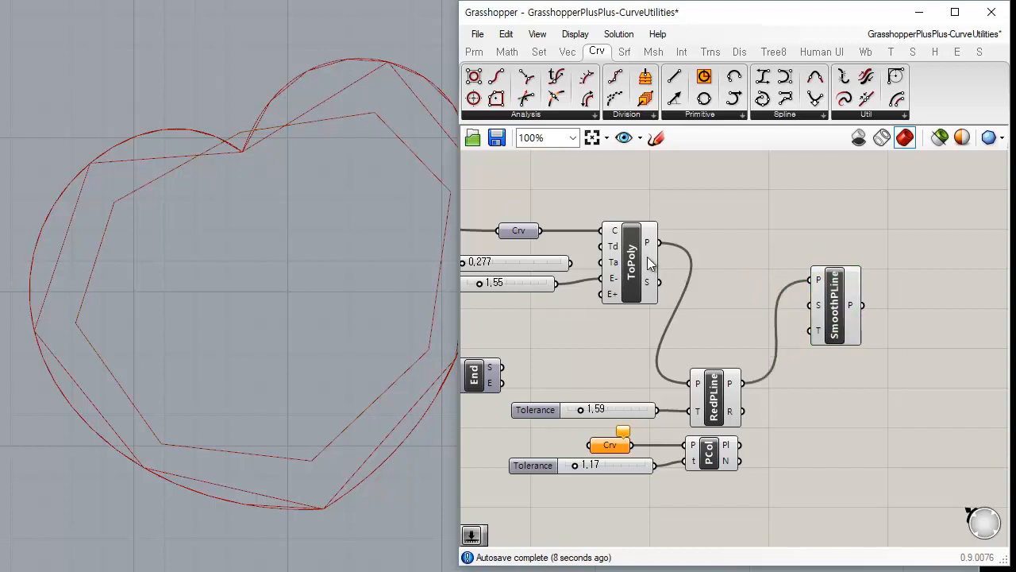
- Reconnect Curve To Polyline's P output to Smooth Polyline's P input and set the MinEdge slider to 2.95
left_click_drag(659, 242, 800, 300)
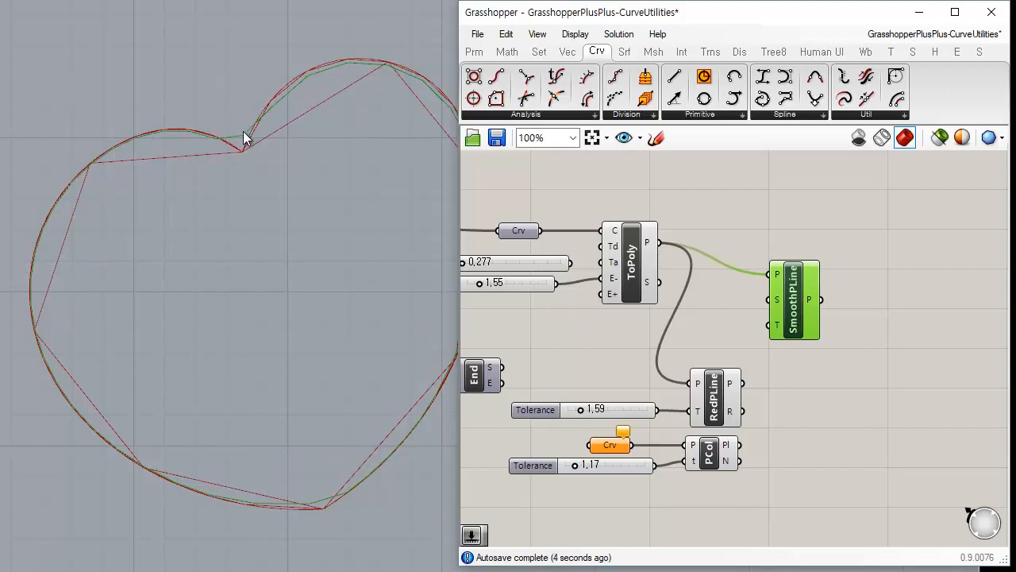
right_click_drag(524, 303, 552, 297)
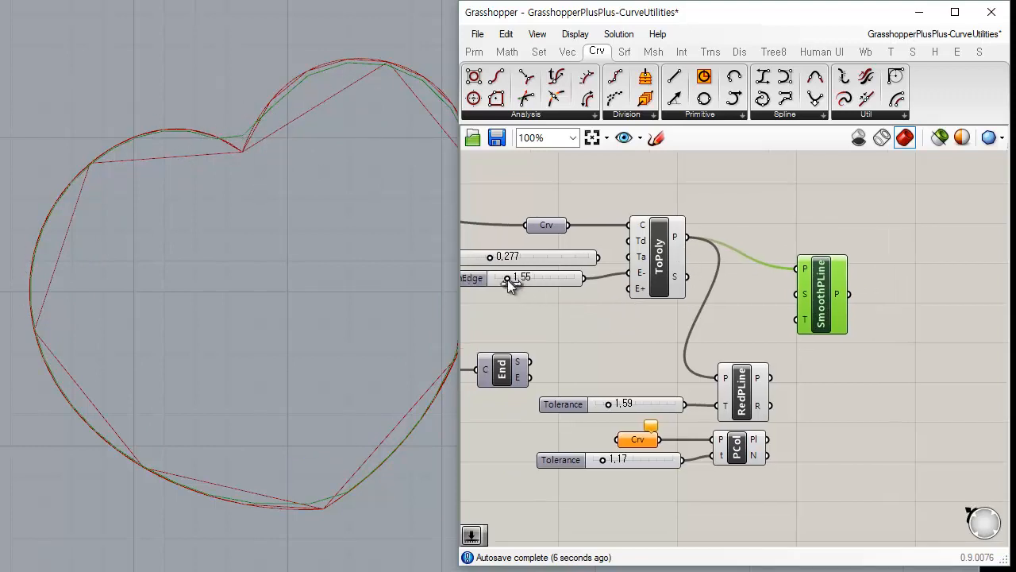
left_click_drag(508, 280, 530, 283)
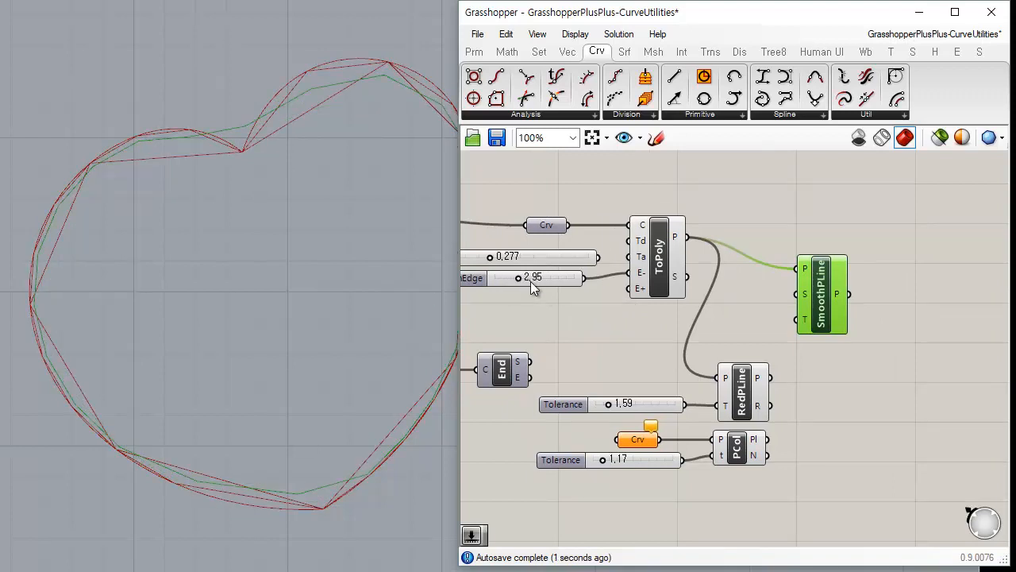
left_click(764, 365)
- Check Smooth Polyline's S input and move the component away from Curve To Polyline to leave room for a slider
right_click_drag(812, 336, 785, 315)
left_click_drag(795, 288, 799, 275)
scroll(798, 274, "up", 2)
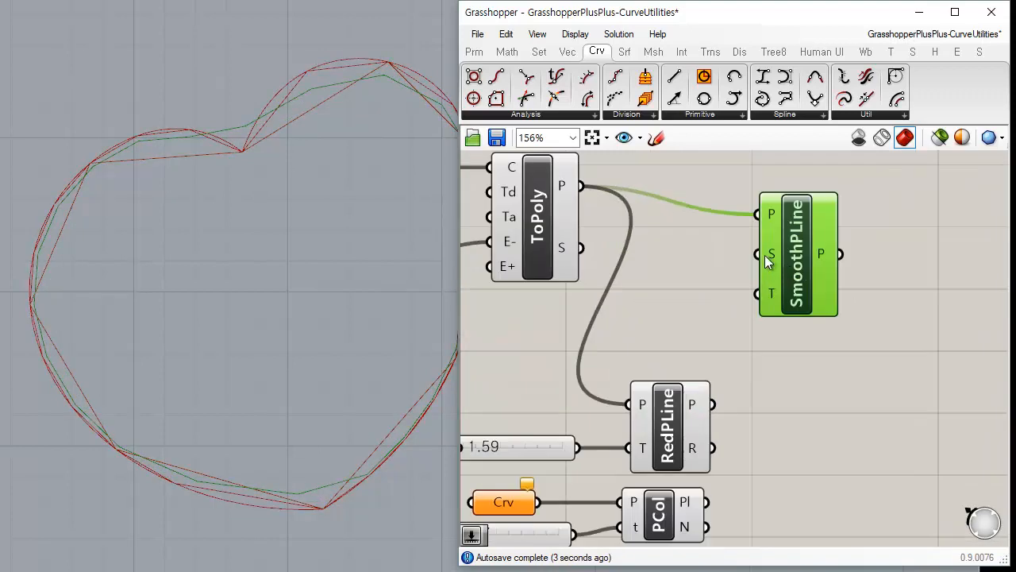
mouse_move(773, 253)
right_click_drag(741, 319, 653, 311)
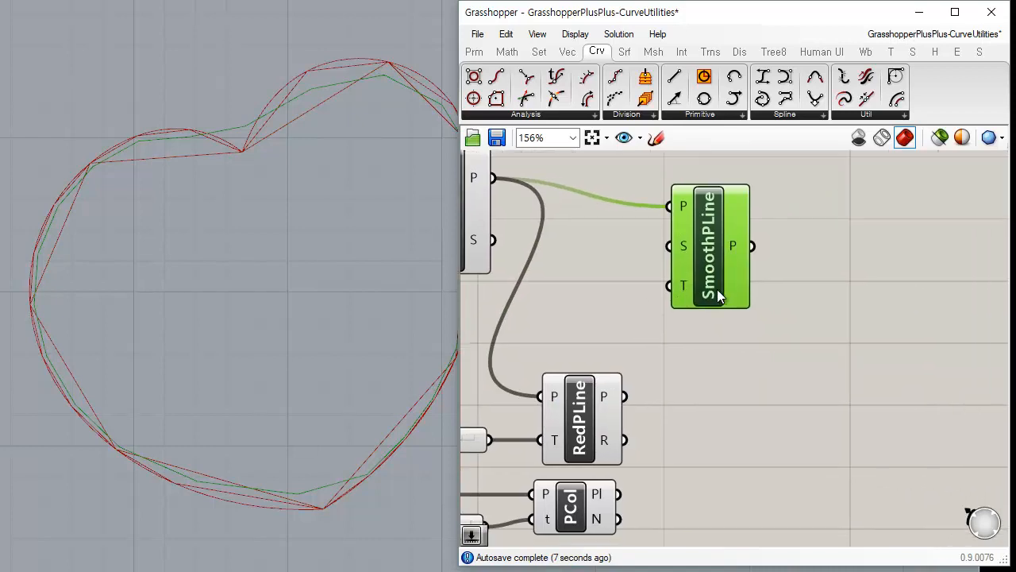
left_click_drag(721, 274, 798, 316)
- Add a number slider to Smooth Polyline's S input, set the strength to 0.628, and align the component with the slider
left_click(474, 52)
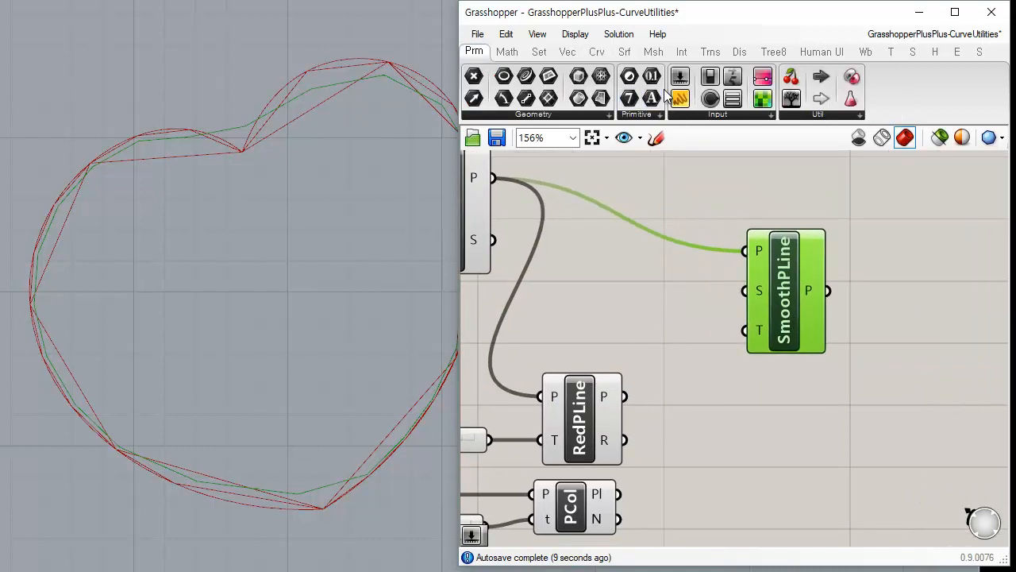
left_click_drag(680, 98, 588, 299)
left_click_drag(746, 290, 687, 297)
left_click_drag(599, 294, 653, 303)
left_click(666, 328)
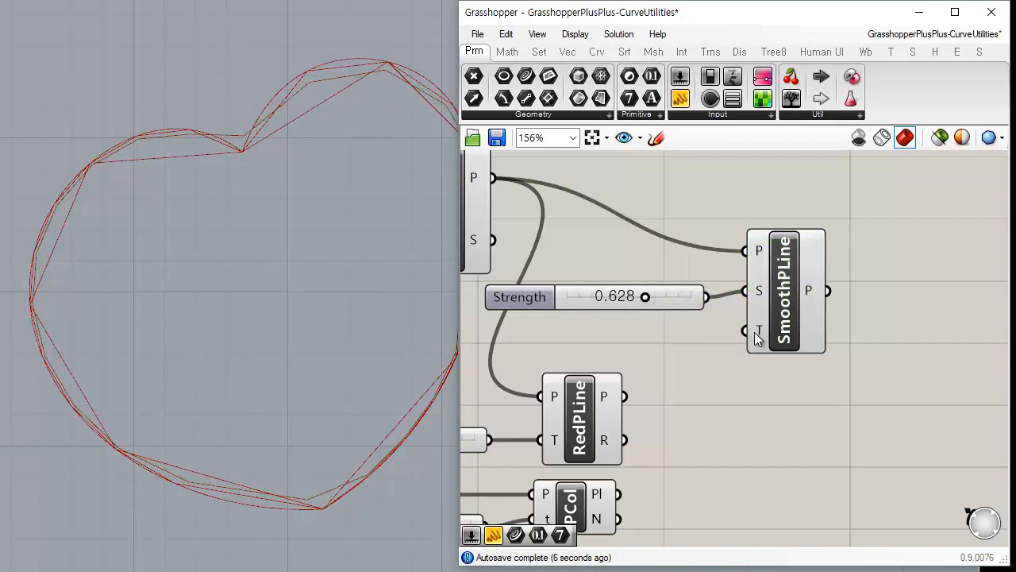
left_click_drag(669, 295, 672, 285)
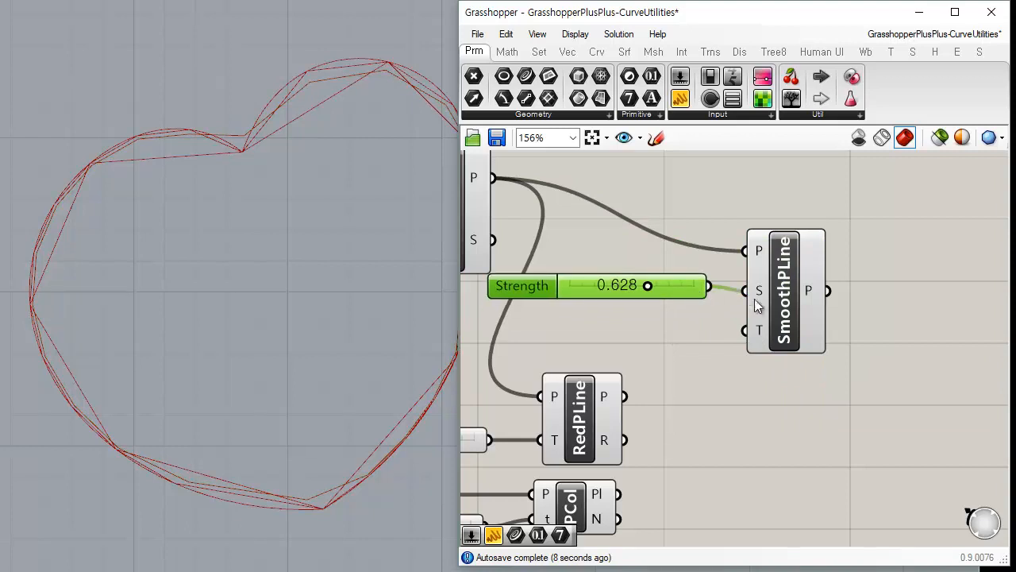
mouse_move(784, 307)
left_mouse_down()
mouse_move(793, 294)
mouse_move(800, 302)
left_mouse_up()
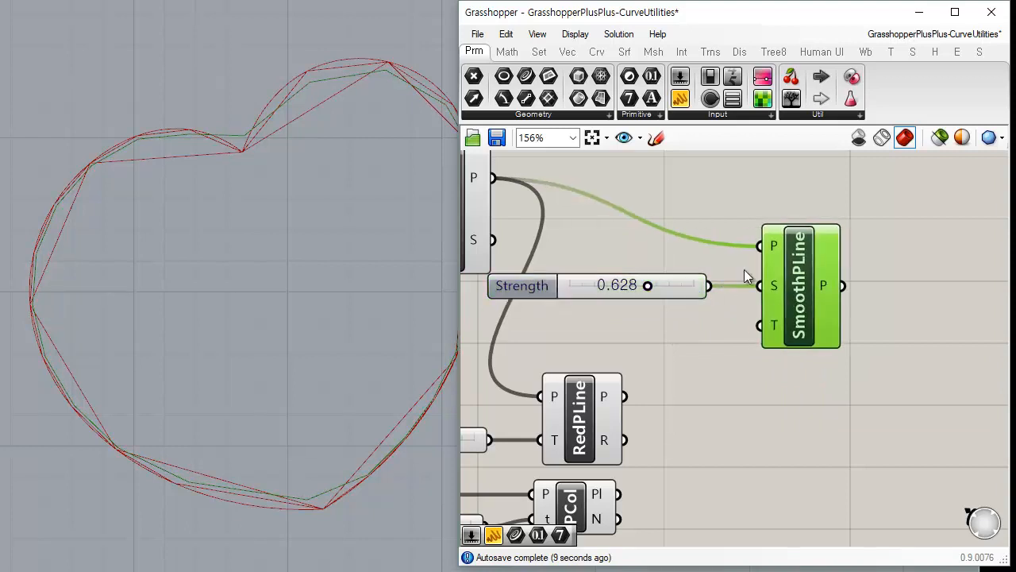
- Add a number slider with the value 3 and connect it to Smooth Polyline's T input
double_click(609, 316)
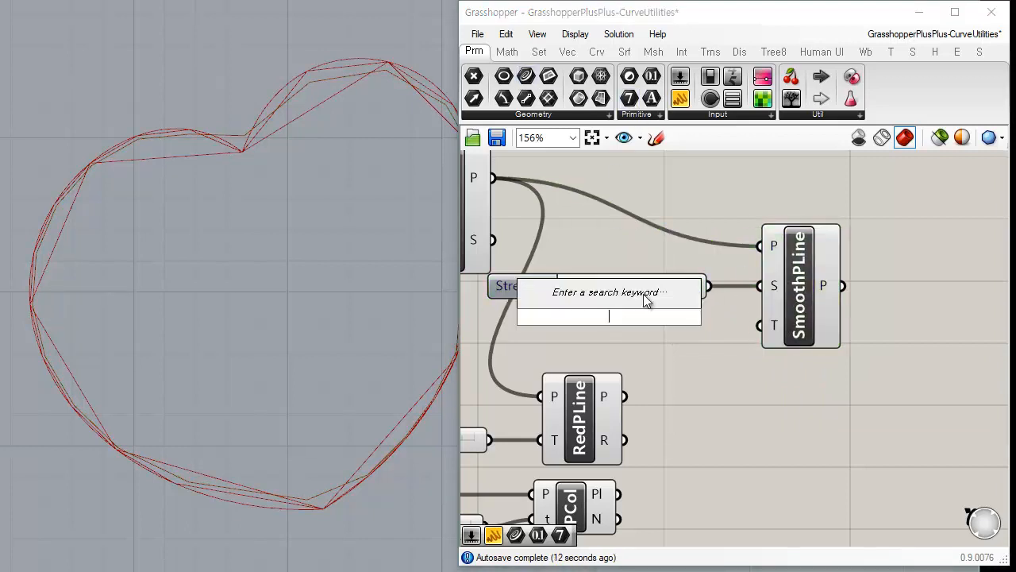
type("3")
key("Return")
left_click_drag(712, 317, 760, 325)
left_click(594, 324)
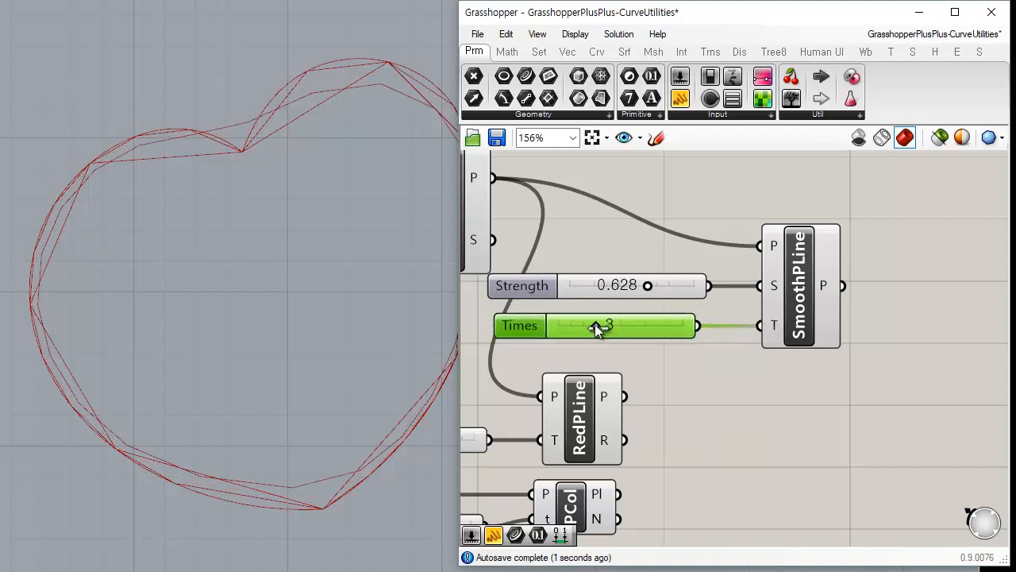
- Set the Times slider to 1 and the Strength slider to 0.602, and highlight the smoothed polyline for comparison
left_click_drag(595, 324, 569, 319)
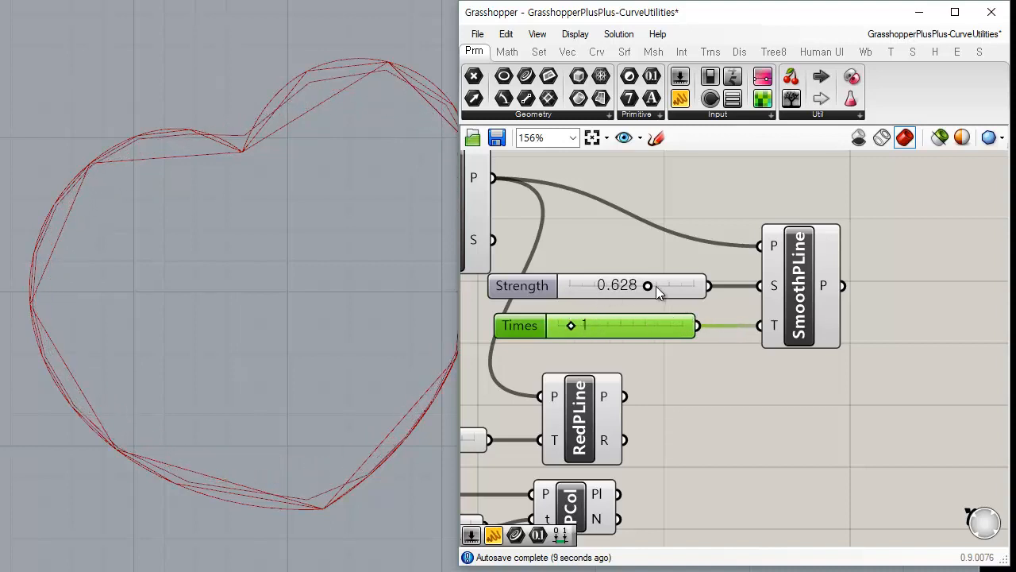
left_click_drag(647, 287, 646, 285)
left_click(819, 284)
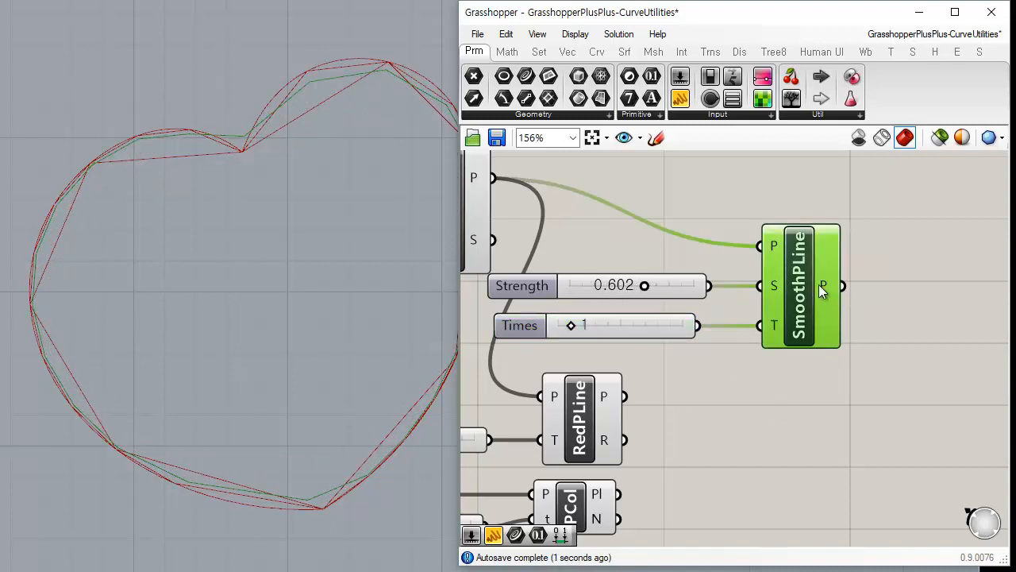
- Place a Fit Curve component from the curve utilities on an empty area of the canvas
left_click(595, 52)
left_click(873, 115)
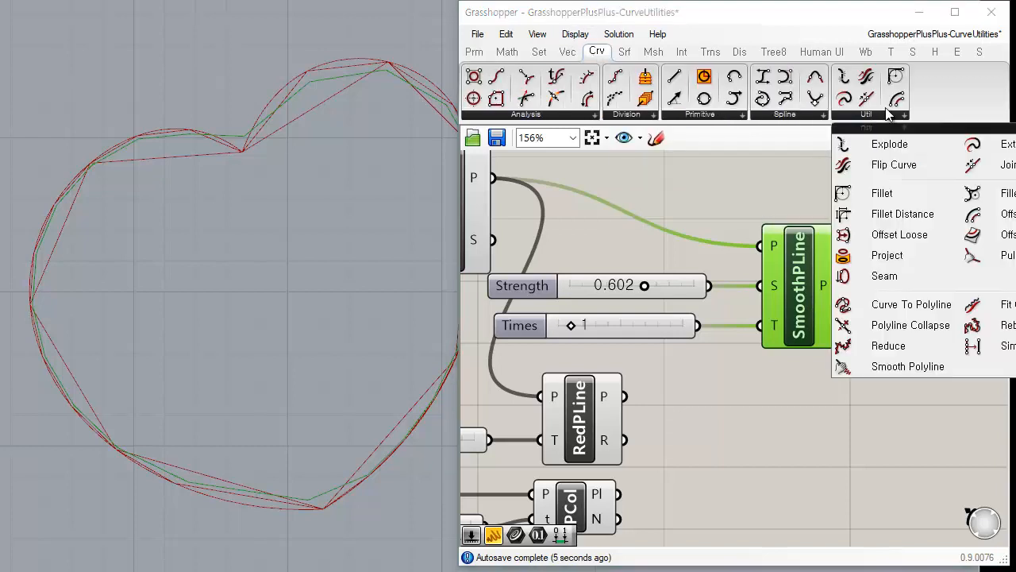
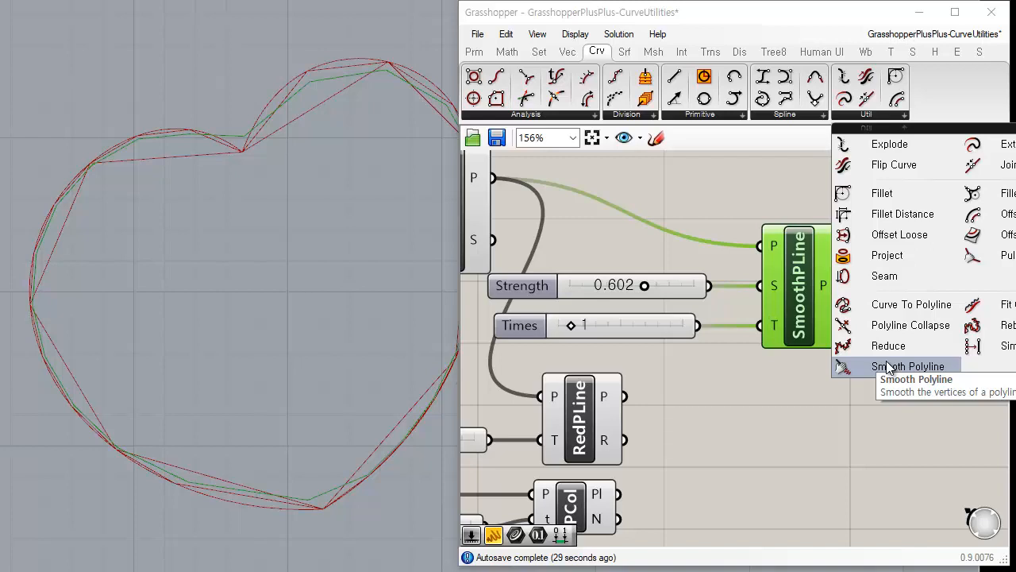
left_click(941, 420)
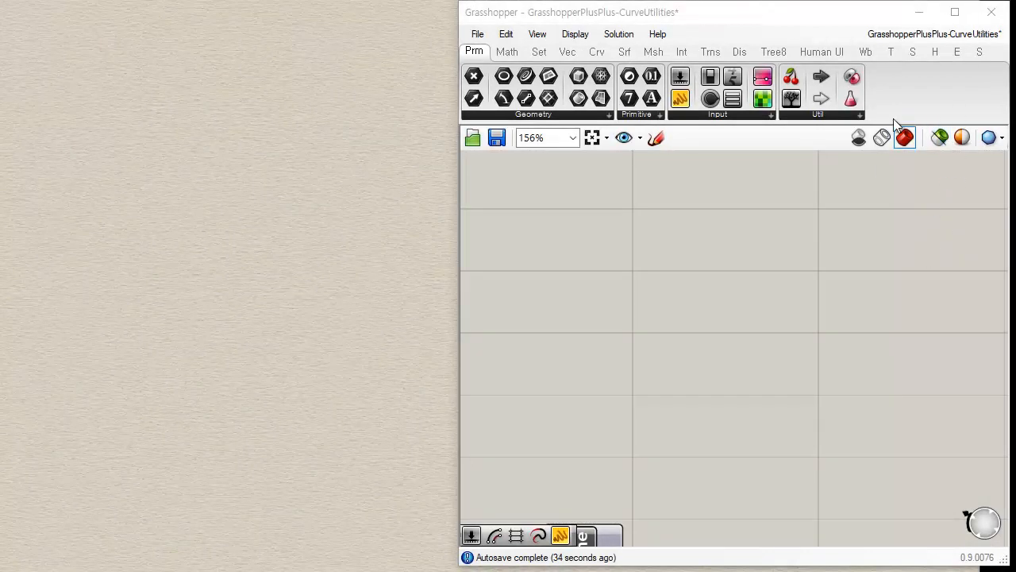
left_click(824, 117)
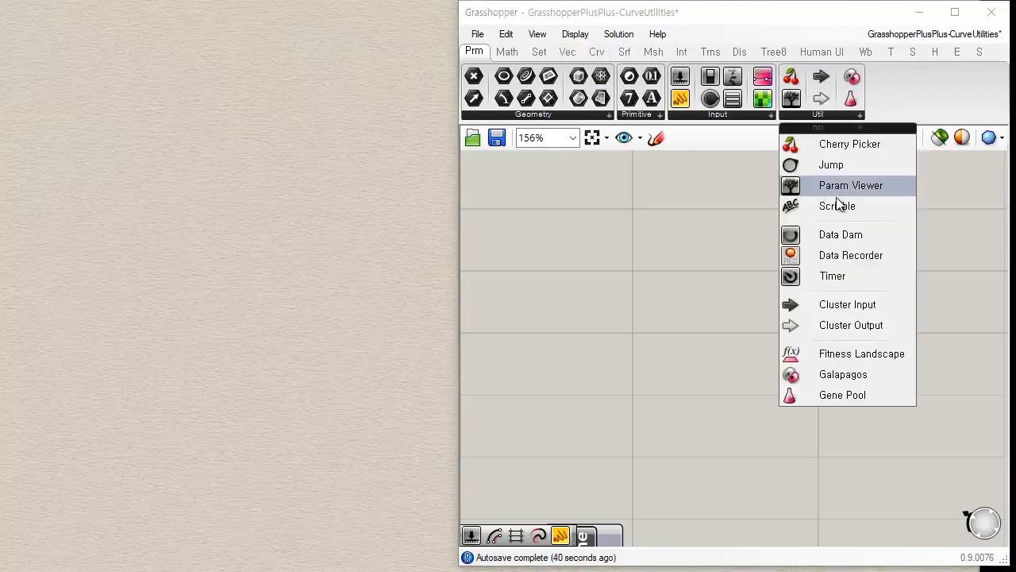
left_click(597, 53)
left_click(869, 117)
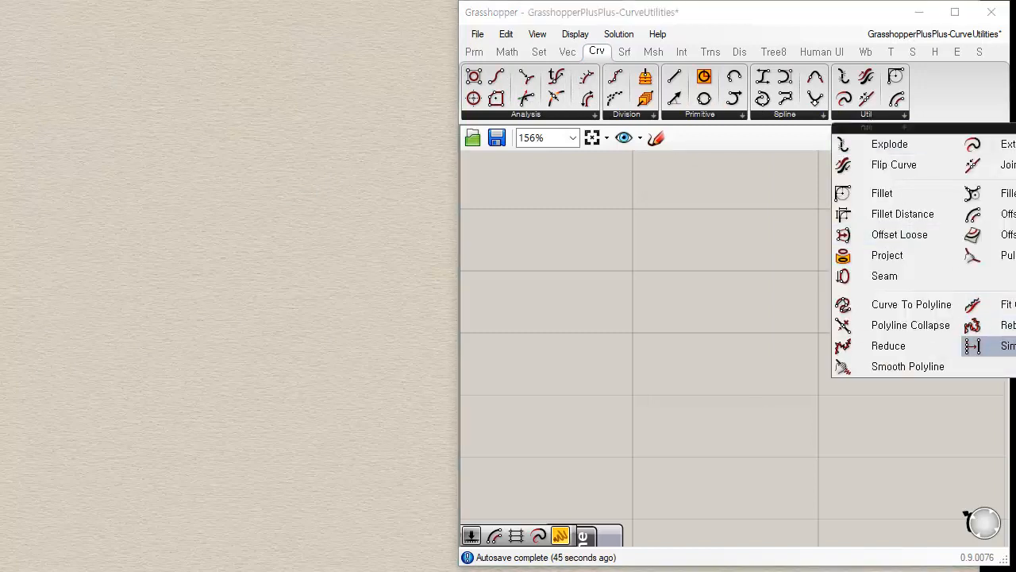
left_click_drag(988, 304, 751, 222)
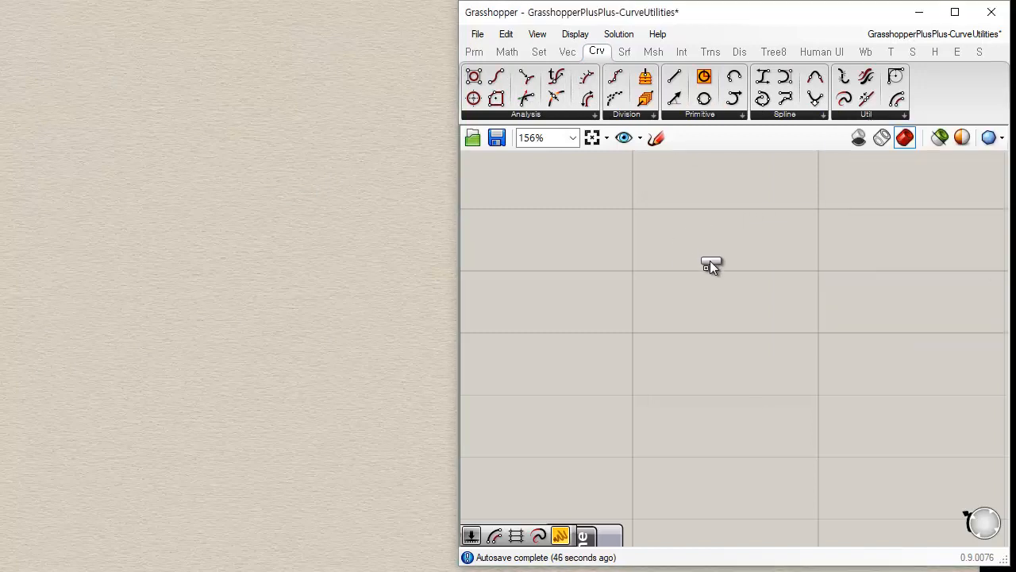
left_click_drag(710, 265, 747, 251)
left_click(631, 299)
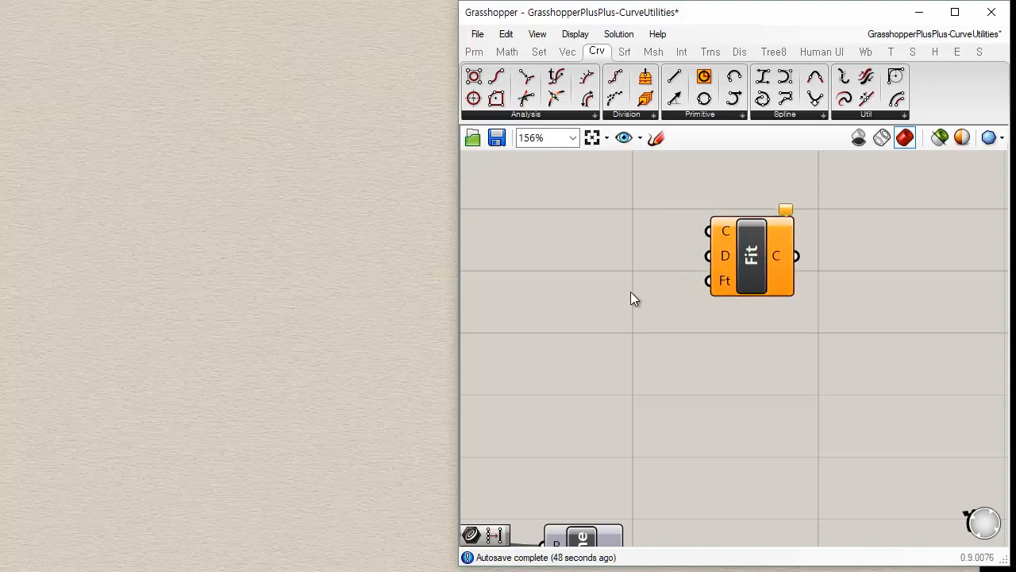
- Draw an open S-shaped curve with five control points in the Rhino viewport
left_click(46, 276)
left_click(86, 186)
left_click(173, 307)
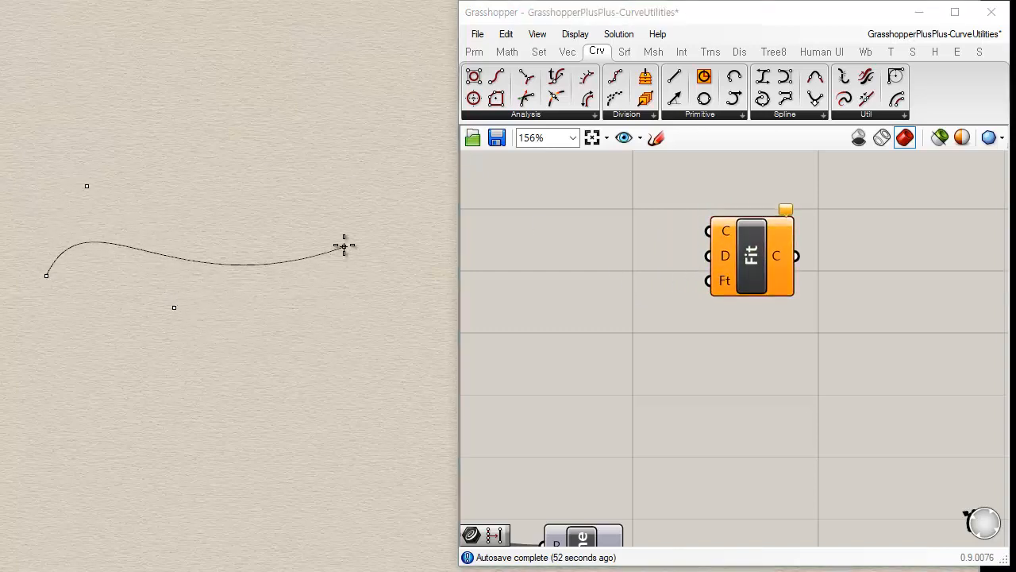
left_click(303, 291)
left_click(372, 221)
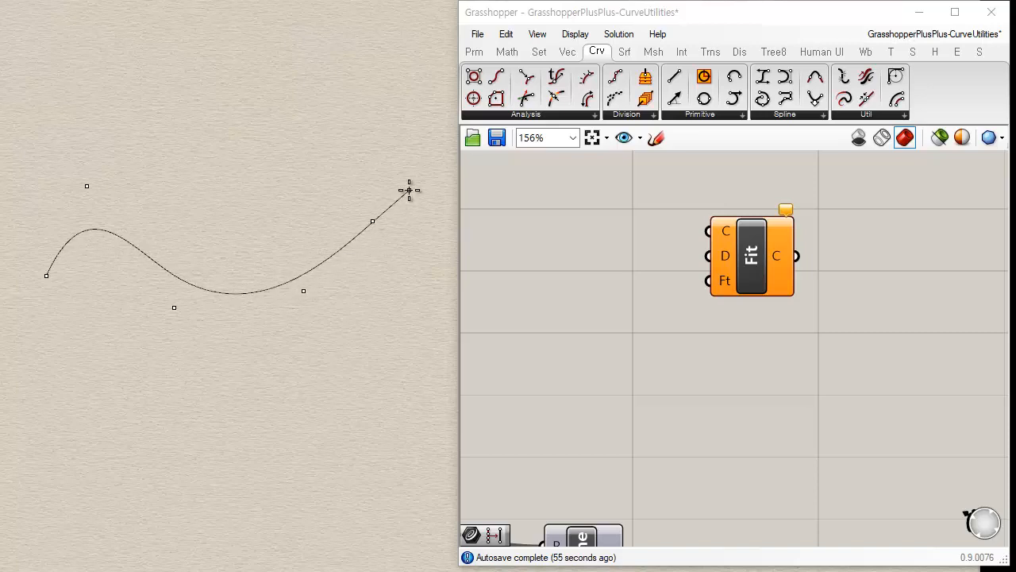
key("Return")
- Add a Curve parameter, reference the newly drawn curve in it, and connect it to Fit's C input, leaving room for sliders
left_click(474, 51)
left_click(526, 76)
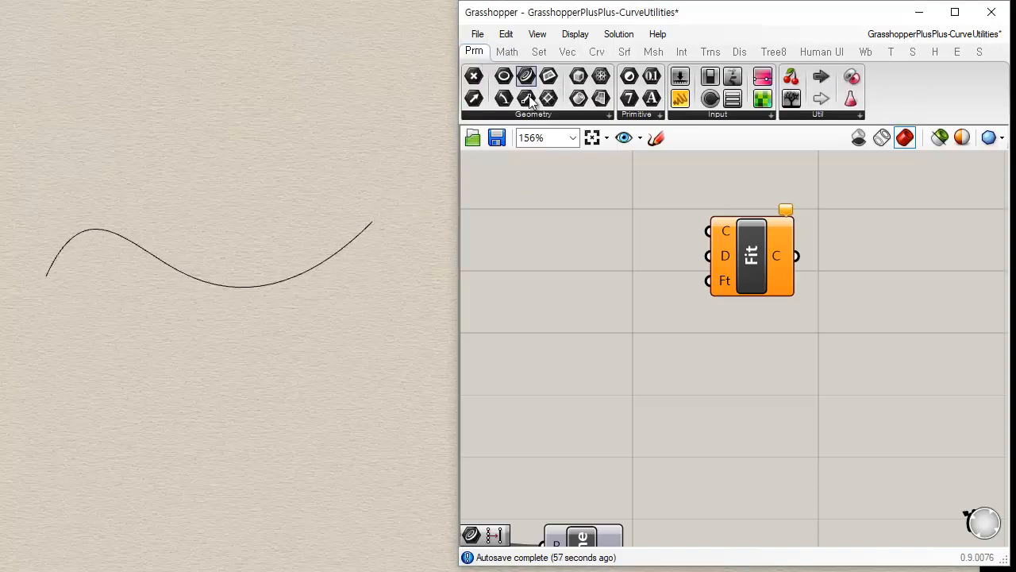
left_click(569, 229)
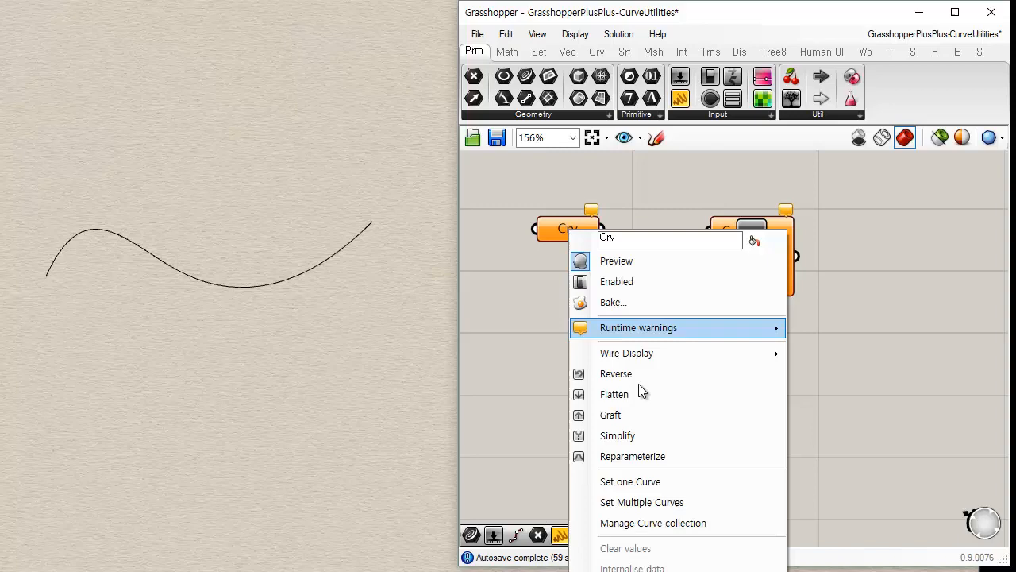
left_click(630, 481)
left_click(208, 281)
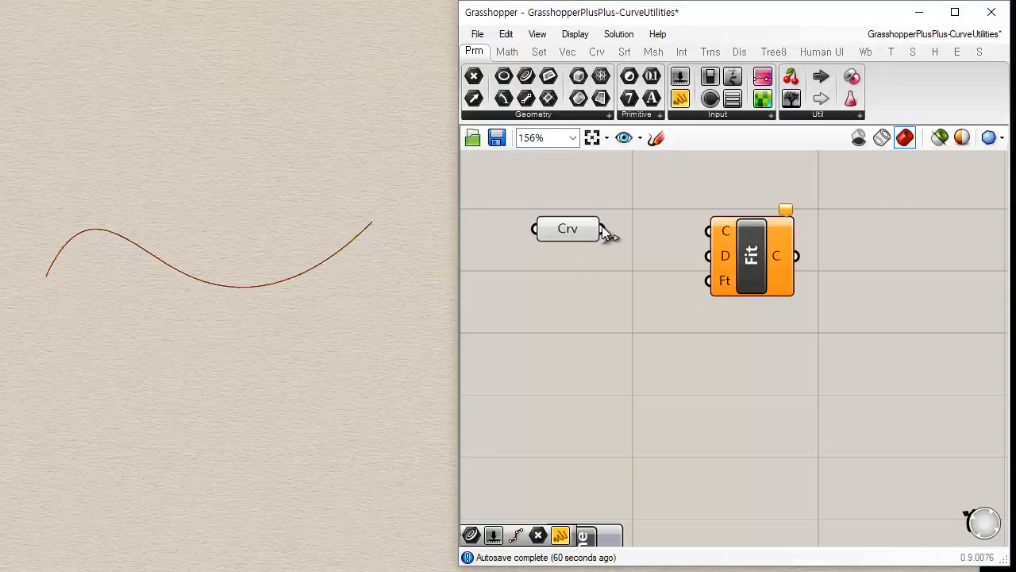
left_click_drag(603, 230, 709, 231)
left_click_drag(781, 274, 805, 282)
- Add a number slider with the value 0.234 and connect it to Fit's Ft input
double_click(624, 326)
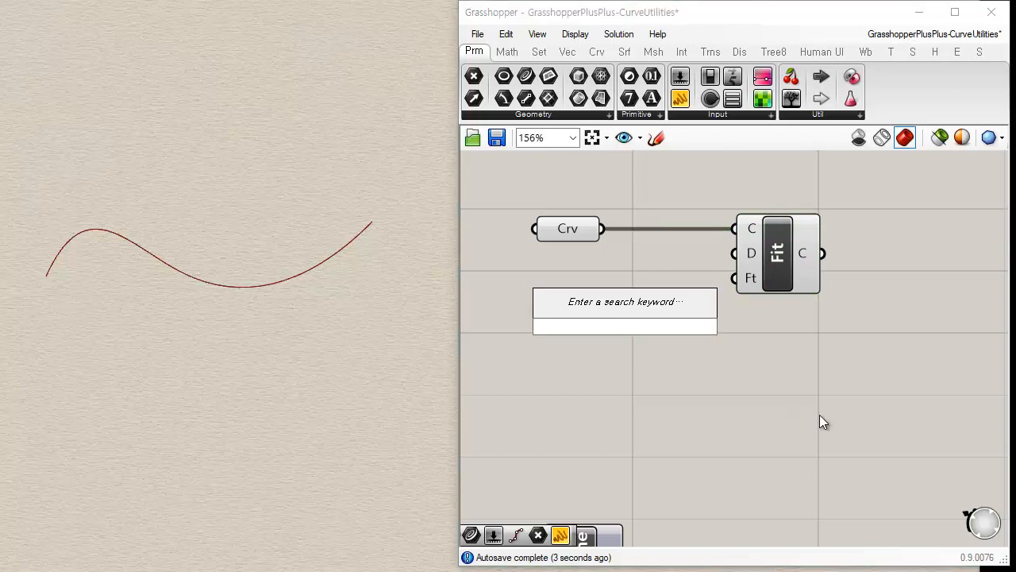
type("0.234")
key("Return")
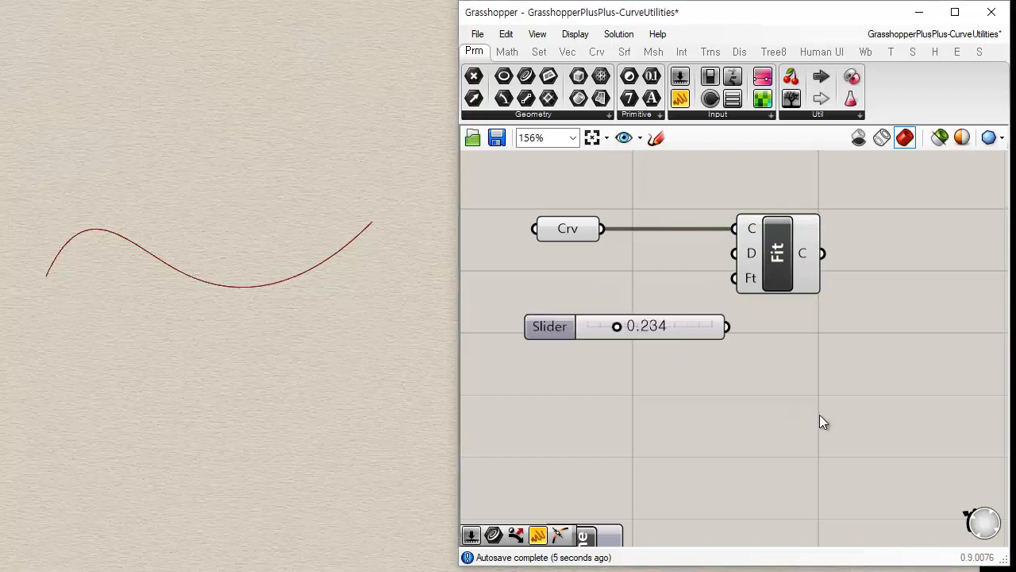
left_click_drag(701, 325, 644, 285)
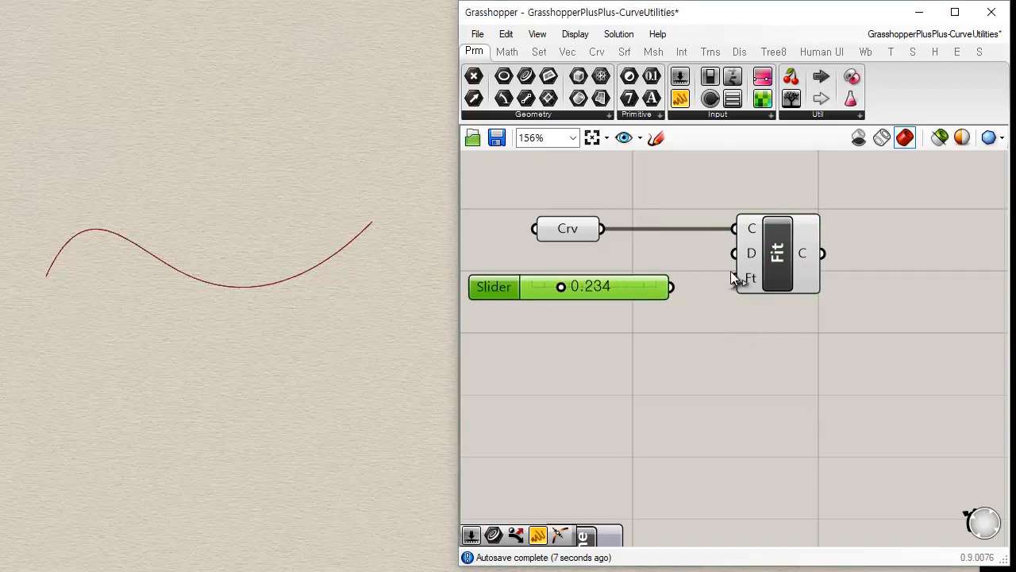
left_click_drag(707, 277, 685, 289)
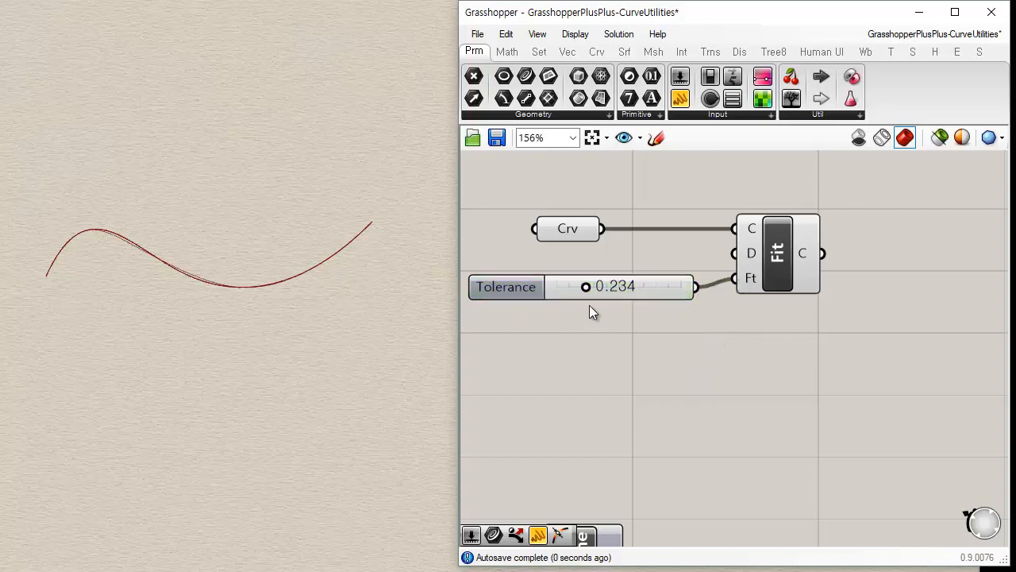
- Set the Tolerance slider to 1.000 and highlight the Fit component's result against the original curve
left_click_drag(589, 290, 702, 280)
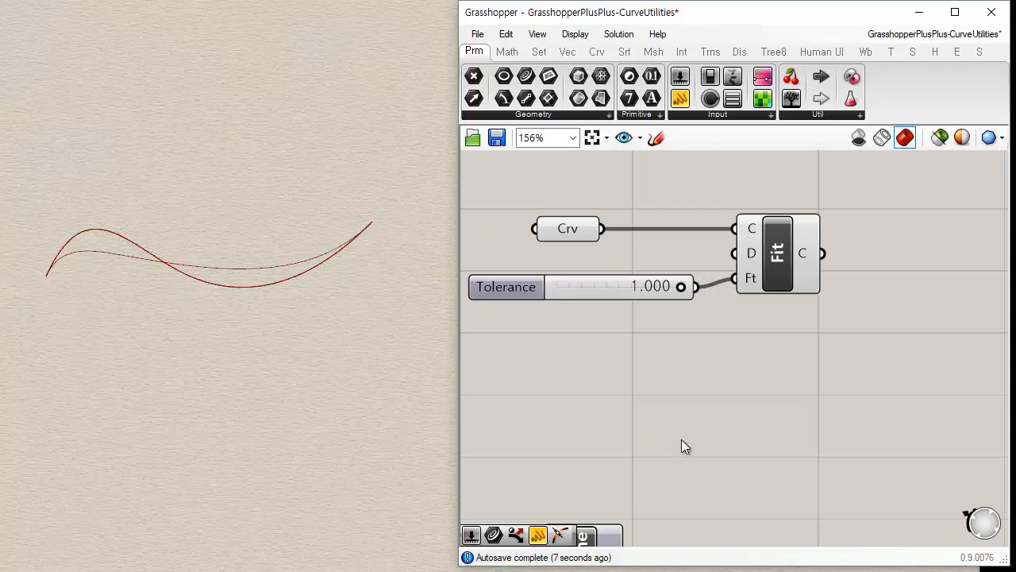
left_click_drag(784, 254, 797, 257)
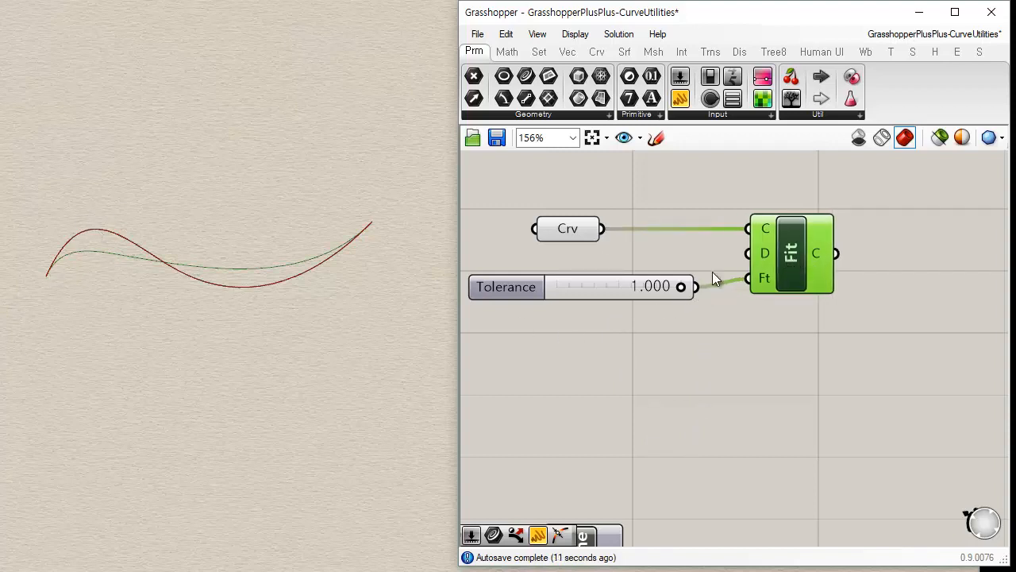
left_click(645, 327)
- Add a number slider of 3 to Fit's D input, place it above the Tolerance slider, and align Fit with both sliders
double_click(642, 374)
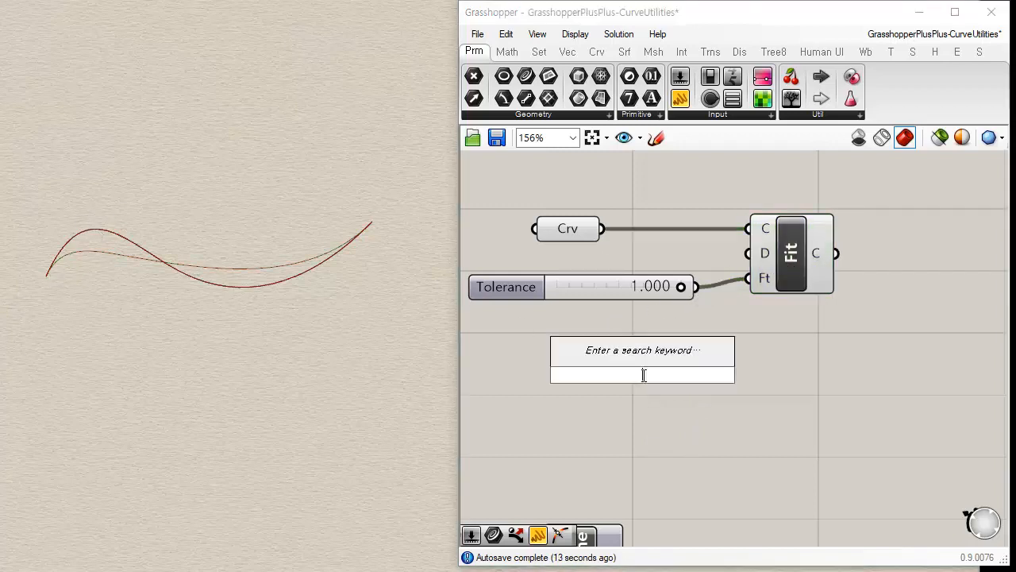
type("3")
key("Return")
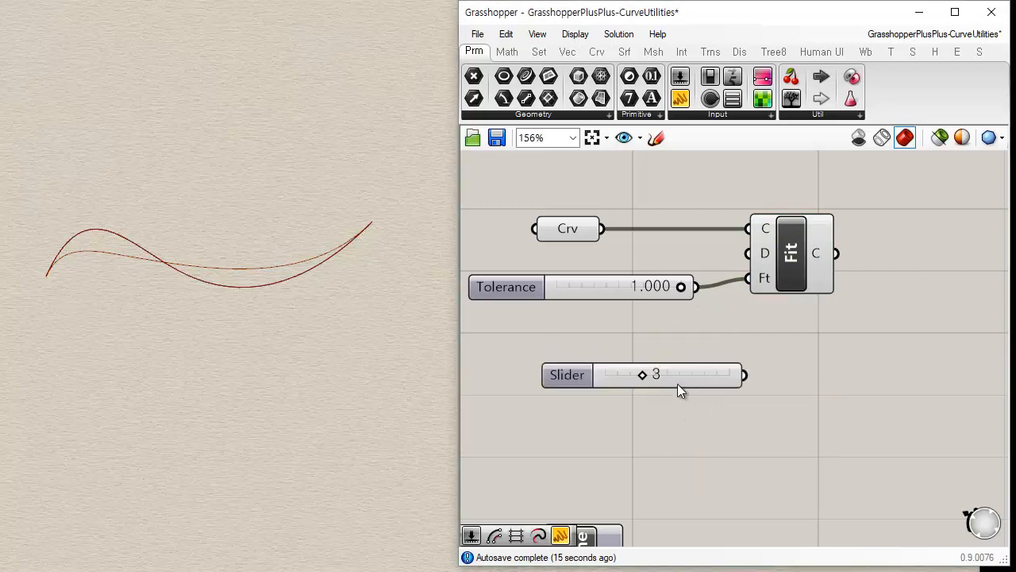
left_click_drag(677, 385, 623, 336)
left_click_drag(763, 259, 696, 334)
left_click_drag(623, 326, 587, 262)
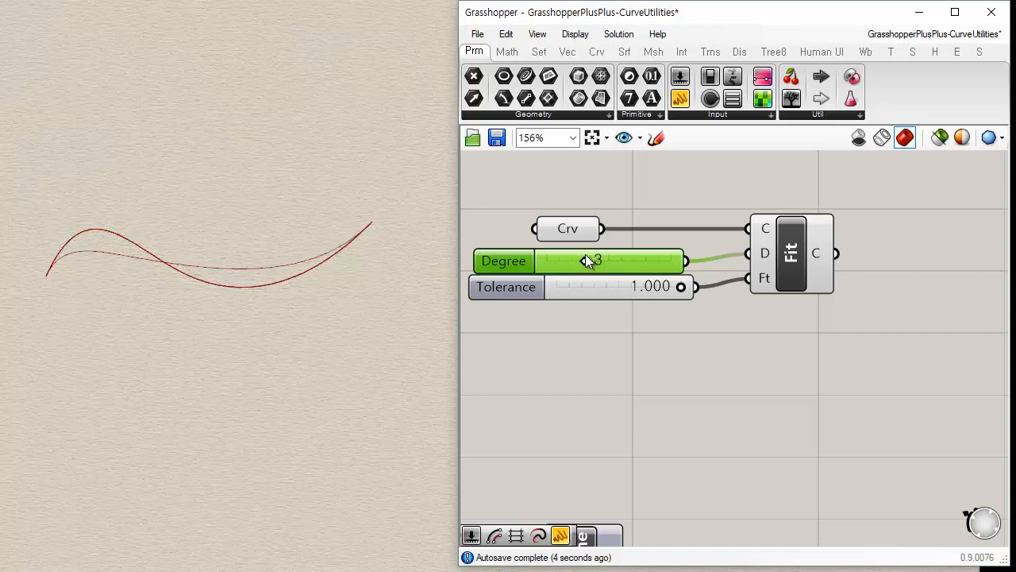
left_click(688, 356)
left_click_drag(806, 258, 810, 266)
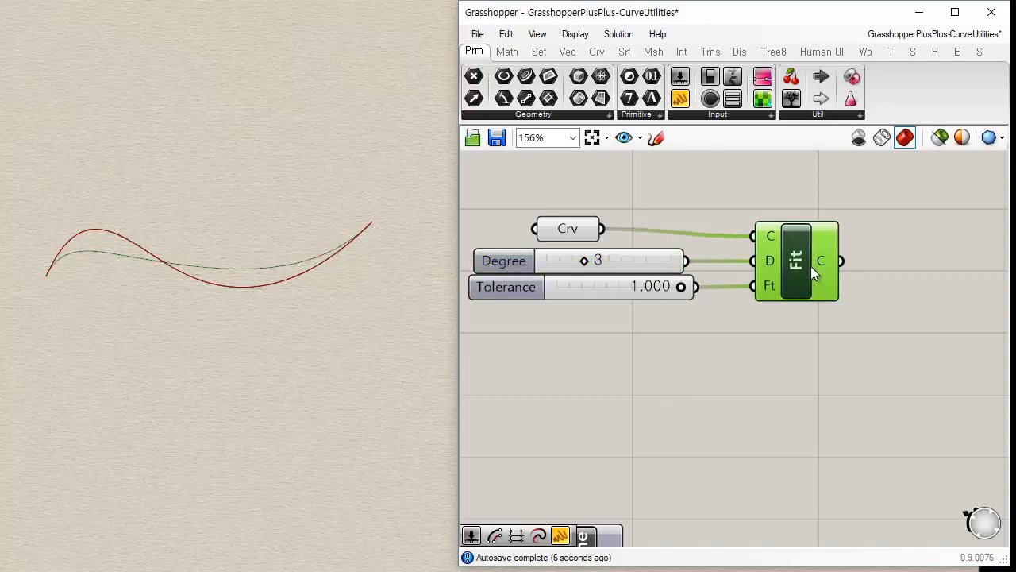
left_click(836, 330)
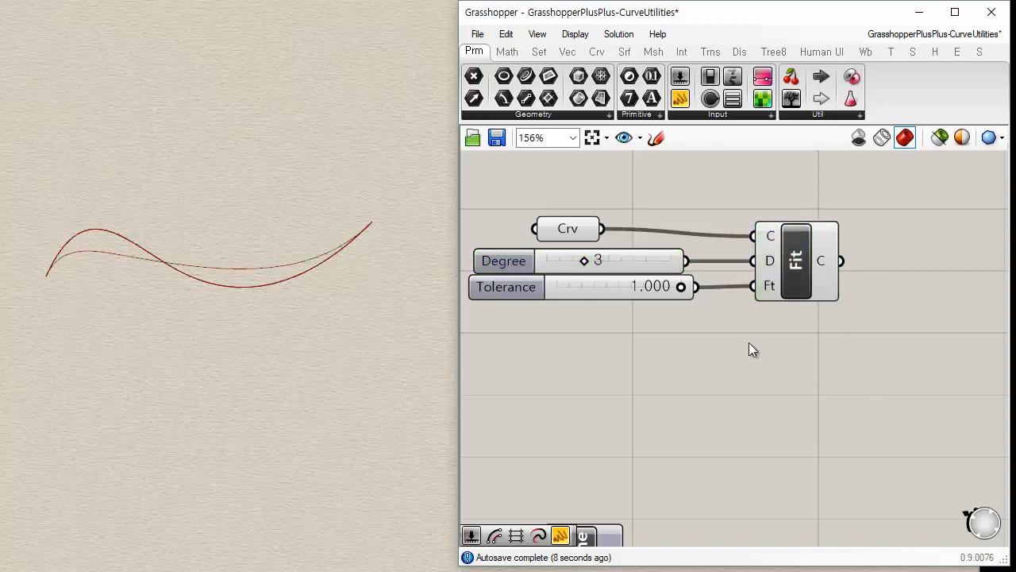
- Add a Curve parameter near the Explode component and feed it with the first Join component's C output
right_click_drag(668, 380, 708, 363)
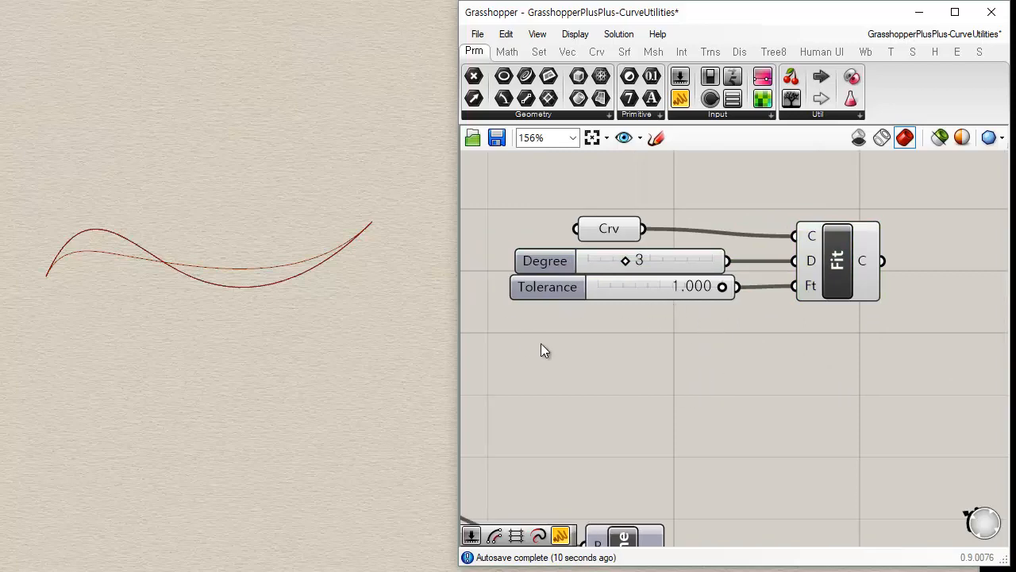
right_click_drag(543, 349, 648, 379)
scroll(644, 375, "down", 5)
right_click_drag(563, 381, 776, 352)
scroll(774, 346, "down", 2)
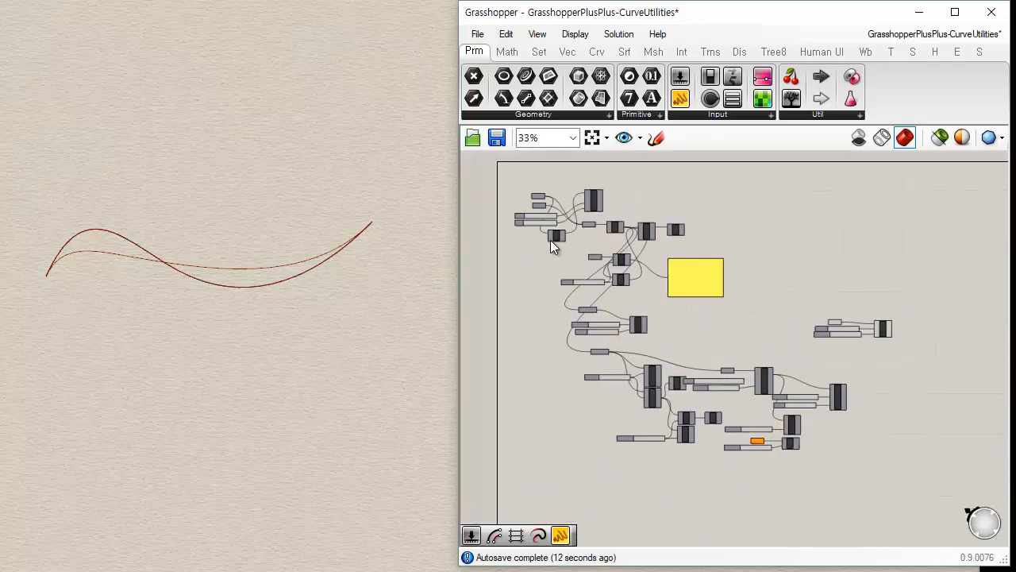
scroll(595, 197, "up", 6)
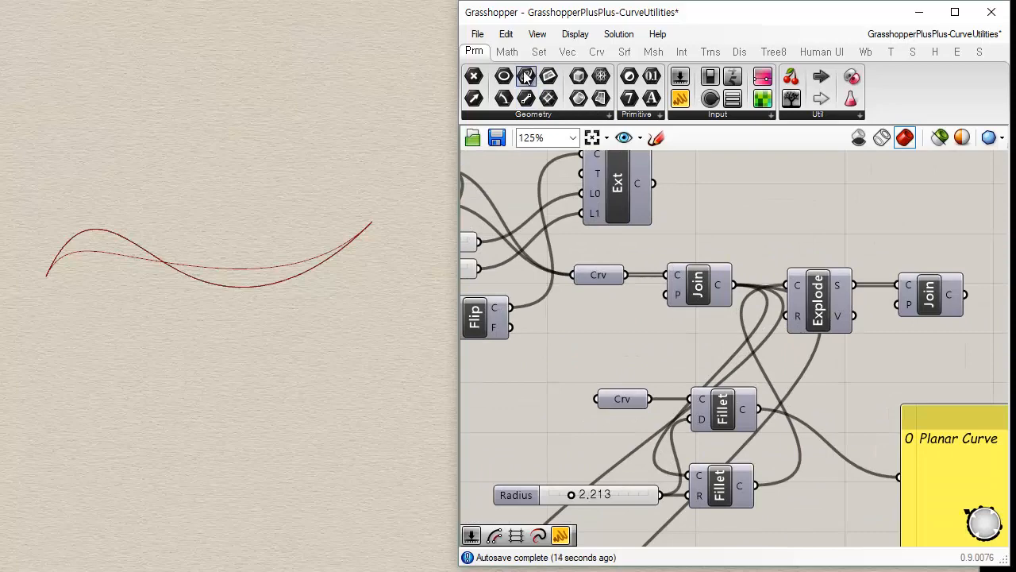
left_click_drag(526, 76, 869, 393)
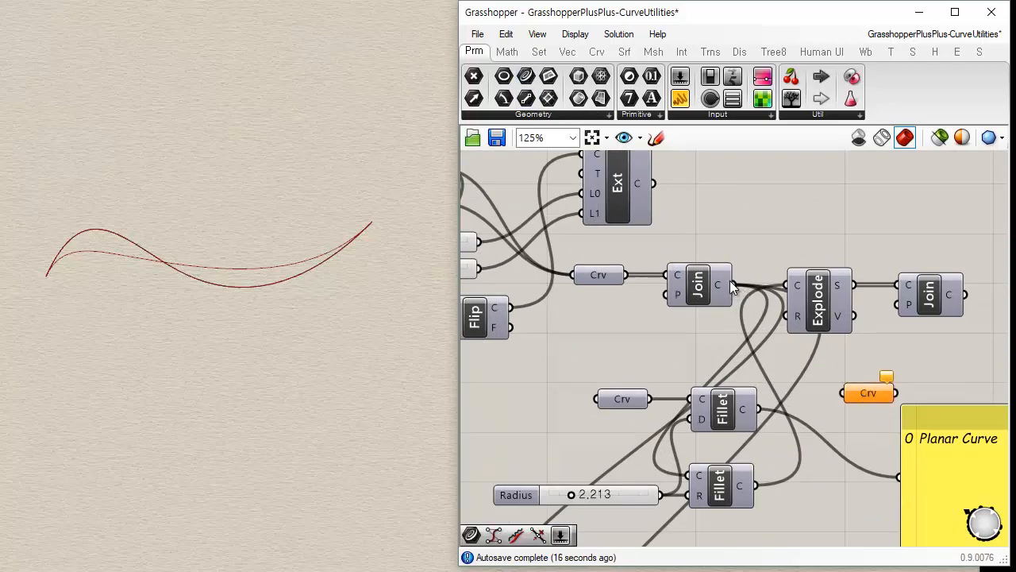
left_click_drag(732, 285, 845, 392)
- Move the new Curve parameter across the canvas to just above the Fit component's curve input parameter
right_click_drag(816, 422, 640, 338)
scroll(640, 337, "down", 2)
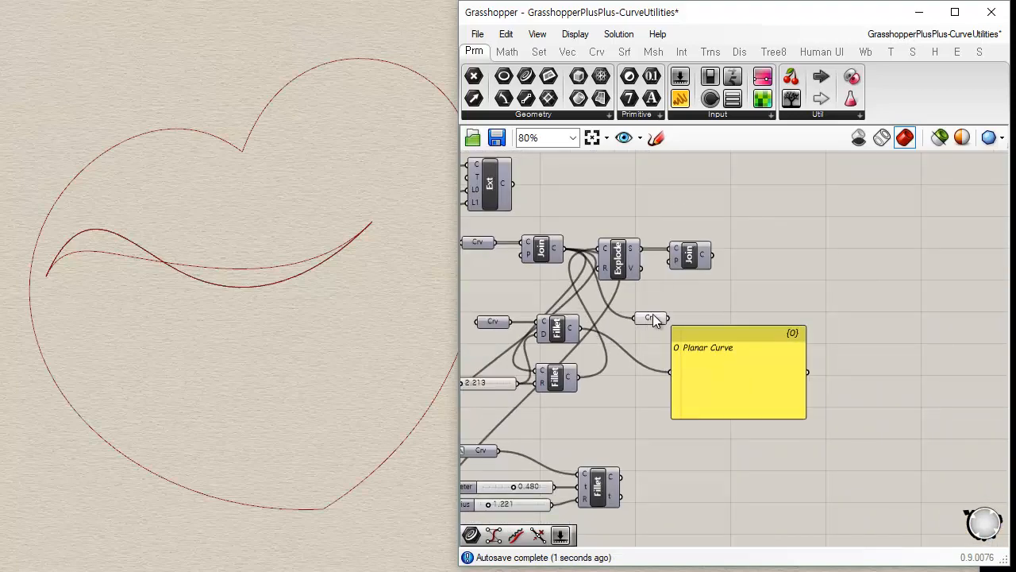
left_click_drag(653, 314, 942, 377)
right_click_drag(942, 377, 520, 308)
left_click_drag(588, 309, 688, 396)
scroll(708, 377, "up", 3)
right_click_drag(691, 355, 675, 307)
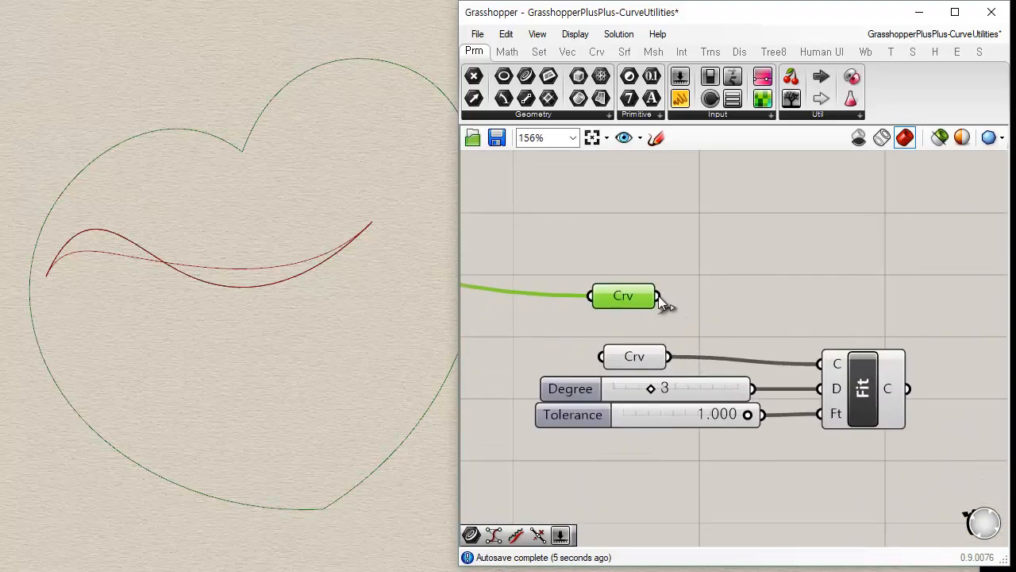
- Replace Fit's C input with the joined heart curve and highlight the fitted curve in the viewport
left_click_drag(658, 299, 820, 363)
left_click(712, 317)
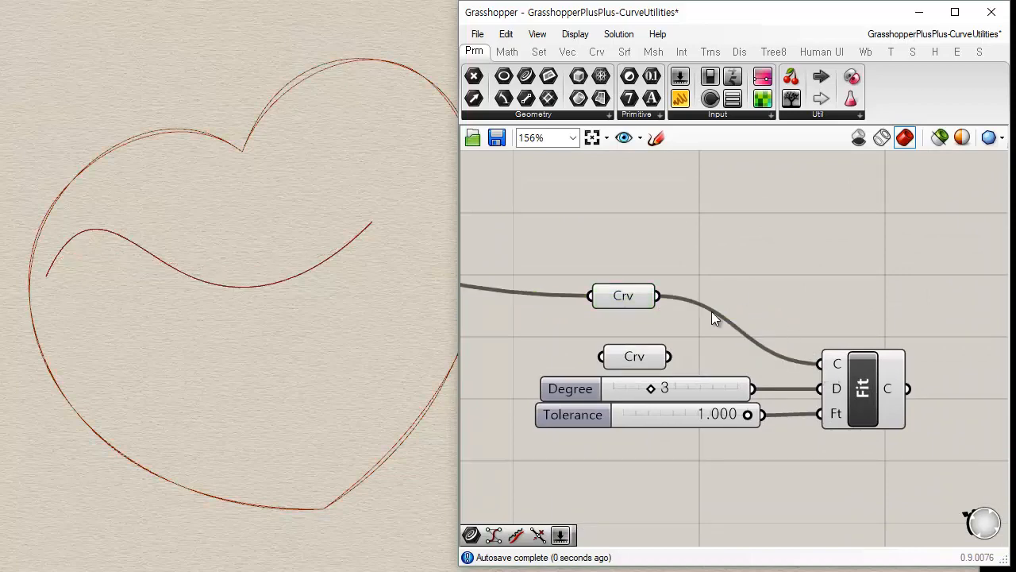
left_click(870, 388)
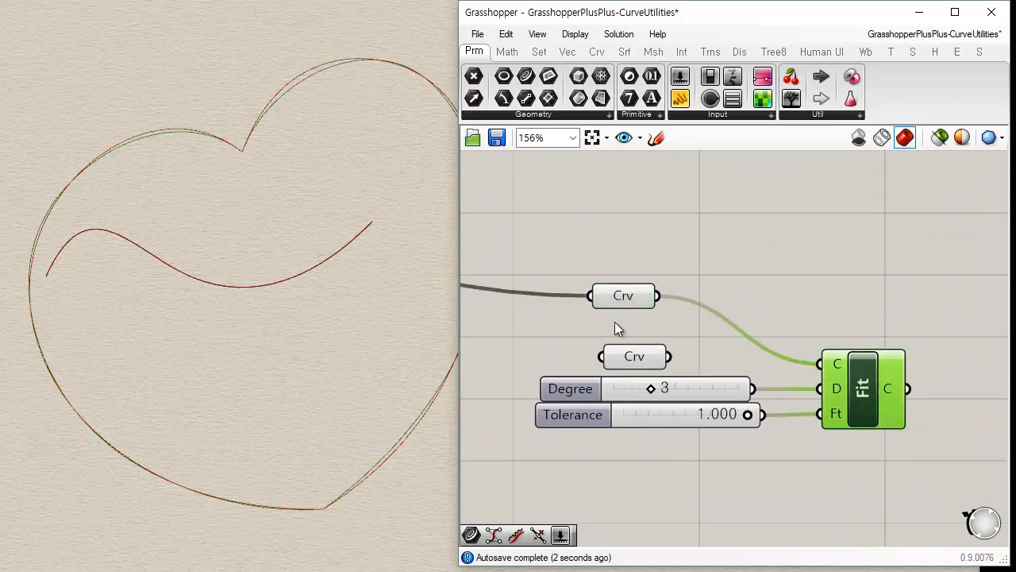
- Toggle and highlight the previews of the joined heart curve and the Fit result alternately to compare their shapes
left_click(628, 300)
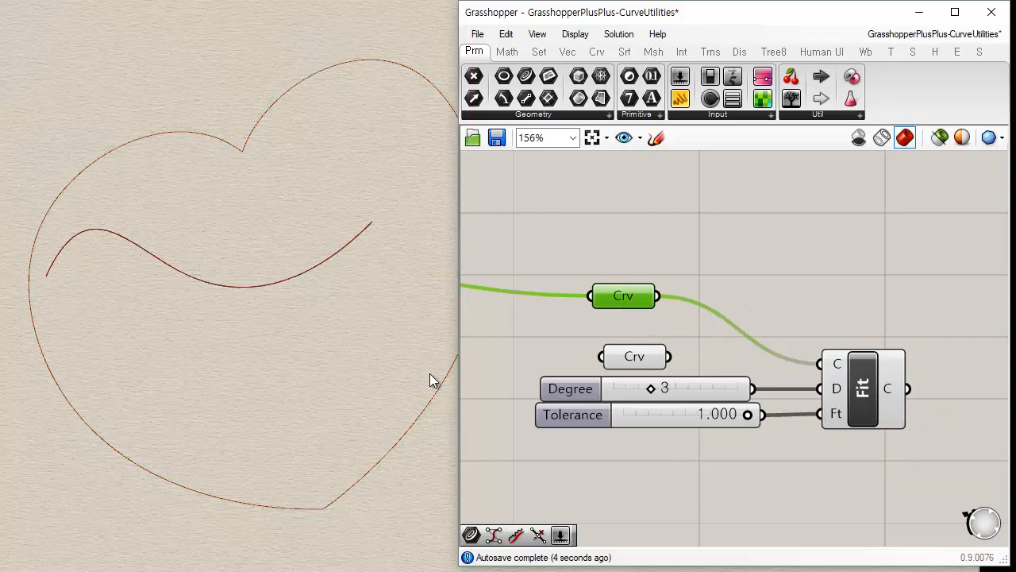
scroll(417, 388, "down", 2)
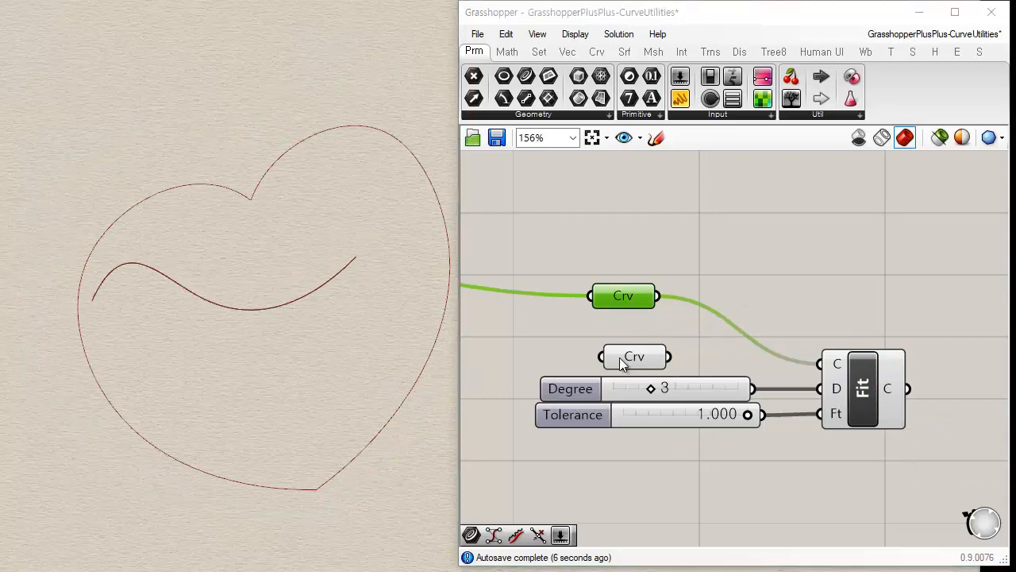
left_click(864, 387)
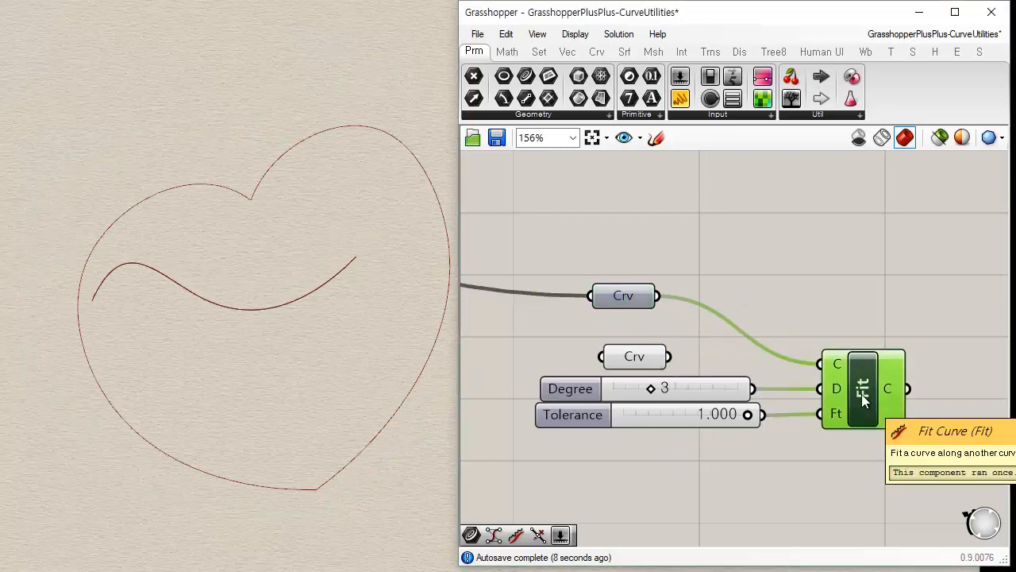
left_click(623, 296)
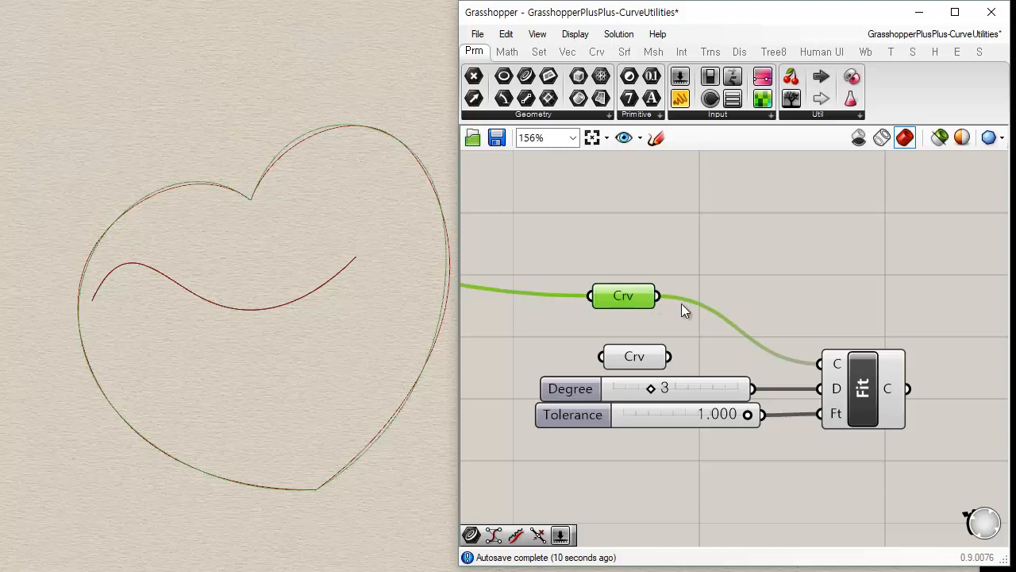
left_click(874, 403)
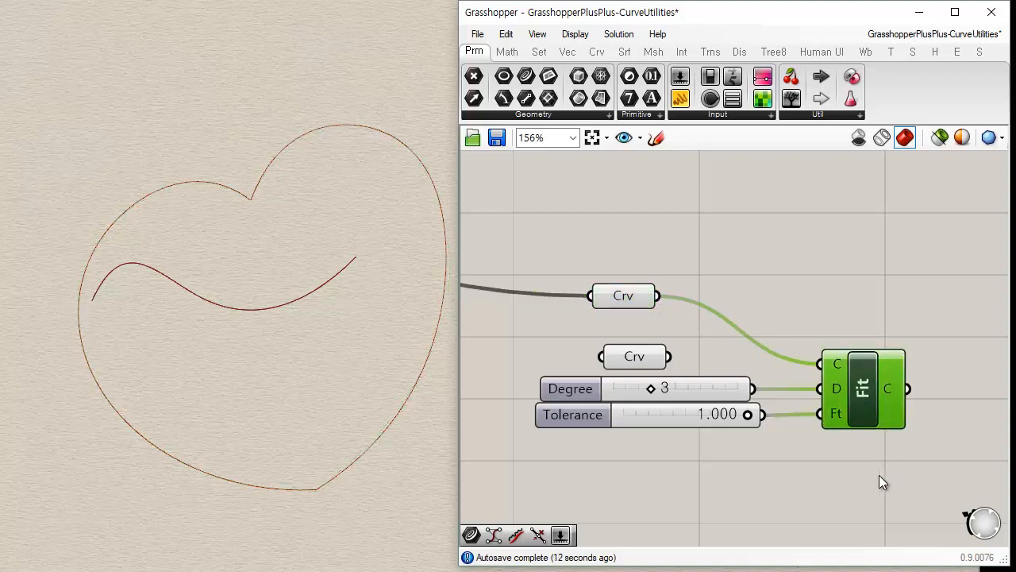
left_click(624, 297)
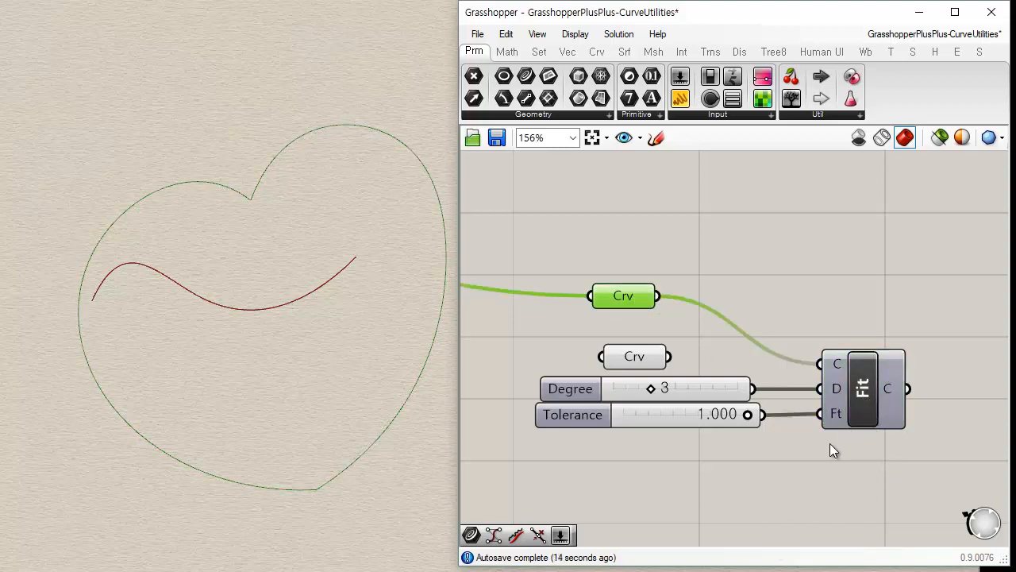
left_click(865, 408)
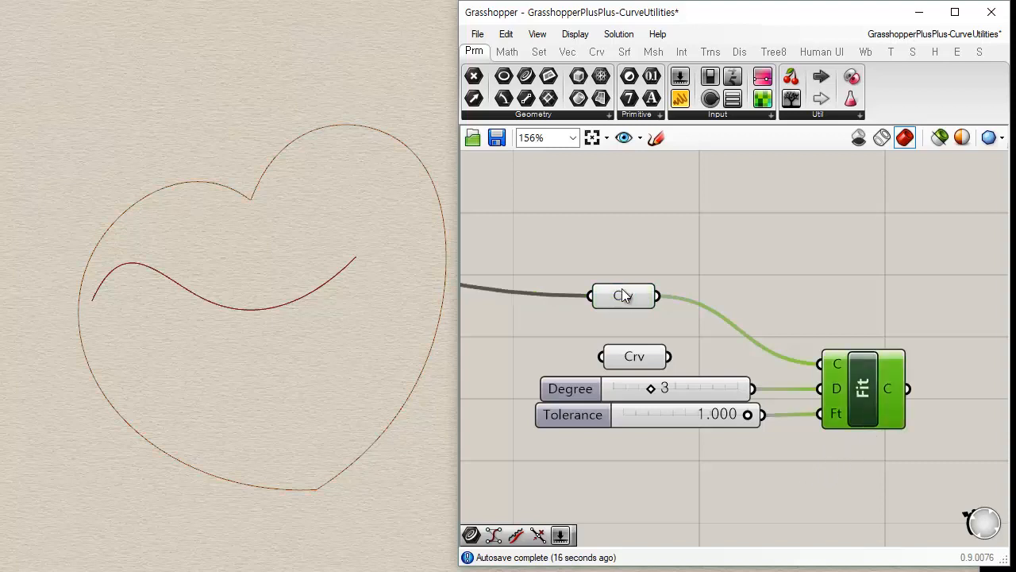
left_click(623, 293)
key("ctrl+q")
left_click(870, 391)
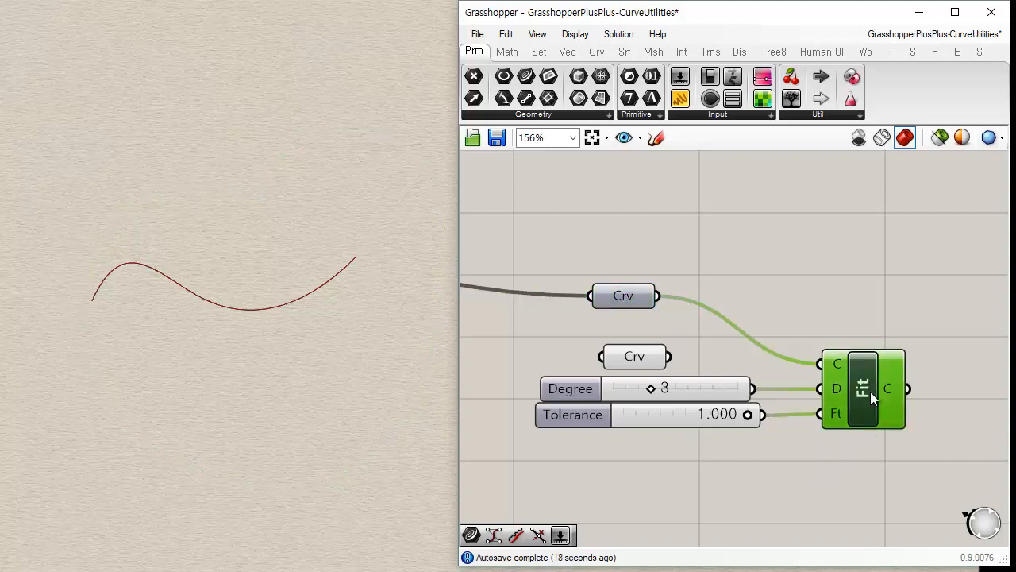
left_click(619, 296)
left_click(685, 463)
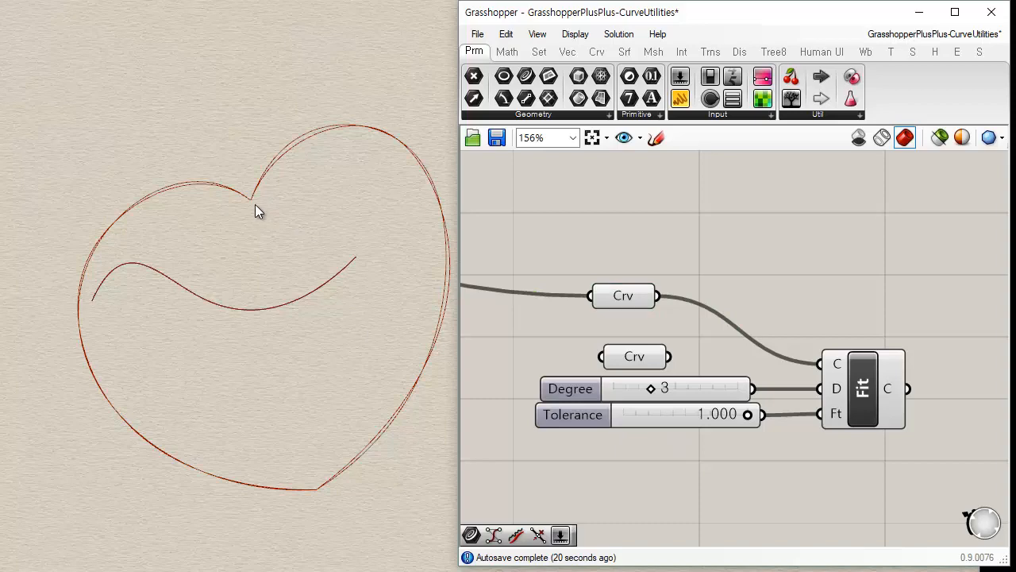
- Raise the Tolerance slider's maximum to 5, set the tolerance to 5.000, and highlight the fitted curve for comparison
double_click(584, 418)
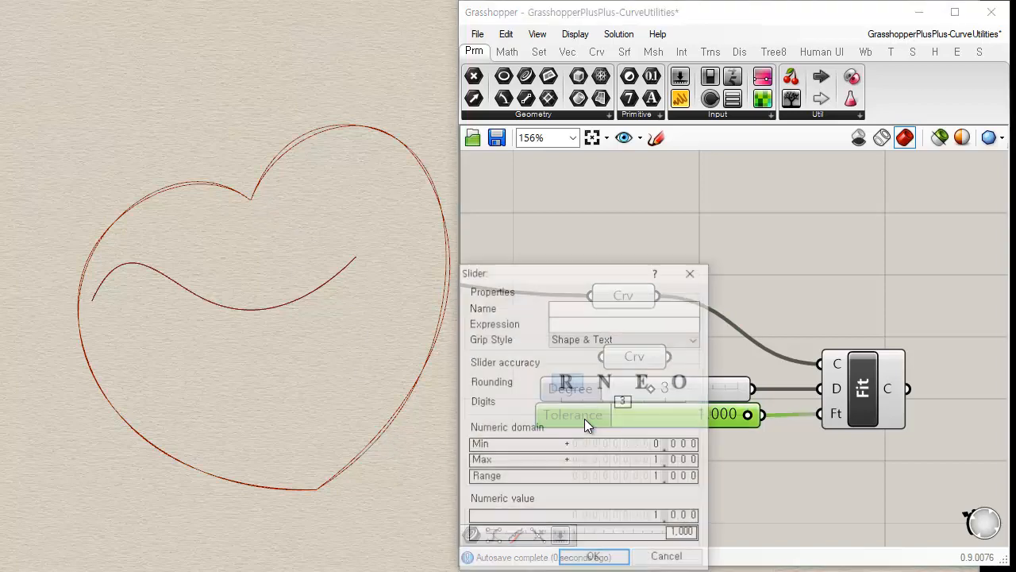
double_click(626, 461)
type("5,0")
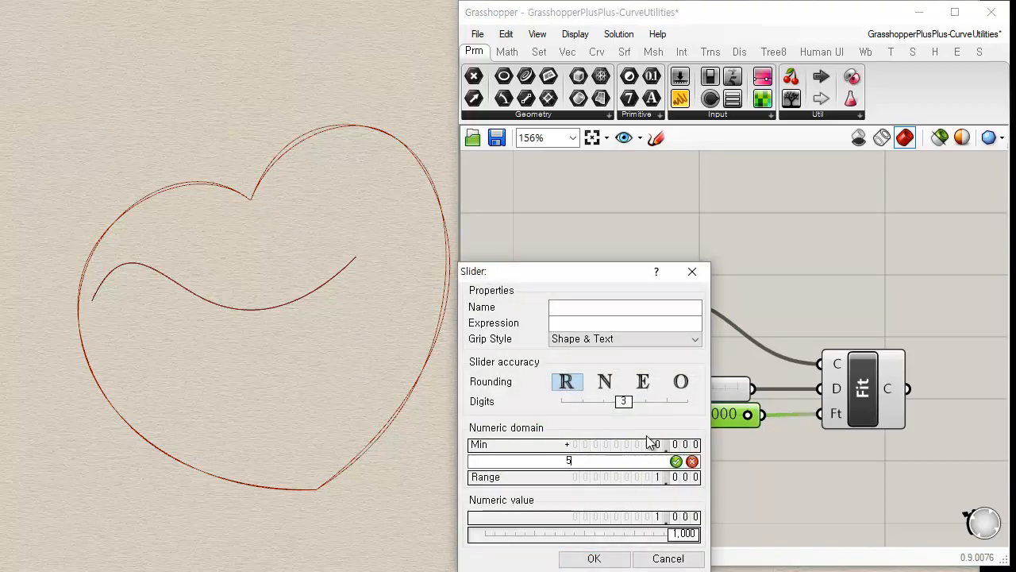
left_click(676, 461)
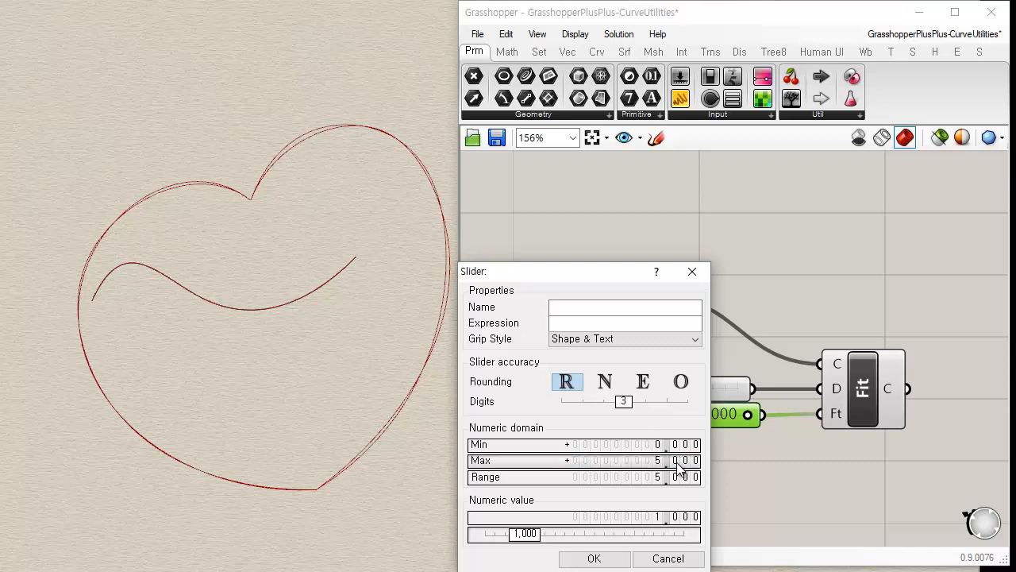
left_click(610, 559)
left_click_drag(648, 416, 750, 398)
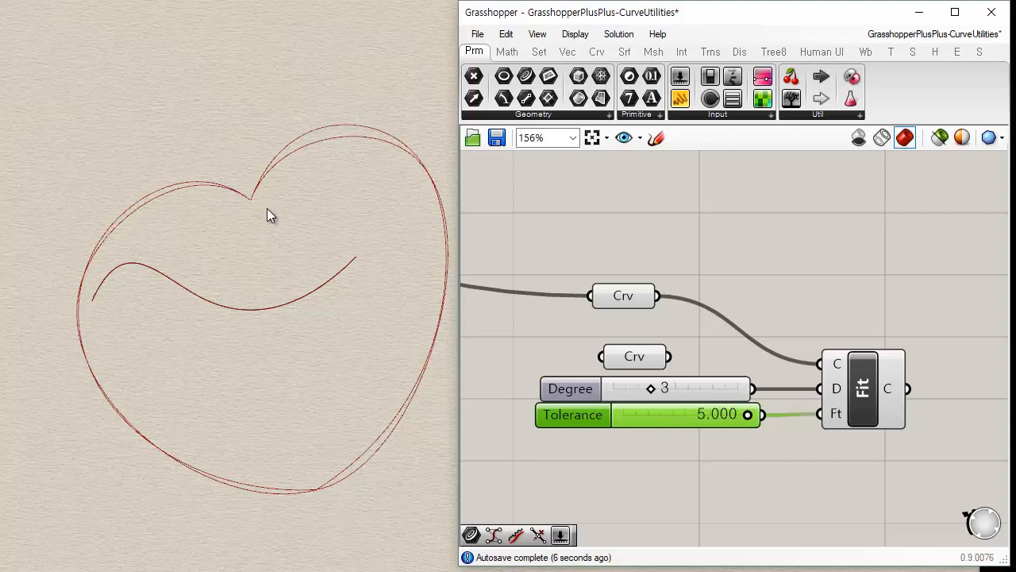
right_click_drag(755, 398, 697, 362)
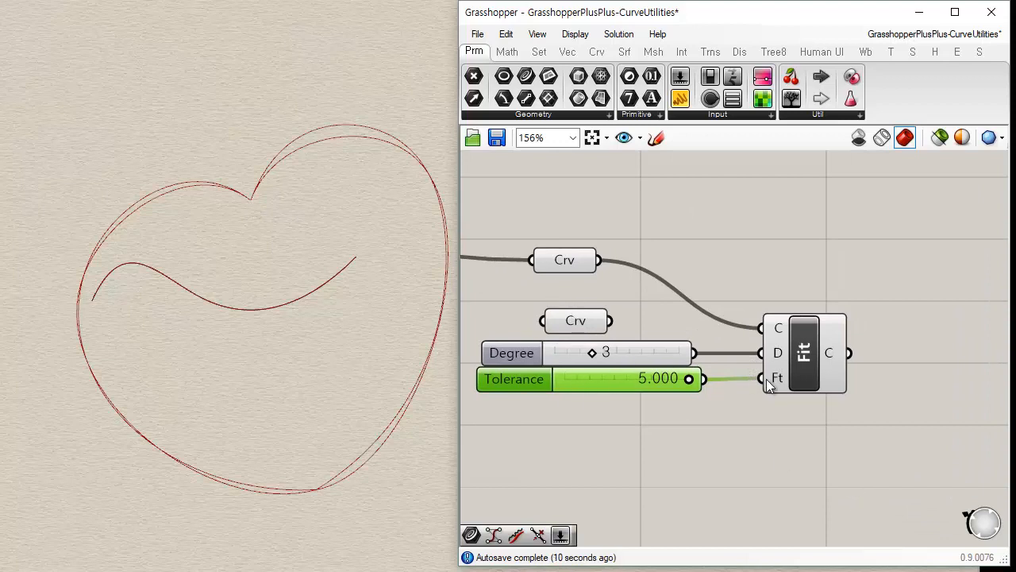
left_click(812, 367)
left_click(768, 275)
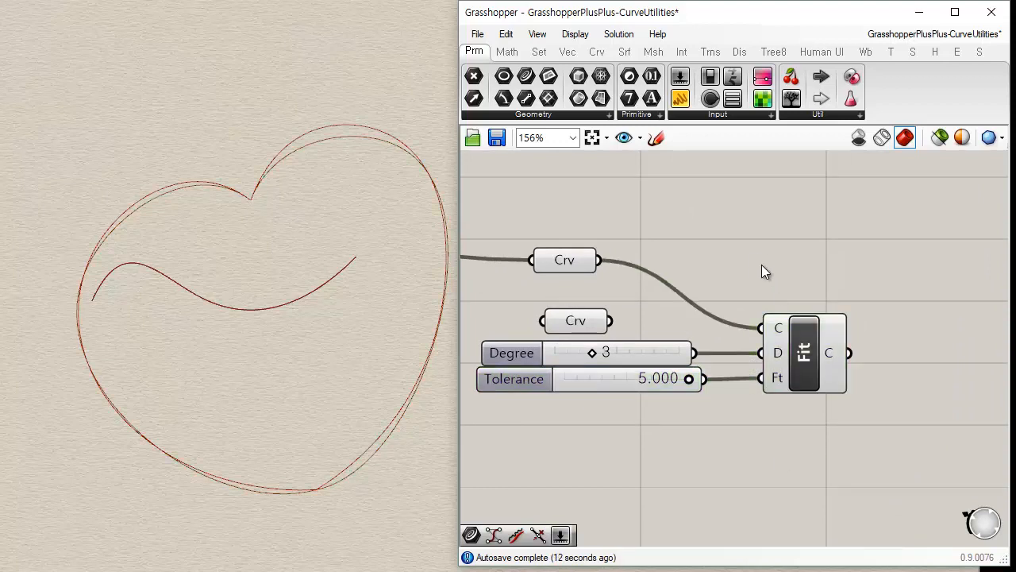
- Add a Rebuild Curve component directly below the Fit component and align it with Fit
right_click_drag(762, 264, 748, 227)
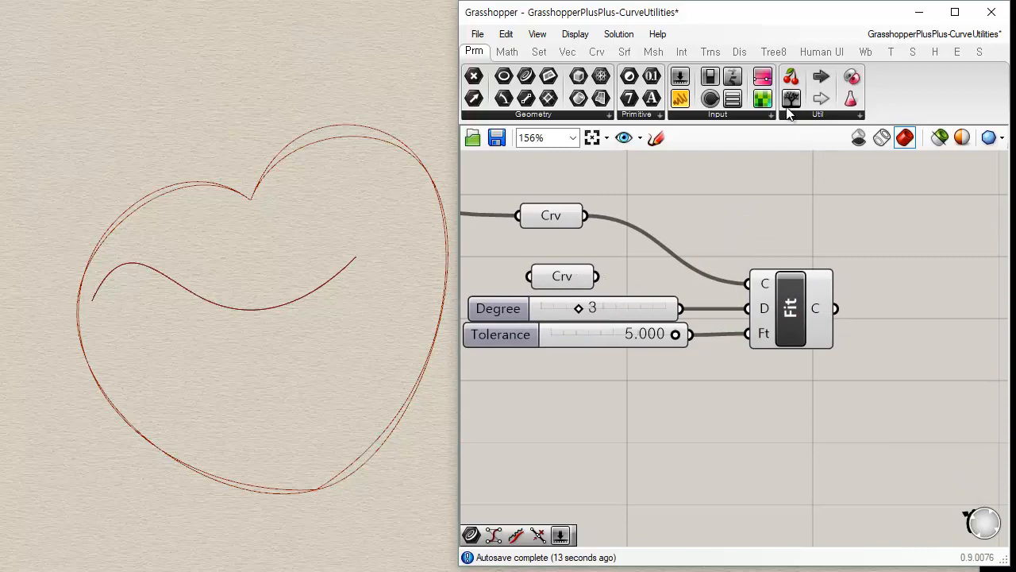
left_click(596, 51)
left_click(864, 115)
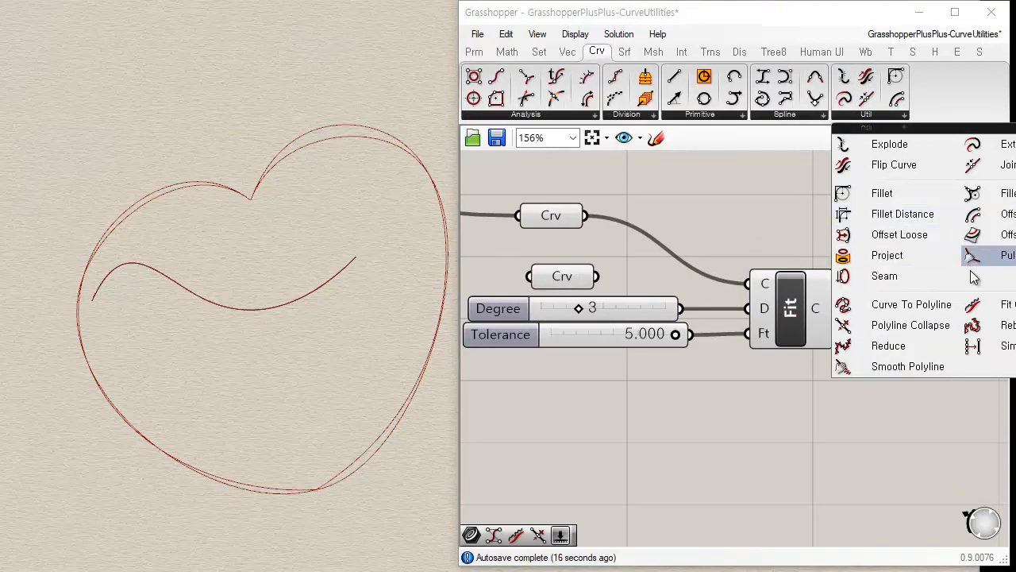
left_click(1010, 327)
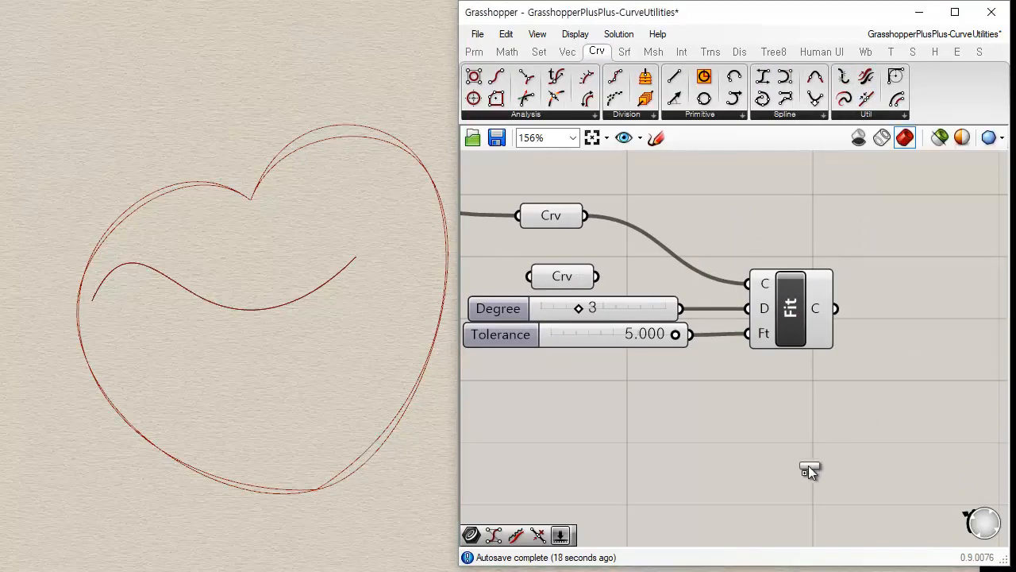
left_click(790, 437)
left_click_drag(788, 443, 788, 436)
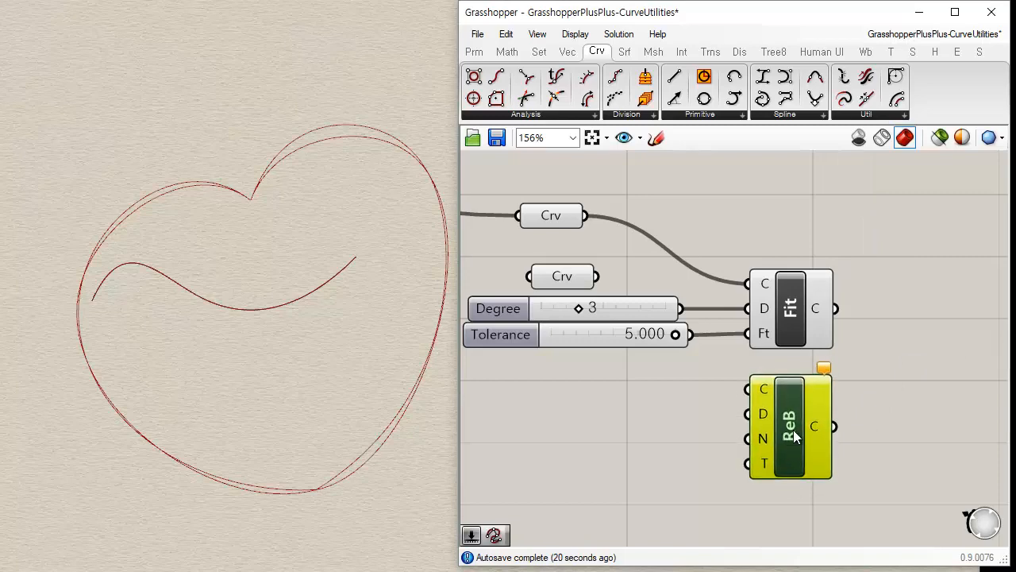
- Shift the heart's Curve parameter above the open curve's parameter and feed the open curve into Rebuild's C input
right_click_drag(610, 253, 606, 270)
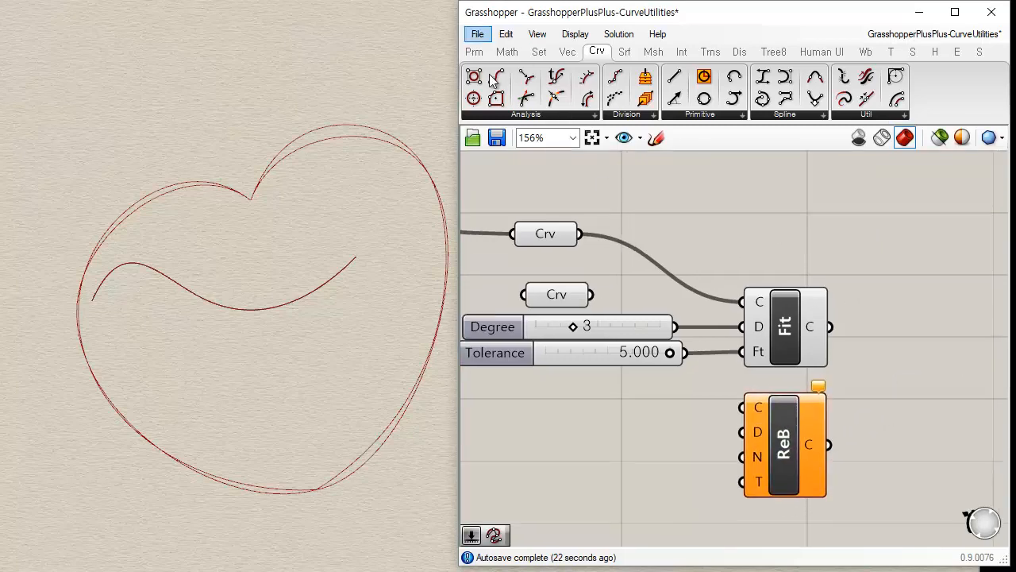
left_click(474, 52)
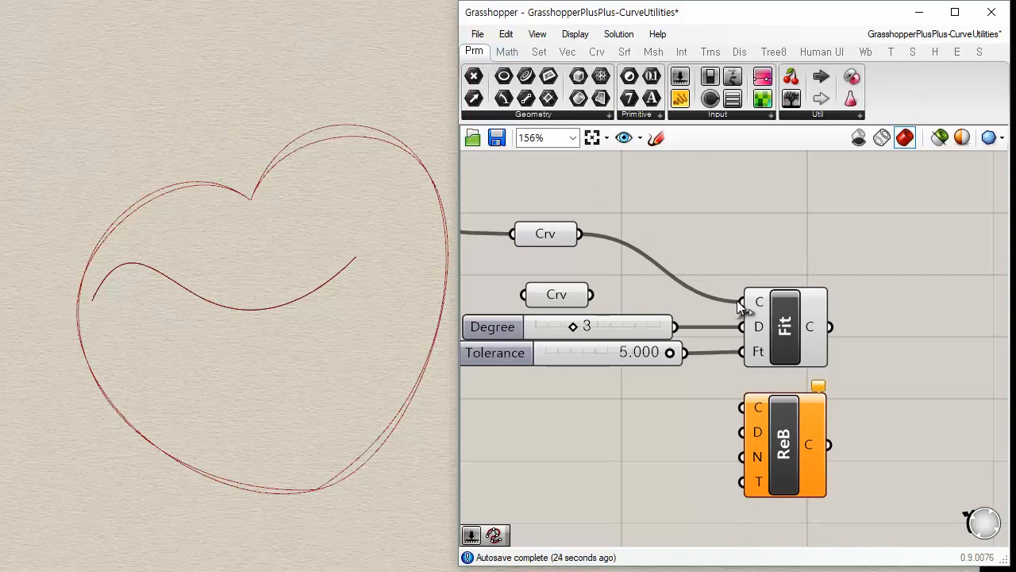
left_click_drag(545, 232, 706, 403)
left_click(563, 297)
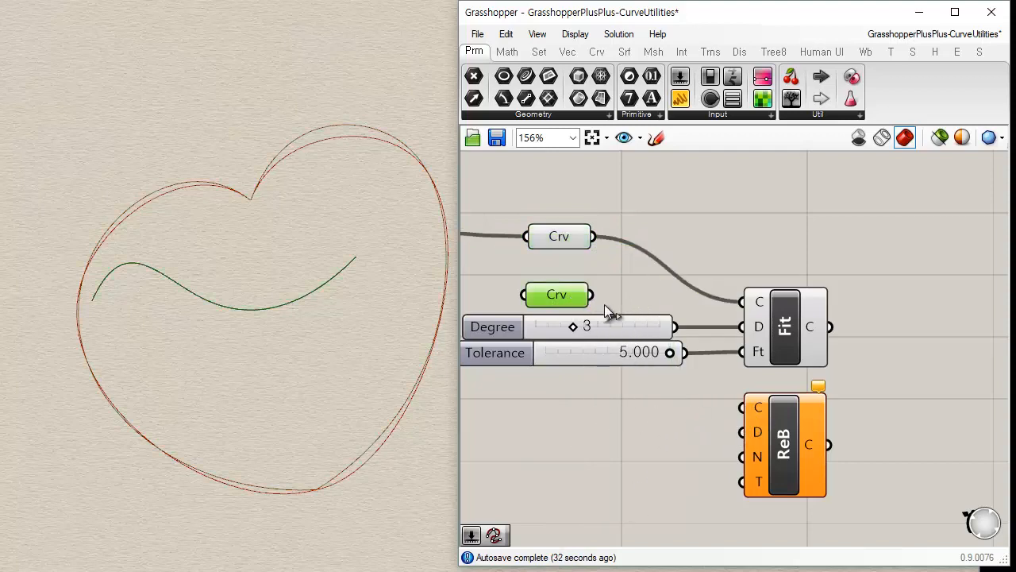
left_click_drag(592, 295, 748, 413)
left_click_drag(774, 449, 770, 447)
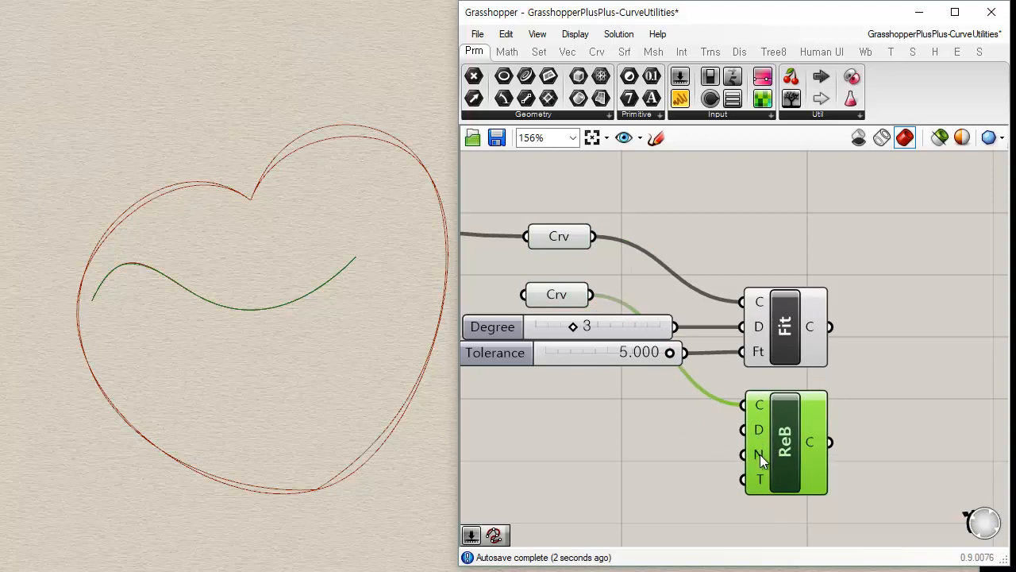
- Add a number slider of 4 beside the Rebuild component and connect it to the N control point count input
mouse_move(760, 454)
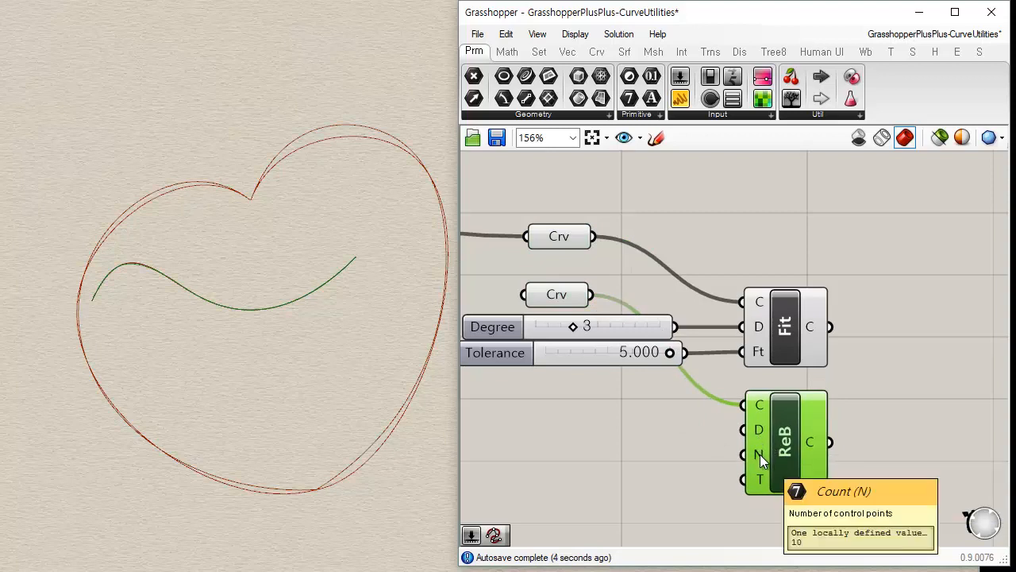
left_click(639, 441)
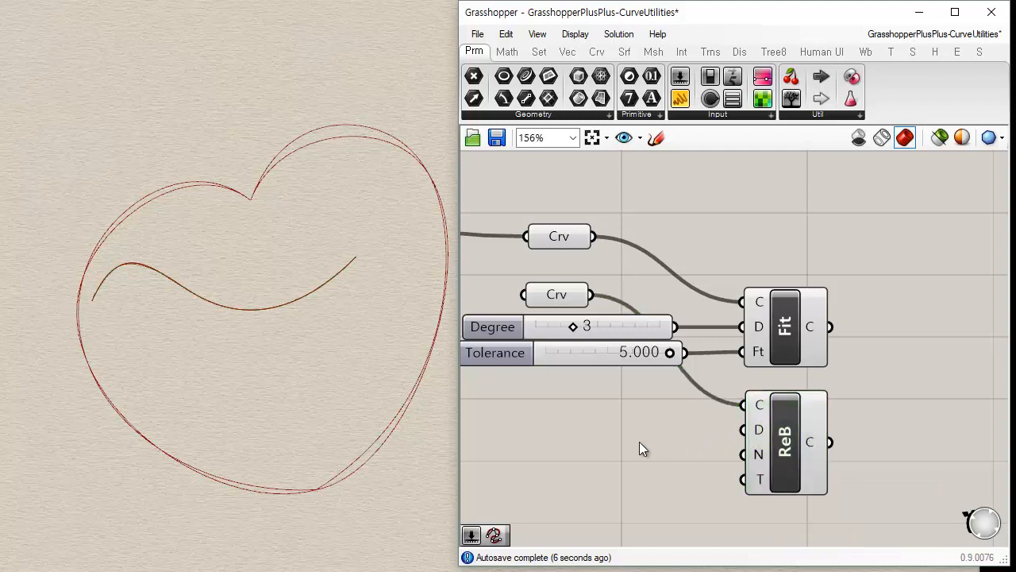
double_click(644, 442)
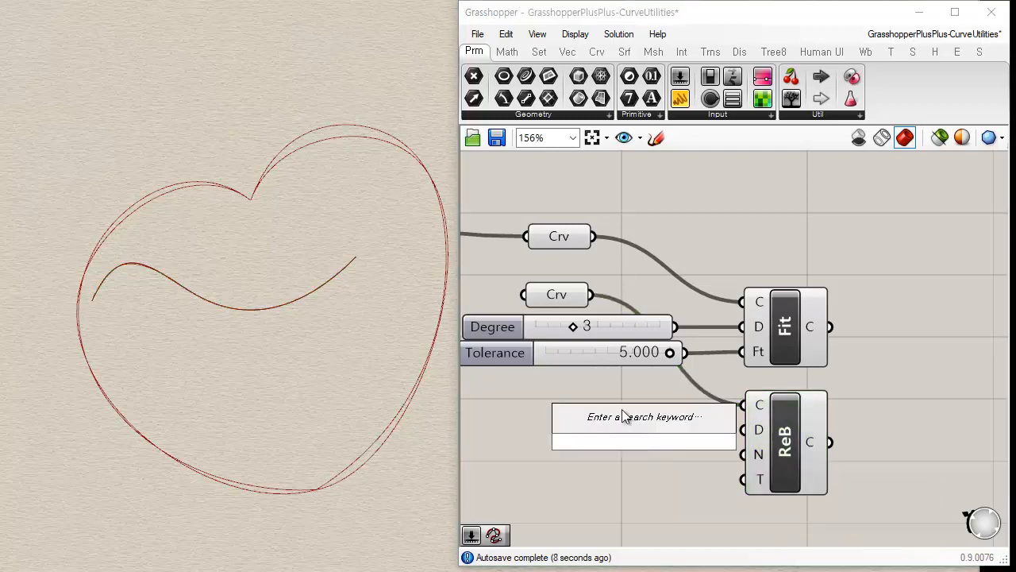
type("4")
key("Return")
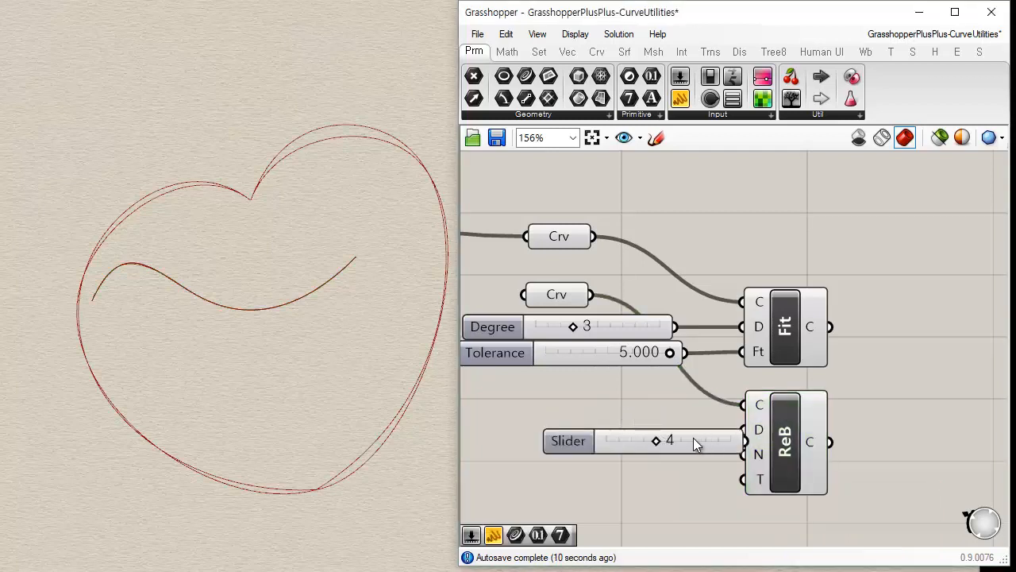
left_click_drag(693, 443, 655, 448)
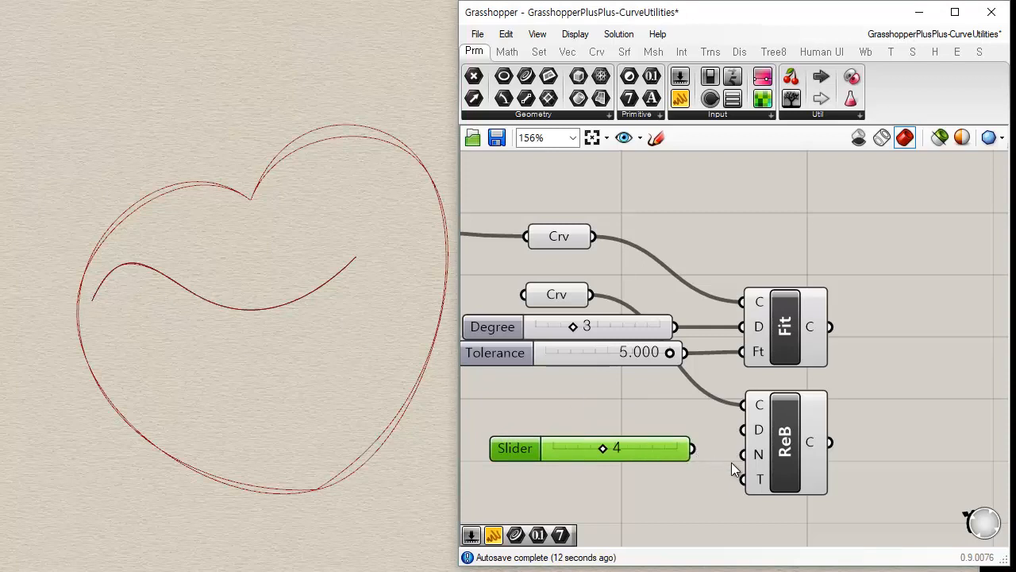
left_click_drag(741, 449, 690, 447)
left_click(790, 454)
left_click(643, 508)
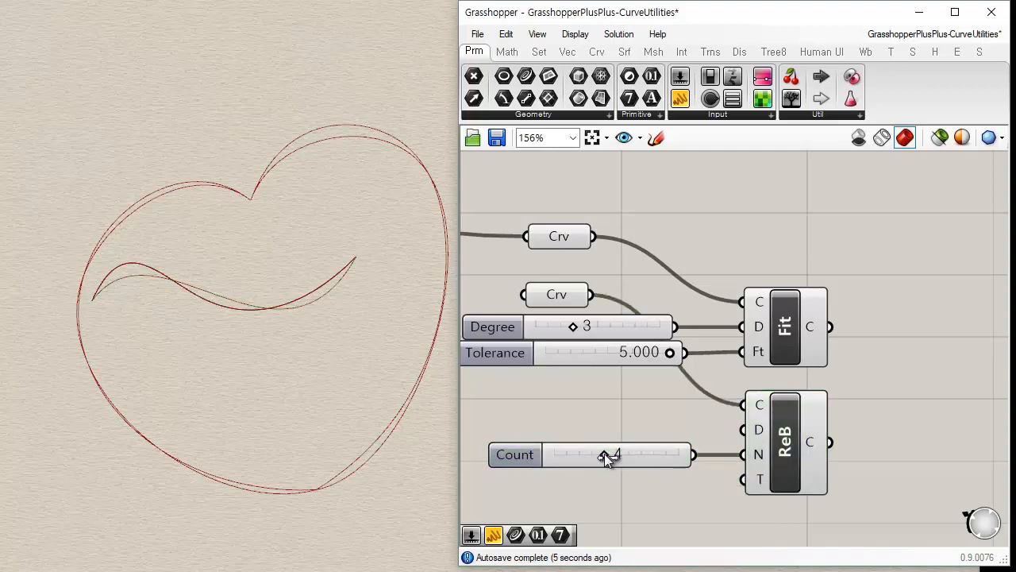
- Test the rebuilt curve with a control point Count of 3, and raise the Count to 7
left_click_drag(600, 453, 591, 453)
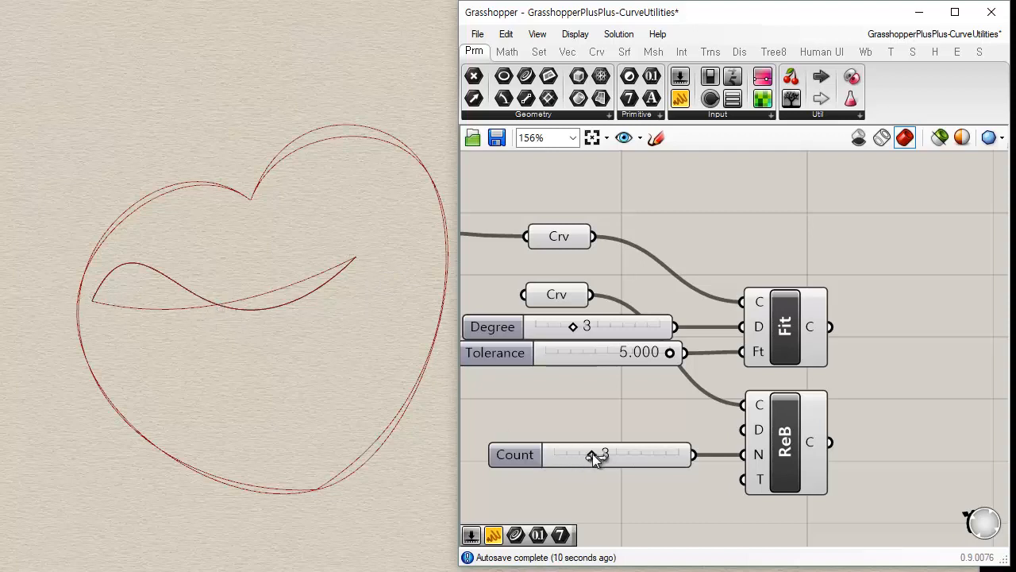
left_click_drag(596, 453, 644, 453)
- Add a Control Polygon component above Fit, feed it the heart's Curve parameter, and highlight its control polygon
scroll(646, 427, "down", 3)
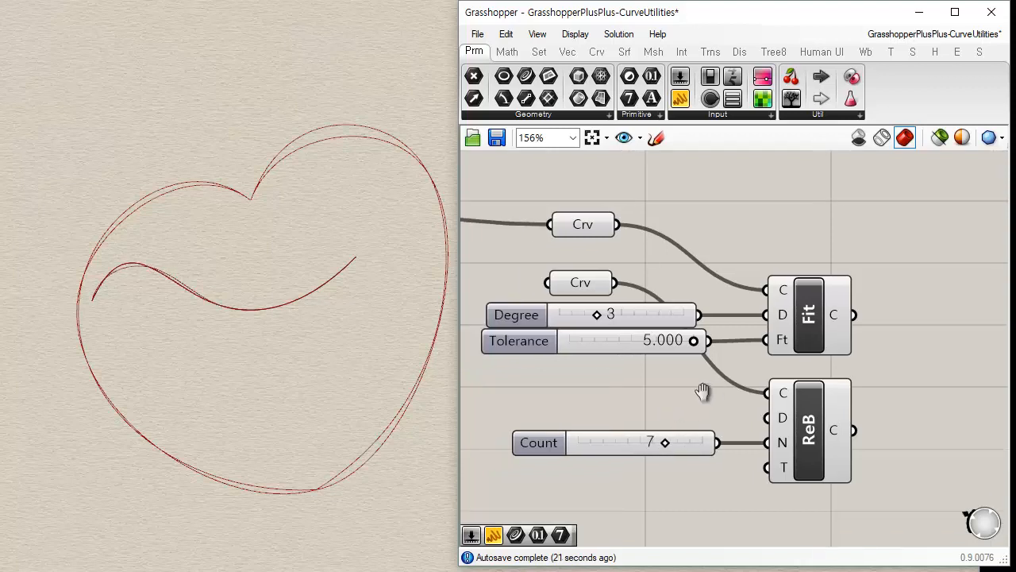
right_click_drag(601, 314, 729, 304)
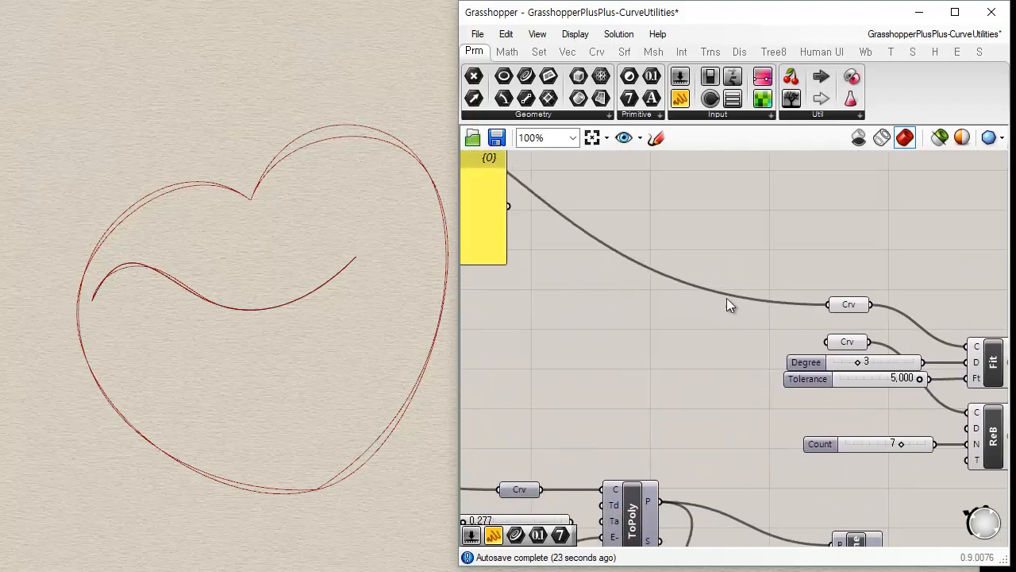
right_click_drag(738, 271, 526, 310)
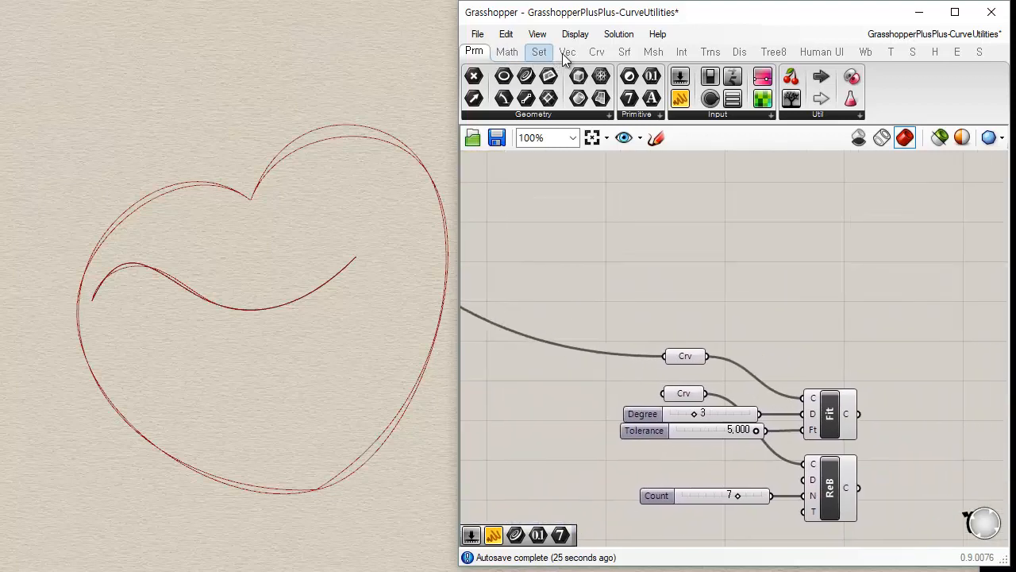
left_click(594, 53)
left_click_drag(474, 76, 823, 308)
left_click(702, 357)
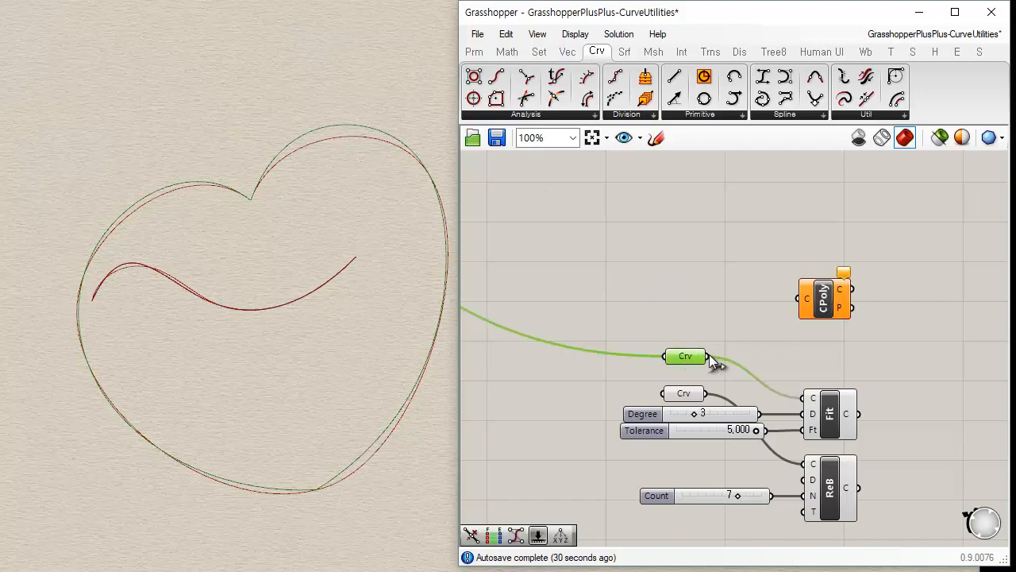
left_click_drag(709, 356, 833, 315)
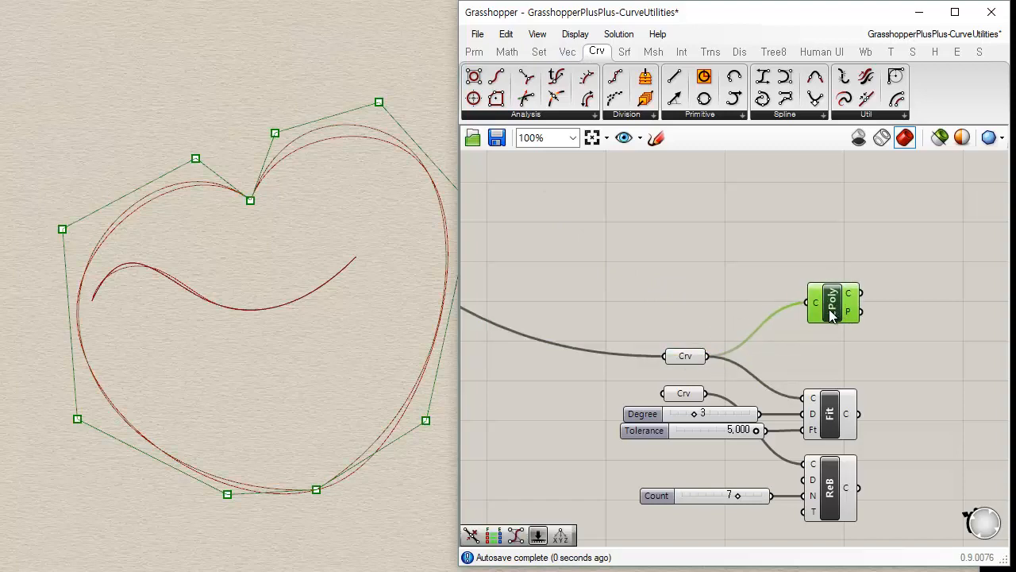
- Replace the open curve at Rebuild's C input with the heart's Curve parameter
right_click_drag(776, 352, 672, 286)
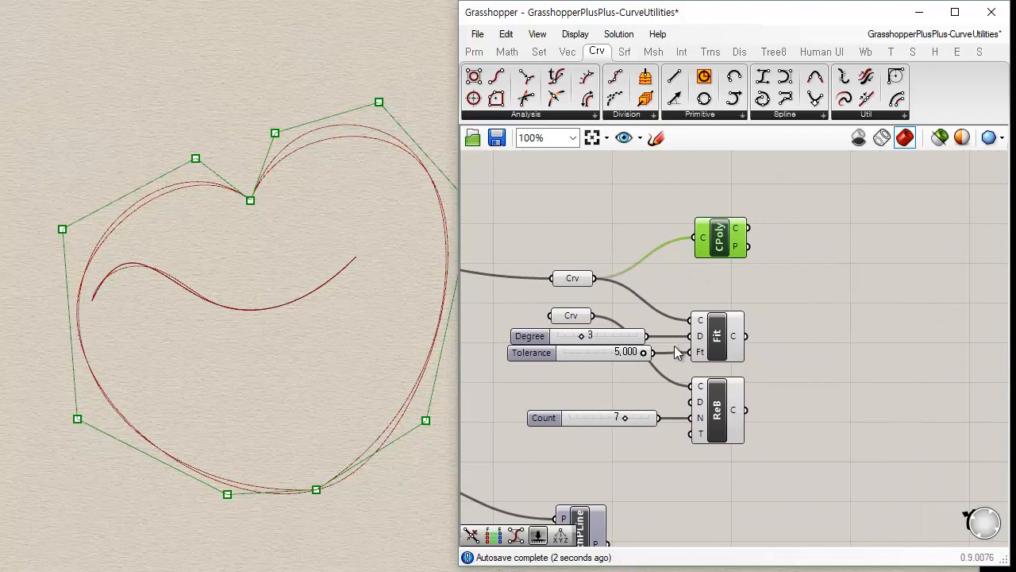
scroll(675, 353, "up", 1)
left_click_drag(574, 263, 703, 399)
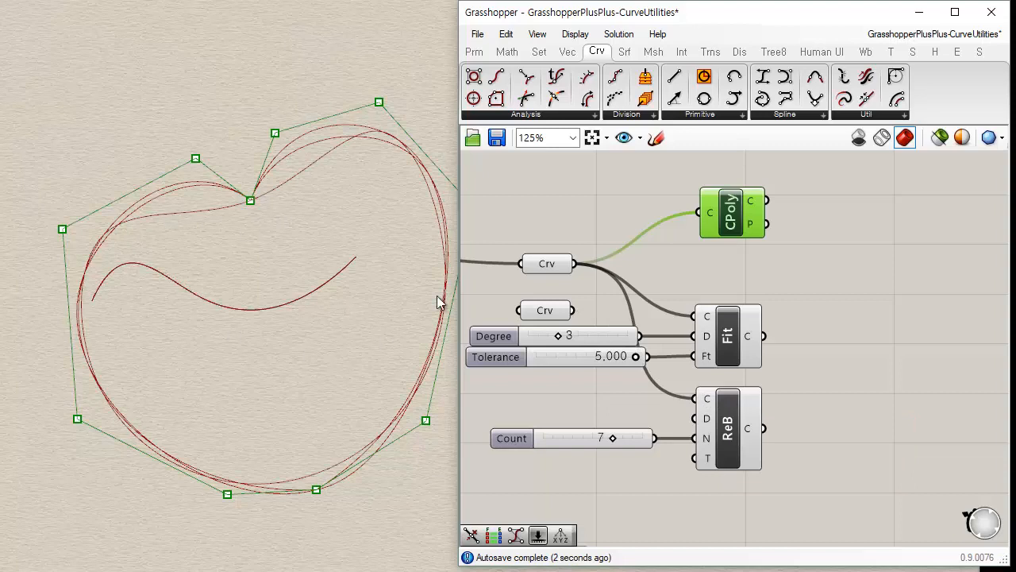
- Feed Rebuild's output into the Control Polygon component, place that component beside Rebuild, and raise the Count to 10
left_click_drag(767, 427, 697, 221, "shift")
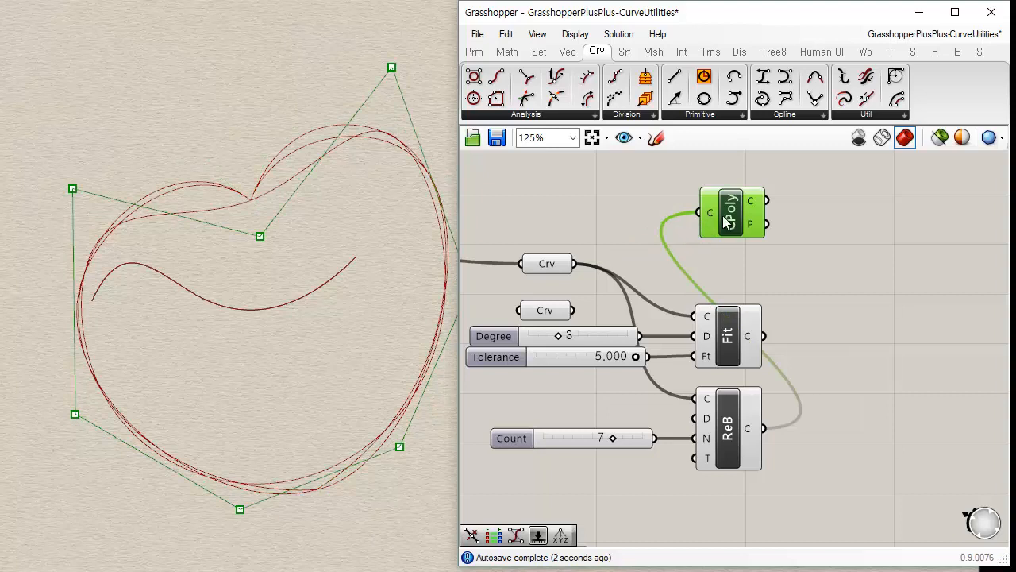
left_click_drag(735, 225, 846, 436)
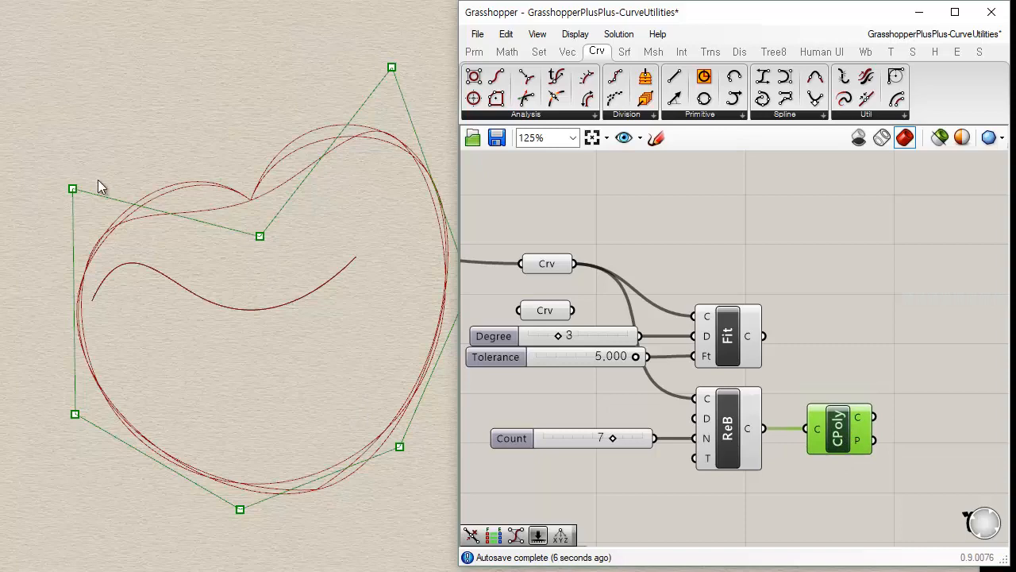
left_click_drag(610, 442, 624, 419)
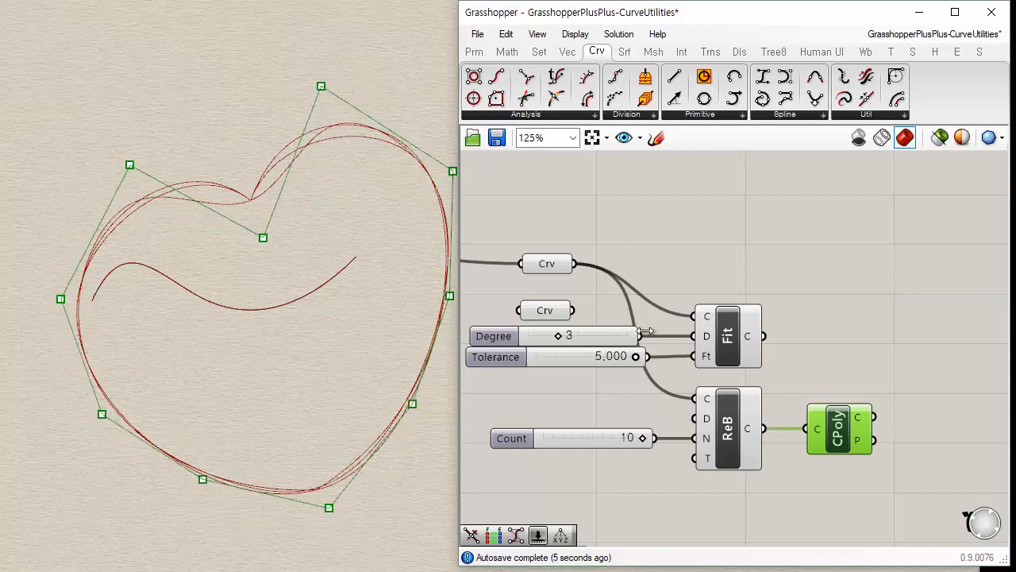
left_click(651, 290)
- Feed the Offset component's C output into the upper Curve parameter that supplies Fit and Rebuild
scroll(655, 294, "down", 5)
scroll(683, 301, "up", 5)
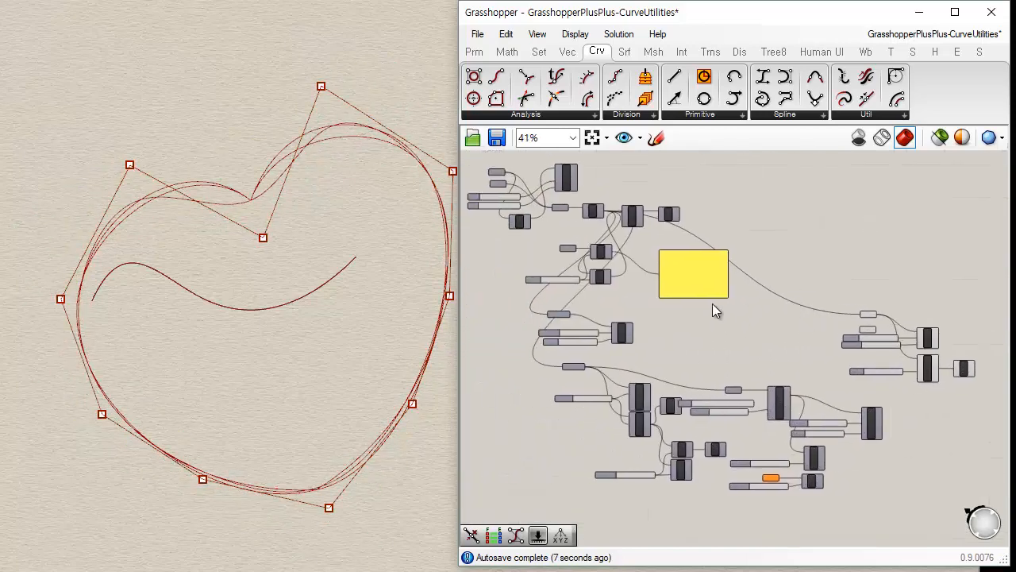
right_click_drag(658, 235, 617, 149)
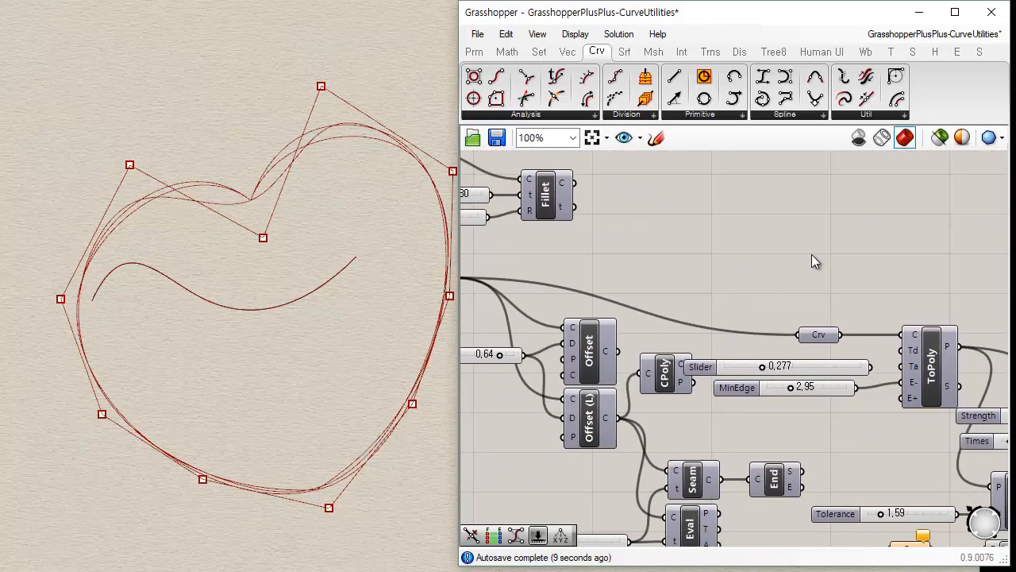
right_click_drag(810, 255, 785, 258)
scroll(775, 265, "down", 2)
right_click_drag(754, 314, 620, 338)
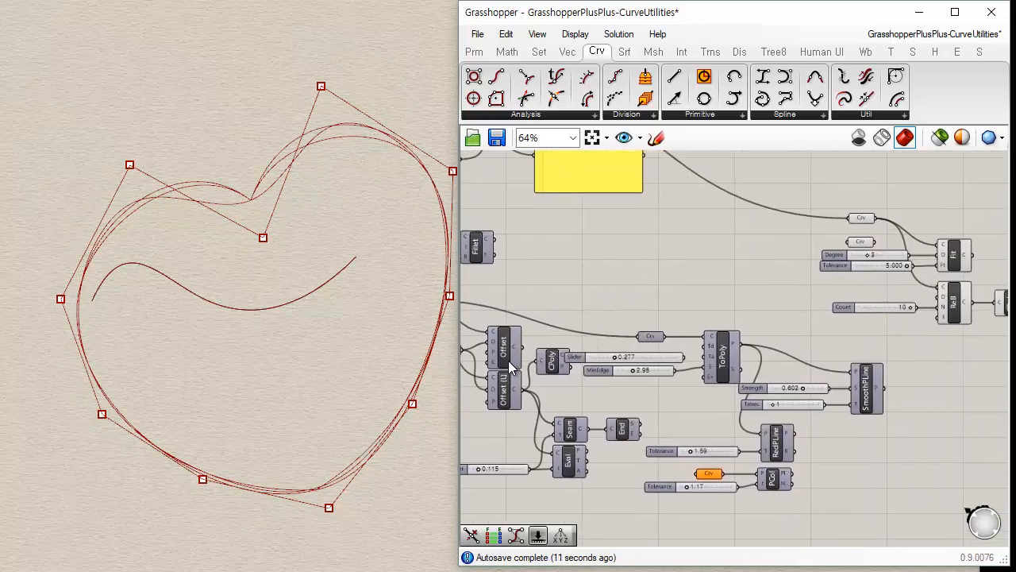
left_click_drag(522, 347, 848, 226)
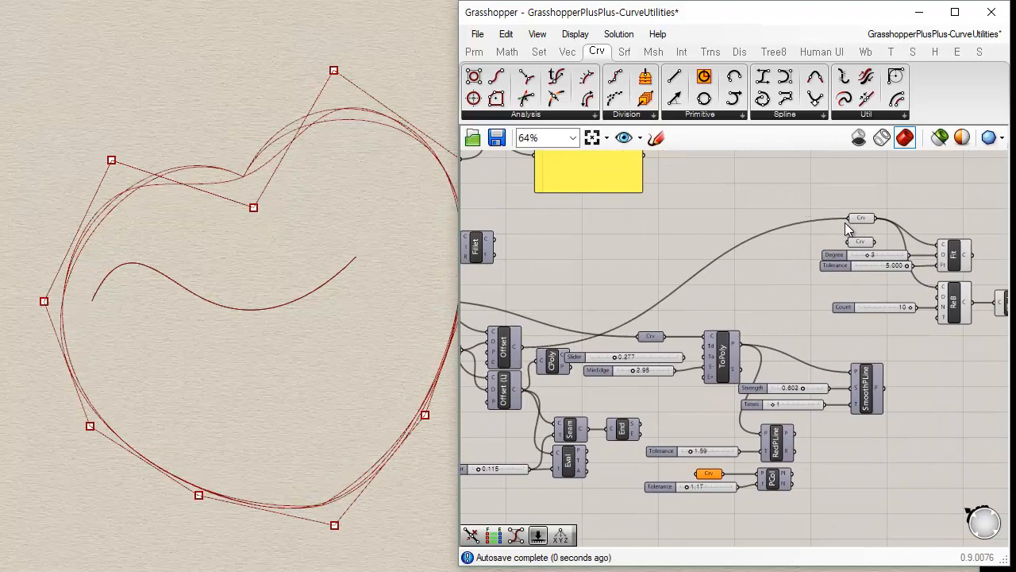
- Feed the upper Curve parameter into the Control Polygon component, place it above Fit, and examine the offset curve's control points
left_click(864, 219)
right_click_drag(877, 238, 647, 250)
scroll(663, 234, "up", 3)
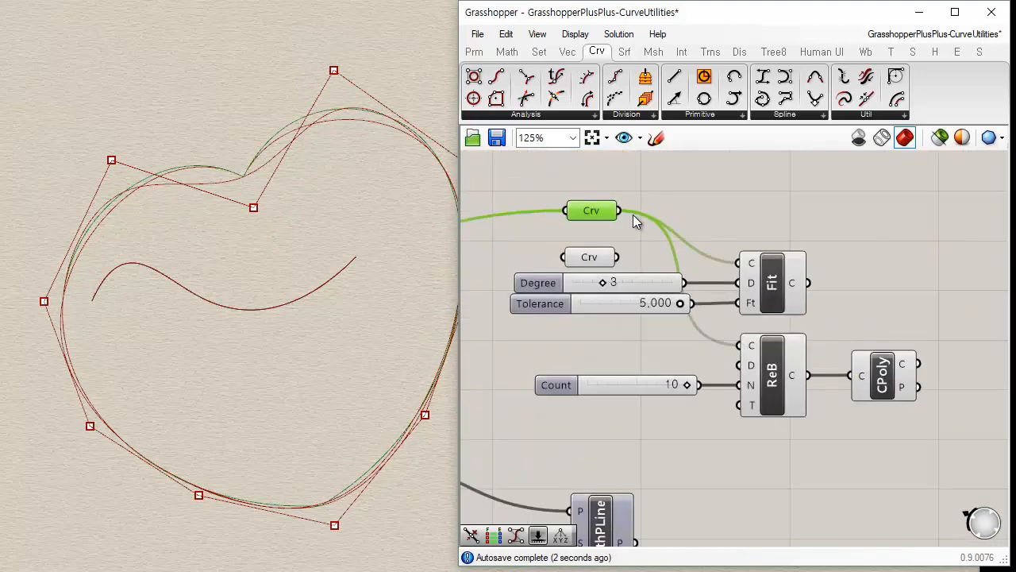
left_click_drag(617, 212, 853, 222)
left_click(591, 211)
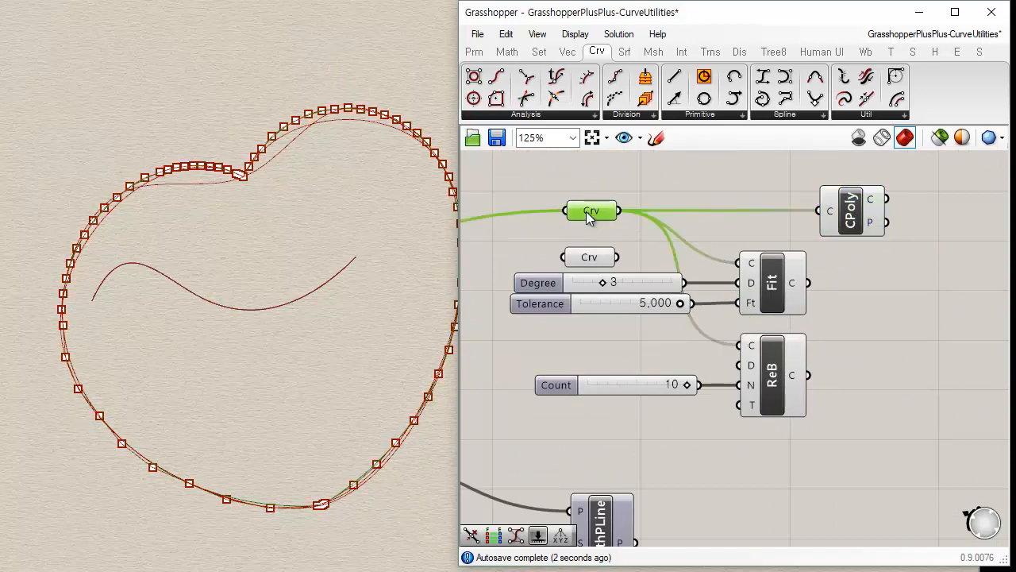
- Reconnect Rebuild's output to the Control Polygon component and highlight the Rebuild and Fit curves in turn
left_click_drag(619, 211, 738, 350)
left_click_drag(805, 377, 818, 225)
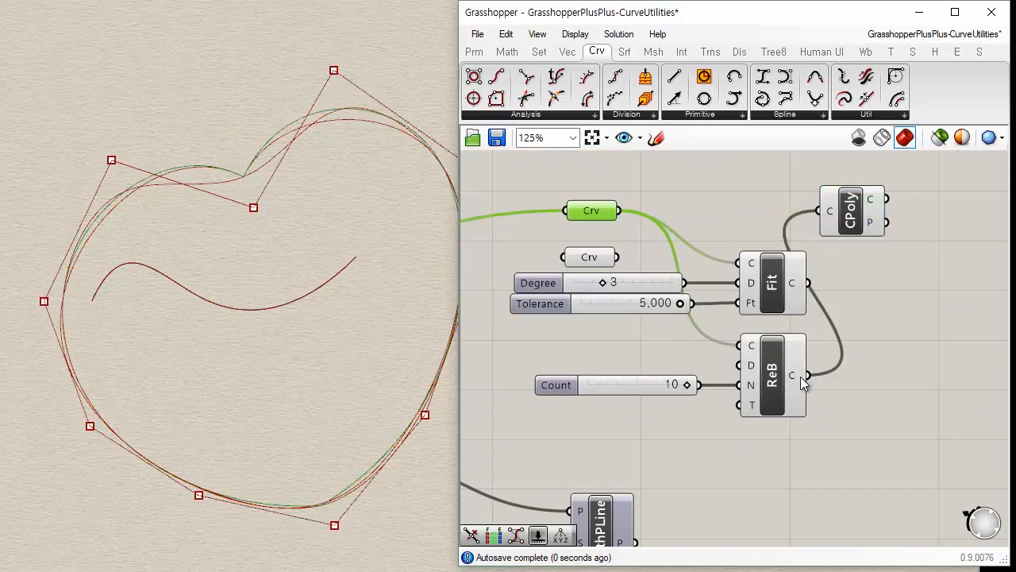
left_click(770, 378)
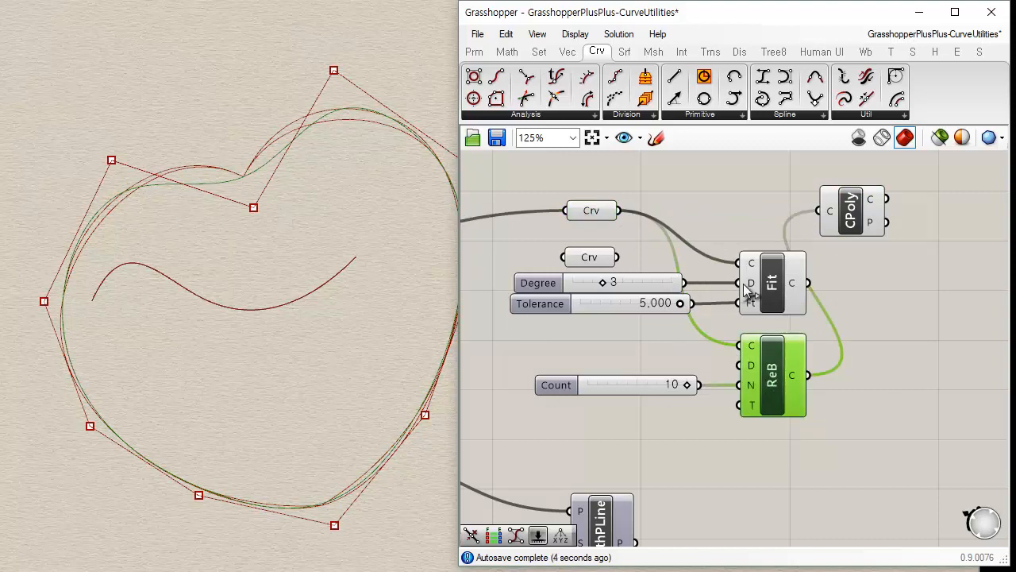
left_click(790, 297)
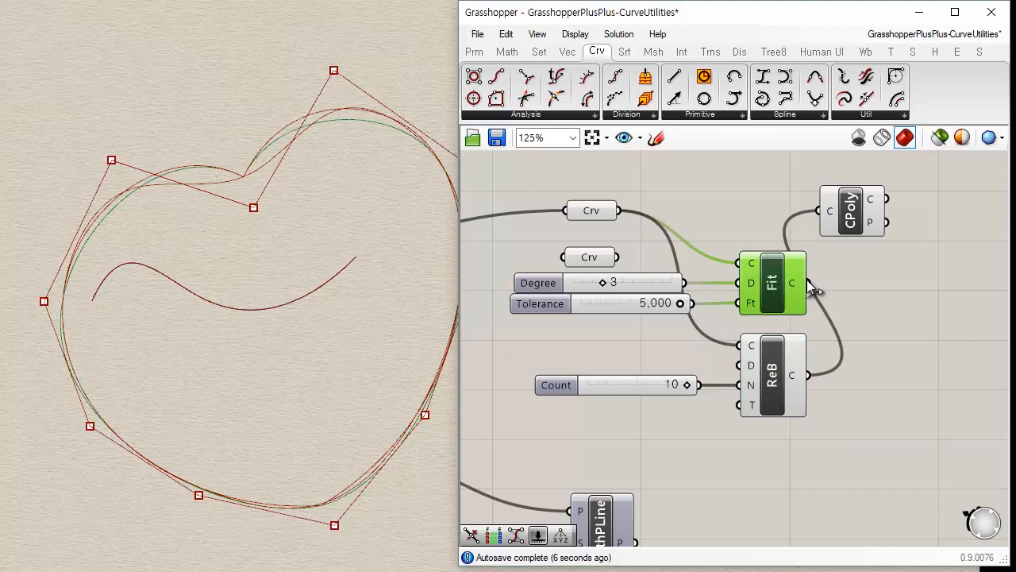
- Compare the Fit and Rebuild control polygons, leave Fit feeding the Control Polygon component, and set the fit Tolerance to 0.480
left_click_drag(808, 284, 897, 240)
left_click(766, 405)
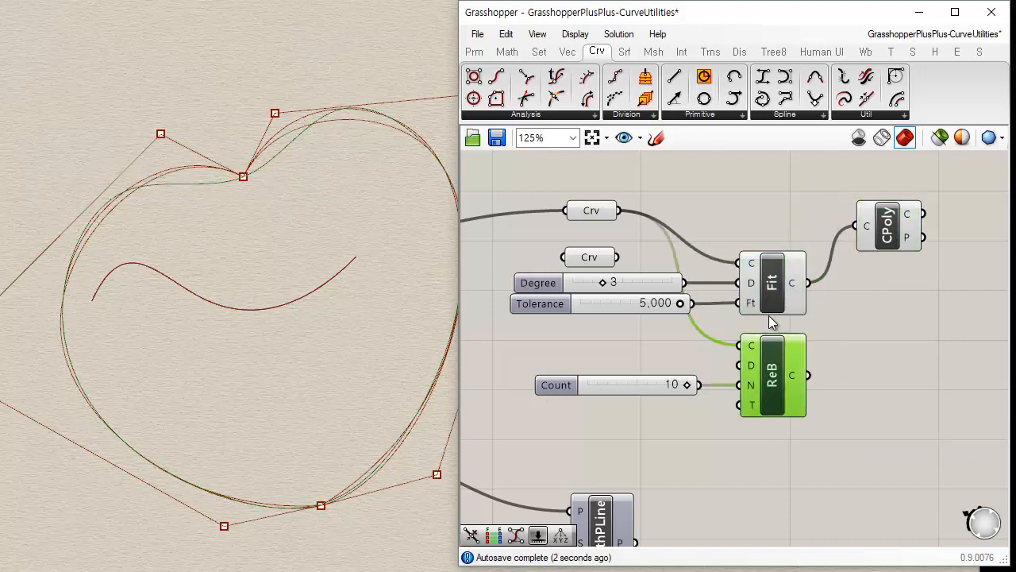
left_click(778, 286)
left_click_drag(808, 375, 855, 226)
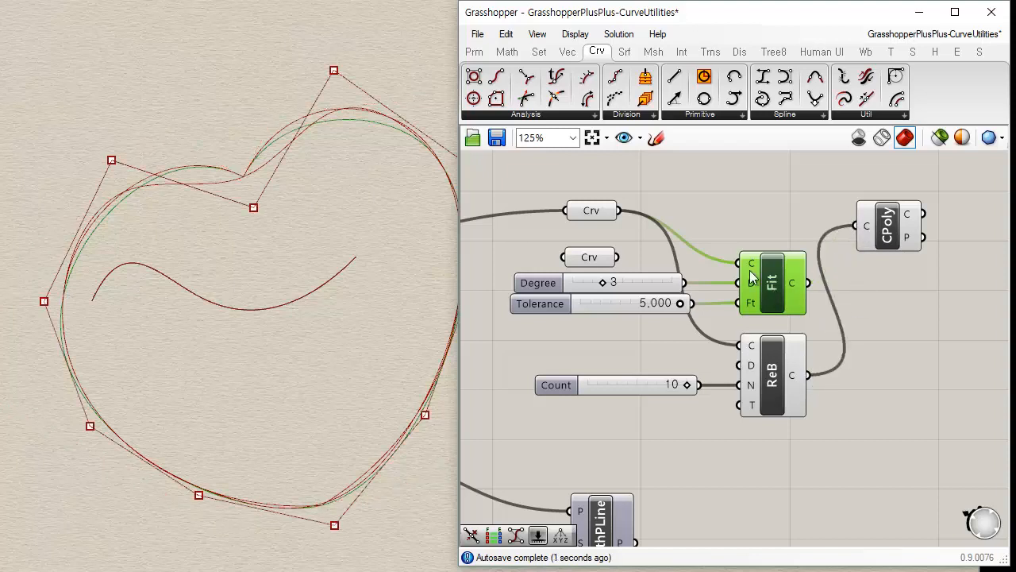
left_click_drag(808, 283, 857, 227)
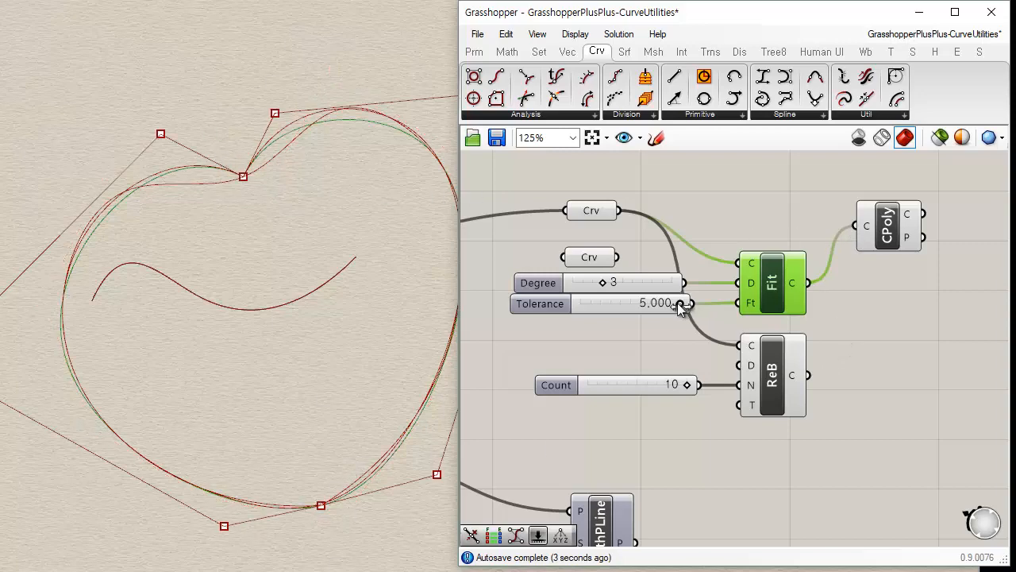
left_click_drag(679, 304, 589, 308)
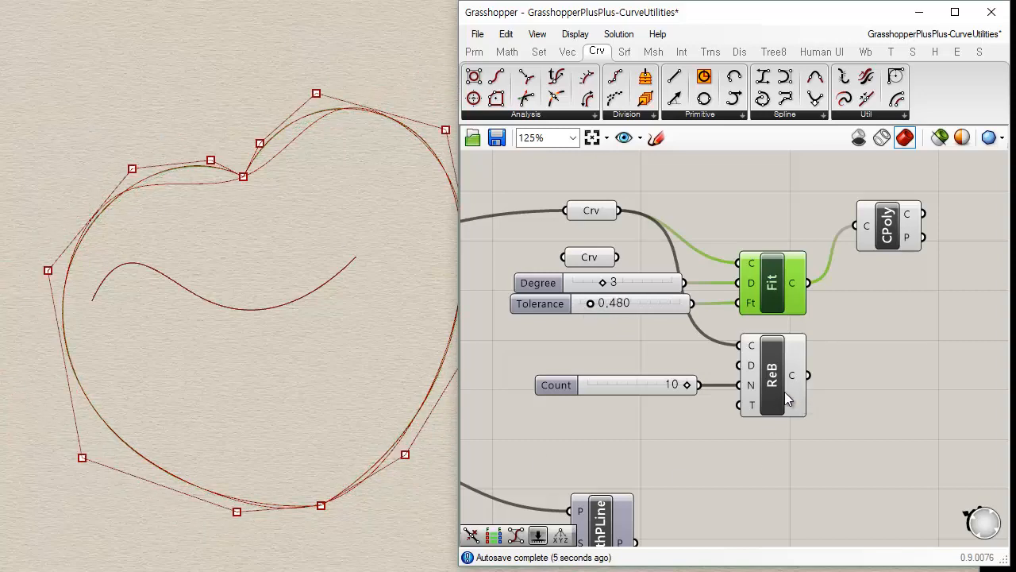
- Add a Boolean Toggle set to True below the Count slider and connect it to Rebuild's T tangents input
mouse_move(755, 411)
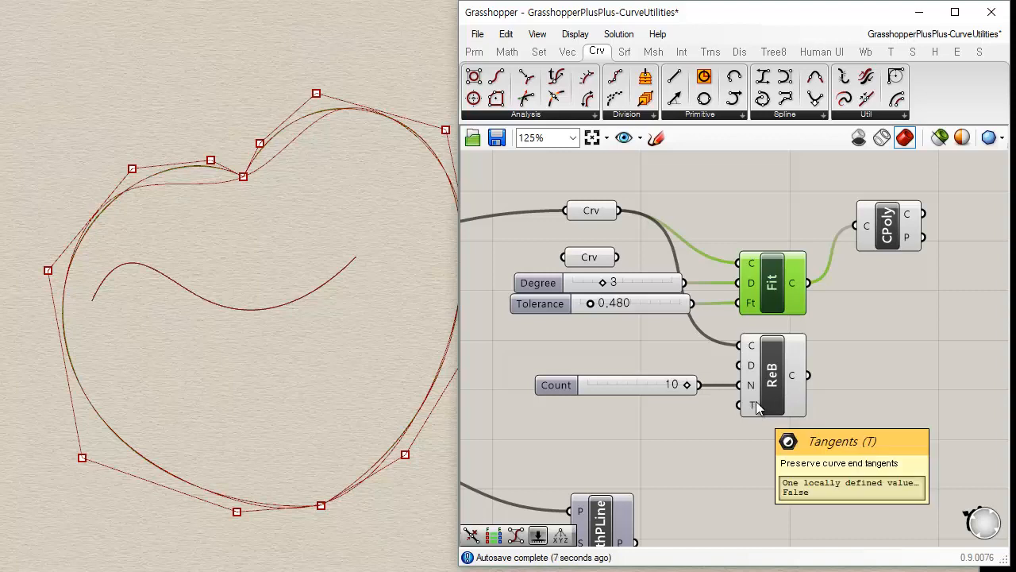
right_click_drag(751, 365, 628, 297)
left_click(659, 316)
right_click_drag(732, 279, 777, 333)
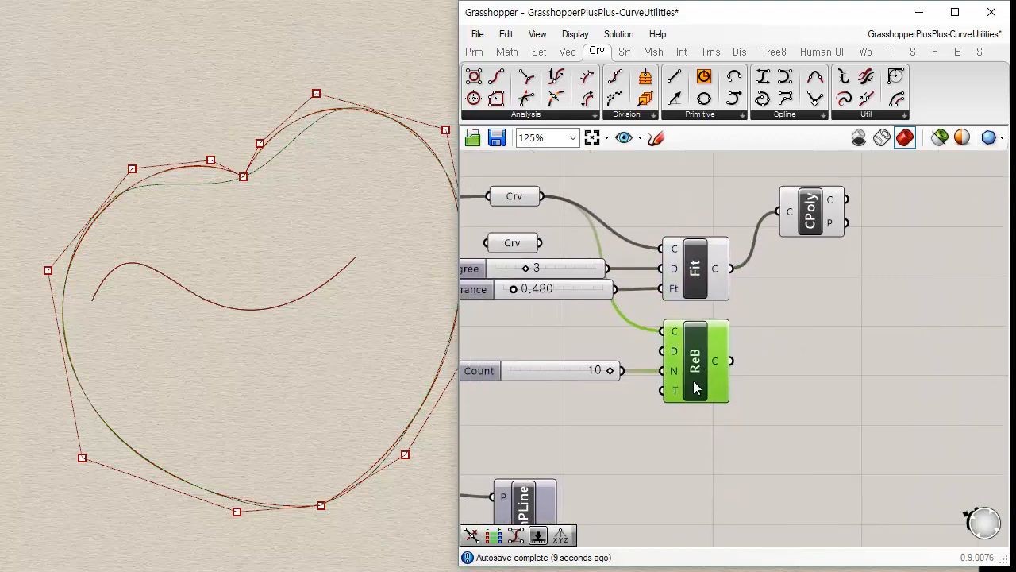
left_click(486, 52)
left_click(715, 81)
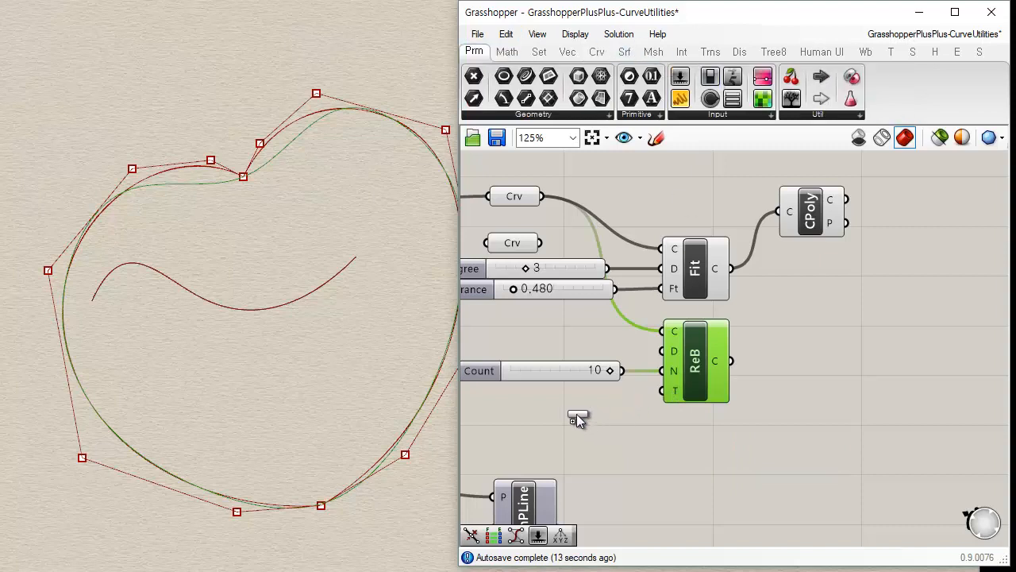
left_click(573, 412)
left_click_drag(662, 393, 622, 411)
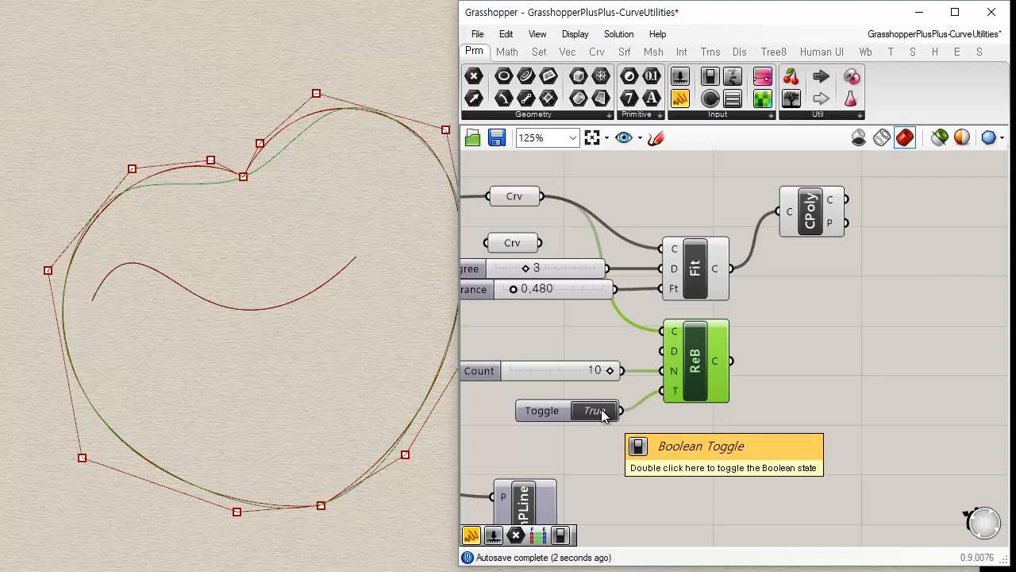
scroll(689, 409, "up", 5)
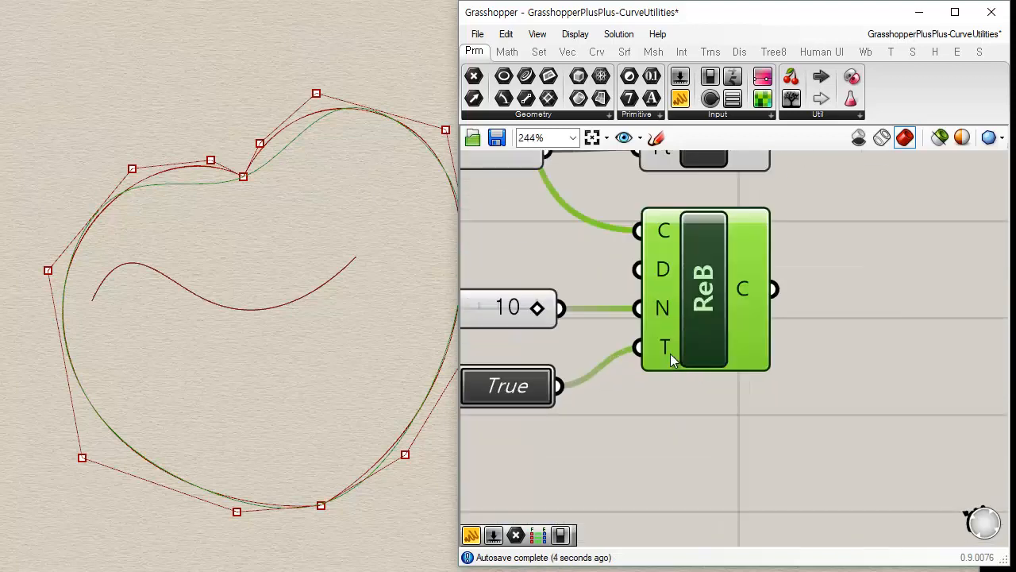
mouse_move(670, 353)
mouse_move(317, 329)
right_mouse_down()
mouse_move(309, 254)
mouse_move(314, 329)
right_mouse_up()
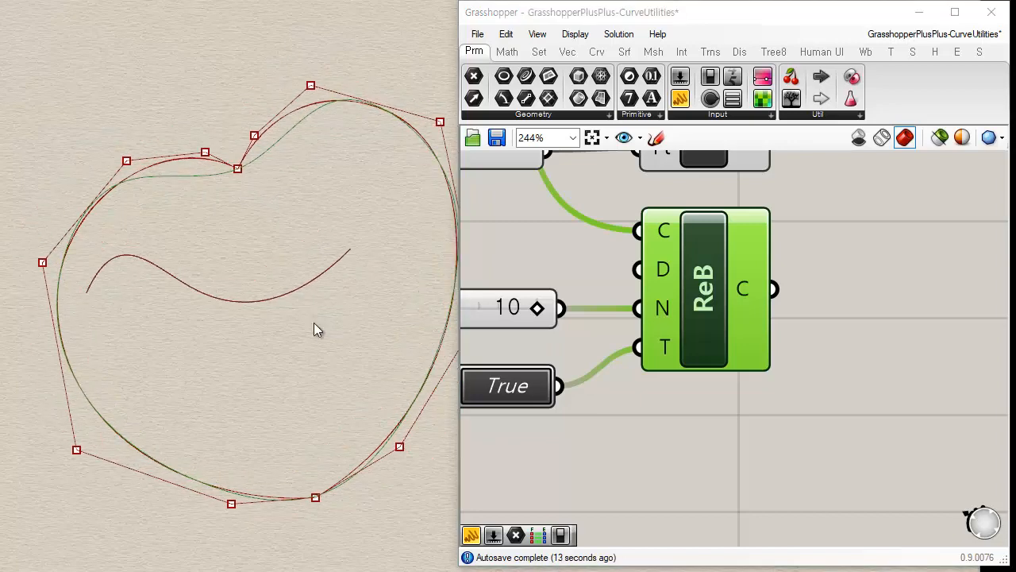
left_click(734, 512)
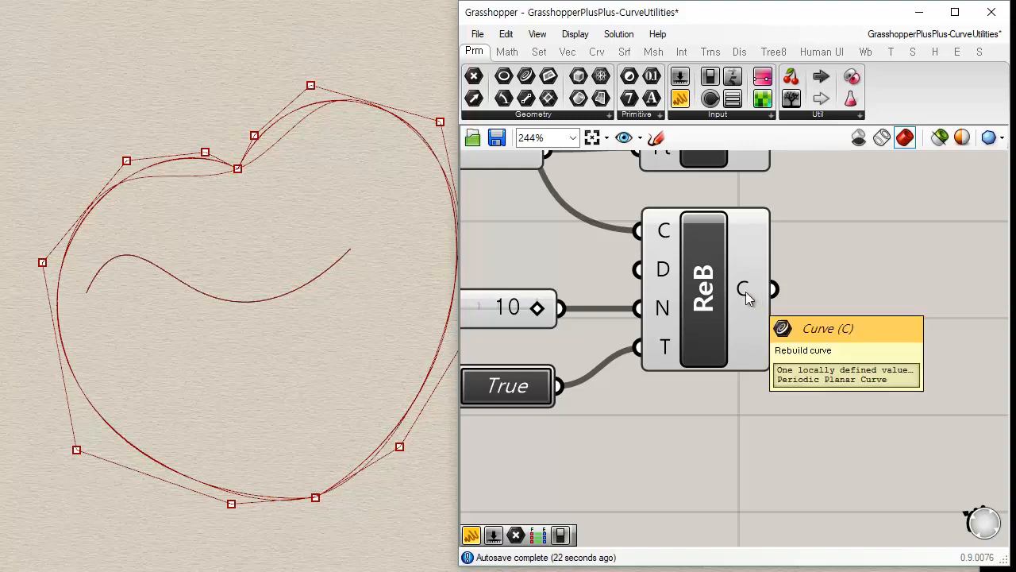
- Delete the Control Polygon component connected to Fit
scroll(805, 266, "down", 3)
right_click_drag(718, 259, 683, 314)
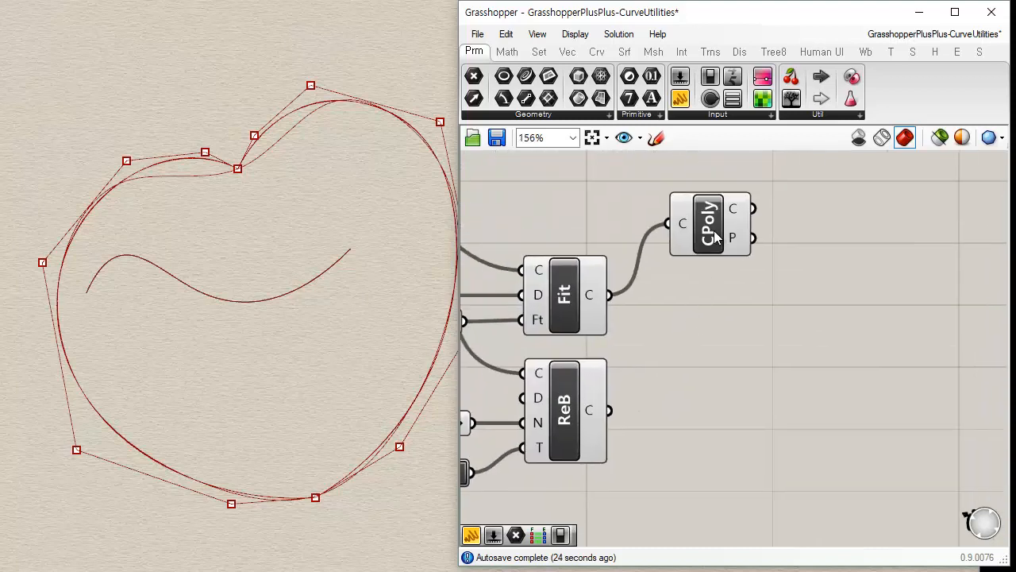
left_click(712, 234)
key("Delete")
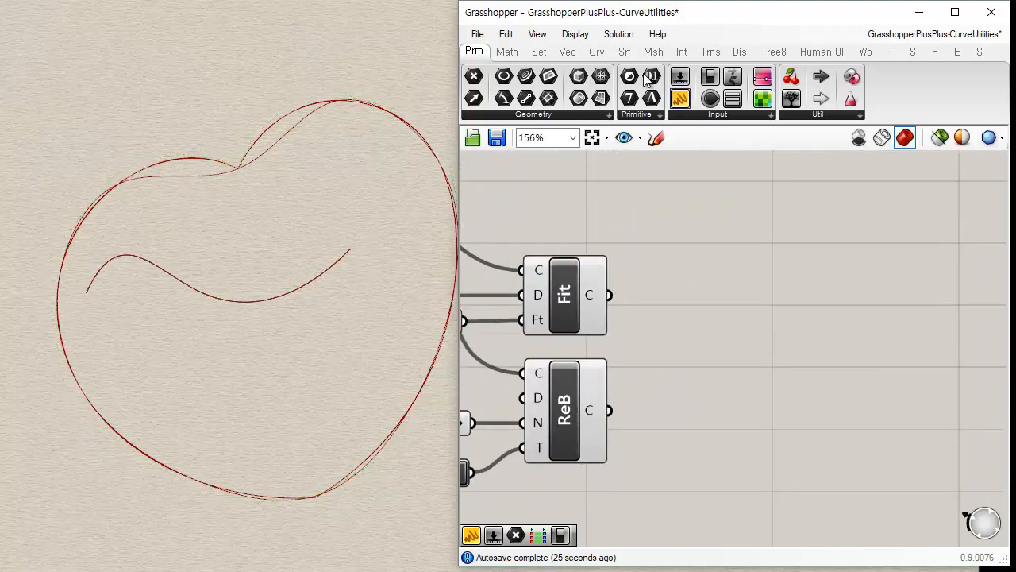
- Add an Explode component beside Fit and connect Fit's curve output to its C input
left_click(596, 52)
left_click(877, 118)
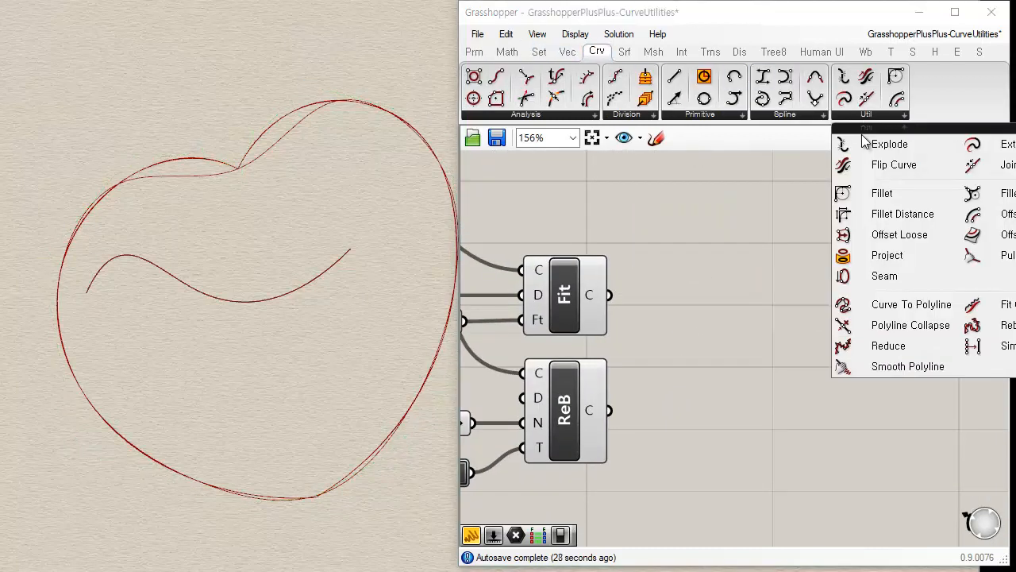
left_click_drag(862, 140, 758, 310)
left_click_drag(608, 294, 724, 293)
left_click_drag(764, 315, 726, 319)
- Add a Panel beside Explode and connect Explode's S segments output to it
left_click(480, 52)
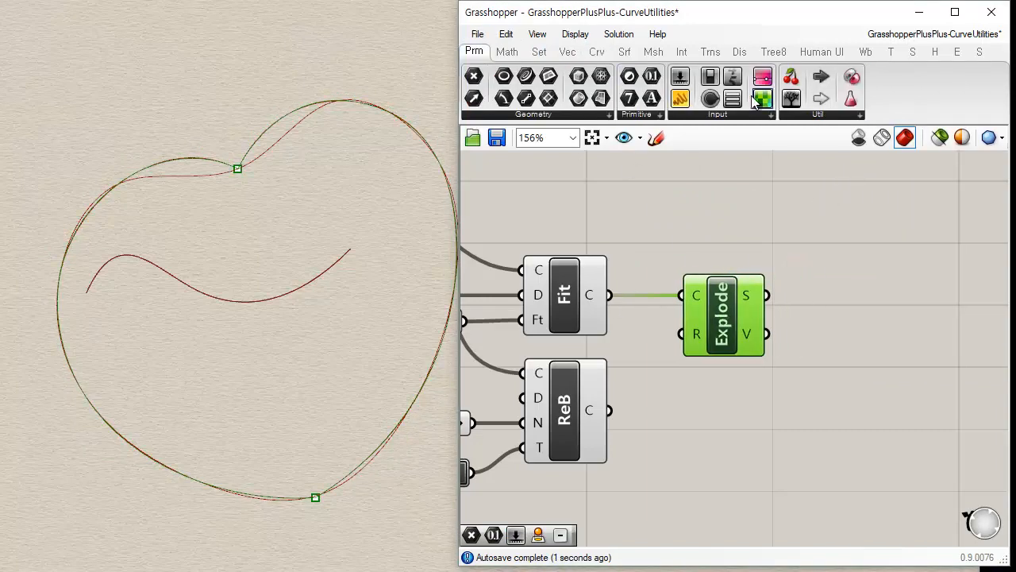
left_click_drag(847, 330, 867, 323)
right_click(872, 300)
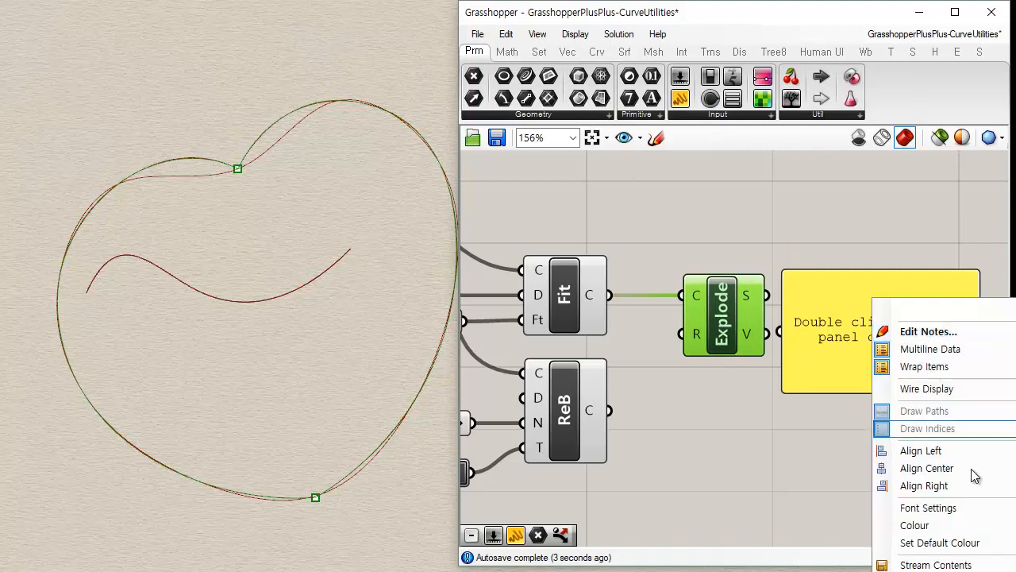
left_click(837, 357)
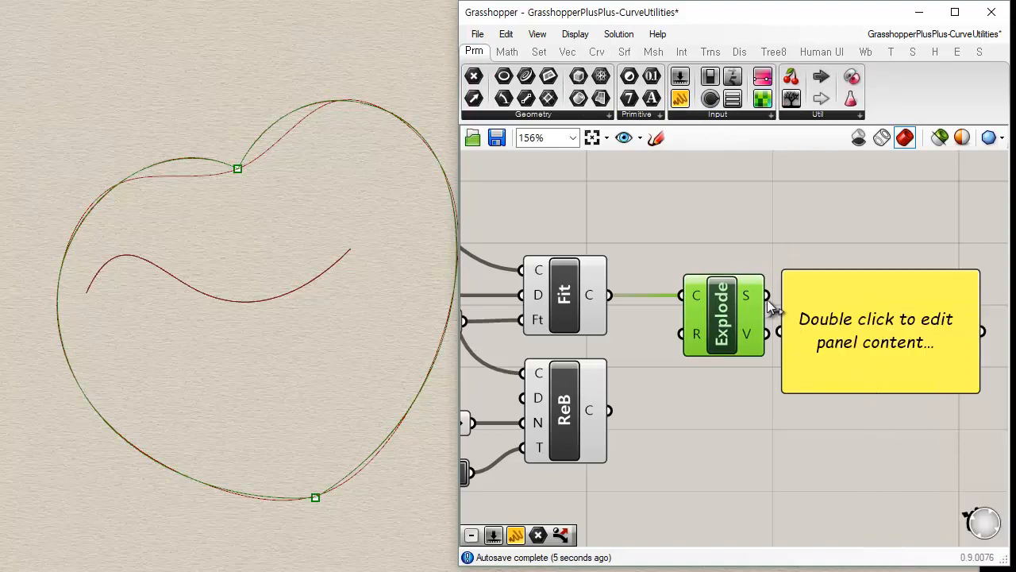
left_click_drag(766, 295, 785, 334)
left_click_drag(842, 352, 881, 348)
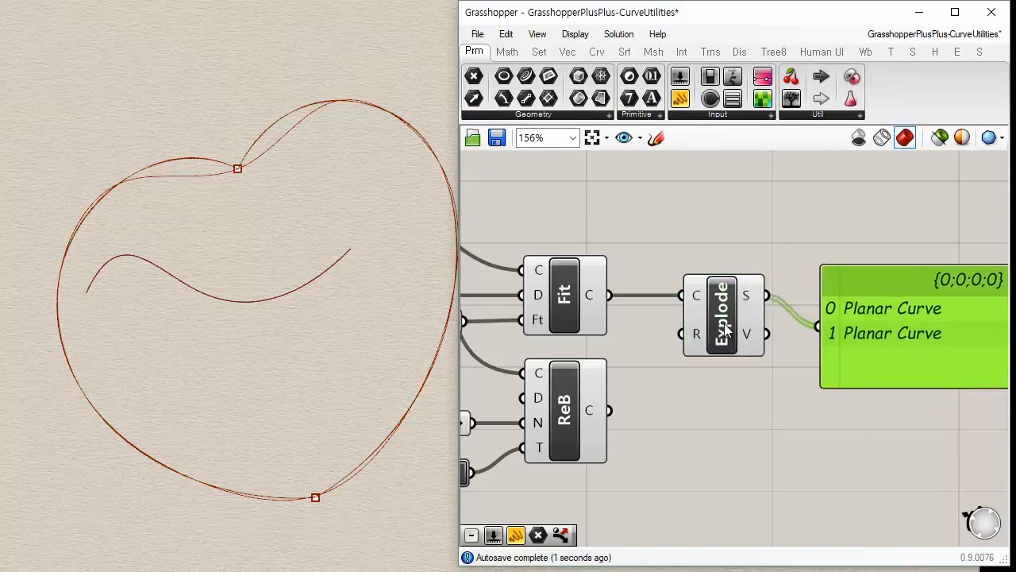
- Shift Explode closer to Fit and replace its C input with Rebuild's output to inspect the rebuilt curve's segments
left_click_drag(724, 328, 721, 328)
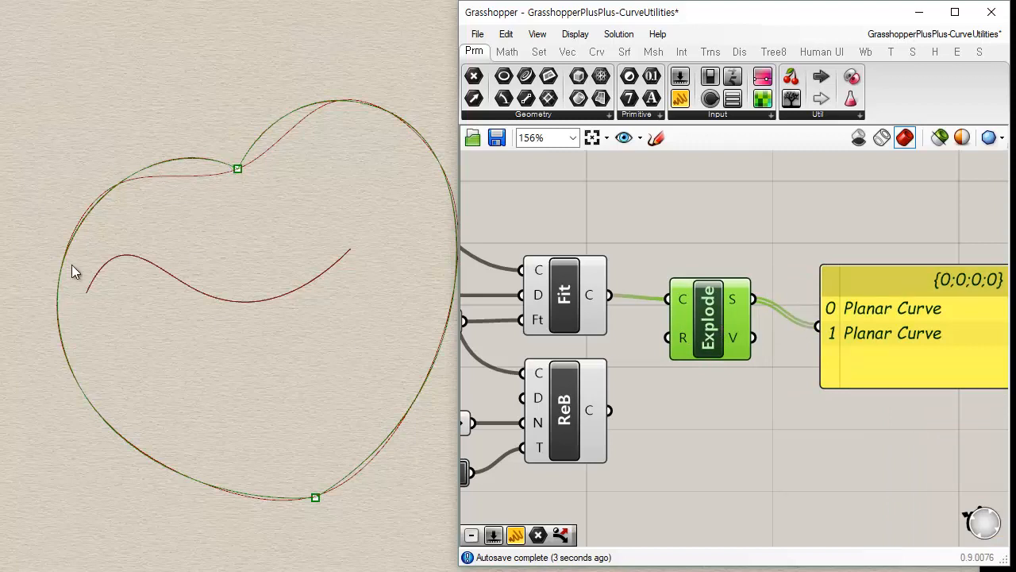
left_click(566, 405)
left_click_drag(608, 409, 667, 300)
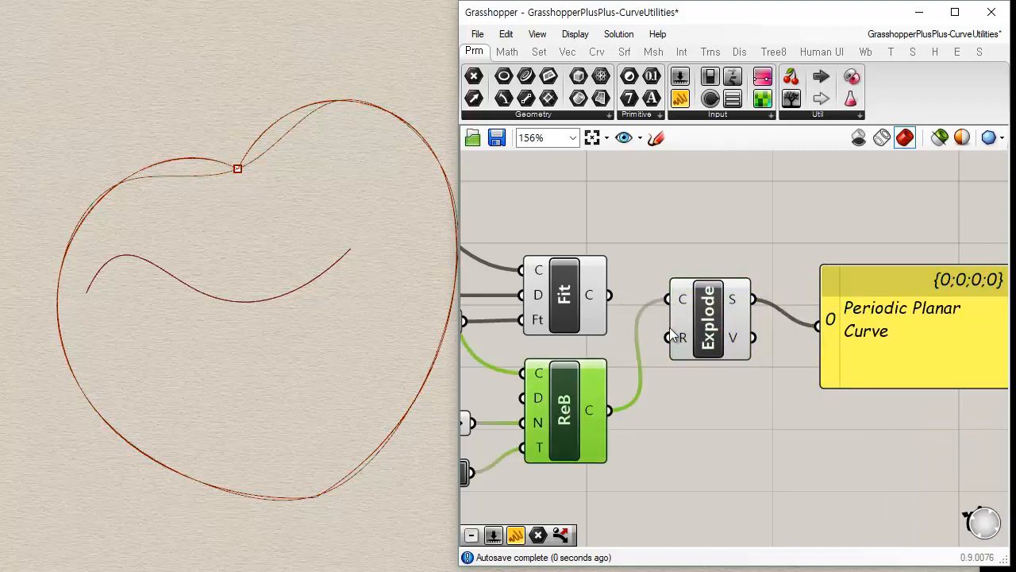
left_click(817, 379)
right_click_drag(819, 379, 703, 341)
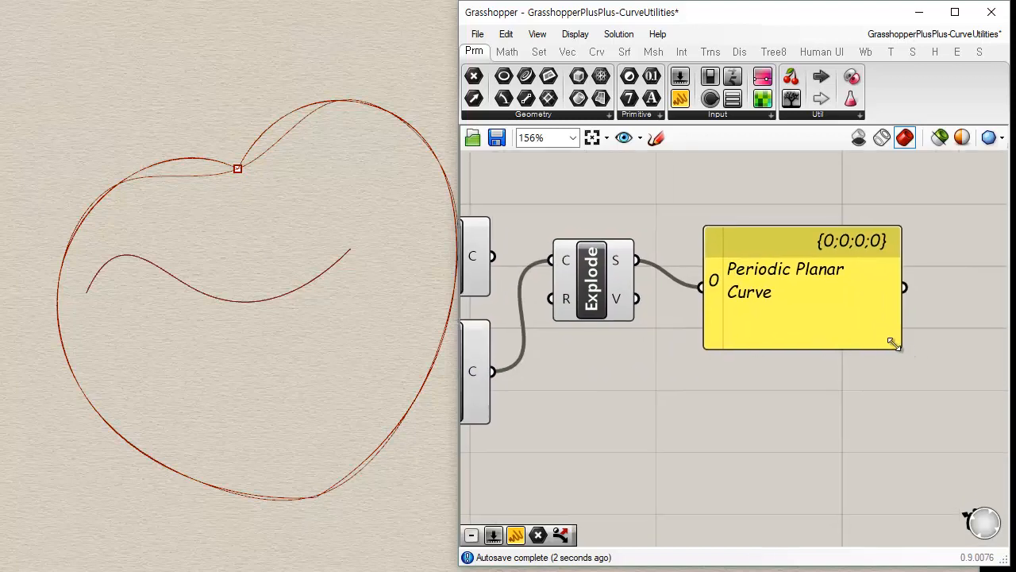
- Resize the Panel so its entry fits on one line, and connect Fit's curve output directly to it in place of Explode's
left_click_drag(893, 343, 932, 296)
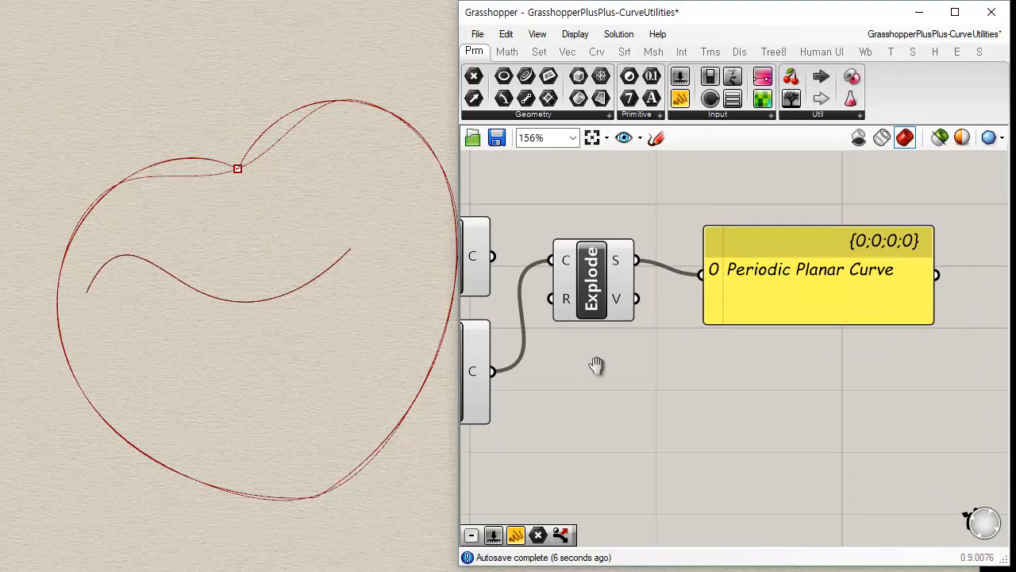
right_click_drag(597, 365, 650, 366)
left_click_drag(545, 256, 756, 277)
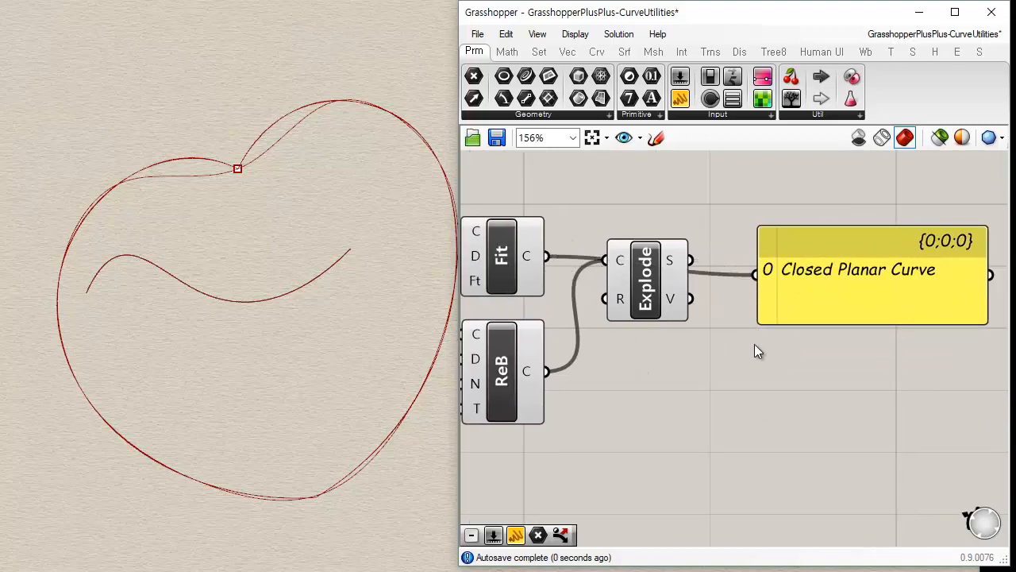
- Move Explode beside Rebuild, compare Rebuild's direct curve output in the Panel, and reconnect Explode's S segments output to the Panel
left_click_drag(633, 284, 650, 423)
left_click_drag(546, 371, 757, 278)
left_click_drag(664, 436, 660, 409)
left_click_drag(707, 370, 768, 299)
left_click_drag(705, 370, 770, 275)
left_click(497, 372)
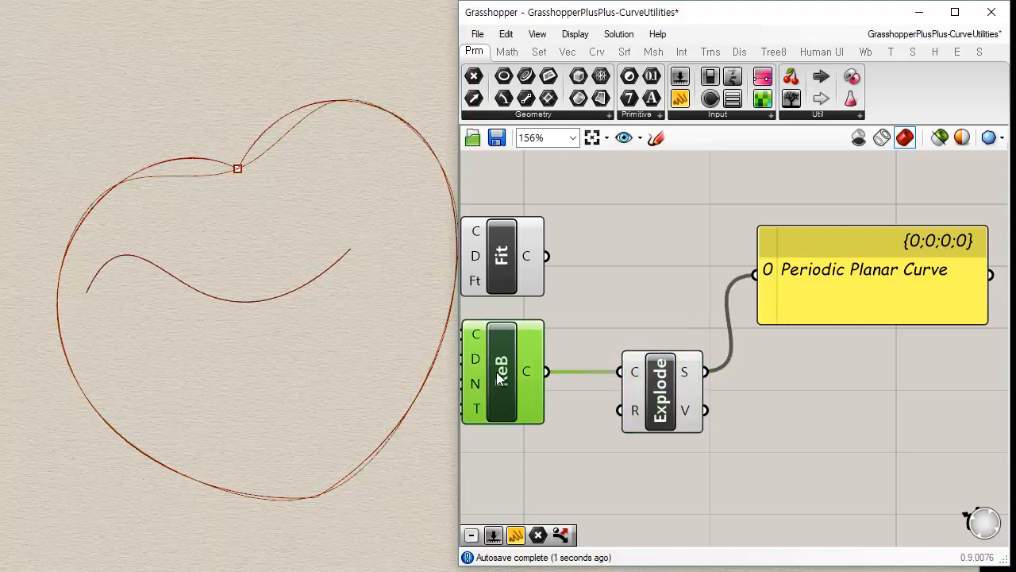
- Add a Control Polygon component above Explode, connect Rebuild's curve output to it, and select it to highlight the rebuilt curve's control points
right_click_drag(600, 305, 686, 253)
left_click(596, 52)
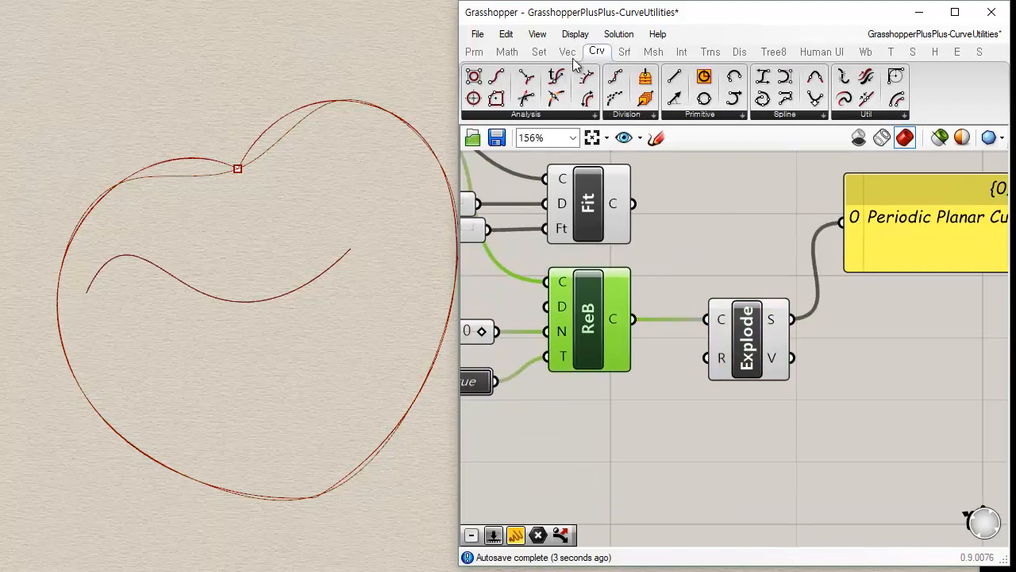
left_click_drag(745, 230, 745, 230)
left_click_drag(633, 320, 703, 229)
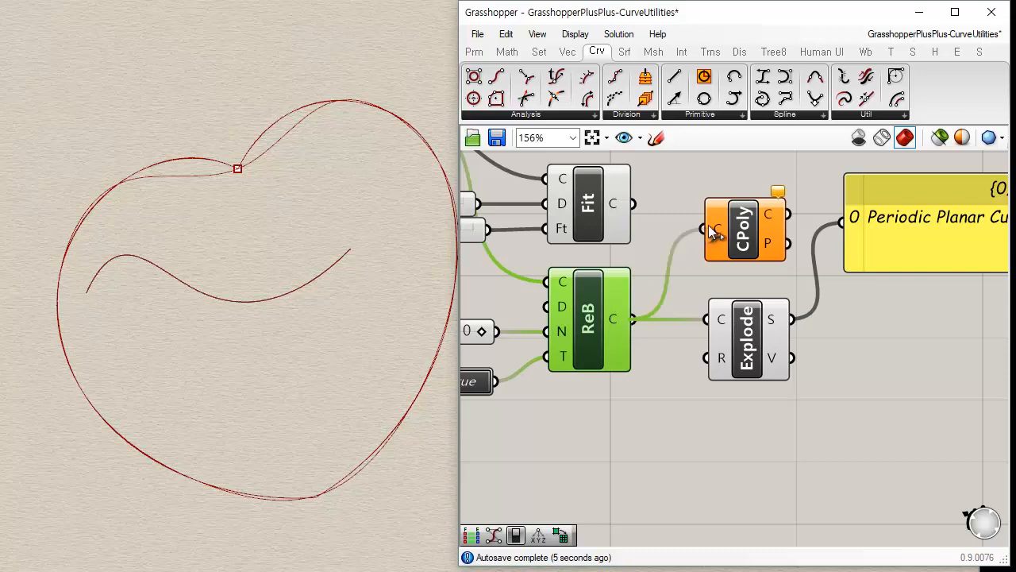
left_click(744, 234)
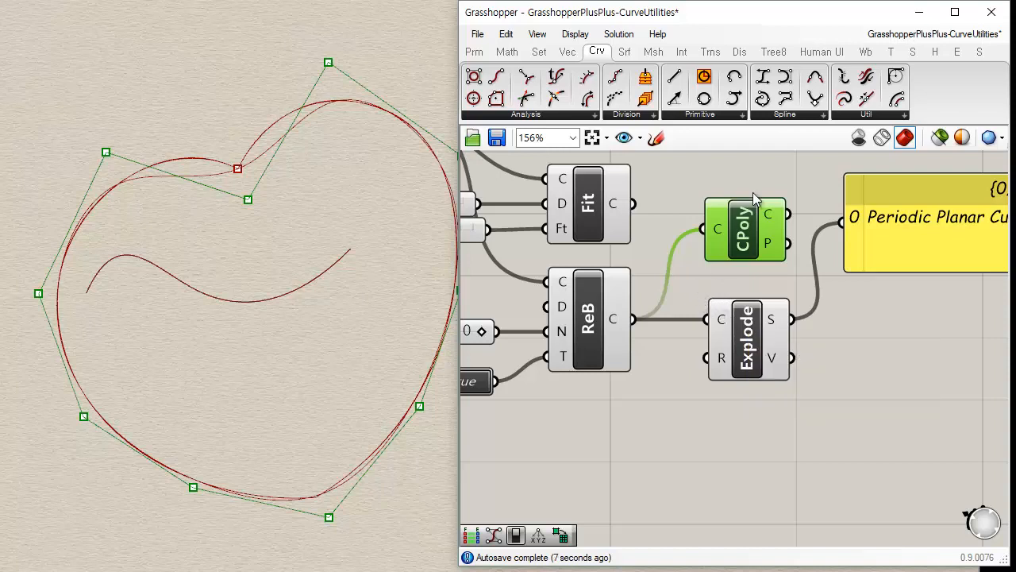
- Add a Simplify Curve component and place it above the Control Polygon component
left_click(866, 115)
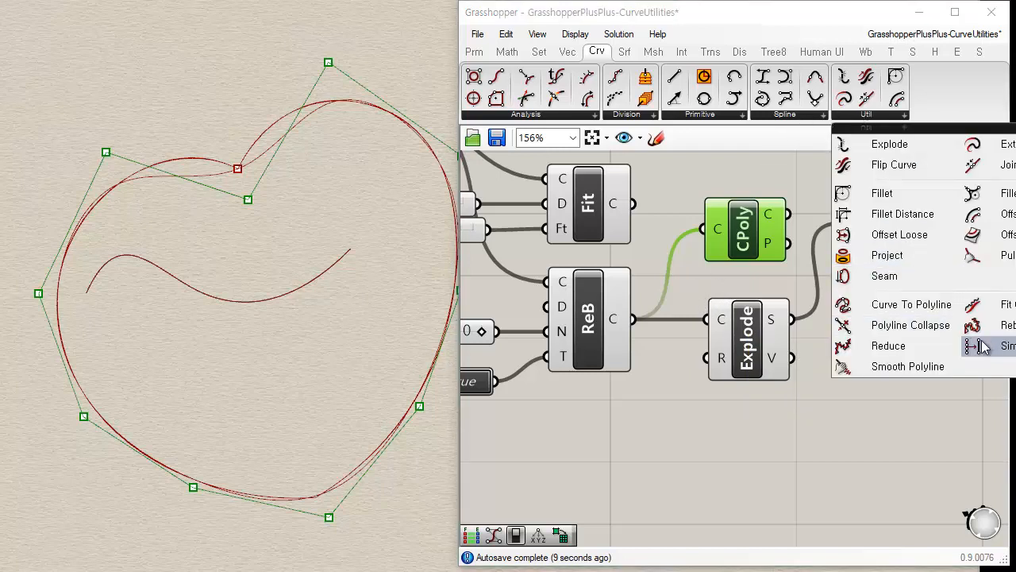
left_click_drag(1005, 347, 732, 467)
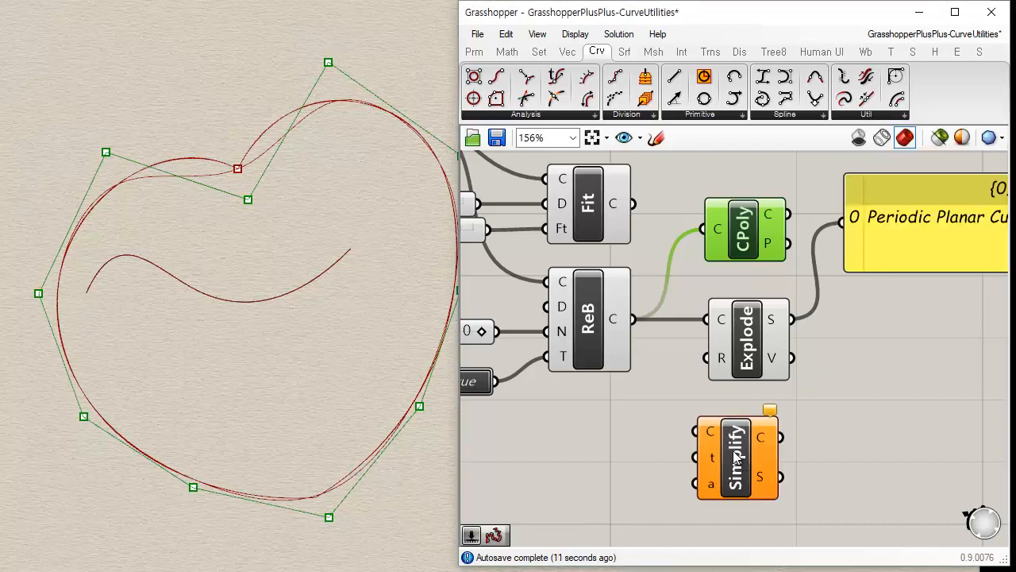
right_click_drag(653, 281, 745, 339)
scroll(746, 340, "down", 4)
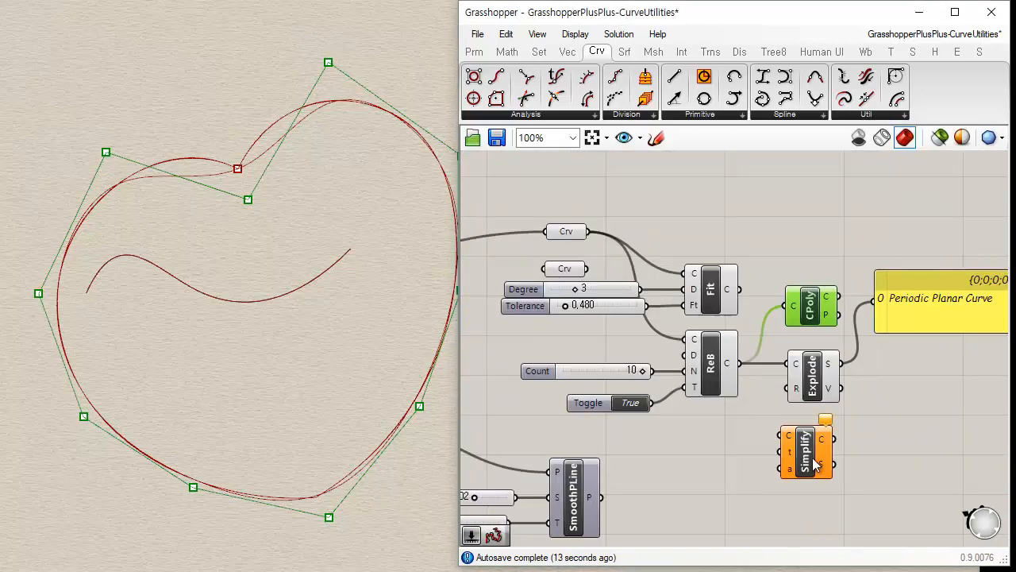
left_click_drag(797, 433, 789, 186)
- Replace the Control Polygon's input with the Crv parameter that feeds Fit and Rebuild to inspect the original curve's control points
left_click(566, 233)
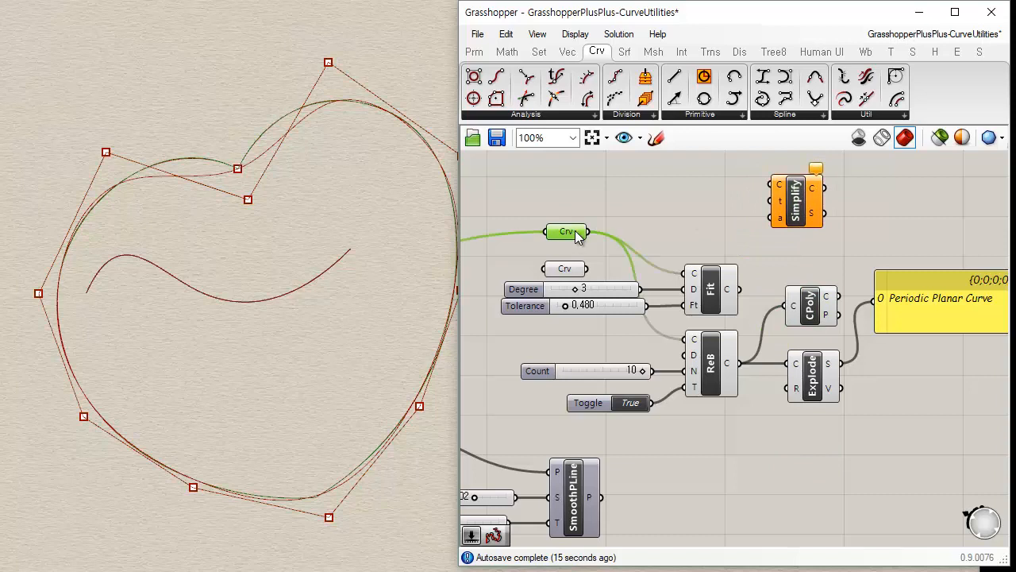
left_click_drag(588, 232, 788, 264)
right_click_drag(641, 232, 581, 259)
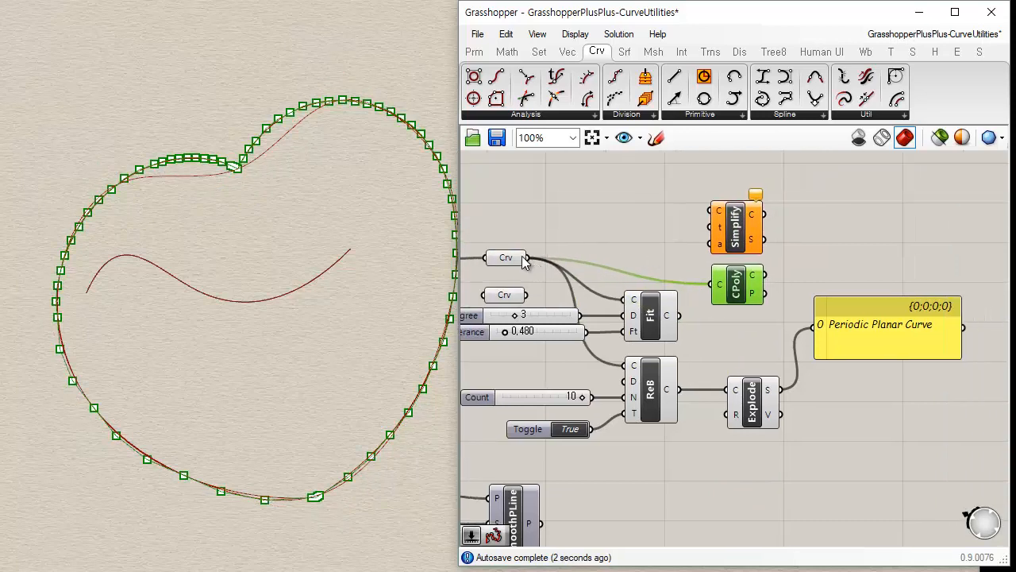
- Connect the Crv parameter to Simplify's C input and feed Simplify's curve output into the Control Polygon, placed beyond Simplify
left_click_drag(526, 258, 713, 211)
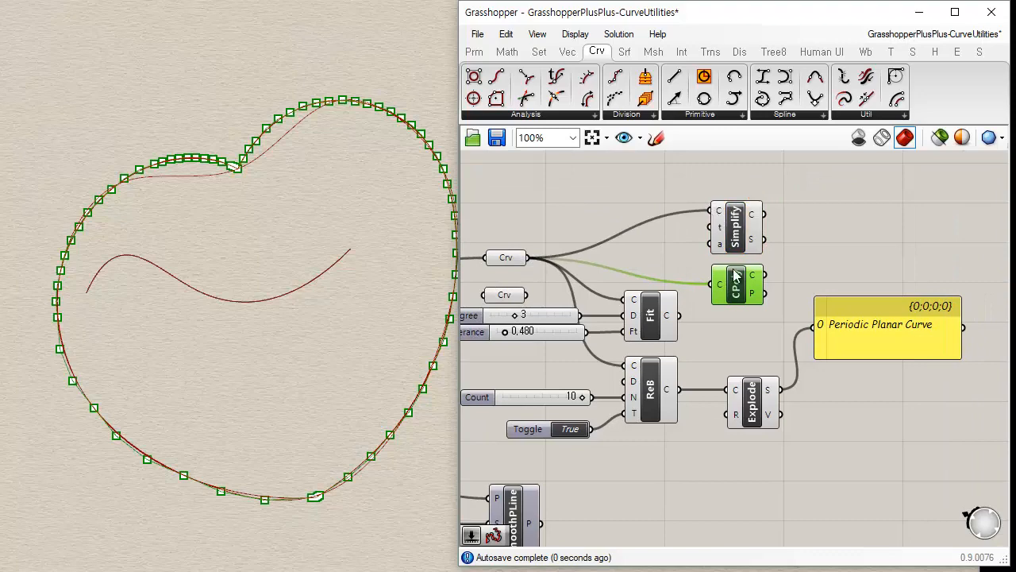
left_click_drag(736, 276, 837, 255)
left_click_drag(763, 214, 820, 269)
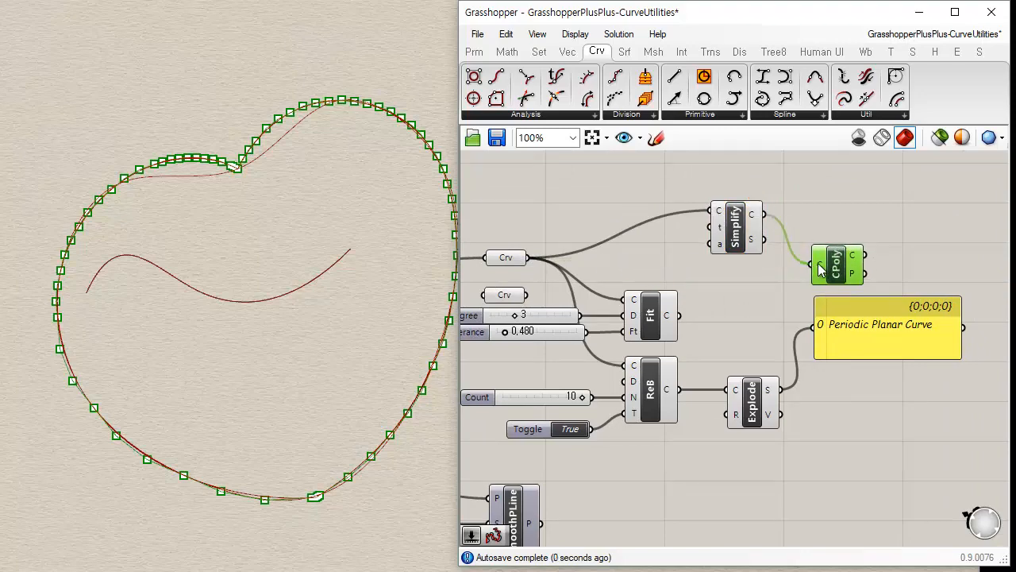
scroll(731, 262, "up", 2)
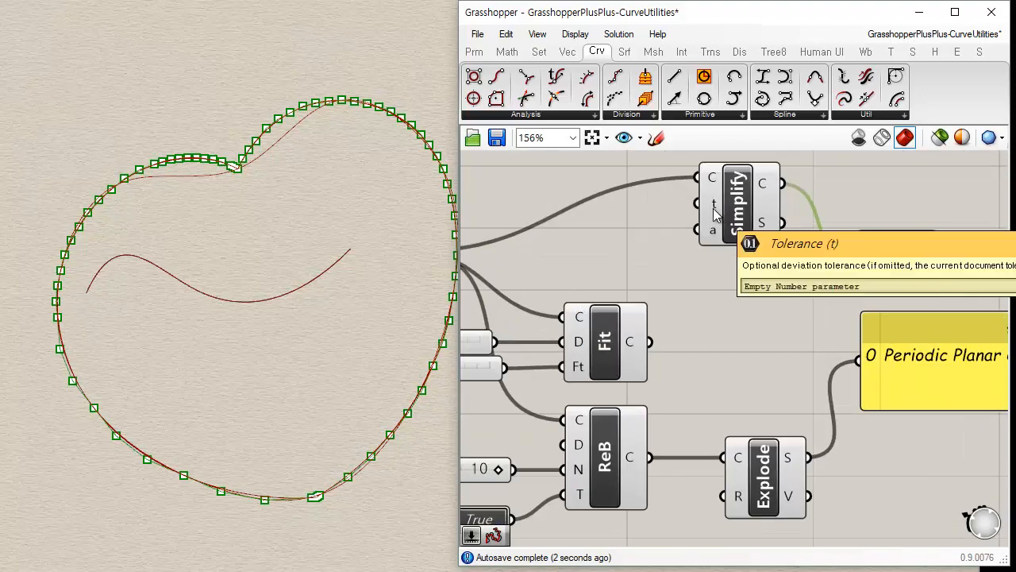
- Create a number slider with the value 0.1234 and connect it to Simplify's t tolerance input
left_click(600, 252)
right_click_drag(591, 232, 589, 258)
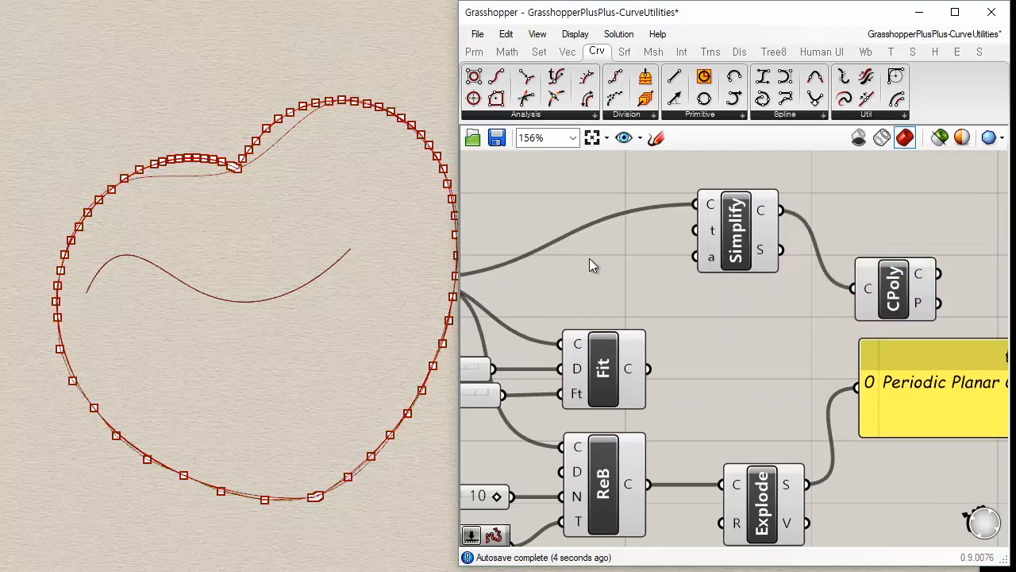
double_click(595, 264)
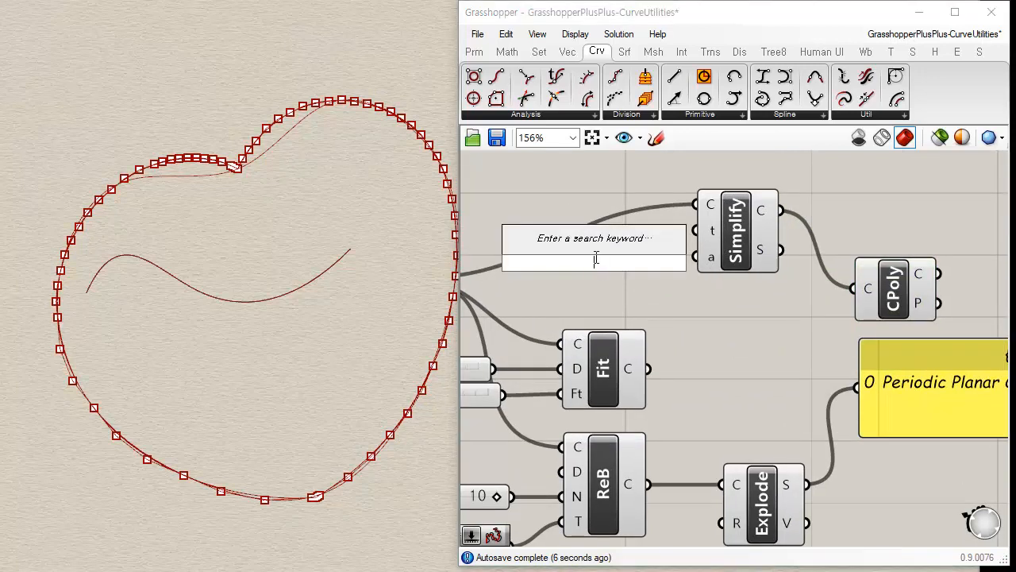
type("0.123")
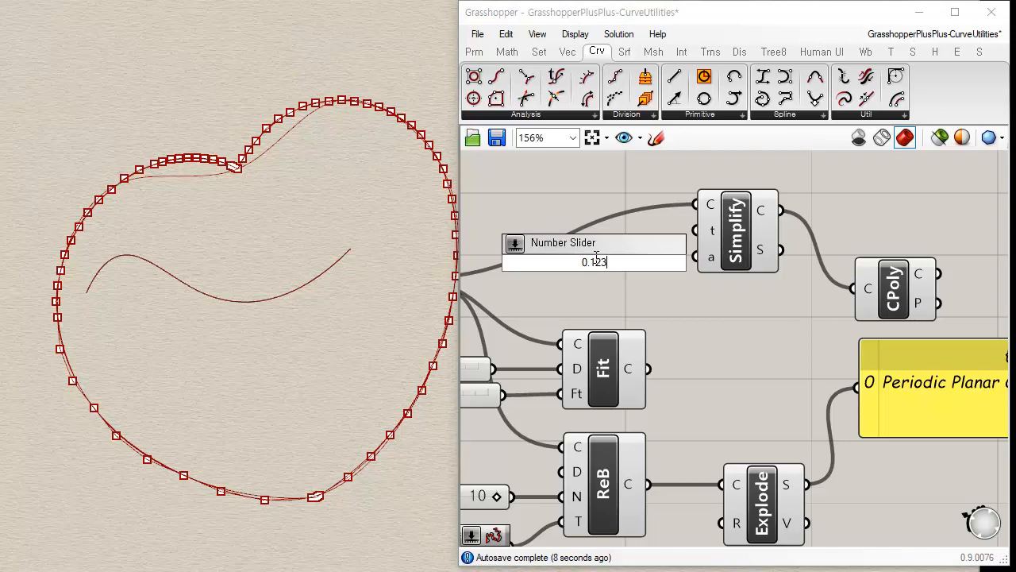
type("4")
key("Return")
left_click_drag(665, 268, 695, 230)
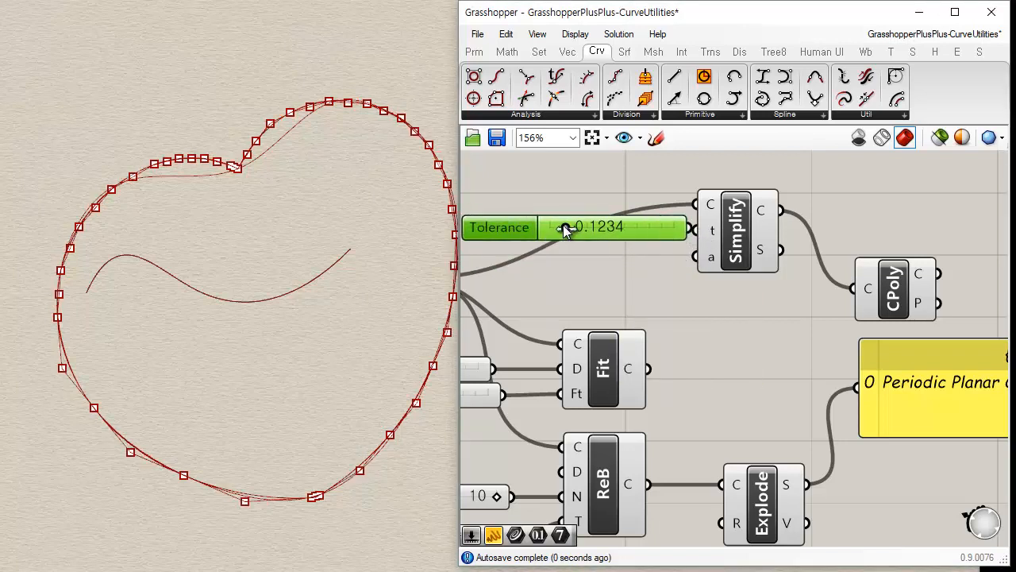
- Raise Simplify's tolerance to 1.0000, tidy the Control Polygon and slider positions, and select Simplify to highlight its curve
left_click_drag(565, 228, 705, 250)
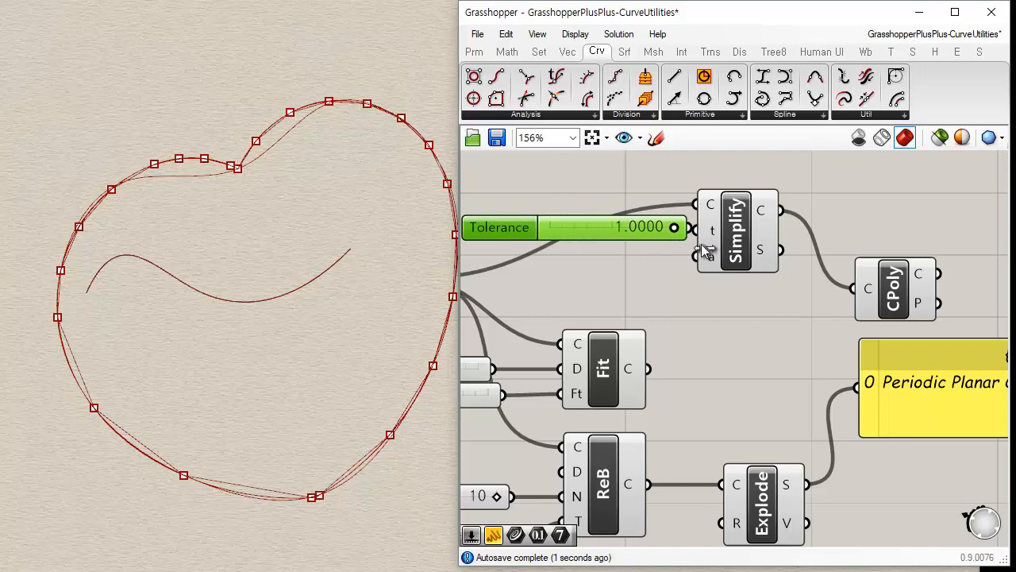
left_click_drag(900, 307, 891, 243)
left_click_drag(589, 234, 570, 239)
left_click(736, 236)
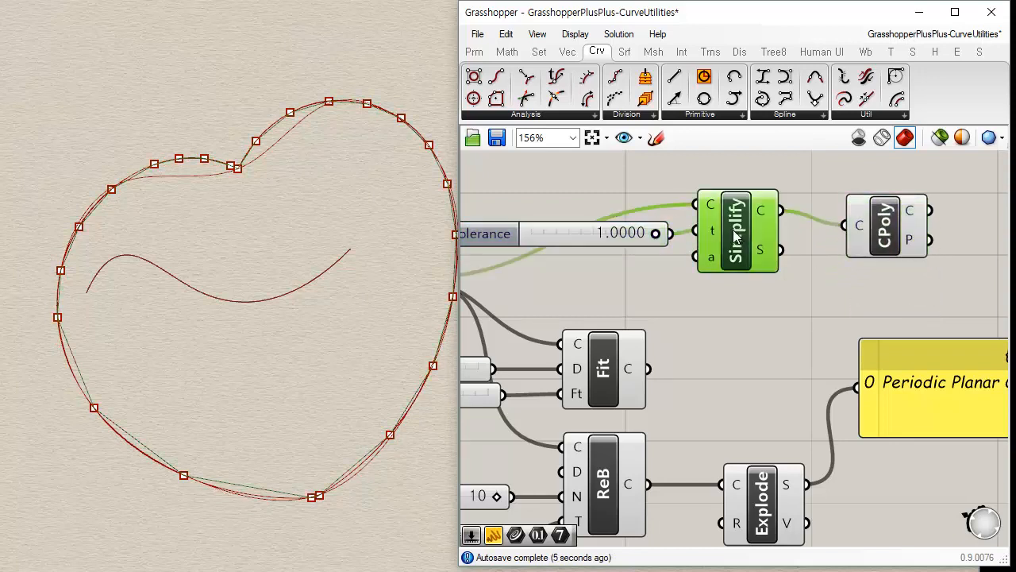
- Set Simplify's tolerance to 0.5264 and align the Control Polygon and the tolerance slider with Simplify
left_click_drag(657, 233, 605, 232)
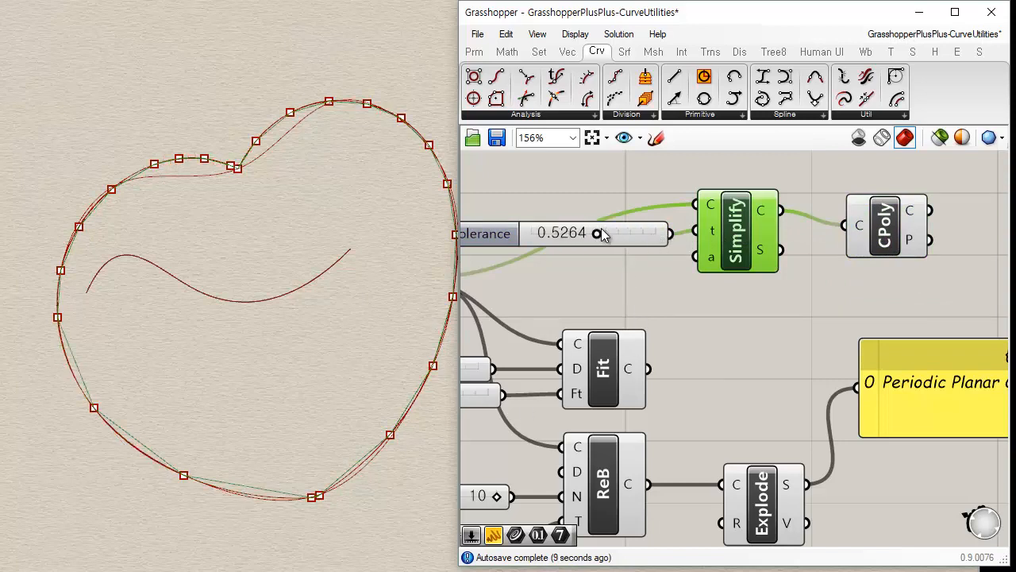
right_click_drag(277, 463, 245, 435)
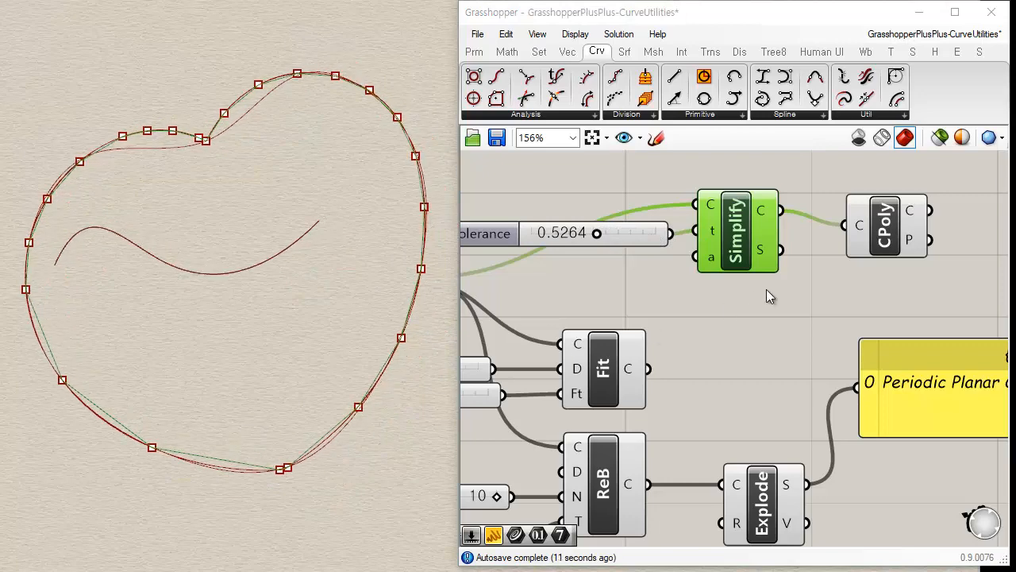
mouse_move(913, 216)
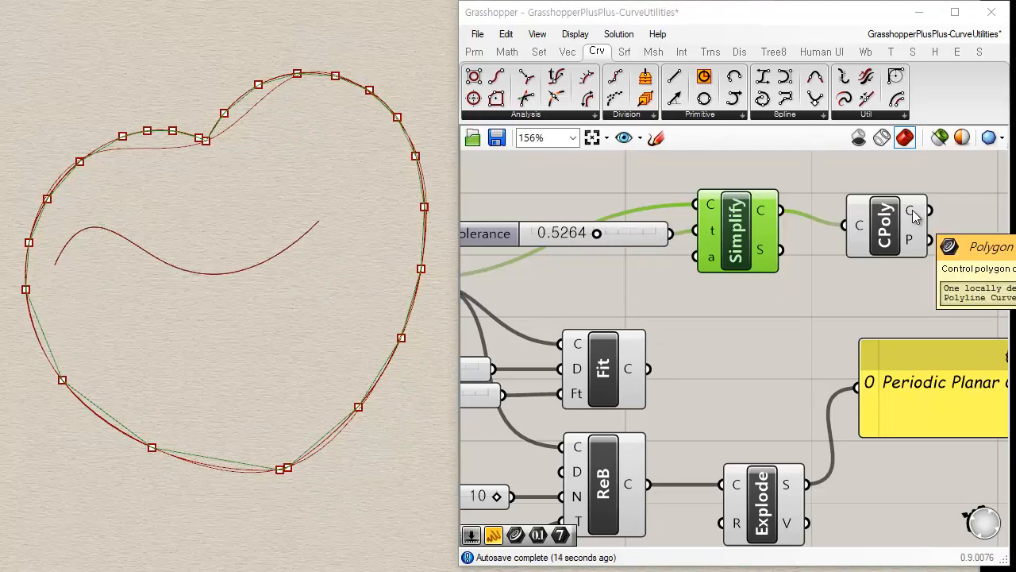
left_click_drag(888, 211, 861, 197)
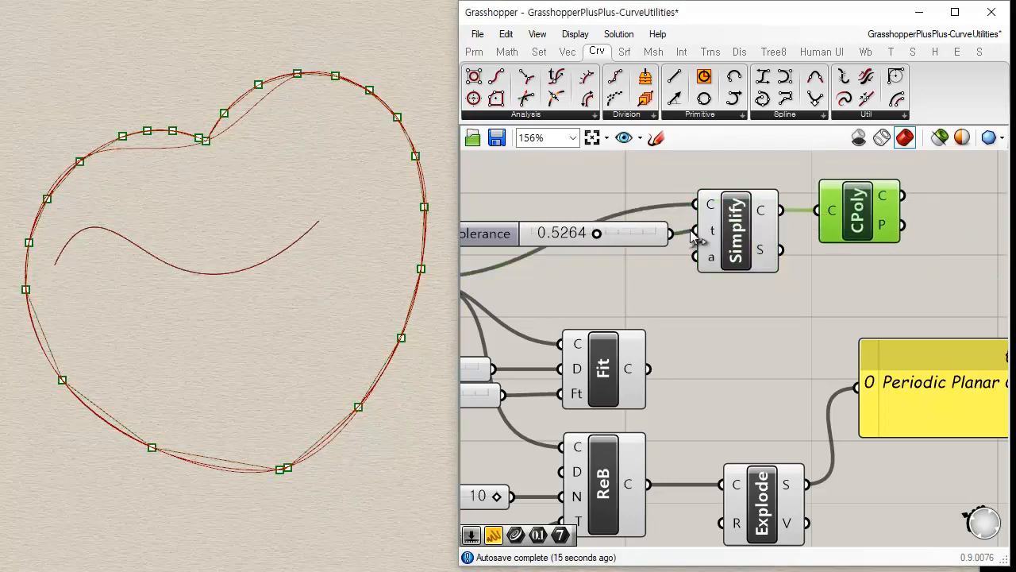
left_click_drag(629, 237, 614, 228)
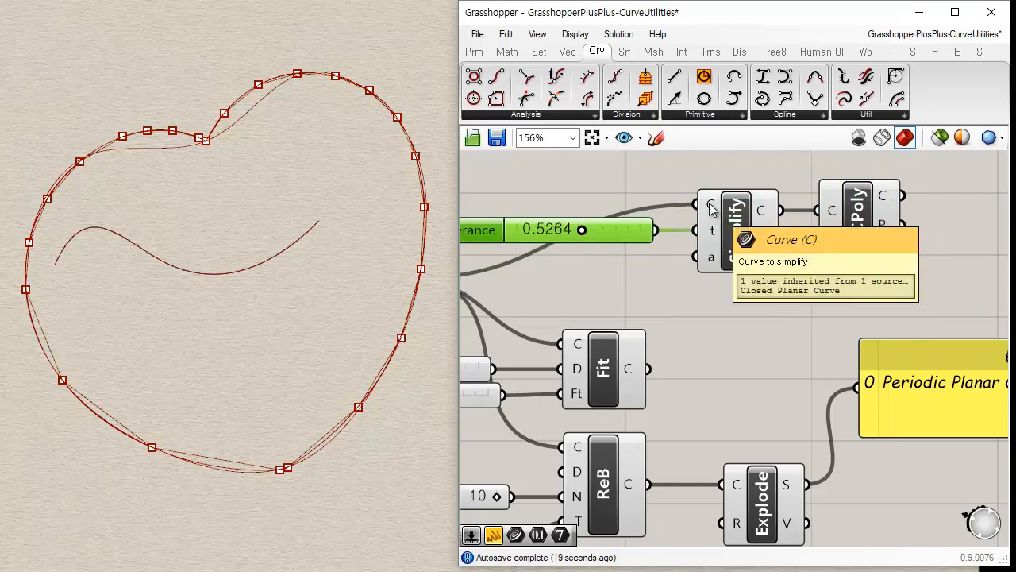
- Delete the Control Polygon component connected to Simplify
left_click(863, 210)
key("Delete")
left_click(904, 115)
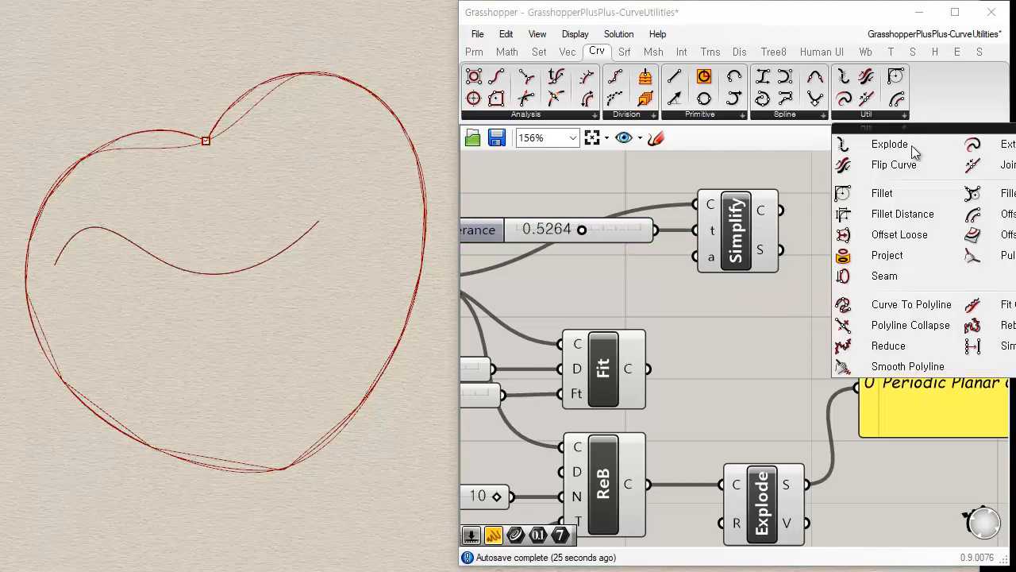
left_click_drag(990, 347, 853, 245)
scroll(808, 394, "down", 3)
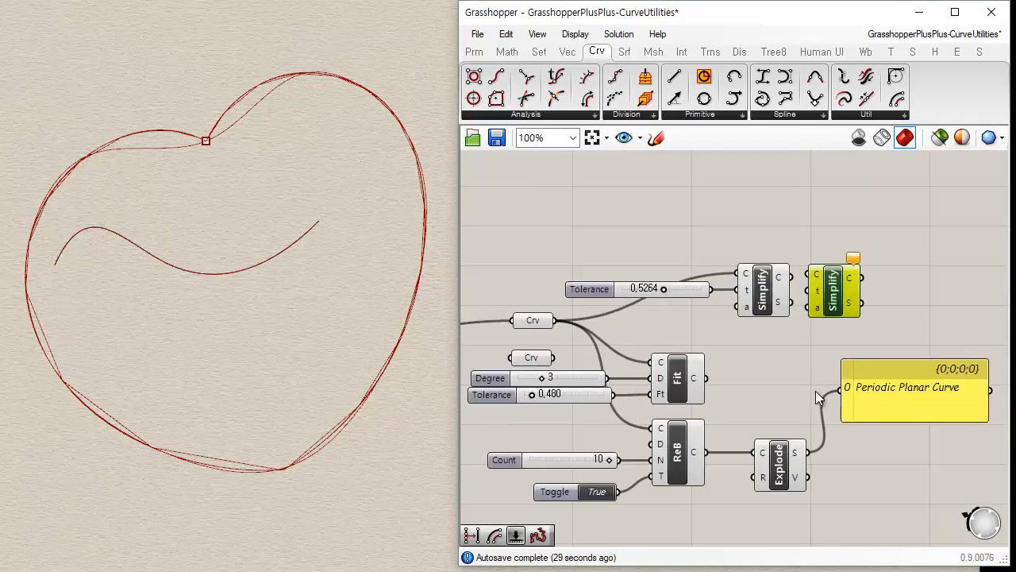
key("Delete")
- Add a new Control Polygon component beside Simplify, and select Simplify to inspect its curve output's type
right_click_drag(819, 352, 741, 290)
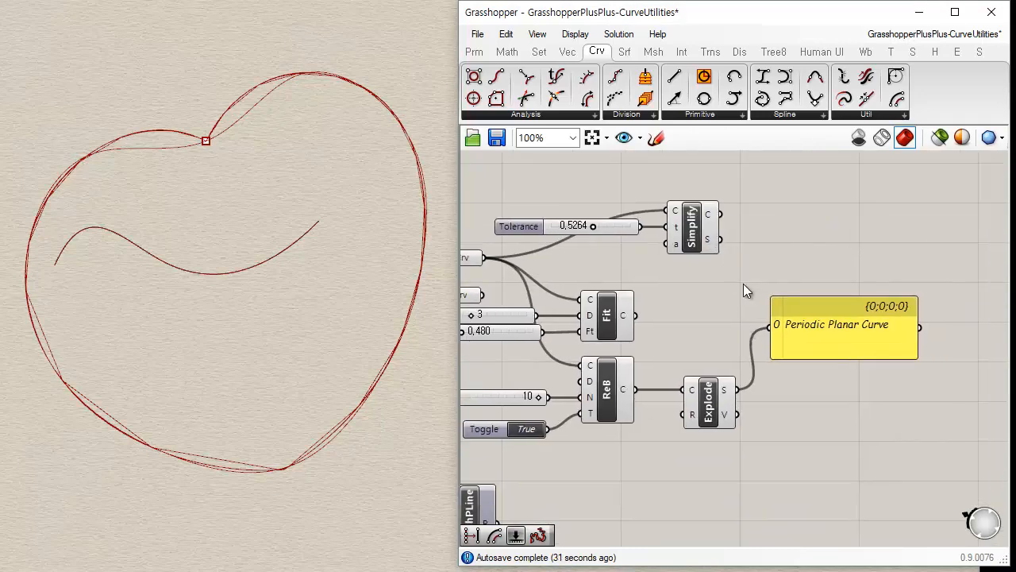
scroll(776, 225, "up", 3)
left_click_drag(473, 76, 848, 237)
right_click_drag(687, 216, 683, 245)
left_click_drag(683, 244, 681, 267)
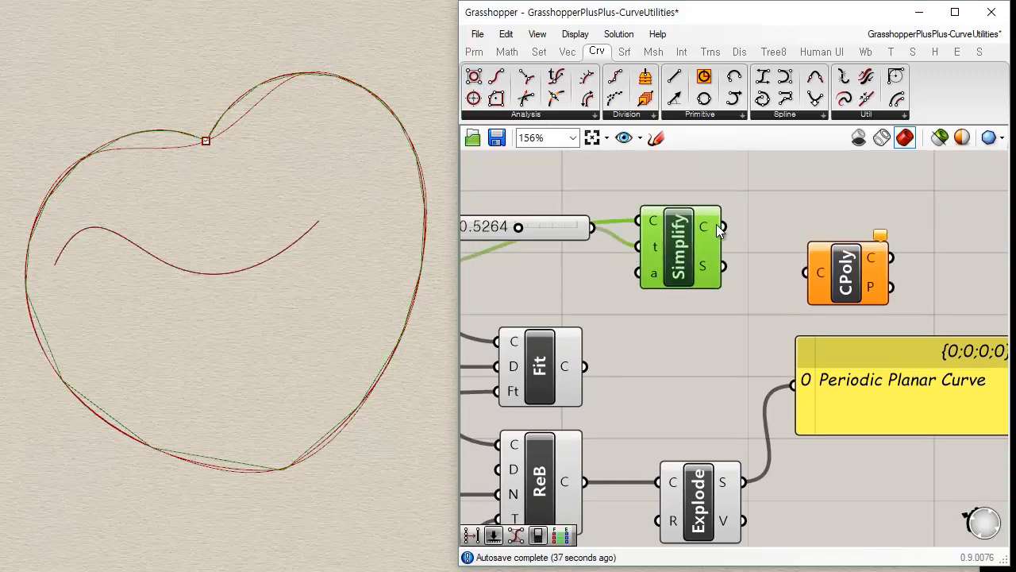
mouse_move(704, 231)
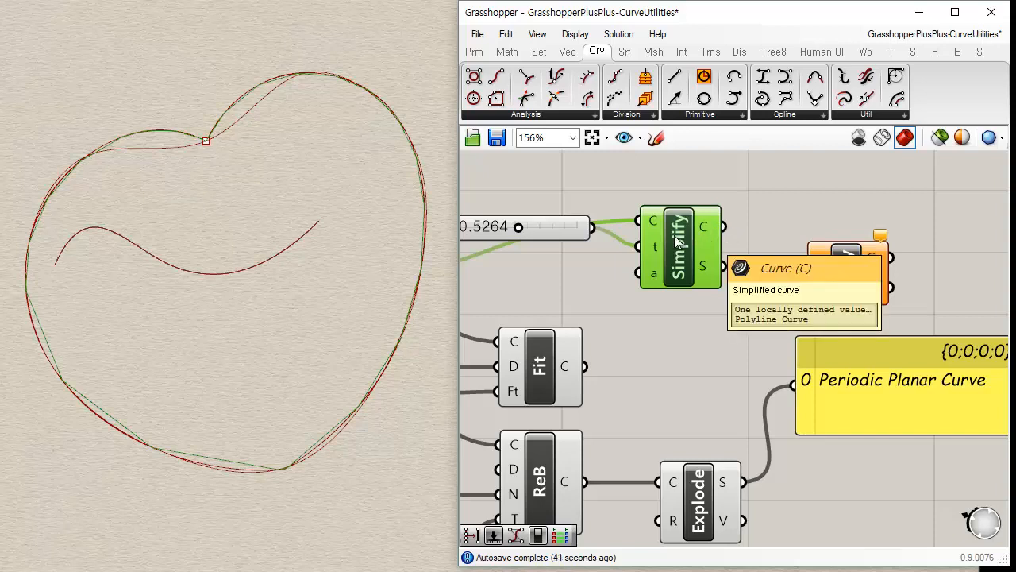
- Set Simplify's tolerance to 0.1936 and select Simplify to highlight its curve against the original
right_click_drag(614, 268, 742, 244)
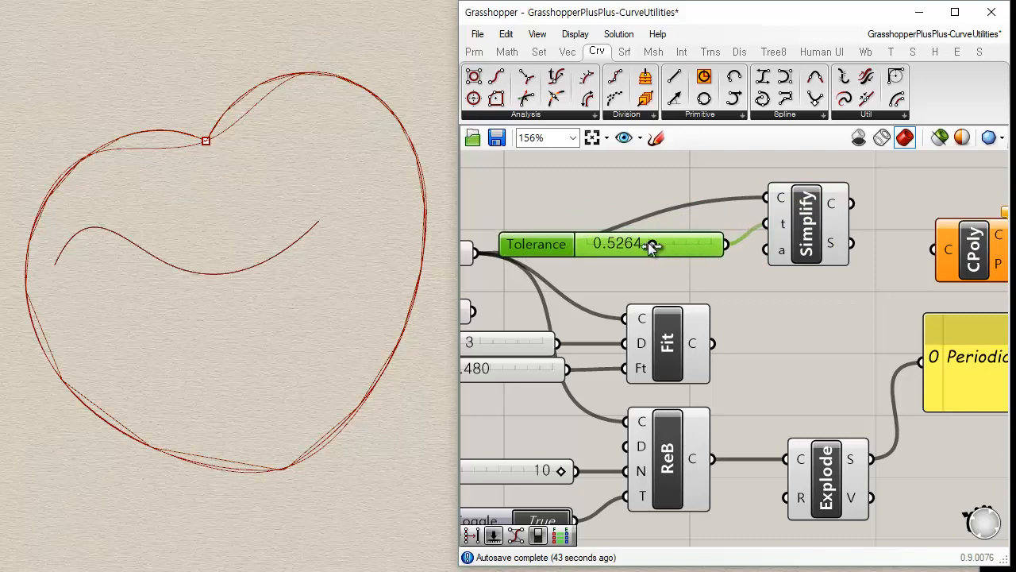
left_click_drag(652, 244, 611, 245)
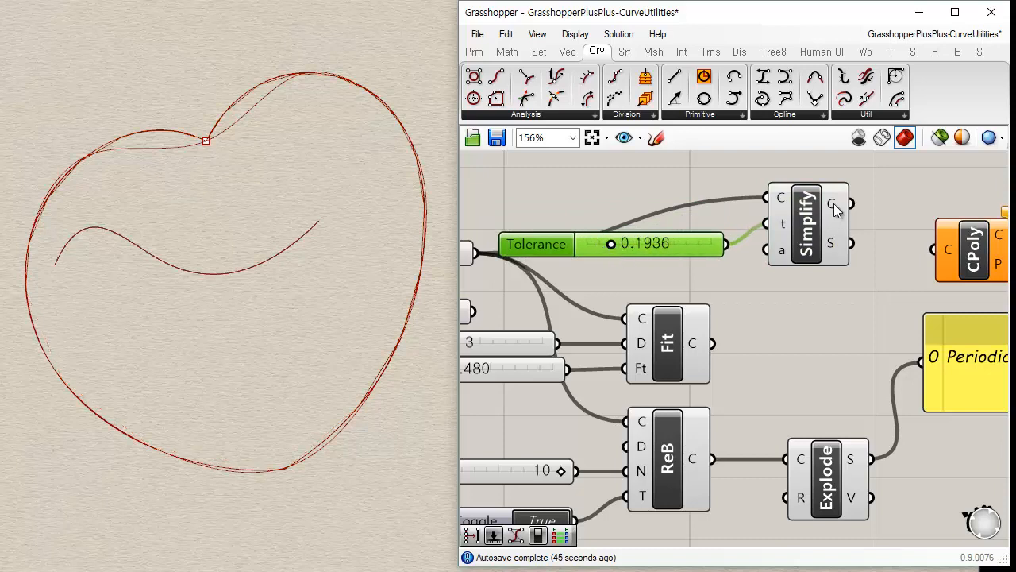
right_click_drag(837, 311, 791, 314)
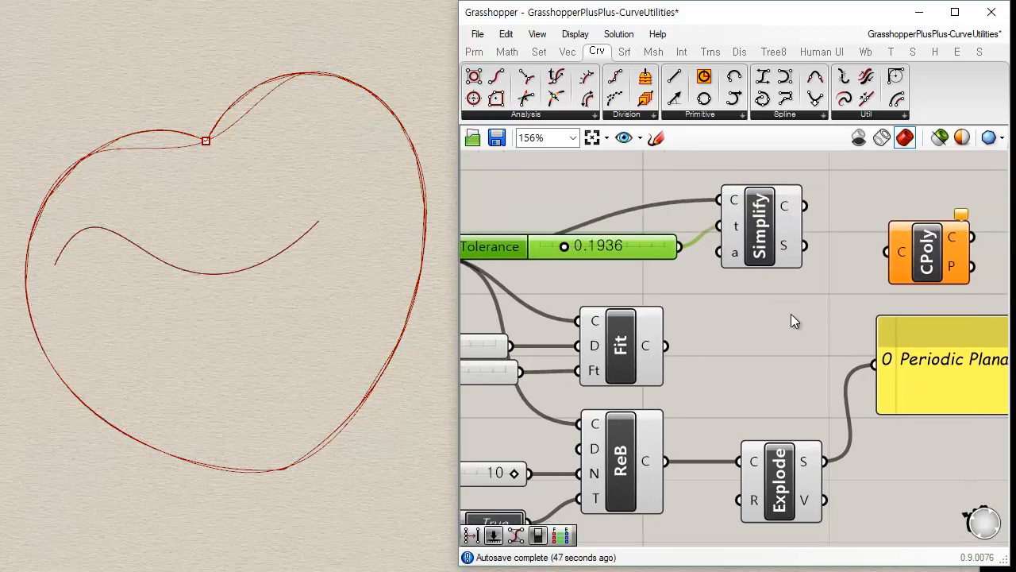
left_click(770, 250)
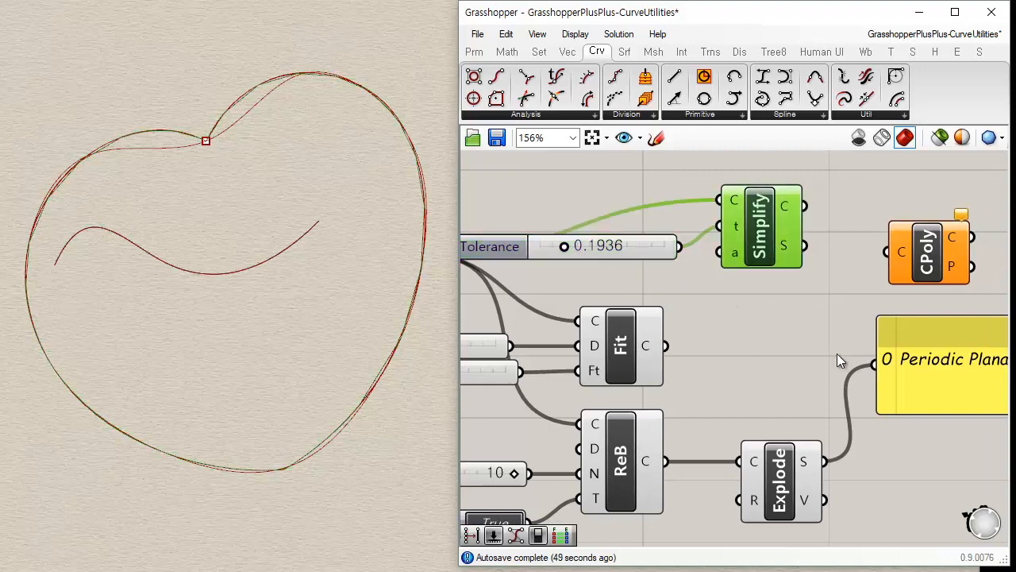
- Turn off the preview of Fit, Rebuild and Explode, and replace the Panel's input with Simplify's curve output
left_click_drag(837, 354, 619, 528)
left_click(776, 327)
left_click_drag(805, 206, 874, 363)
right_click_drag(812, 369, 667, 347)
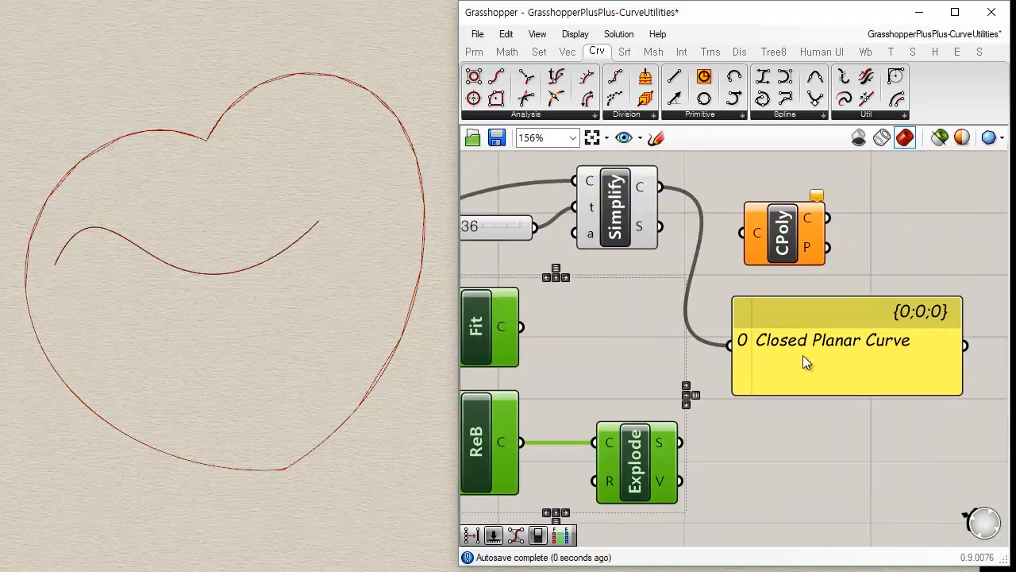
- Move the Panel closer and replace Explode's curve input with Simplify's curve output
left_click_drag(802, 356, 683, 350)
right_click_drag(646, 281, 748, 320)
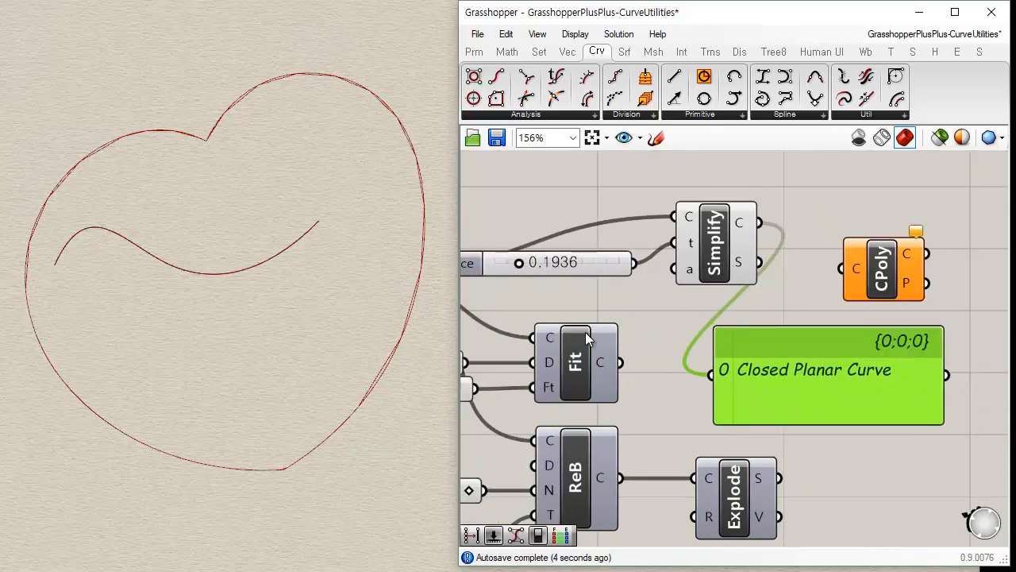
left_click(724, 246)
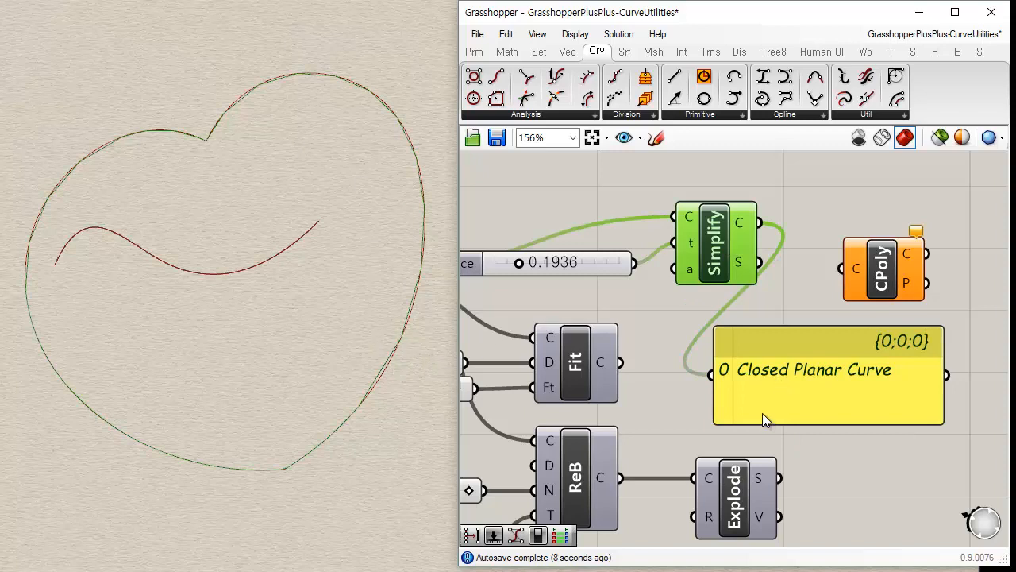
right_click_drag(762, 414, 736, 404)
left_click_drag(736, 212, 689, 463)
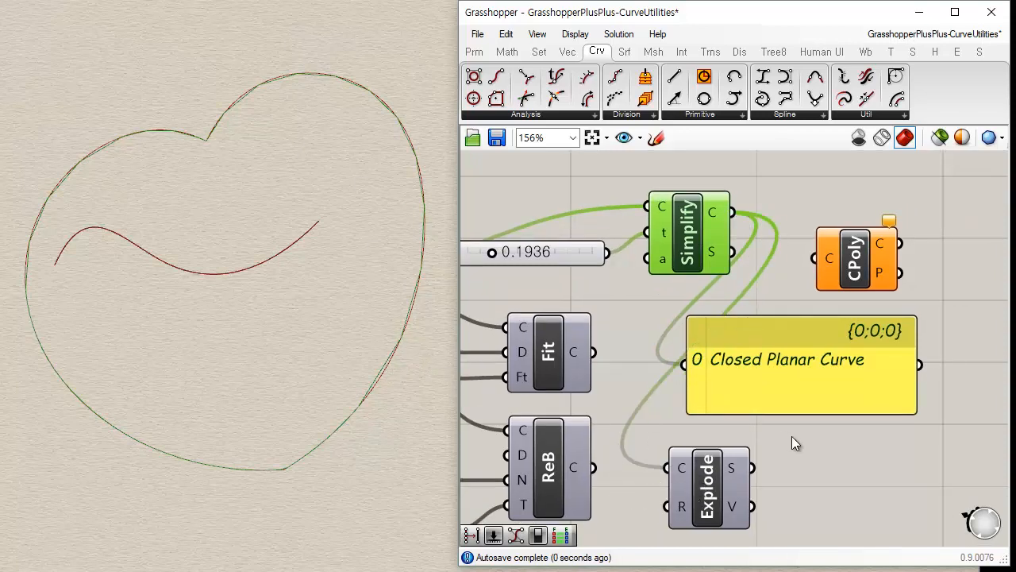
- Move the Panel beside Explode and feed it Explode's segments output in place of the Simplify curve
right_click_drag(791, 436, 744, 416)
left_click_drag(700, 322, 842, 359)
left_click_drag(735, 421, 774, 381)
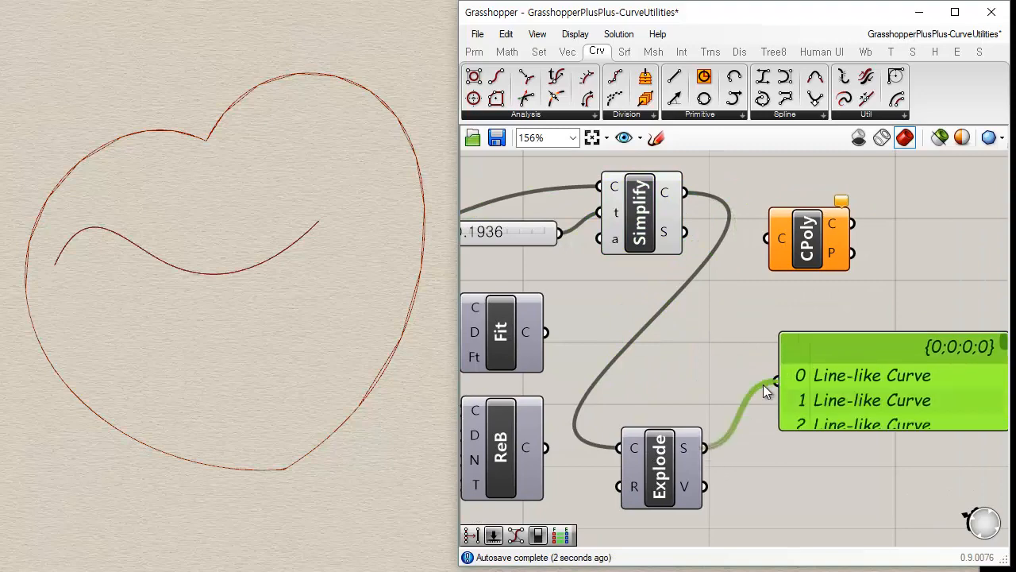
- Position Explode beneath Simplify, and lengthen and reposition the Panel so more of the segment list fits
left_click_drag(675, 481, 688, 403)
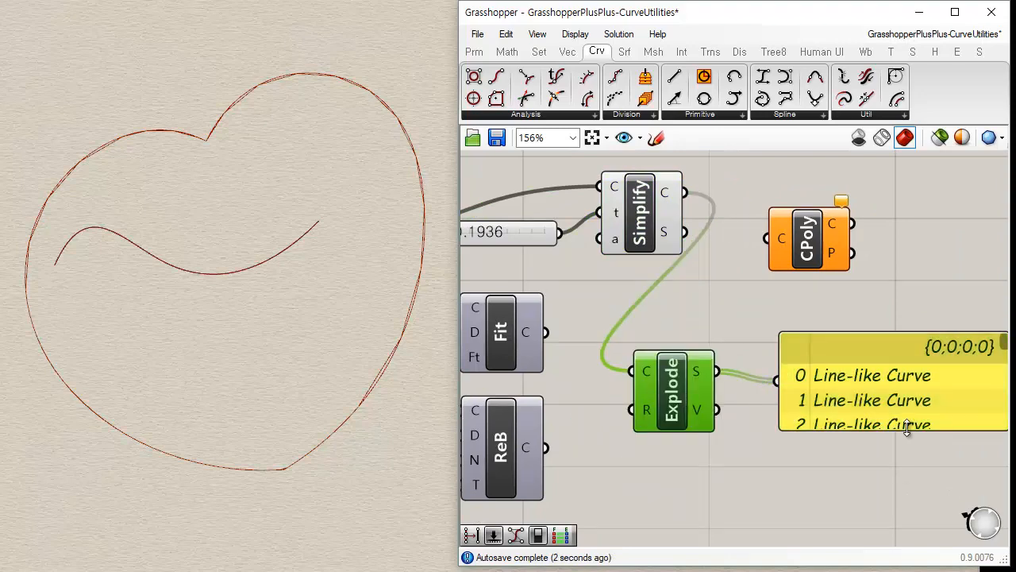
left_click_drag(908, 428, 893, 524)
right_click_drag(953, 542, 824, 335)
left_click_drag(829, 319, 830, 520)
left_click_drag(867, 355, 895, 293)
right_click_drag(923, 334, 925, 377)
scroll(925, 377, "down", 4)
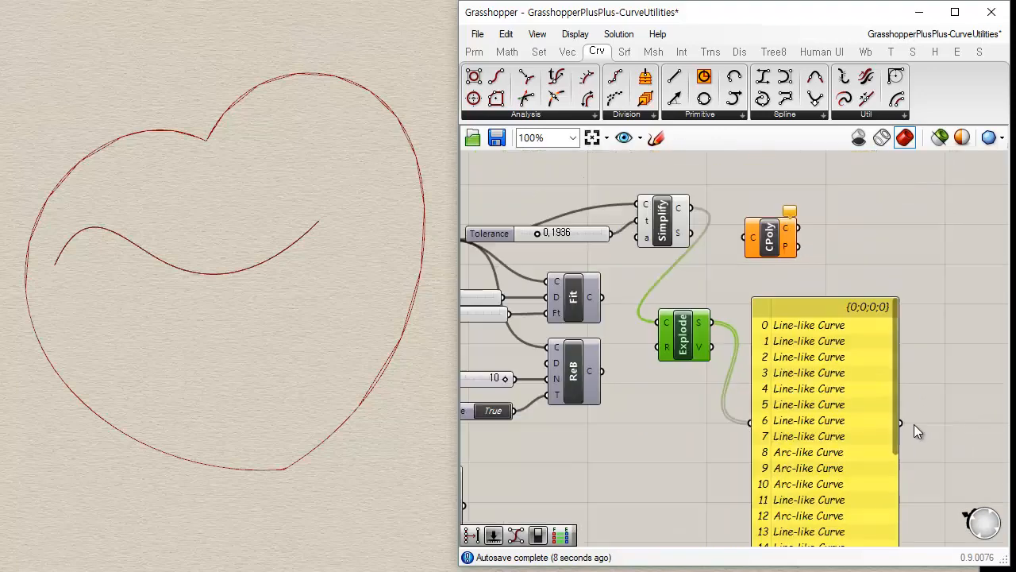
- Set Simplify's tolerance to 0.8272, compare its highlighted curve with the original, and examine the exploded segment types in the Panel
left_click(675, 239)
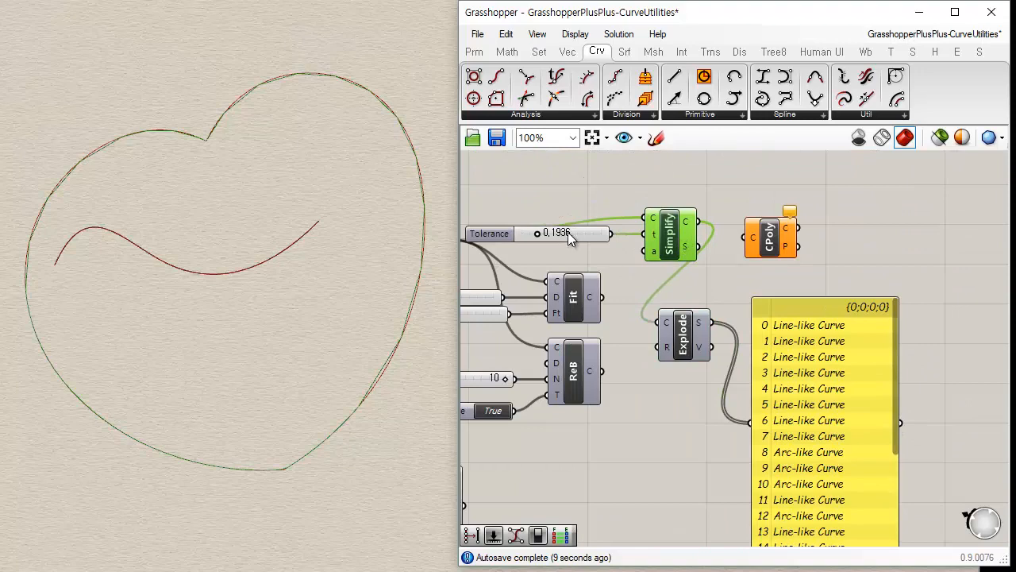
scroll(568, 232, "up", 4)
left_click_drag(520, 232, 599, 235)
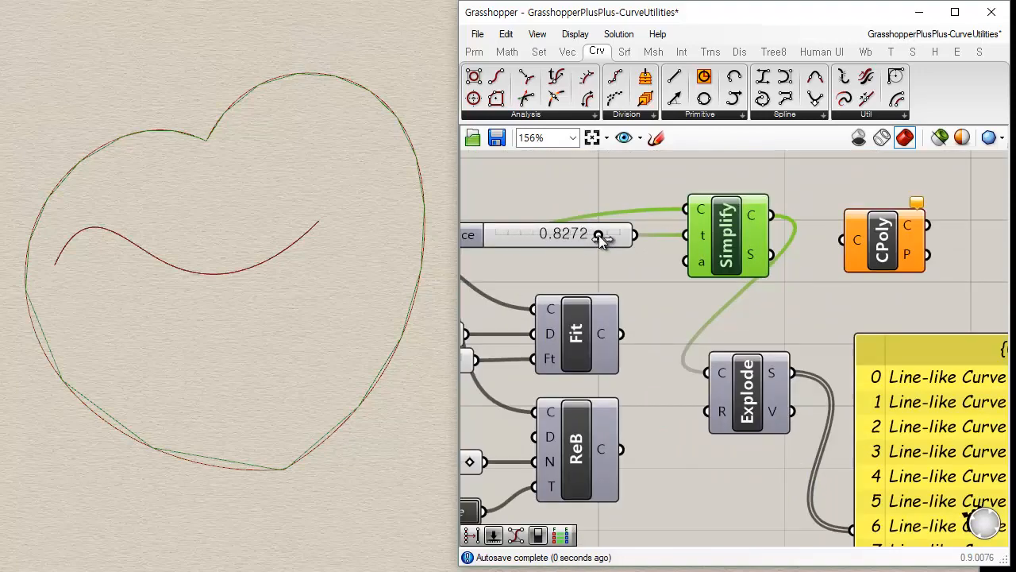
left_click(700, 299)
scroll(611, 294, "down", 4)
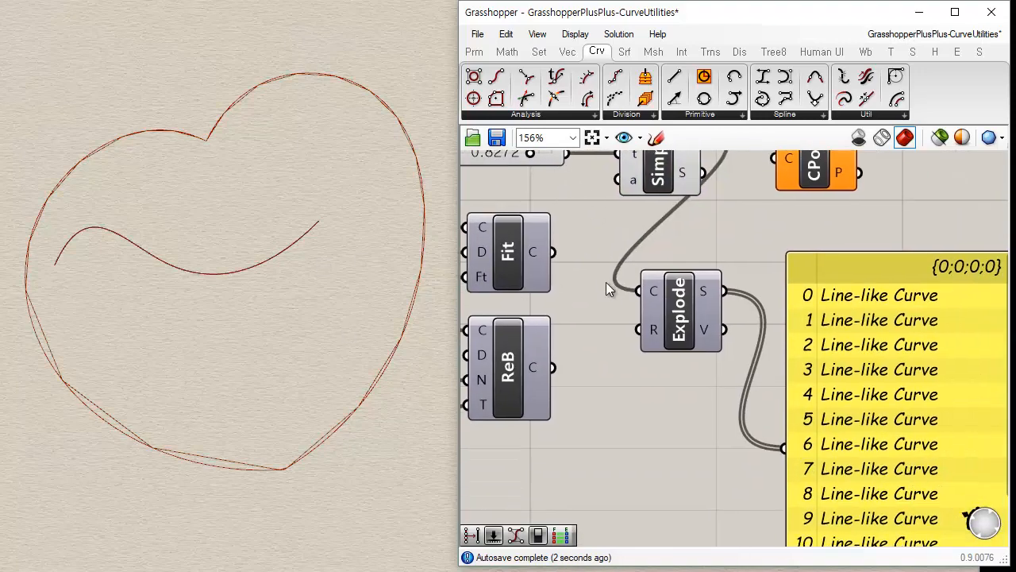
left_click(664, 224)
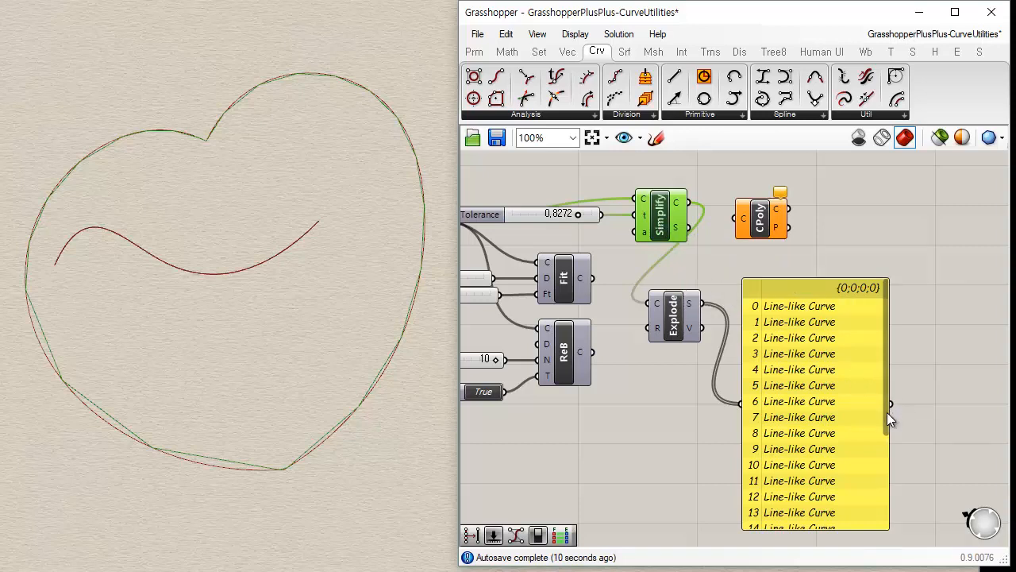
left_click_drag(885, 418, 888, 349)
left_click(862, 114)
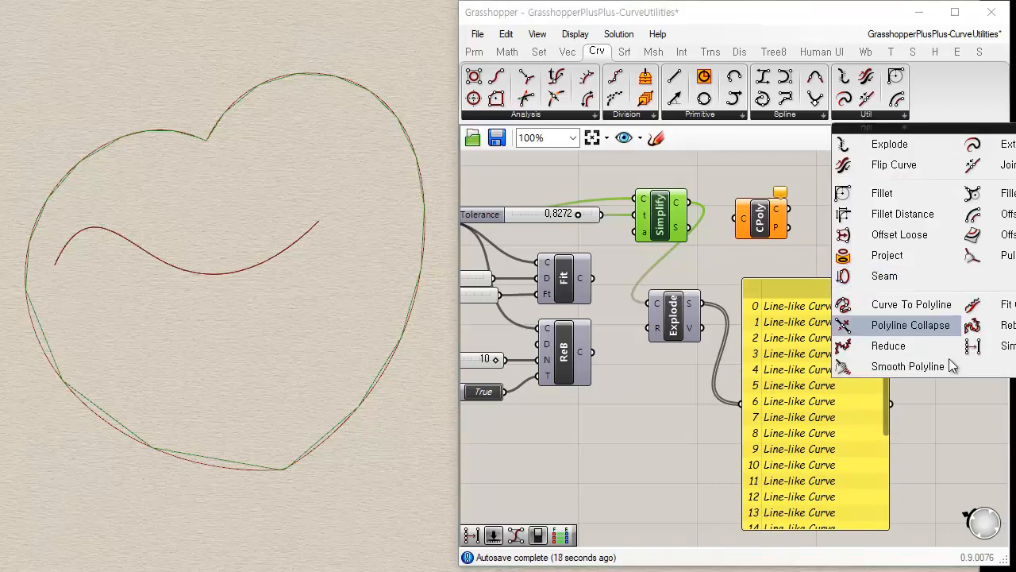
left_click(964, 443)
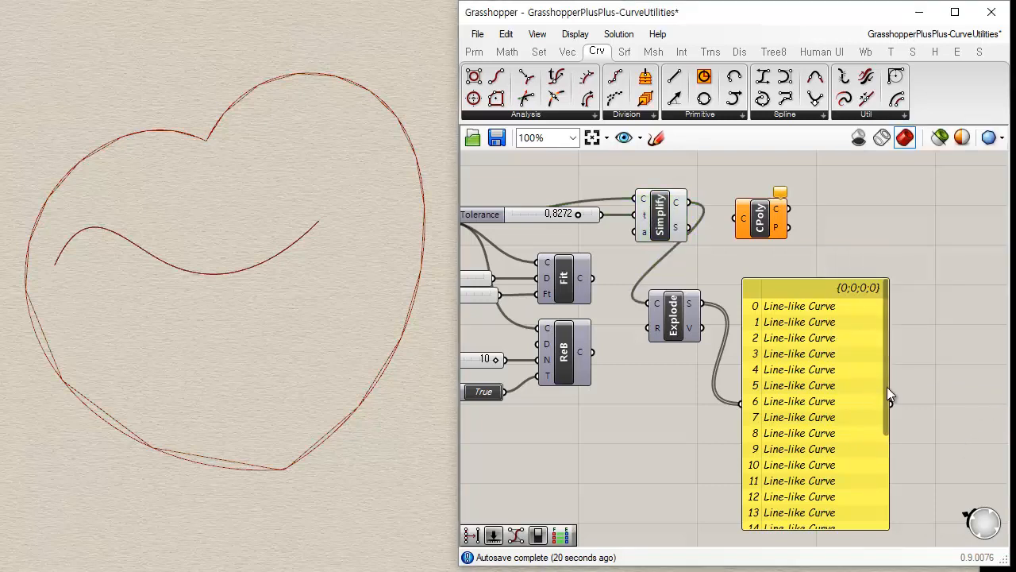
left_click_drag(888, 387, 893, 501)
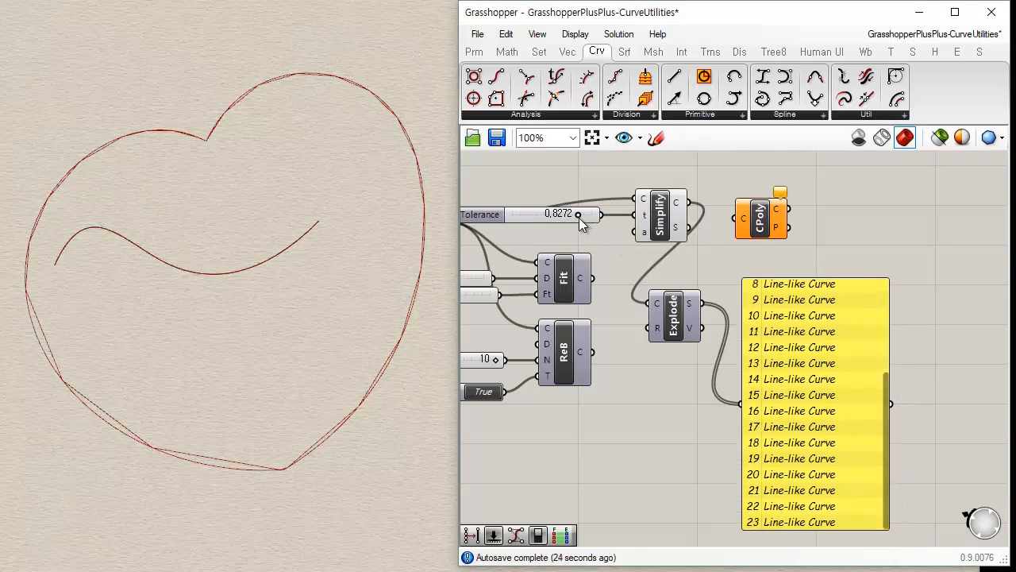
- Set Simplify's tolerance to 0.3672, check the segment types in the Panel, and select Simplify to highlight its curve
left_click_drag(577, 216, 540, 214)
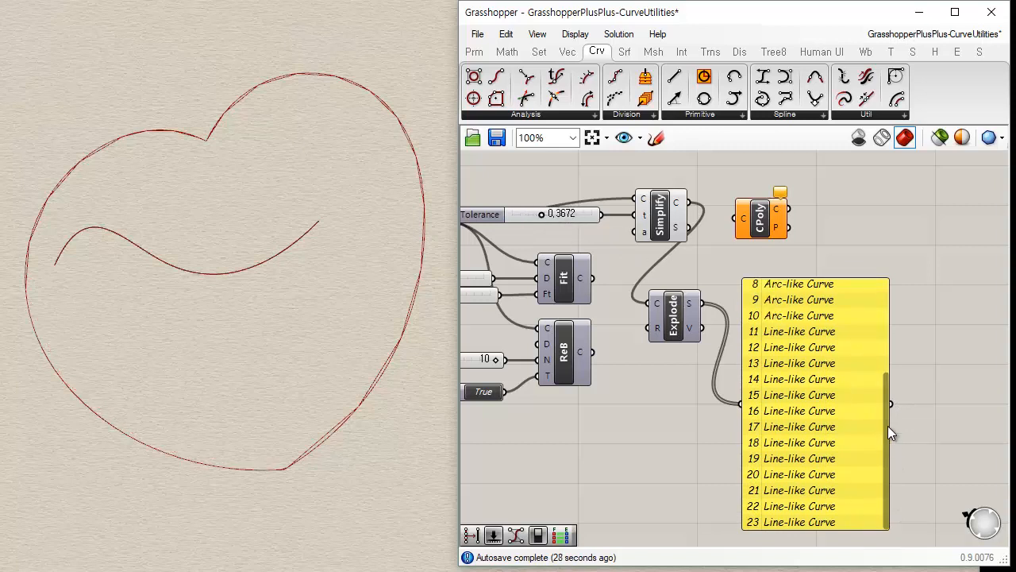
left_click_drag(888, 426, 897, 332)
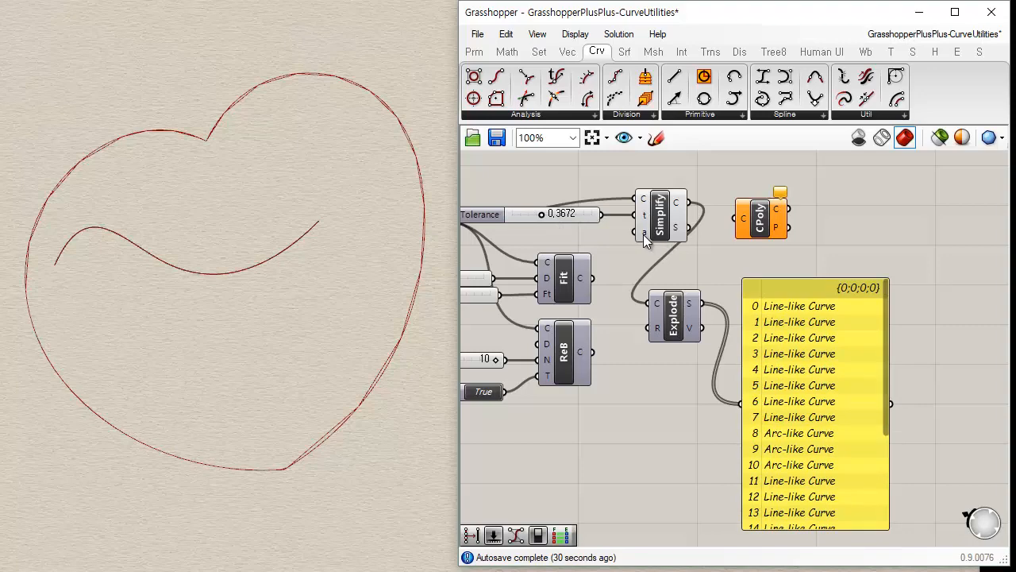
scroll(681, 238, "up", 4)
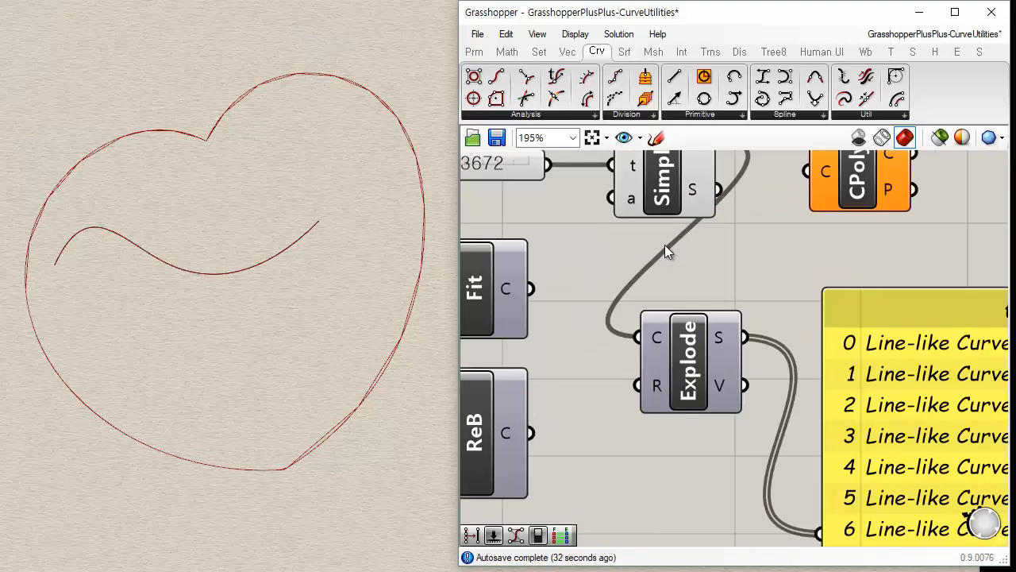
left_click(668, 195)
right_click_drag(735, 222, 762, 291)
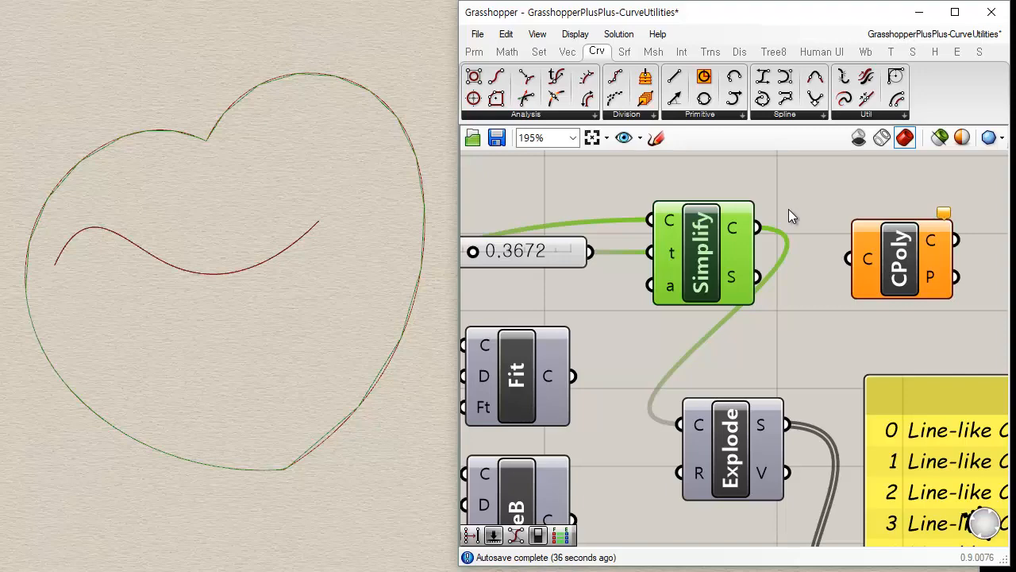
scroll(775, 292, "down", 2)
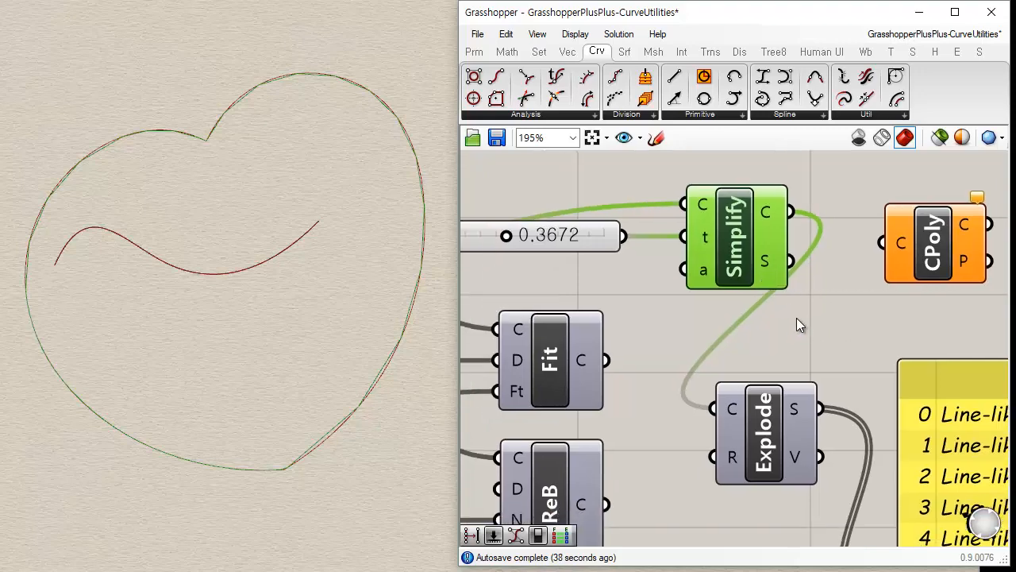
scroll(797, 318, "down", 1)
- Select the Rebuild Curve component and review its description and its place beside Fit and Simplify
left_click(637, 443)
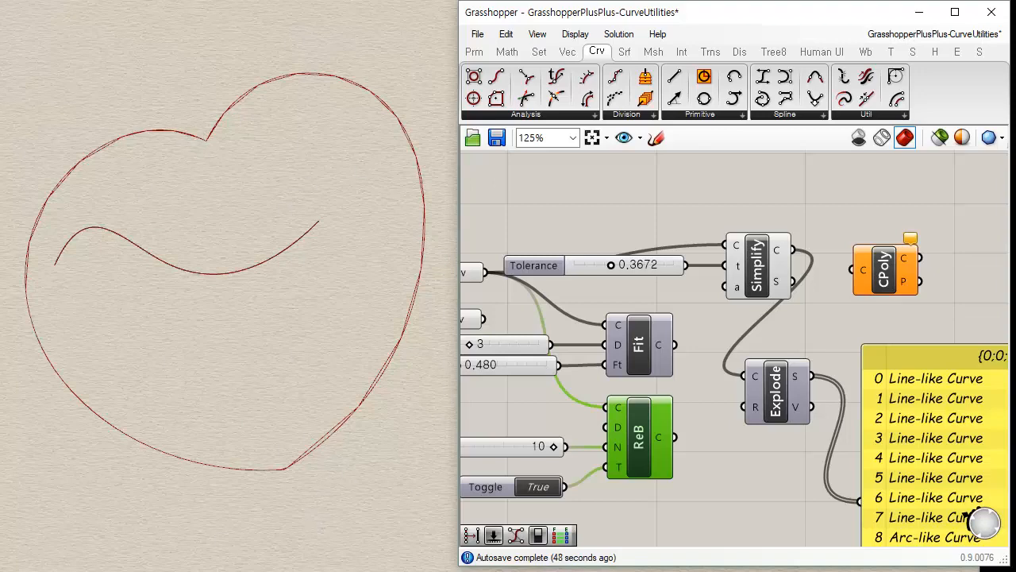
left_click(738, 481)
right_click_drag(740, 481, 705, 304)
scroll(717, 342, "down", 3)
left_click(664, 301)
scroll(685, 357, "up", 2)
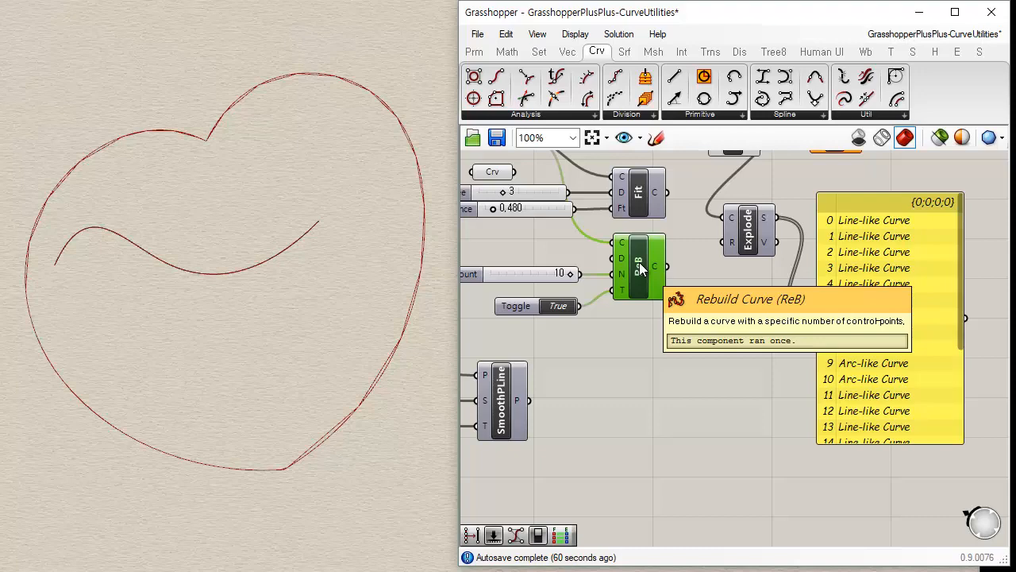
right_click_drag(779, 272, 681, 400)
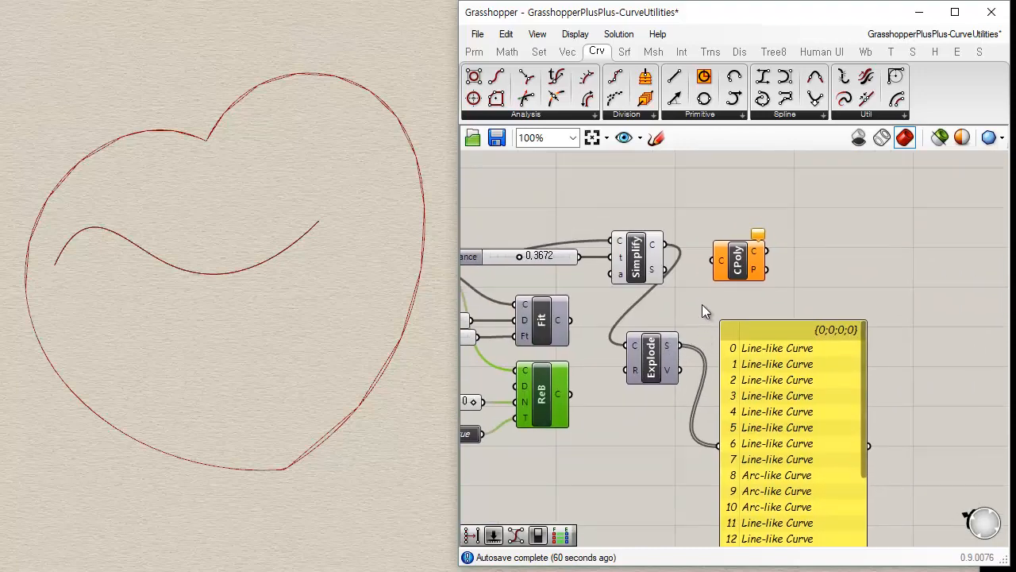
- Delete the unconnected Control Polygon component beside Simplify
left_click(746, 271)
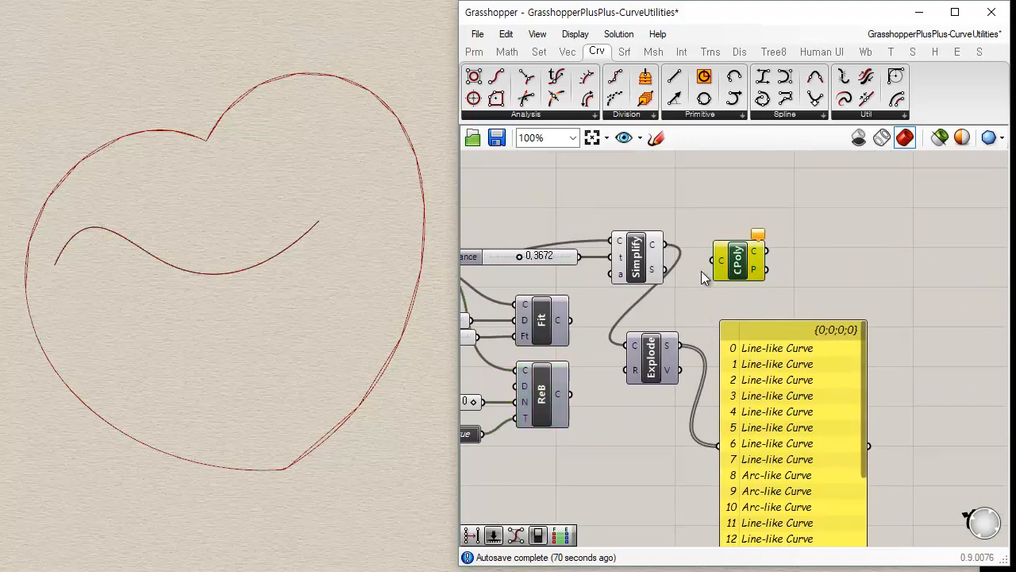
scroll(699, 274, "down", 3)
scroll(698, 272, "up", 3)
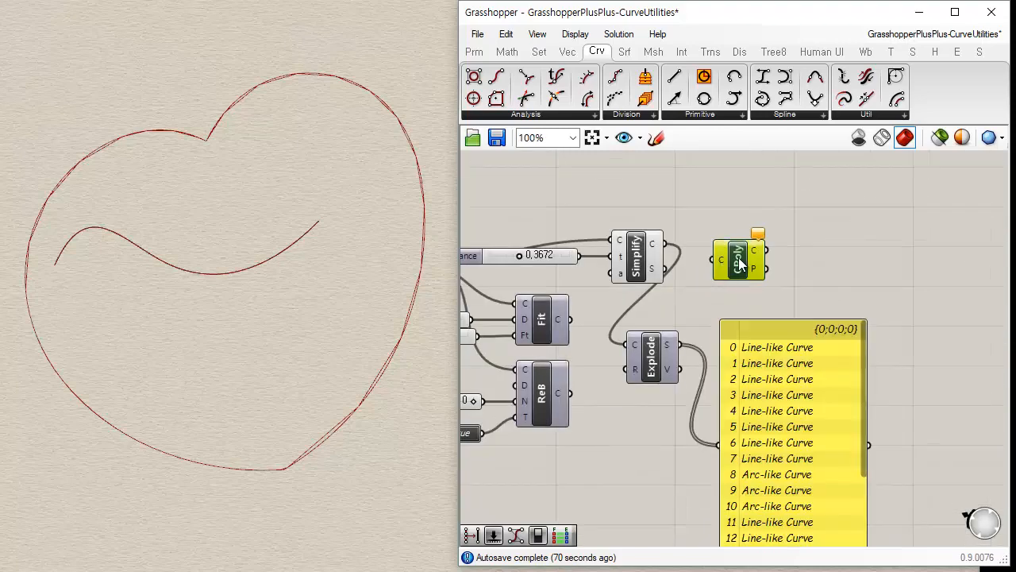
key("Delete")
right_click_drag(634, 327, 698, 277)
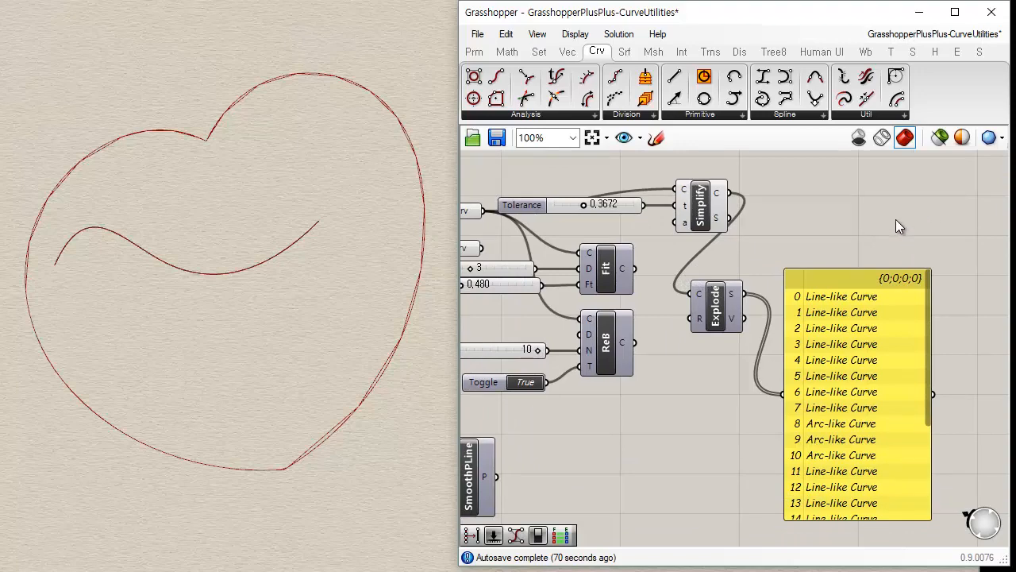
left_click(892, 116)
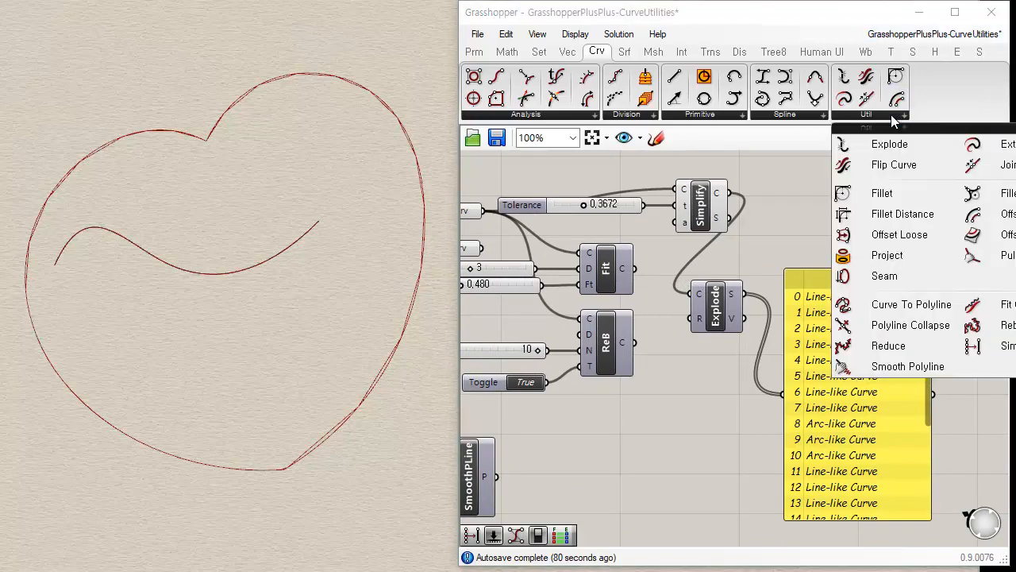
left_click(971, 456)
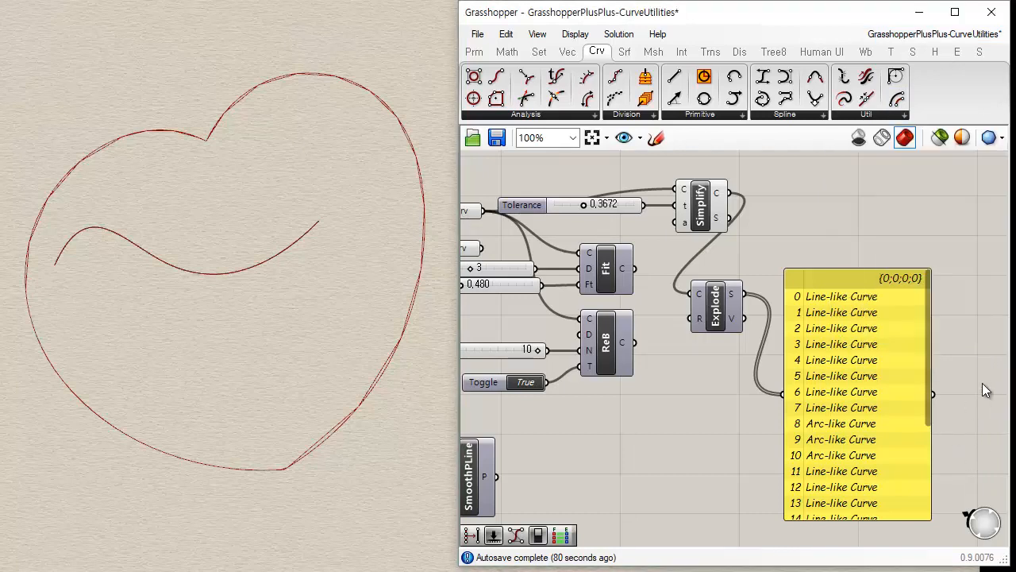